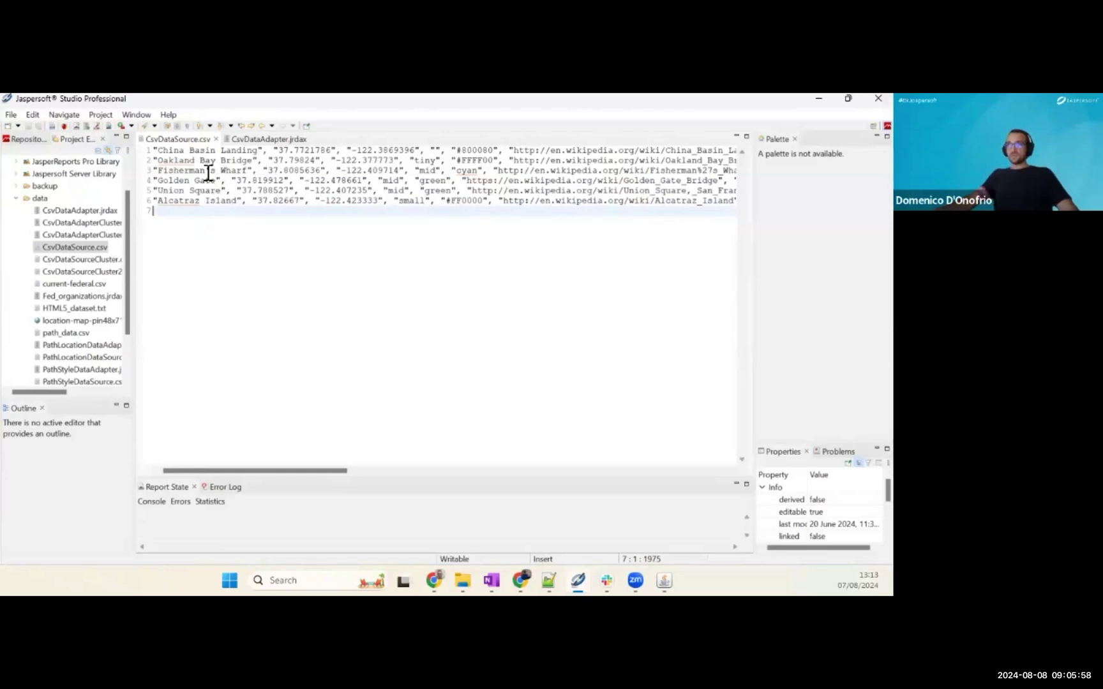
# - Examine the location rows in CsvDataSource.csv and the column names defined in CsvDataAdapter.jrdax
pyautogui.moveTo(134, 227); pyautogui.dragTo(99, 235)
pyautogui.click(153, 150)
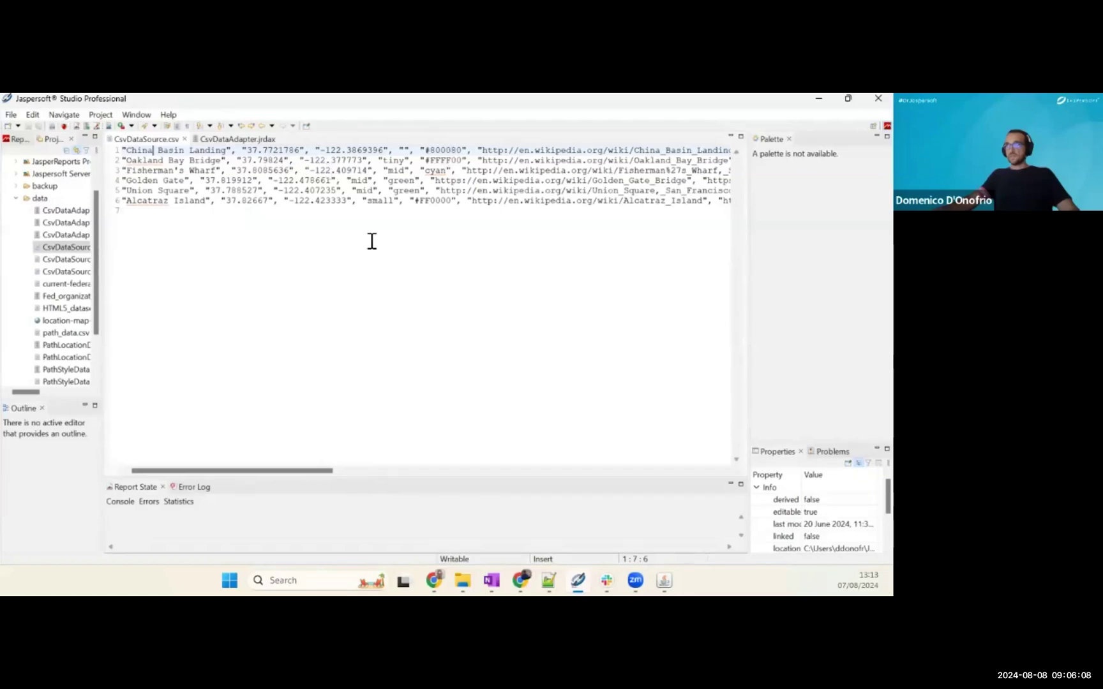
pyautogui.moveTo(256, 471); pyautogui.dragTo(330, 474)
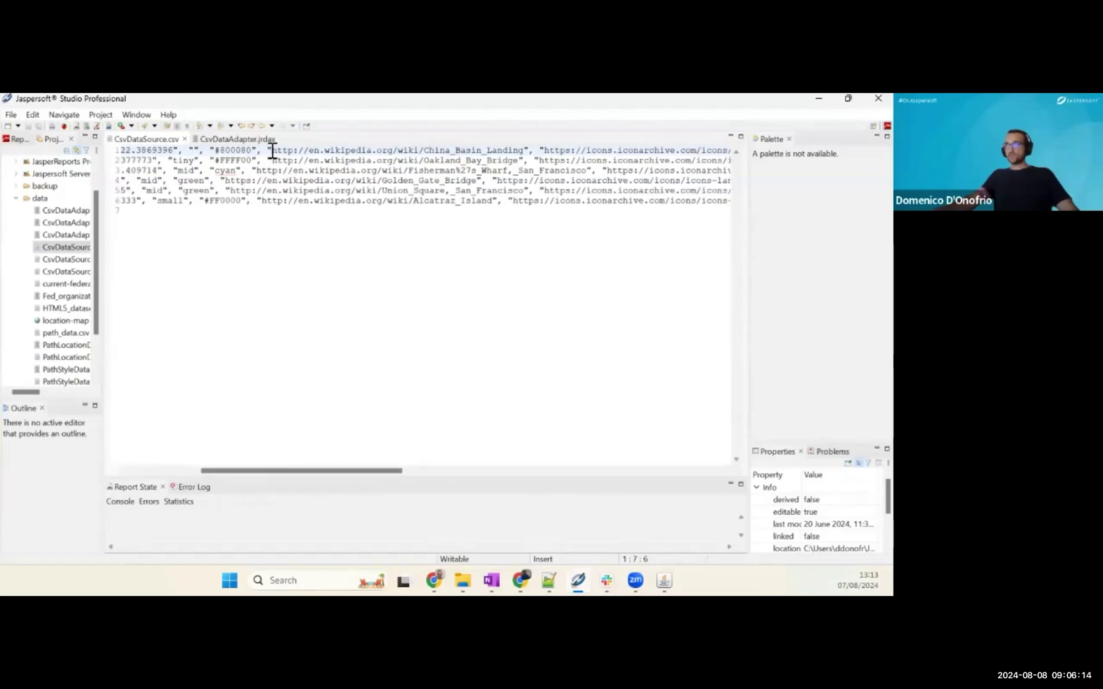
pyautogui.moveTo(317, 473); pyautogui.dragTo(411, 473)
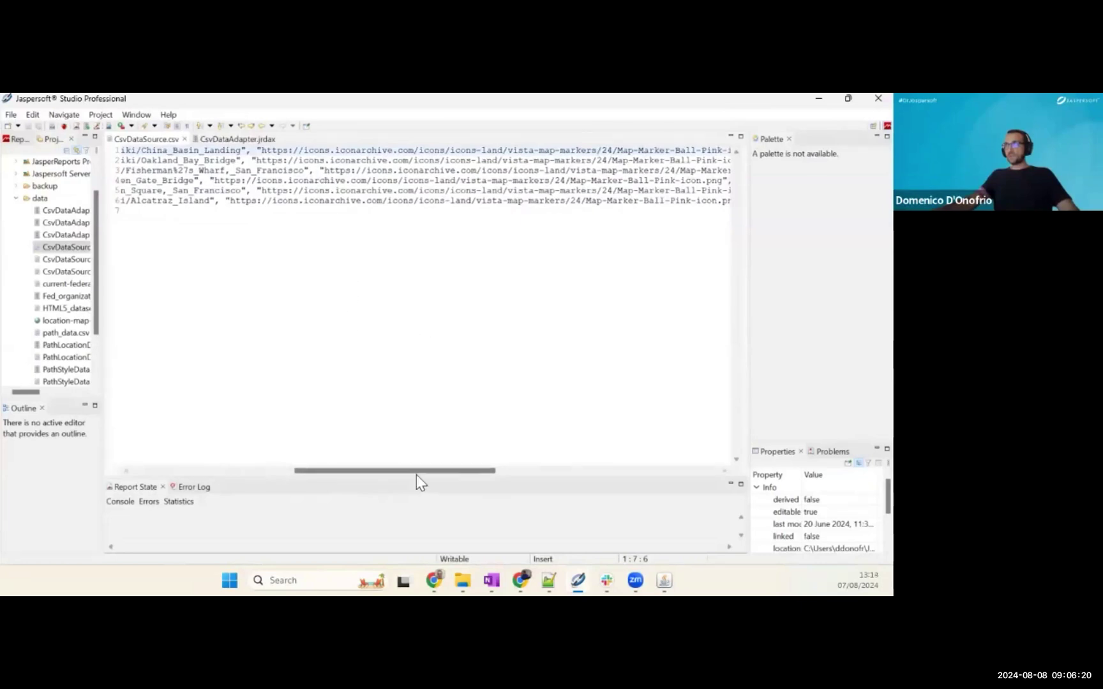
pyautogui.moveTo(419, 472); pyautogui.dragTo(241, 488)
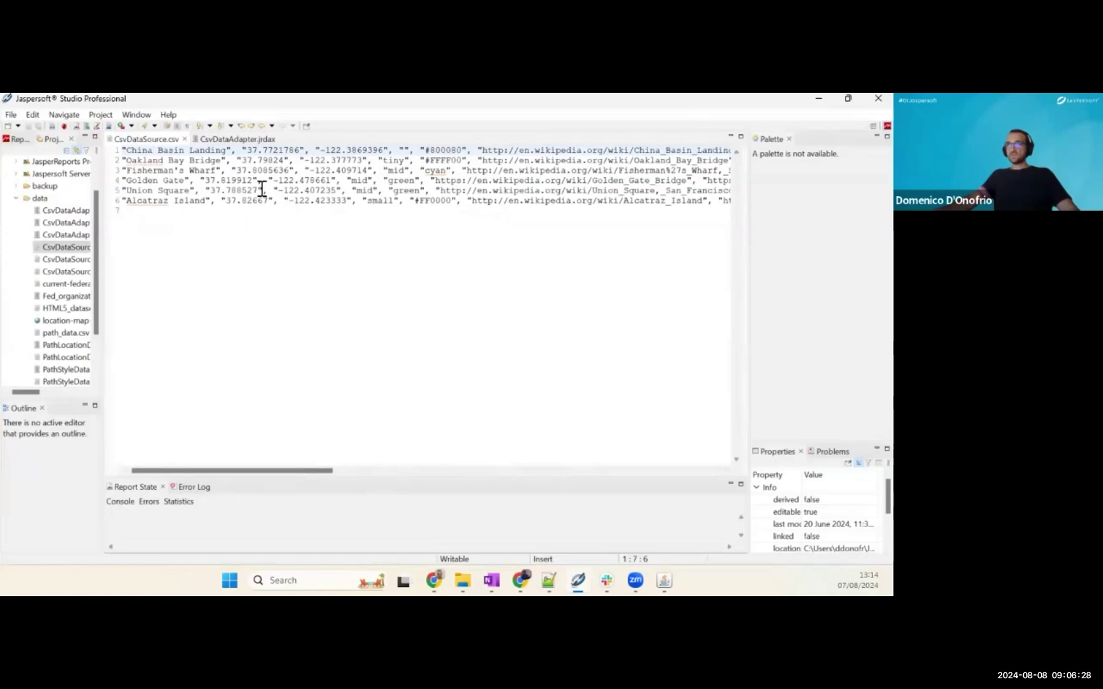
pyautogui.click(244, 138)
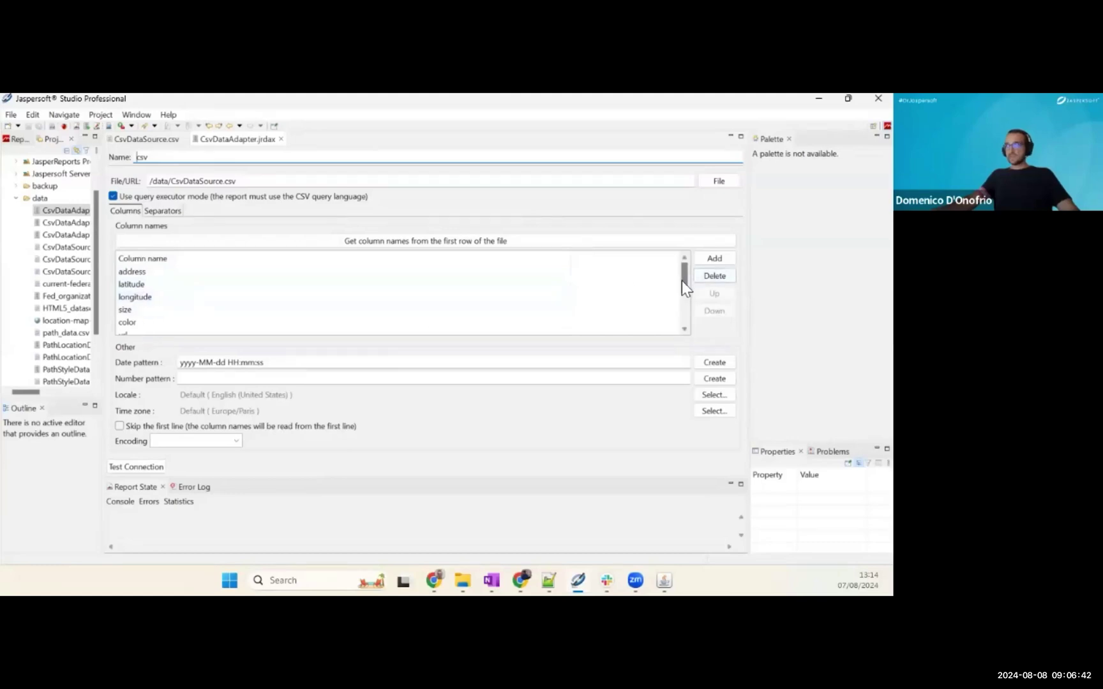
pyautogui.moveTo(681, 279); pyautogui.dragTo(687, 322)
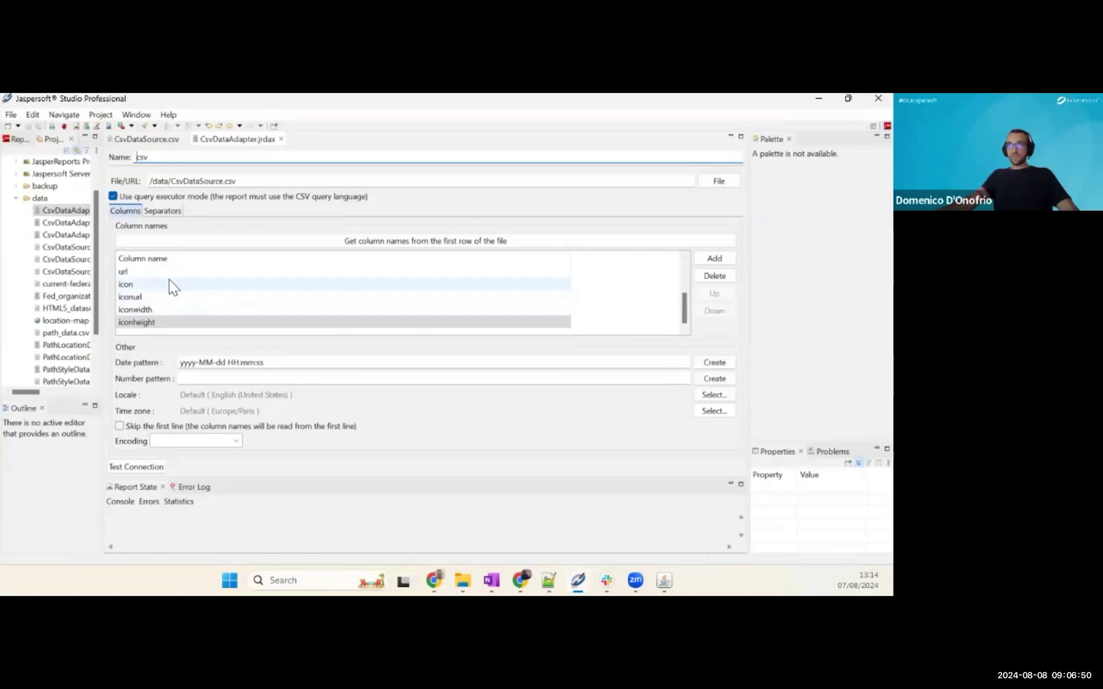
pyautogui.moveTo(102, 254); pyautogui.dragTo(121, 254)
pyautogui.click(189, 139)
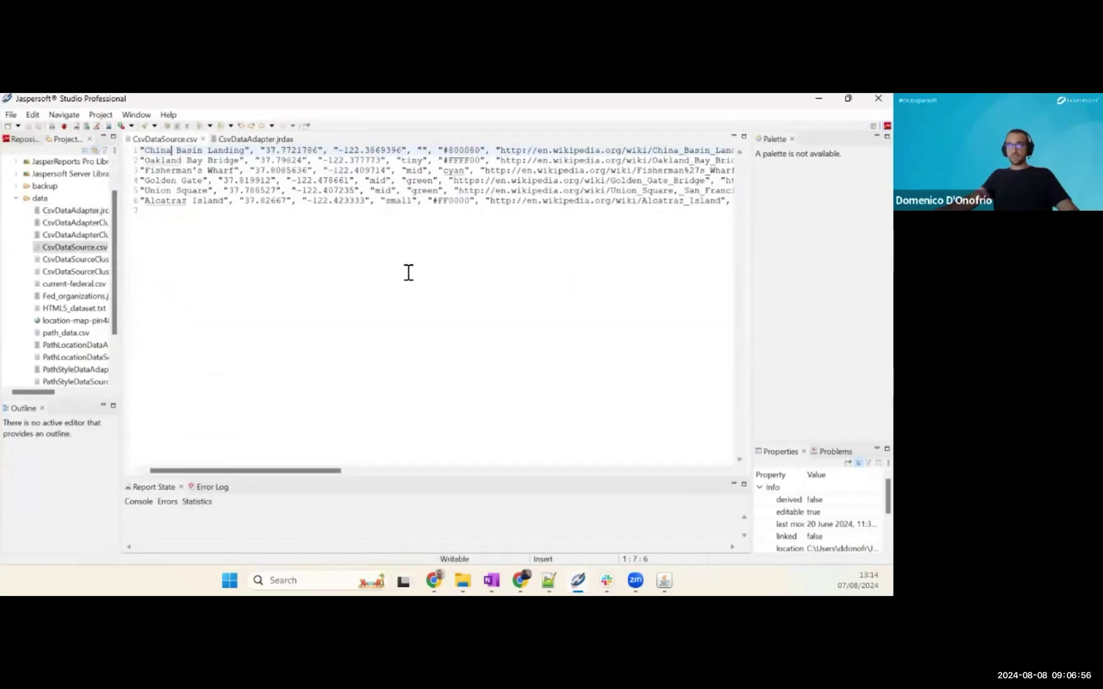
# - Start a new Jasper report in the Dr Jaspersoft 2024 project from the Blank A4 Landscape template
pyautogui.scroll(1, 71, 244)
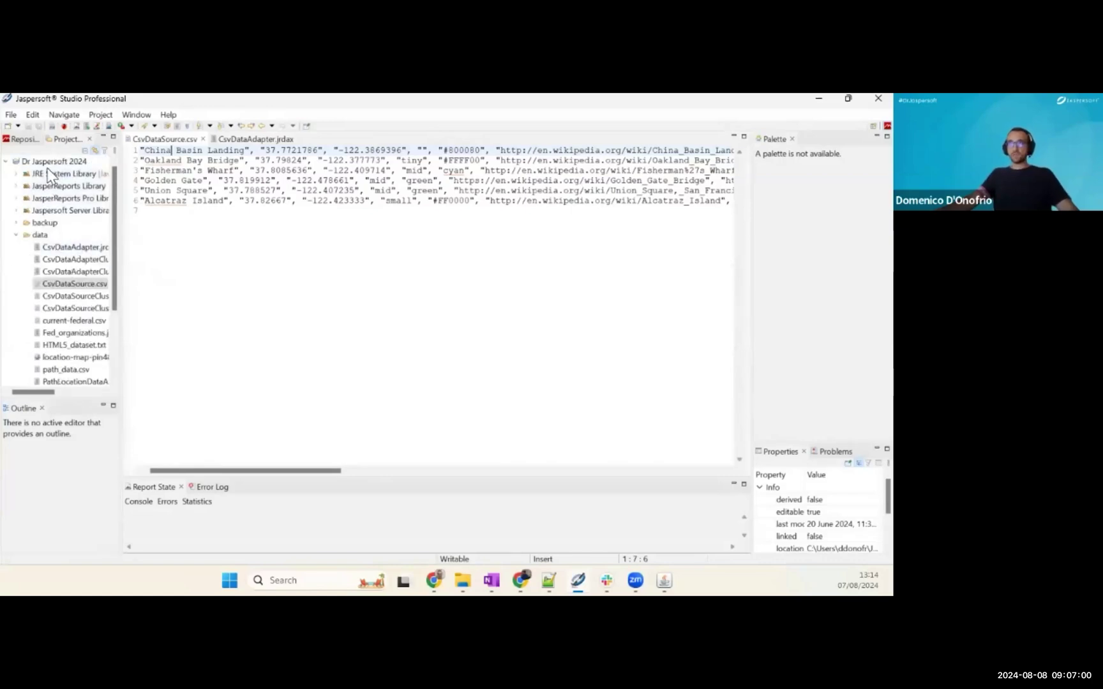
pyautogui.click(51, 163)
pyautogui.rightClick(50, 167)
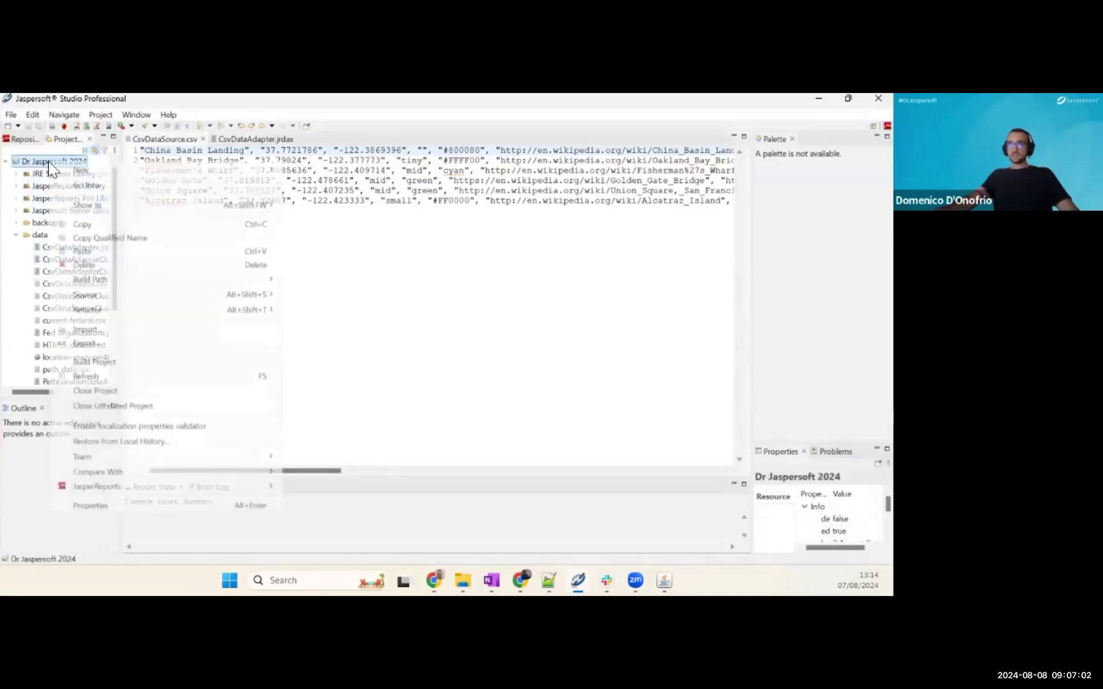
pyautogui.moveTo(242, 170)
pyautogui.click(323, 187)
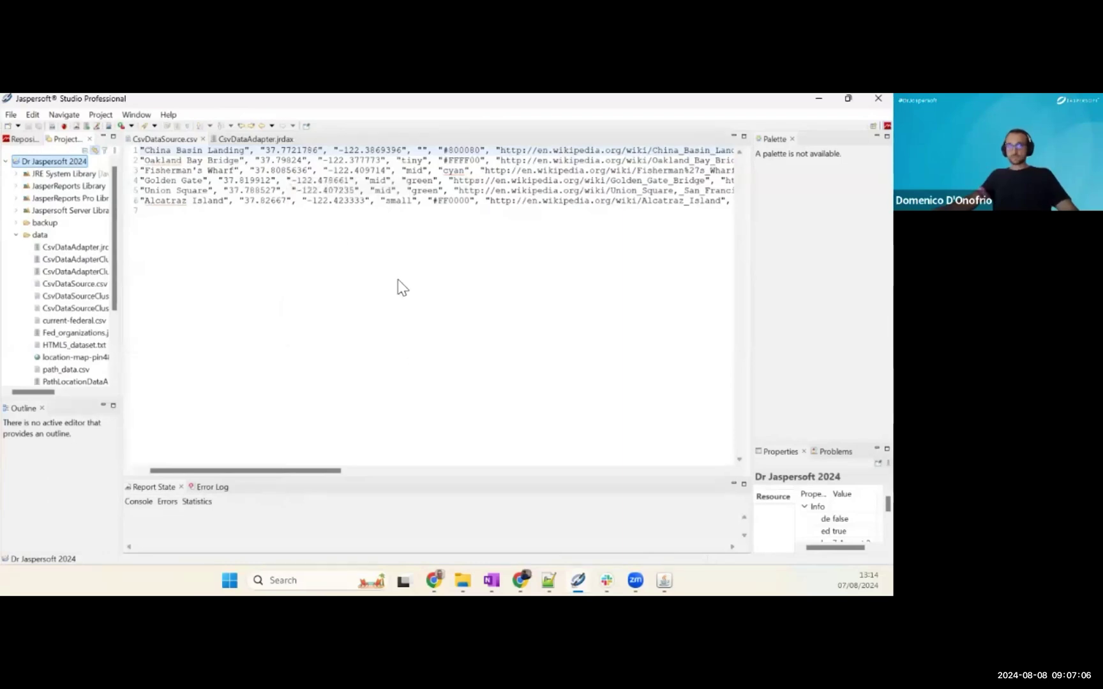
pyautogui.click(483, 251)
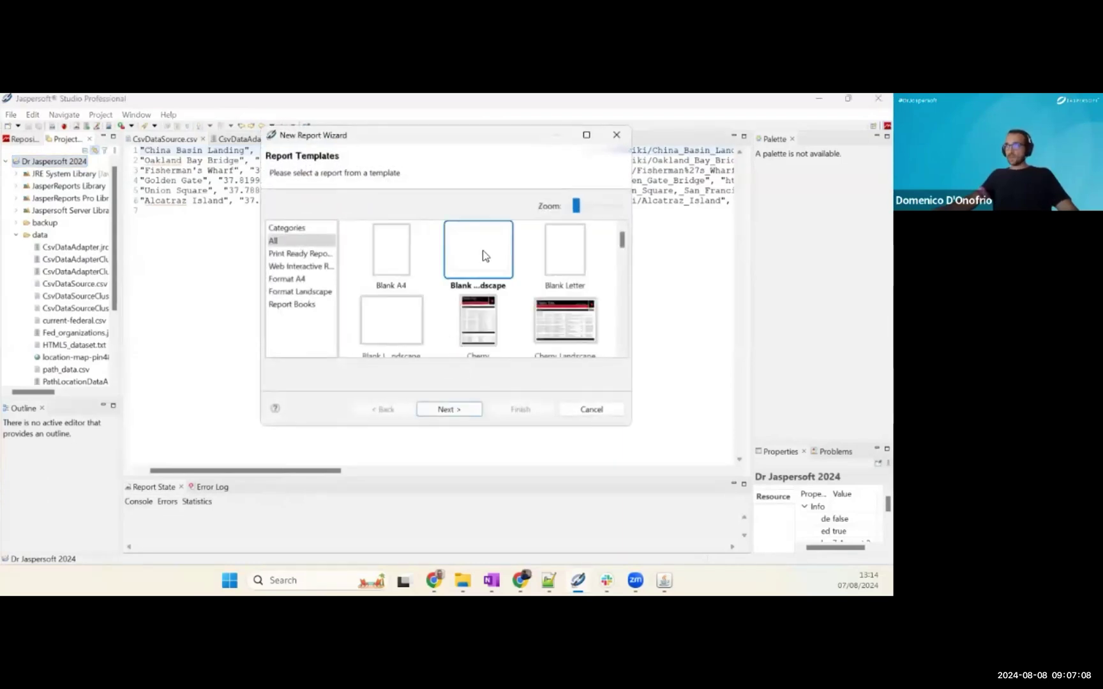
pyautogui.click(465, 410)
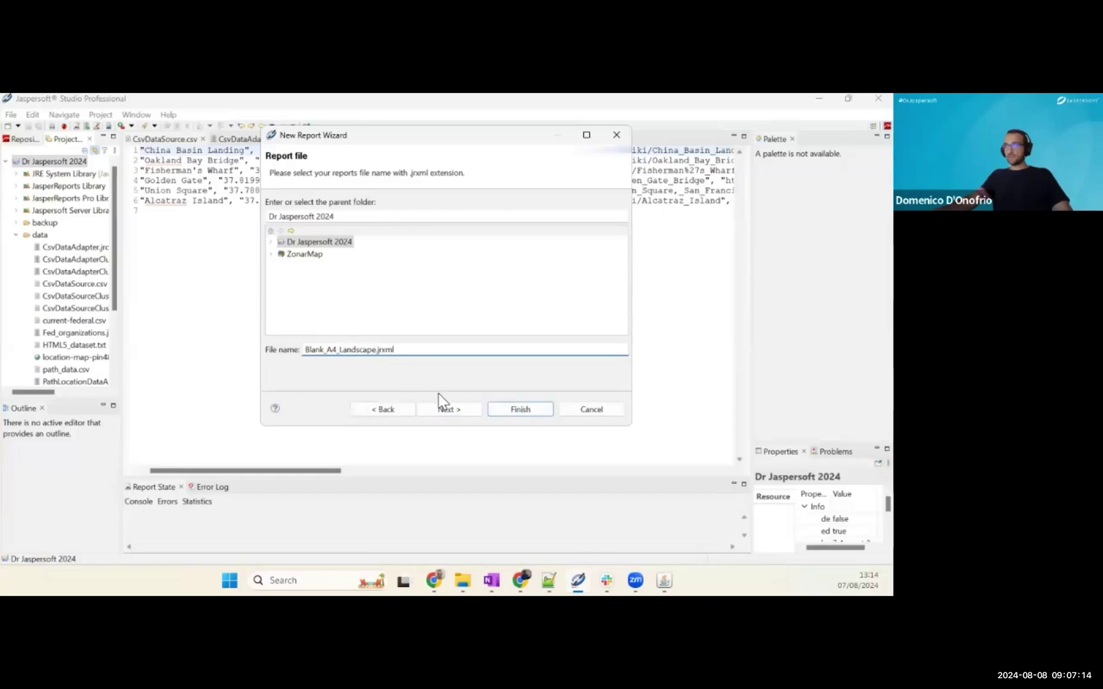
# - Name the report file Map_component_Landscape.jrxml and create it with the One Empty Record data adapter
pyautogui.moveTo(339, 345); pyautogui.dragTo(305, 350)
pyautogui.write('Map')
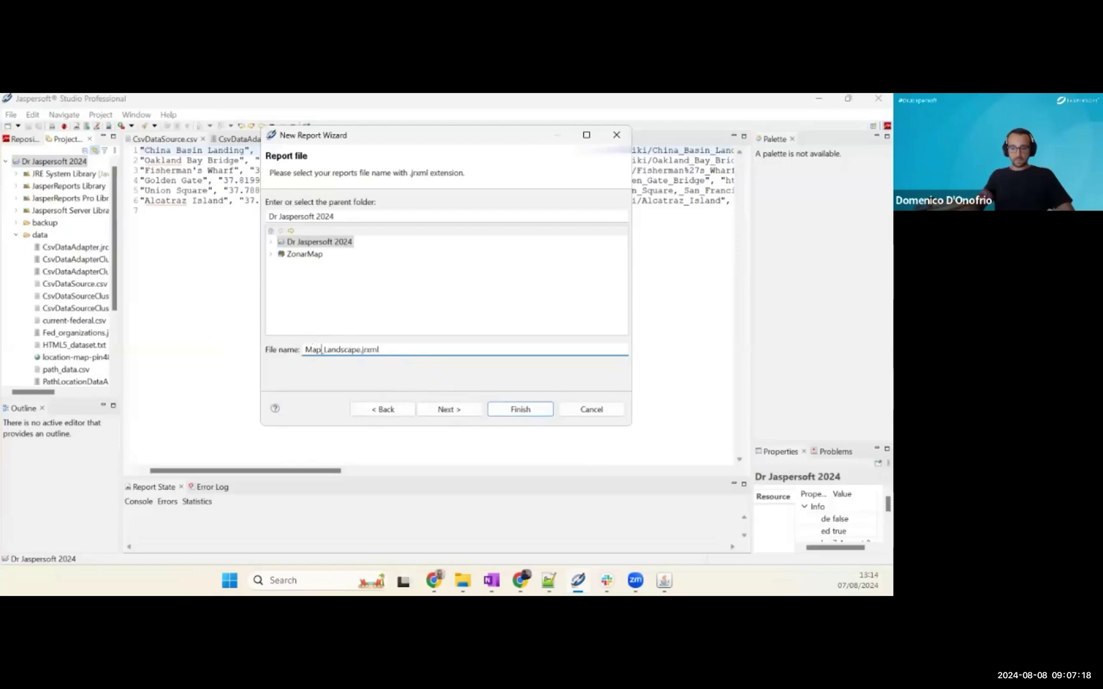
pyautogui.write('_compone')
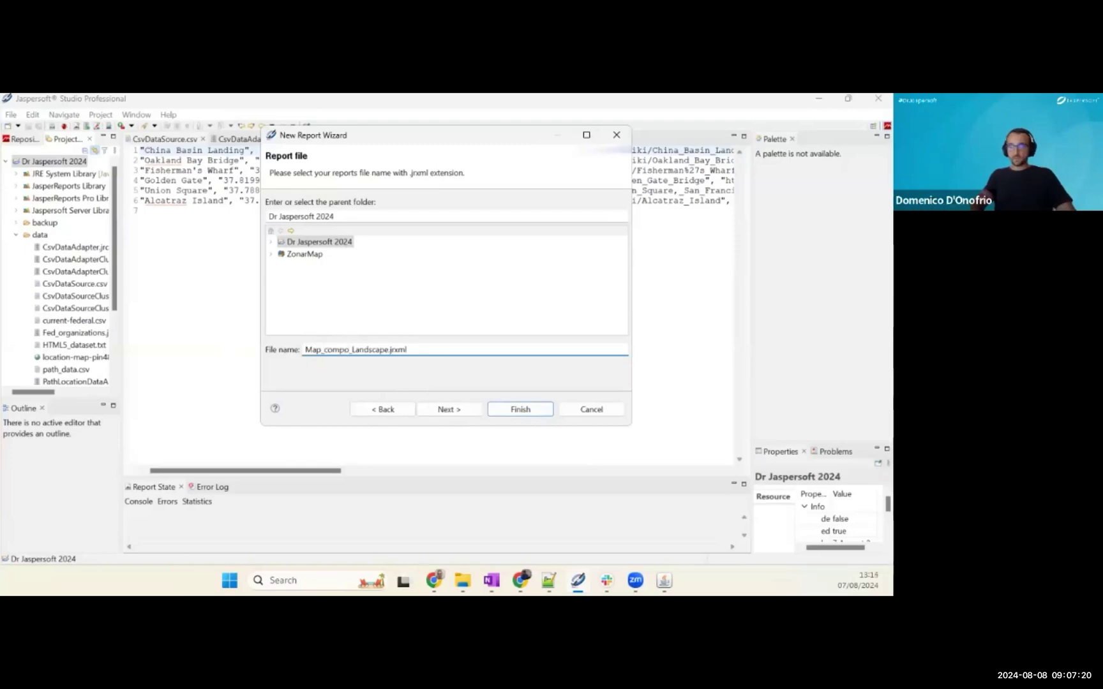
pyautogui.write('nt')
pyautogui.click(470, 414)
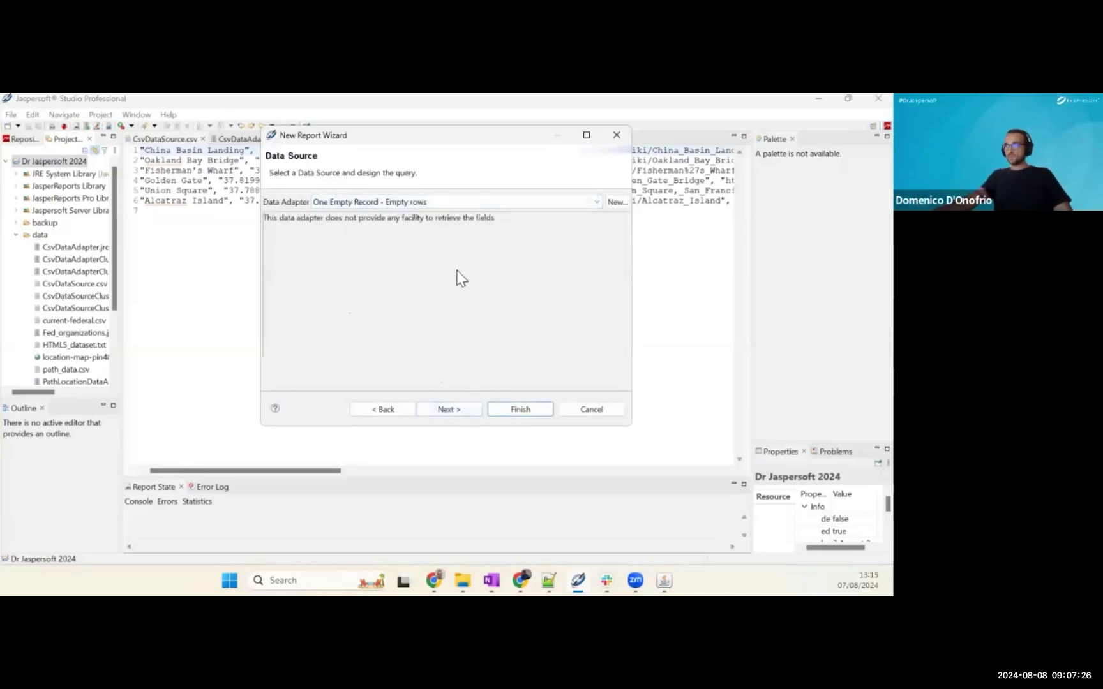
pyautogui.click(453, 412)
pyautogui.click(518, 409)
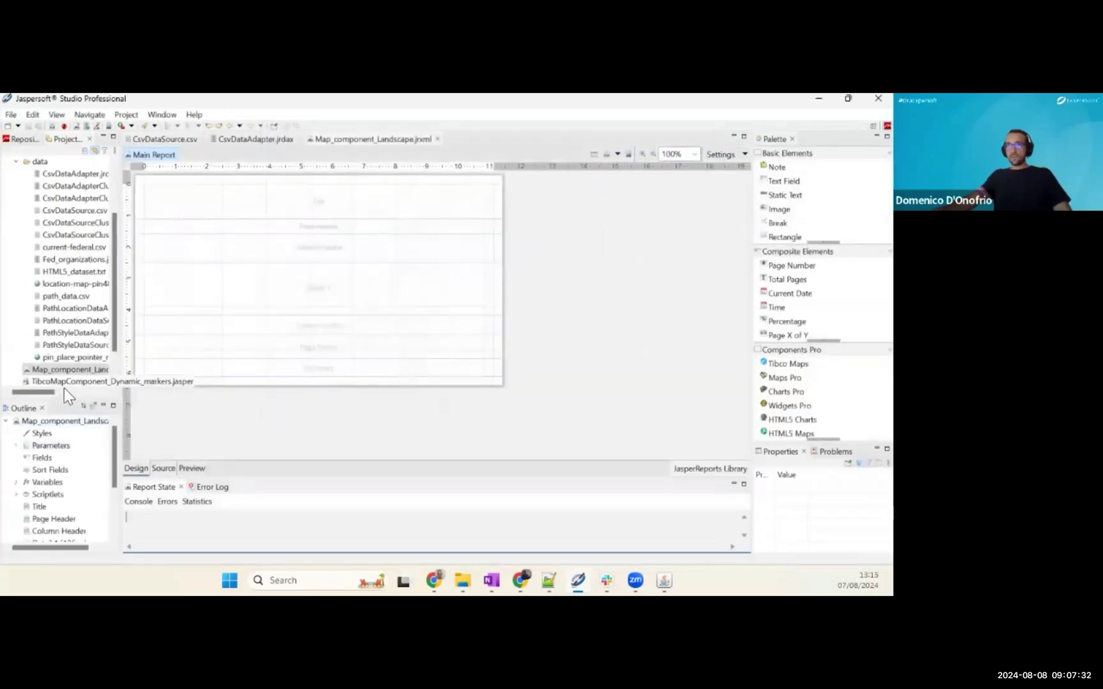
# - Delete the Title, Page Header, Column Header, Detail 1, Column Footer, Page Footer and Background bands from the report
pyautogui.moveTo(64, 397); pyautogui.dragTo(70, 299)
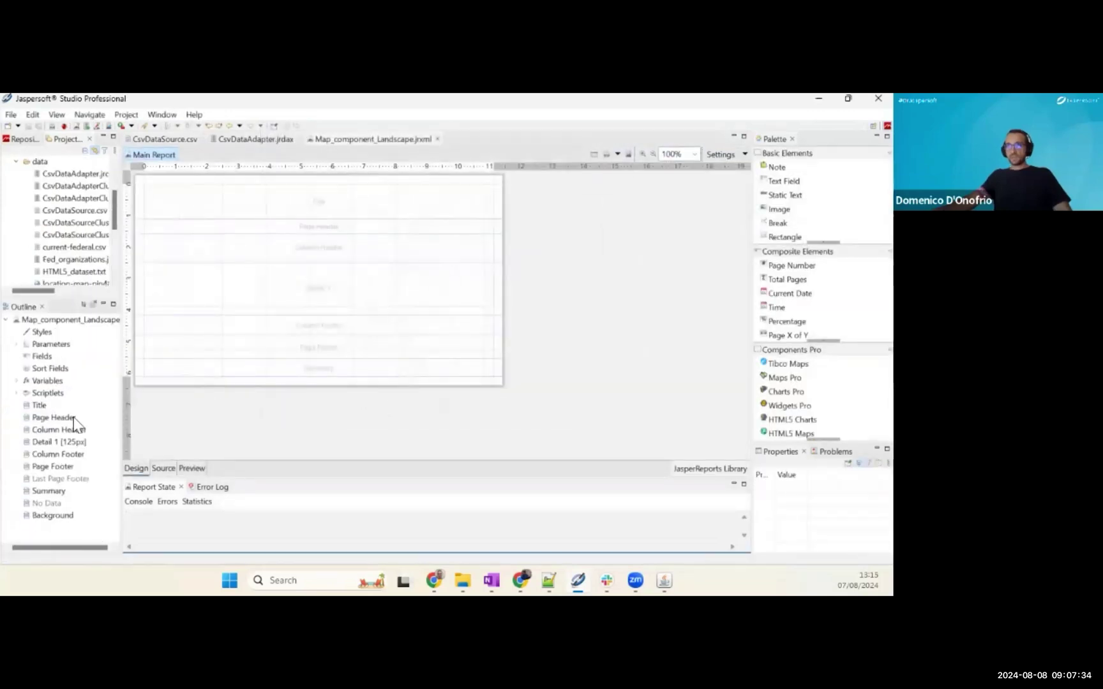
pyautogui.click(53, 467)
pyautogui.moveTo(52, 461); pyautogui.dragTo(42, 415)
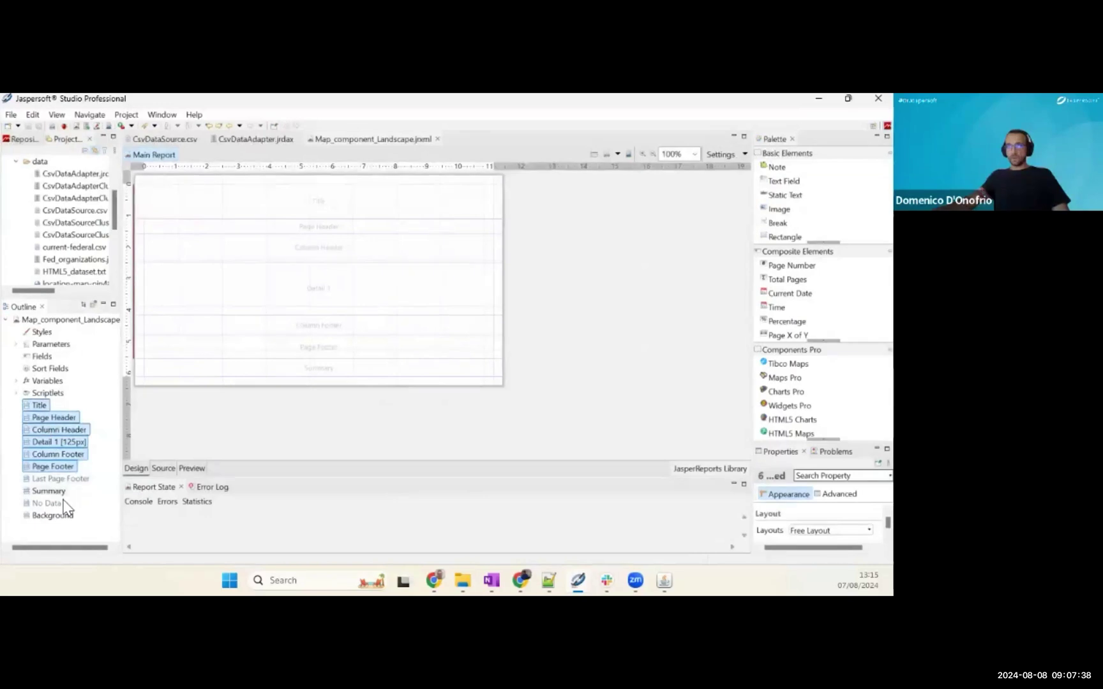
pyautogui.keyDown('ctrl'); pyautogui.click(54, 515); pyautogui.keyUp('ctrl')
pyautogui.press('Delete')
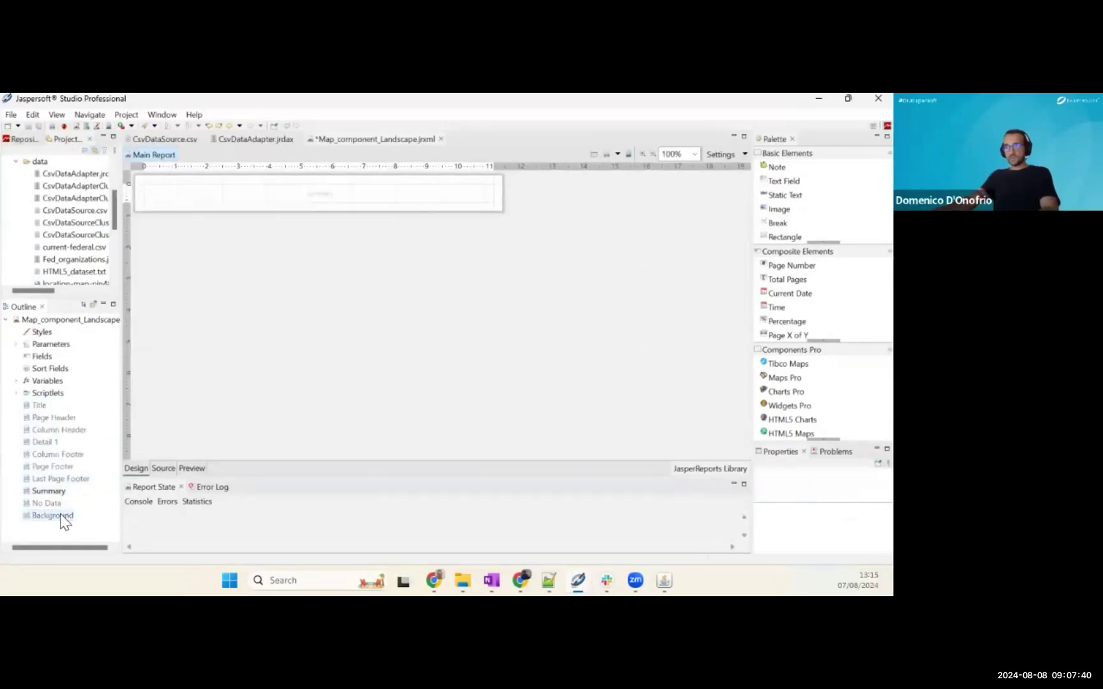
# - Stretch the Summary band to a height of about 502 px
pyautogui.click(56, 495)
pyautogui.moveTo(369, 209); pyautogui.dragTo(359, 397)
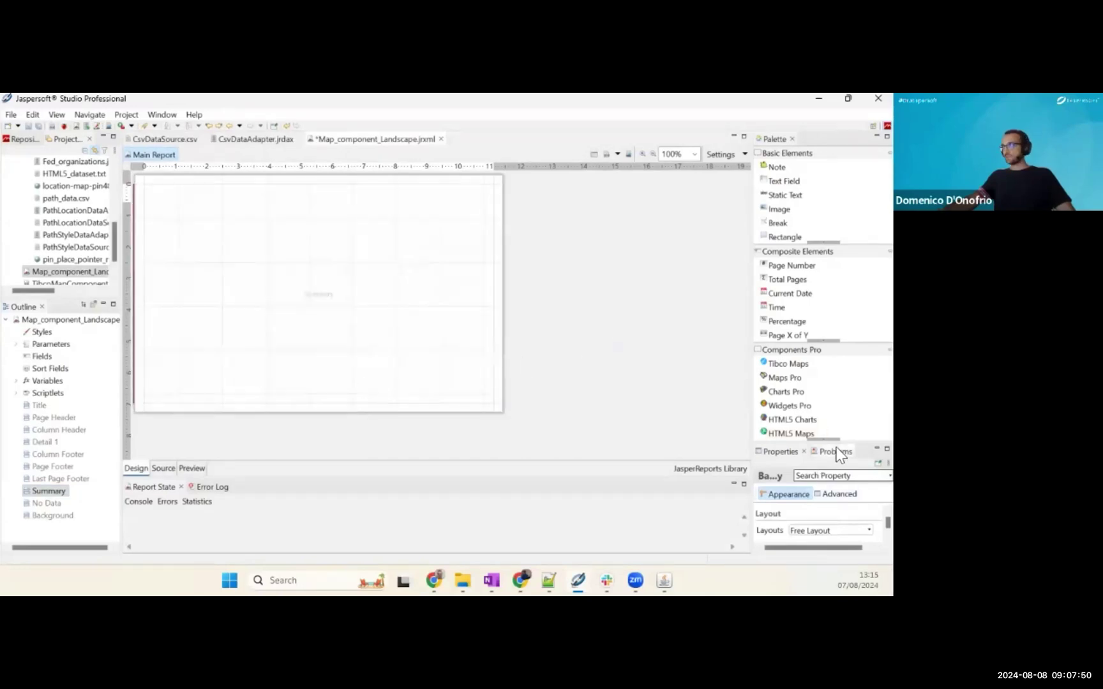
pyautogui.moveTo(859, 441); pyautogui.dragTo(859, 350)
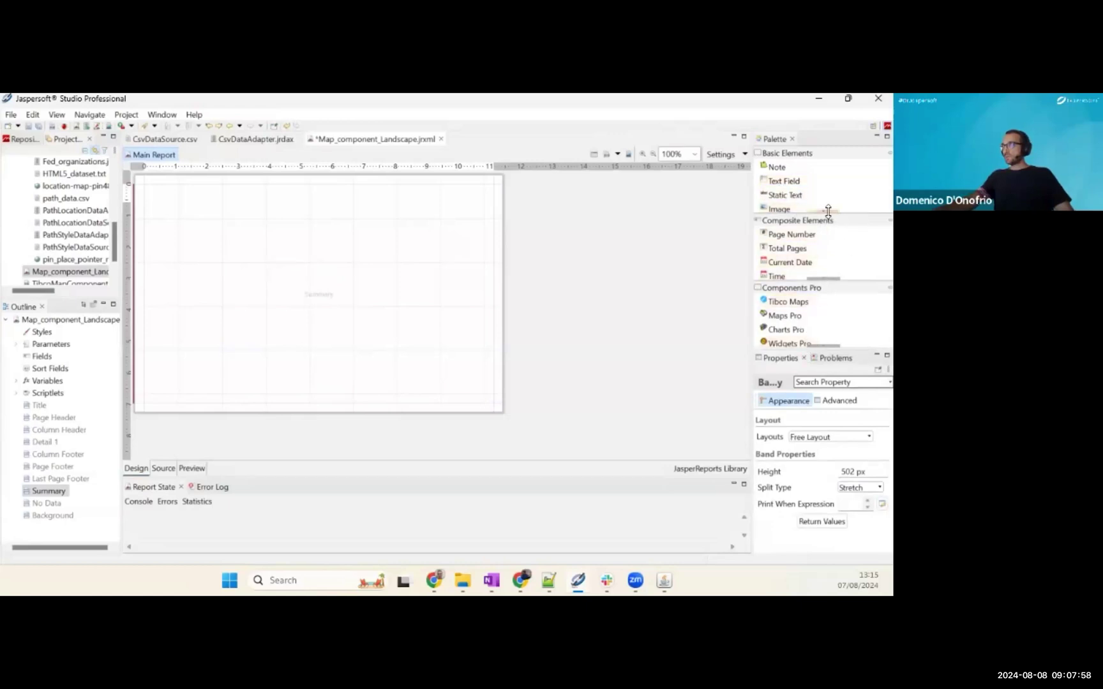
# - Add a basic Map element to the Summary band and resize it to fill the band, about 800 by 502 px
pyautogui.scroll(-1, 825, 191)
pyautogui.scroll(-2, 823, 210)
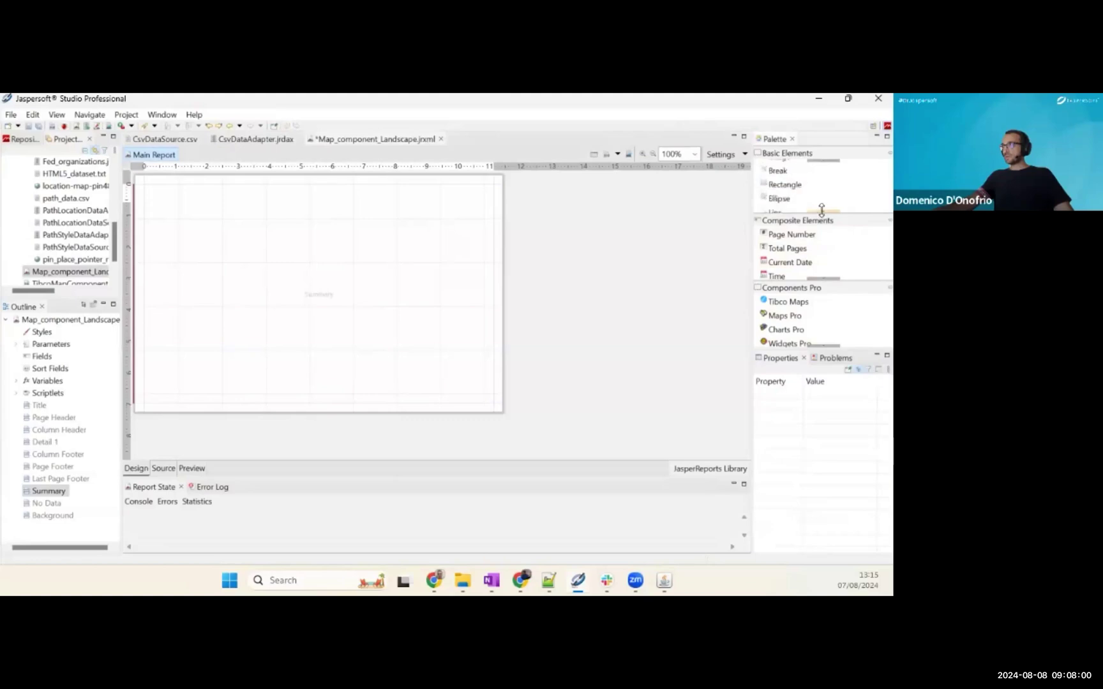
pyautogui.scroll(-2, 821, 210)
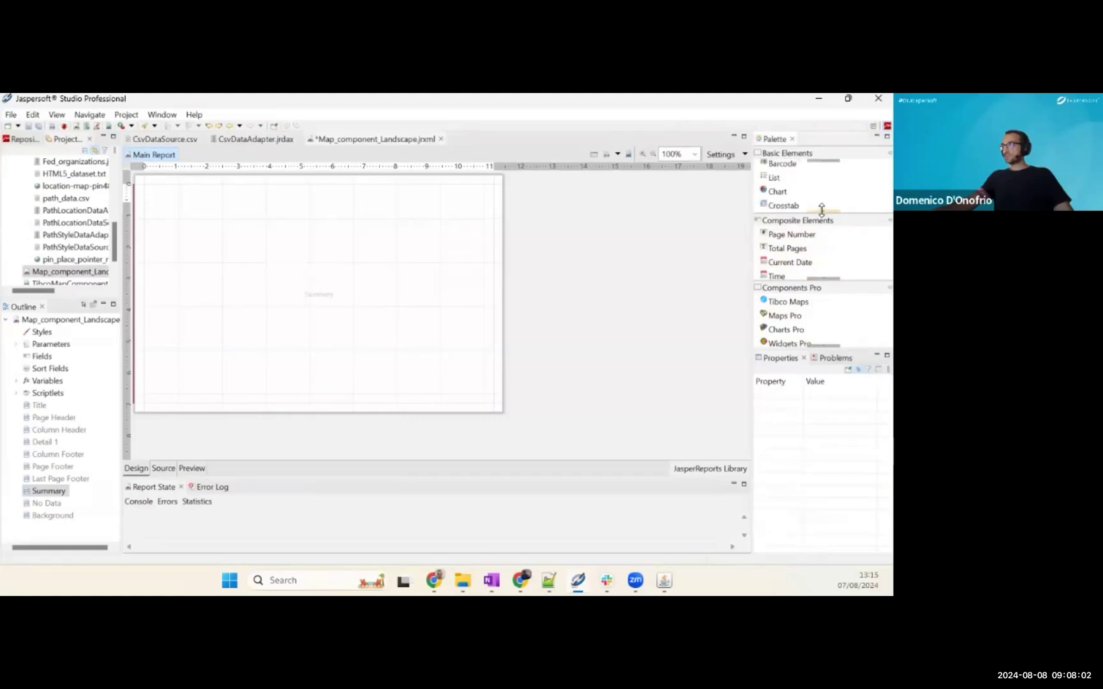
pyautogui.scroll(-2, 822, 211)
pyautogui.moveTo(776, 178); pyautogui.dragTo(217, 256)
pyautogui.moveTo(333, 285); pyautogui.dragTo(495, 403)
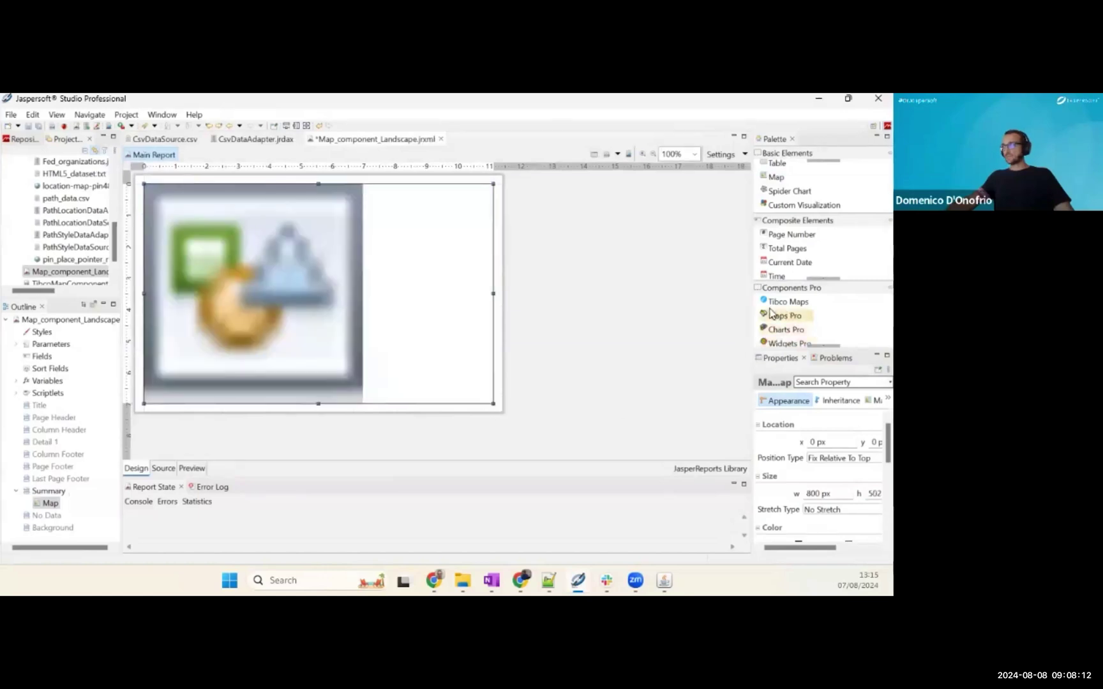
# - Show the Map element's authentication properties and copy the Maps API key from the Google Cloud Keys & Credentials page in the browser
pyautogui.moveTo(748, 298); pyautogui.dragTo(594, 307)
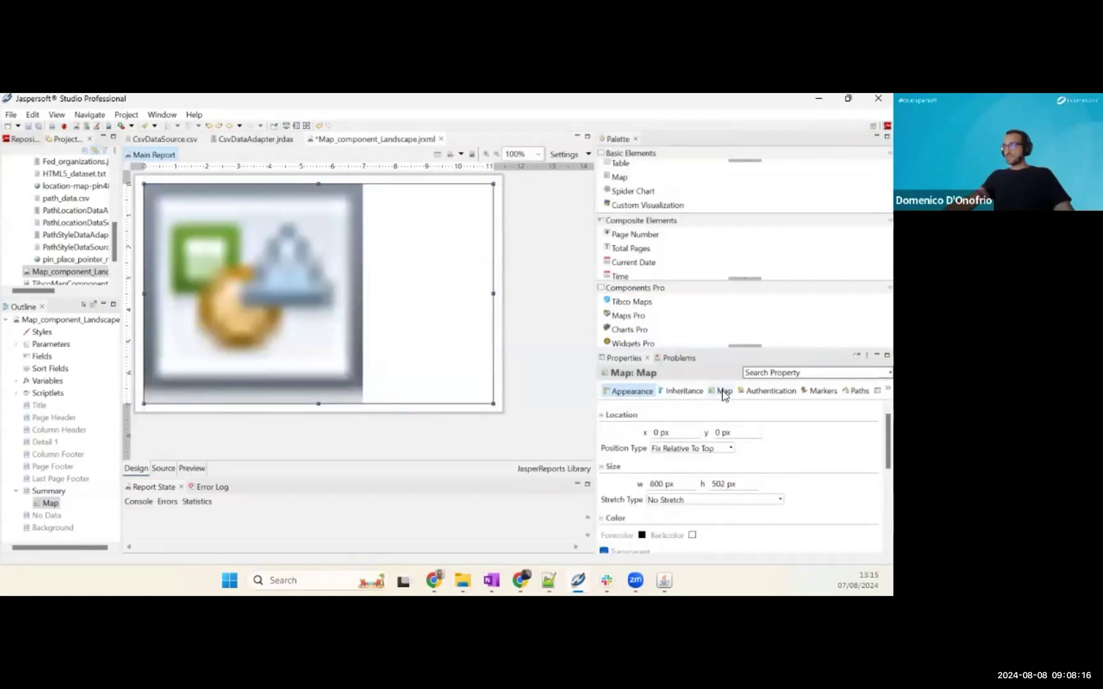
pyautogui.click(771, 391)
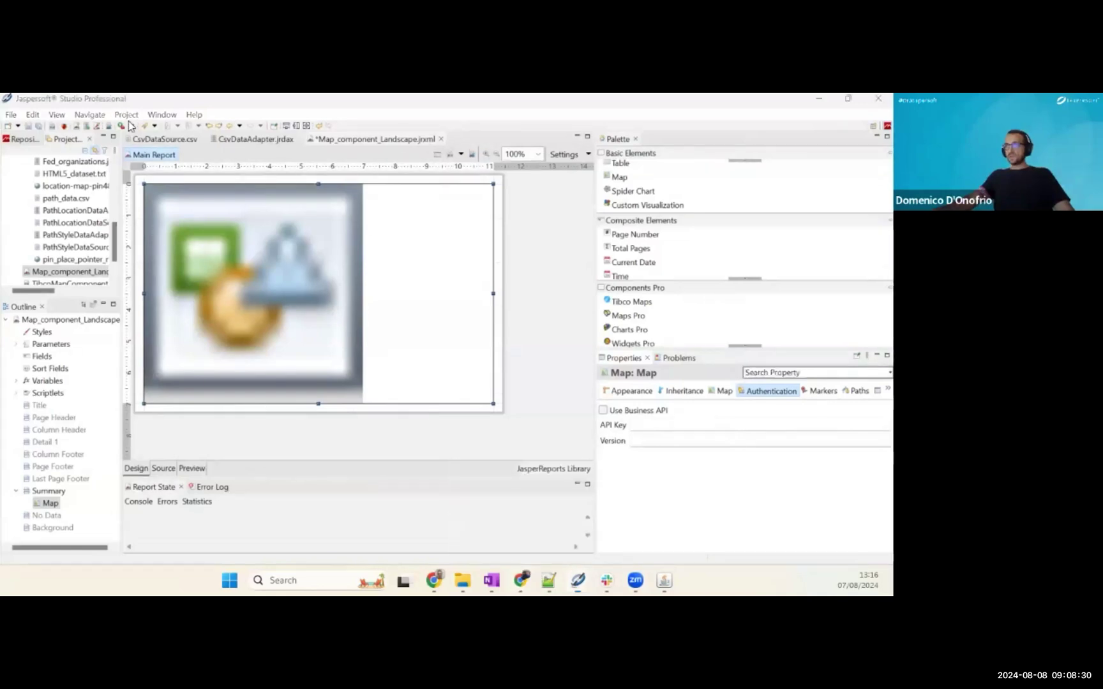
pyautogui.hotkey('alt', 'Tab')
pyautogui.click(96, 106)
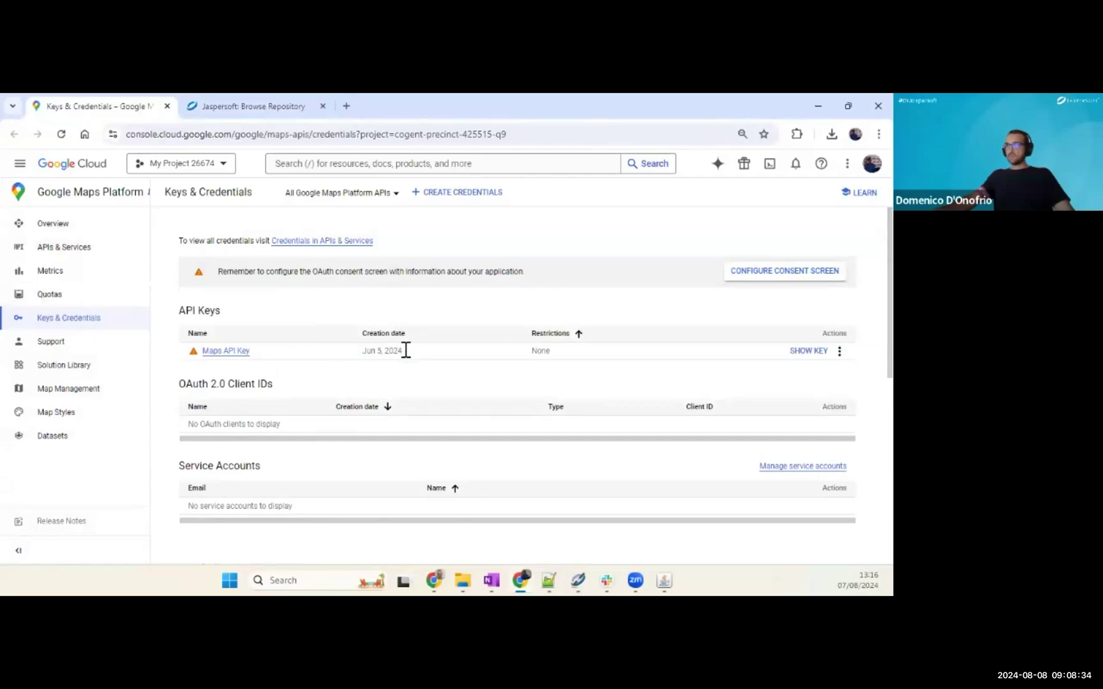
pyautogui.click(805, 350)
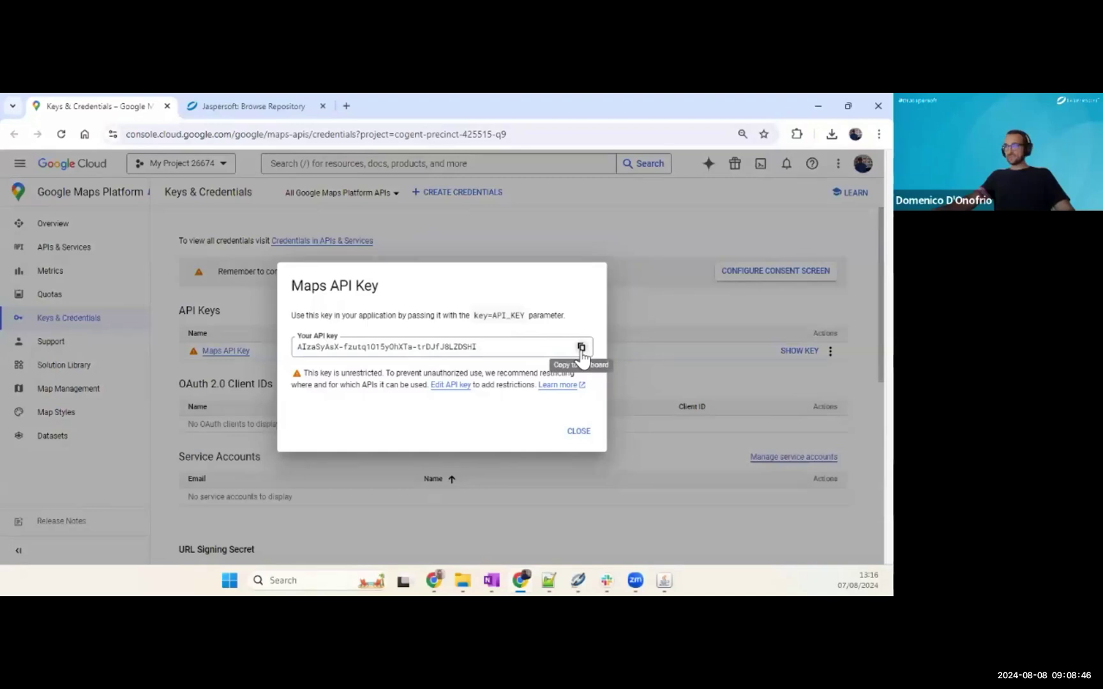
pyautogui.click(581, 349)
pyautogui.click(577, 431)
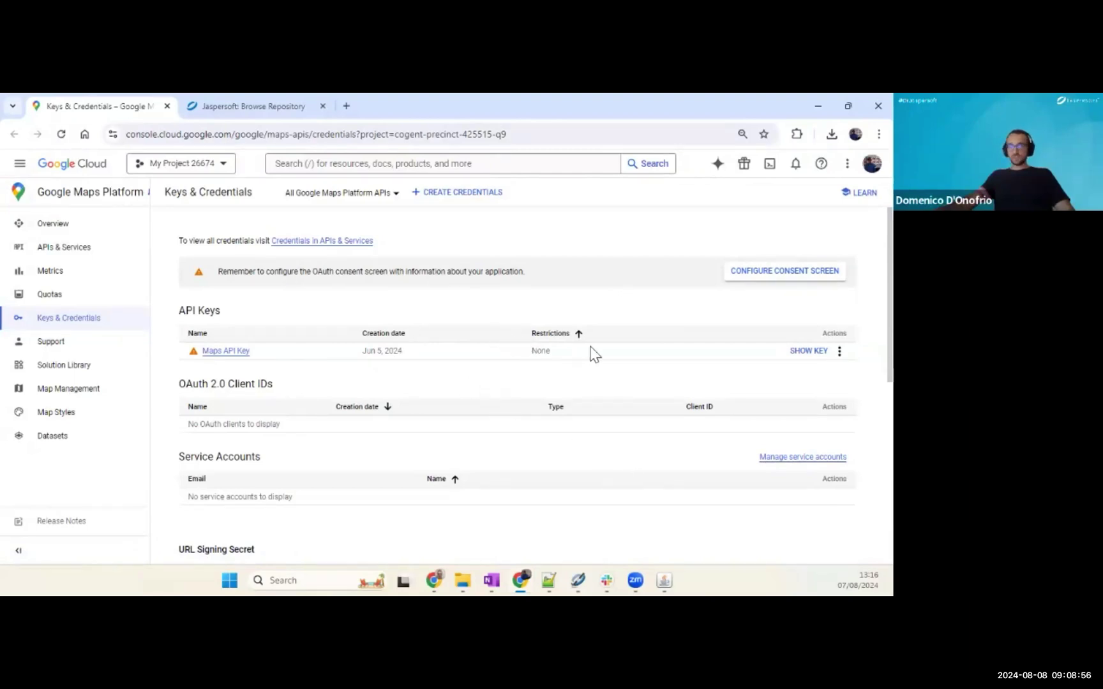
# - Return to Jaspersoft Studio and paste the copied key as the Map element's API Key
pyautogui.click(583, 581)
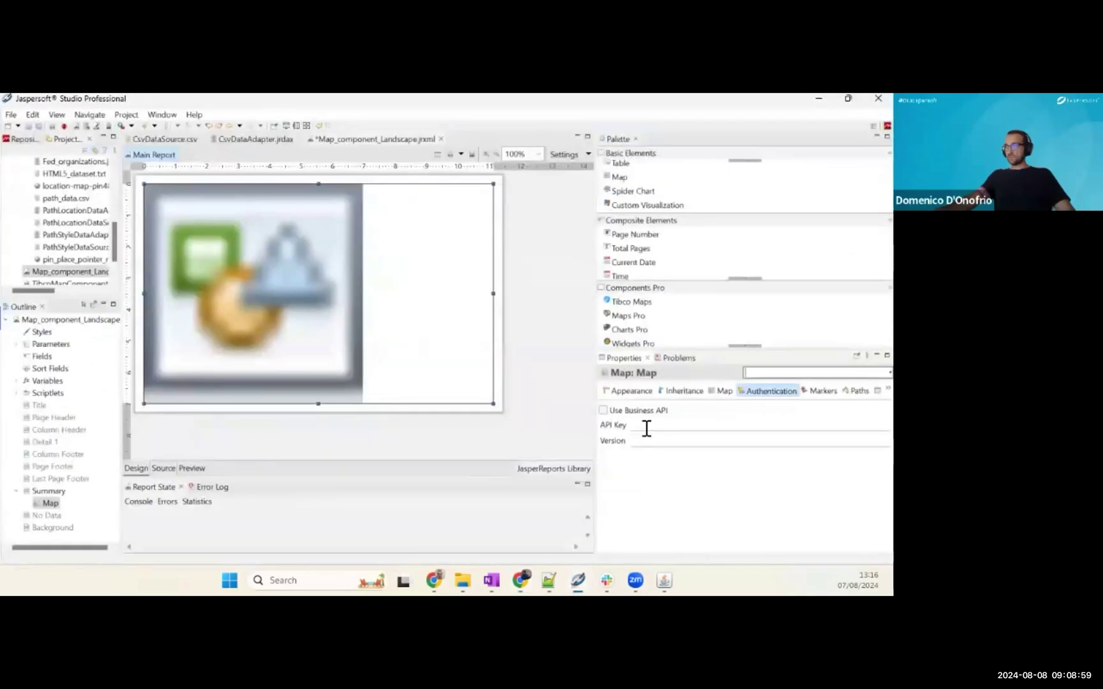
pyautogui.click(644, 424)
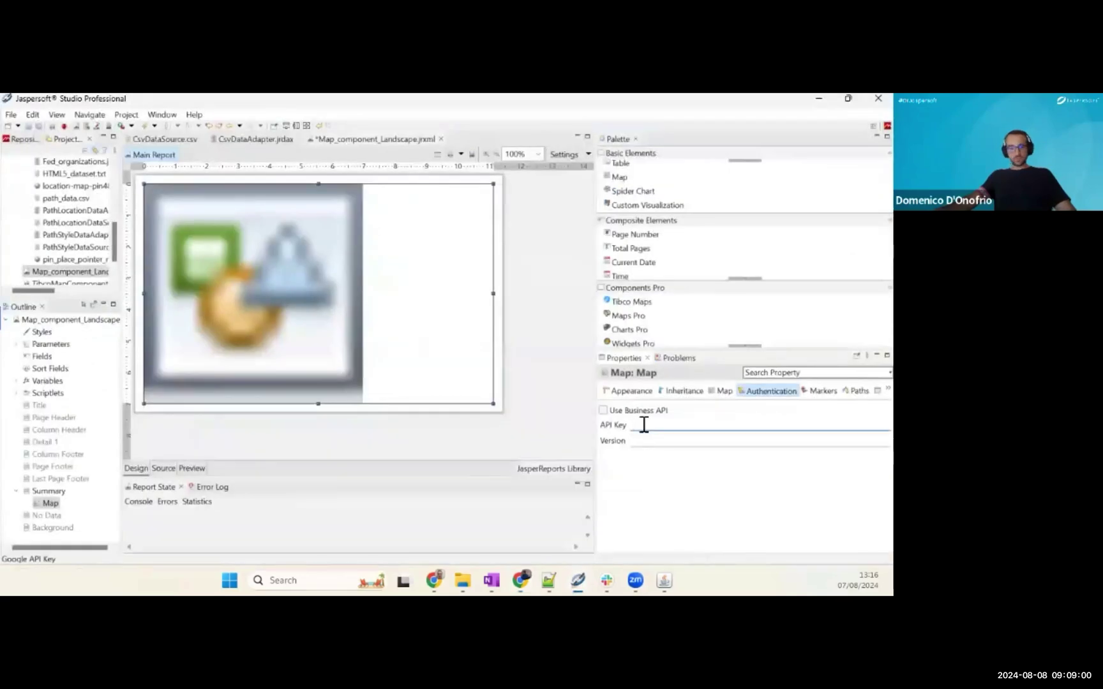
pyautogui.hotkey('ctrl', 'v')
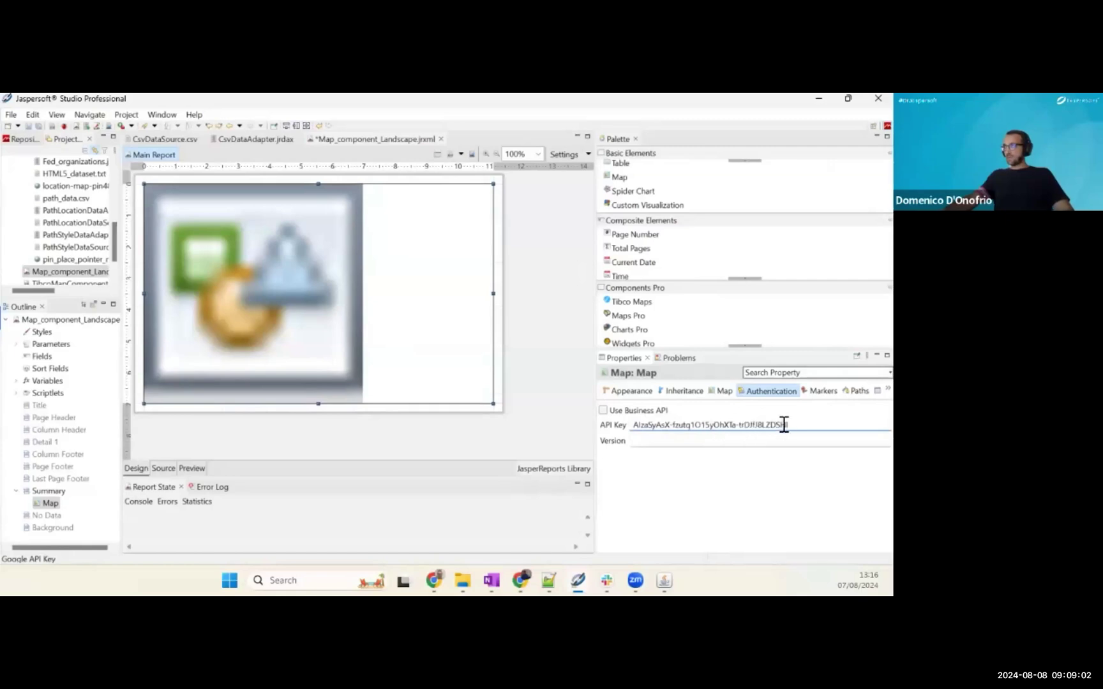
# - Set the Map element's Latitude to 37.773972f, copying the number from the Notepad++ note
pyautogui.click(724, 392)
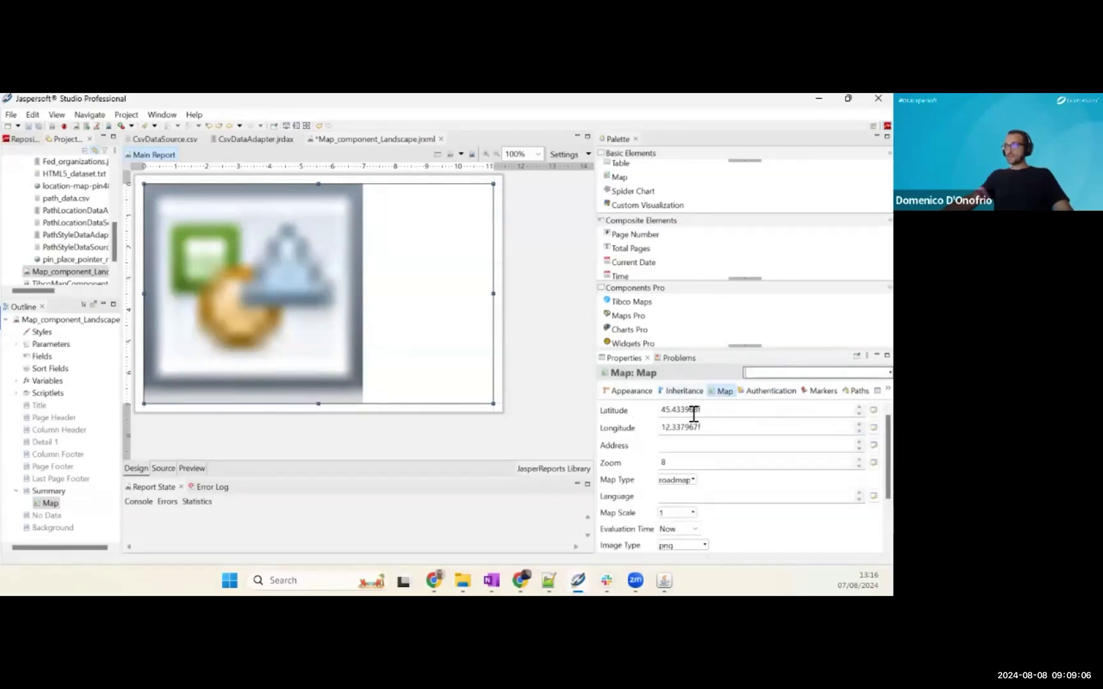
pyautogui.click(550, 580)
pyautogui.moveTo(92, 157); pyautogui.dragTo(37, 160)
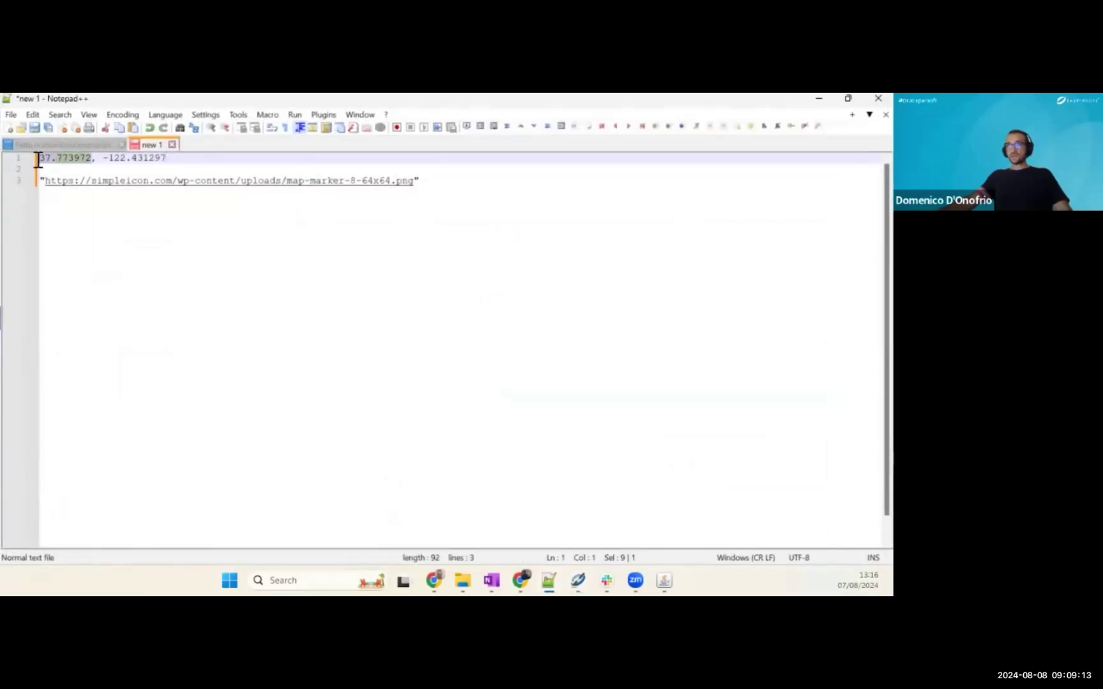
pyautogui.click(817, 100)
pyautogui.moveTo(700, 408); pyautogui.dragTo(623, 413)
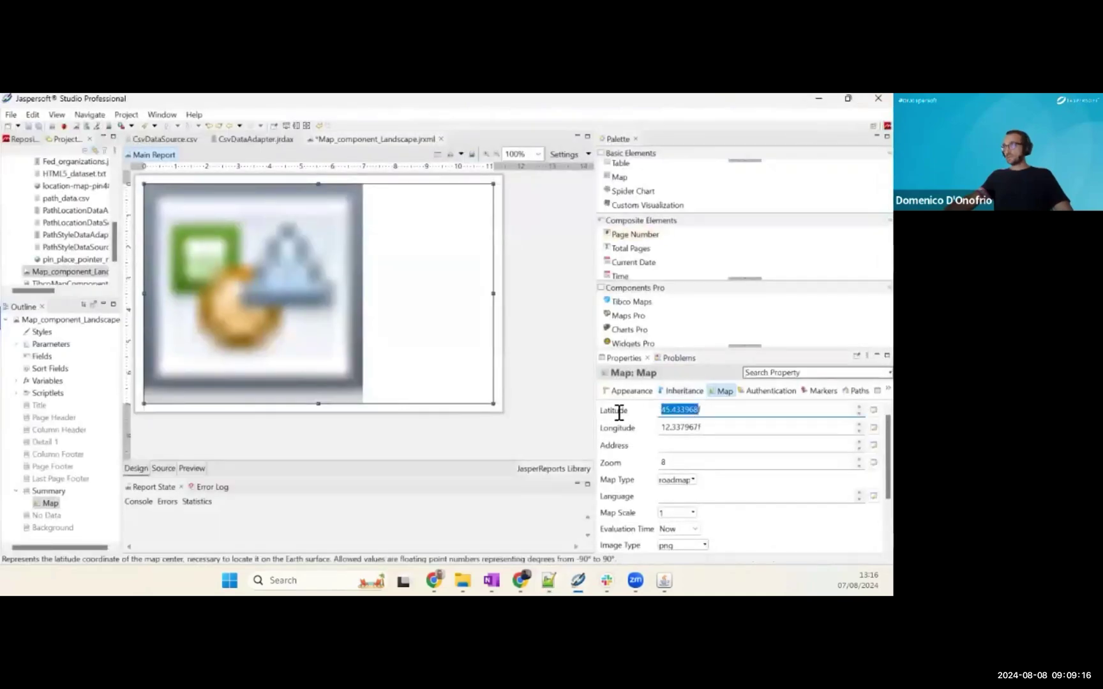
pyautogui.hotkey('ctrl', 'v')
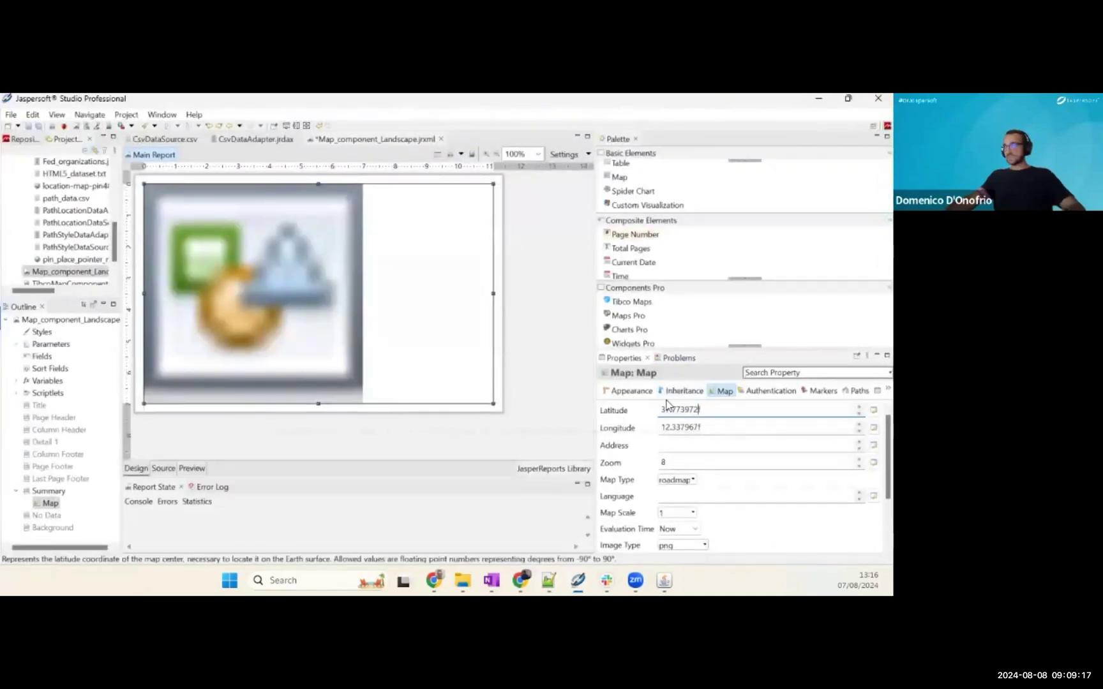
# - Set the Map element's Longitude to -122.431297f, copying the number from the Notepad++ note
pyautogui.click(544, 568)
pyautogui.moveTo(179, 159); pyautogui.dragTo(109, 158)
pyautogui.click(819, 98)
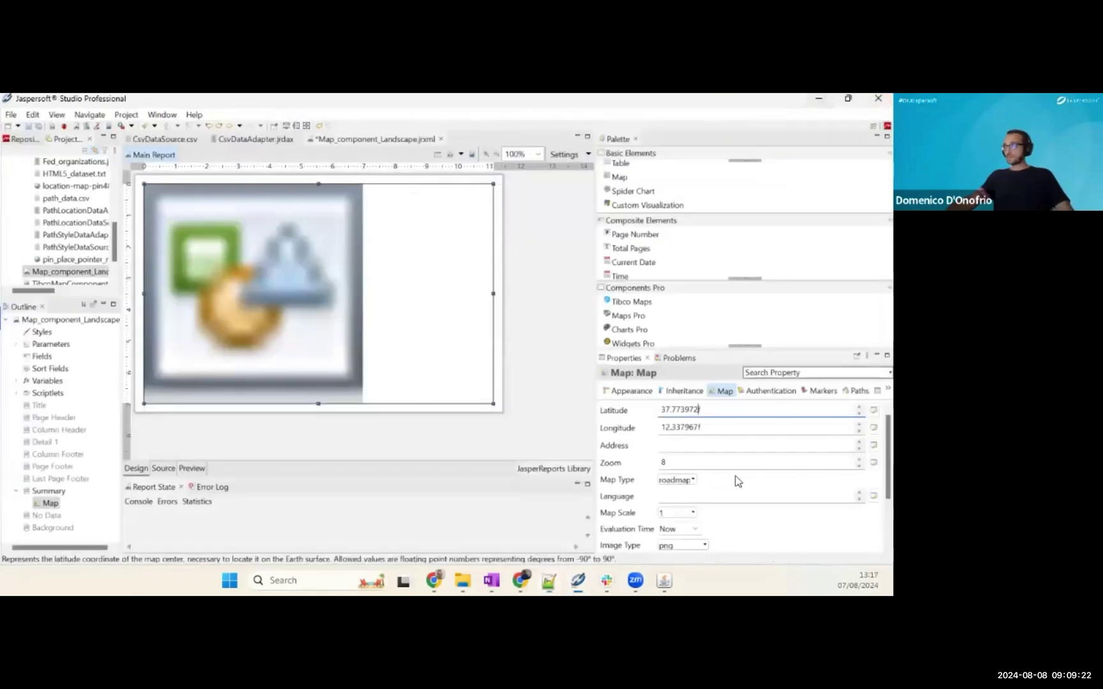
pyautogui.moveTo(701, 427); pyautogui.dragTo(641, 429)
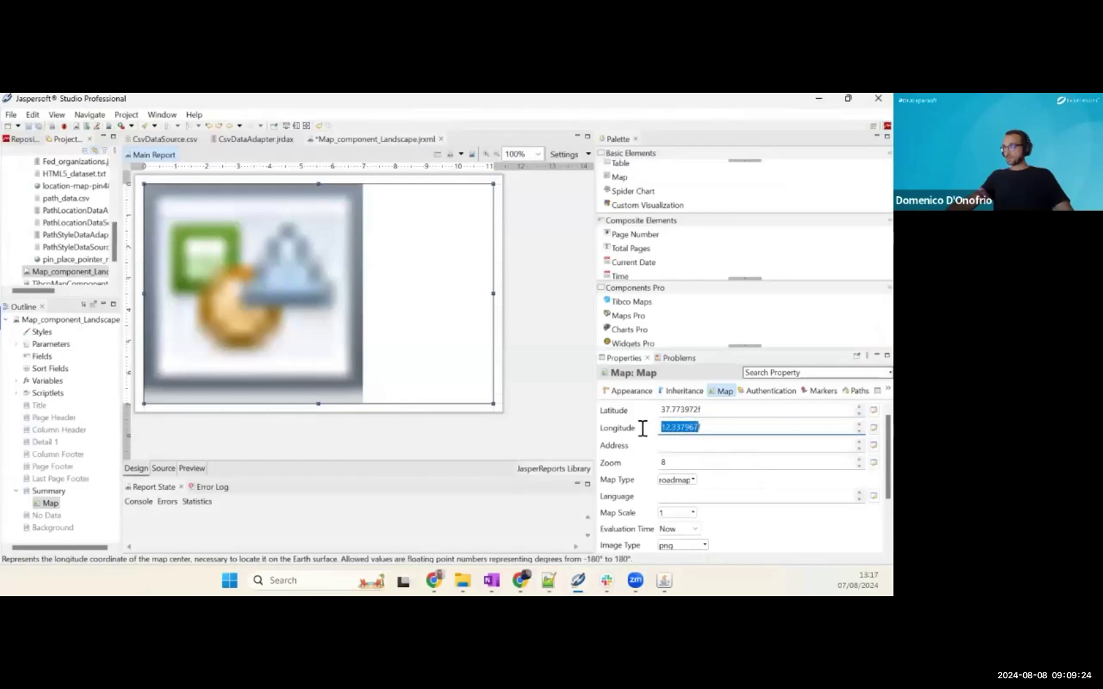
pyautogui.hotkey('ctrl', 'v')
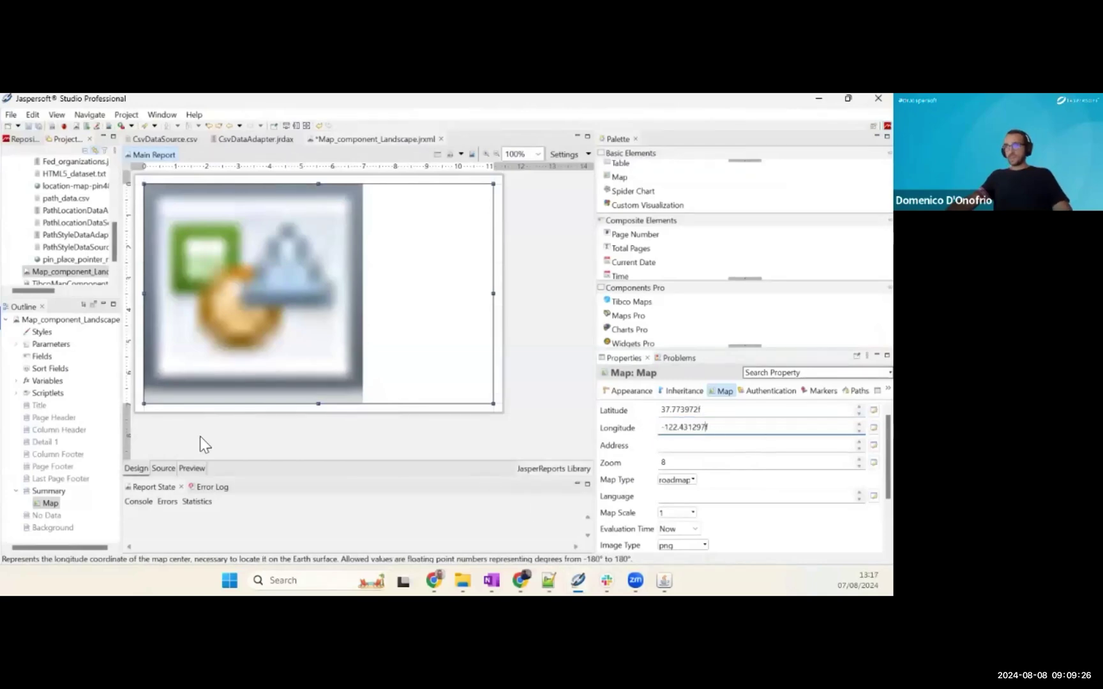
pyautogui.click(583, 155)
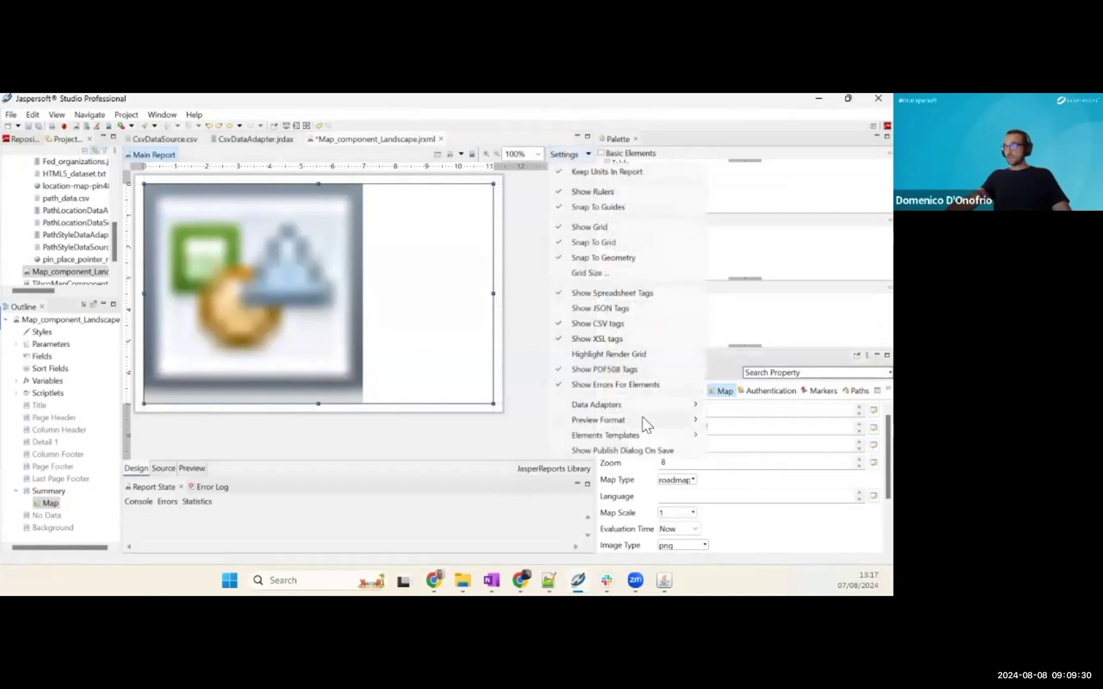
pyautogui.moveTo(642, 417)
pyautogui.click(412, 194)
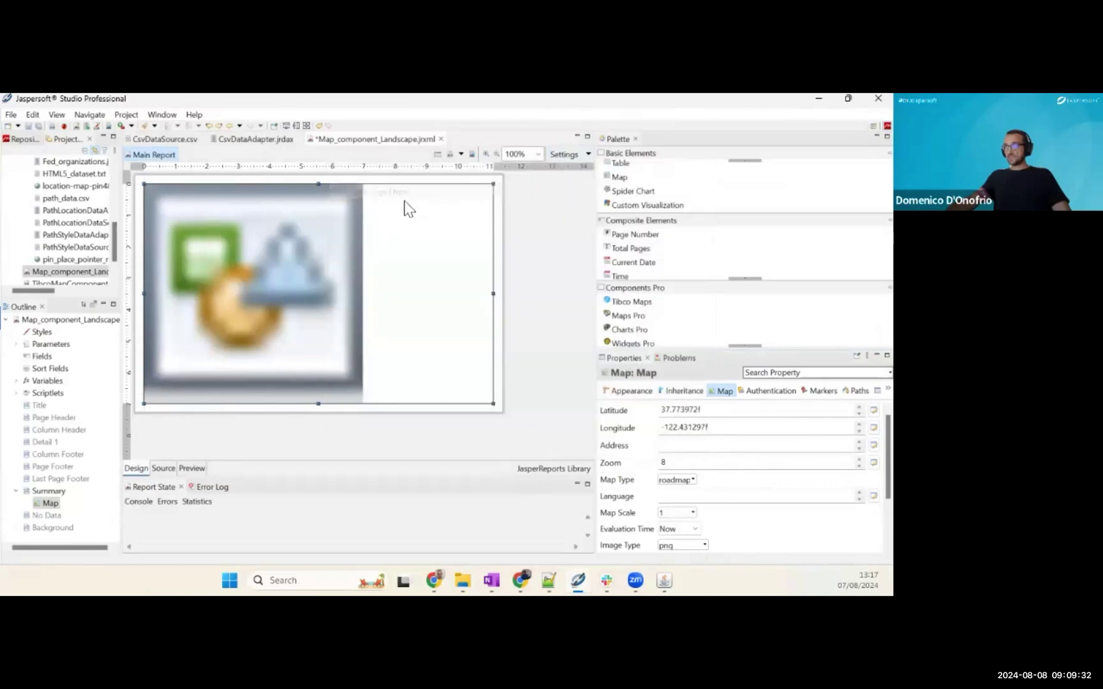
pyautogui.click(198, 469)
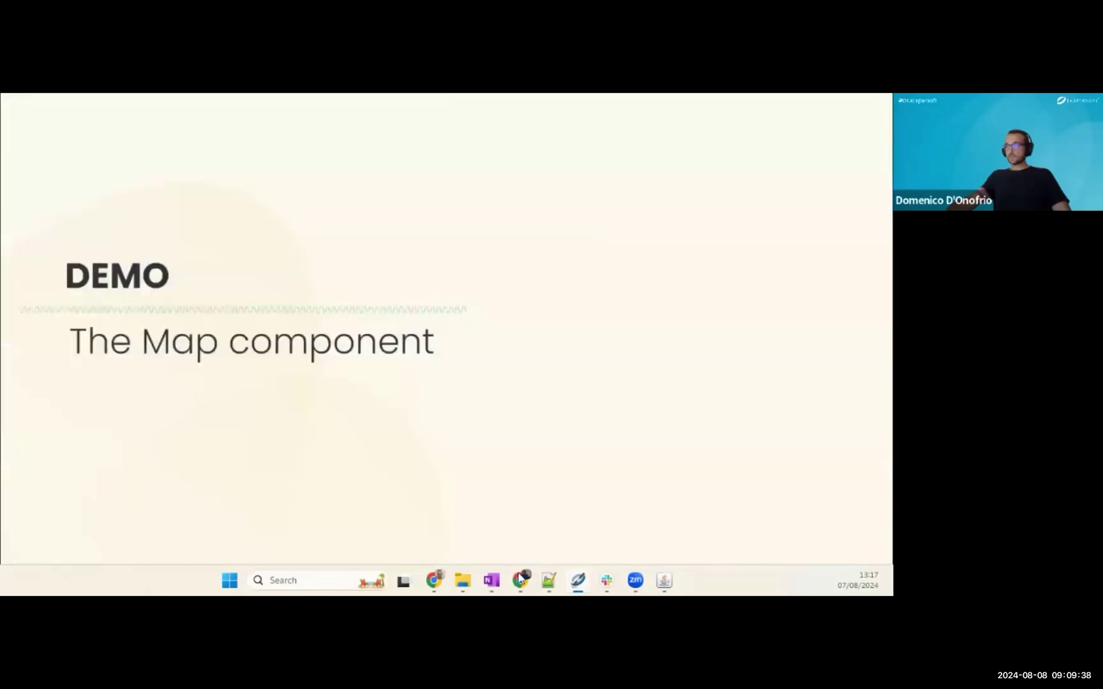
pyautogui.click(575, 579)
pyautogui.click(582, 579)
pyautogui.click(579, 579)
pyautogui.click(579, 580)
pyautogui.click(579, 580)
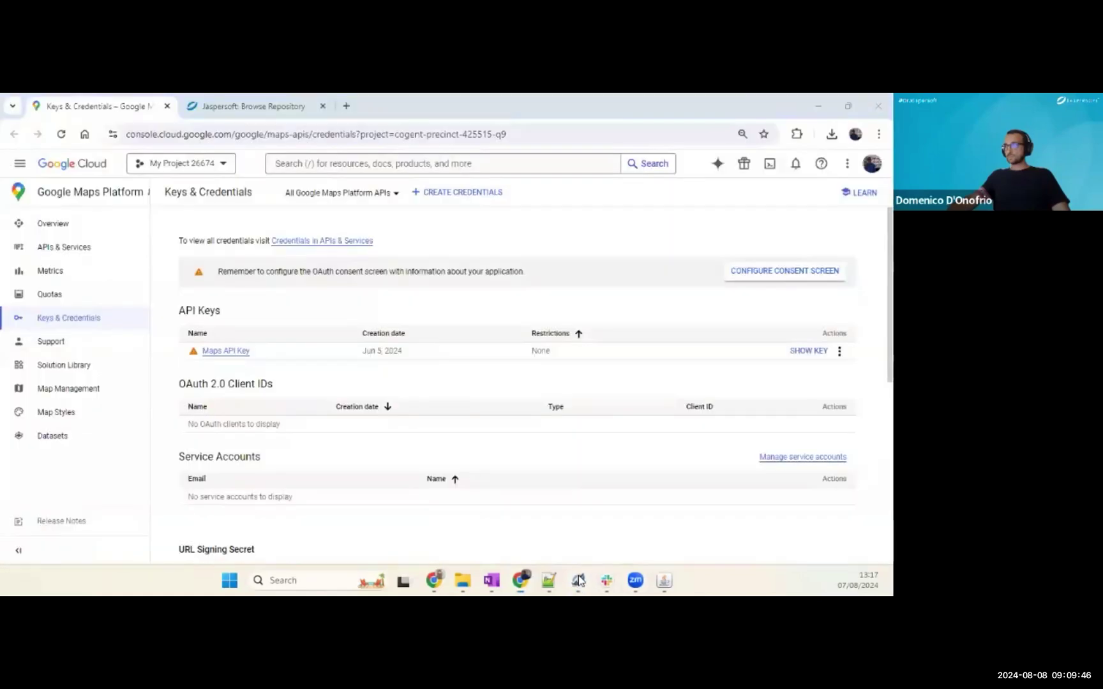
pyautogui.click(579, 579)
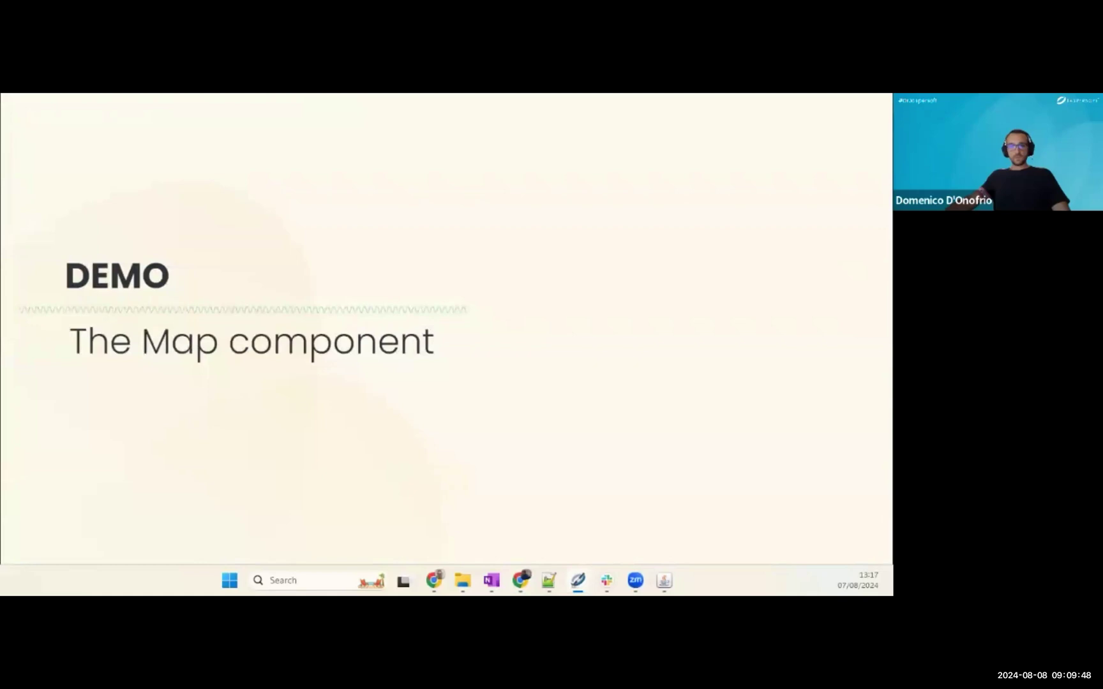
pyautogui.hotkey('alt', 'Tab')
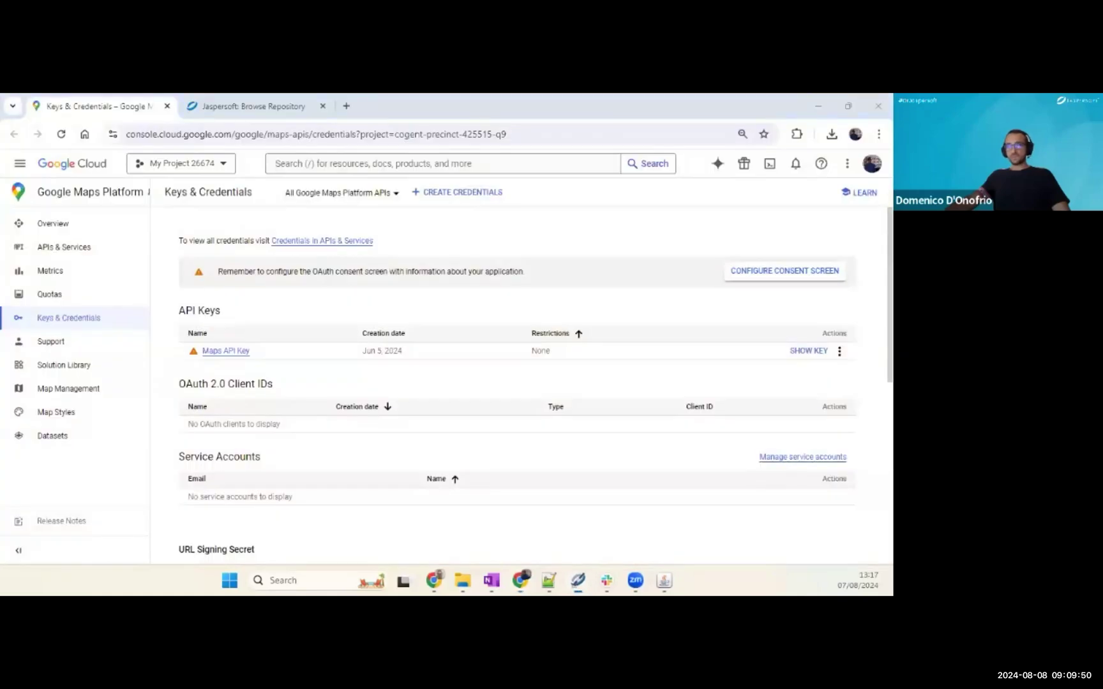
pyautogui.click(579, 580)
pyautogui.press('Right')
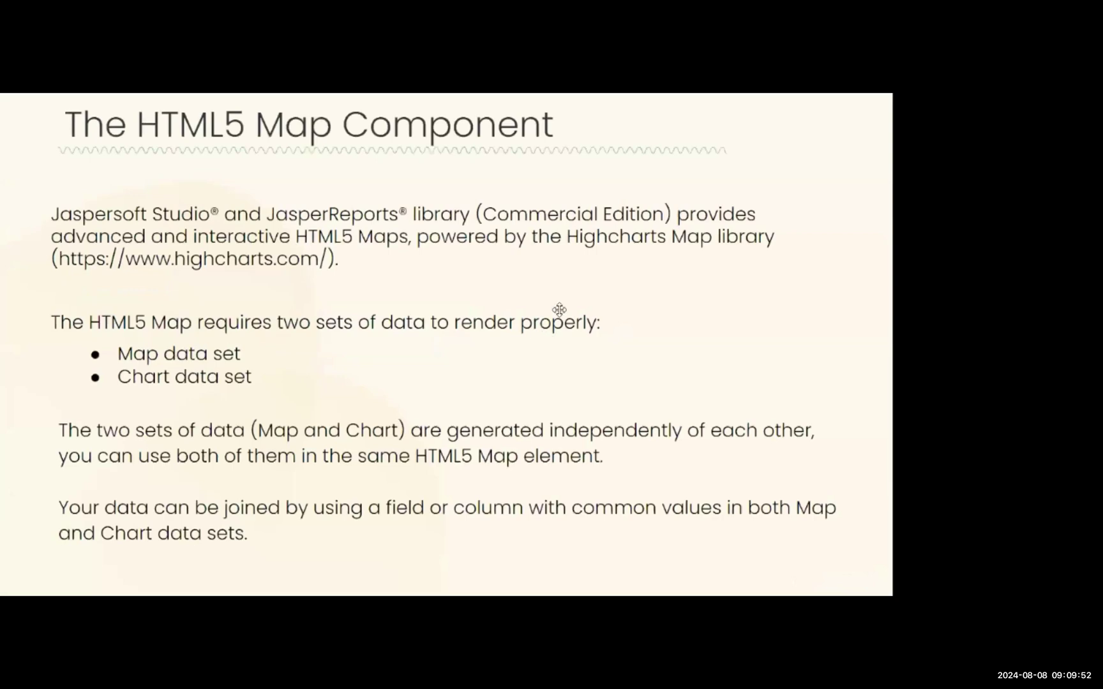
pyautogui.press('Left')
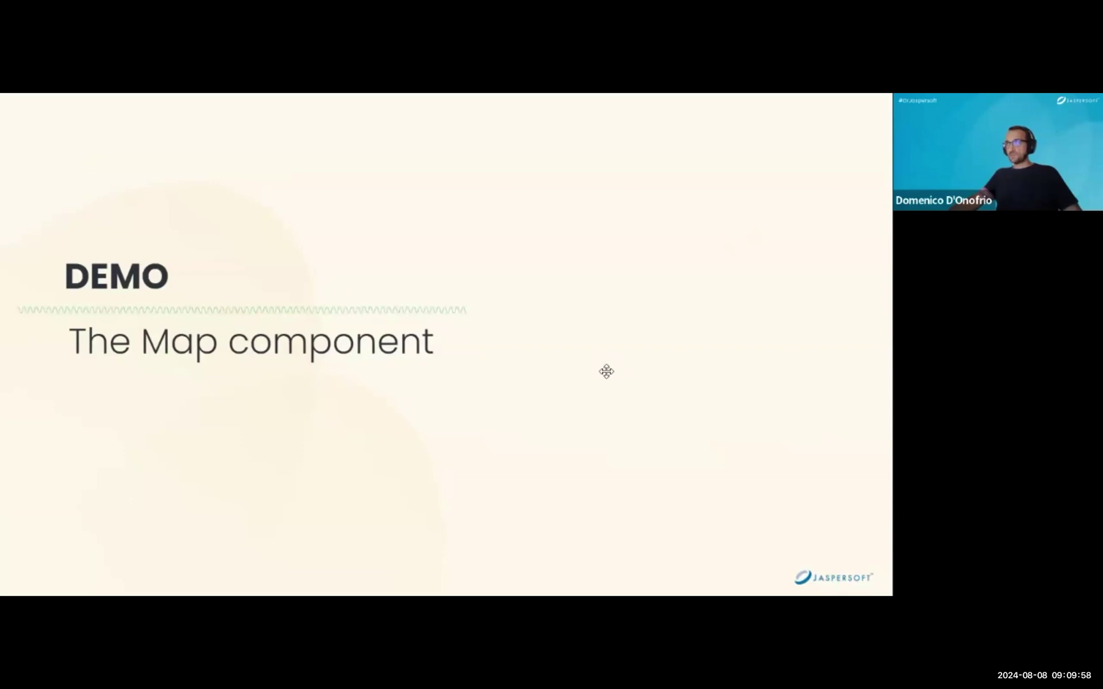
pyautogui.press('Escape')
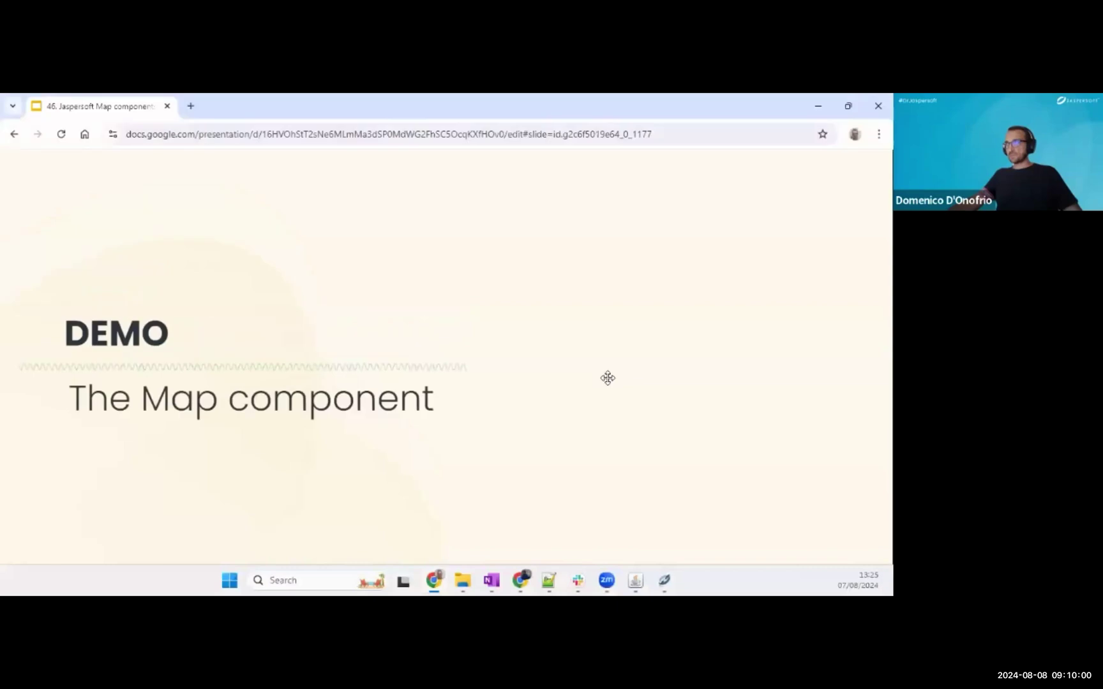
# - Switch to Jaspersoft Studio, run the report preview with One Empty Record, and return to the report design
pyautogui.click(662, 578)
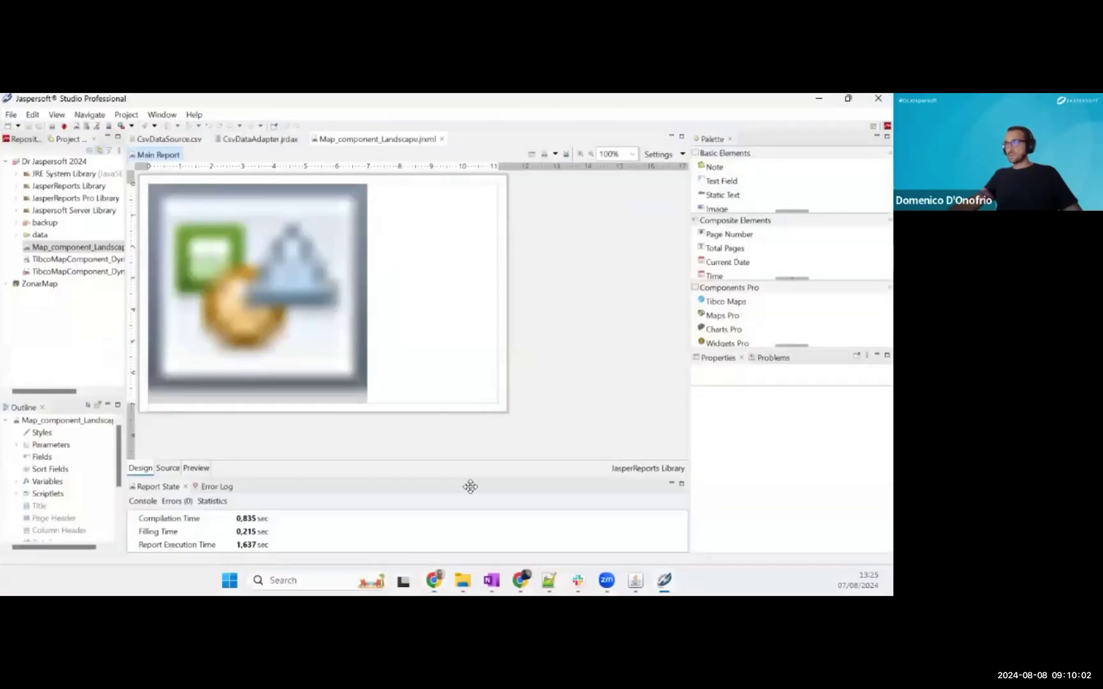
pyautogui.click(198, 468)
pyautogui.click(229, 159)
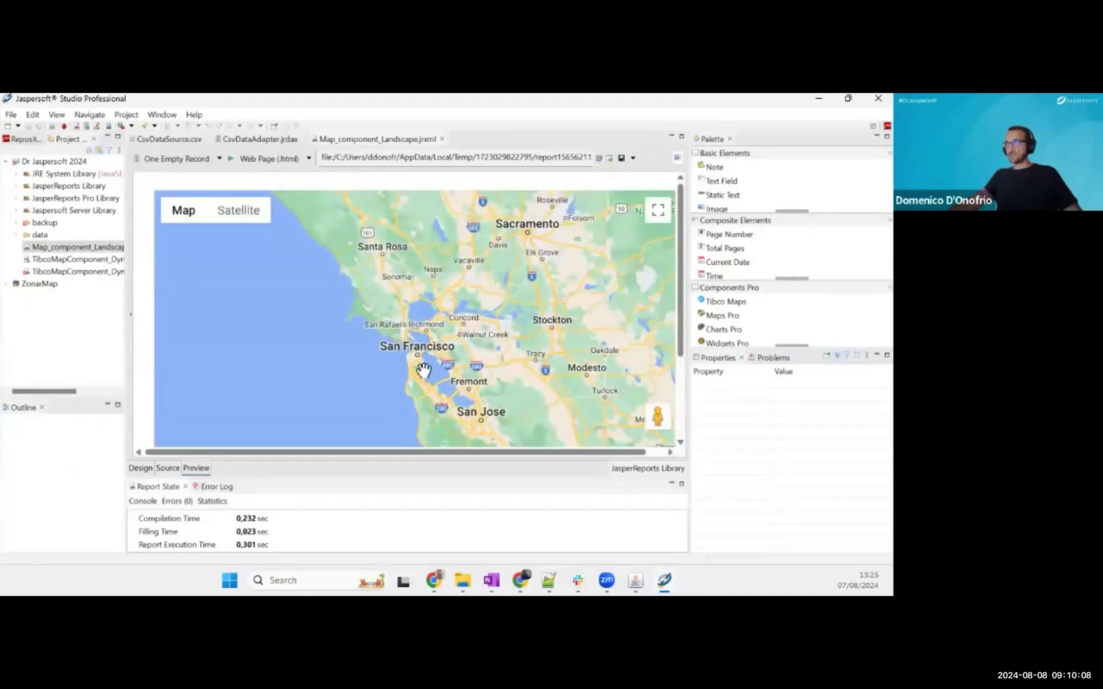
pyautogui.click(140, 469)
# - Start a new report dataset named MarkersDataset, created from a connection or data source
pyautogui.click(307, 308)
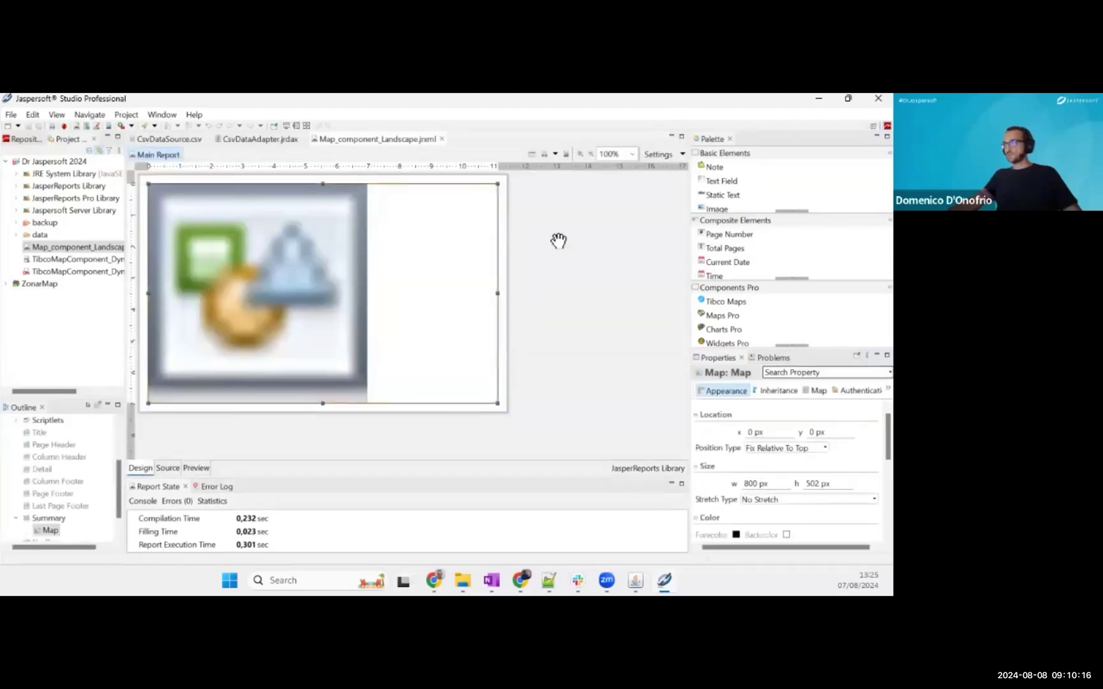
pyautogui.scroll(2, 68, 440)
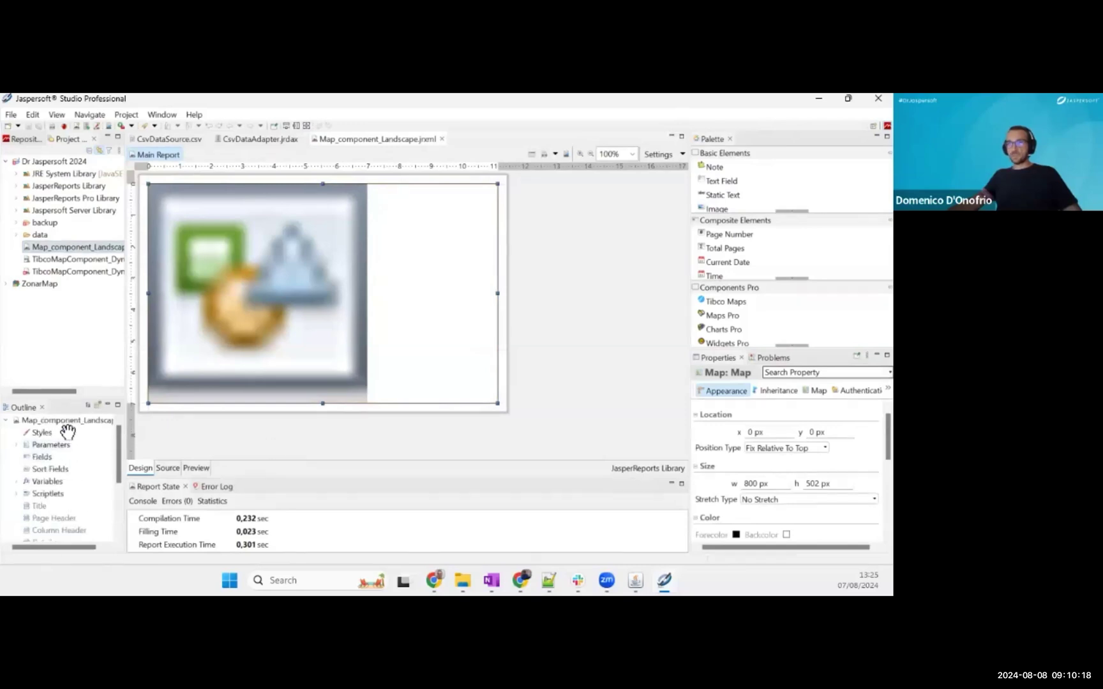
pyautogui.click(69, 420)
pyautogui.rightClick(69, 420)
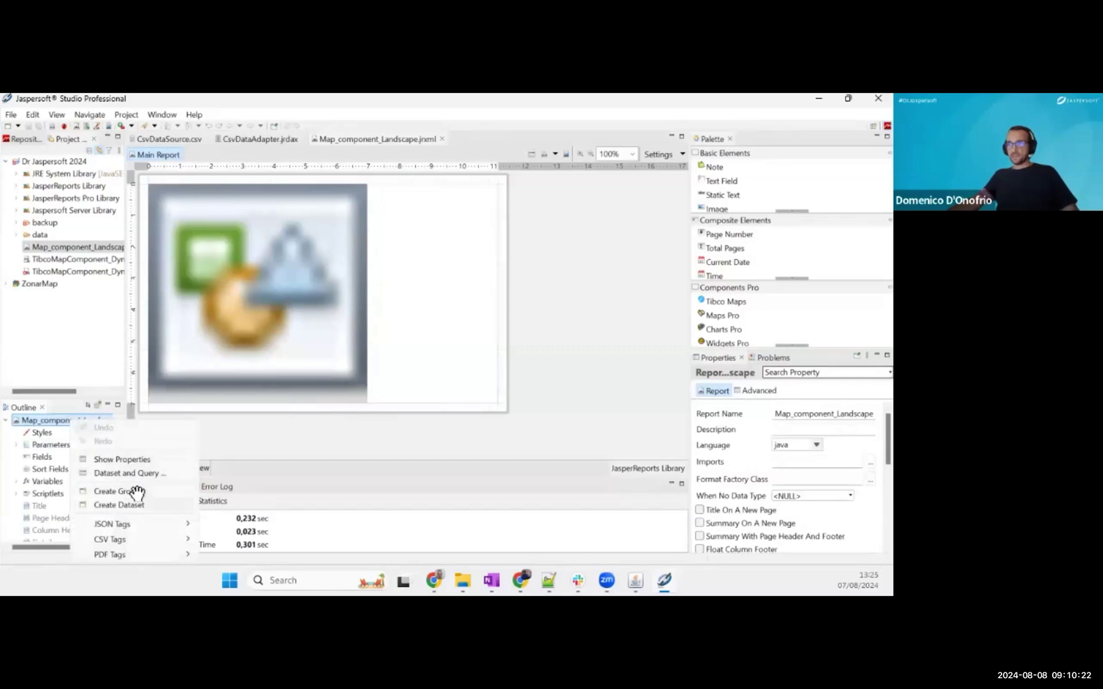
pyautogui.click(128, 505)
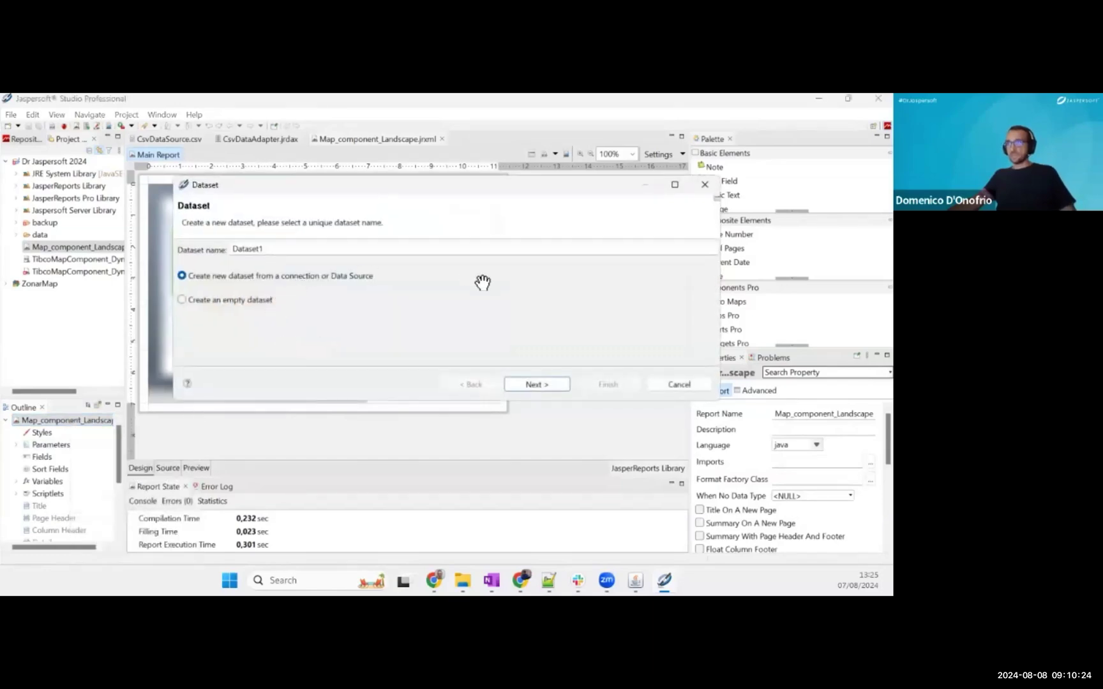
pyautogui.click(235, 250)
pyautogui.write('Markers')
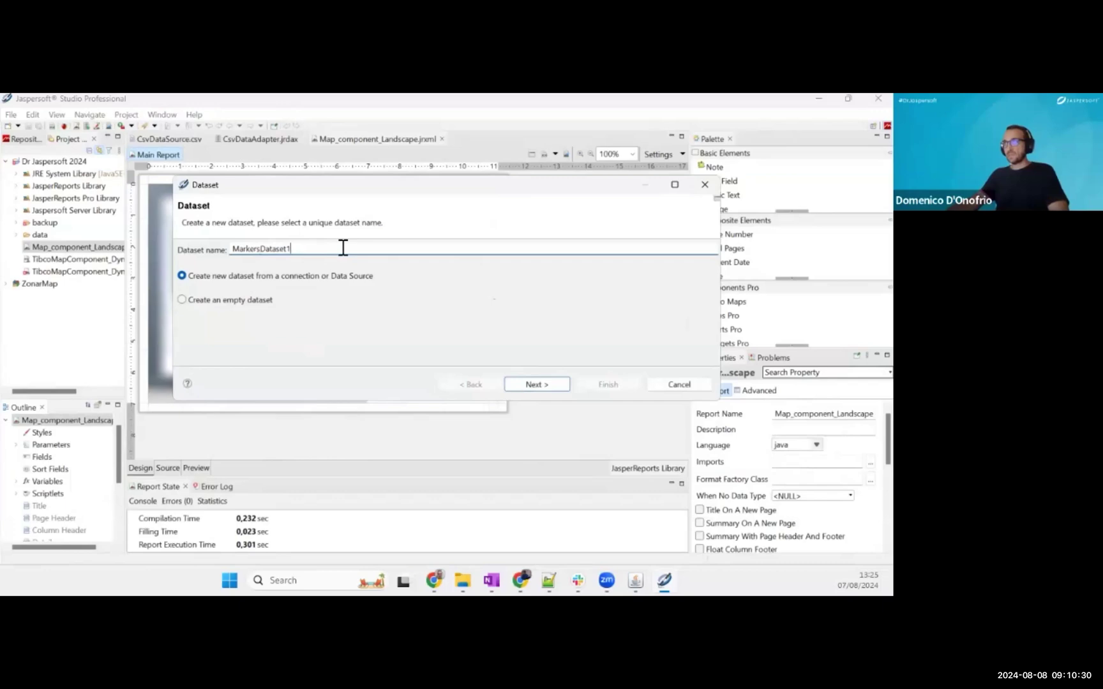
pyautogui.click(536, 384)
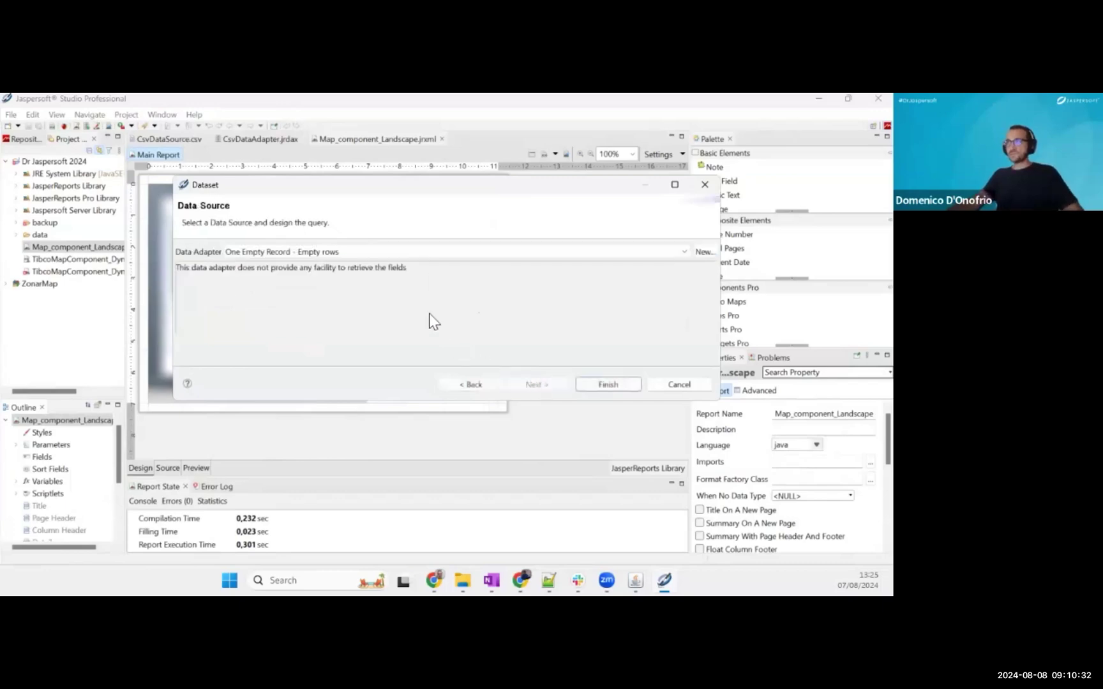
# - Finish the dataset with the data\CsvDataAdapter.jrdax adapter, all its fields and no grouping, and expand it in a widened outline
pyautogui.click(459, 254)
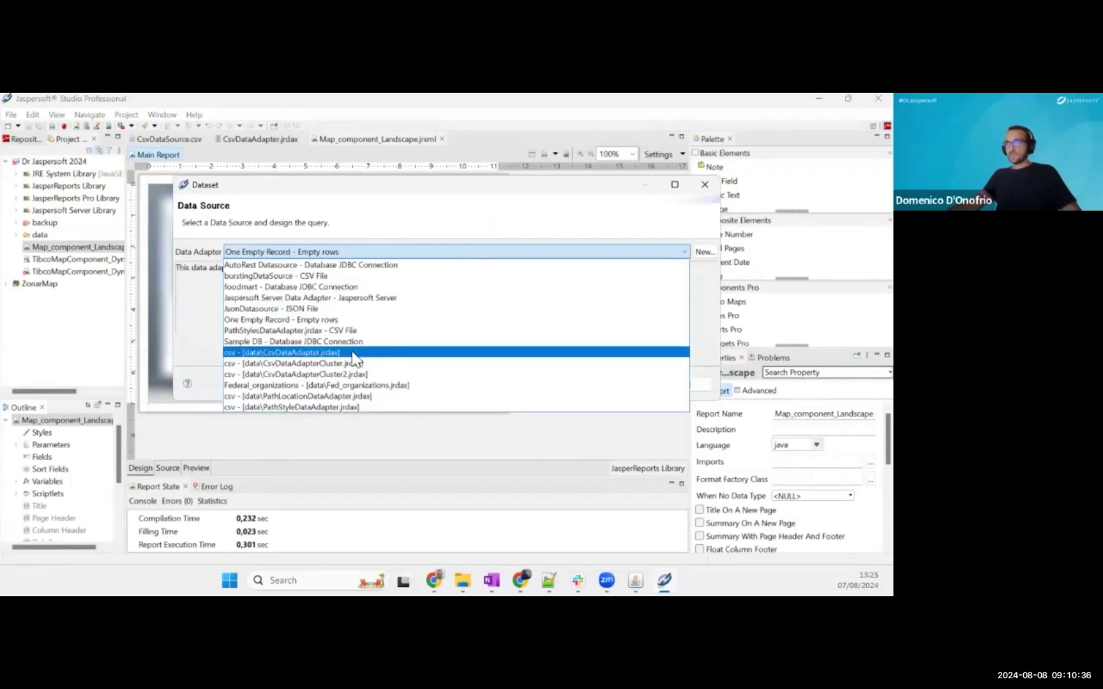
pyautogui.click(328, 356)
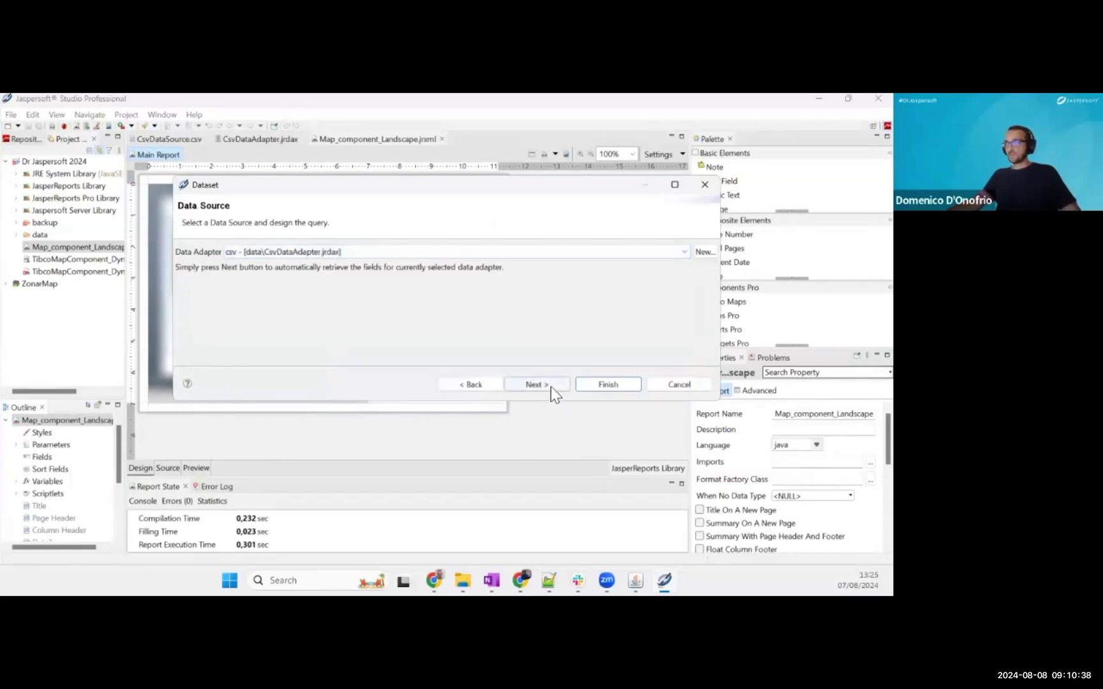
pyautogui.click(552, 388)
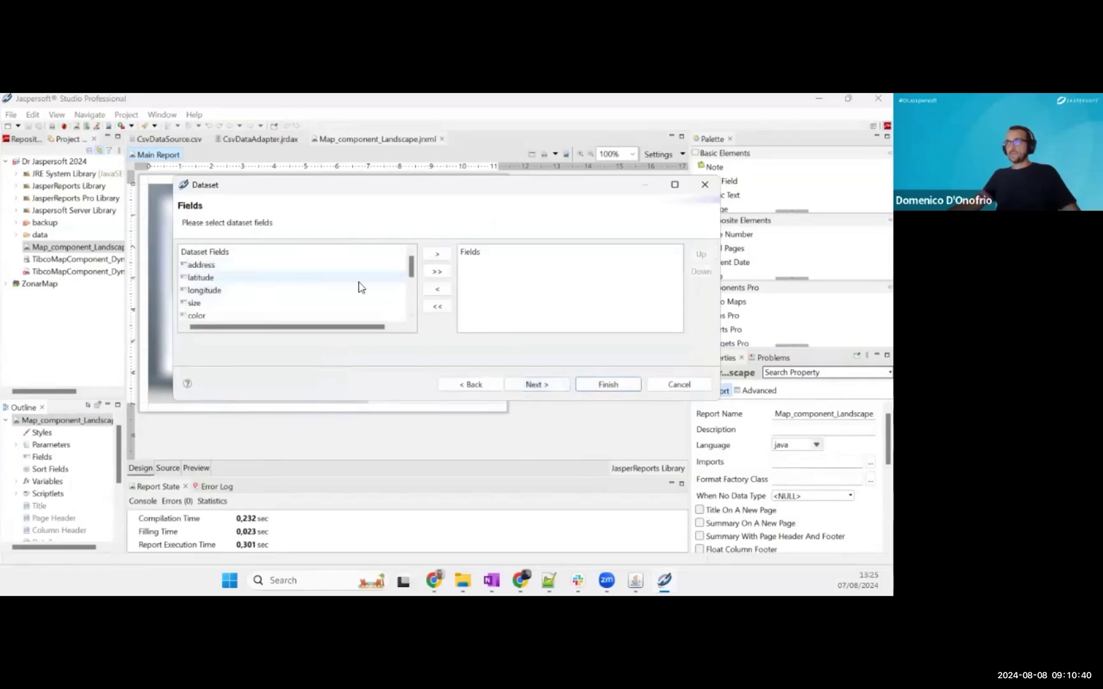
pyautogui.click(437, 273)
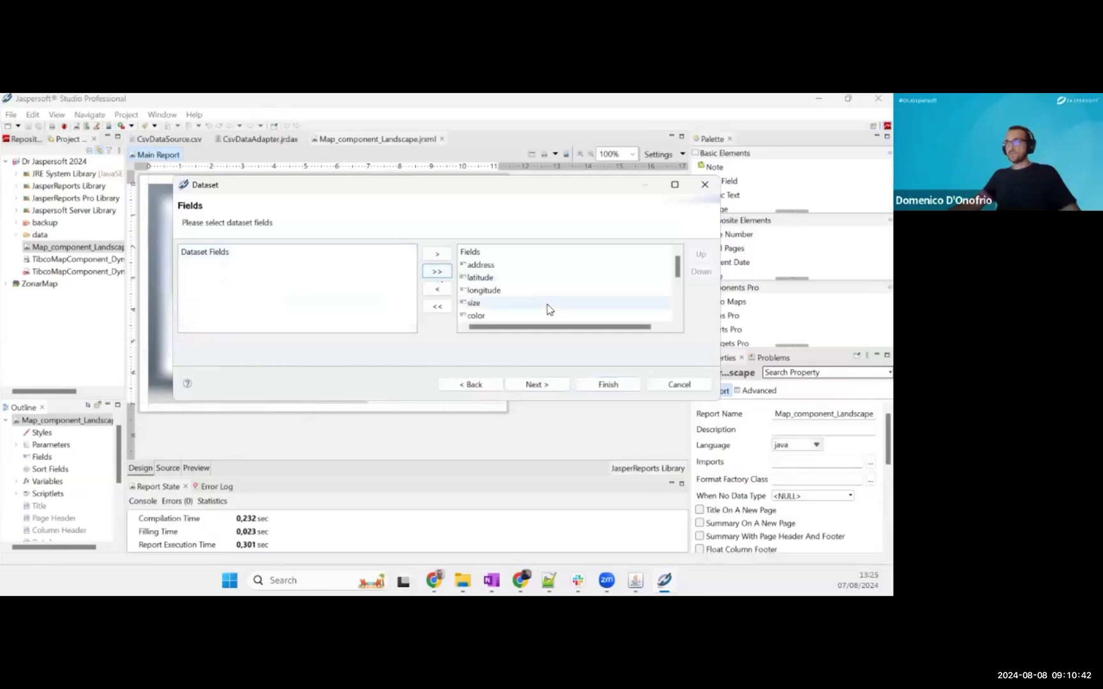
pyautogui.click(557, 385)
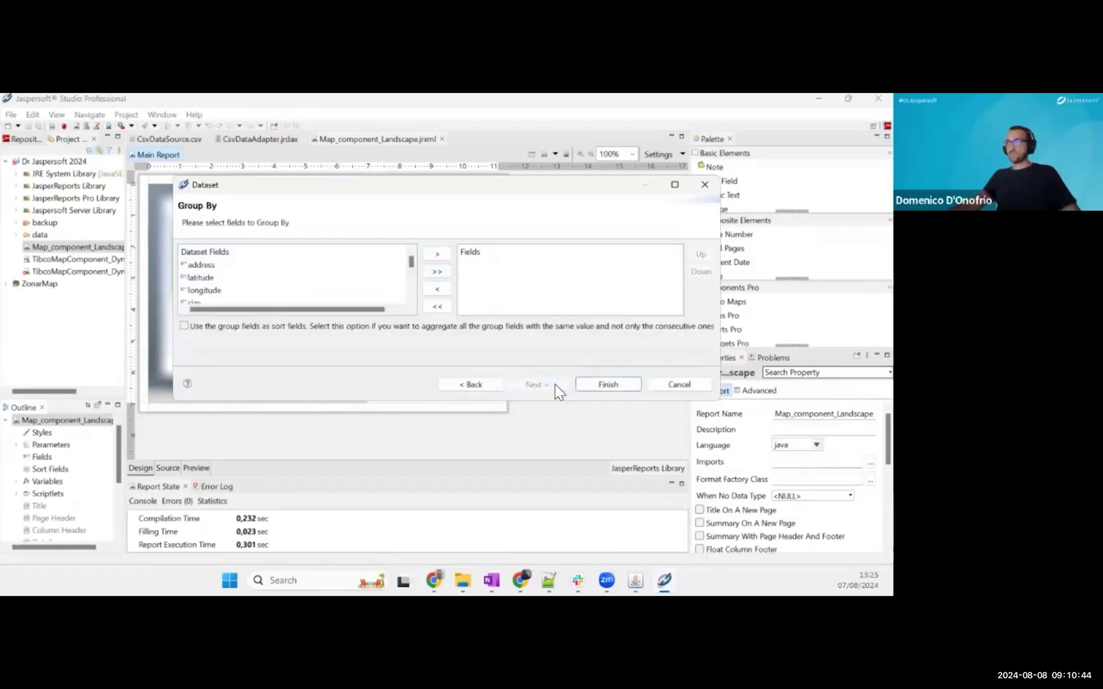
pyautogui.click(607, 385)
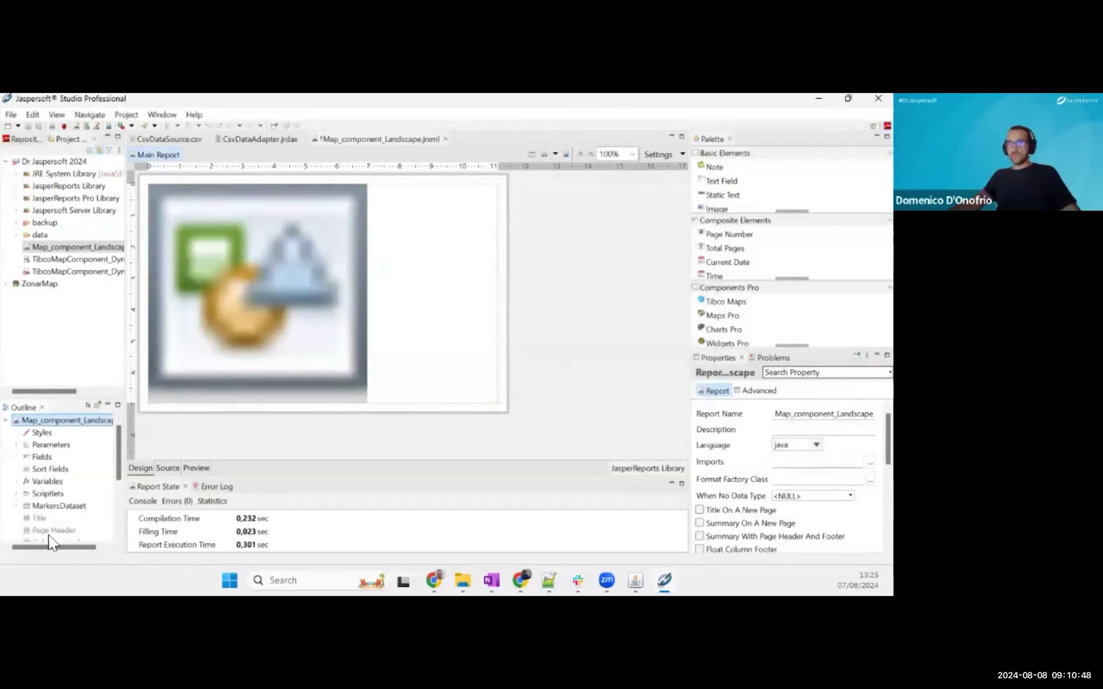
pyautogui.click(18, 506)
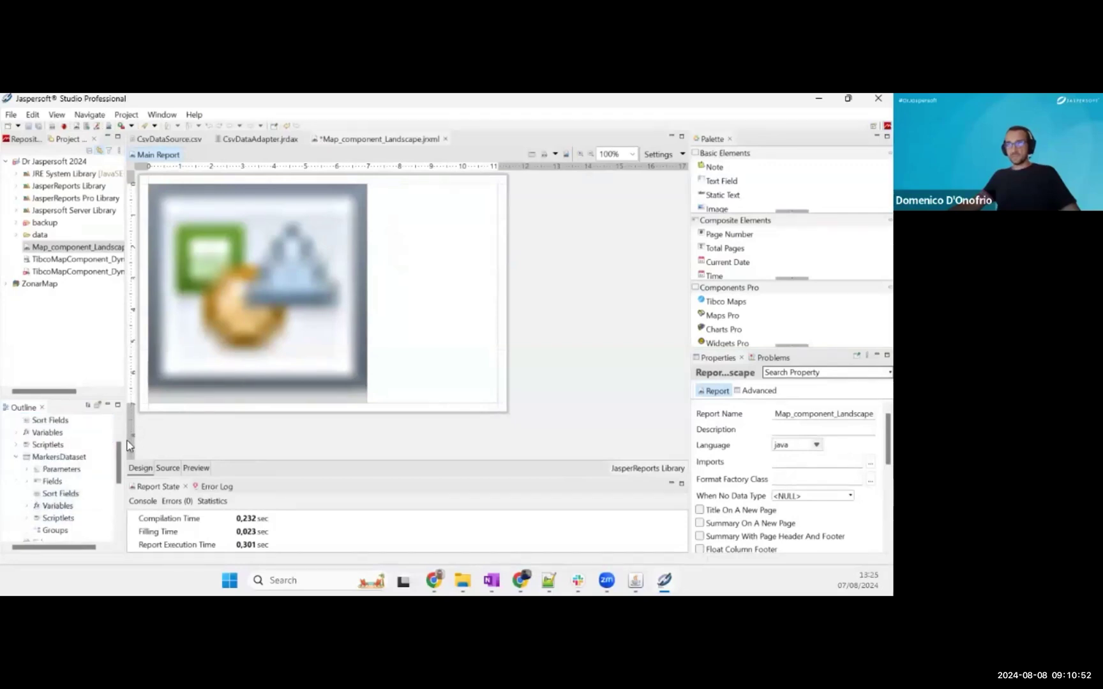
pyautogui.moveTo(126, 437); pyautogui.dragTo(178, 436)
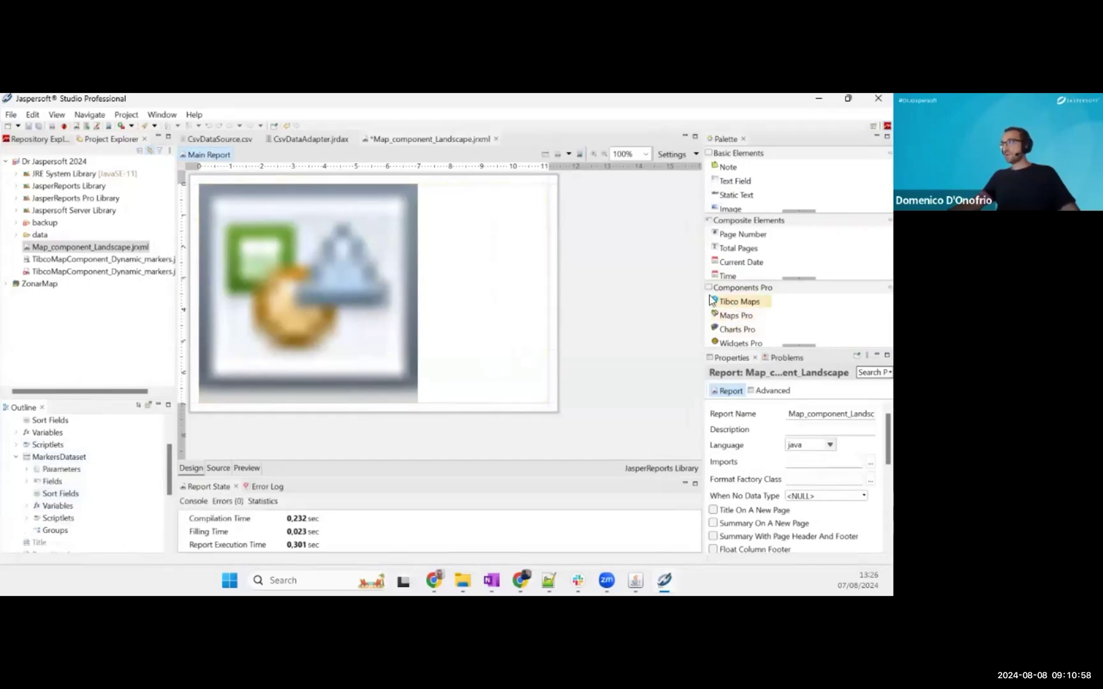
# - Start a new marker item for the Map element that uses a dataset, with MarkersDataset as its sub dataset
pyautogui.click(534, 318)
pyautogui.moveTo(699, 298); pyautogui.dragTo(594, 305)
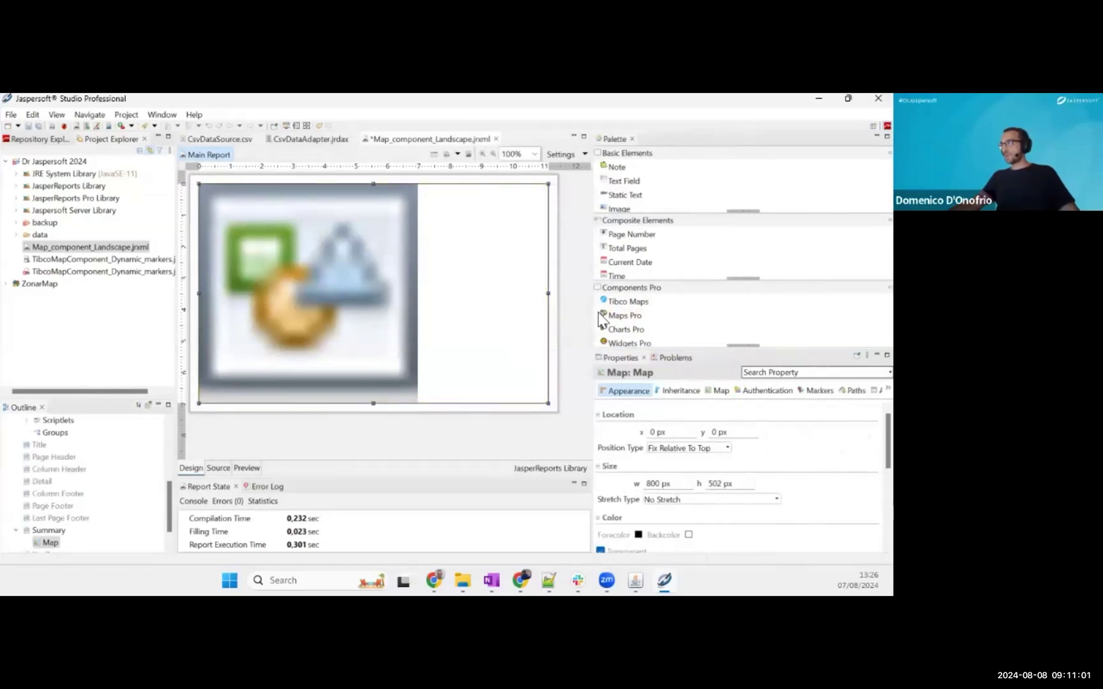
pyautogui.click(821, 391)
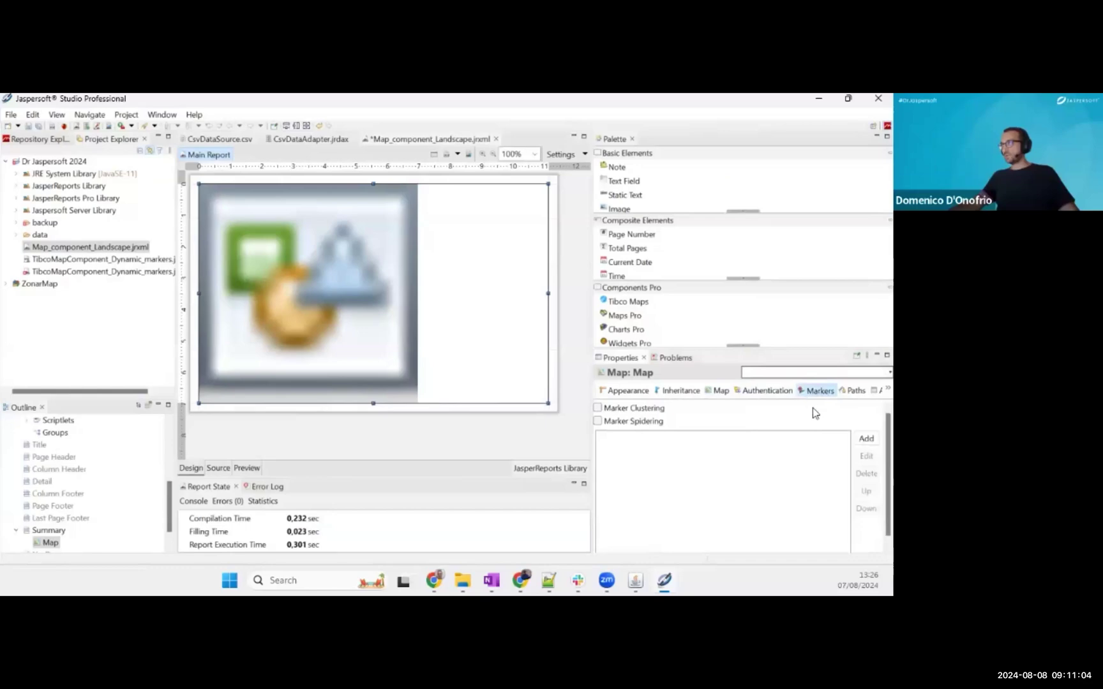
pyautogui.click(866, 439)
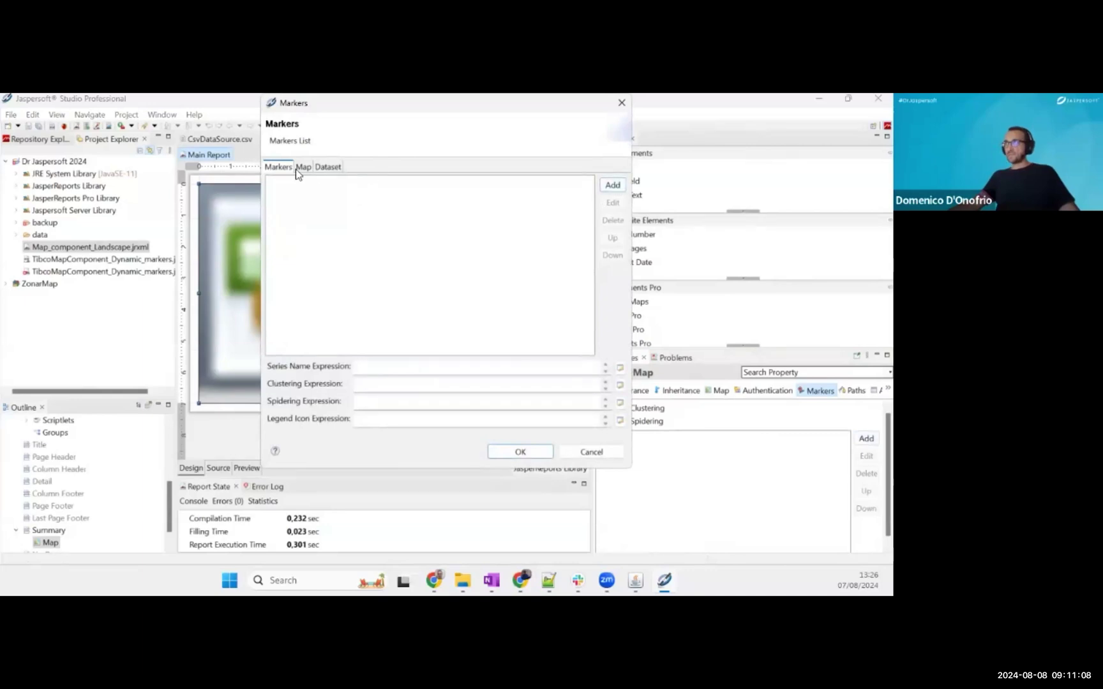
pyautogui.click(327, 167)
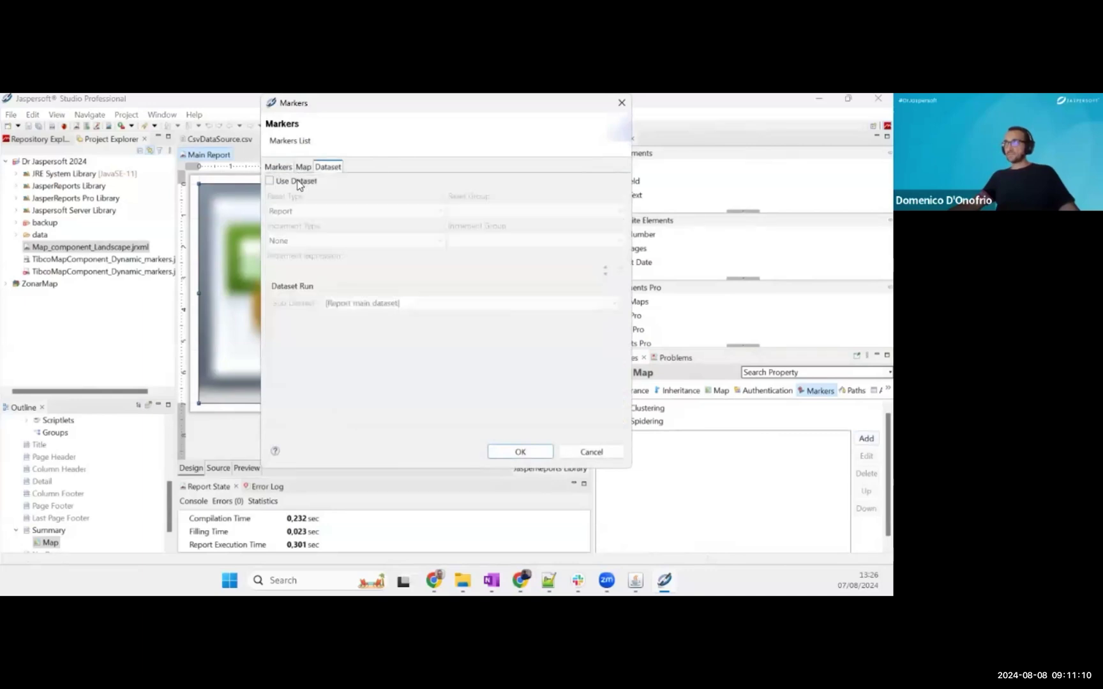
pyautogui.click(298, 182)
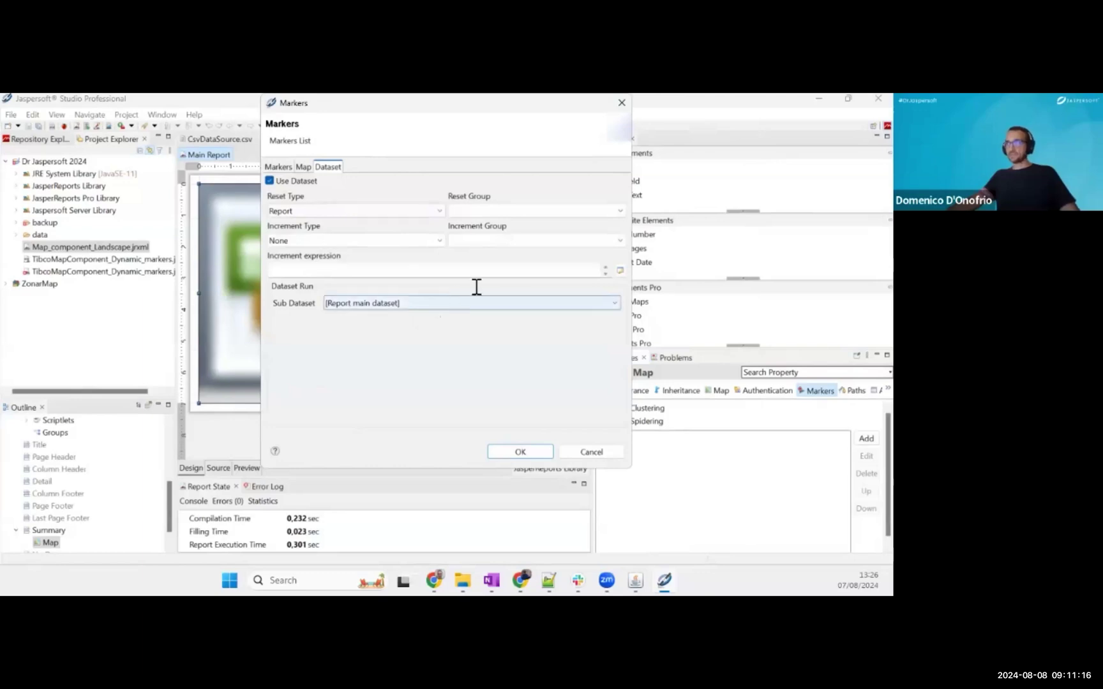
pyautogui.click(568, 304)
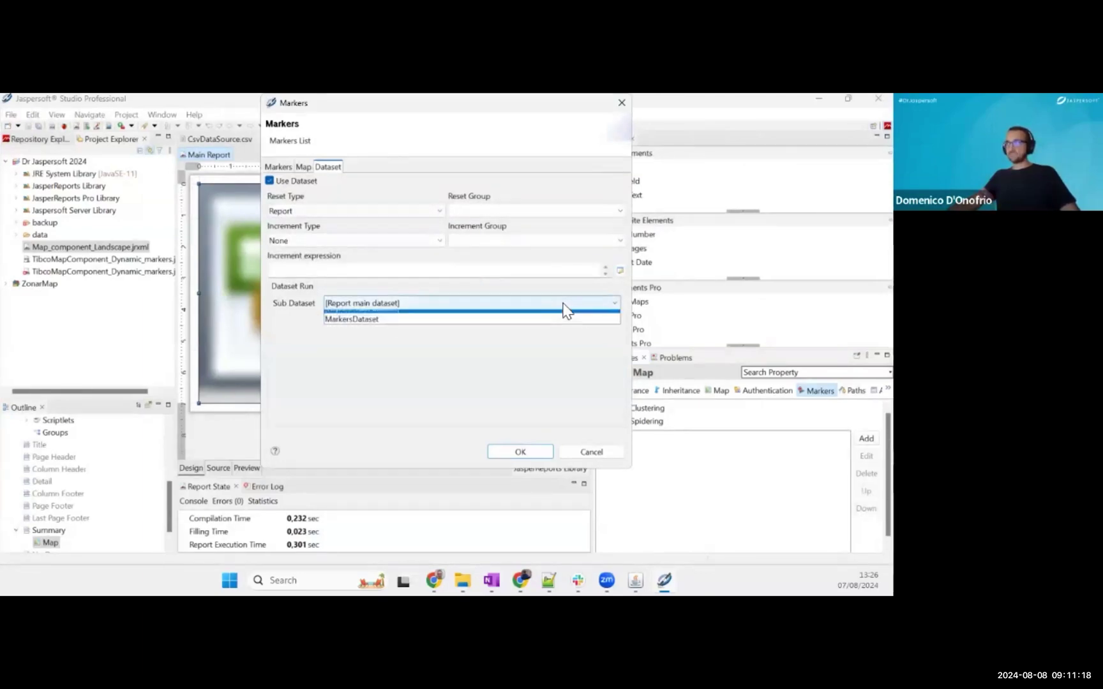
pyautogui.click(364, 320)
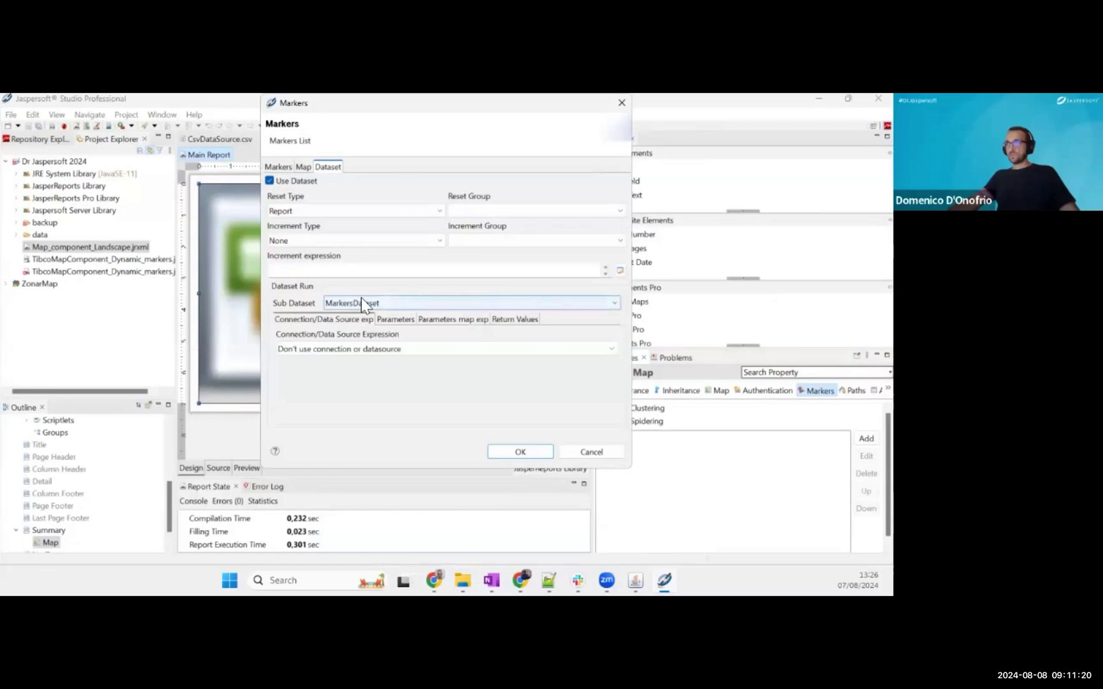
# - Add a marker to the markers list and set its latitude to the expression $F{latitude}
pyautogui.click(277, 167)
pyautogui.click(613, 185)
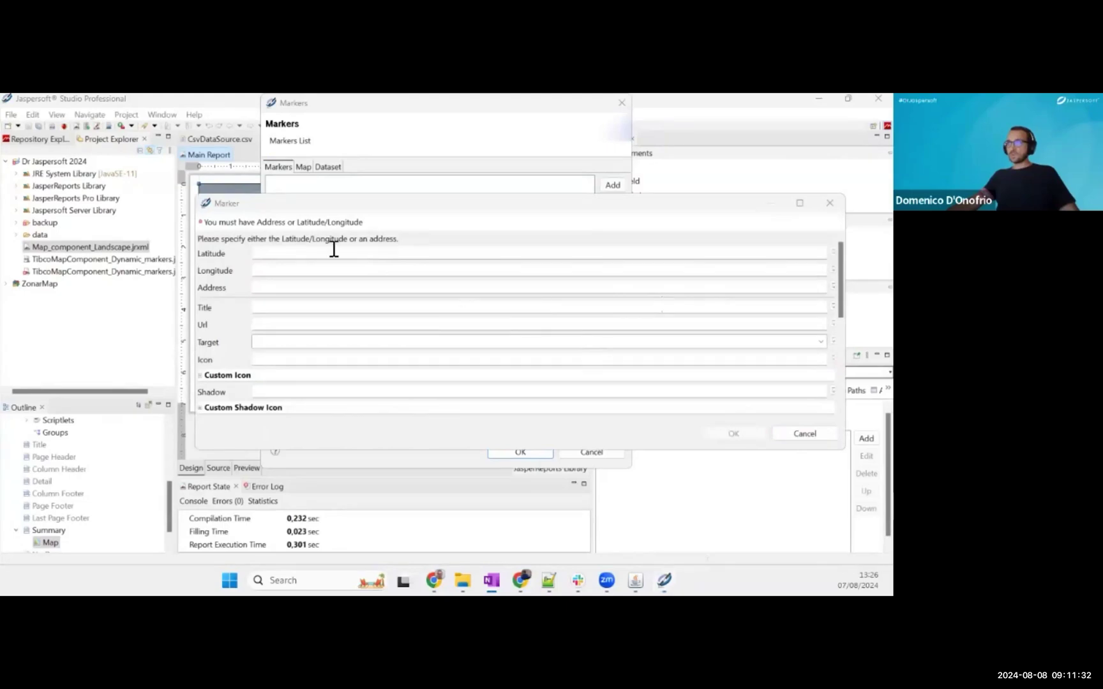
pyautogui.click(338, 252)
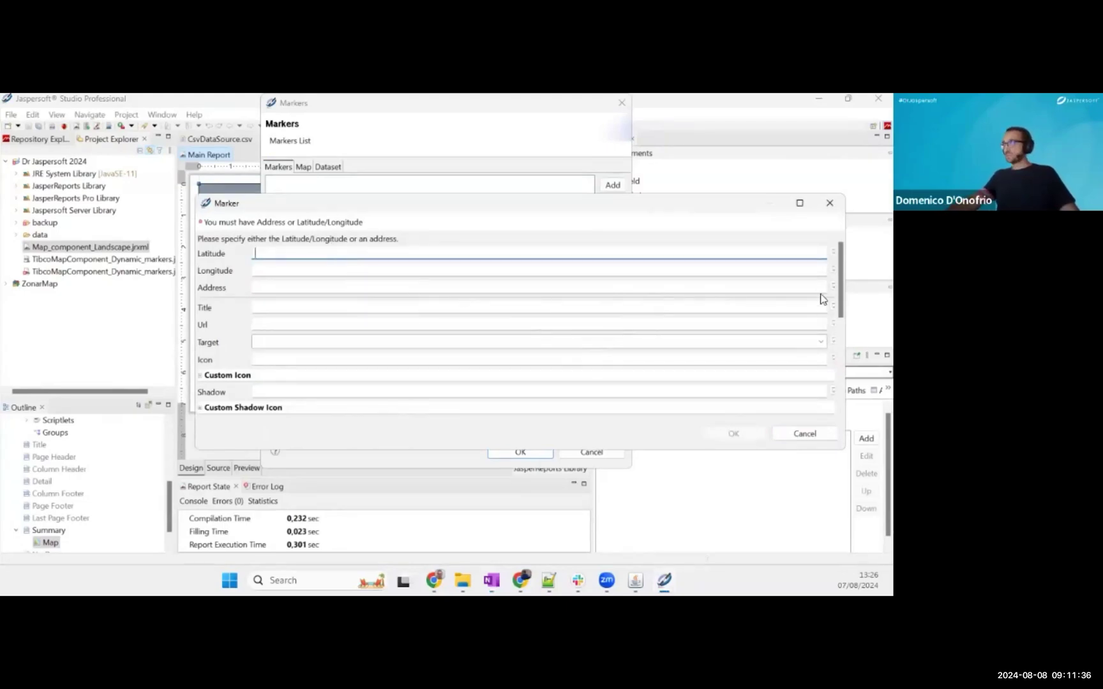
pyautogui.click(834, 252)
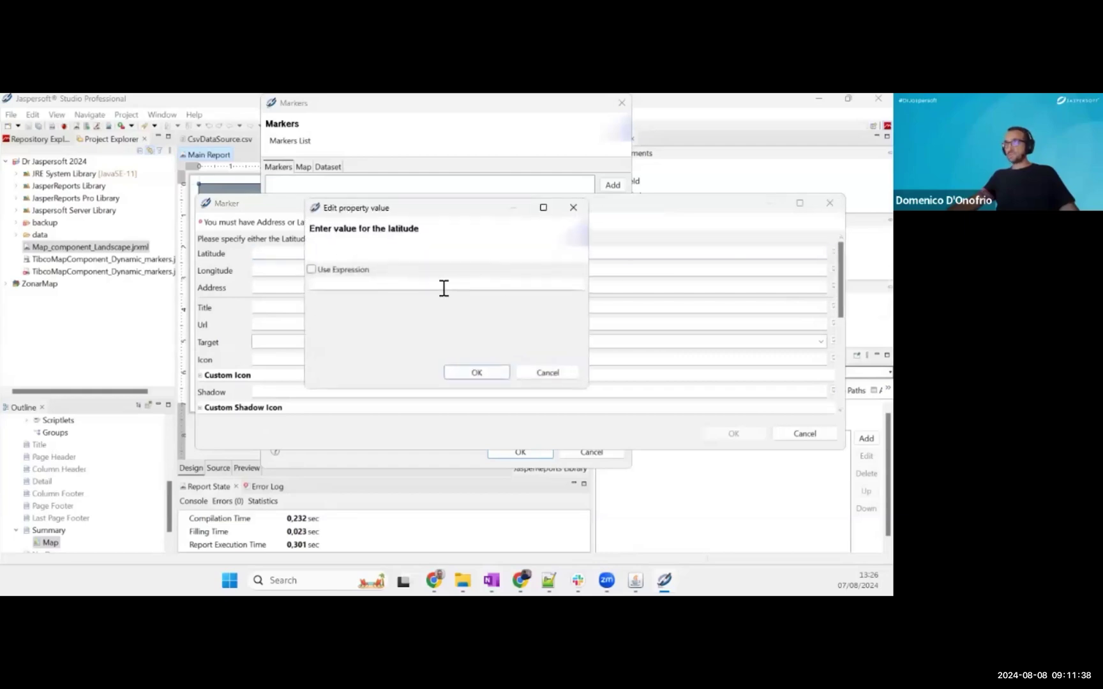
pyautogui.click(333, 274)
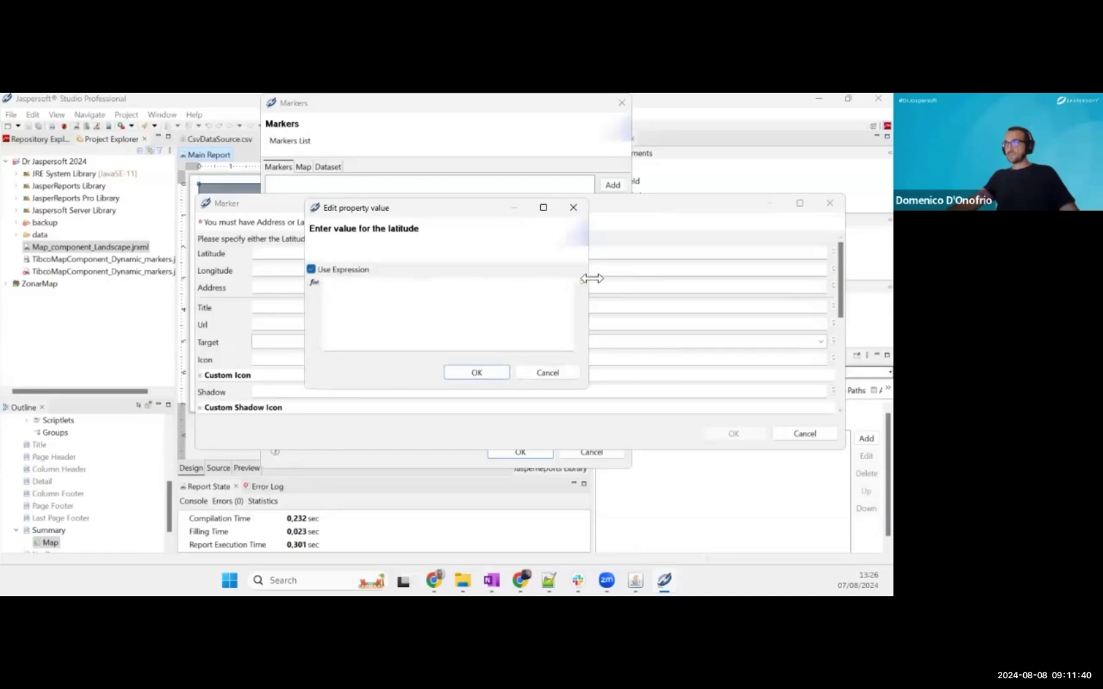
pyautogui.click(453, 312)
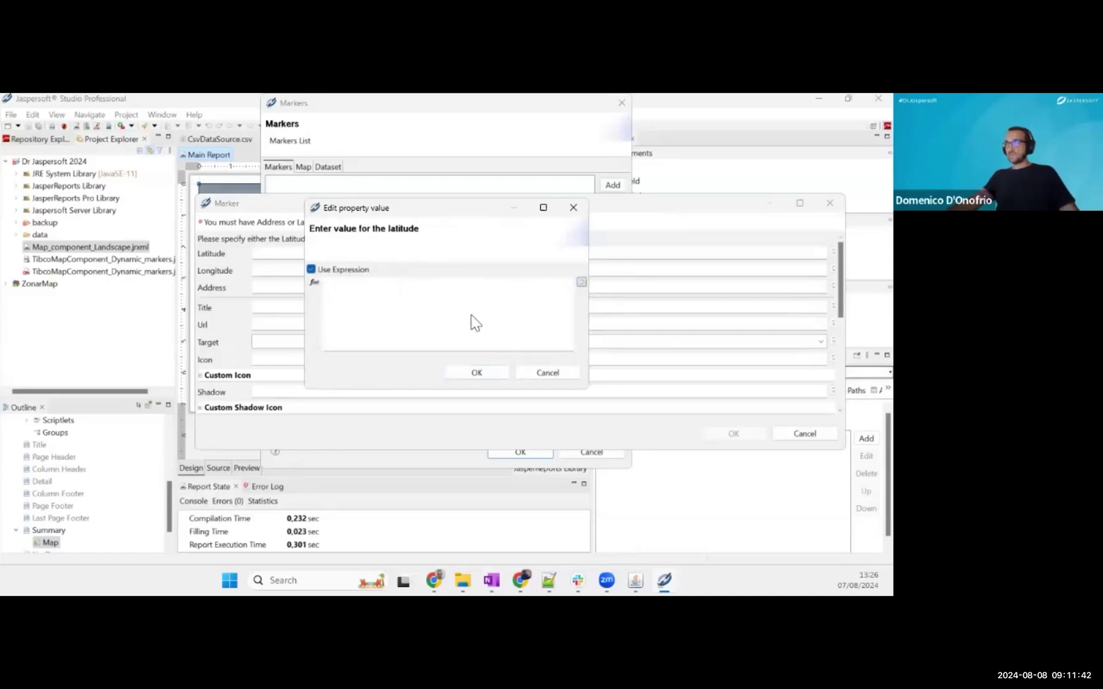
pyautogui.click(581, 282)
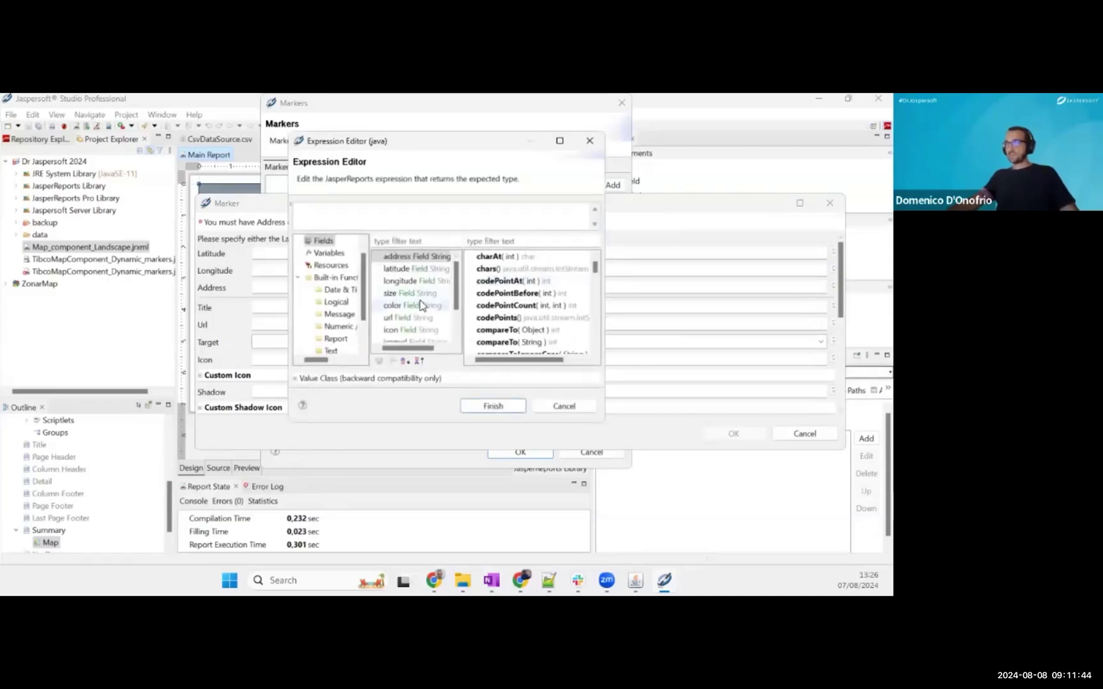
pyautogui.doubleClick(408, 270)
pyautogui.click(493, 406)
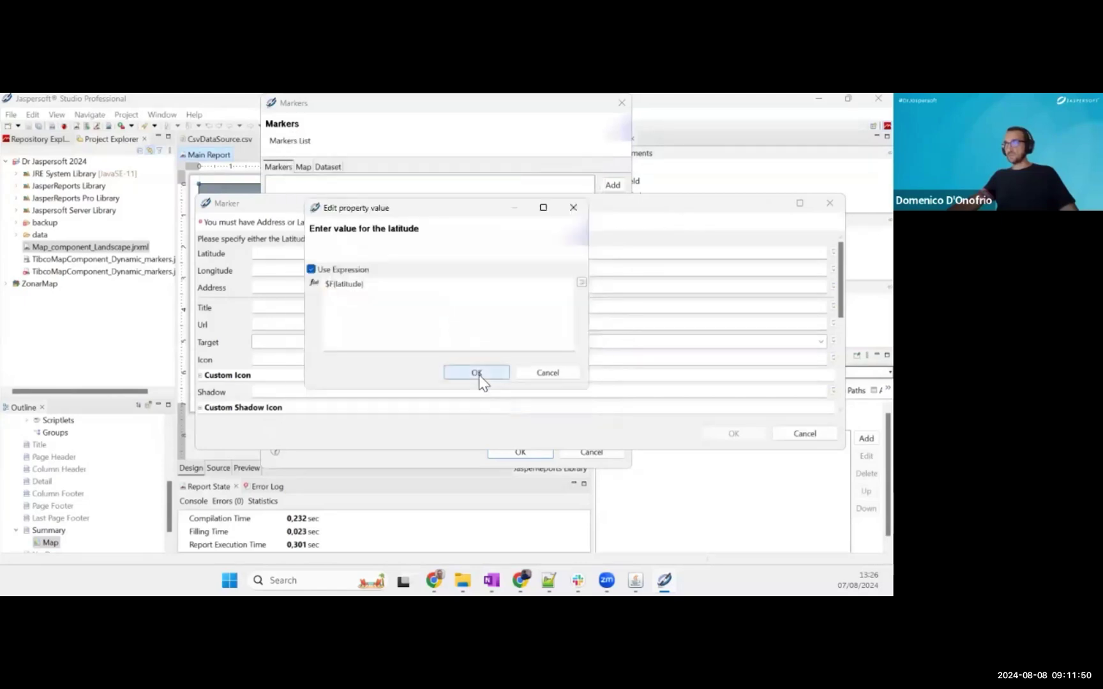
pyautogui.click(477, 372)
# - Set the marker's longitude to the expression $F{longitude}
pyautogui.click(313, 270)
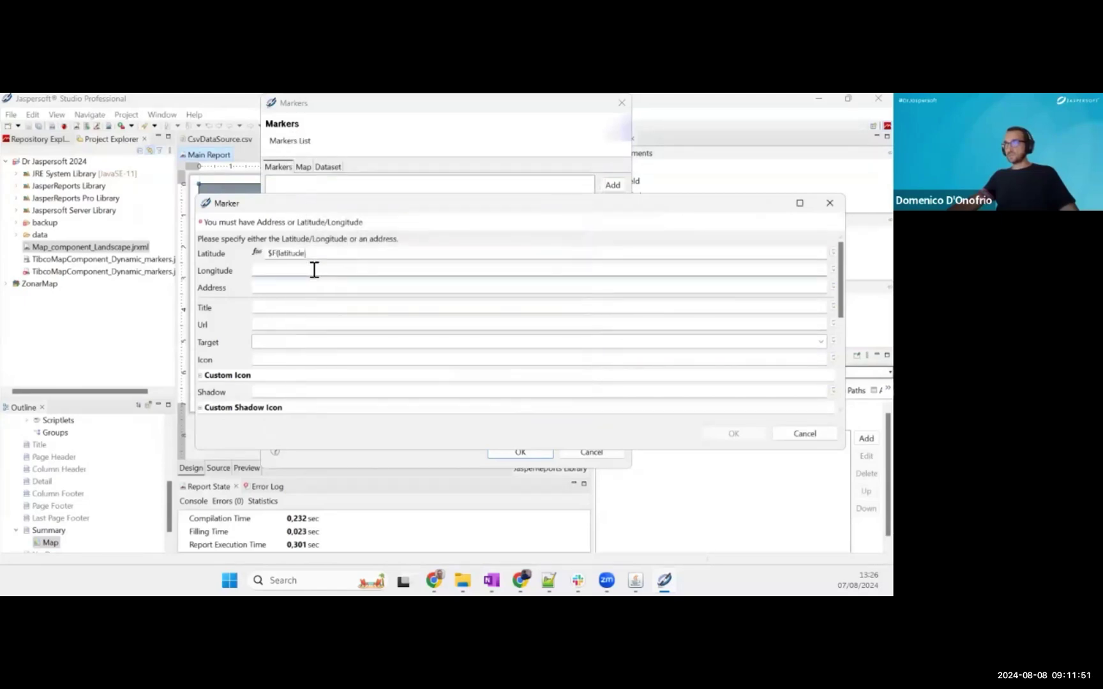
pyautogui.click(835, 272)
pyautogui.click(359, 273)
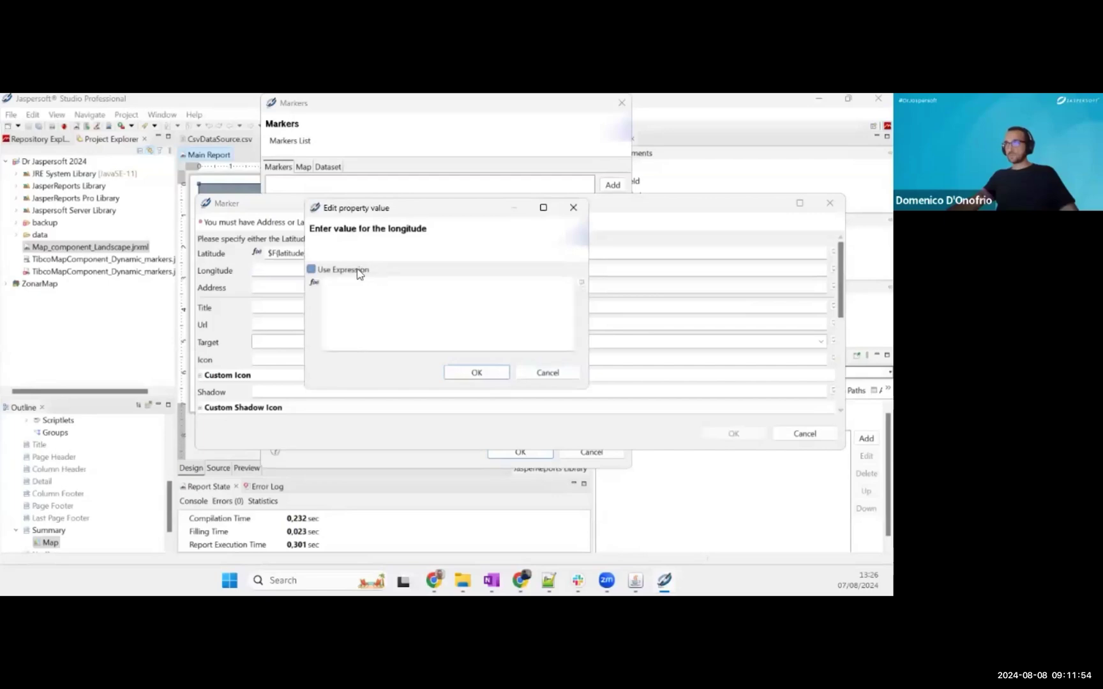
pyautogui.click(580, 282)
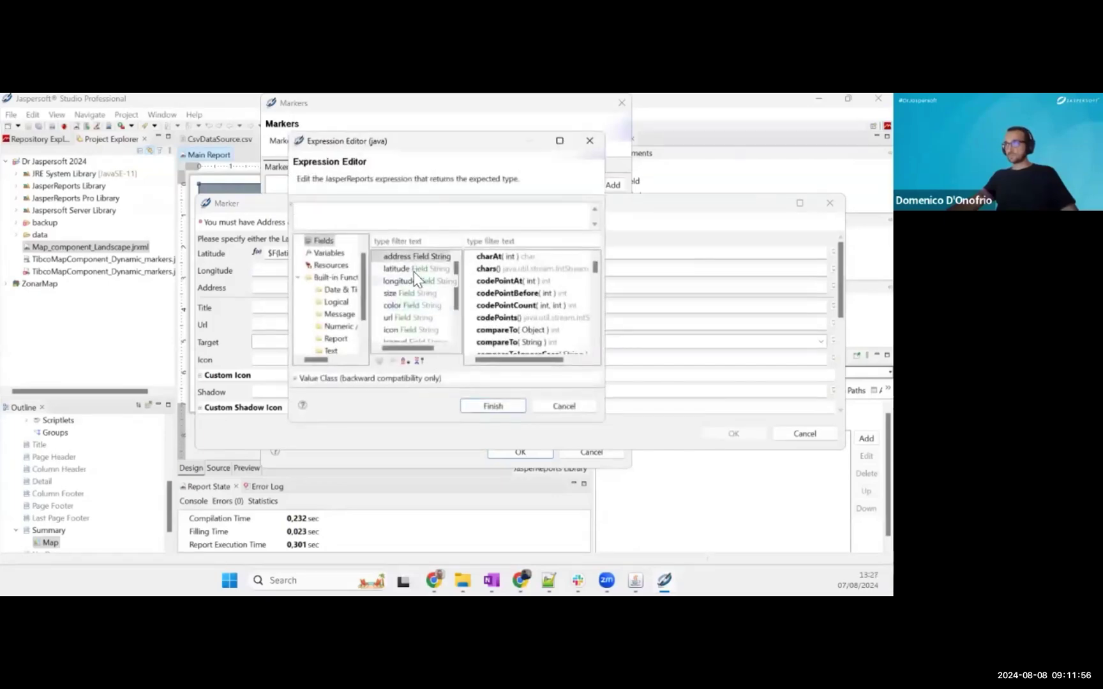
pyautogui.doubleClick(414, 279)
pyautogui.click(496, 405)
pyautogui.click(492, 376)
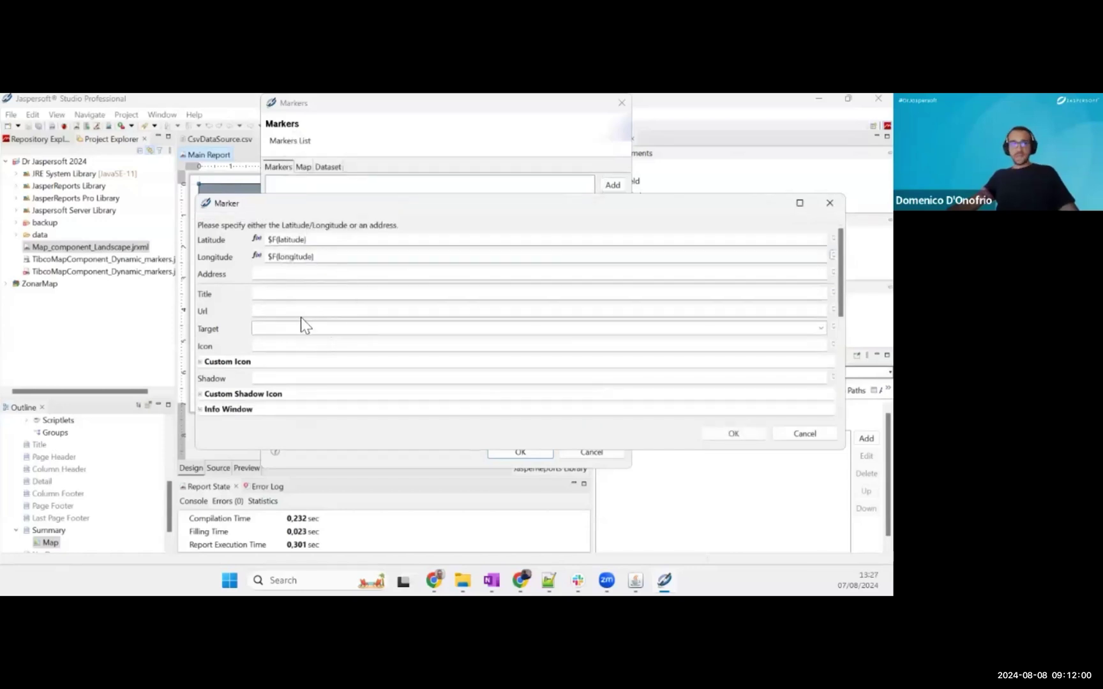
# - Set the marker's URL to the expression $F{url}
pyautogui.click(263, 310)
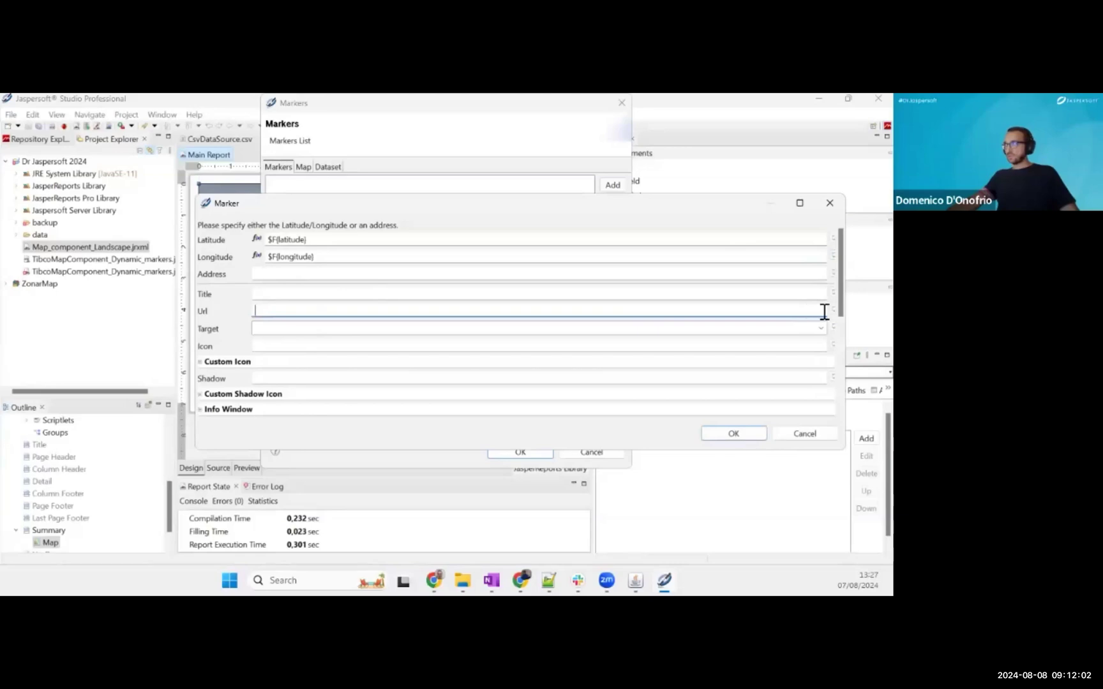
pyautogui.click(833, 310)
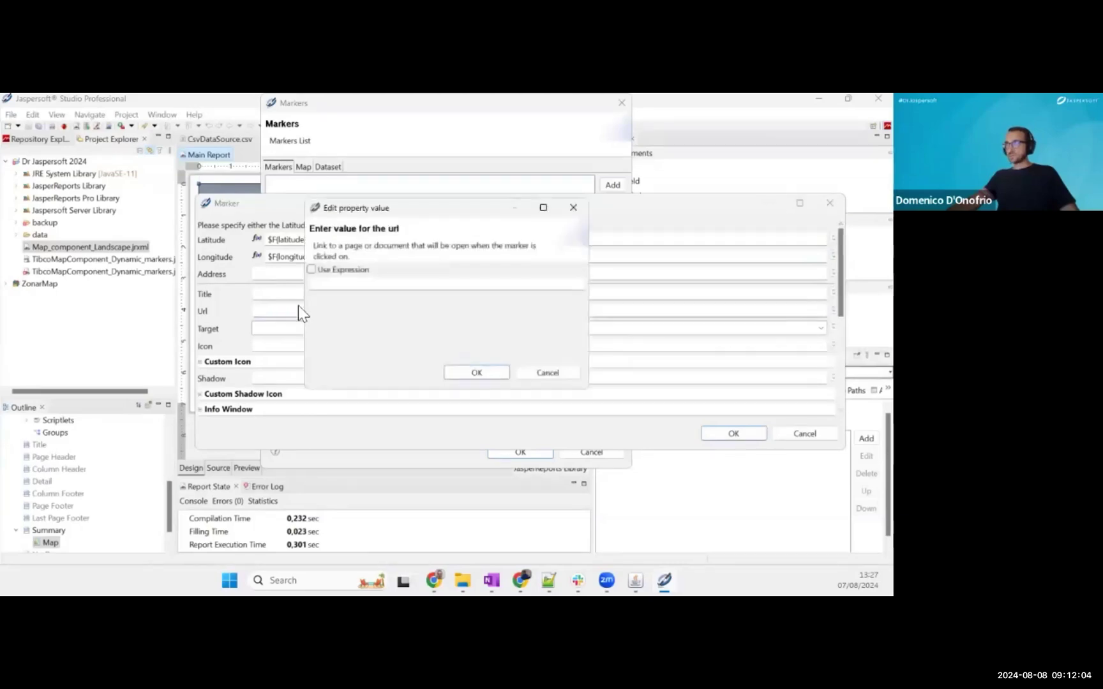
pyautogui.click(311, 269)
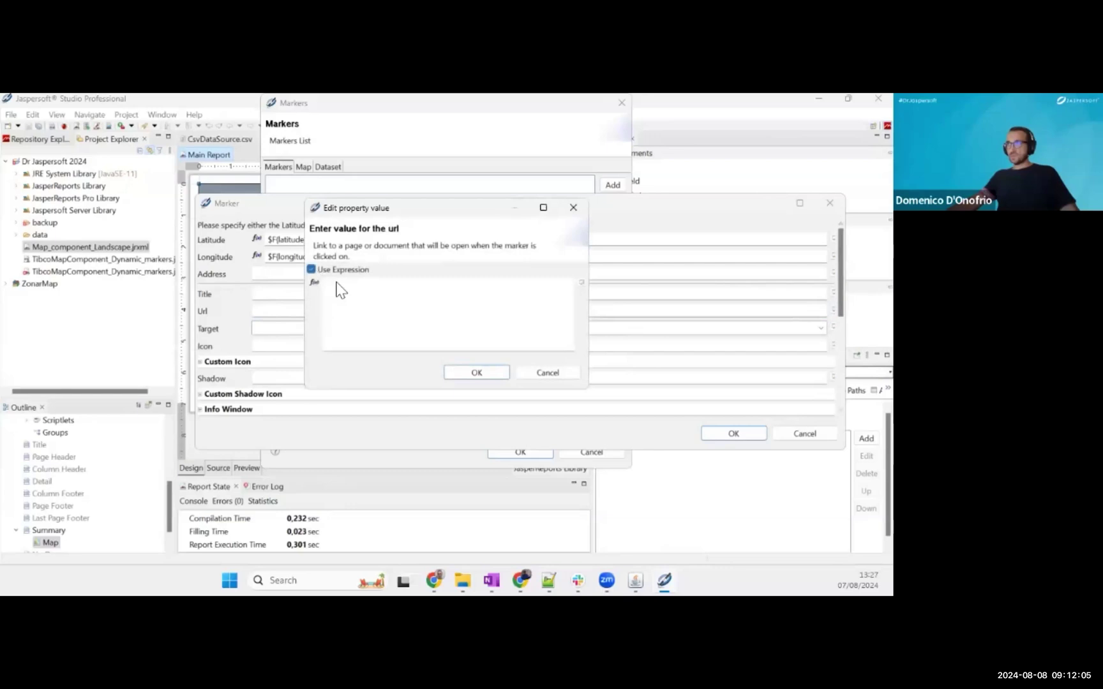
pyautogui.click(581, 283)
pyautogui.click(411, 319)
pyautogui.doubleClick(410, 317)
pyautogui.click(493, 406)
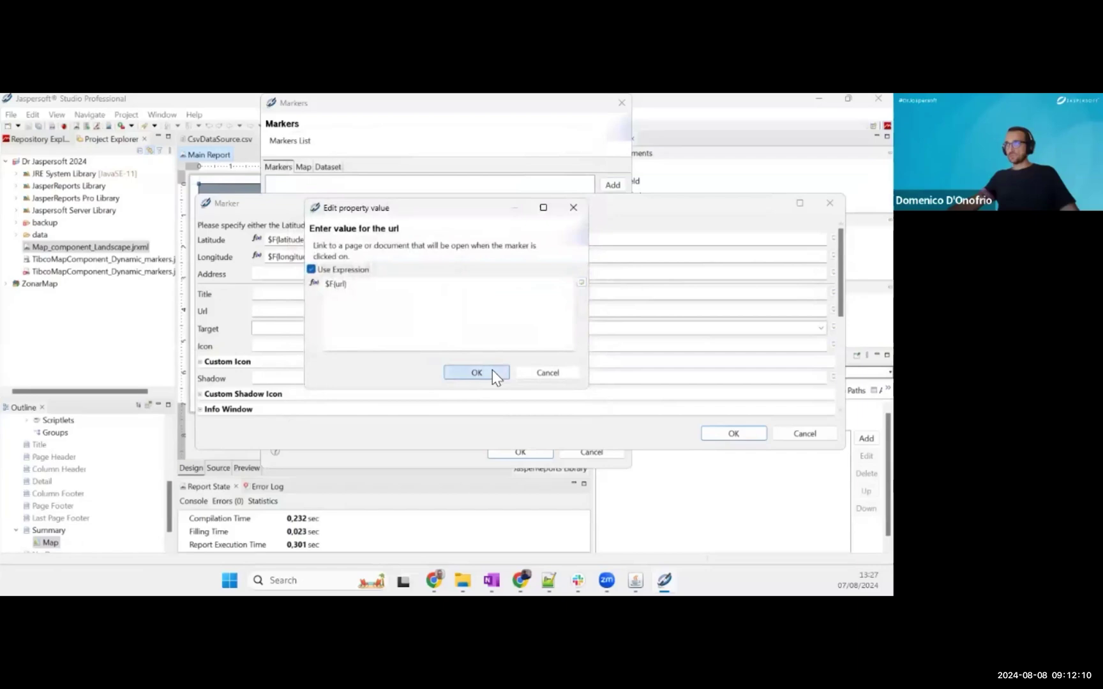
pyautogui.click(492, 372)
# - Set the target of the marker's link to _blank
pyautogui.click(368, 328)
pyautogui.click(822, 329)
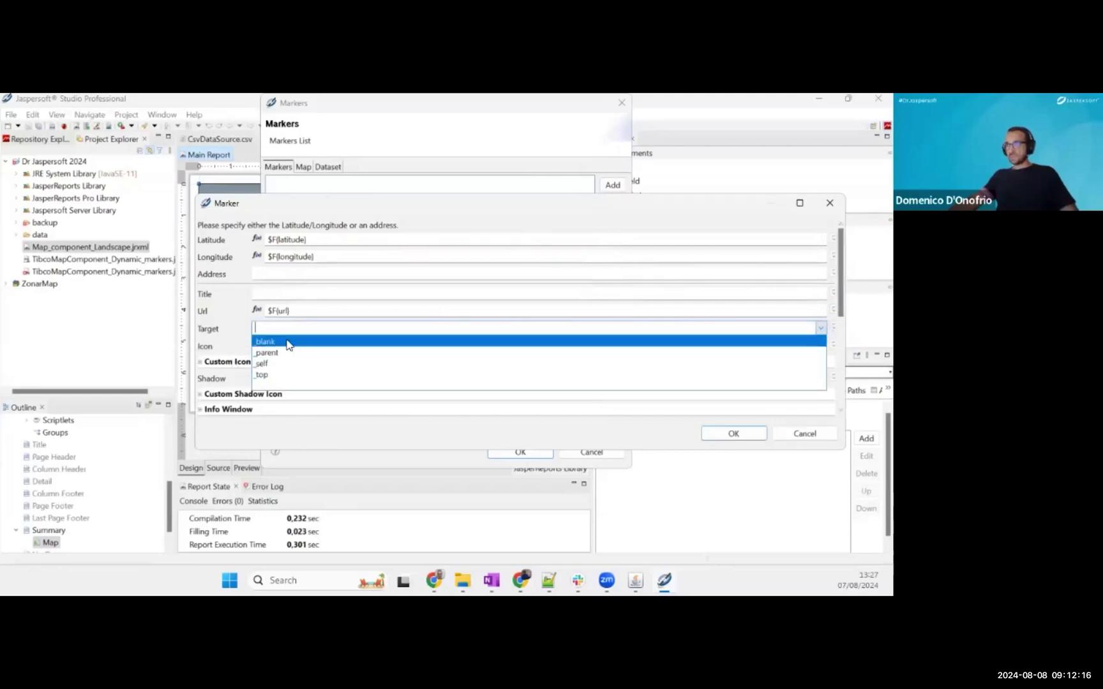
pyautogui.click(288, 343)
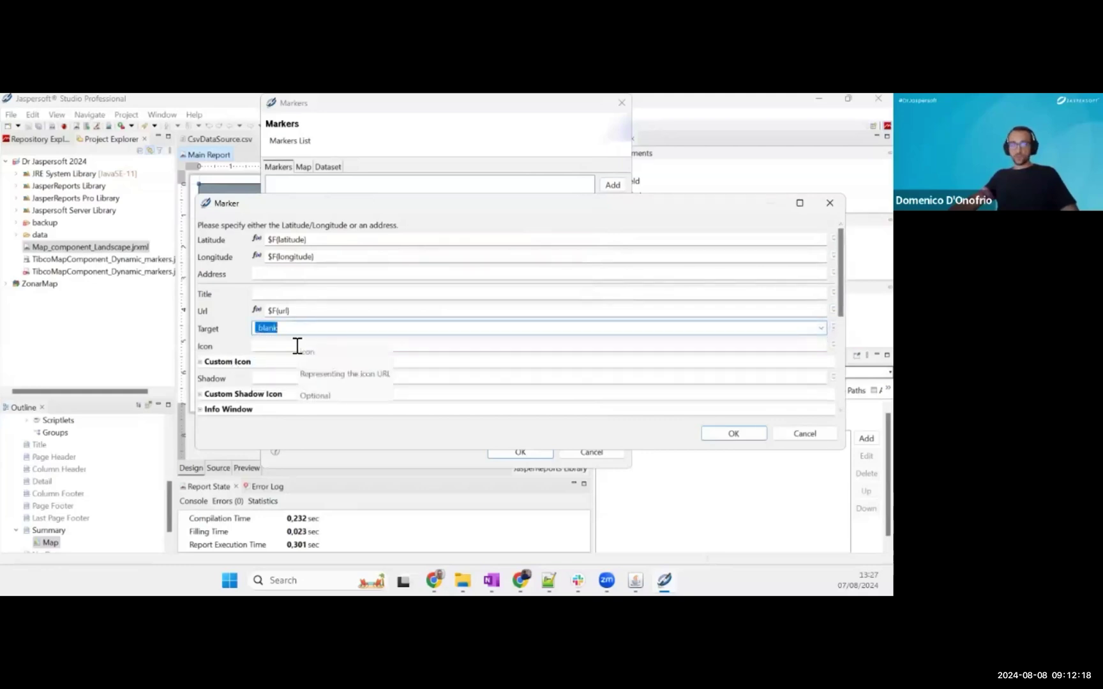
# - Set the marker's icon to the expression $F{iconurl} and save the marker item to the Map element
pyautogui.click(295, 344)
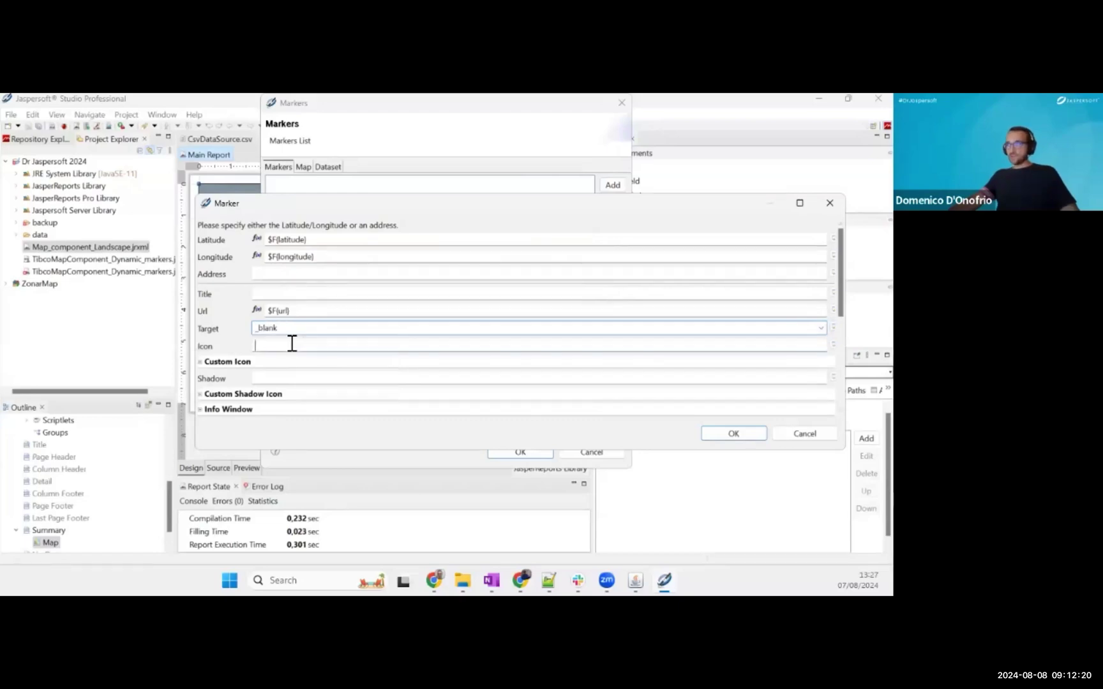
pyautogui.click(833, 345)
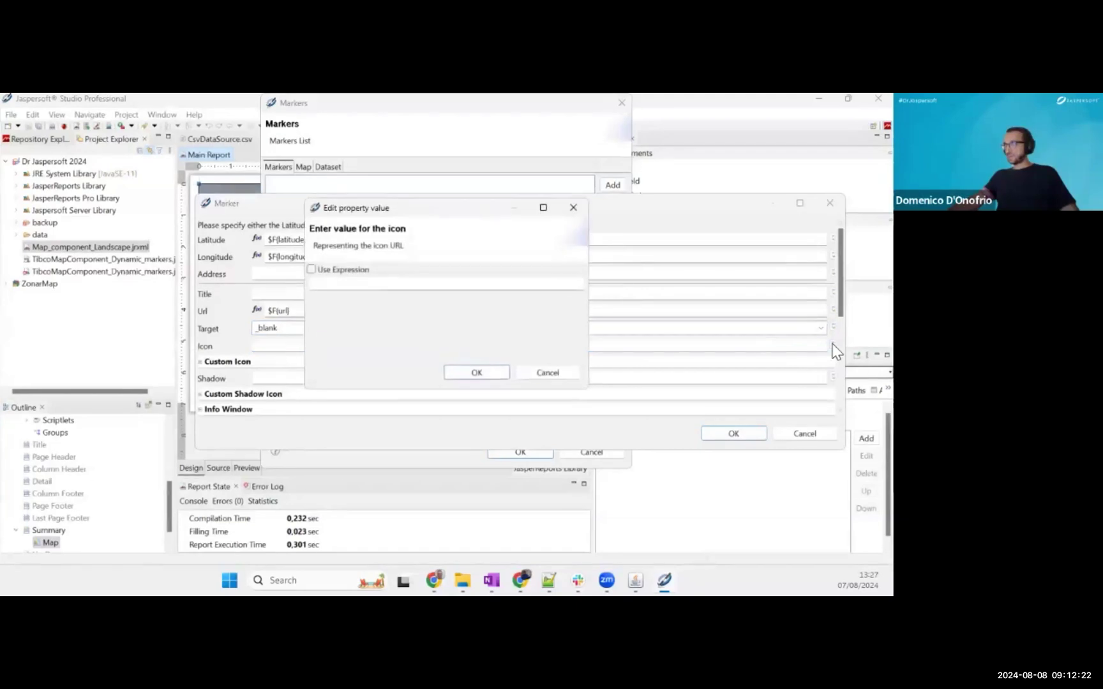
pyautogui.click(311, 270)
pyautogui.click(578, 284)
pyautogui.scroll(-1, 427, 306)
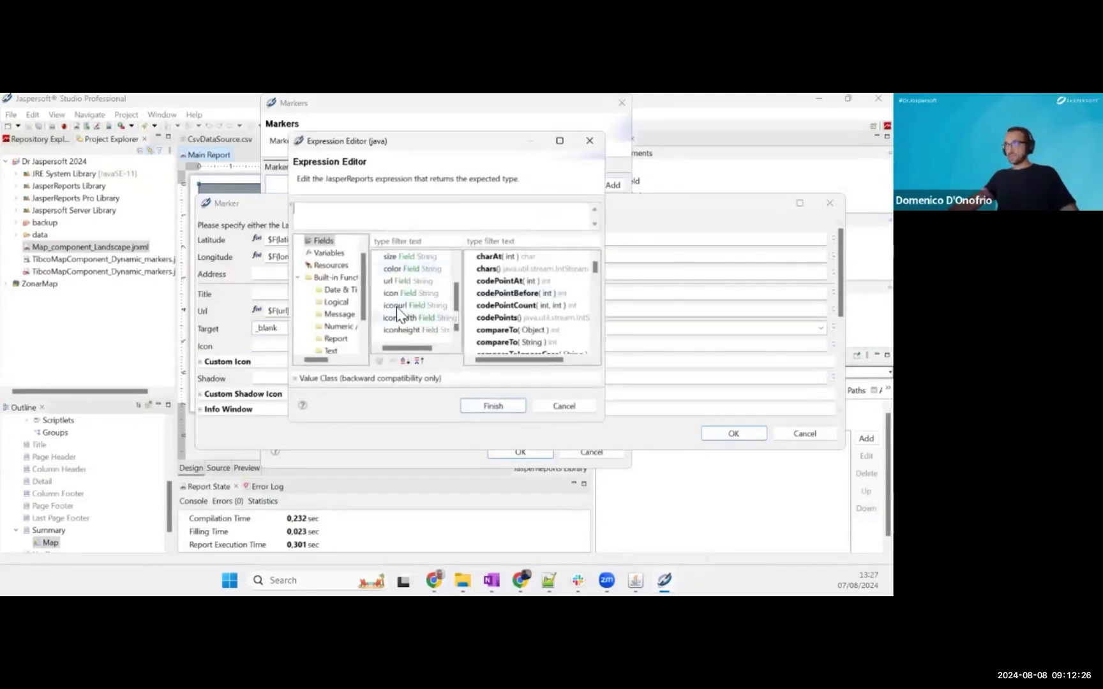
pyautogui.doubleClick(408, 307)
pyautogui.click(488, 406)
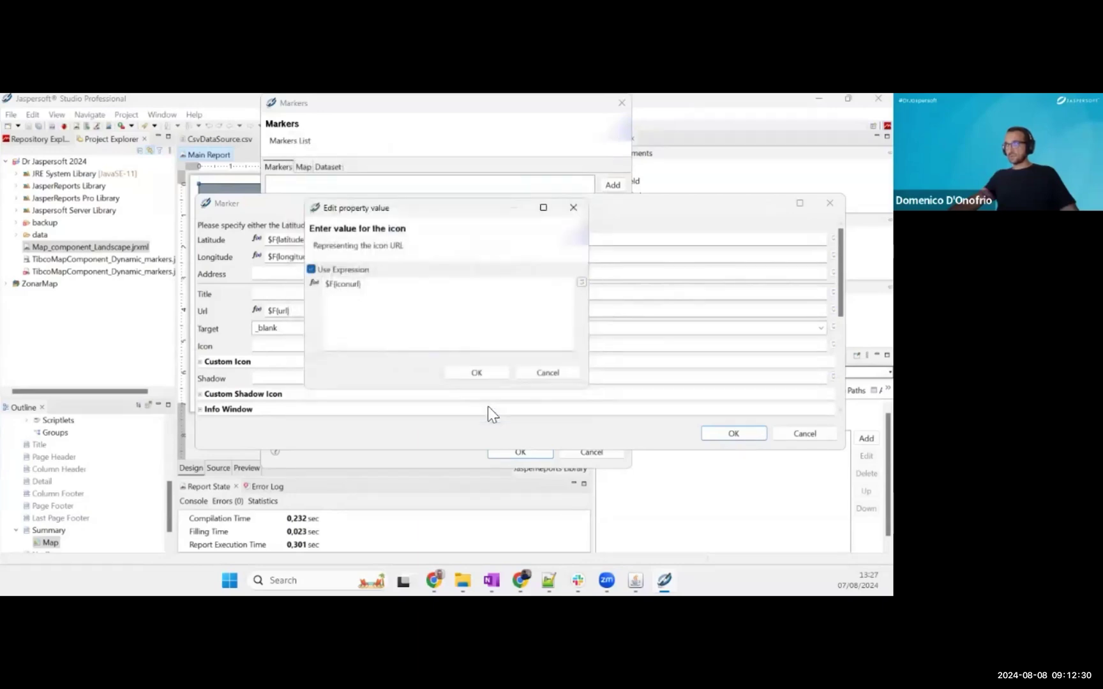
pyautogui.click(480, 372)
pyautogui.click(734, 434)
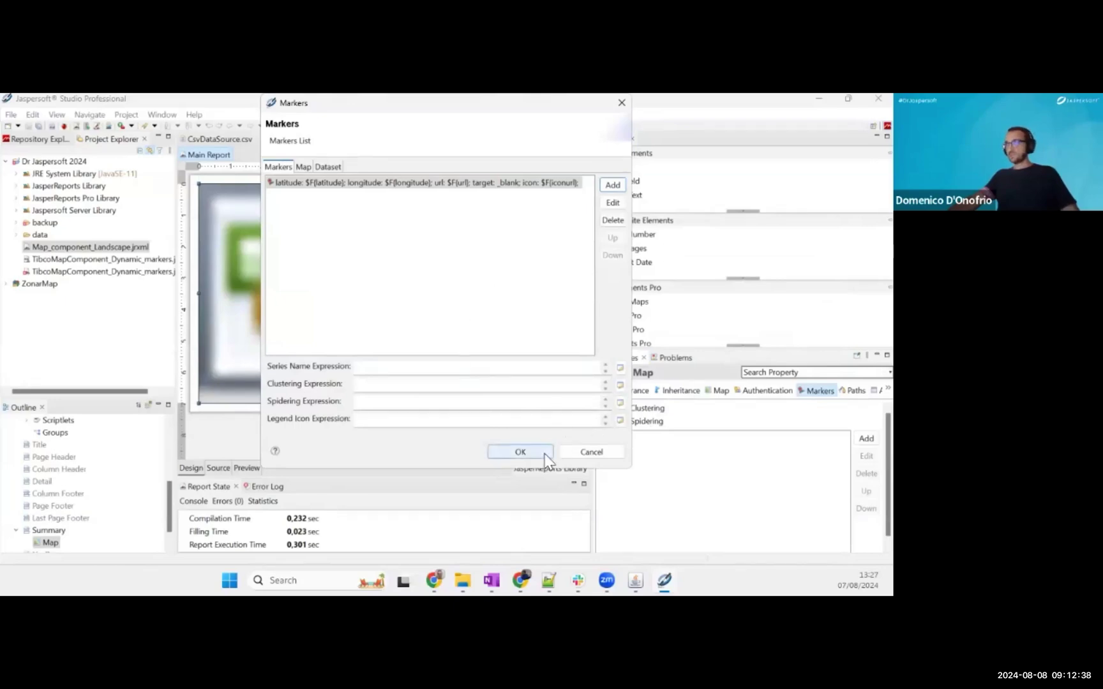
pyautogui.click(520, 452)
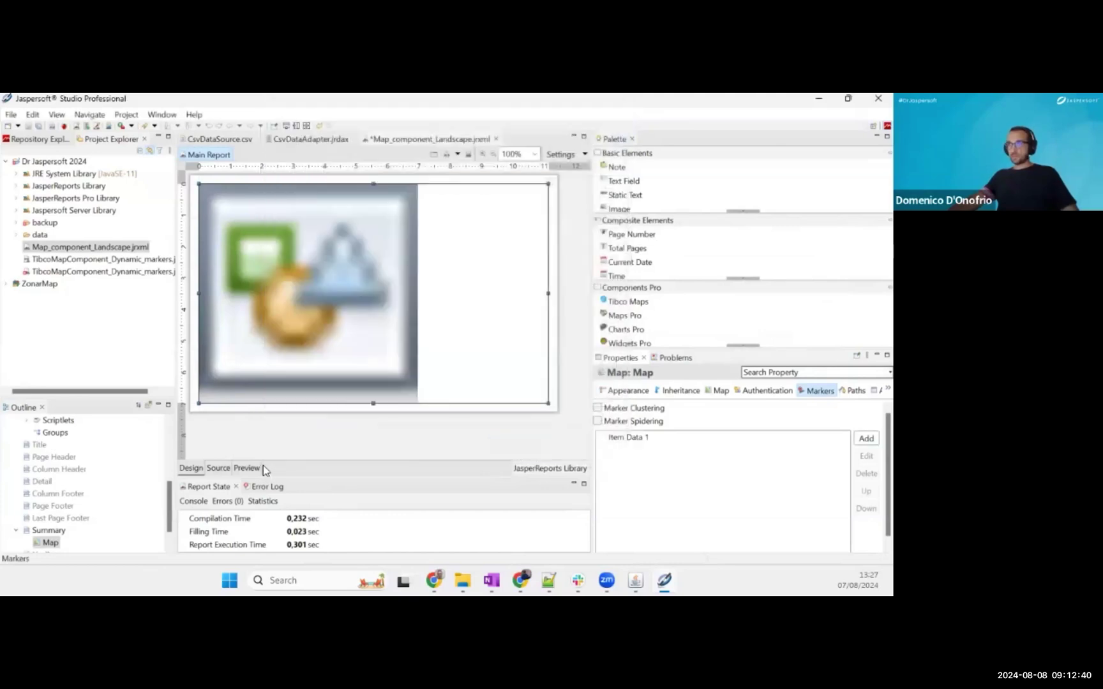
# - Preview the report with One Empty Record and check the map around San Francisco for markers
pyautogui.click(247, 468)
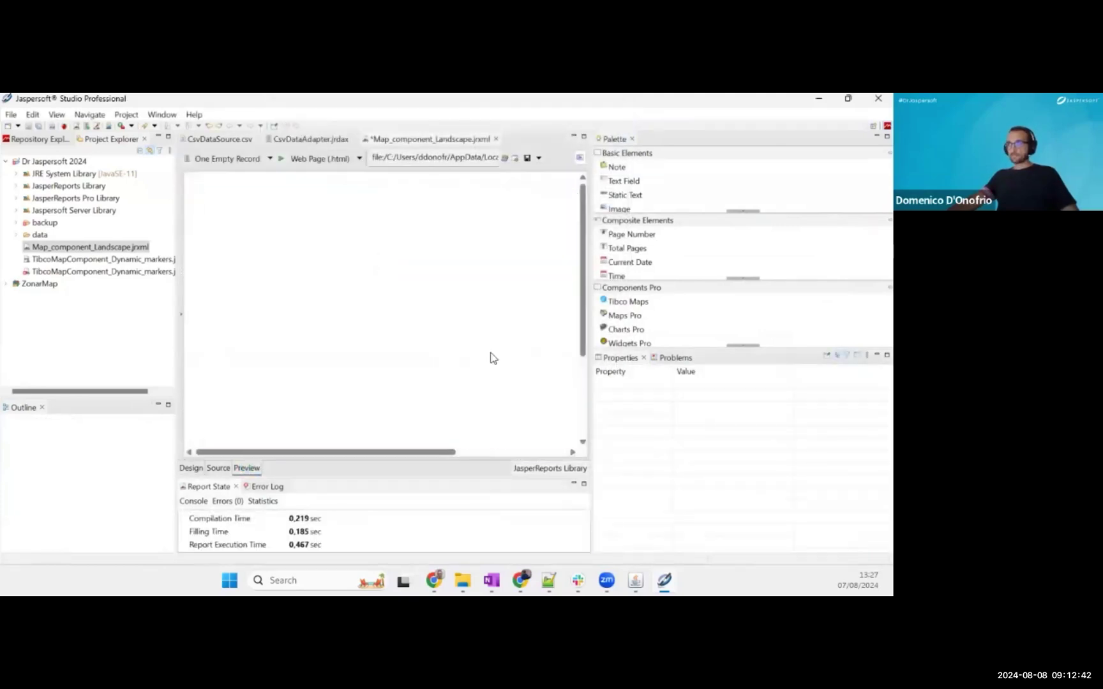
pyautogui.moveTo(591, 255); pyautogui.dragTo(657, 254)
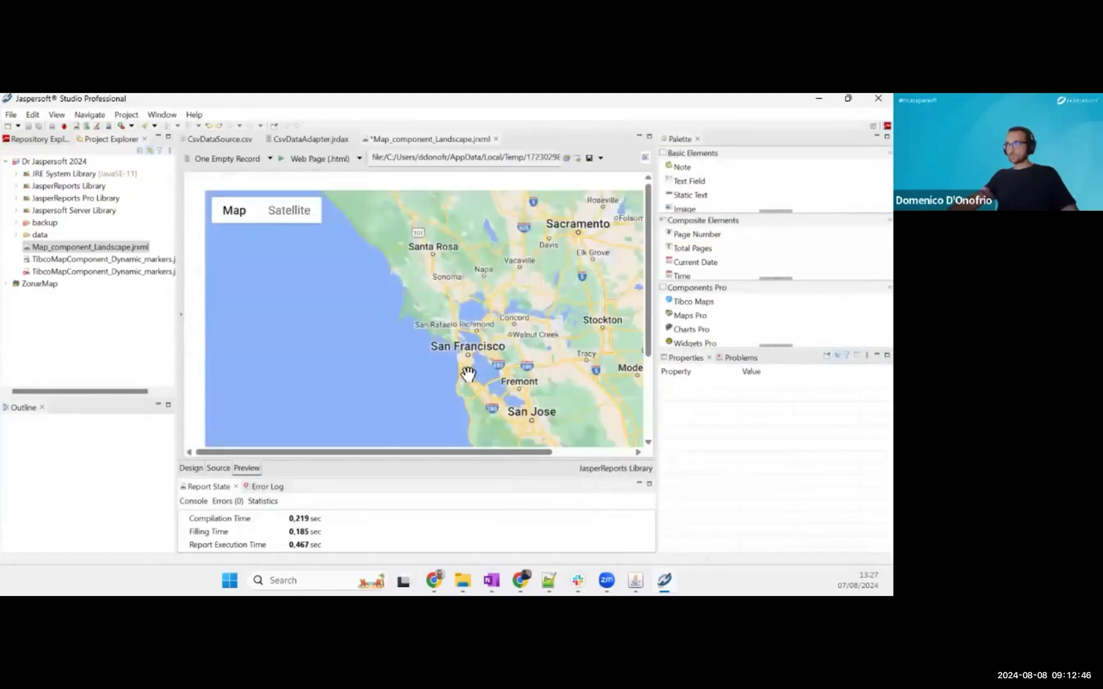
pyautogui.scroll(2, 509, 372)
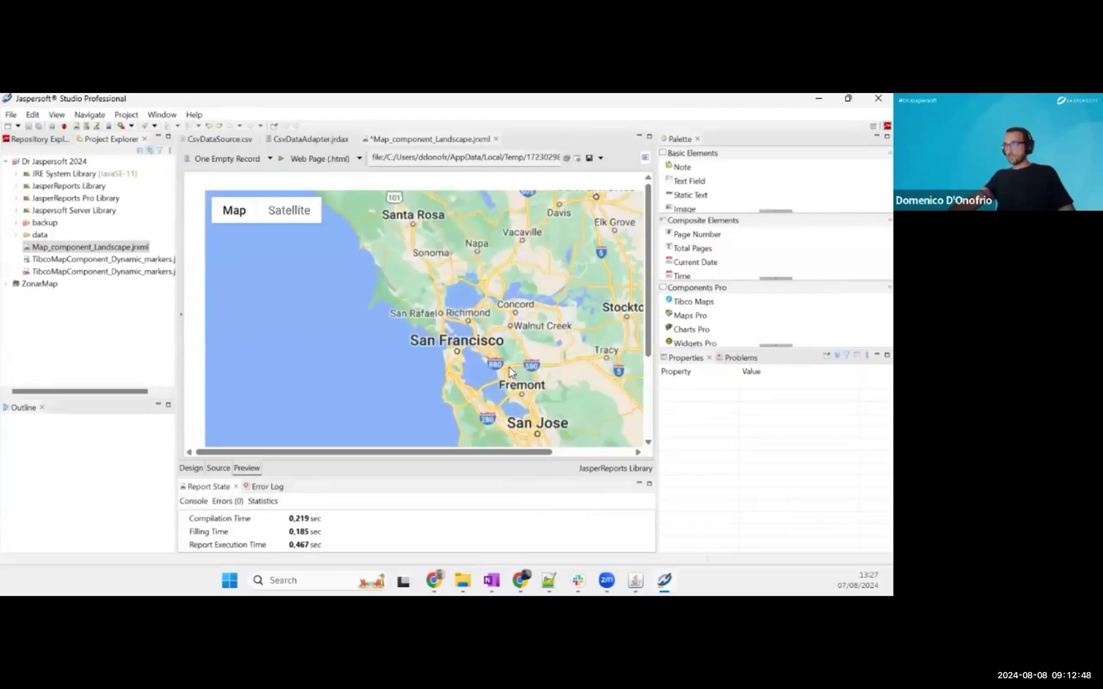
# - Set the default data adapter of MarkersDataset to the workspace resource data/CsvDataAdapter.jrdax
pyautogui.click(193, 469)
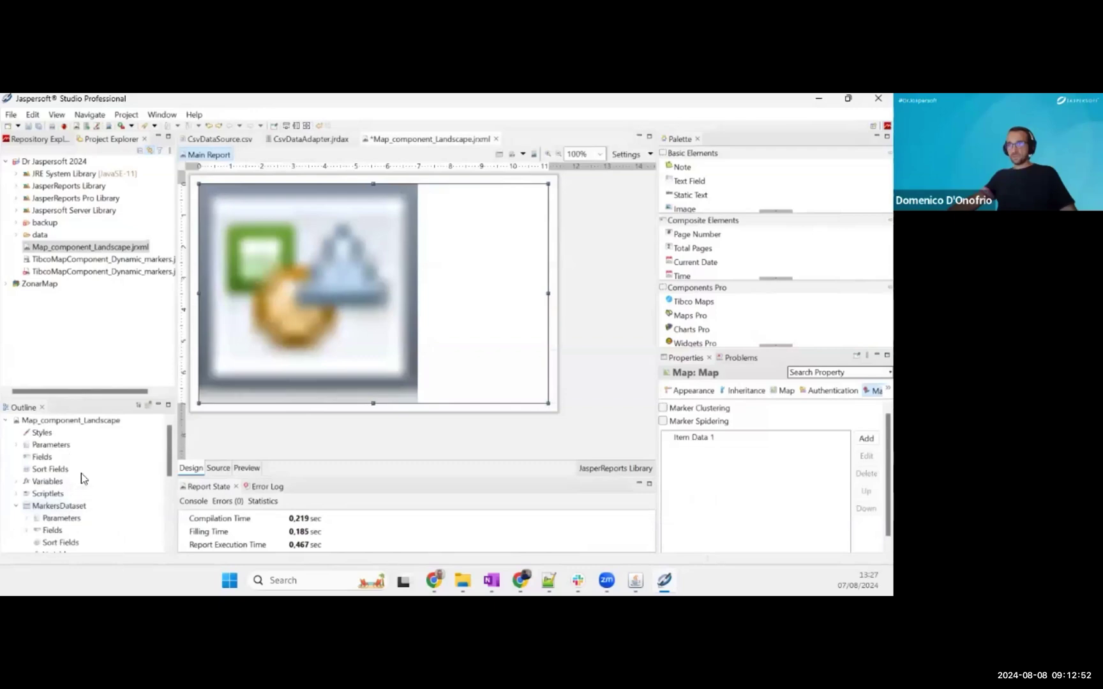
pyautogui.click(75, 506)
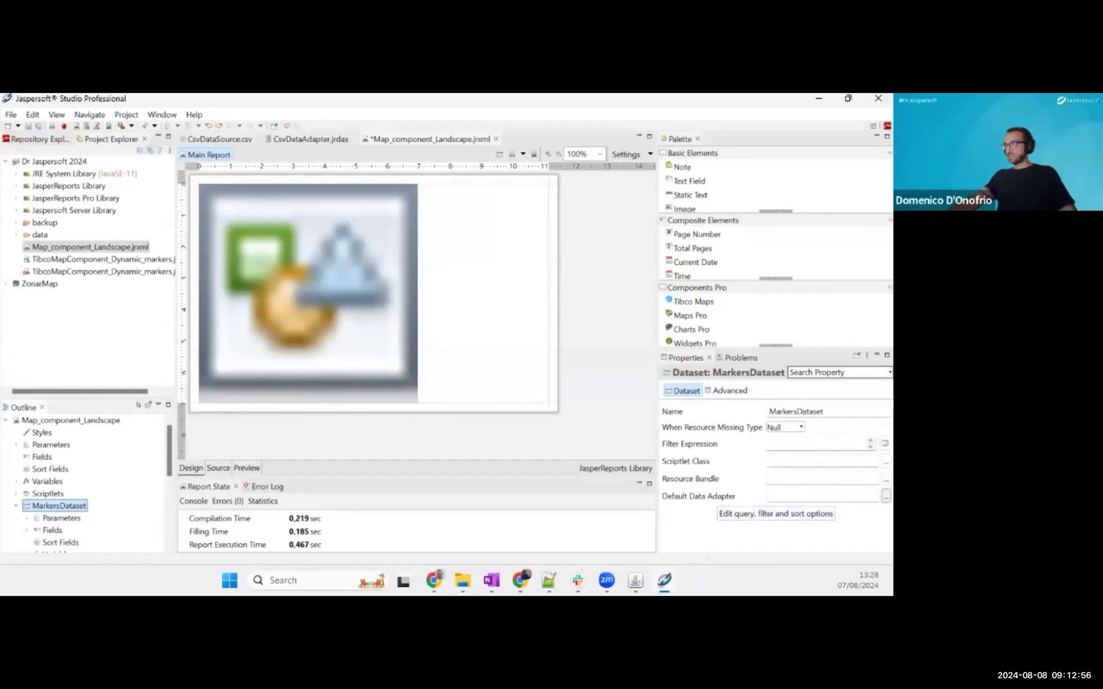
pyautogui.click(886, 496)
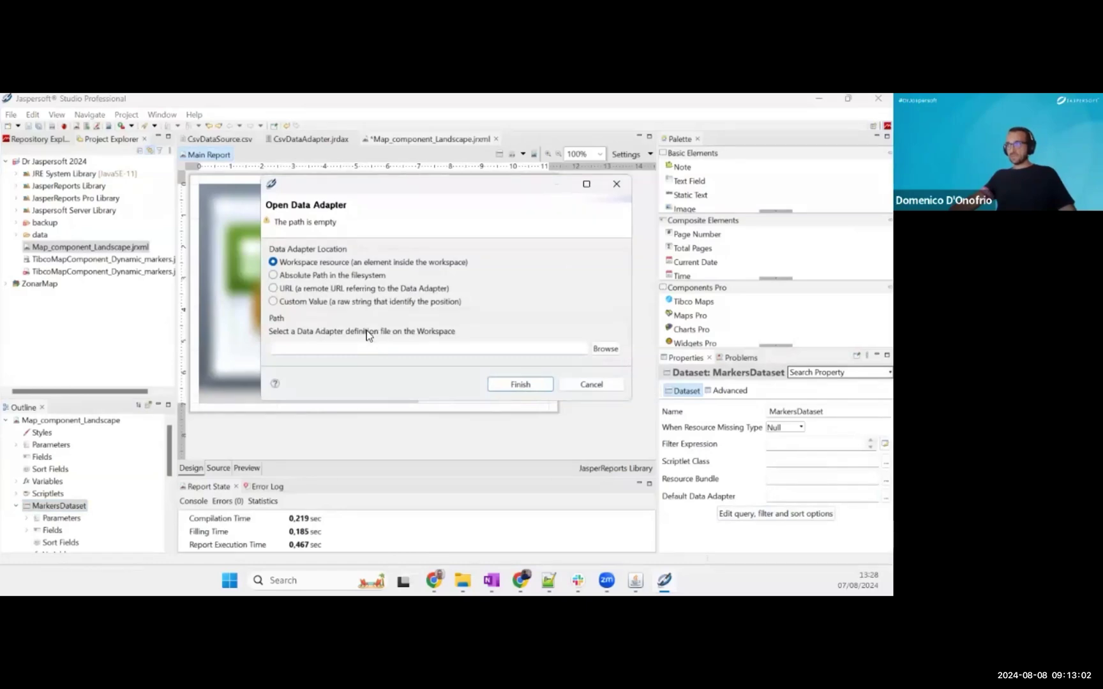
pyautogui.click(605, 348)
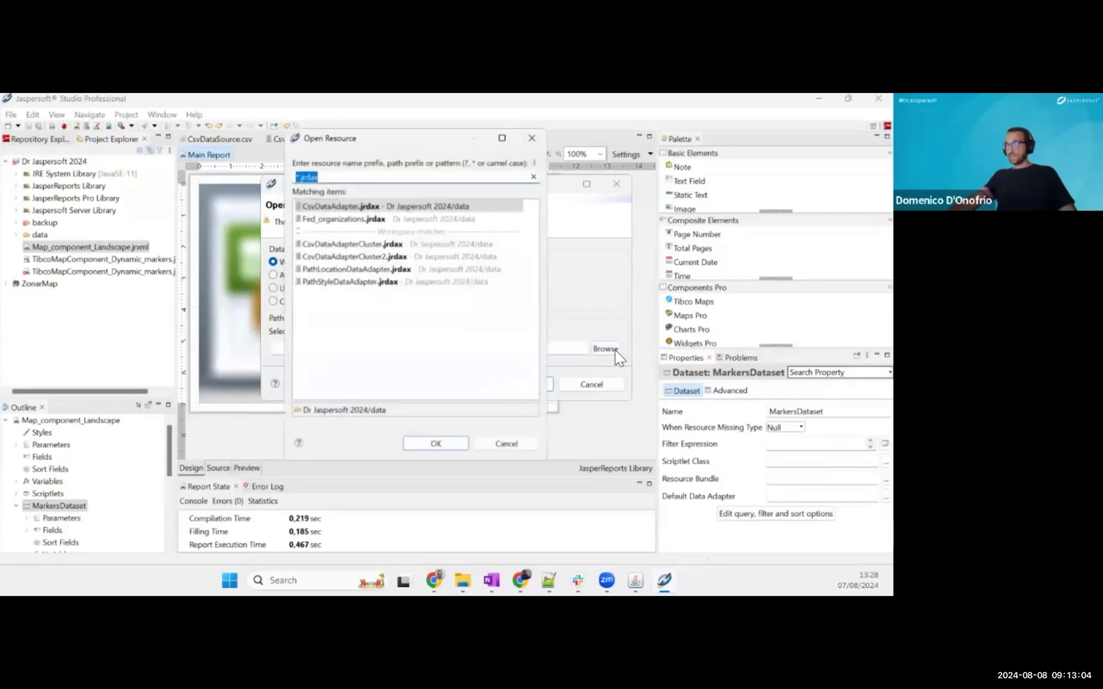
pyautogui.doubleClick(372, 207)
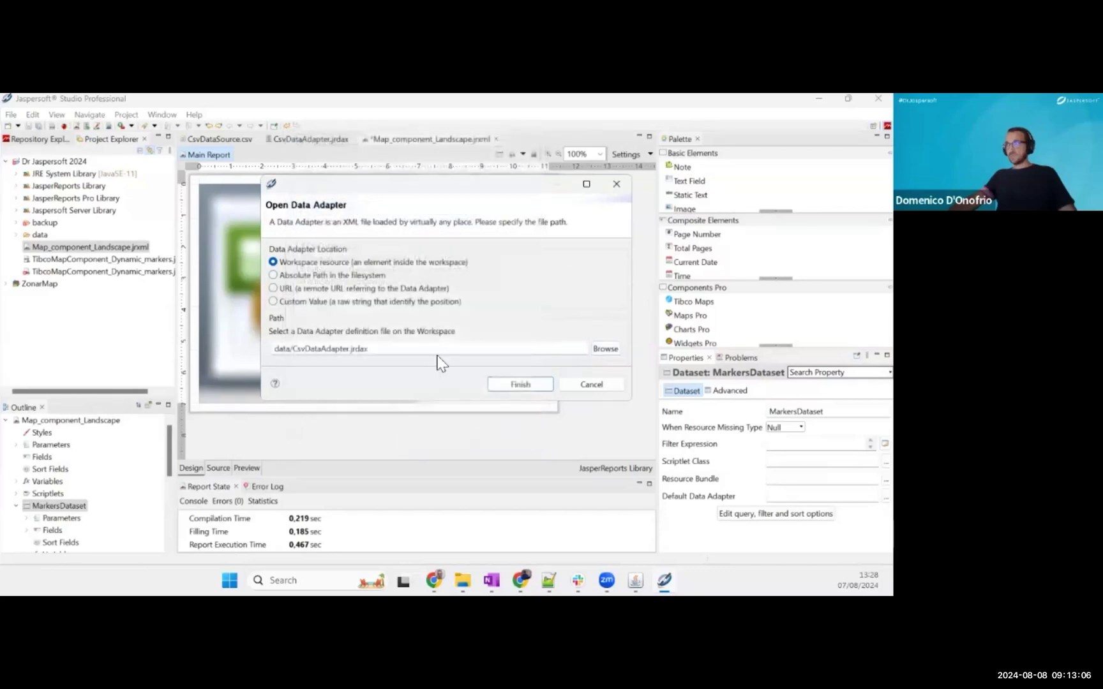
pyautogui.click(520, 385)
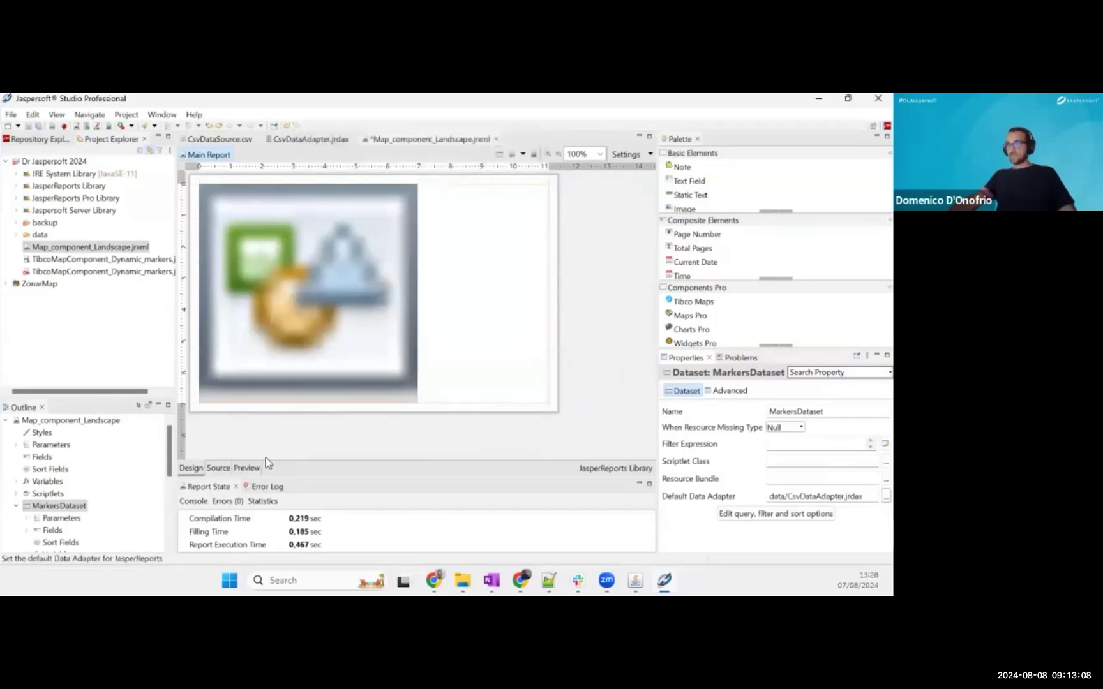
# - Preview the report and examine the markers on the map around San Francisco in a widened preview area
pyautogui.click(249, 467)
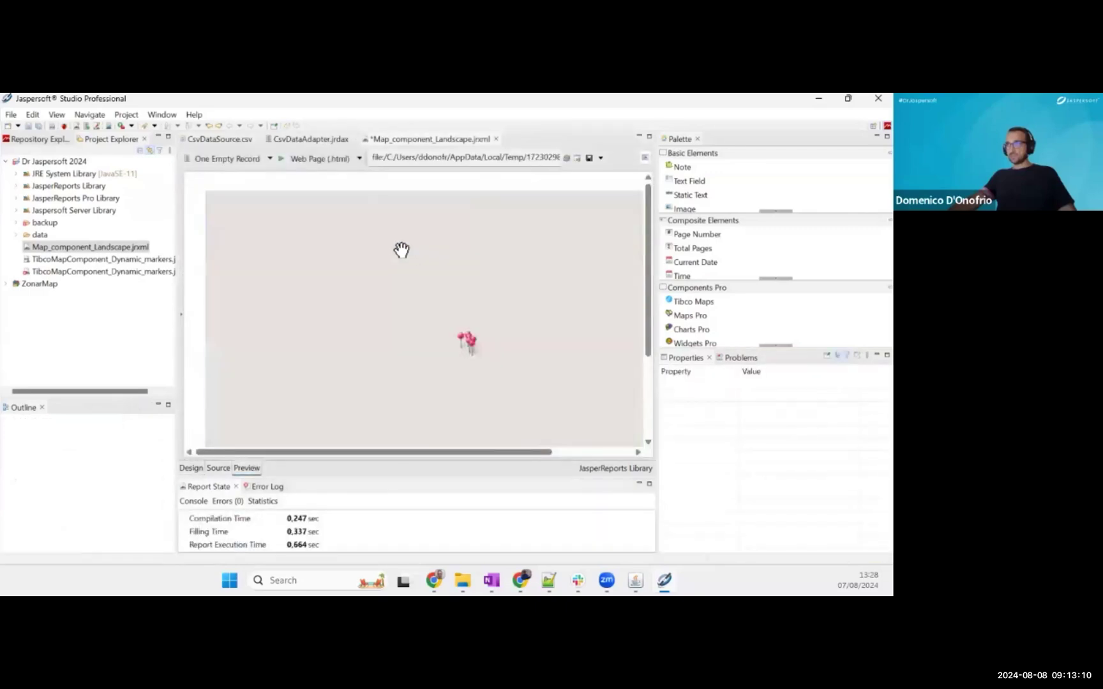
pyautogui.scroll(2, 549, 333)
pyautogui.scroll(1, 472, 364)
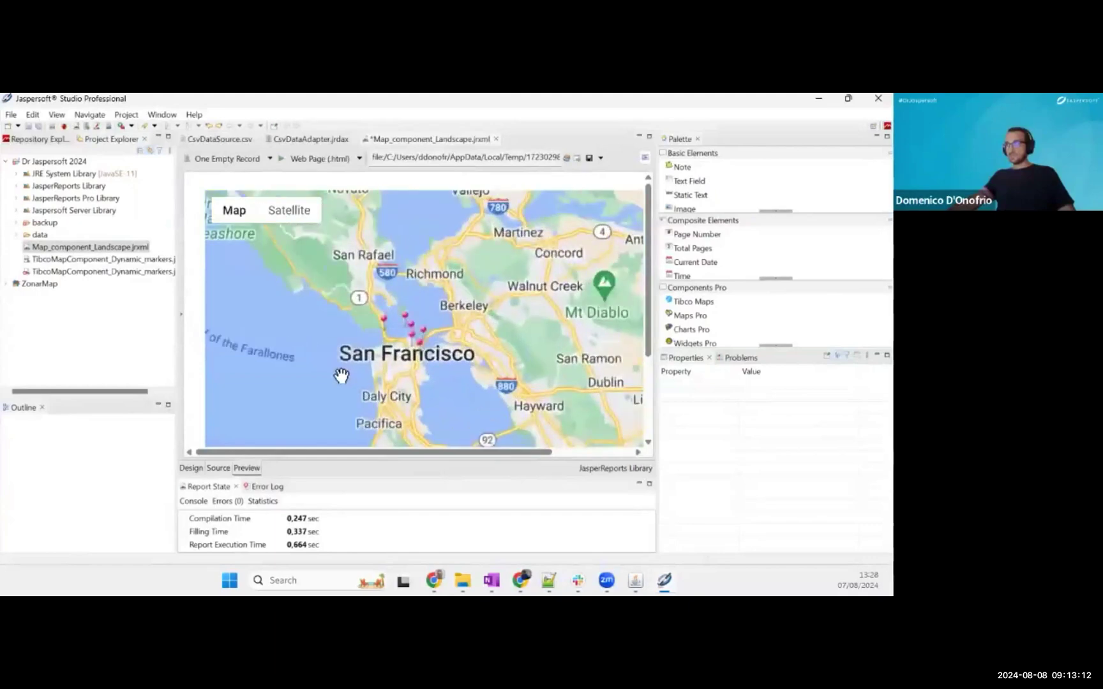
pyautogui.moveTo(348, 374); pyautogui.dragTo(360, 372)
pyautogui.scroll(3, 360, 371)
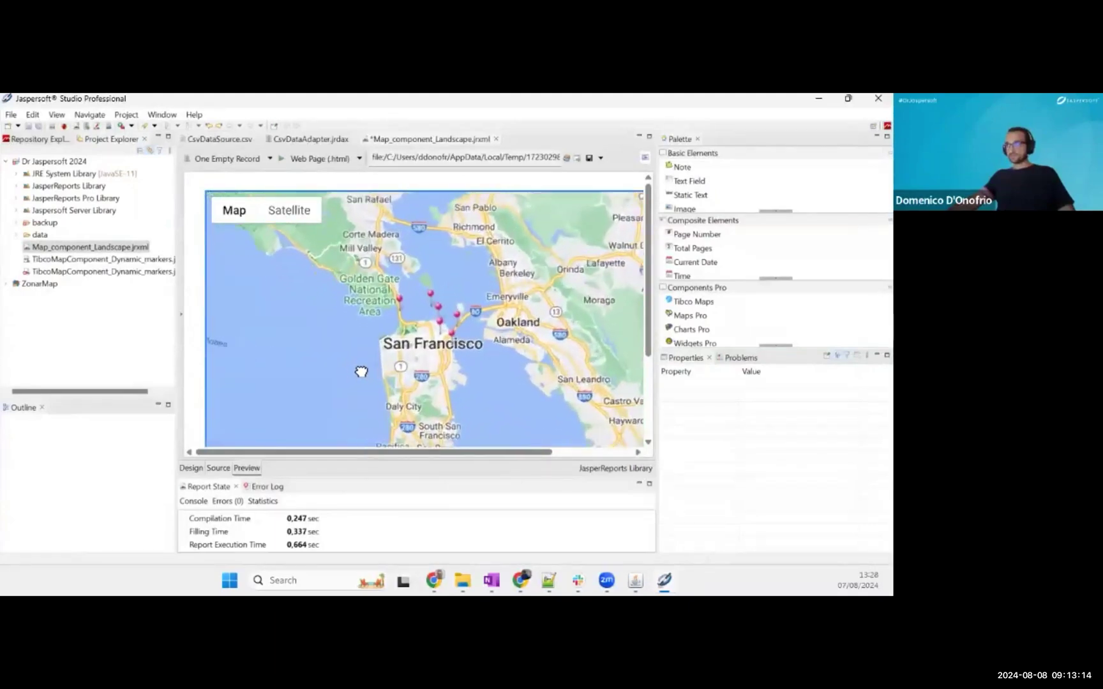
pyautogui.moveTo(598, 333); pyautogui.dragTo(548, 330)
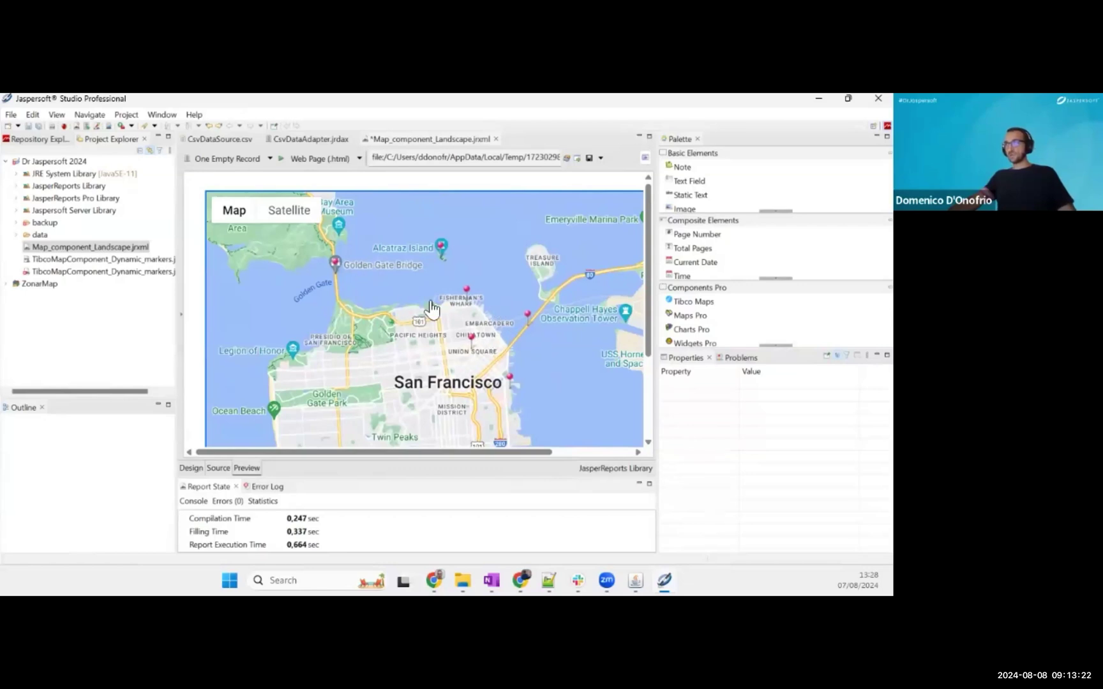
pyautogui.moveTo(654, 272); pyautogui.dragTo(780, 268)
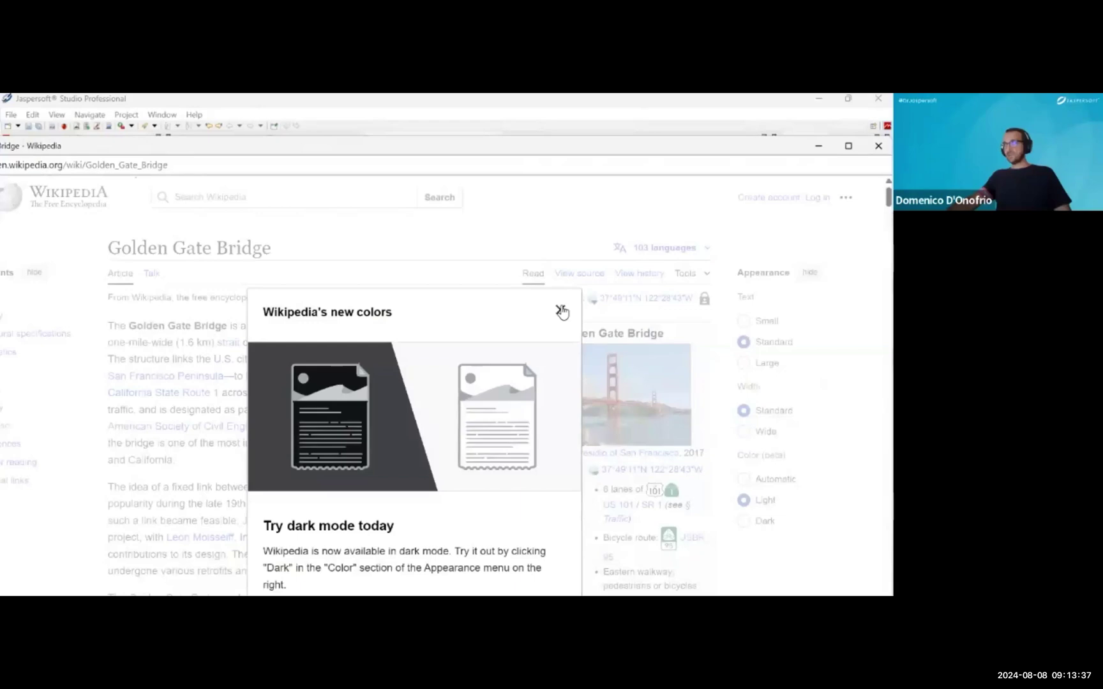
# - Check the Wikipedia pages linked from the Golden Gate Bridge and Fisherman's Wharf markers, then return to the report preview
pyautogui.click(560, 311)
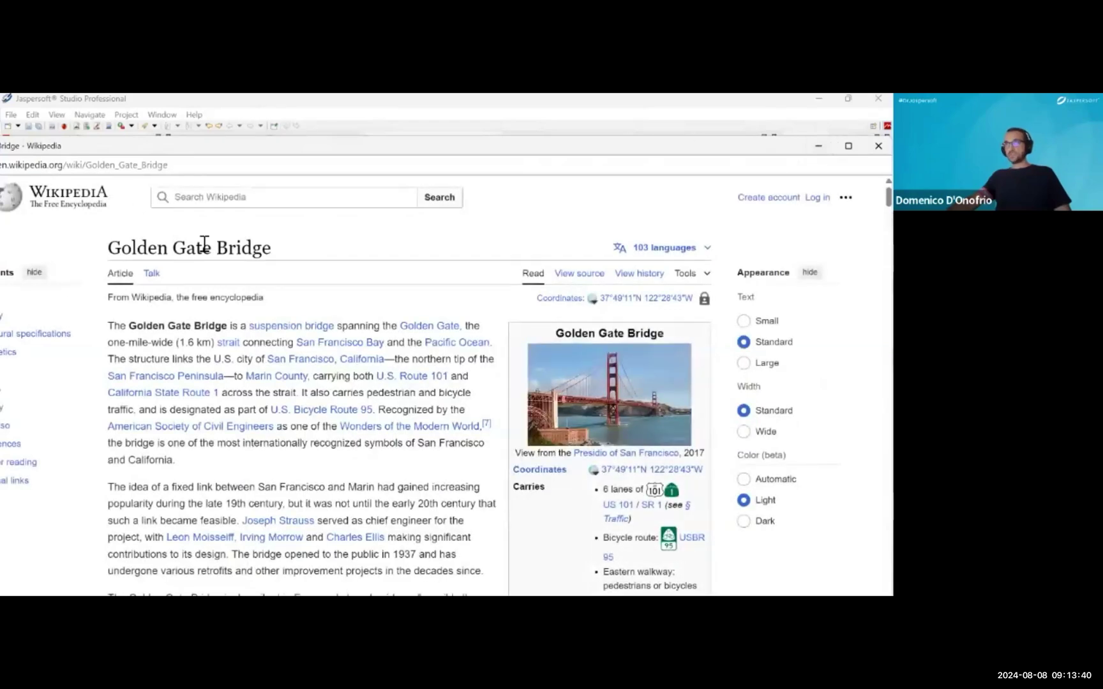
pyautogui.click(818, 146)
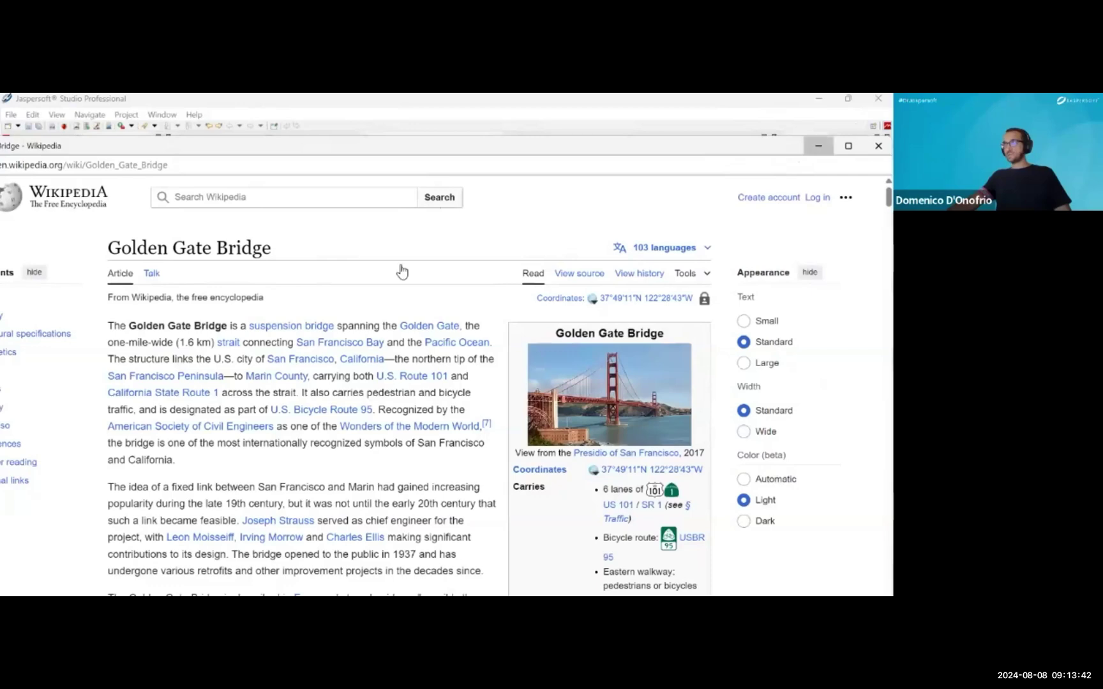
pyautogui.click(476, 294)
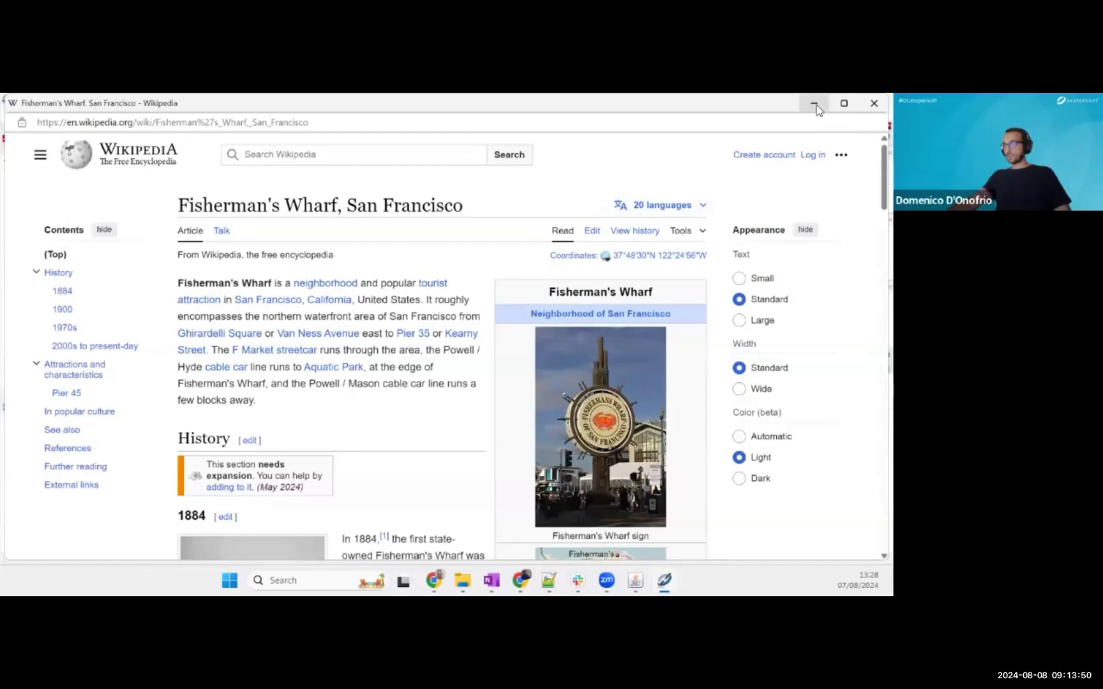
pyautogui.click(842, 102)
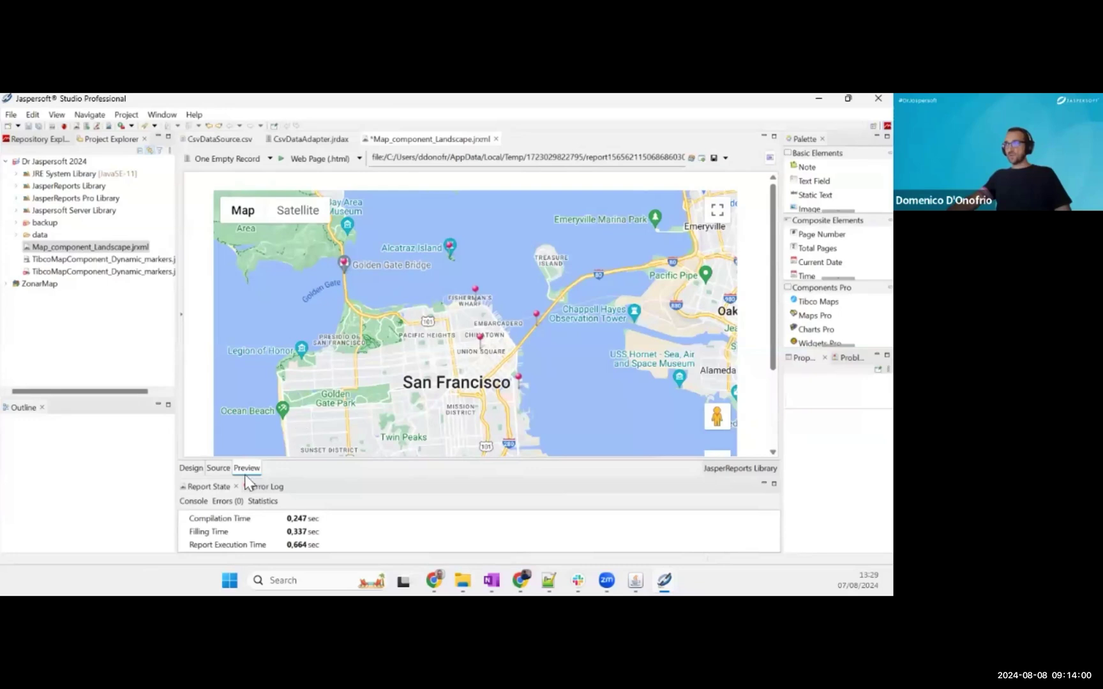
# - Return to the report design and open the marker in the Map element's Item Data 1 for editing at its icon expression
pyautogui.click(192, 469)
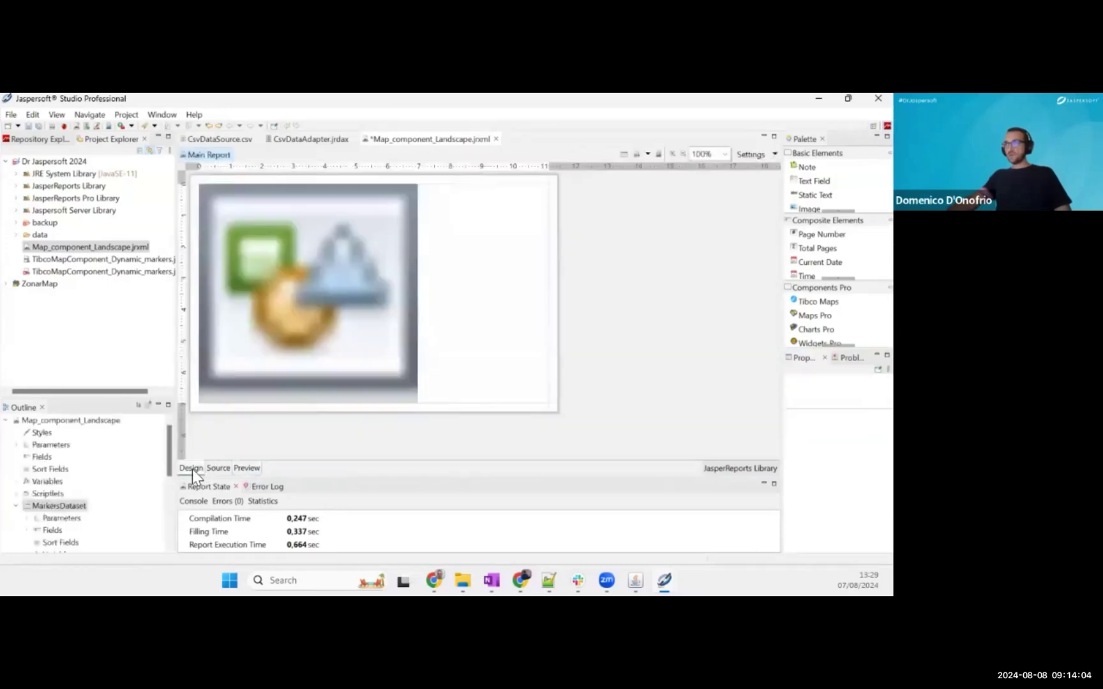
pyautogui.click(337, 369)
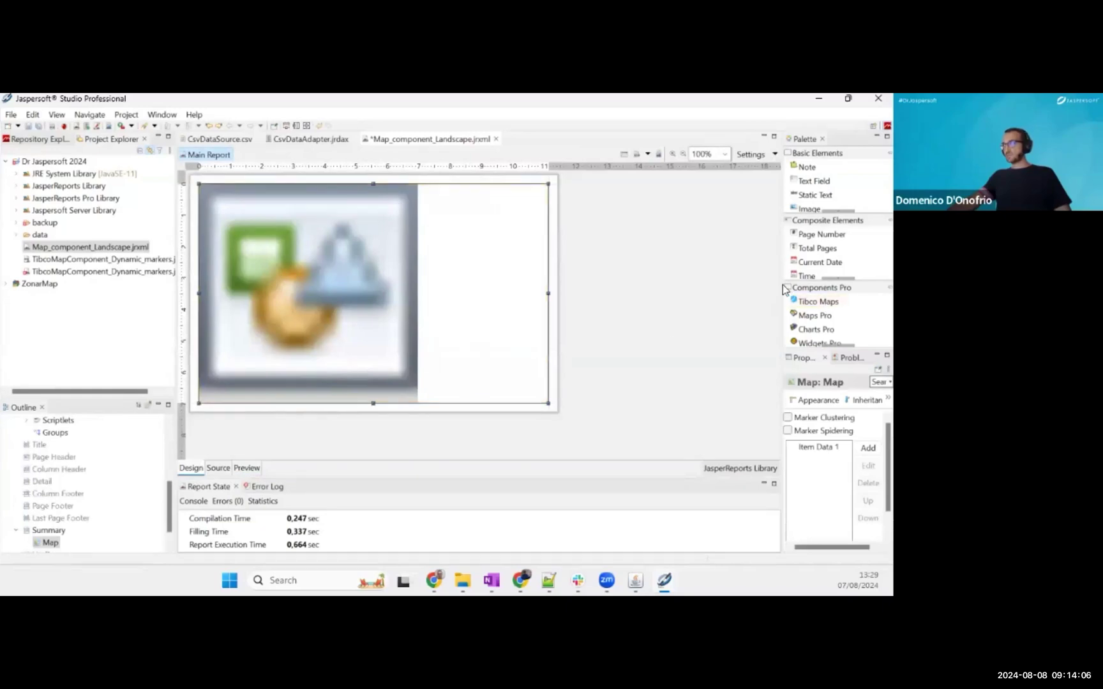
pyautogui.moveTo(780, 259); pyautogui.dragTo(598, 298)
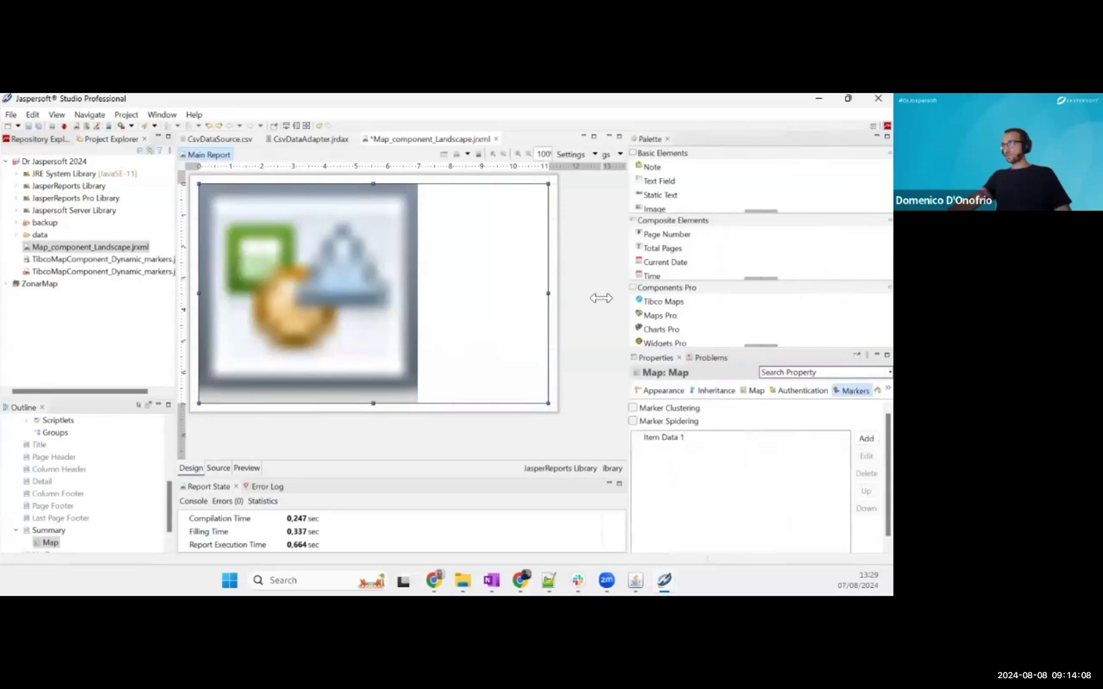
pyautogui.click(645, 440)
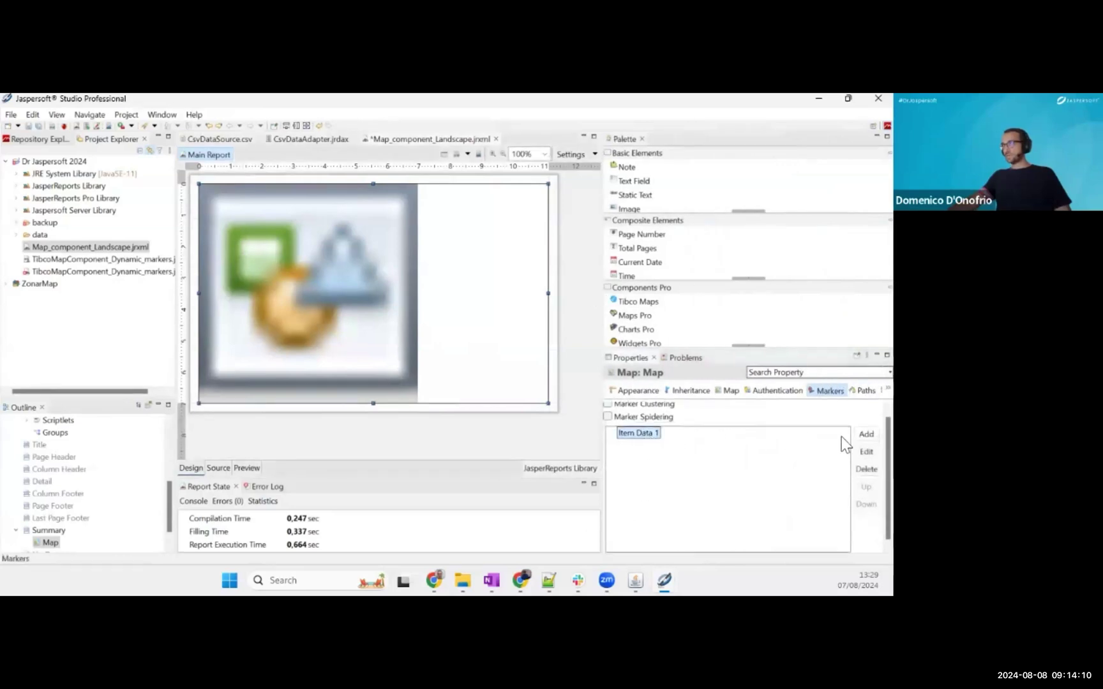
pyautogui.click(866, 452)
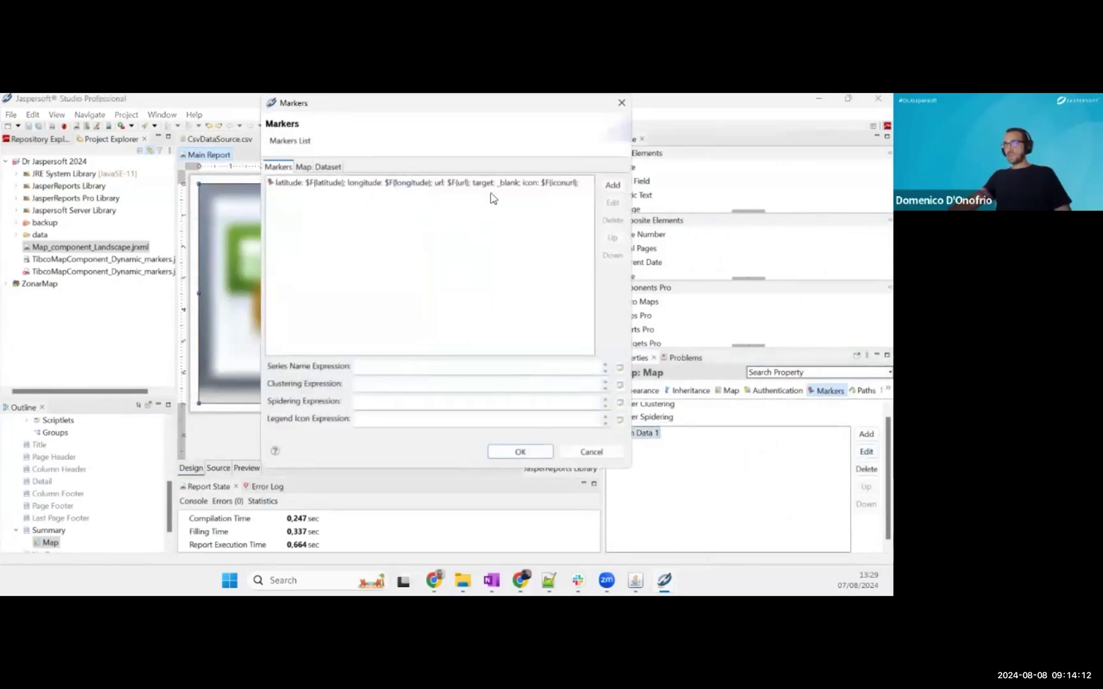
pyautogui.click(496, 182)
pyautogui.click(613, 202)
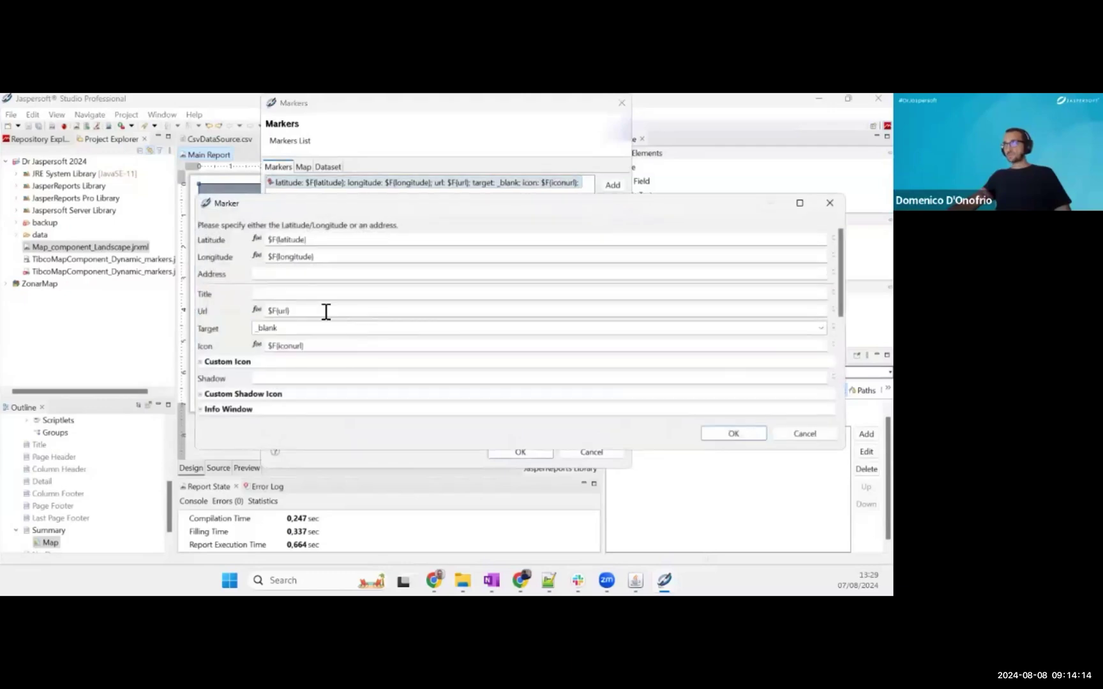
pyautogui.scroll(-1, 313, 337)
pyautogui.moveTo(317, 317); pyautogui.dragTo(234, 318)
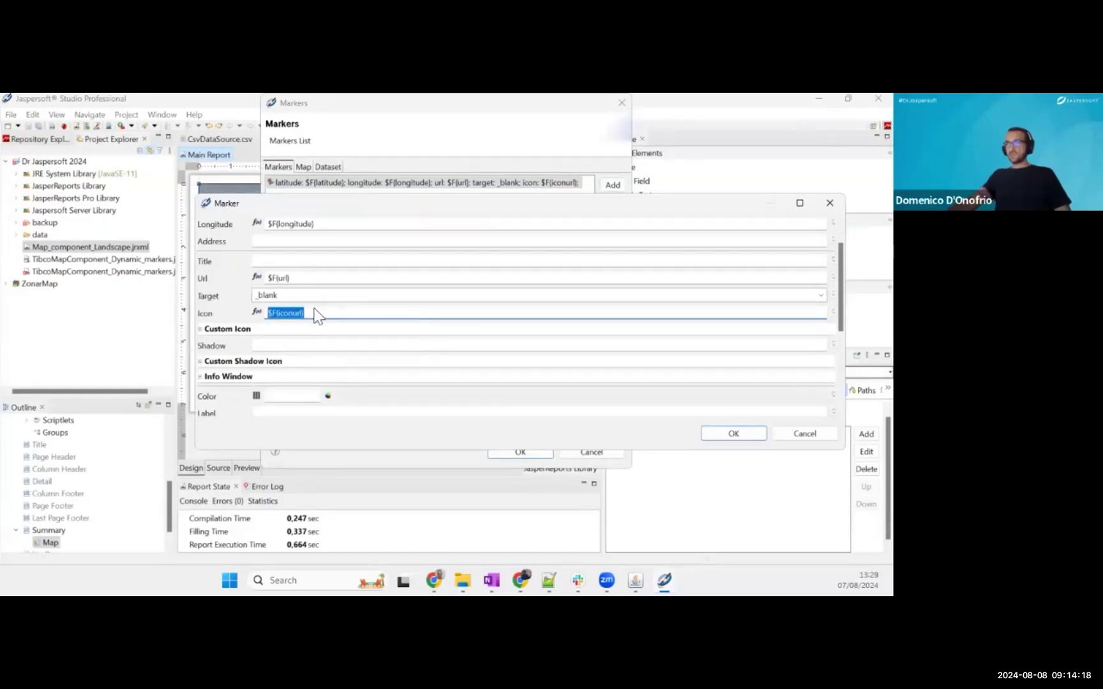
# - Switch to Notepad++, copy the quoted map-marker-8-64x64.png icon URL, and return to the marker settings in Jaspersoft Studio
pyautogui.click(549, 581)
pyautogui.click(422, 181)
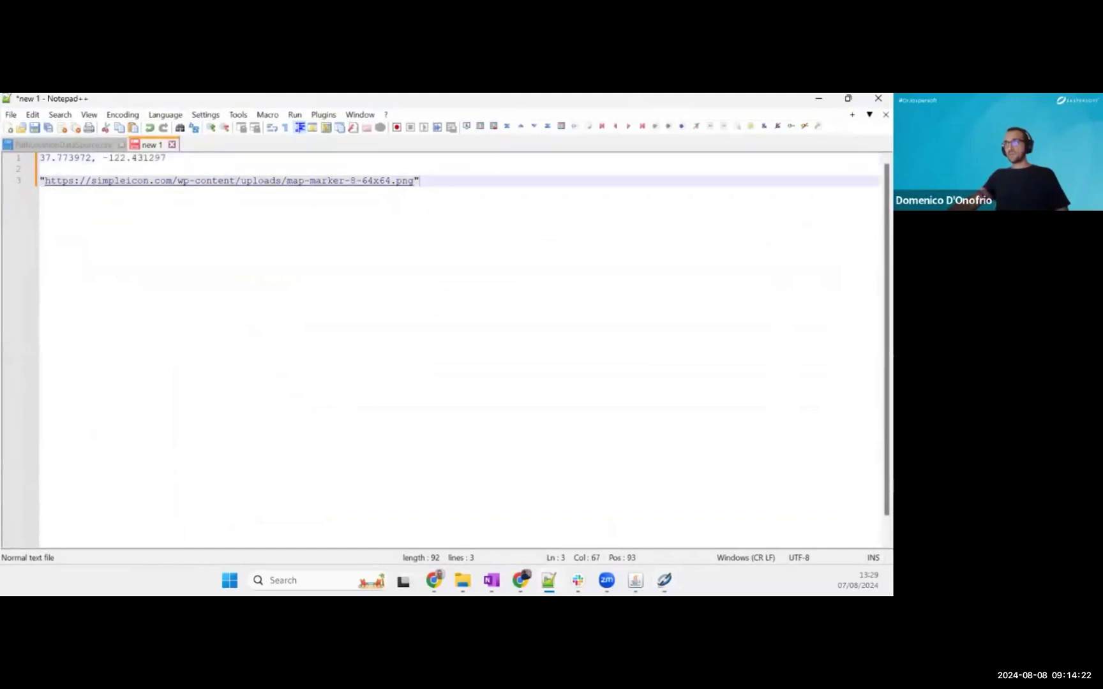
pyautogui.moveTo(426, 181); pyautogui.dragTo(22, 179)
pyautogui.hotkey('ctrl', 'c')
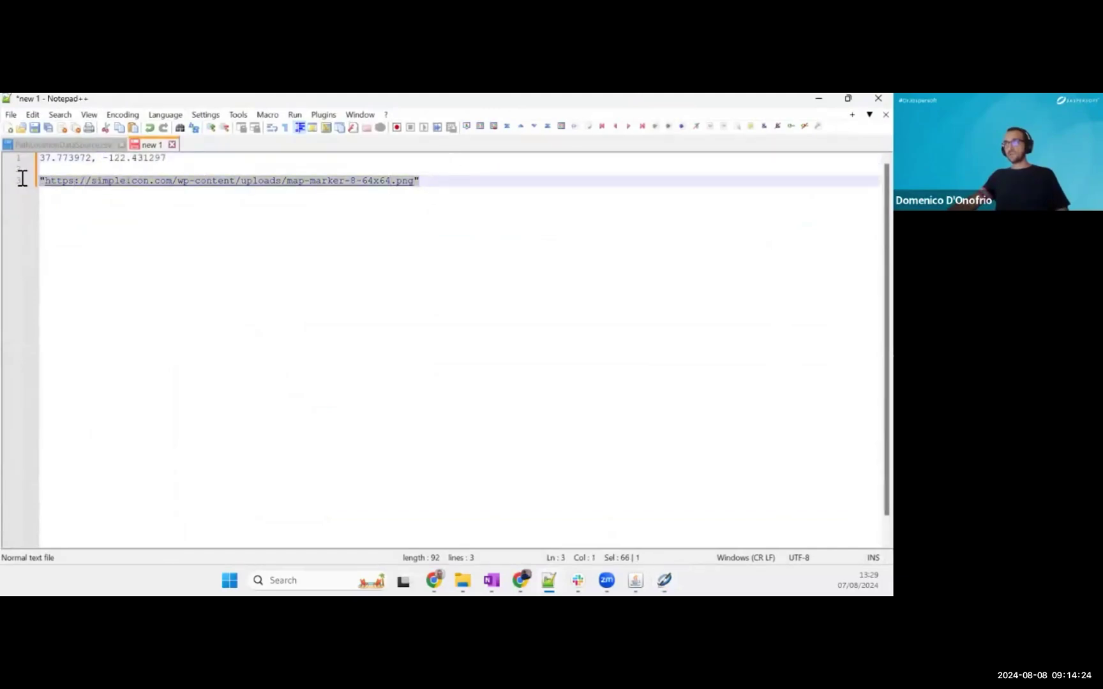
pyautogui.hotkey('alt', 'Tab')
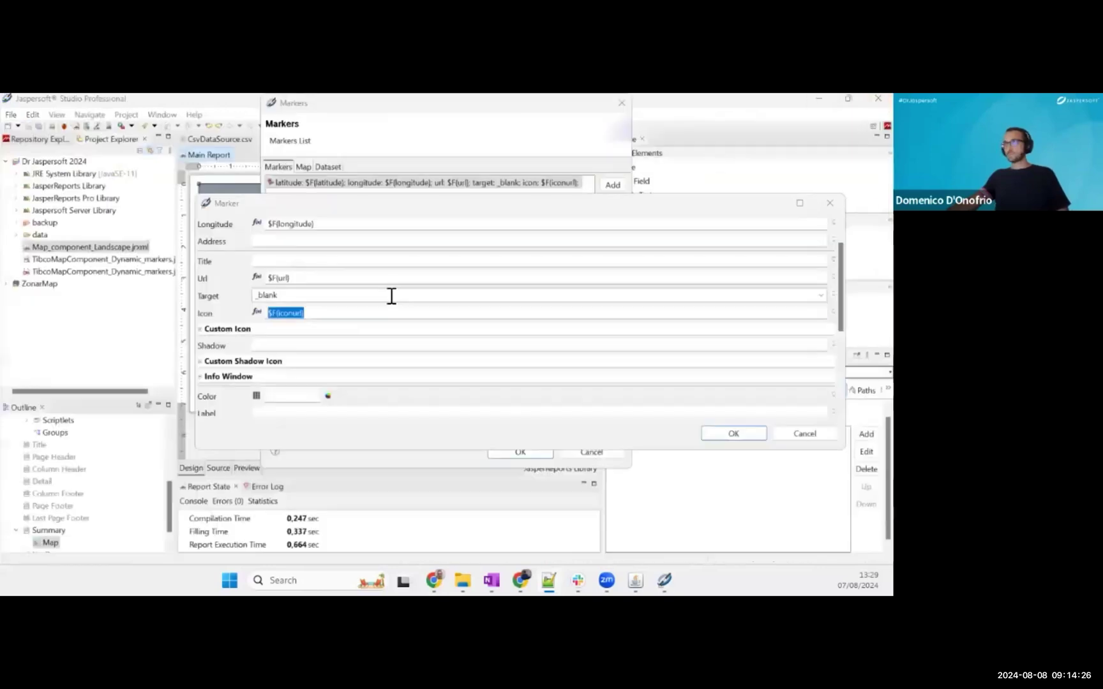
pyautogui.click(834, 311)
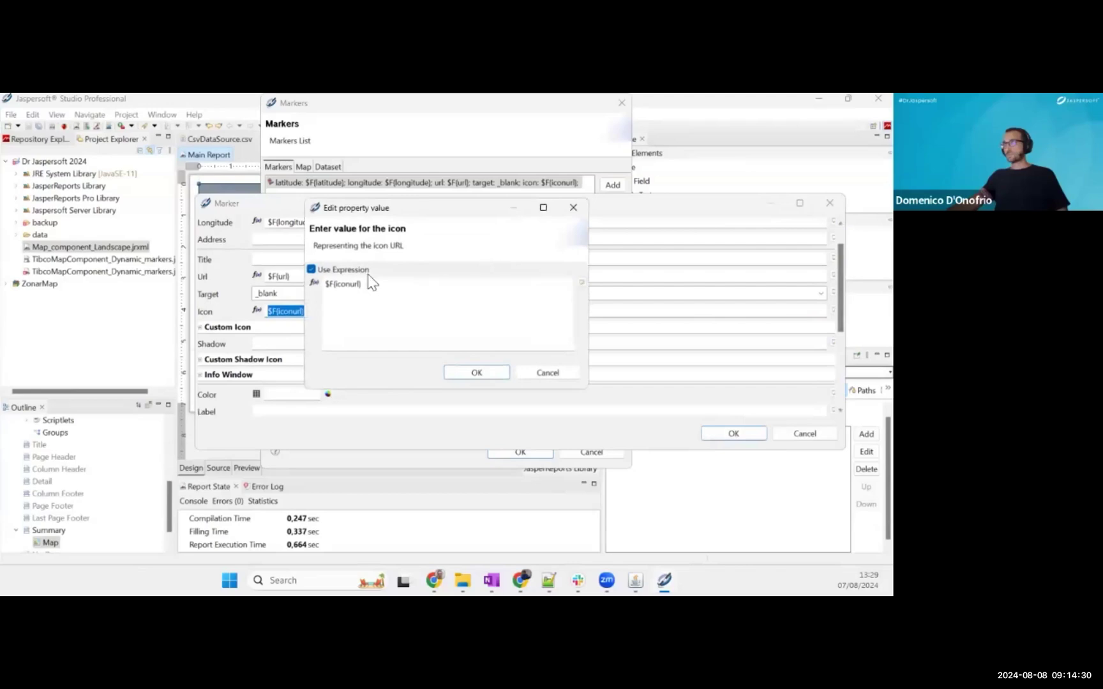
pyautogui.hotkey('ctrl', 'a')
pyautogui.hotkey('ctrl', 'v')
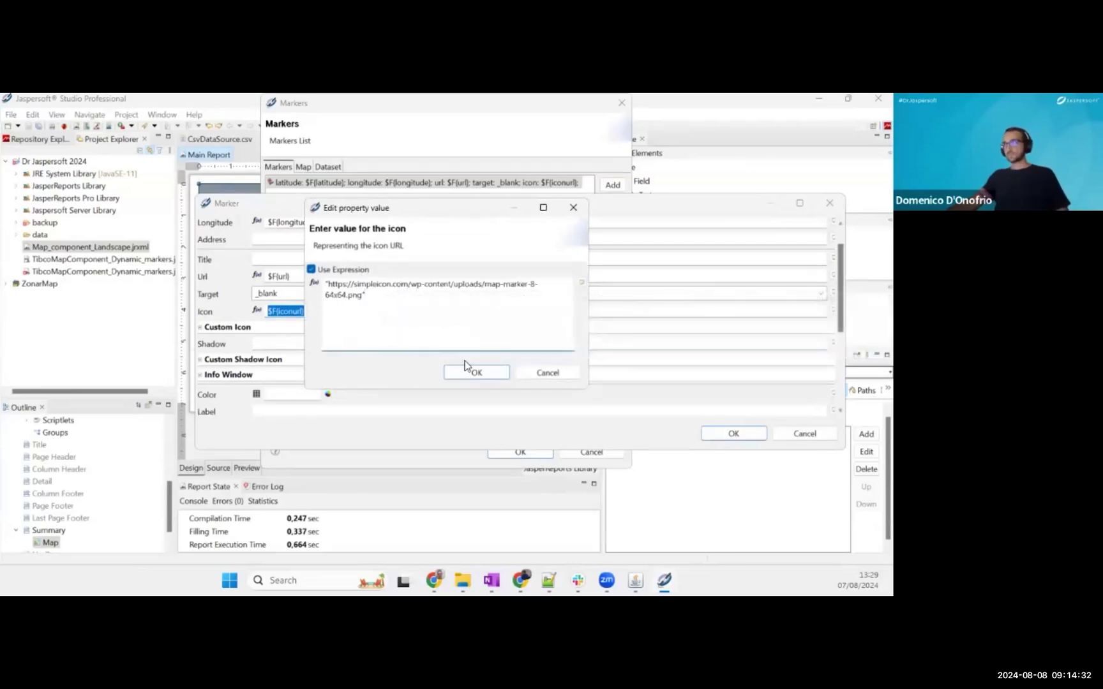
pyautogui.click(479, 373)
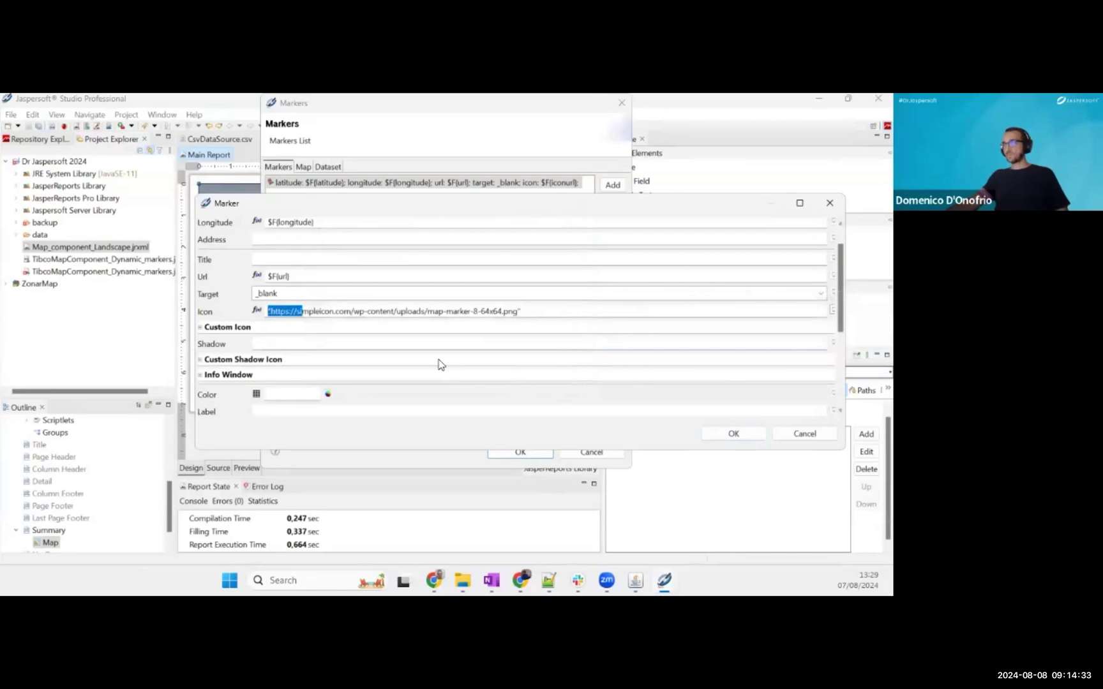
pyautogui.click(543, 309)
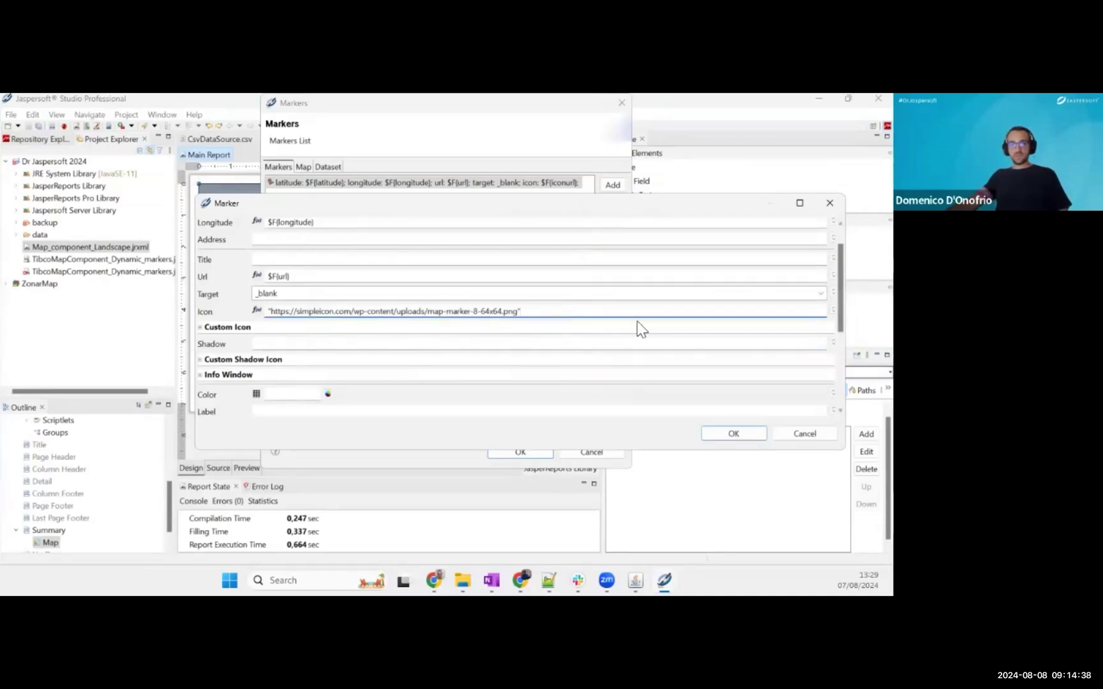
pyautogui.click(719, 433)
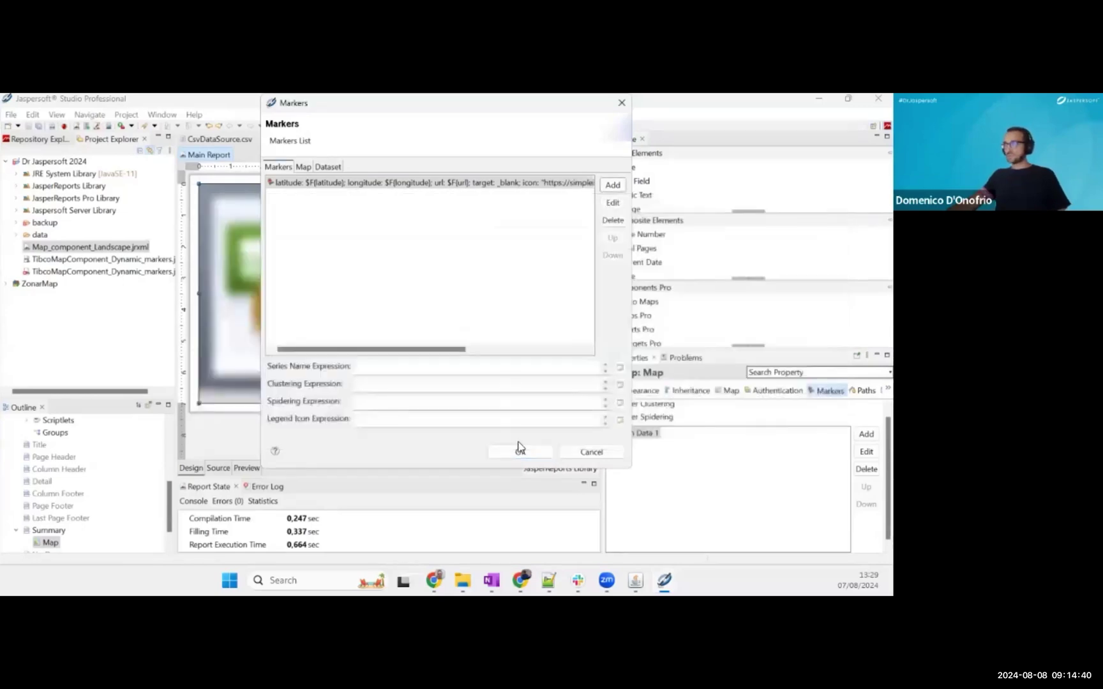
pyautogui.click(520, 452)
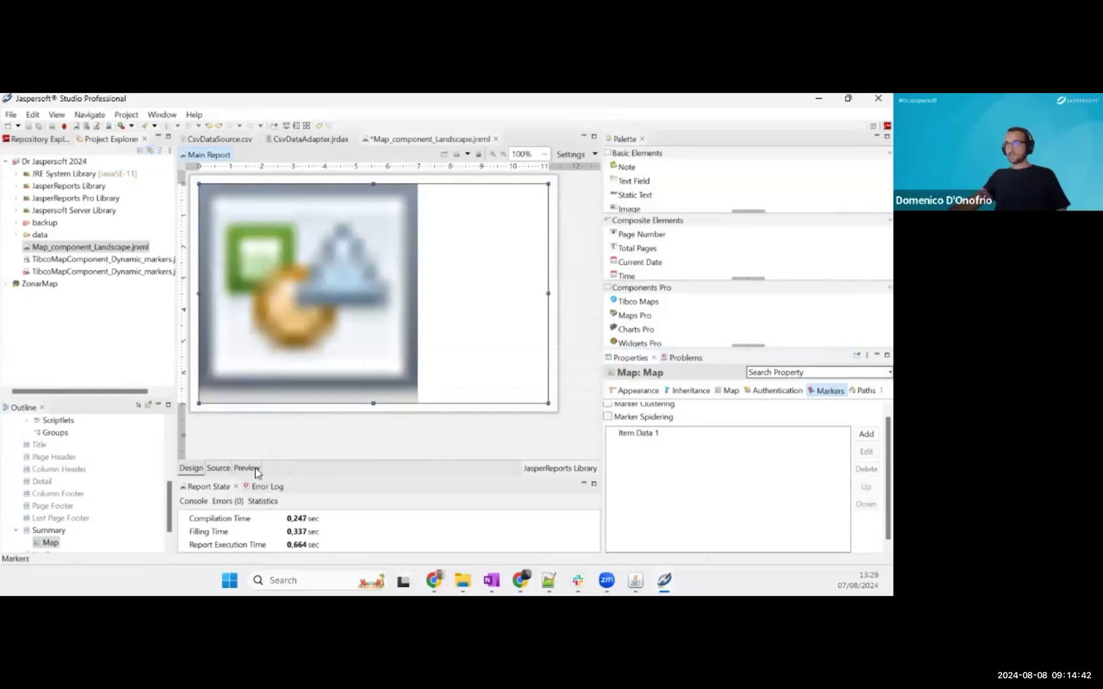
# - Preview the report again and inspect the custom marker icons around San Francisco in a widened preview area
pyautogui.click(256, 471)
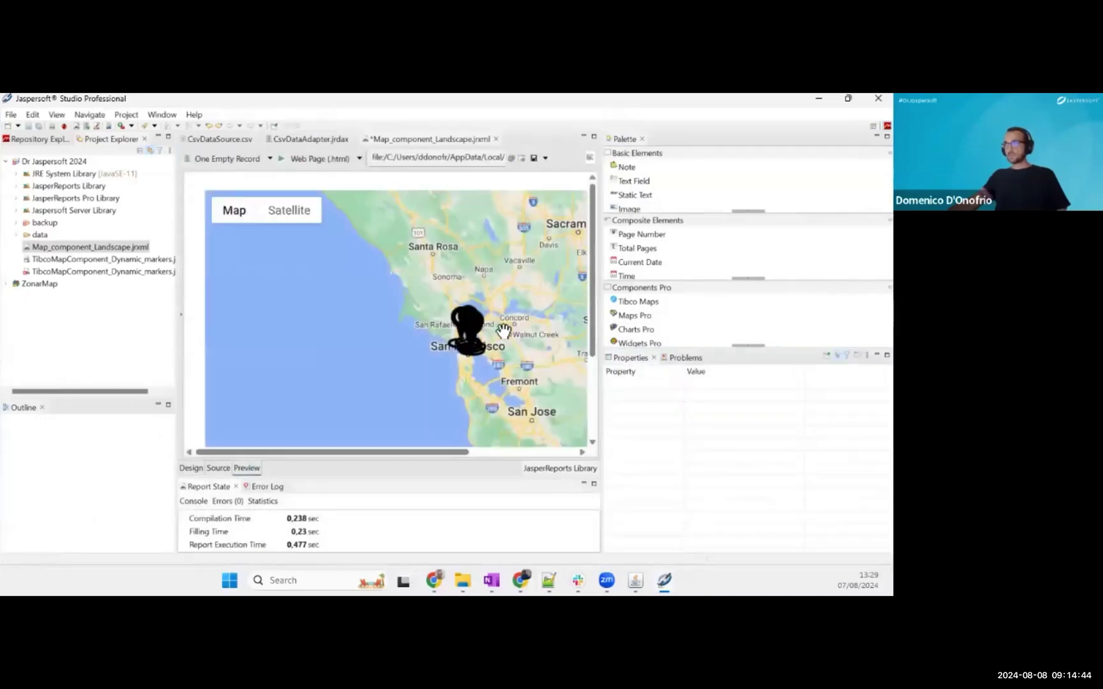
pyautogui.scroll(5, 446, 338)
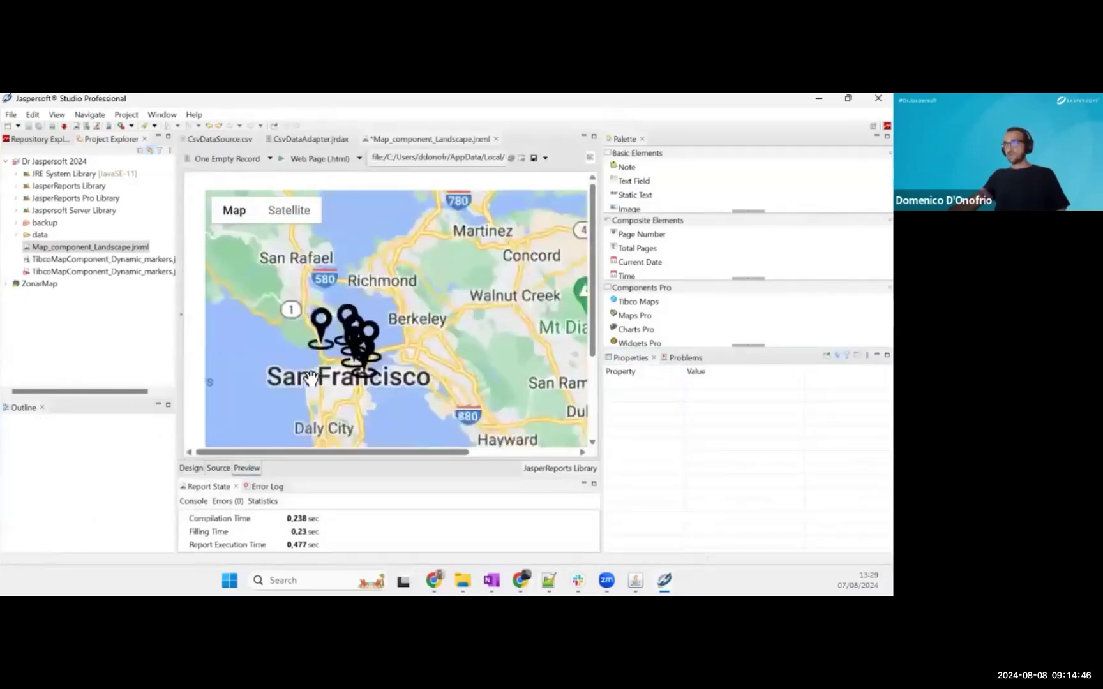
pyautogui.scroll(2, 311, 378)
pyautogui.click(338, 382)
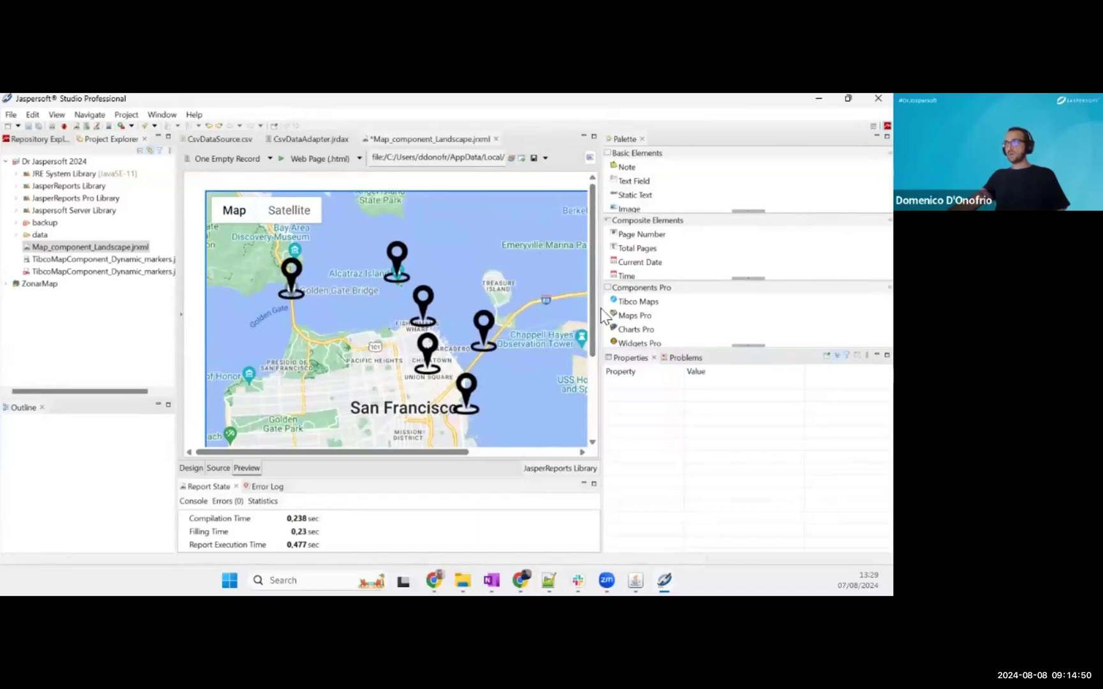
pyautogui.moveTo(603, 307); pyautogui.dragTo(803, 307)
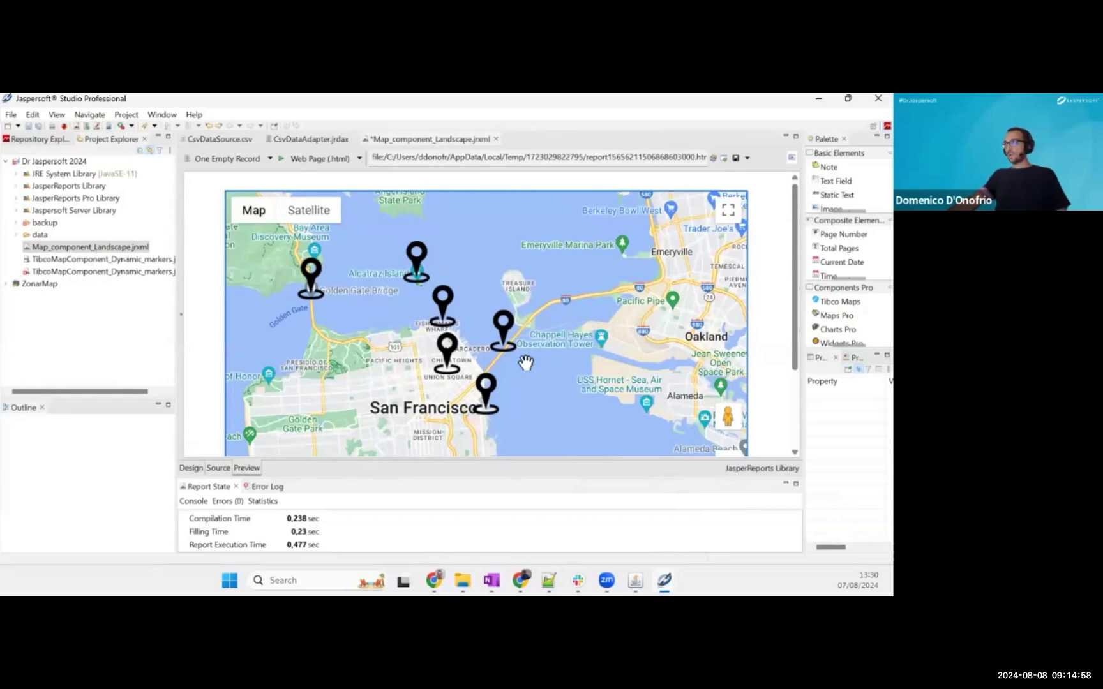
# - Return to the report design and enable Marker Clustering and Marker Spidering for the Map element
pyautogui.click(191, 469)
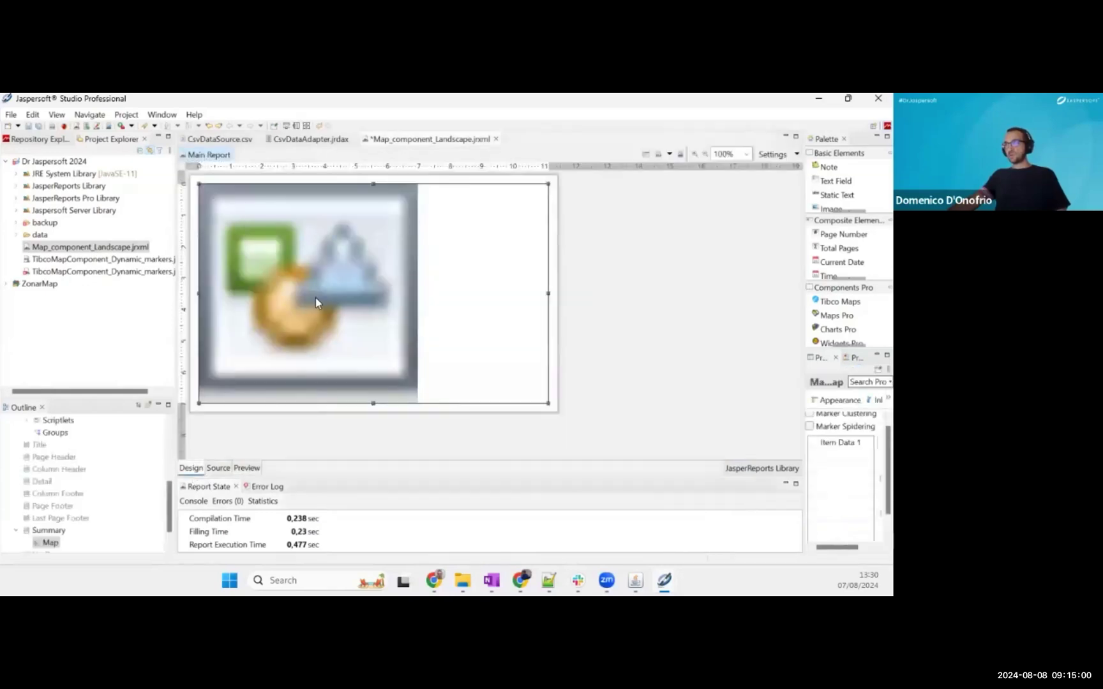
pyautogui.moveTo(802, 248); pyautogui.dragTo(633, 281)
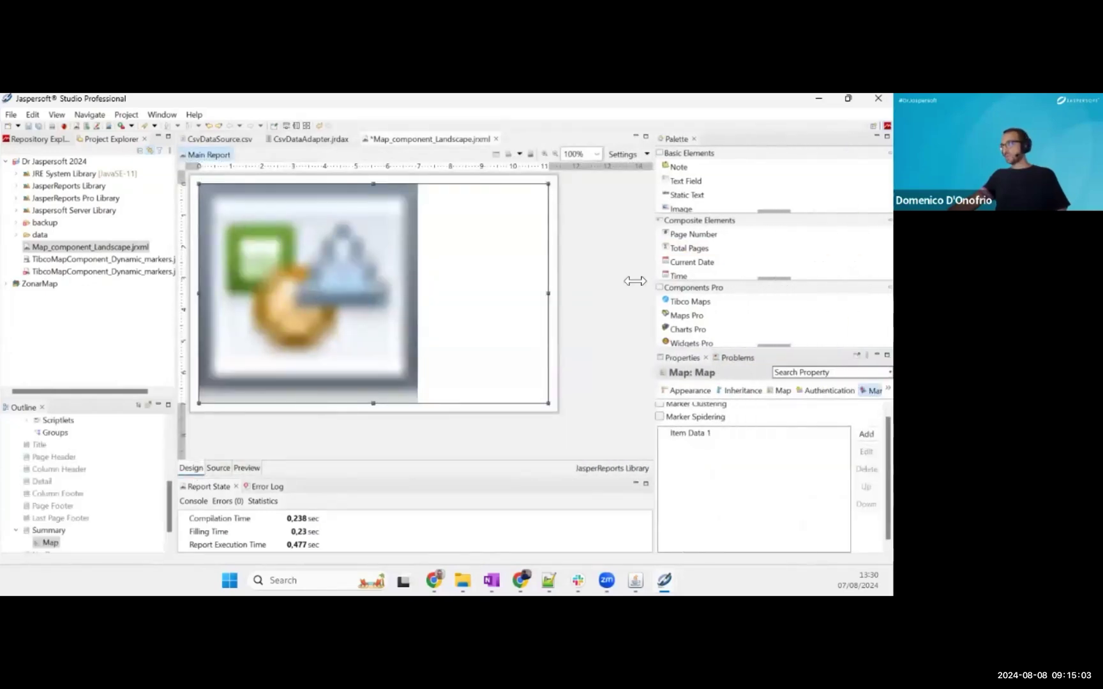
pyautogui.click(692, 409)
pyautogui.click(638, 421)
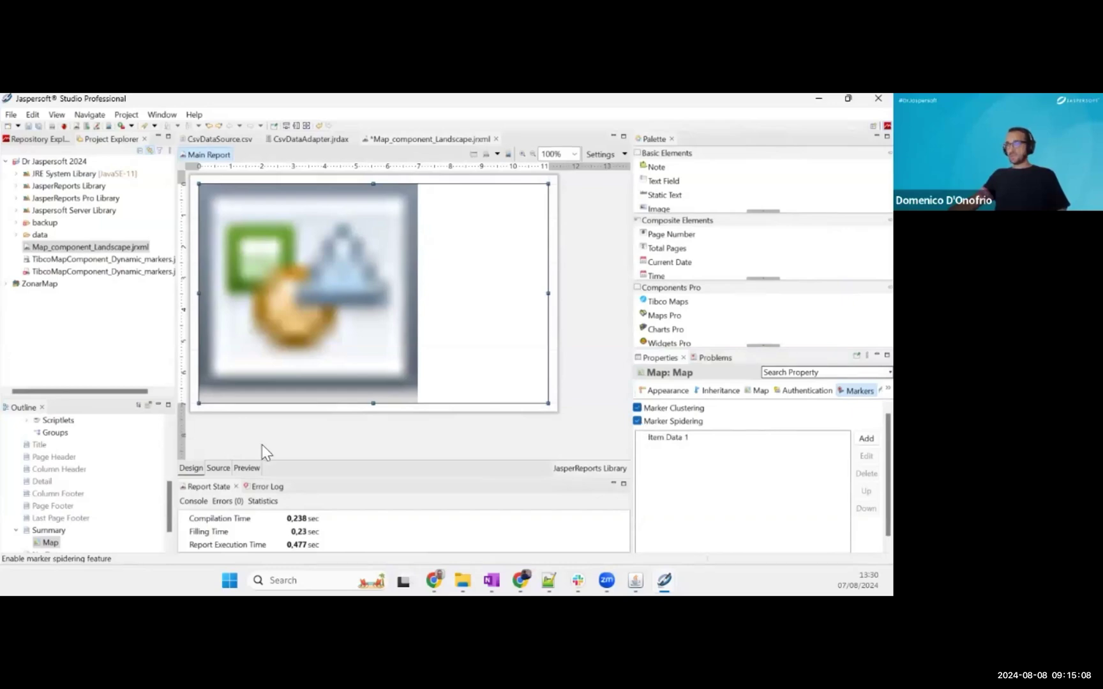
# - Preview the report and examine how the San Francisco markers group into clusters and separate at different zoom levels, expanding the clusters
pyautogui.click(256, 468)
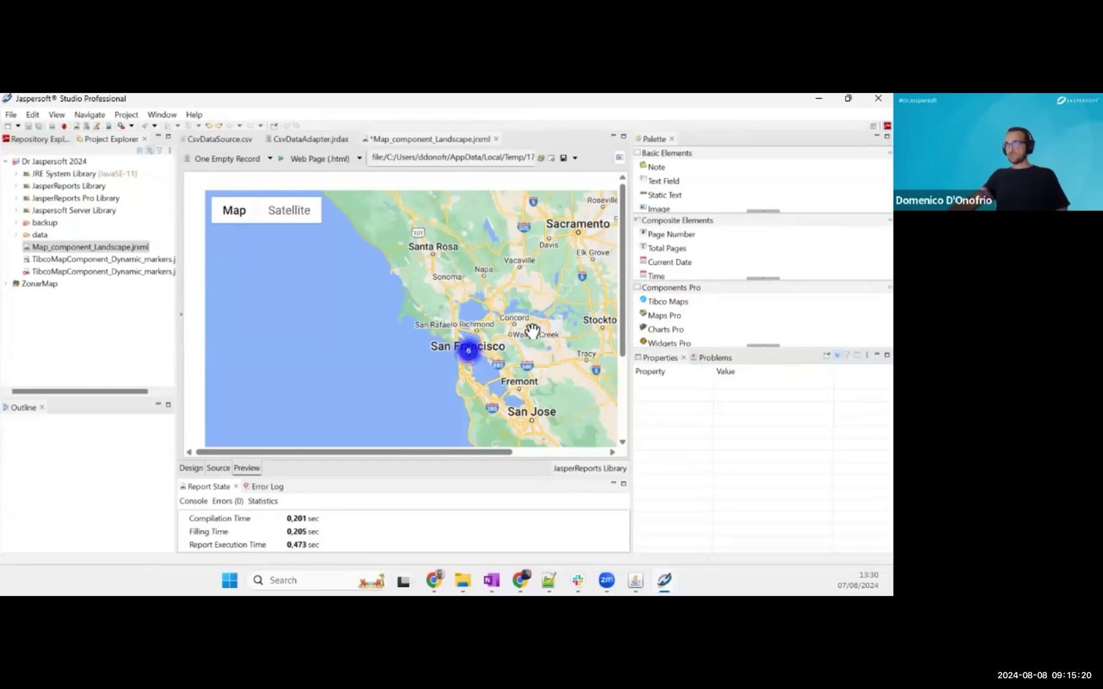
pyautogui.moveTo(468, 358)
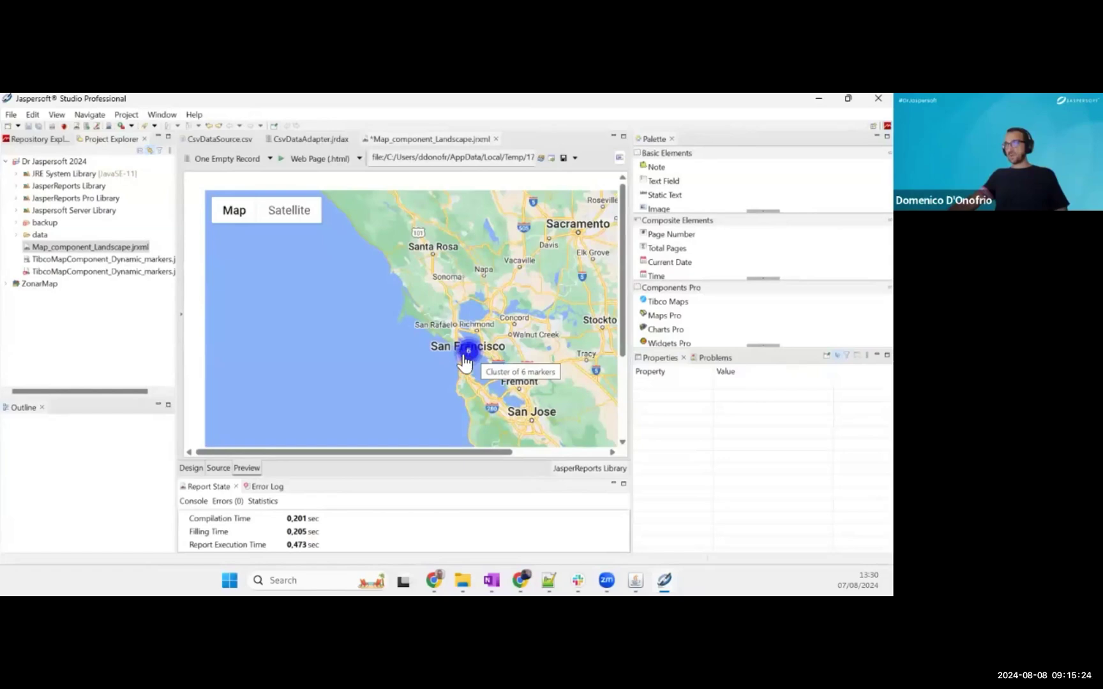
pyautogui.click(469, 358)
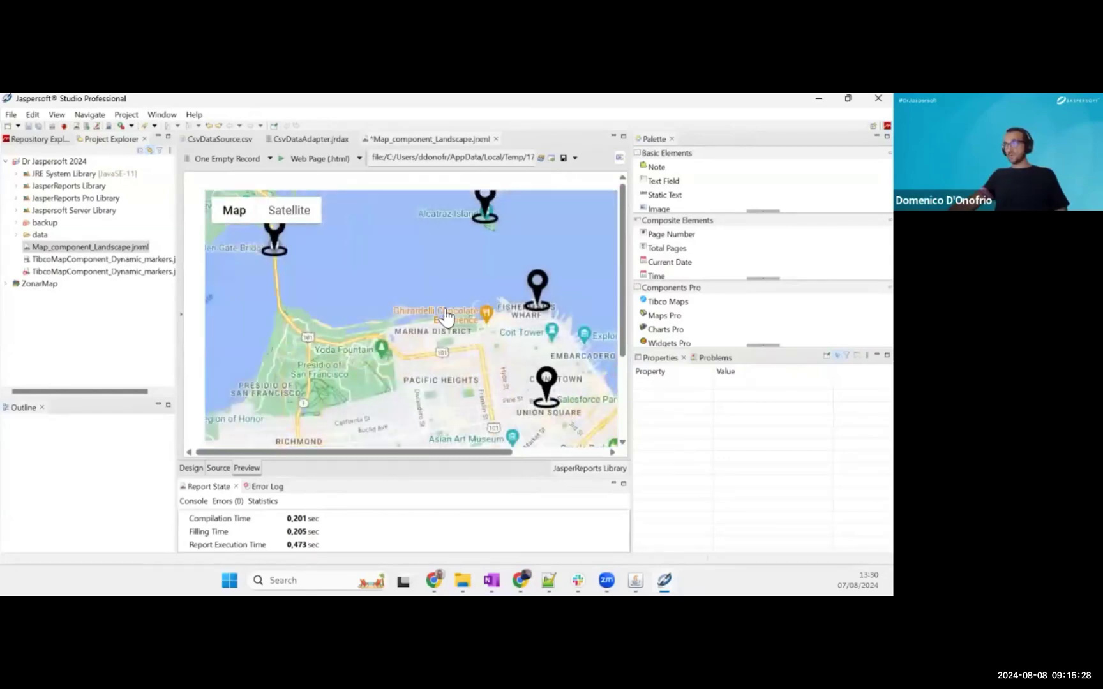
pyautogui.scroll(-1, 446, 316)
pyautogui.scroll(-1, 446, 316)
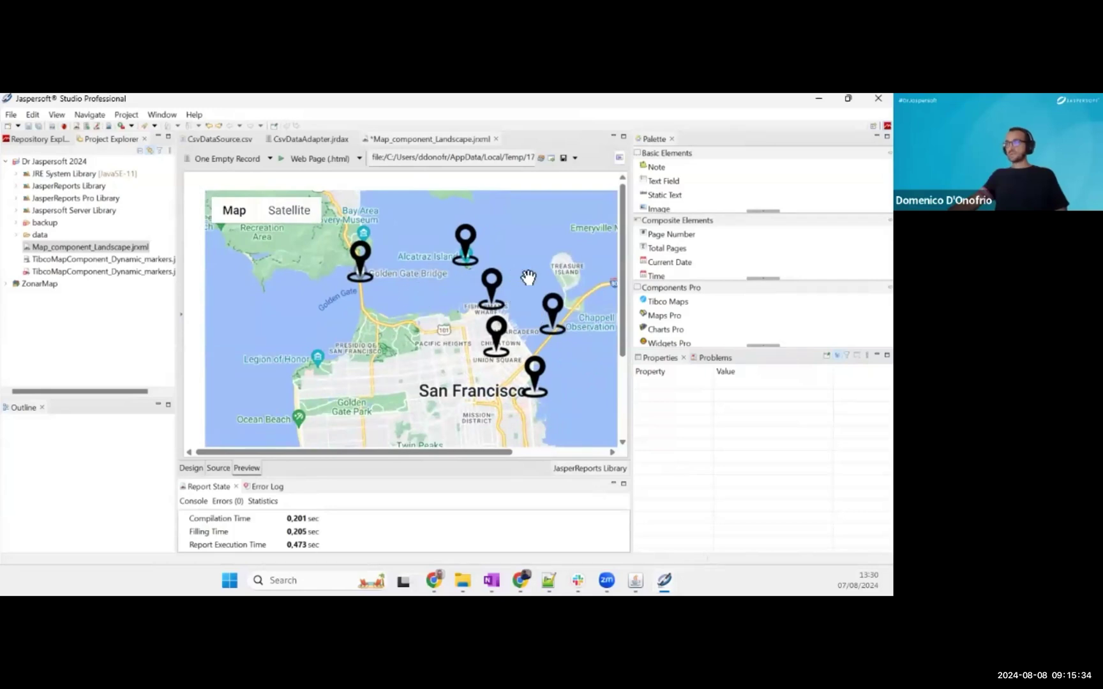
pyautogui.scroll(-1, 529, 278)
pyautogui.moveTo(556, 243); pyautogui.dragTo(500, 261)
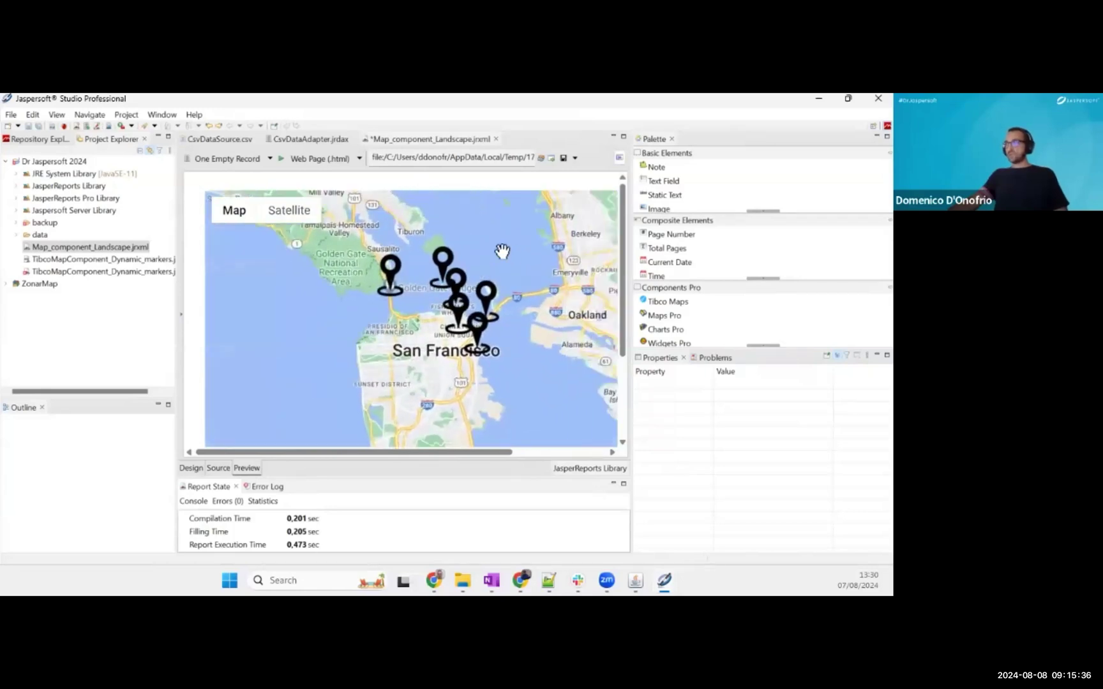
pyautogui.scroll(-2, 500, 262)
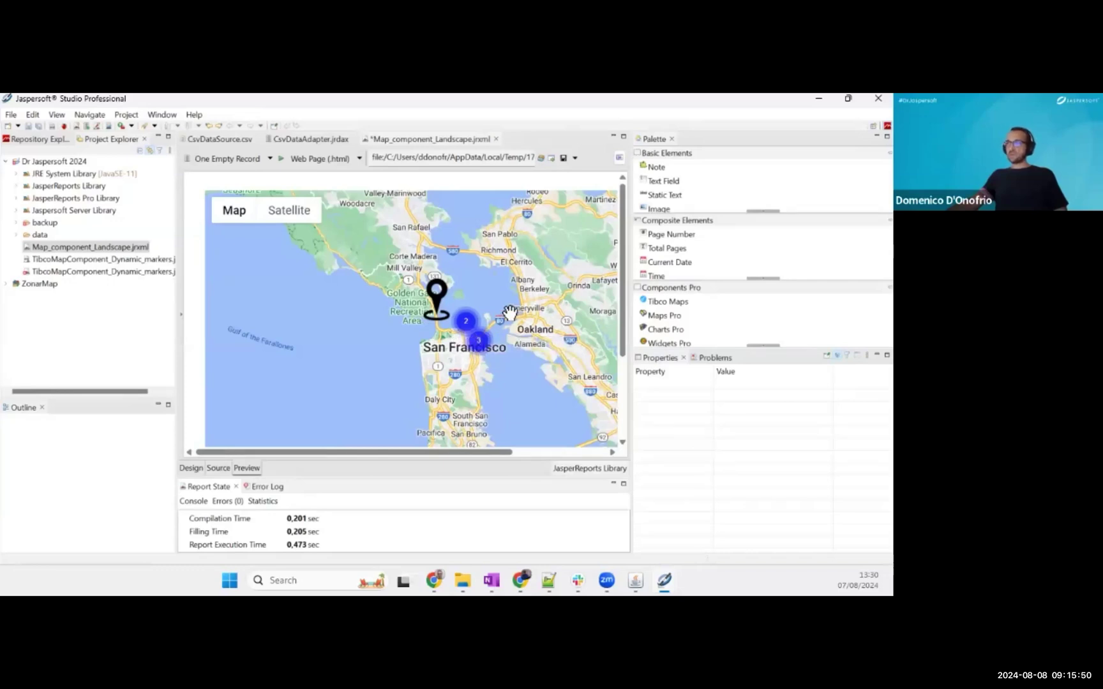
pyautogui.scroll(-2, 503, 309)
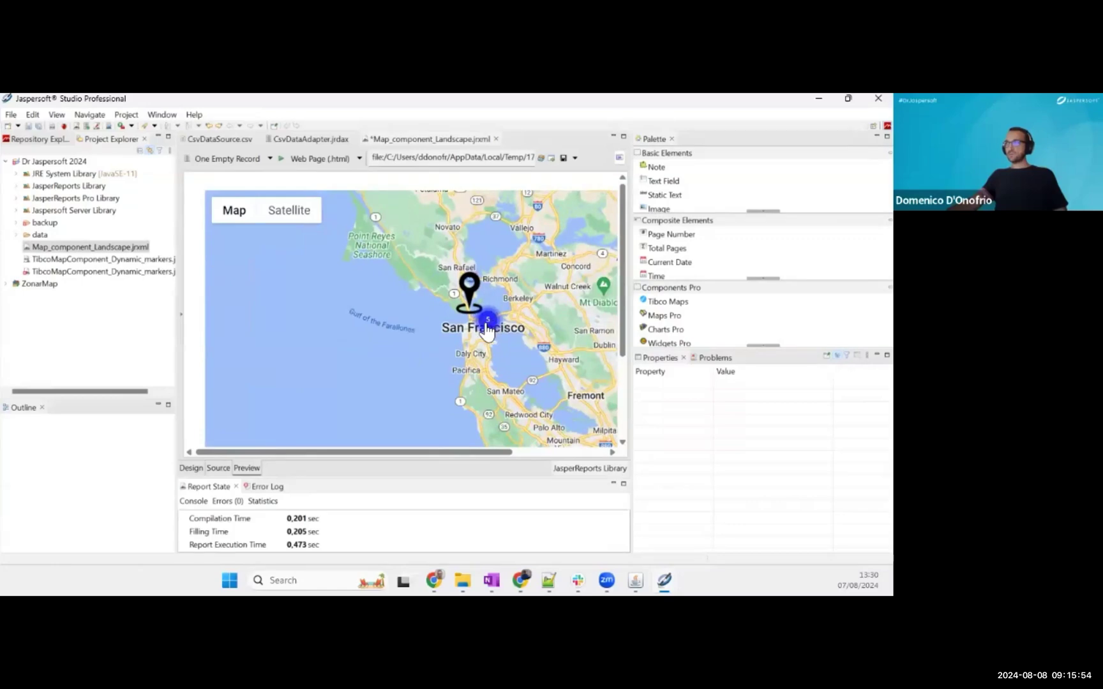
pyautogui.scroll(-1, 488, 326)
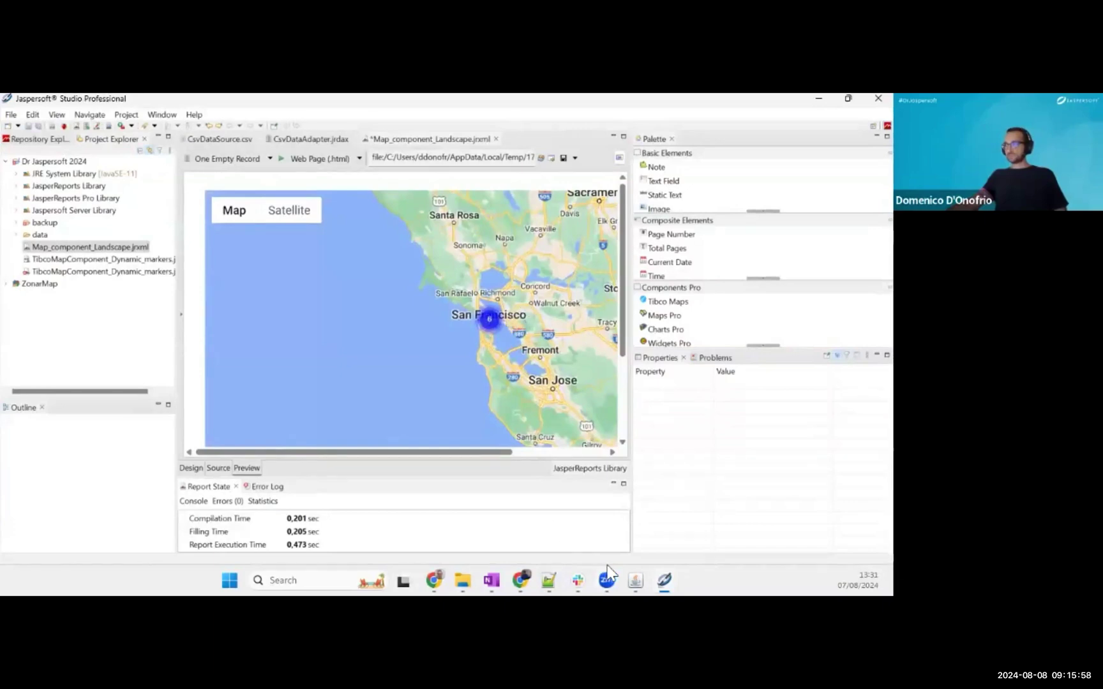
pyautogui.click(701, 508)
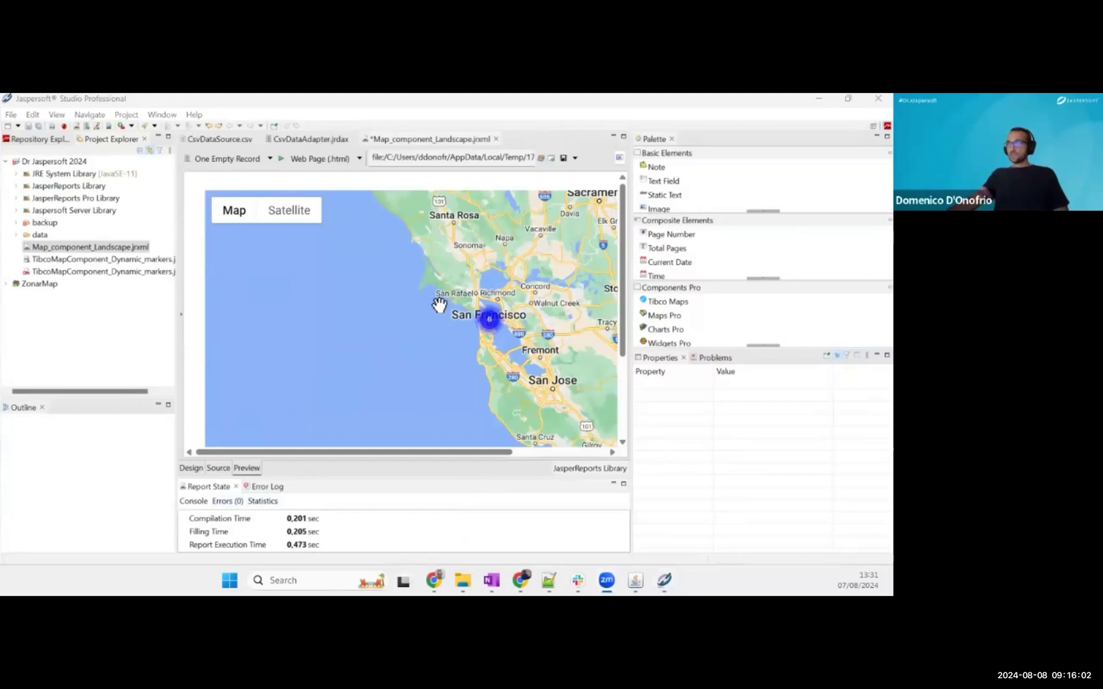
pyautogui.click(489, 319)
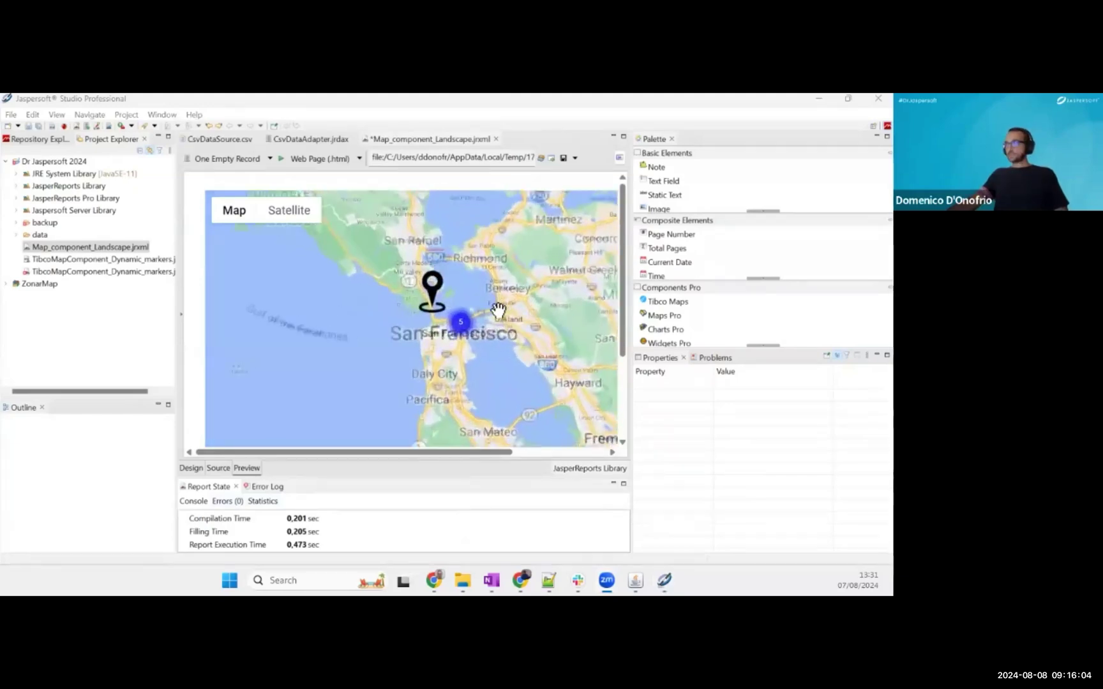
pyautogui.scroll(3, 498, 311)
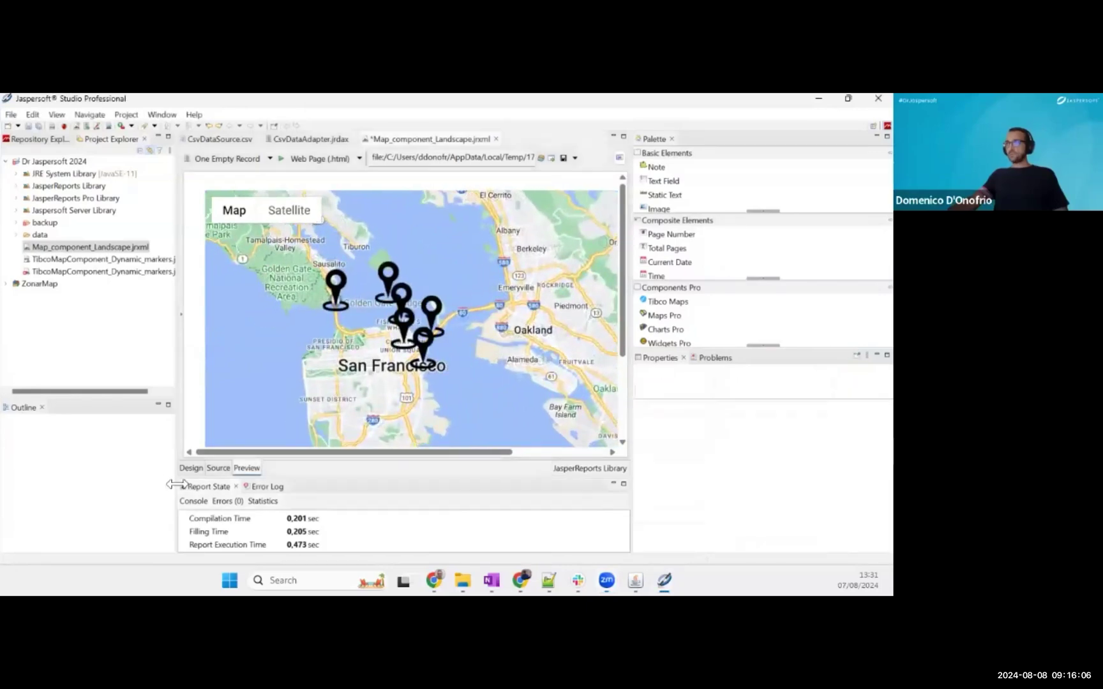
# - Return to the report design and create a report parameter named zoomLevel with the class java.lang.Integer
pyautogui.click(189, 468)
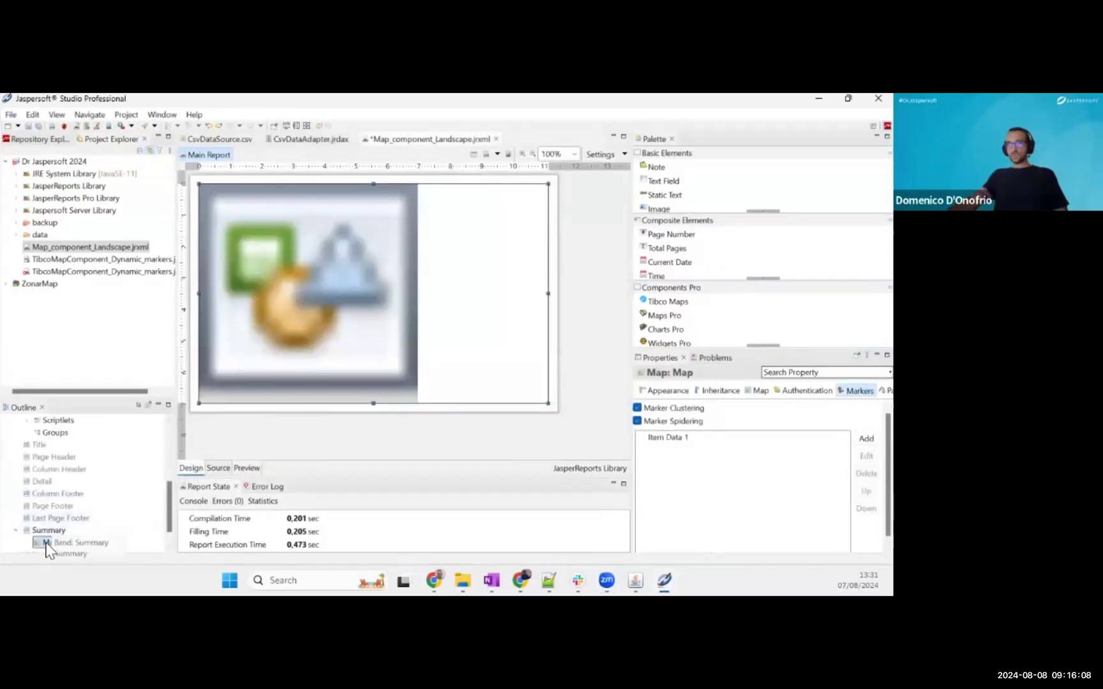
pyautogui.click(759, 391)
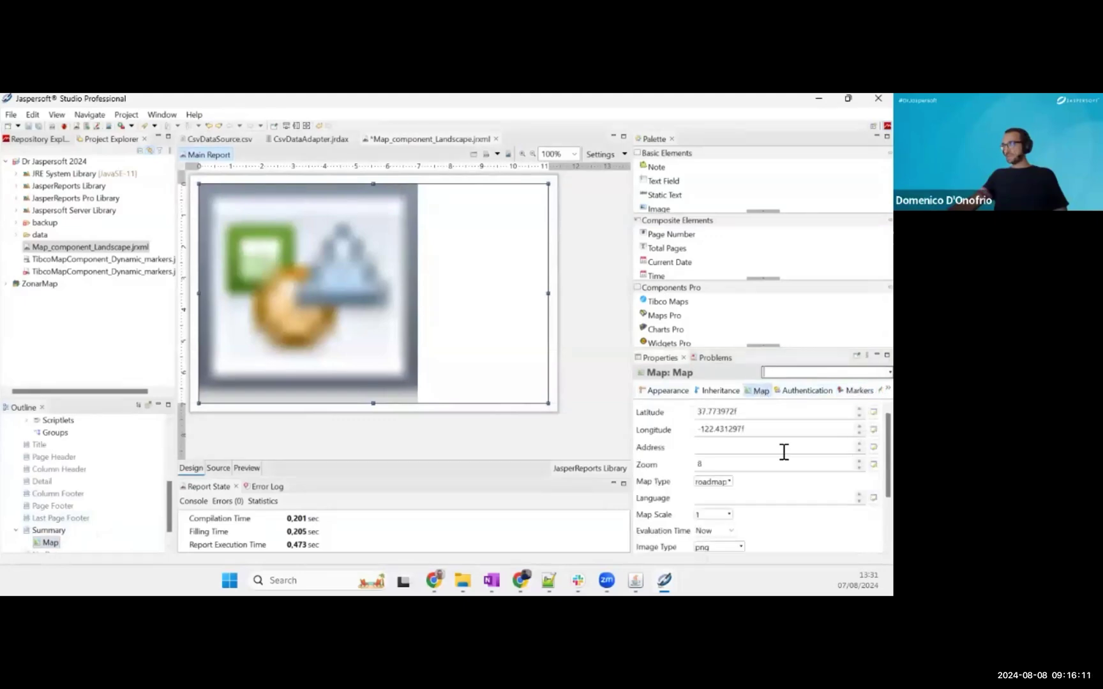
pyautogui.doubleClick(708, 464)
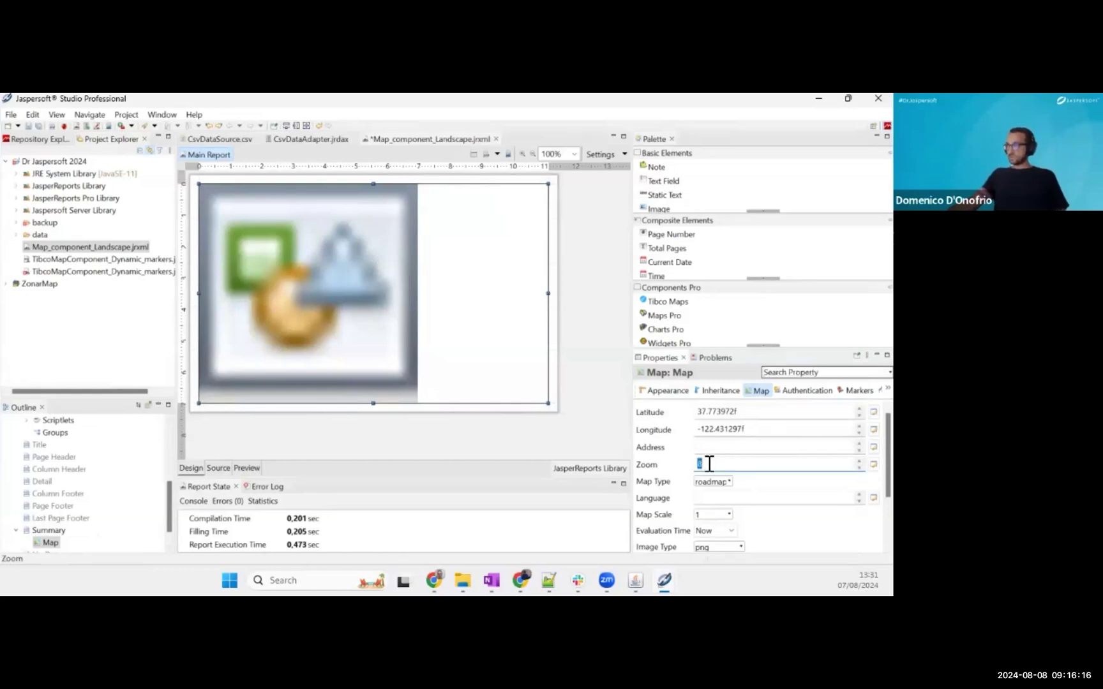
pyautogui.scroll(6, 111, 486)
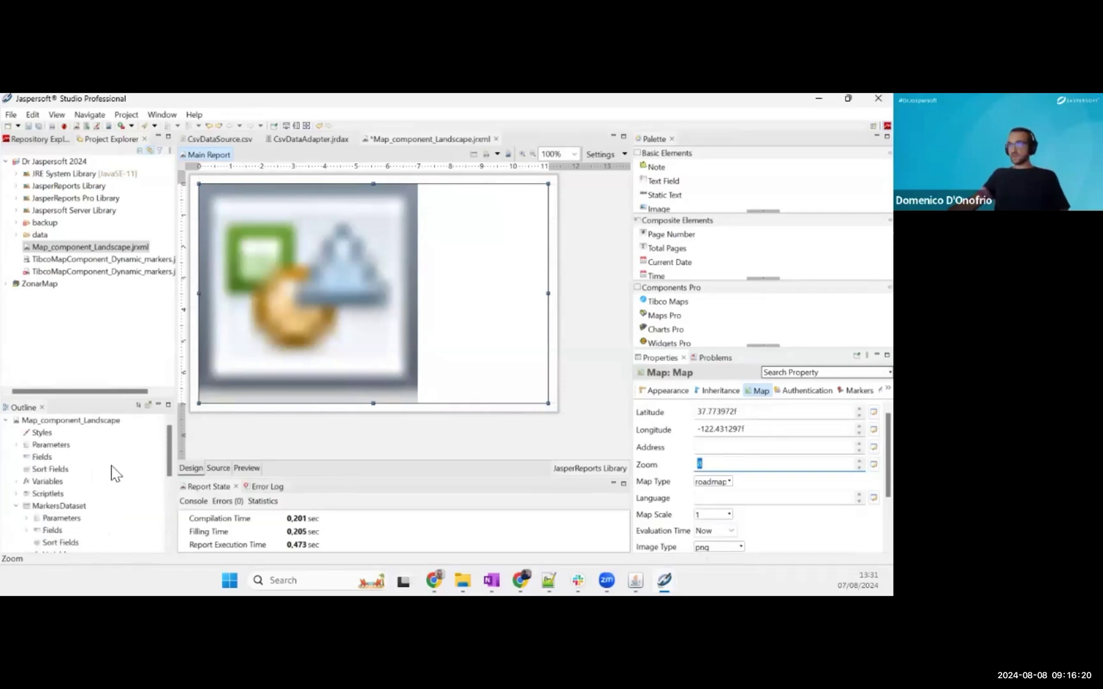
pyautogui.click(16, 445)
pyautogui.click(57, 445)
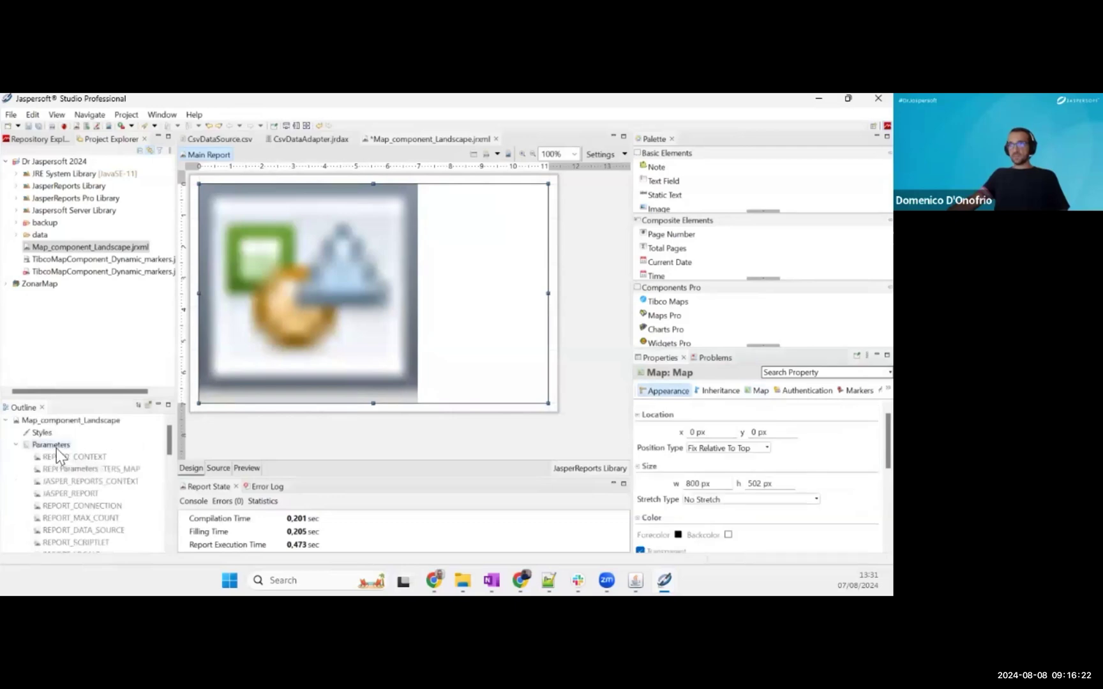
pyautogui.rightClick(62, 453)
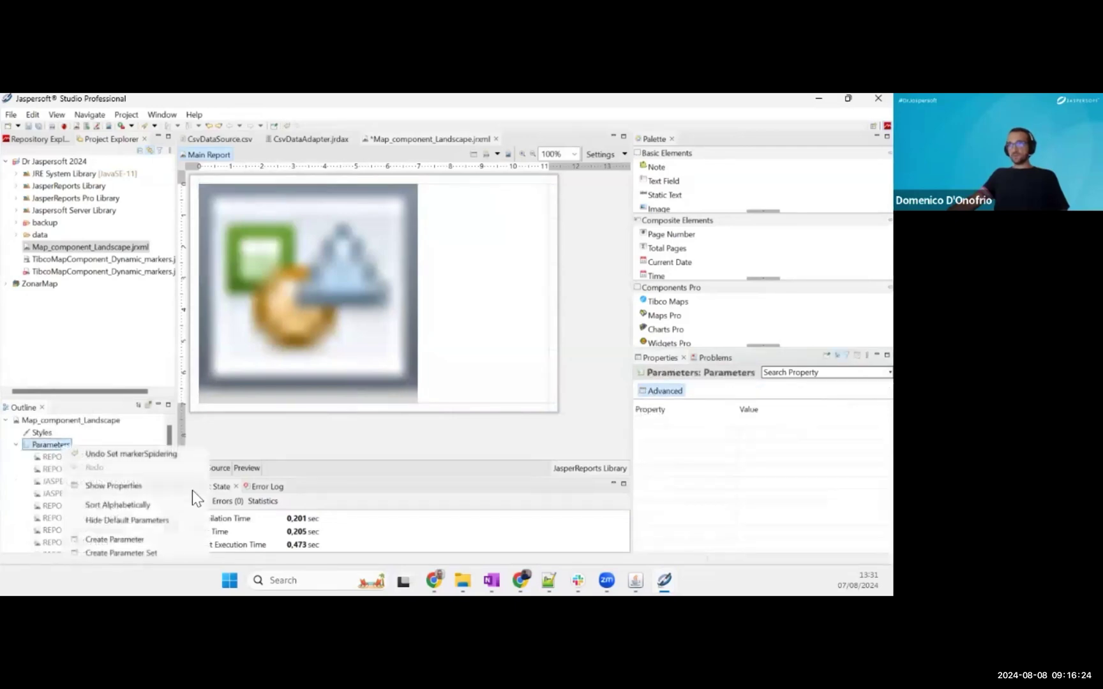
pyautogui.click(178, 539)
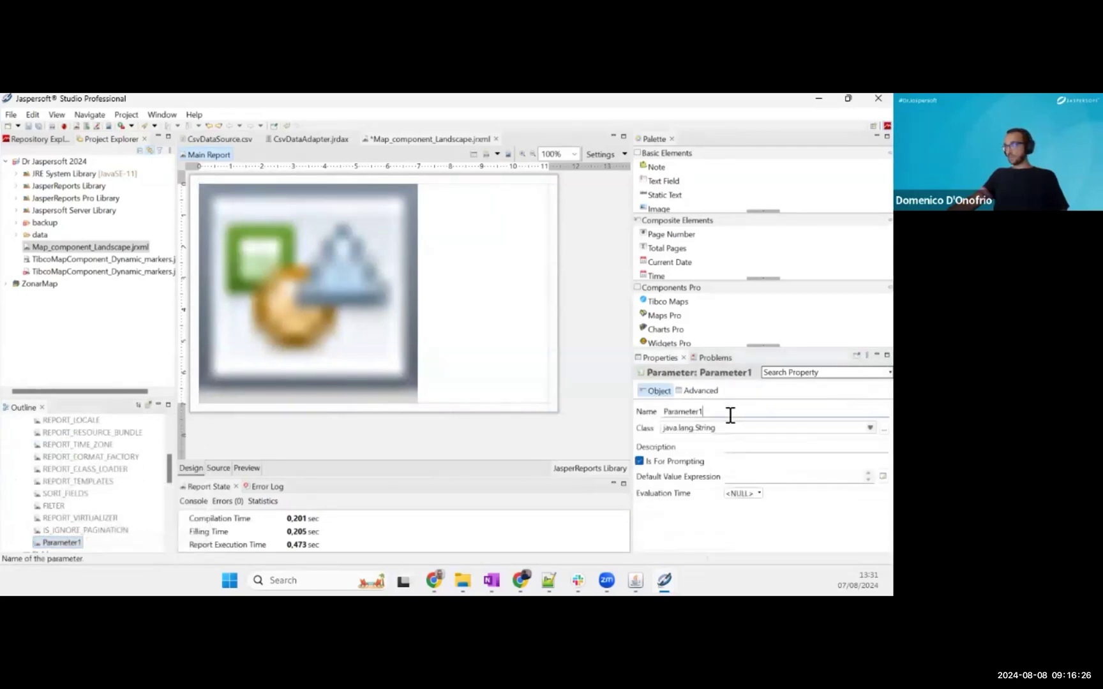
pyautogui.doubleClick(730, 414)
pyautogui.write('zoomLevel')
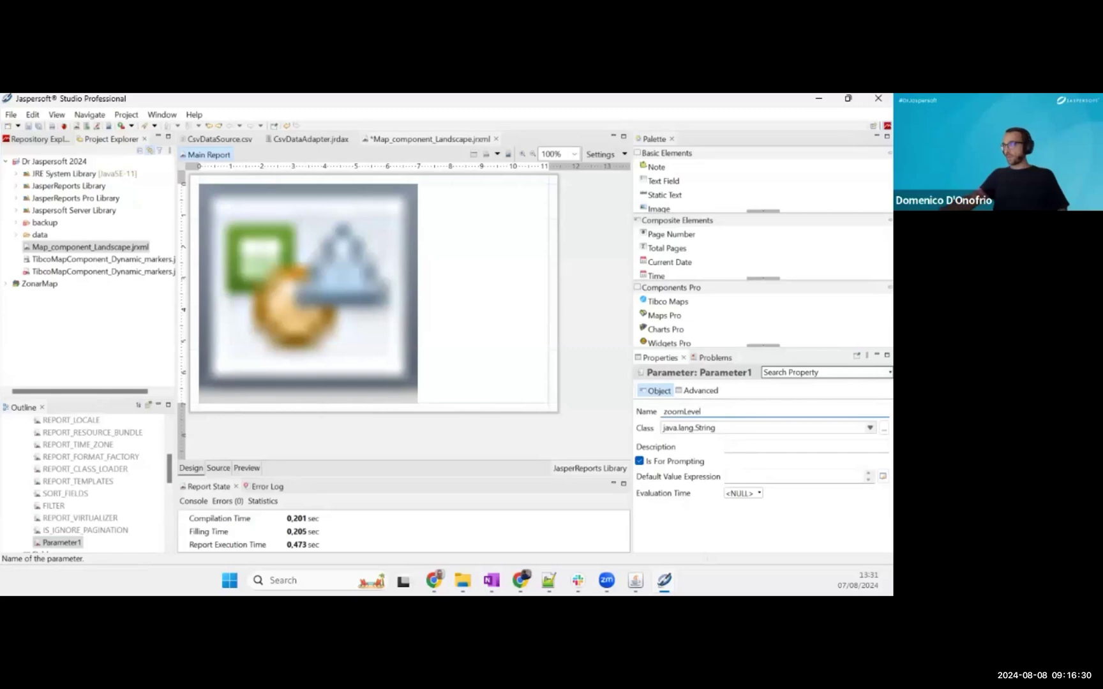
pyautogui.click(870, 429)
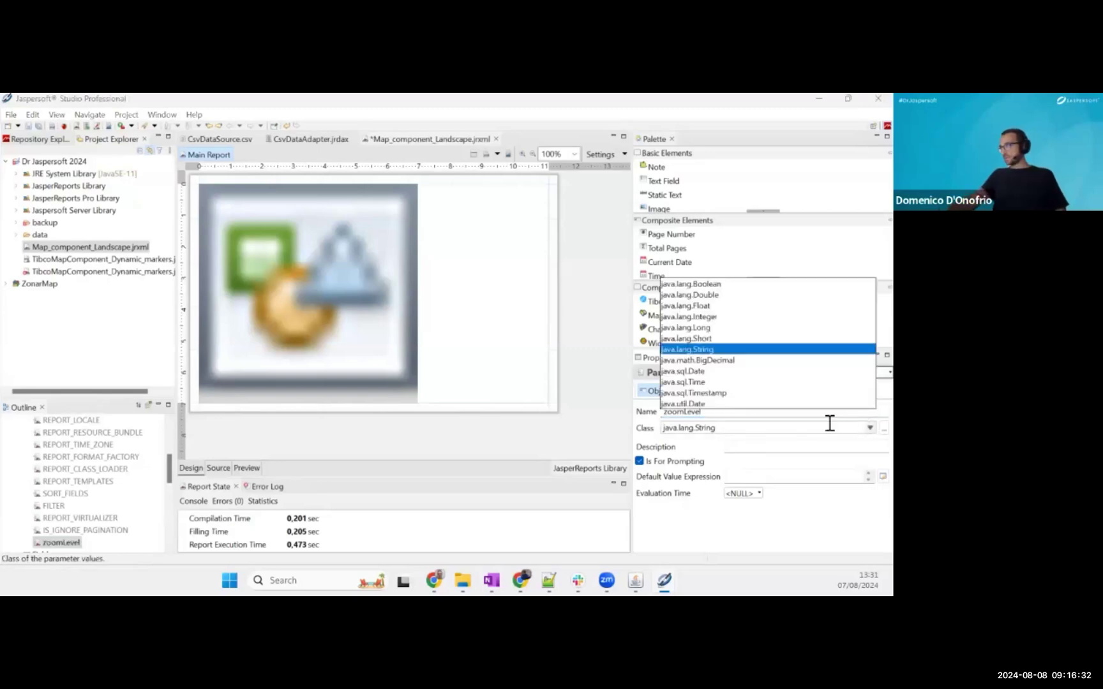
pyautogui.click(721, 318)
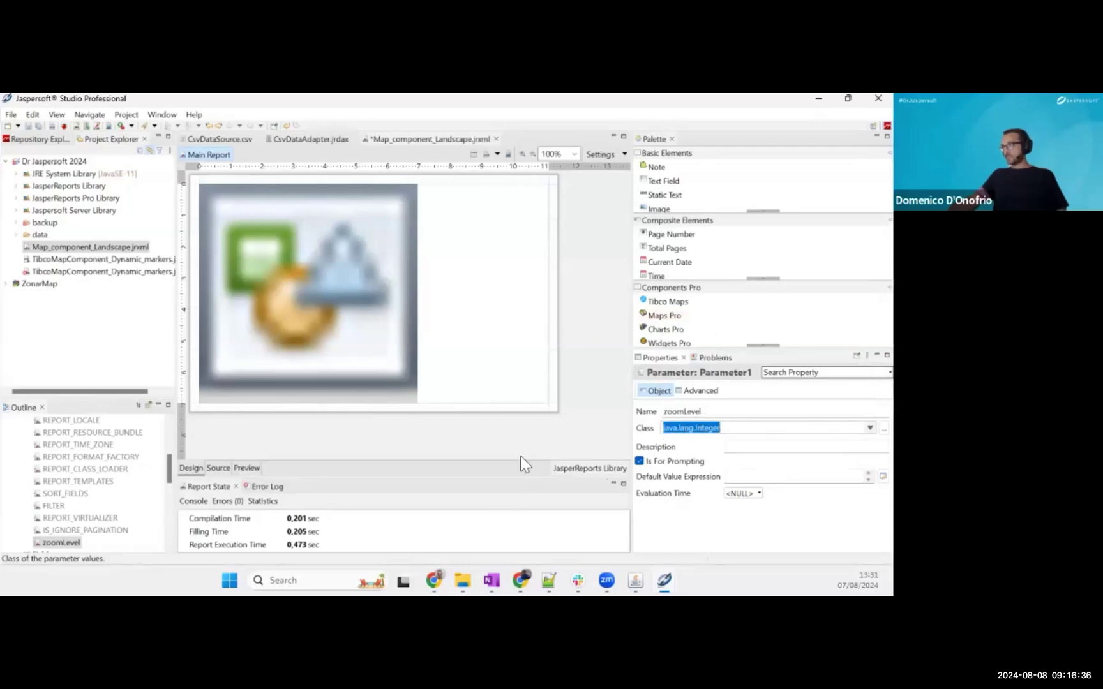
# - Set the Map element's Zoom expression to the parameter $P{zoomLevel}
pyautogui.click(369, 359)
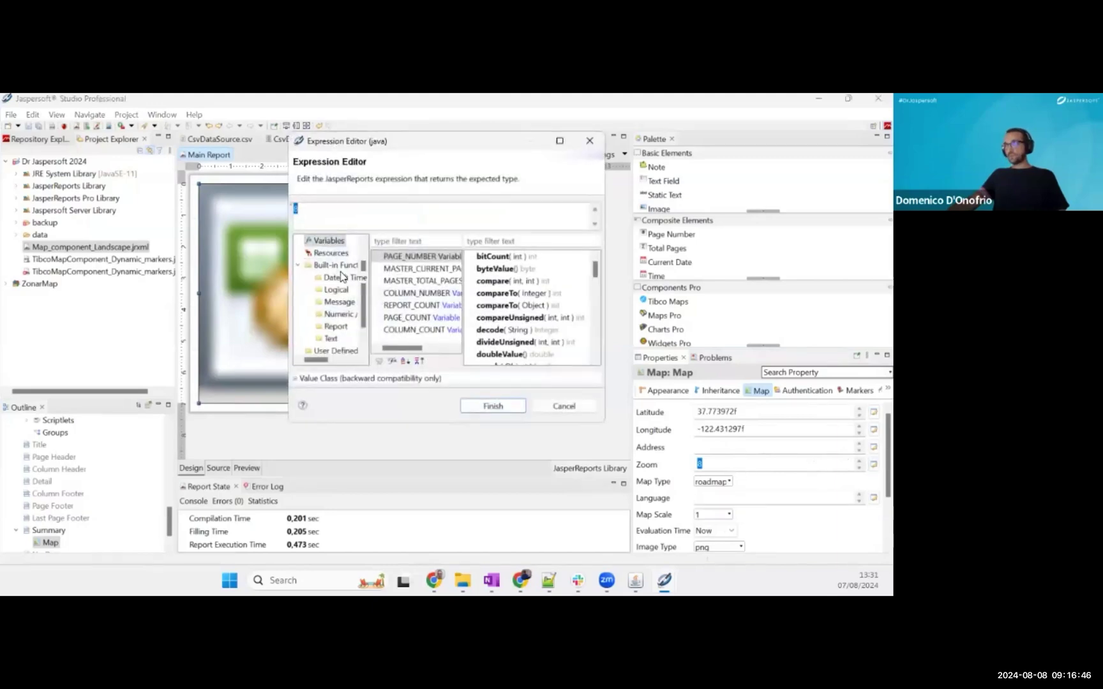
pyautogui.scroll(1, 340, 268)
pyautogui.click(335, 243)
pyautogui.scroll(-2, 415, 300)
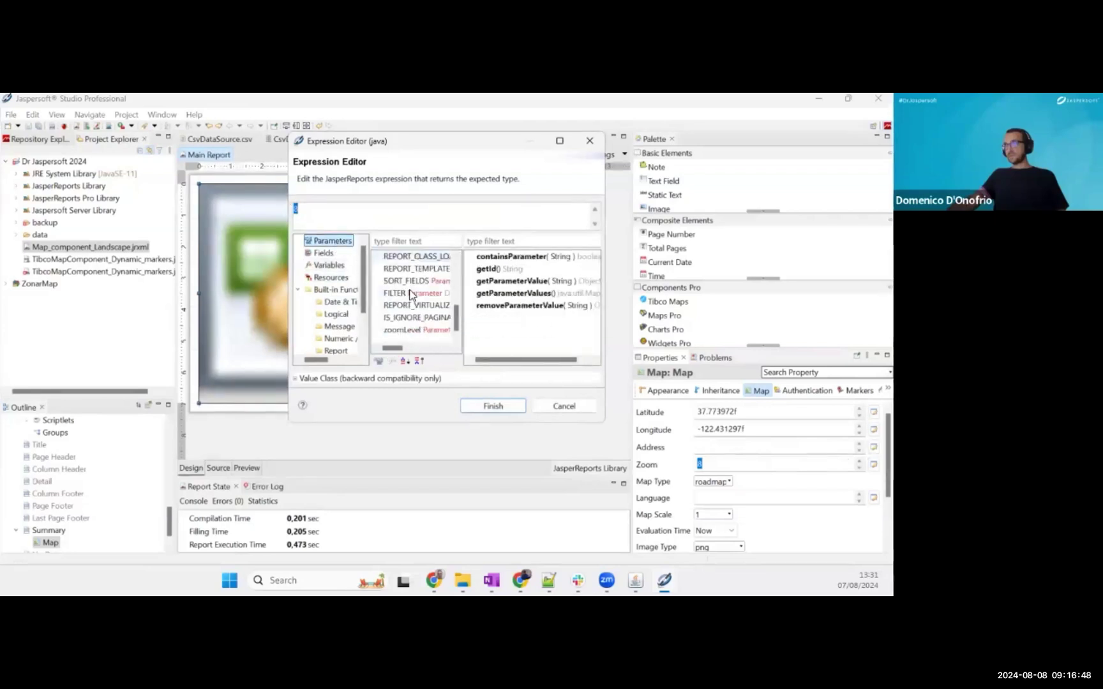
pyautogui.doubleClick(418, 329)
pyautogui.click(508, 404)
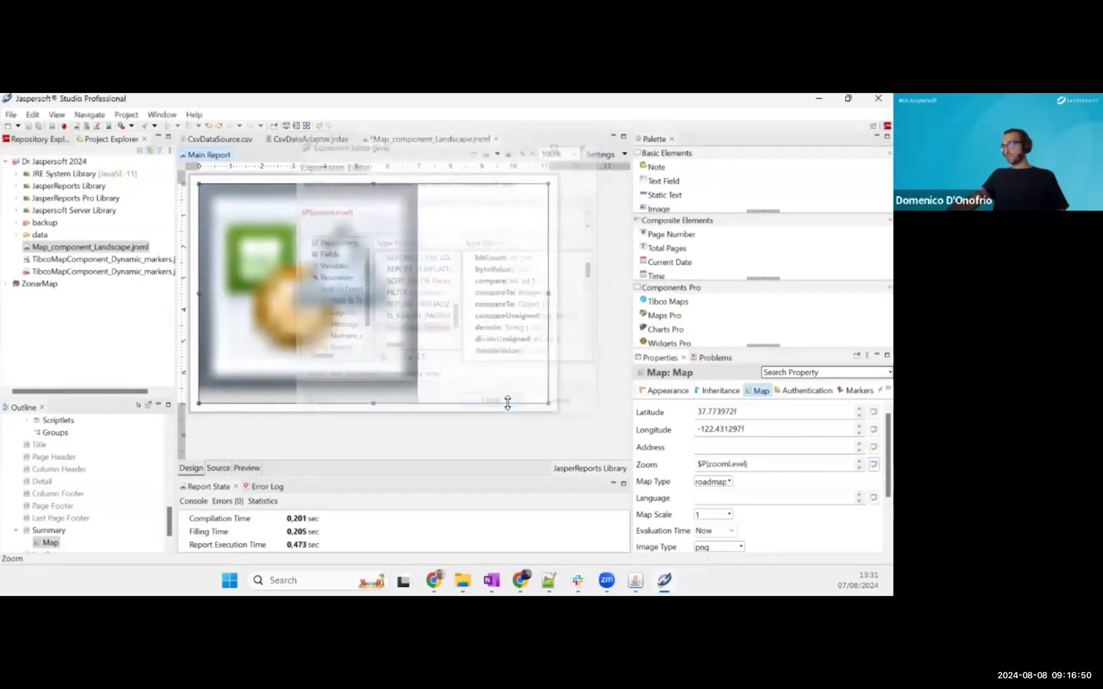
# - Preview the report with the zoomLevel input parameter set to 11 and widen the preview area
pyautogui.click(255, 469)
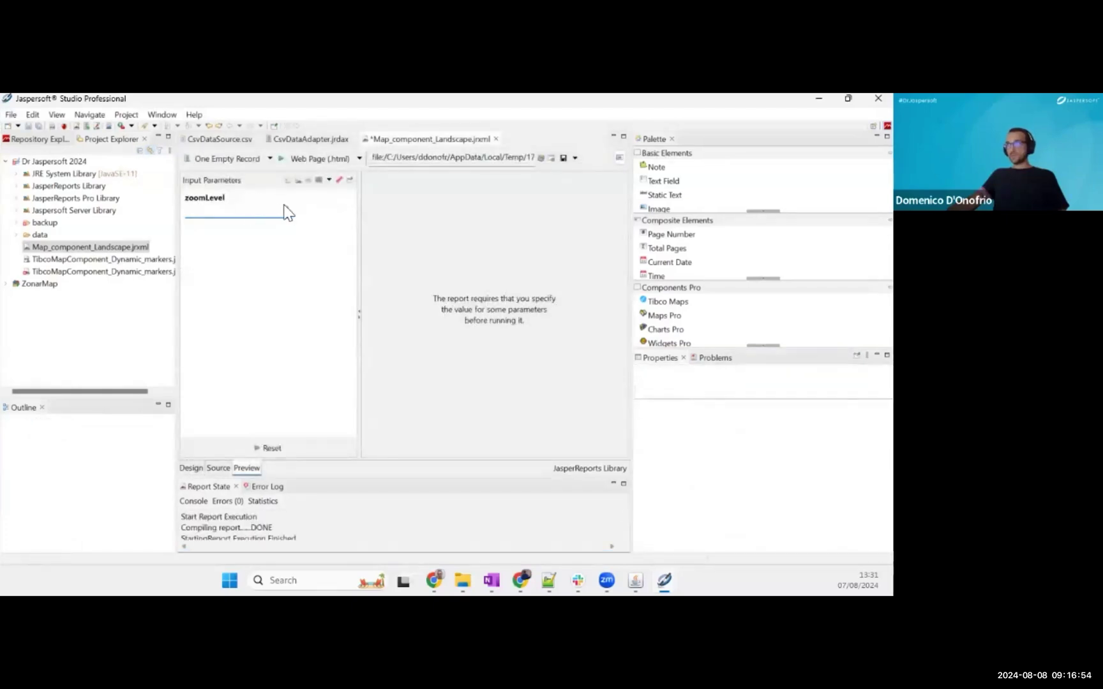
pyautogui.write('1')
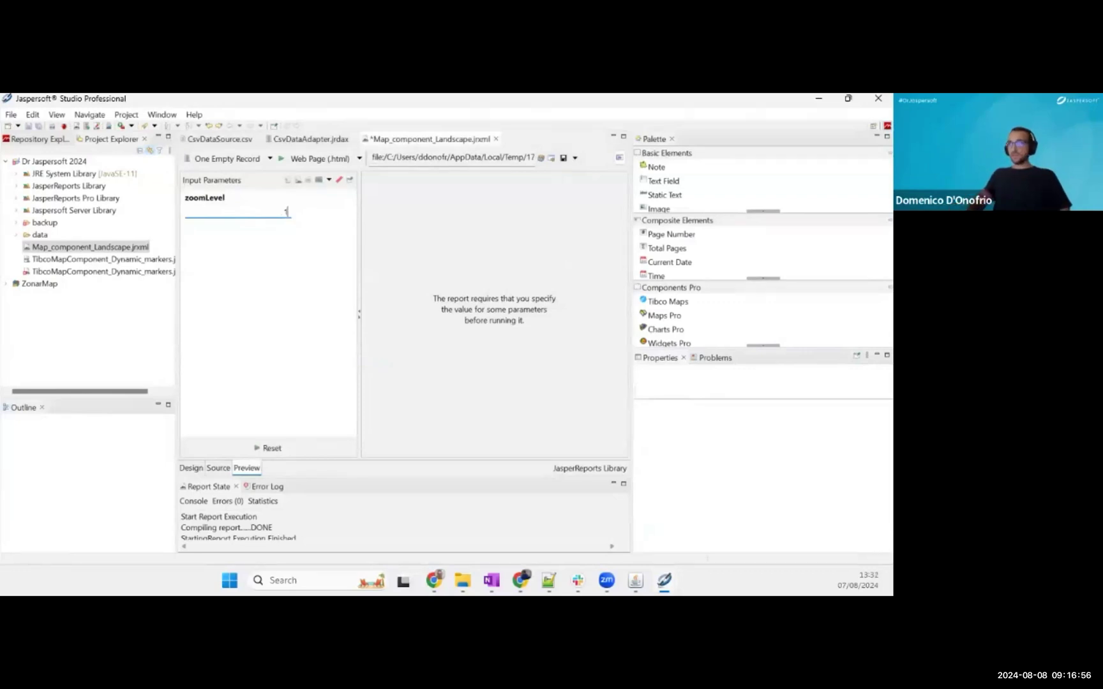
pyautogui.write('1')
pyautogui.press('Return')
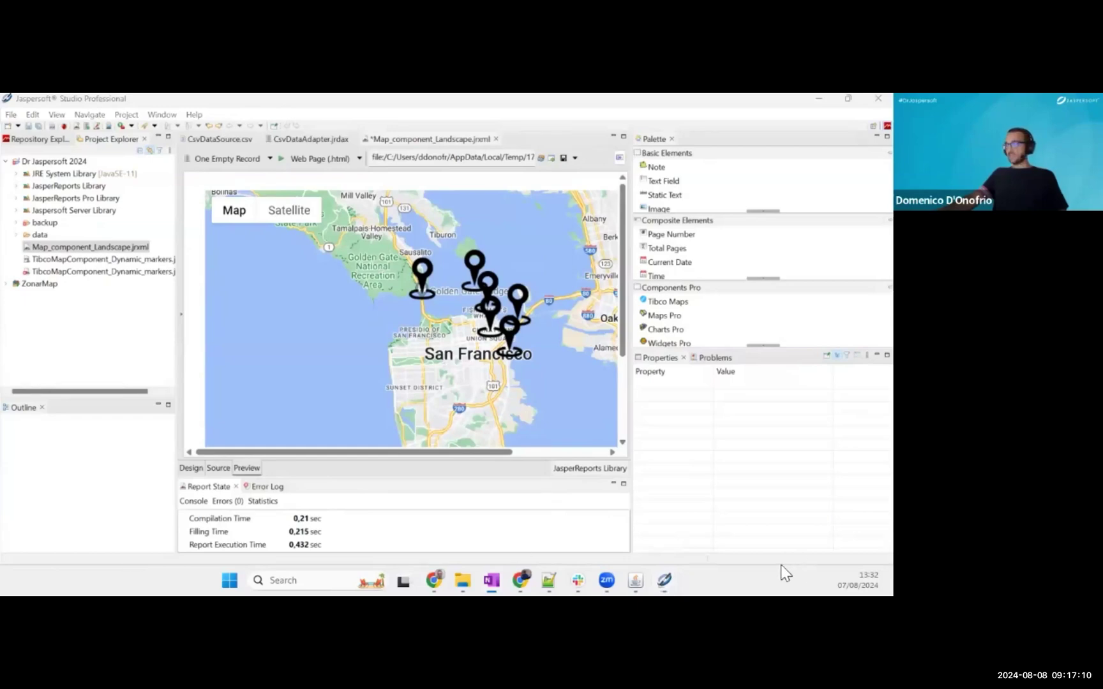
pyautogui.moveTo(630, 391); pyautogui.dragTo(683, 393)
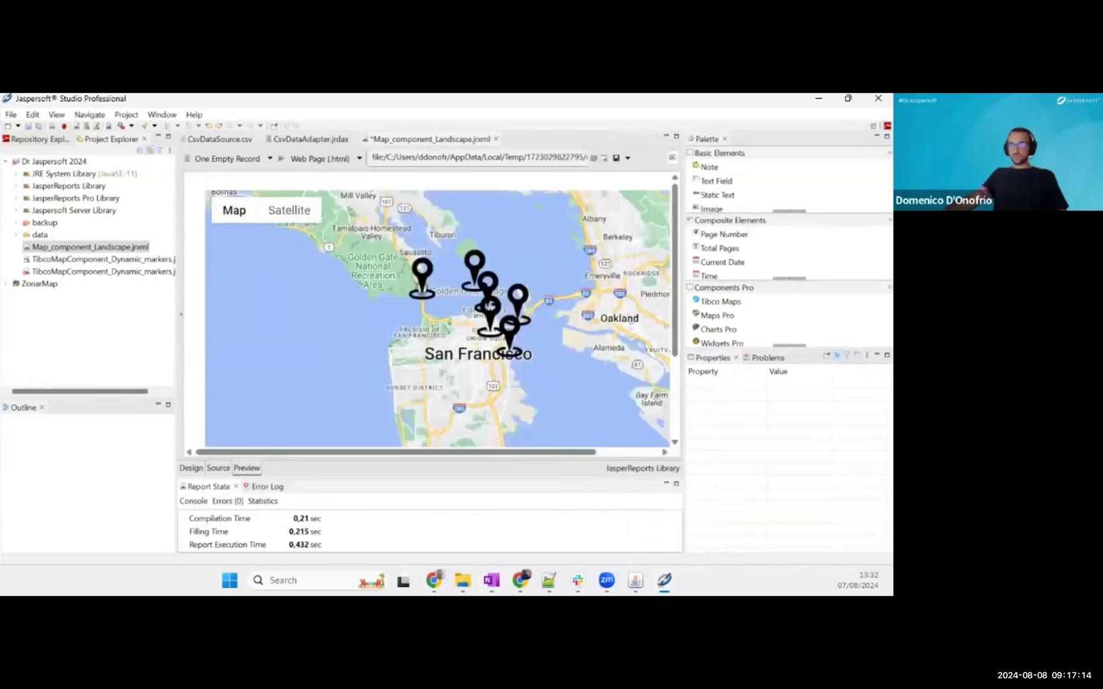
# - Return to the report design and open PathLocationDataSource.csv from the project's data folder as text to examine its path data
pyautogui.click(192, 469)
pyautogui.click(16, 241)
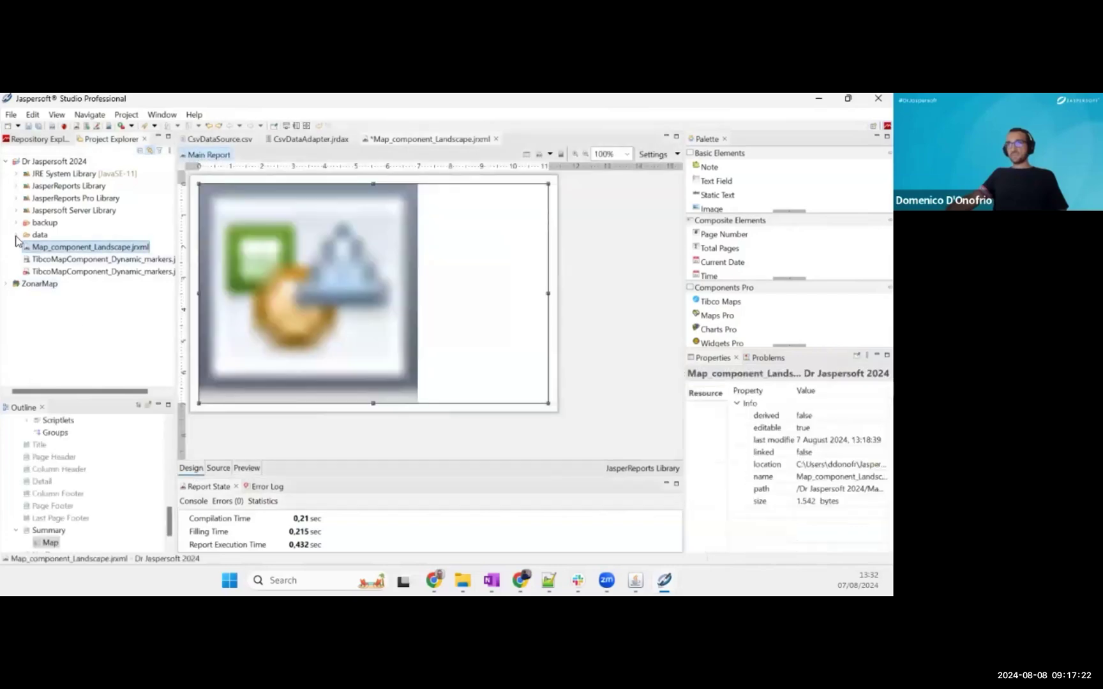
pyautogui.click(17, 235)
pyautogui.scroll(-1, 82, 287)
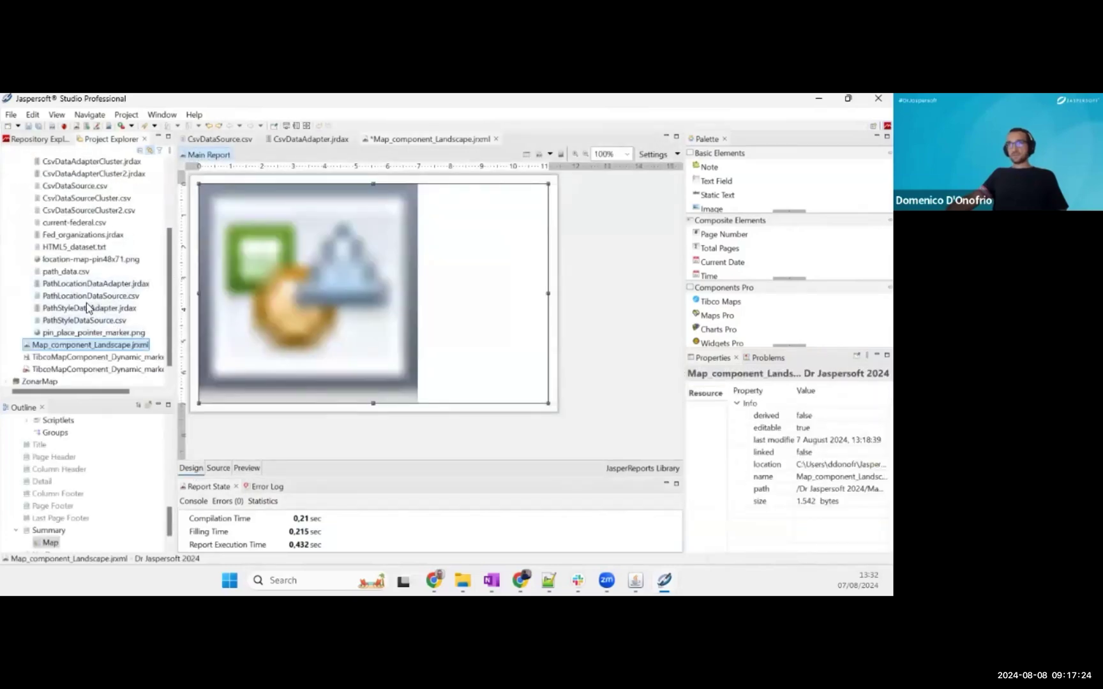
pyautogui.click(109, 297)
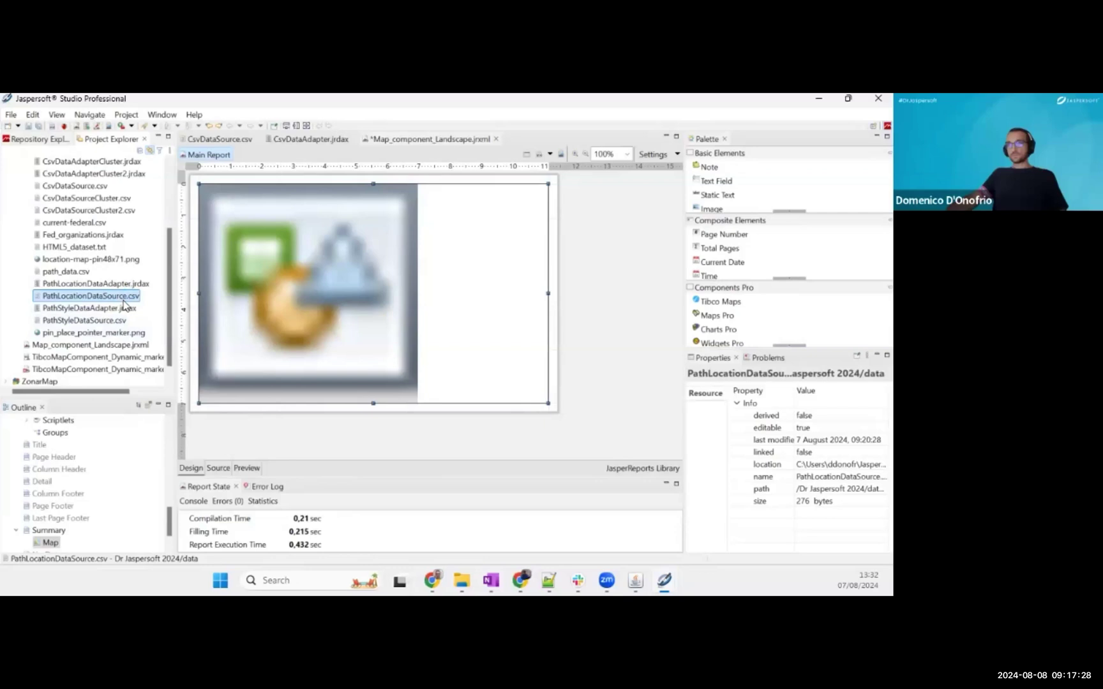
pyautogui.rightClick(117, 299)
pyautogui.moveTo(279, 304)
pyautogui.click(332, 301)
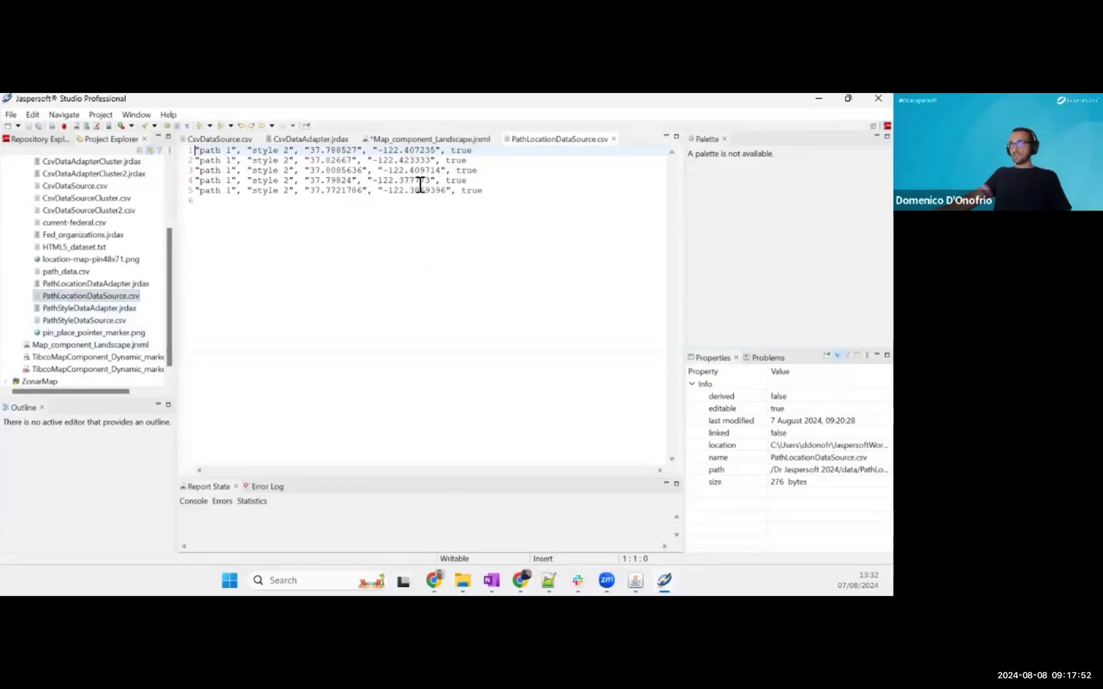
# - Return to the Map_component_Landscape report design and start a new dataset named PathDataset, created from a connection or data source
pyautogui.click(440, 142)
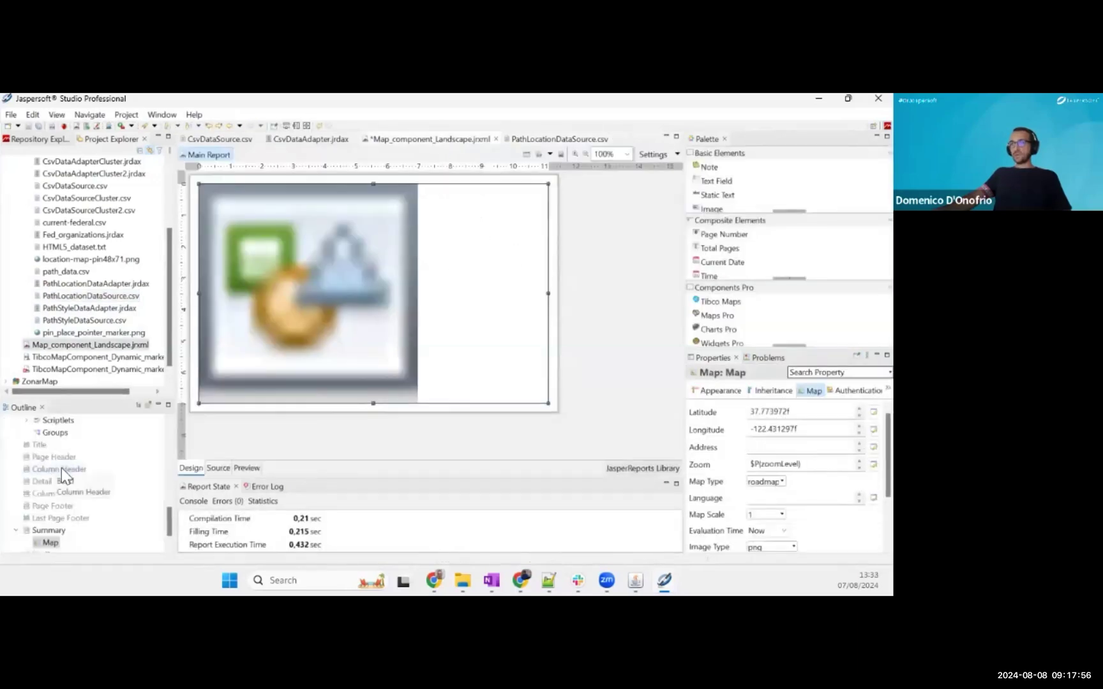
pyautogui.scroll(15, 77, 464)
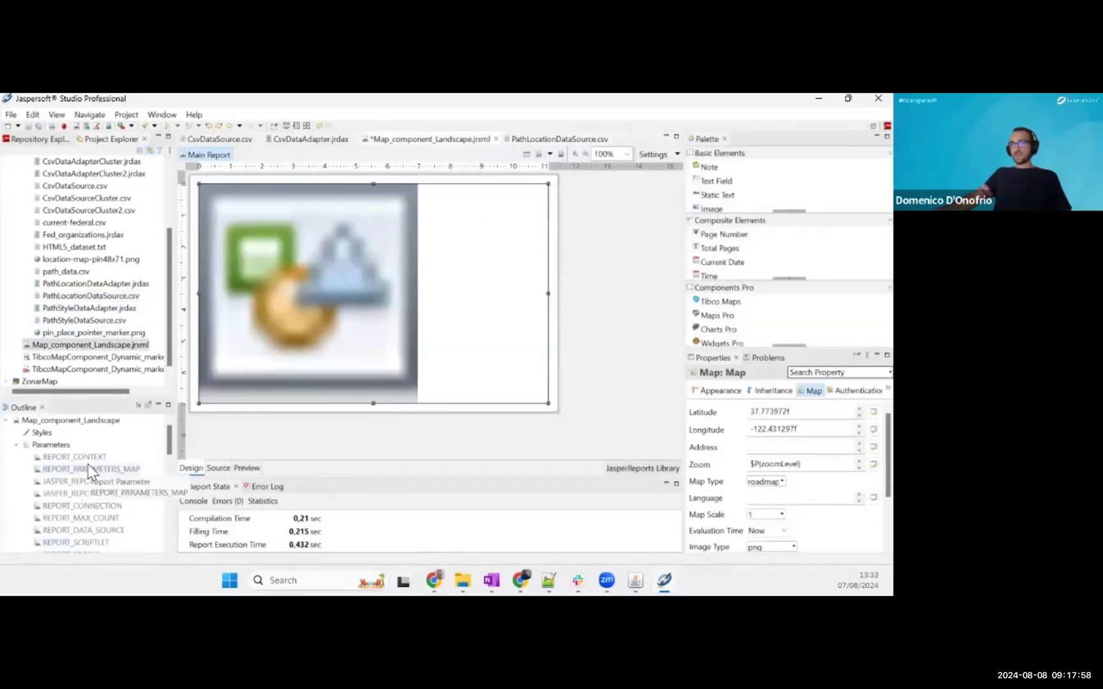
pyautogui.click(18, 445)
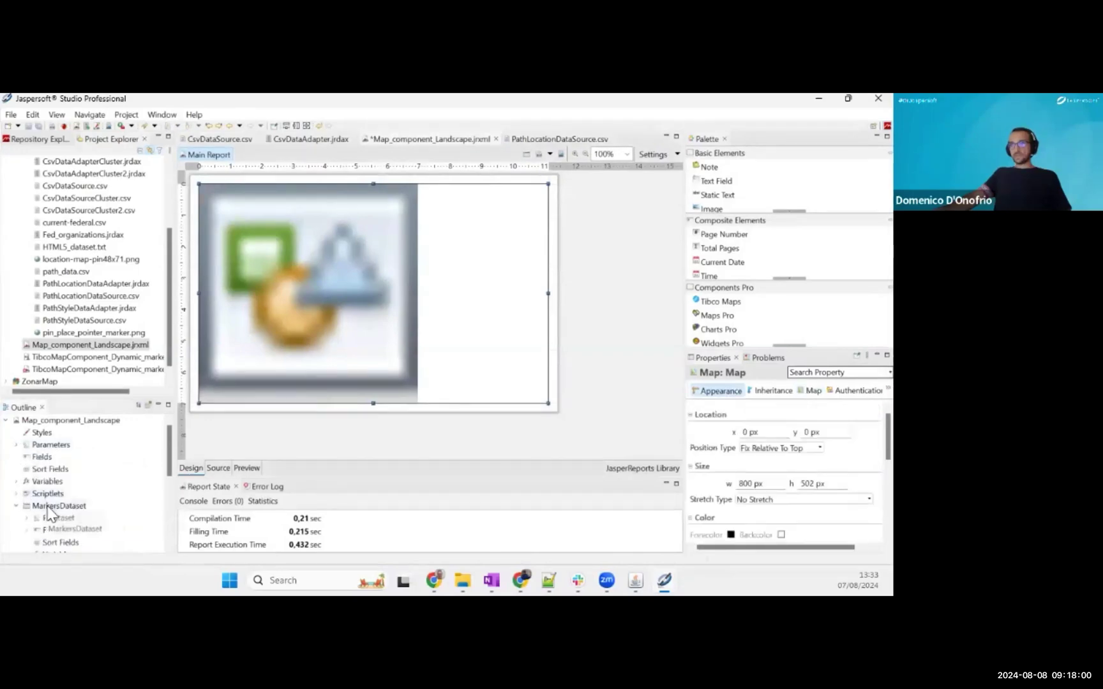
pyautogui.click(52, 506)
pyautogui.click(16, 506)
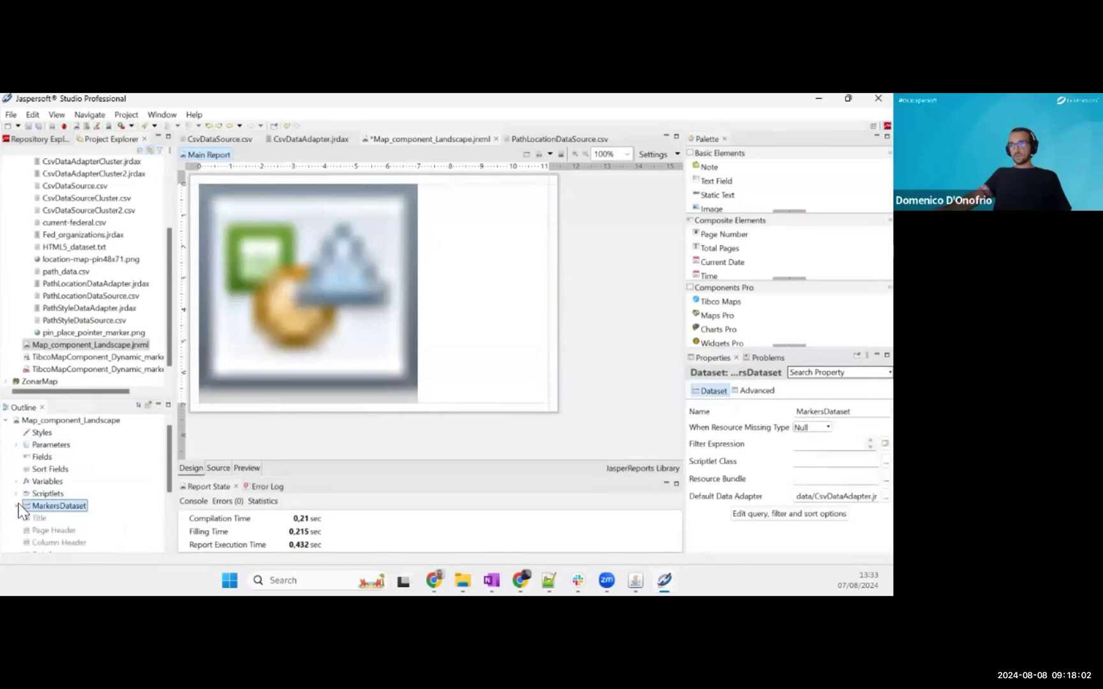
pyautogui.click(69, 425)
pyautogui.rightClick(69, 424)
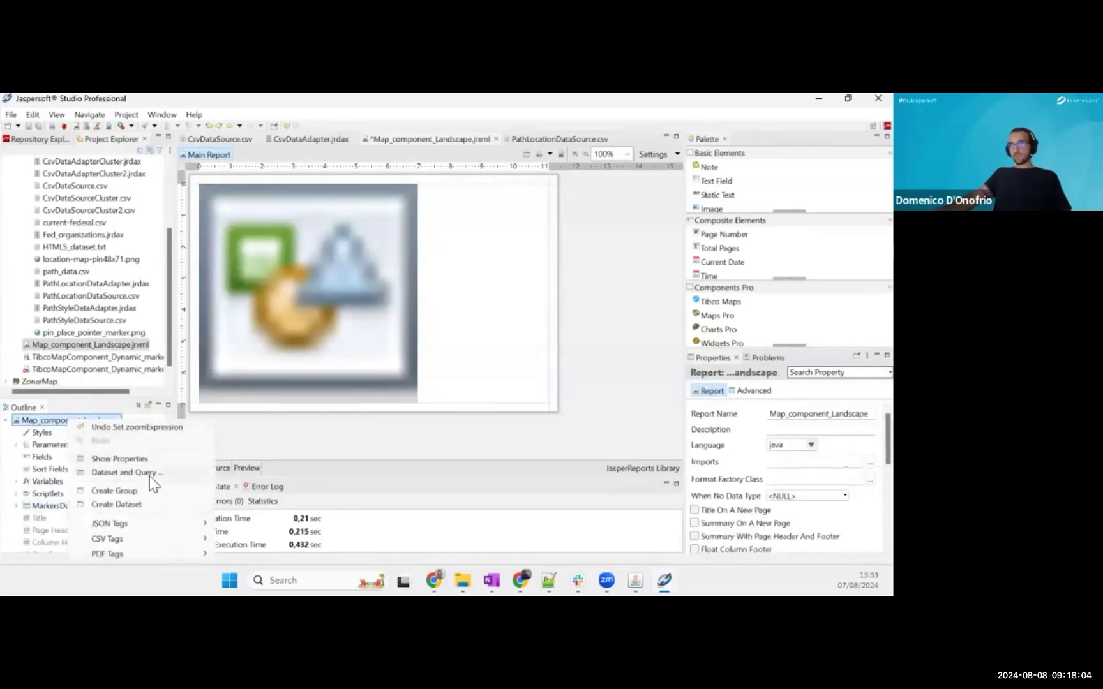
pyautogui.click(146, 504)
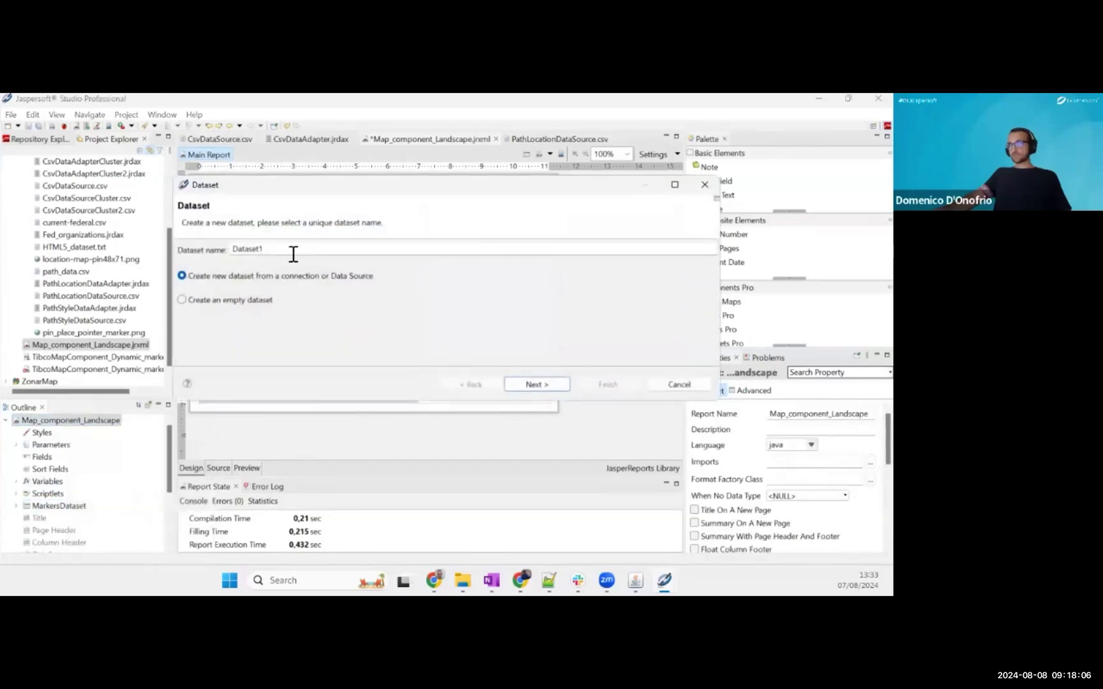
pyautogui.press('BackSpace')
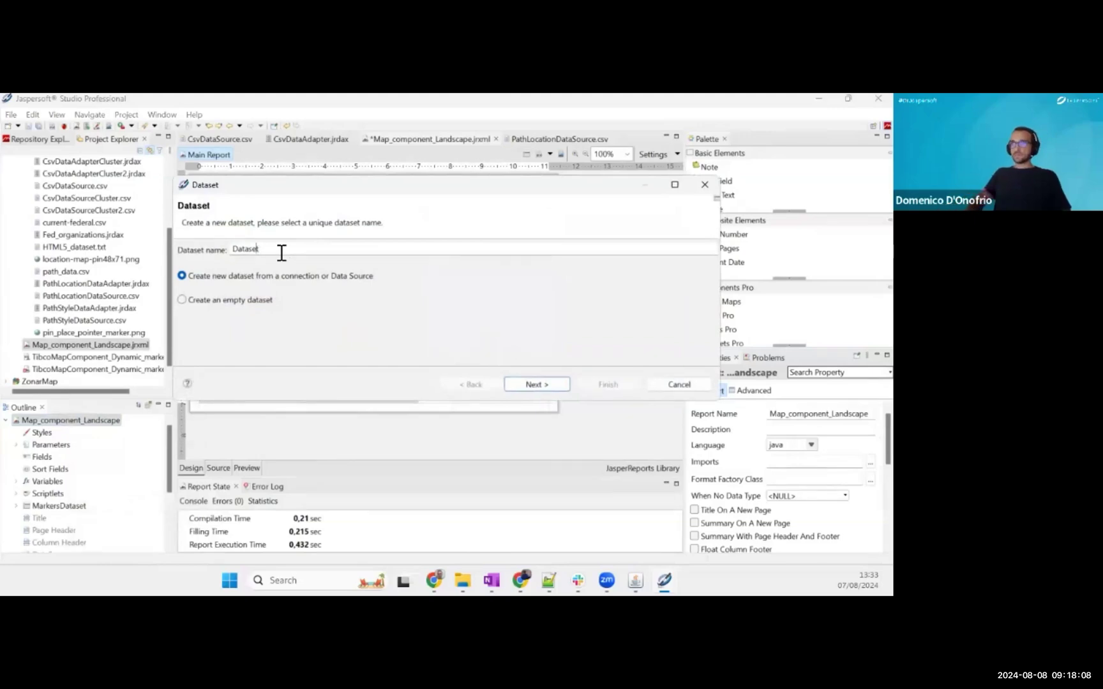
pyautogui.click(232, 249)
pyautogui.write('Path')
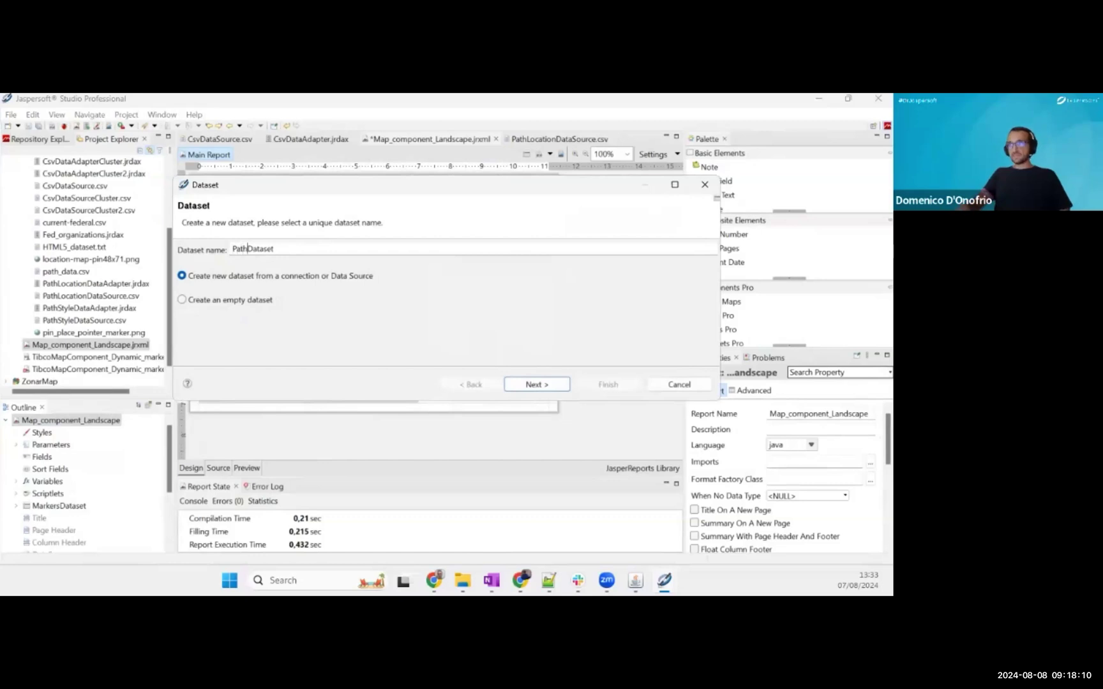
# - Base the new dataset on the data\PathLocationDataAdapter.jrdax CSV adapter, include all its fields and finish it without grouping
pyautogui.click(554, 386)
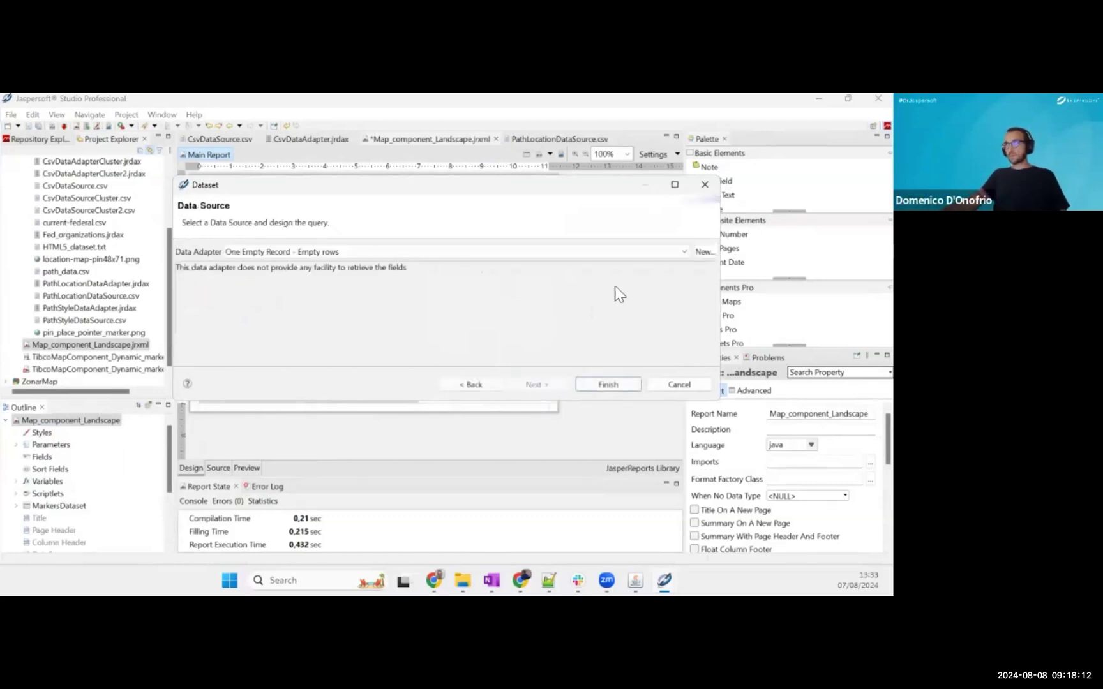
pyautogui.click(665, 250)
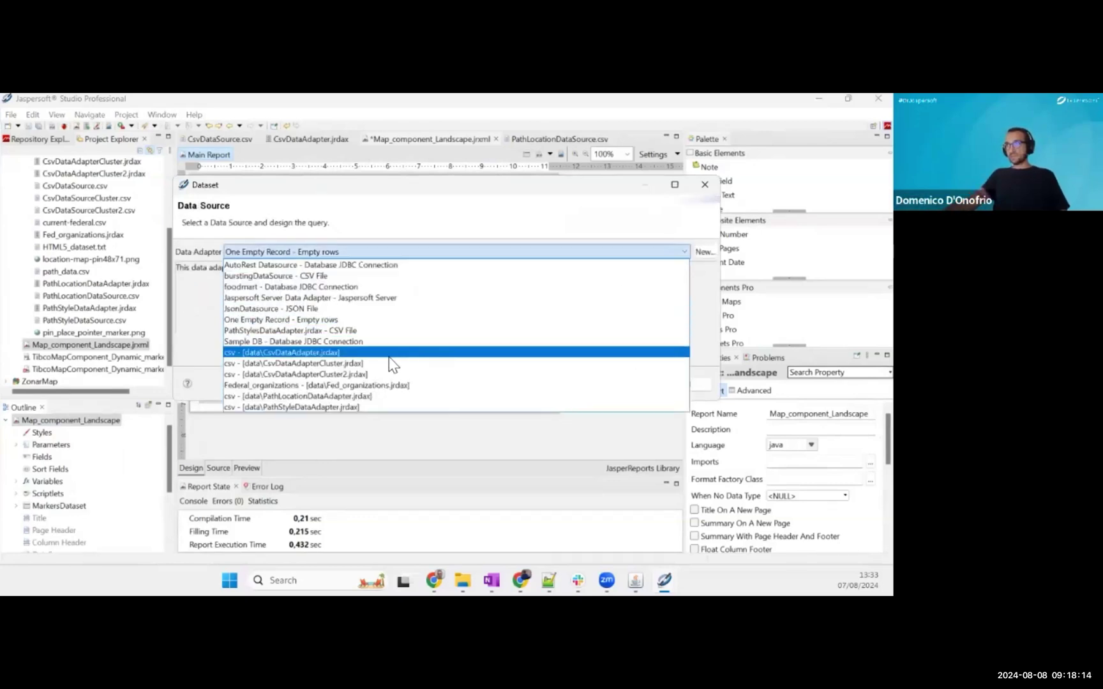
pyautogui.click(391, 397)
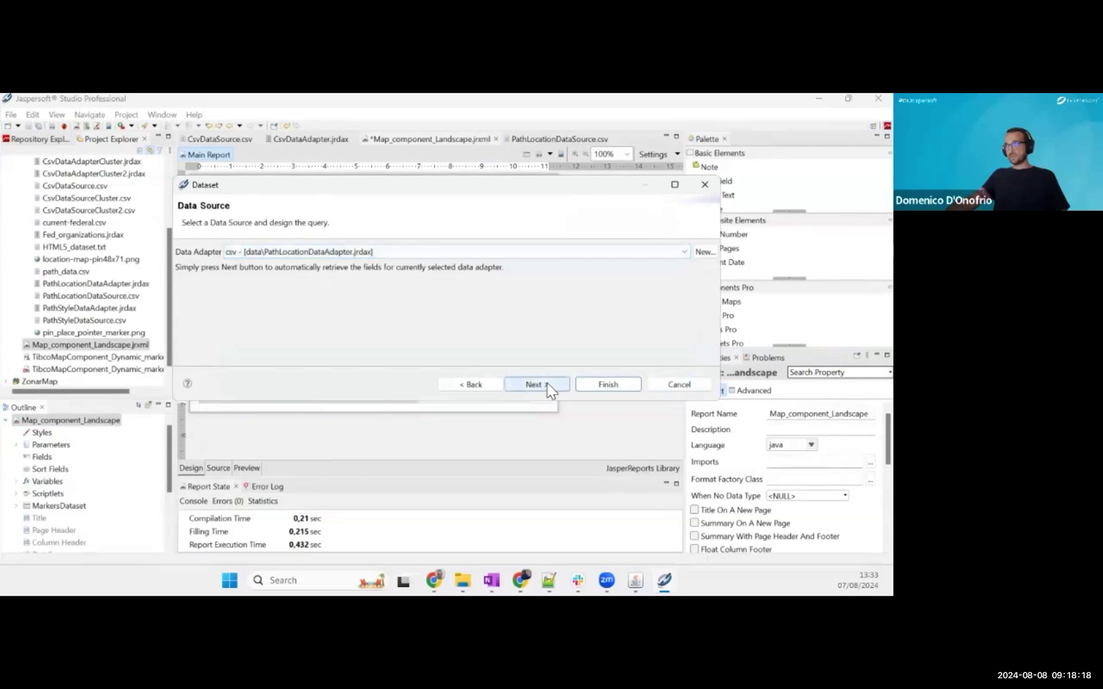
pyautogui.click(547, 384)
pyautogui.click(437, 271)
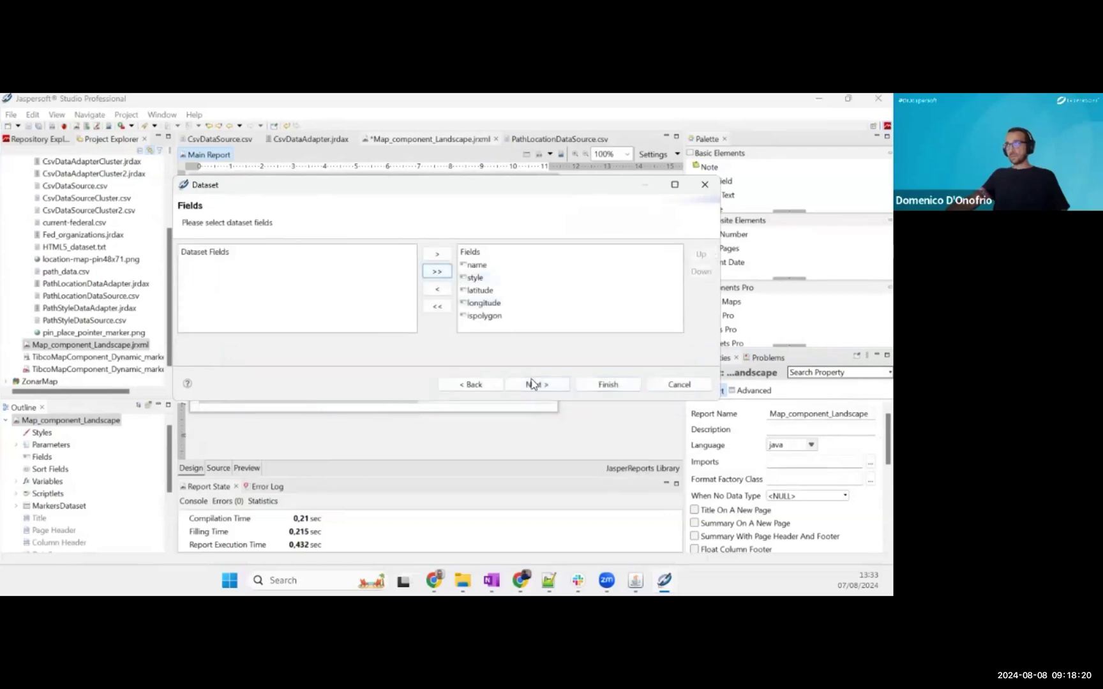
pyautogui.click(537, 384)
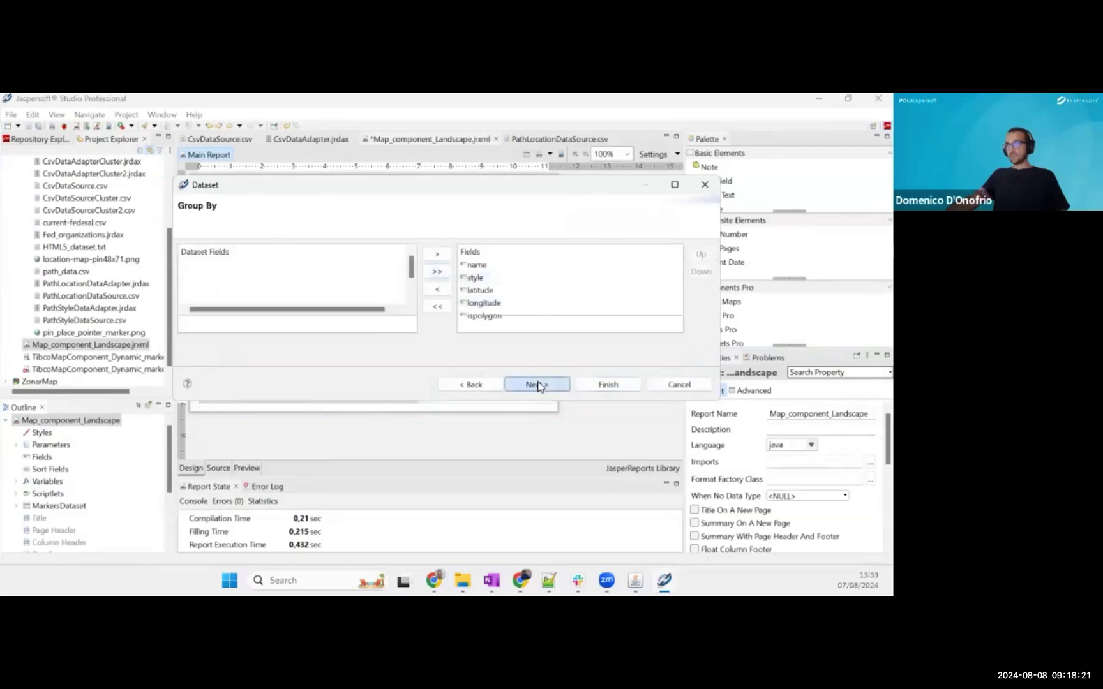
pyautogui.click(606, 386)
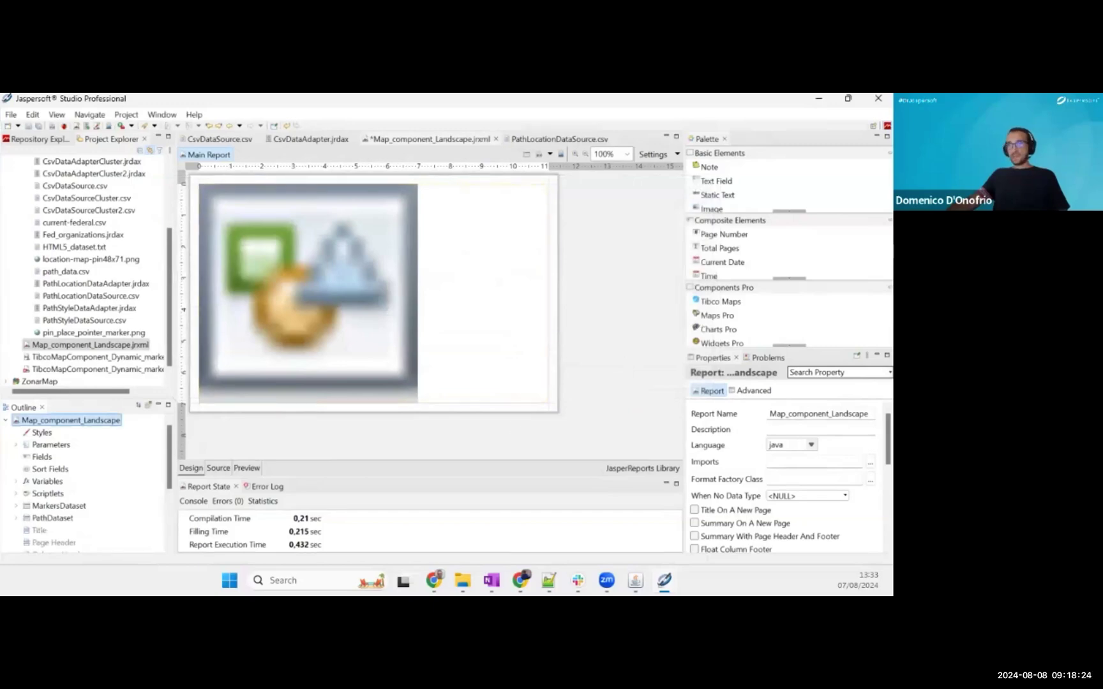
# - Open the path configuration of the Map element and assign PathDataset as the sub dataset for its paths
pyautogui.click(538, 337)
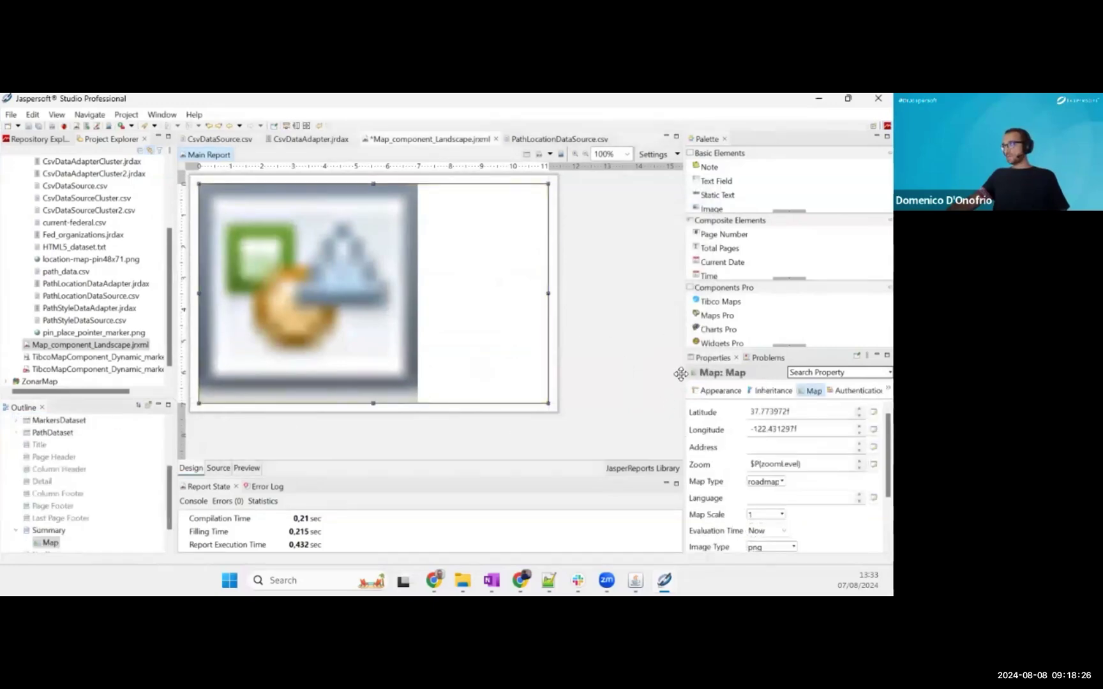
pyautogui.moveTo(686, 372); pyautogui.dragTo(570, 383)
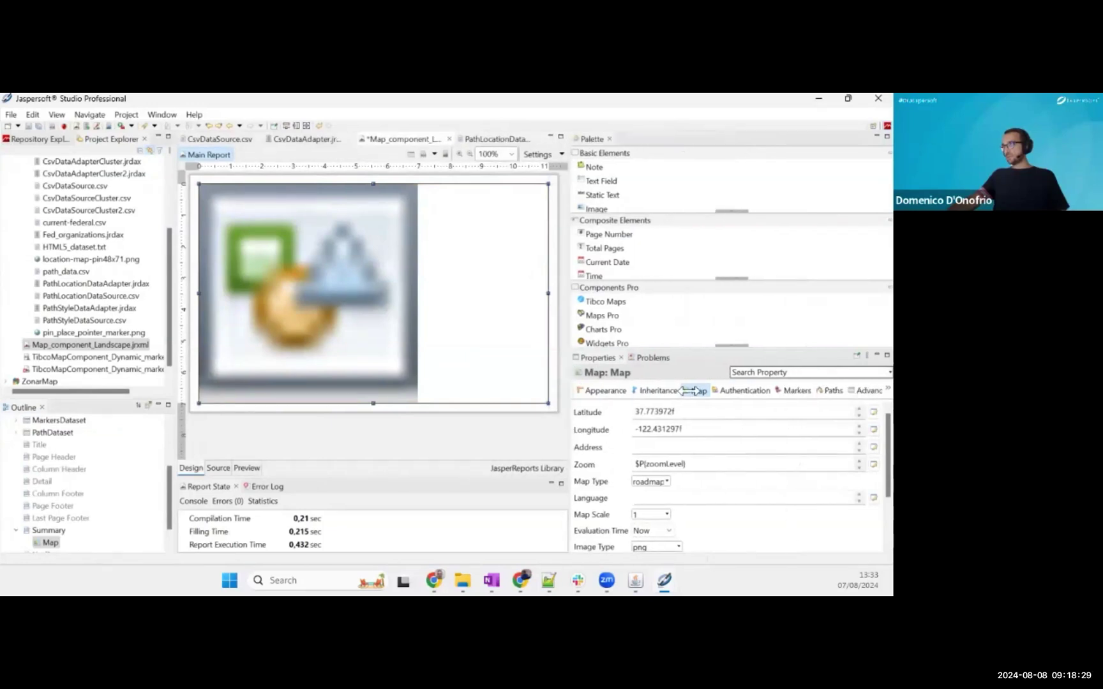
pyautogui.click(830, 391)
pyautogui.click(864, 430)
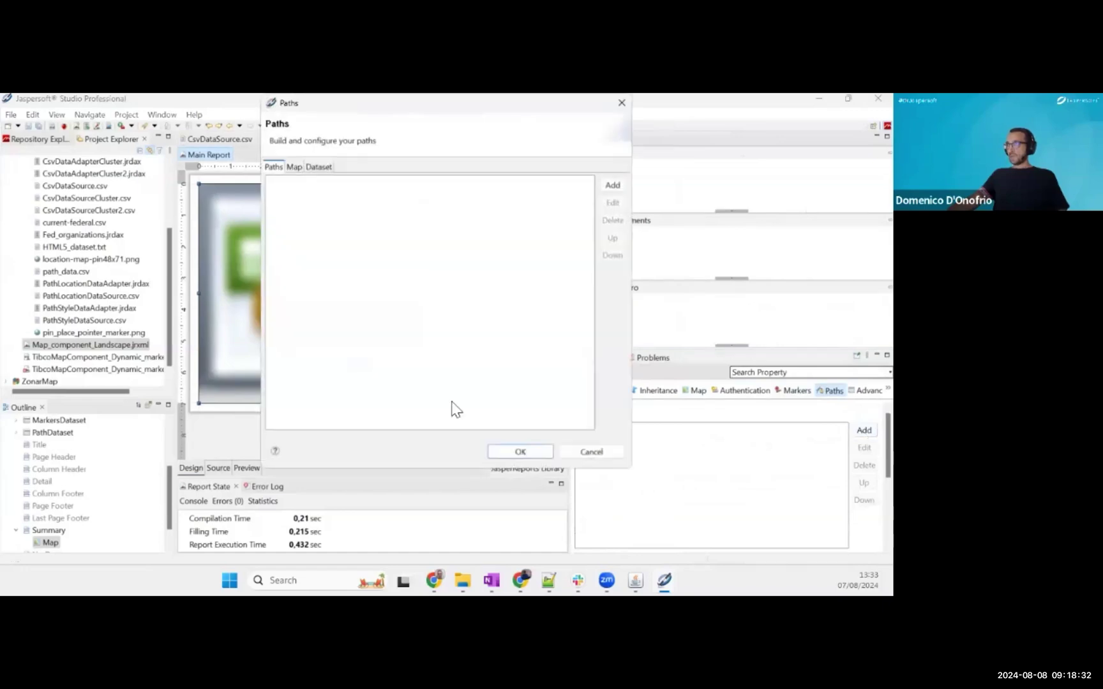
pyautogui.click(316, 167)
pyautogui.click(310, 180)
pyautogui.click(475, 304)
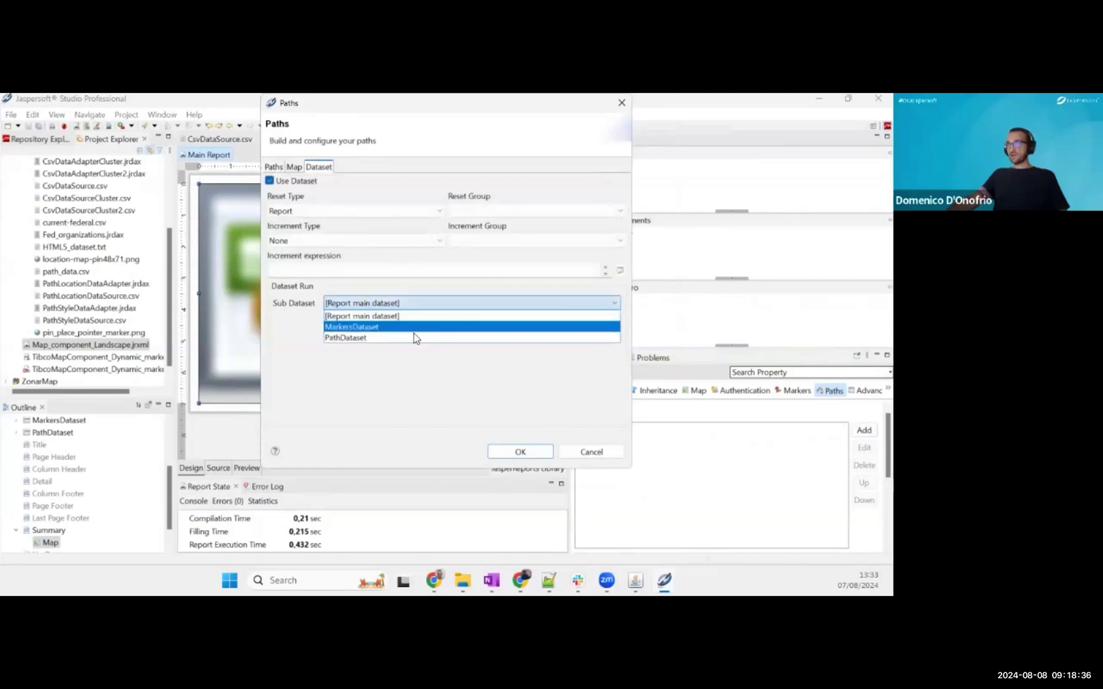
pyautogui.click(415, 338)
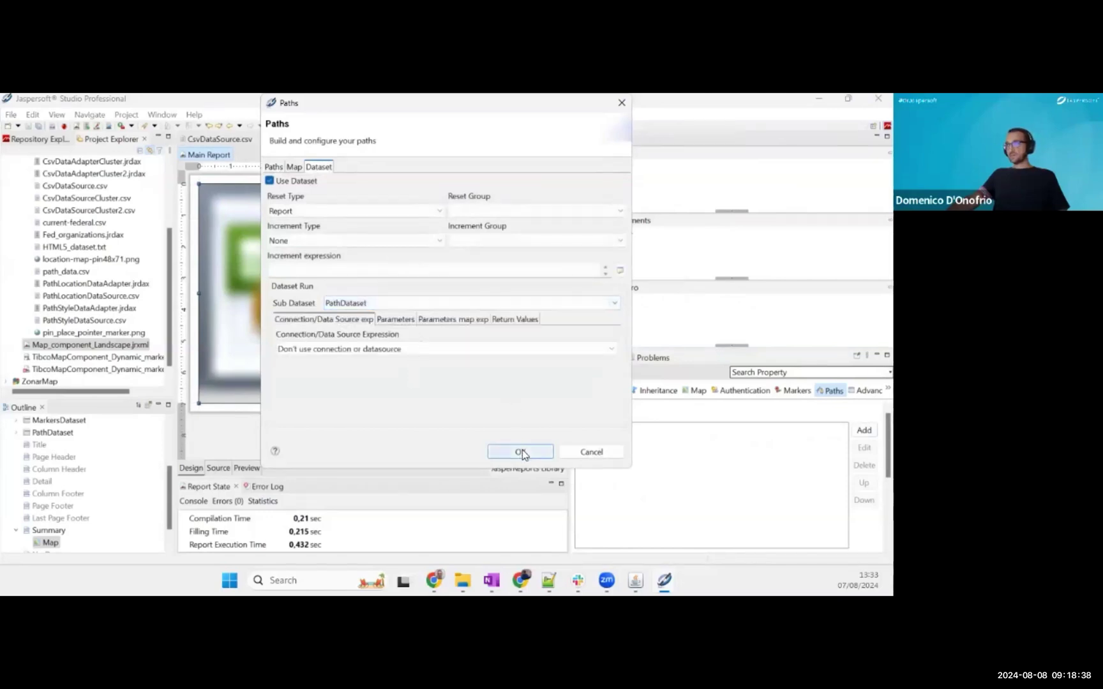
# - Add a path to the map and set its Path Name to the expression $F{name}
pyautogui.click(274, 166)
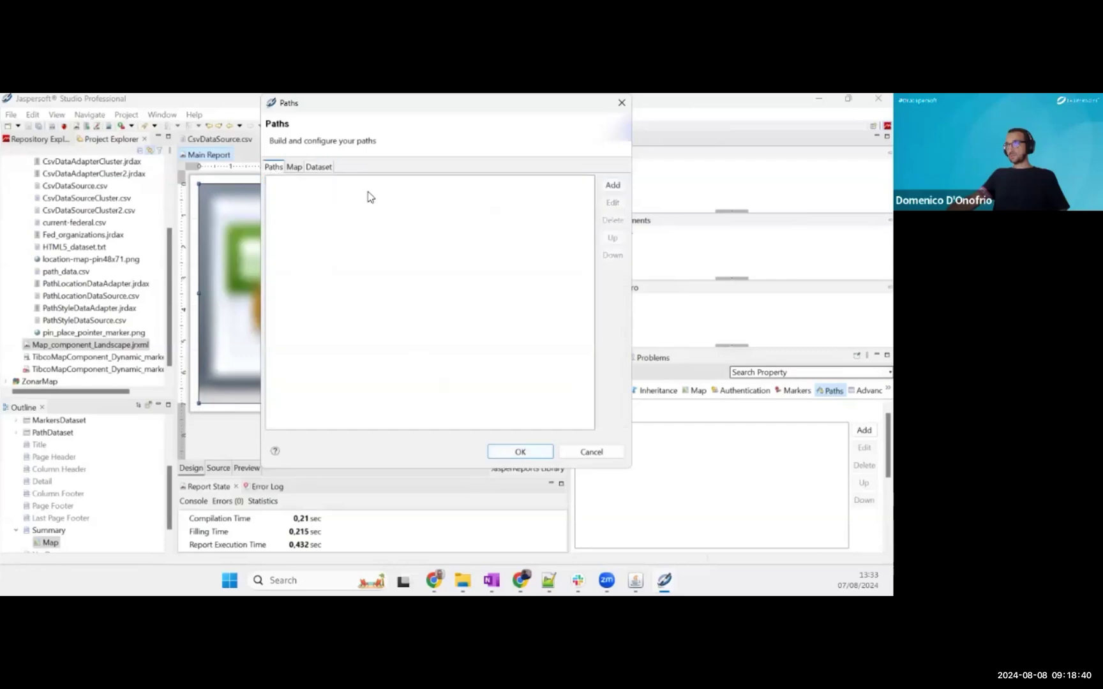
pyautogui.click(612, 185)
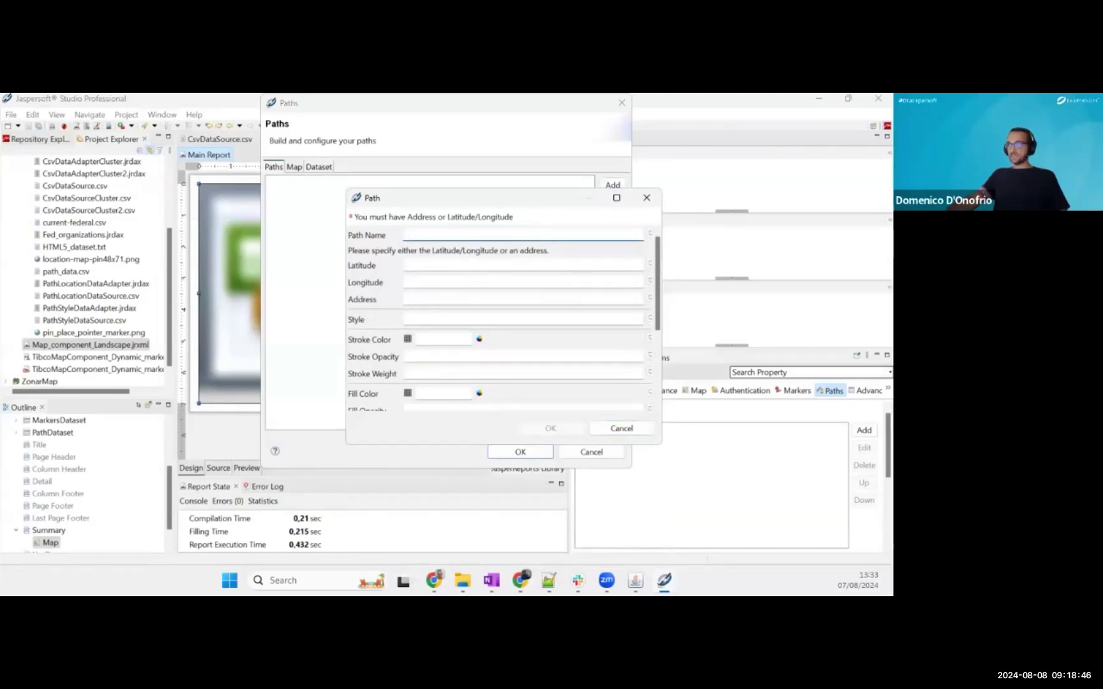
pyautogui.click(652, 234)
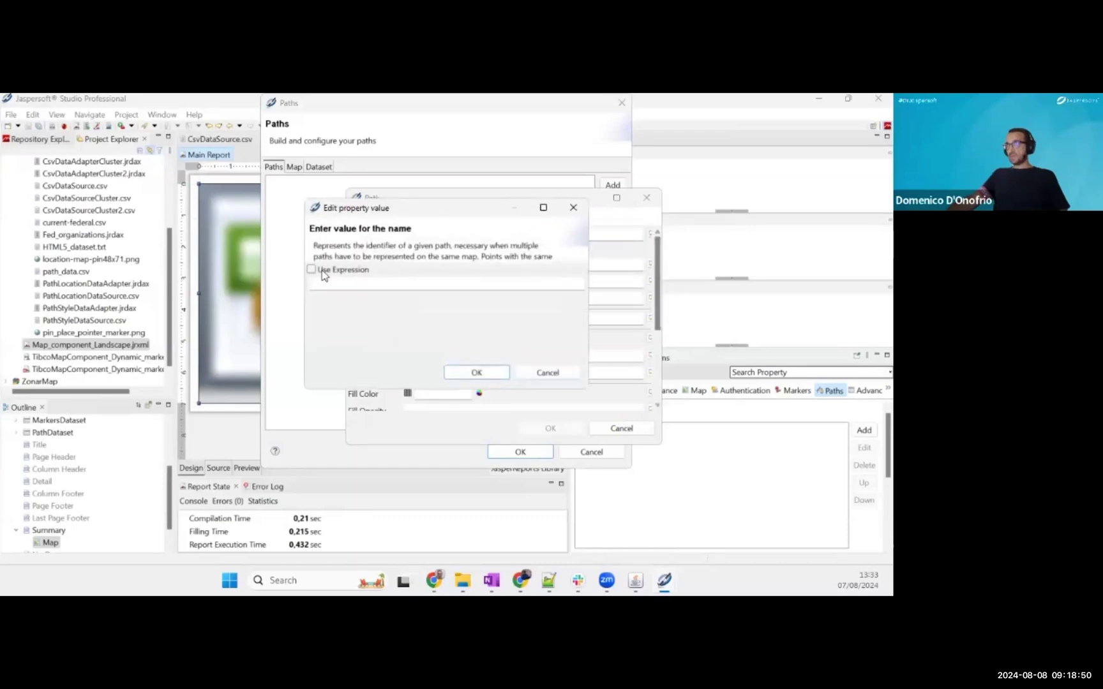
pyautogui.click(582, 281)
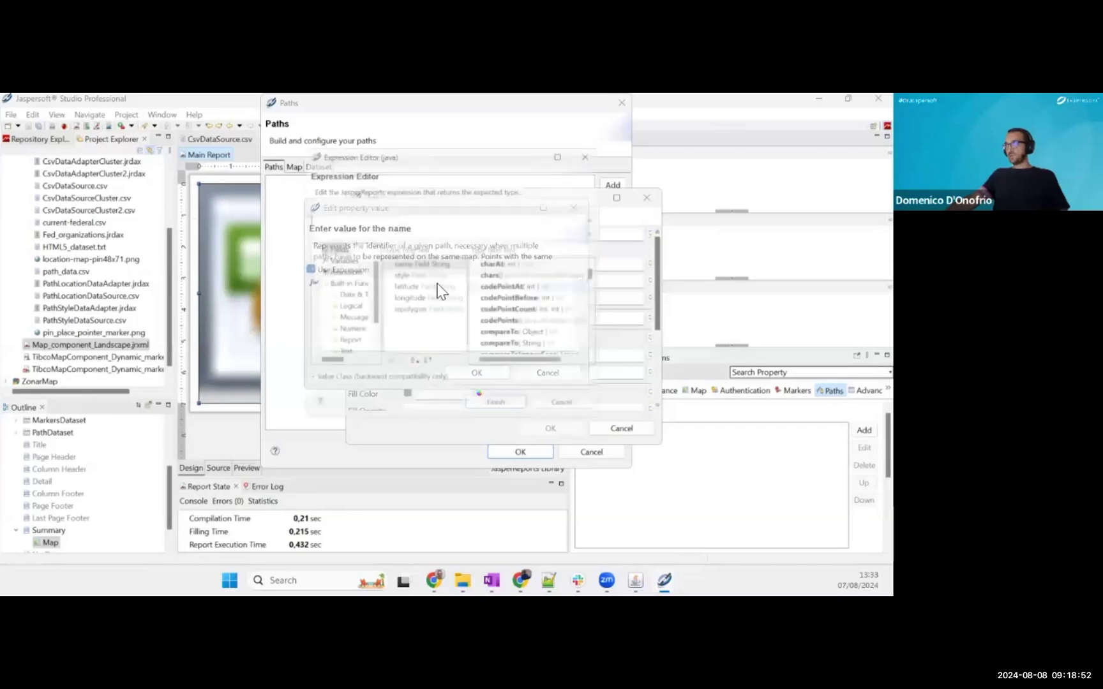
pyautogui.doubleClick(415, 257)
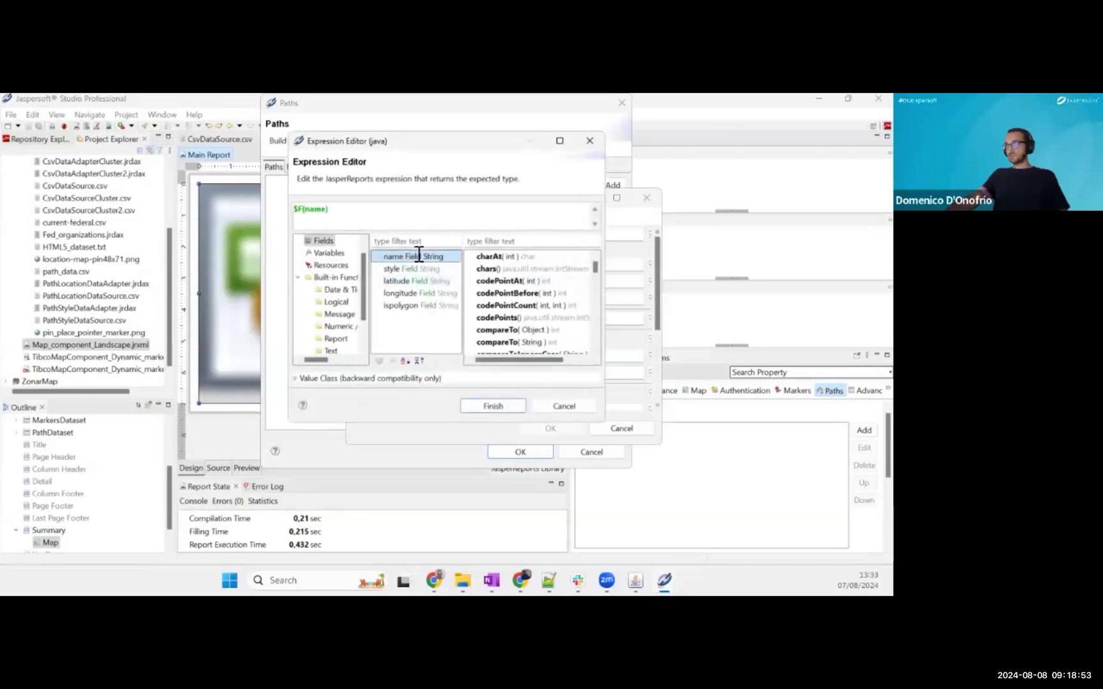
pyautogui.click(495, 404)
pyautogui.click(487, 373)
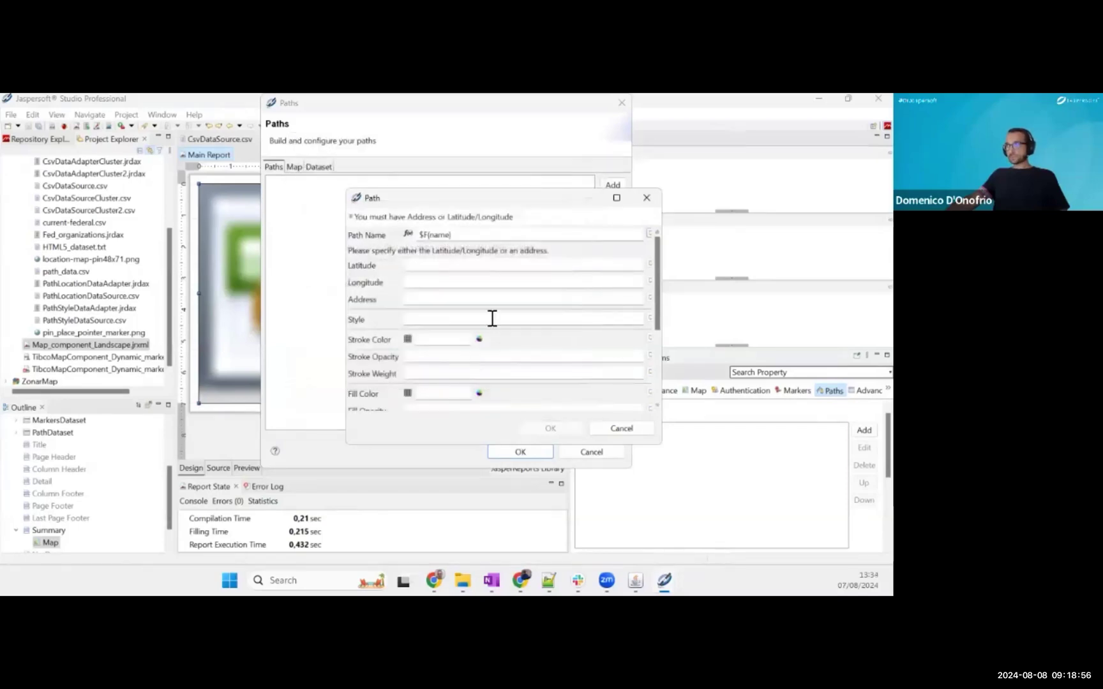
# - Set the path's Latitude to the expression $F{latitude}
pyautogui.click(435, 266)
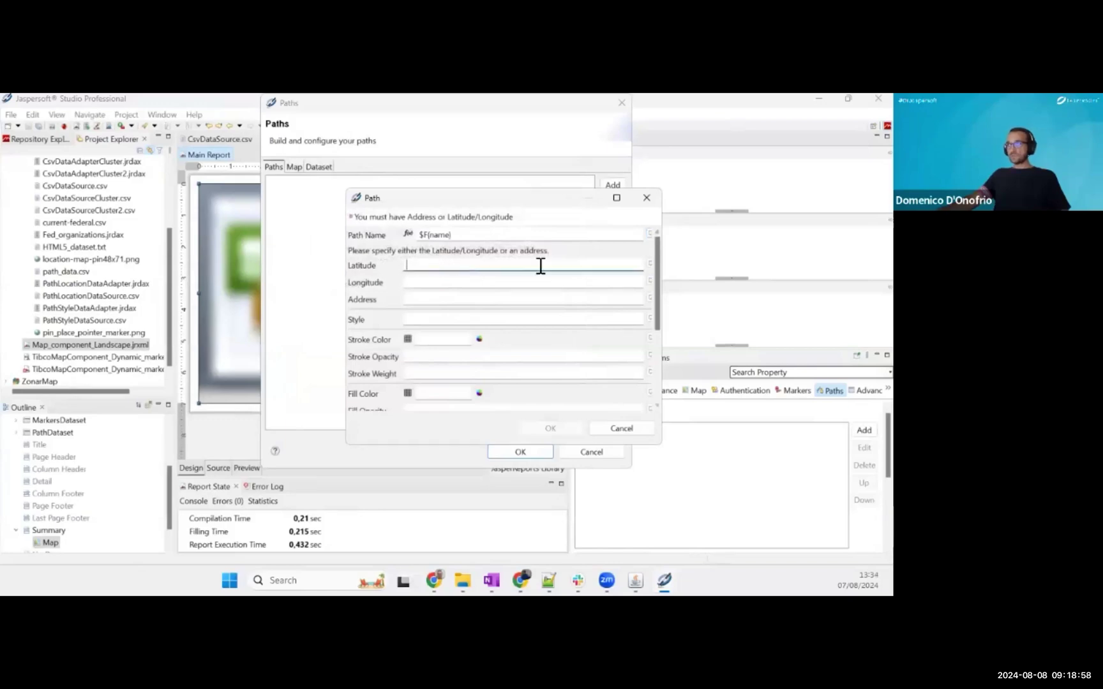
pyautogui.click(649, 267)
pyautogui.click(358, 270)
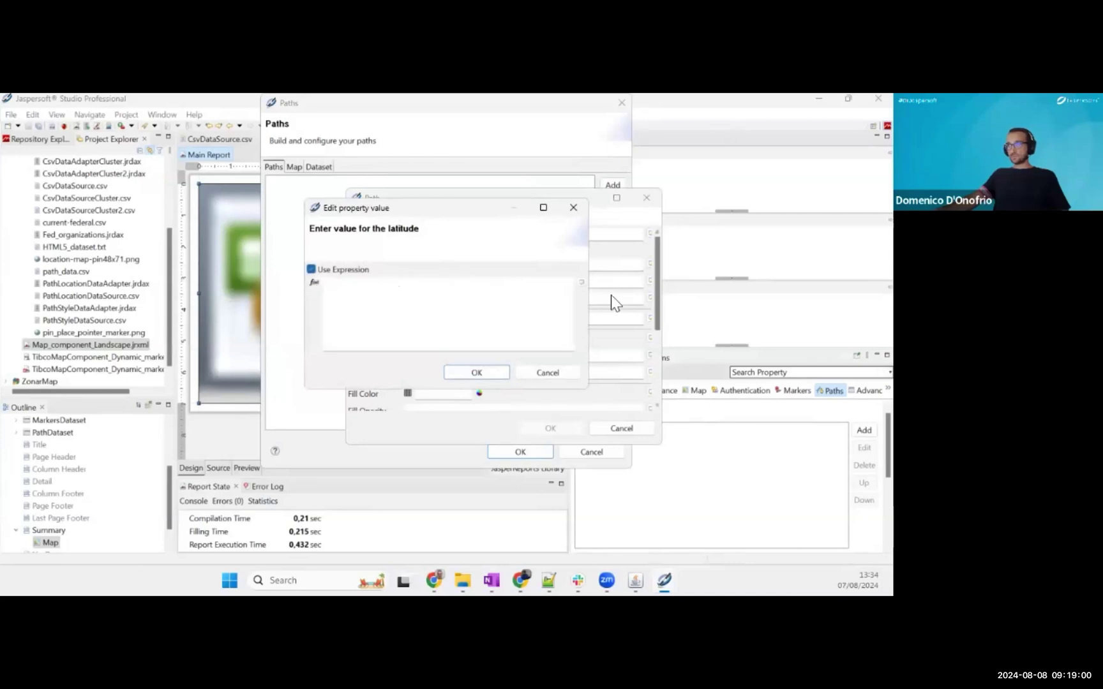
pyautogui.click(583, 283)
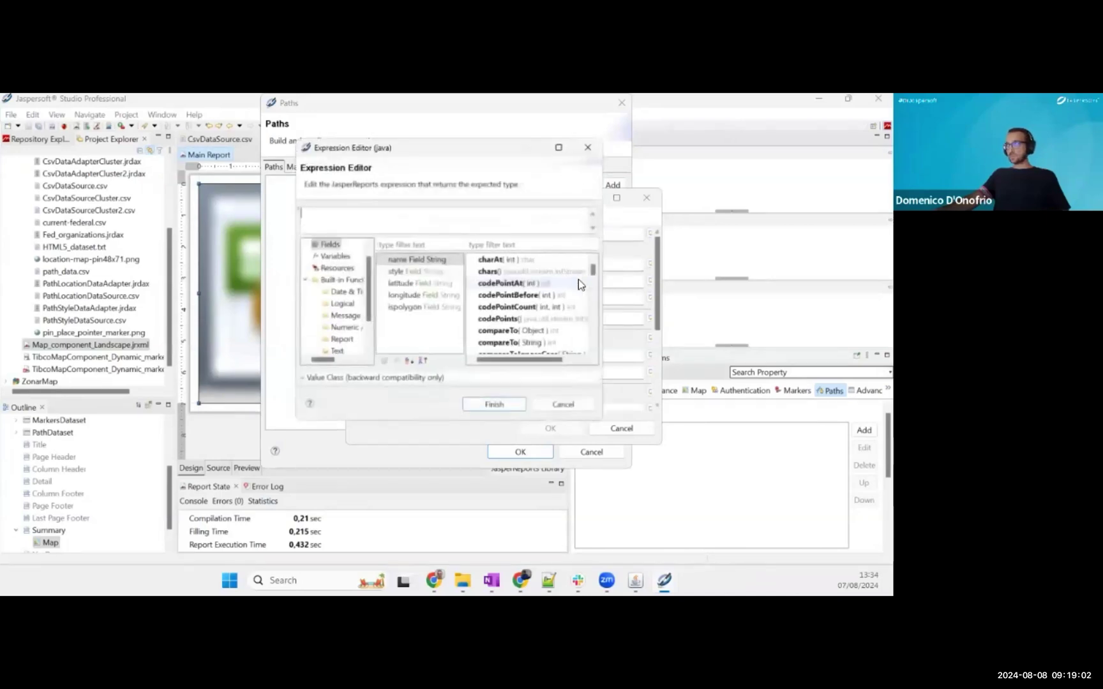
pyautogui.doubleClick(418, 285)
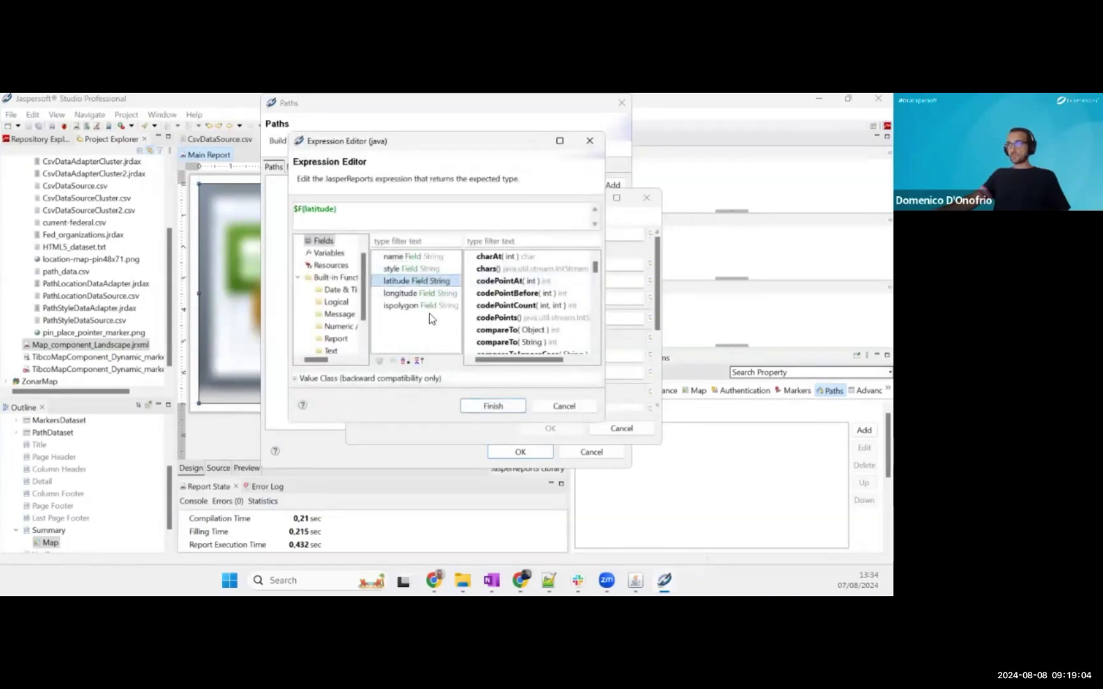
pyautogui.click(493, 406)
pyautogui.click(475, 372)
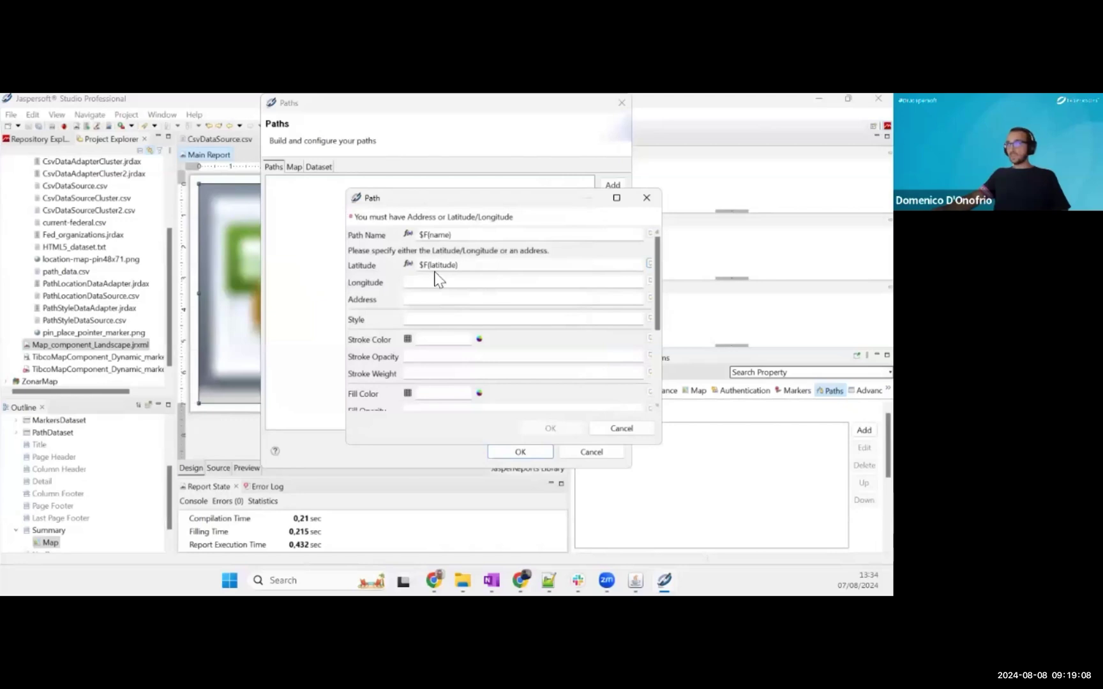
# - Set the path's Longitude to the expression $F{longitude}
pyautogui.click(647, 281)
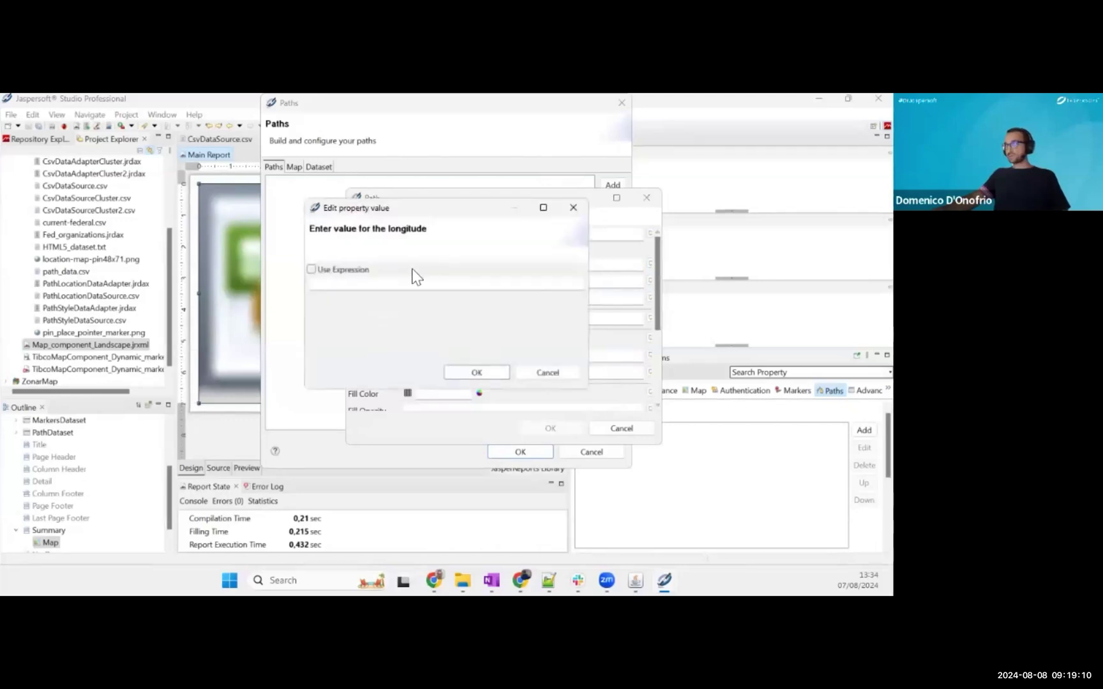
pyautogui.click(364, 271)
pyautogui.click(581, 283)
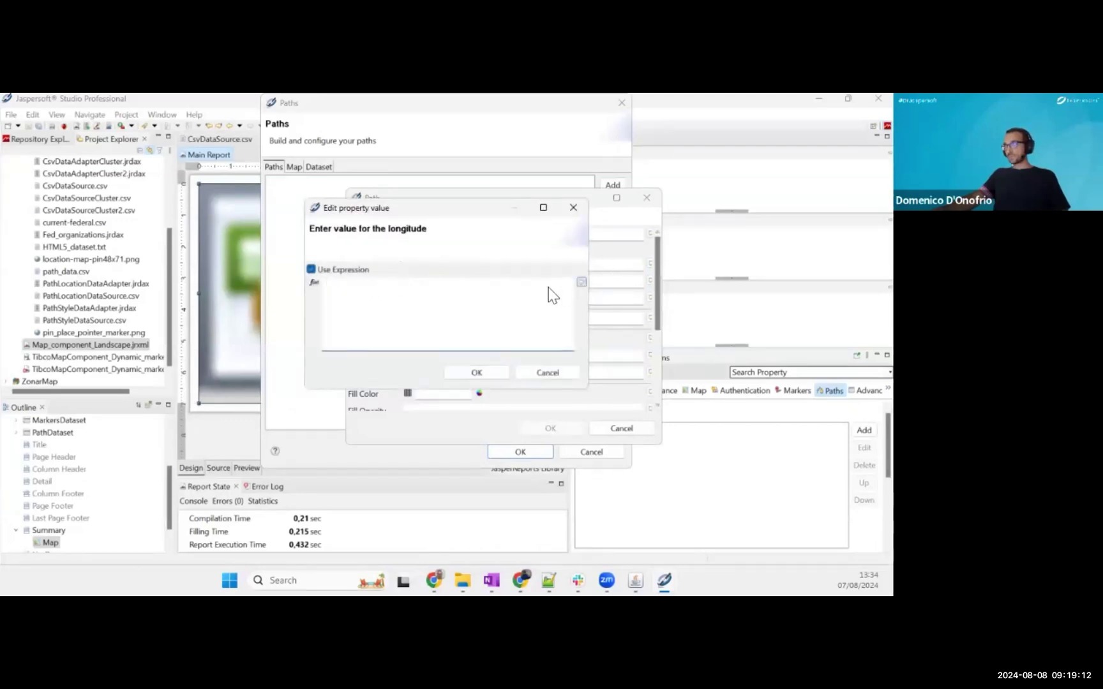
pyautogui.doubleClick(414, 293)
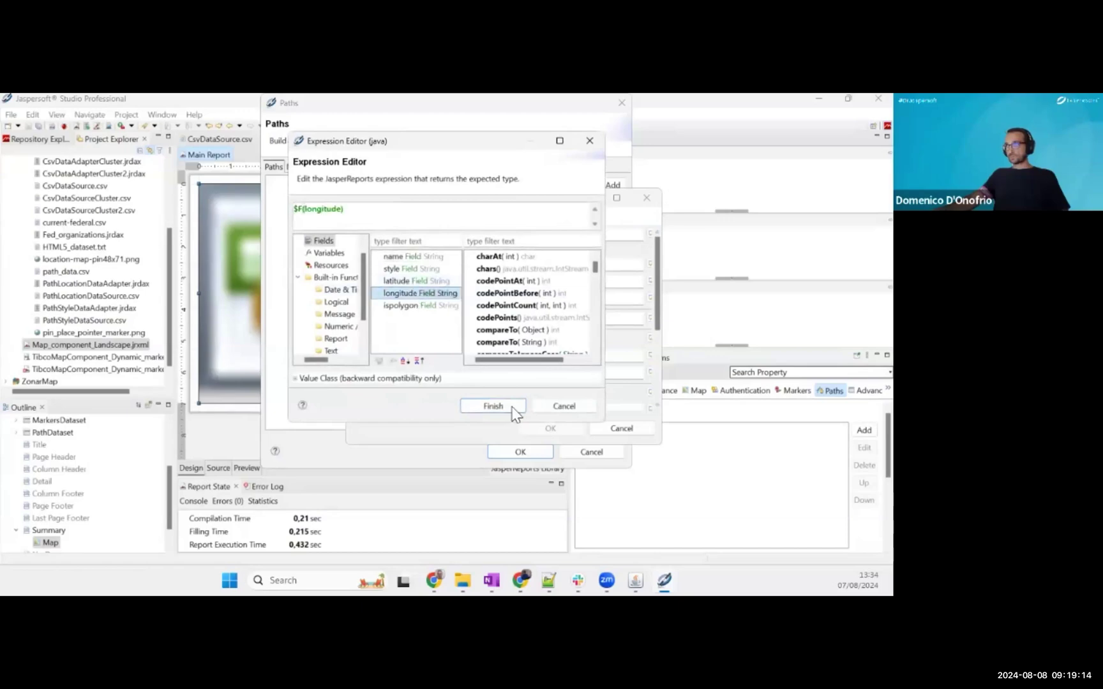
pyautogui.click(511, 408)
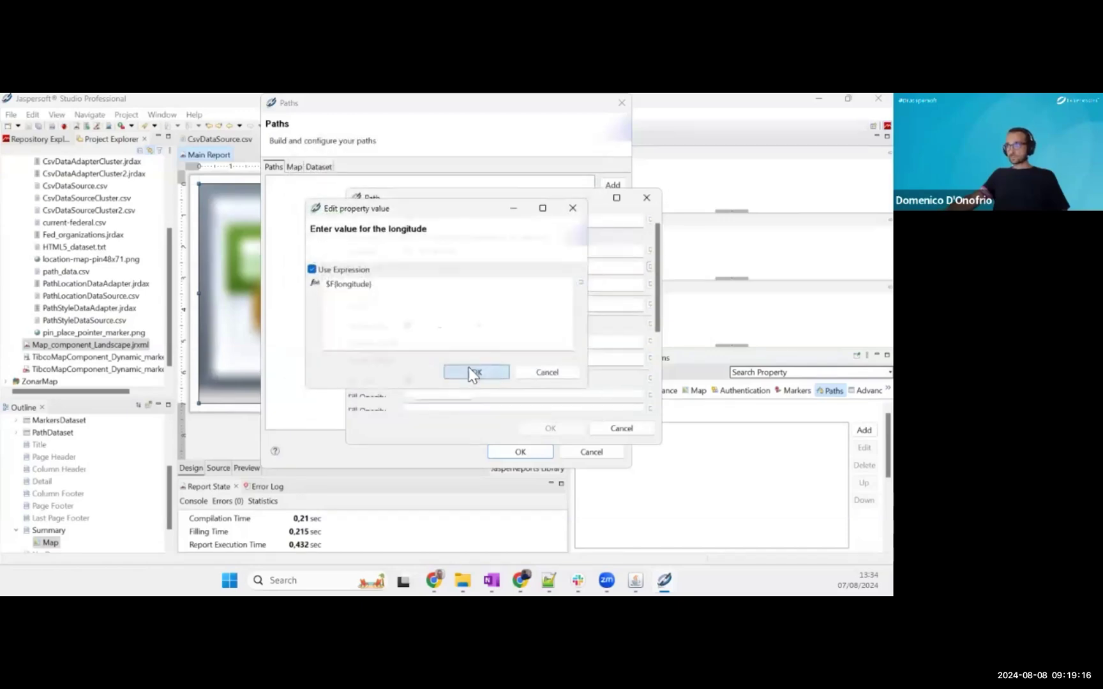
pyautogui.click(461, 369)
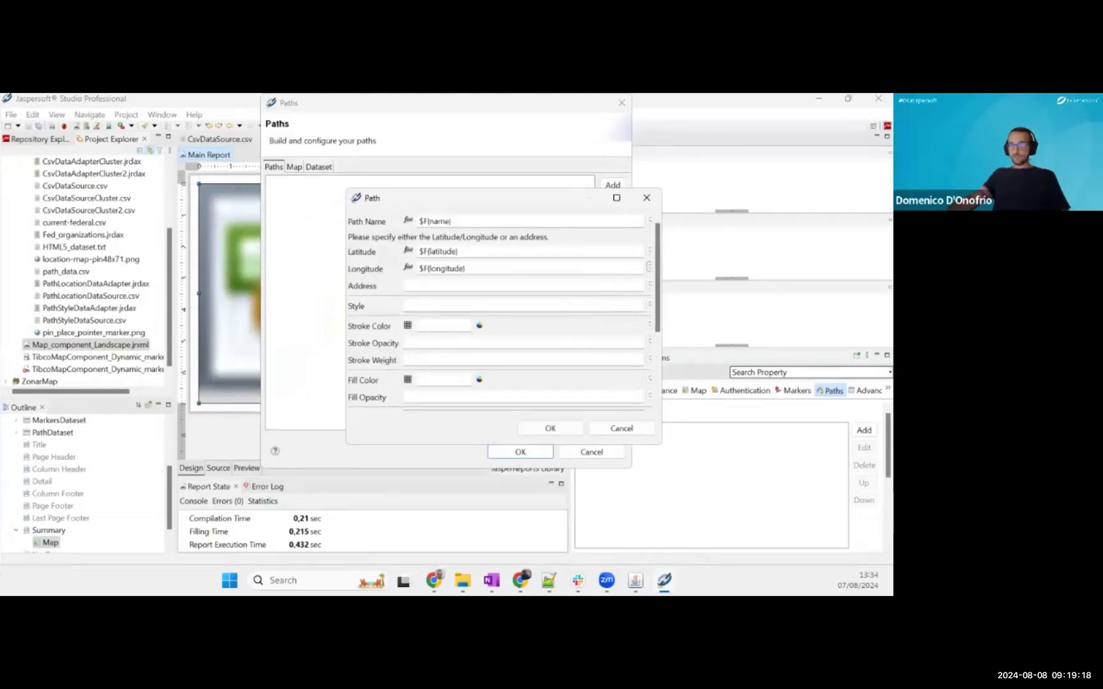
# - Set the path's Style to the expression $F{style}
pyautogui.click(651, 305)
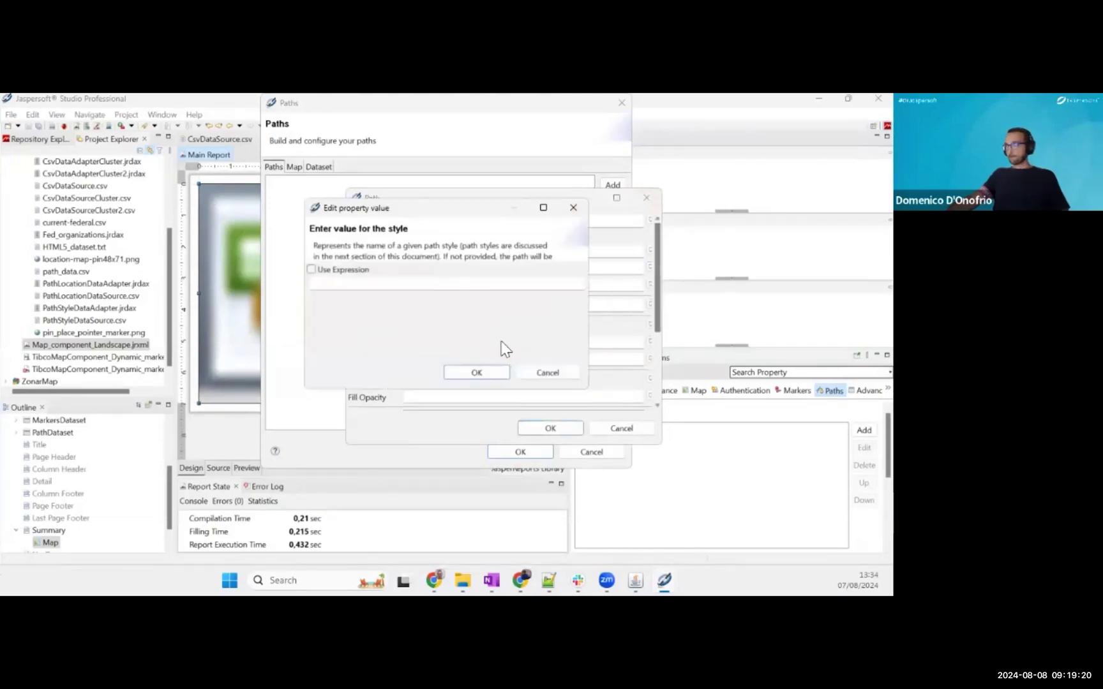
pyautogui.click(311, 270)
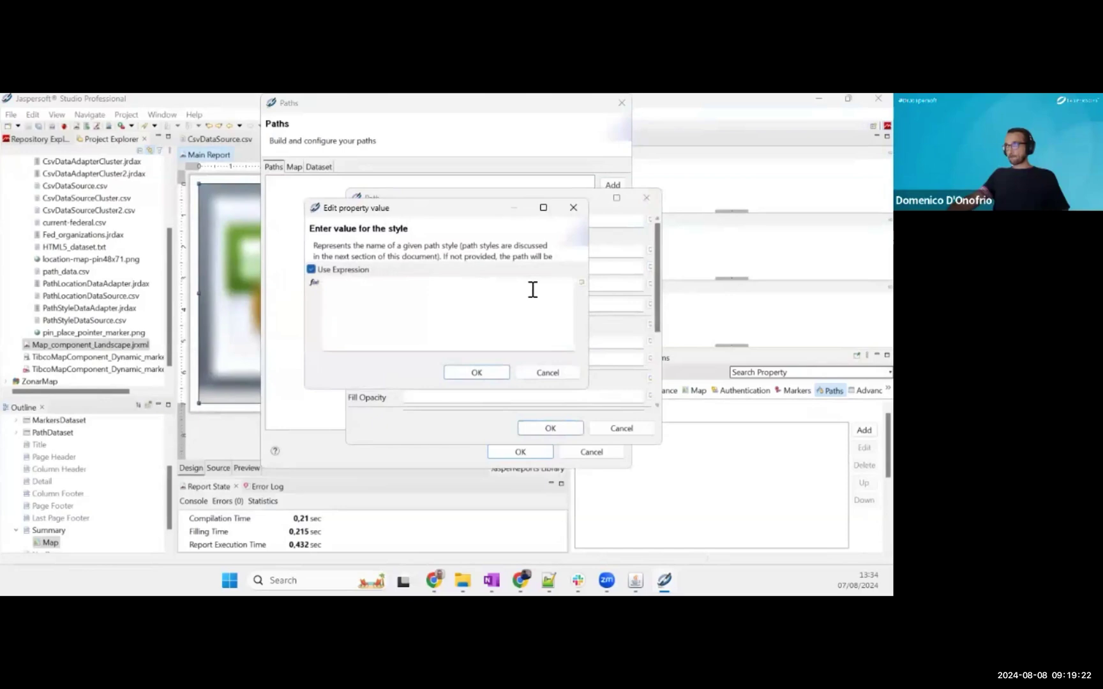
pyautogui.click(581, 282)
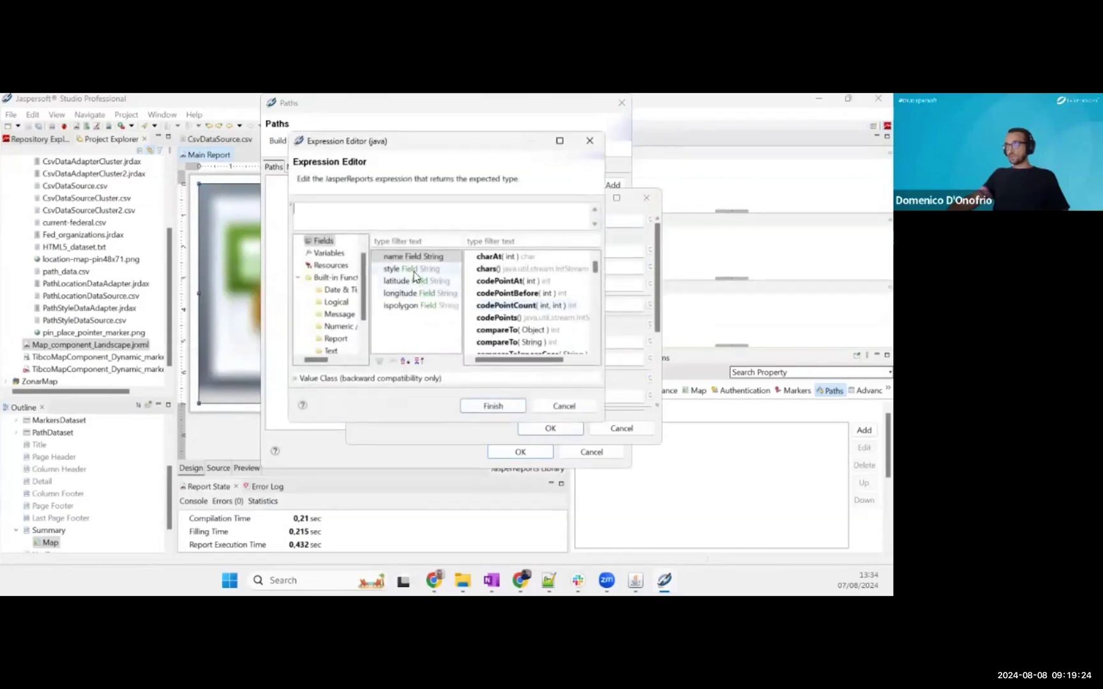
pyautogui.doubleClick(413, 271)
pyautogui.click(498, 405)
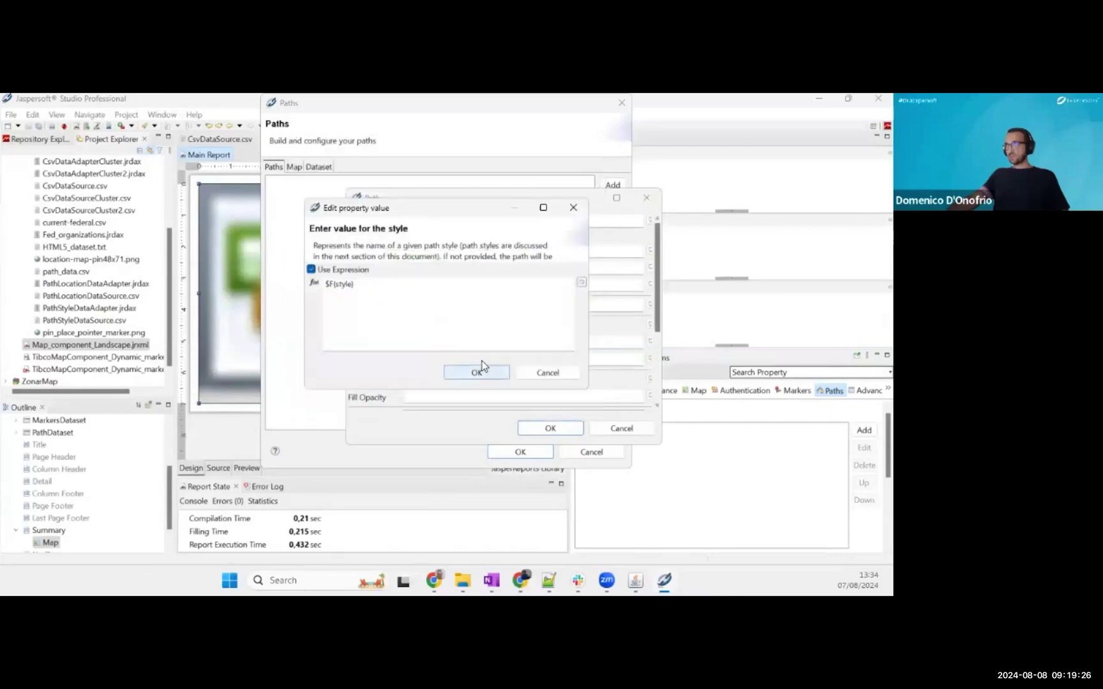
pyautogui.click(477, 373)
# - Set the path's Is Polygon property to the expression $F{ispolygon} and save the path configuration
pyautogui.scroll(-2, 522, 331)
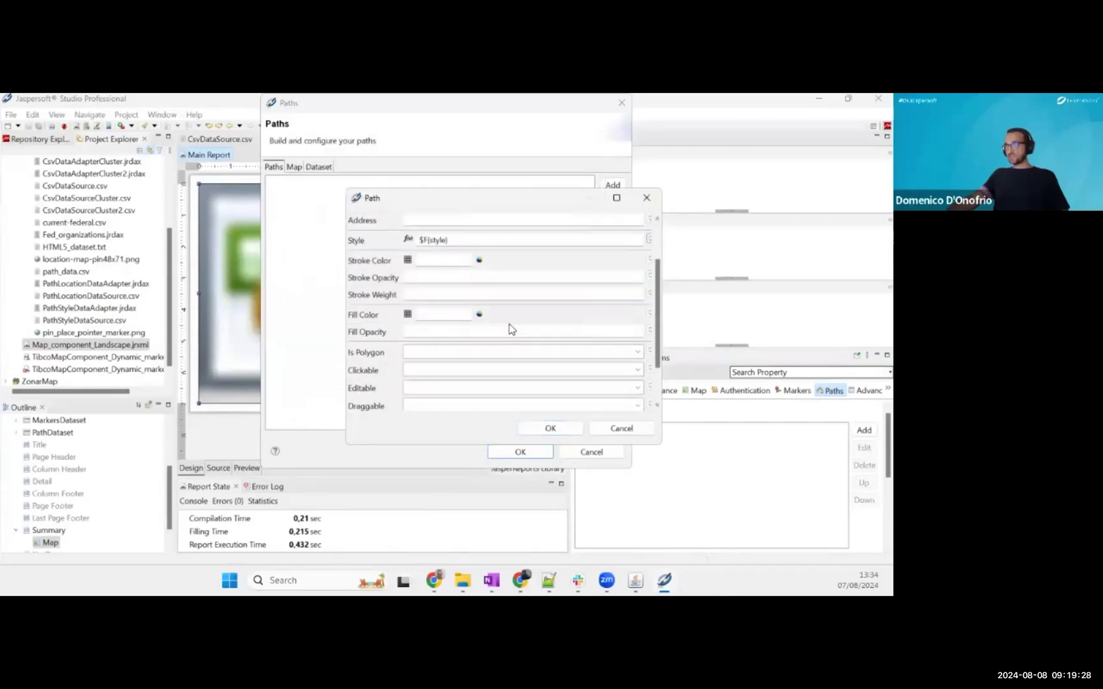
pyautogui.click(650, 353)
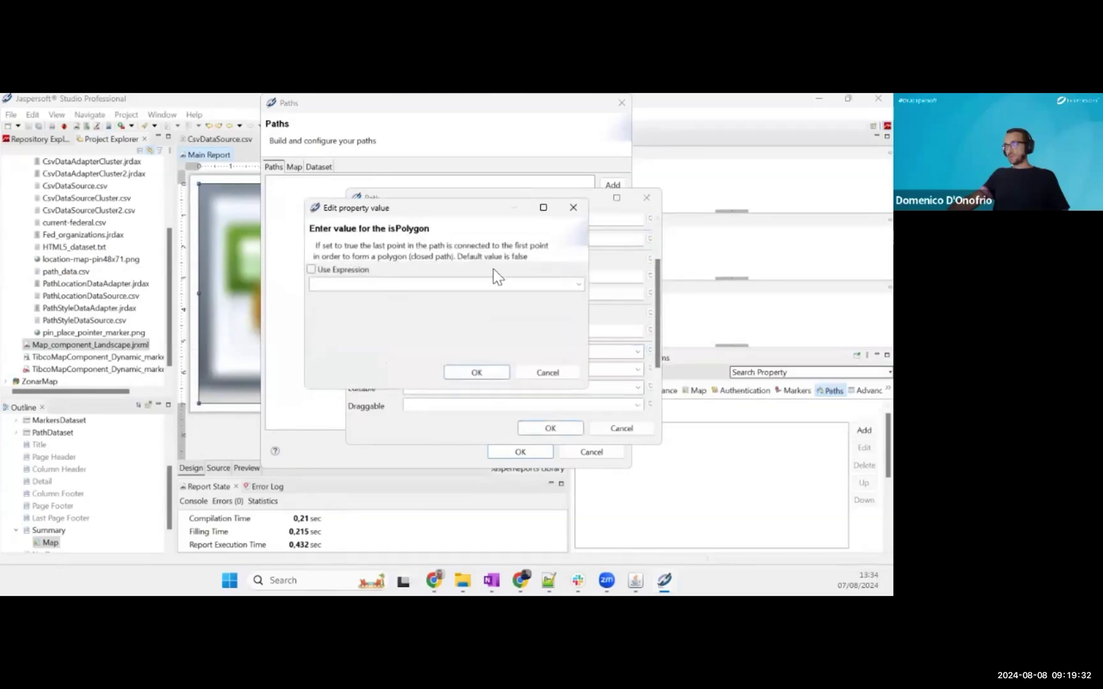
pyautogui.click(364, 273)
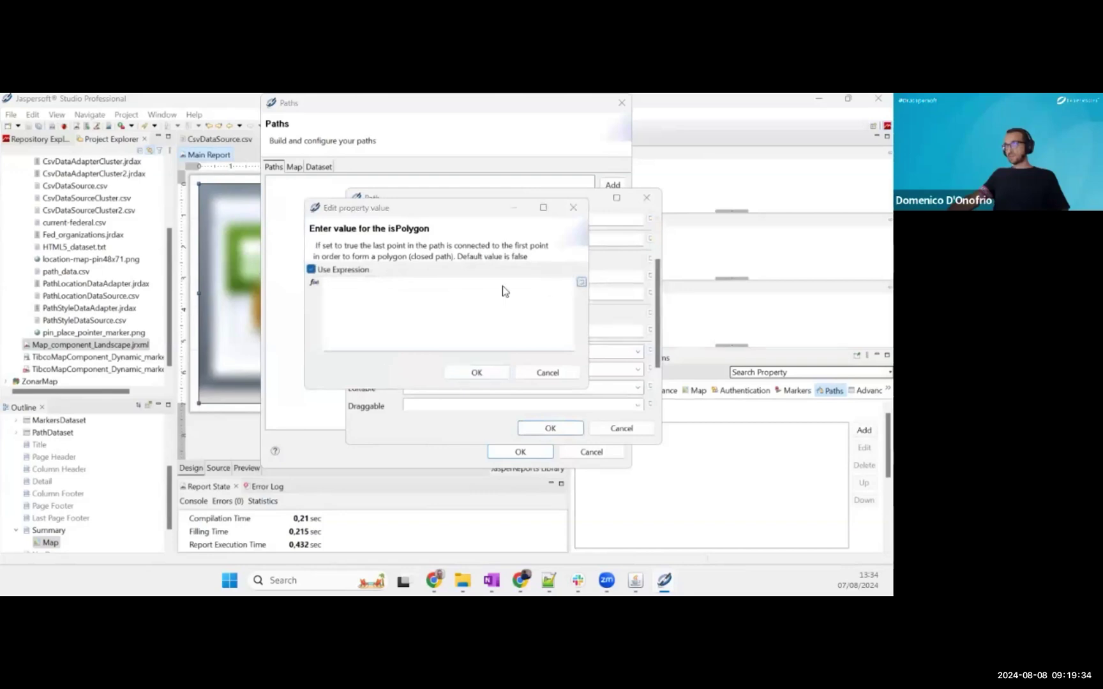
pyautogui.click(582, 282)
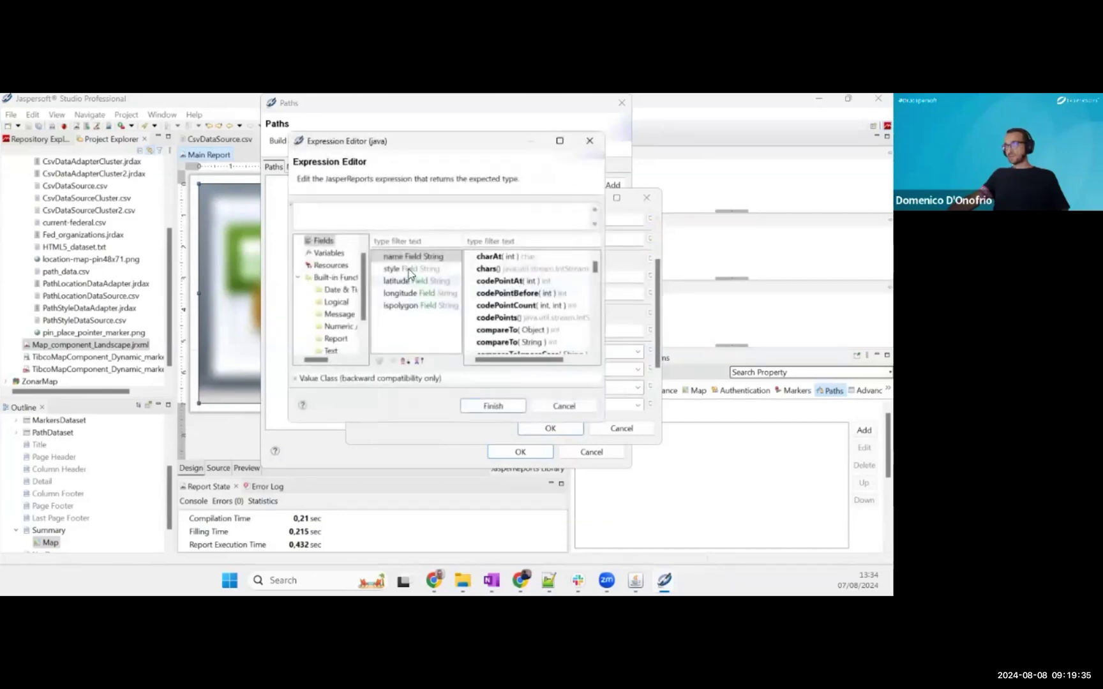
pyautogui.doubleClick(432, 307)
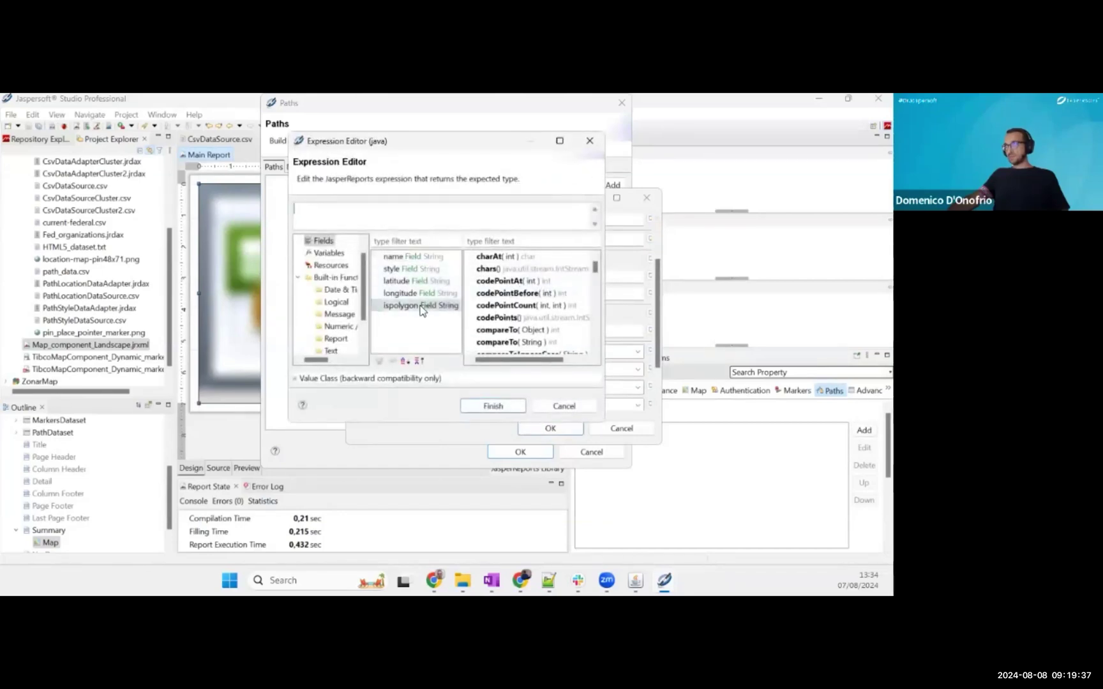
pyautogui.click(510, 406)
pyautogui.click(503, 376)
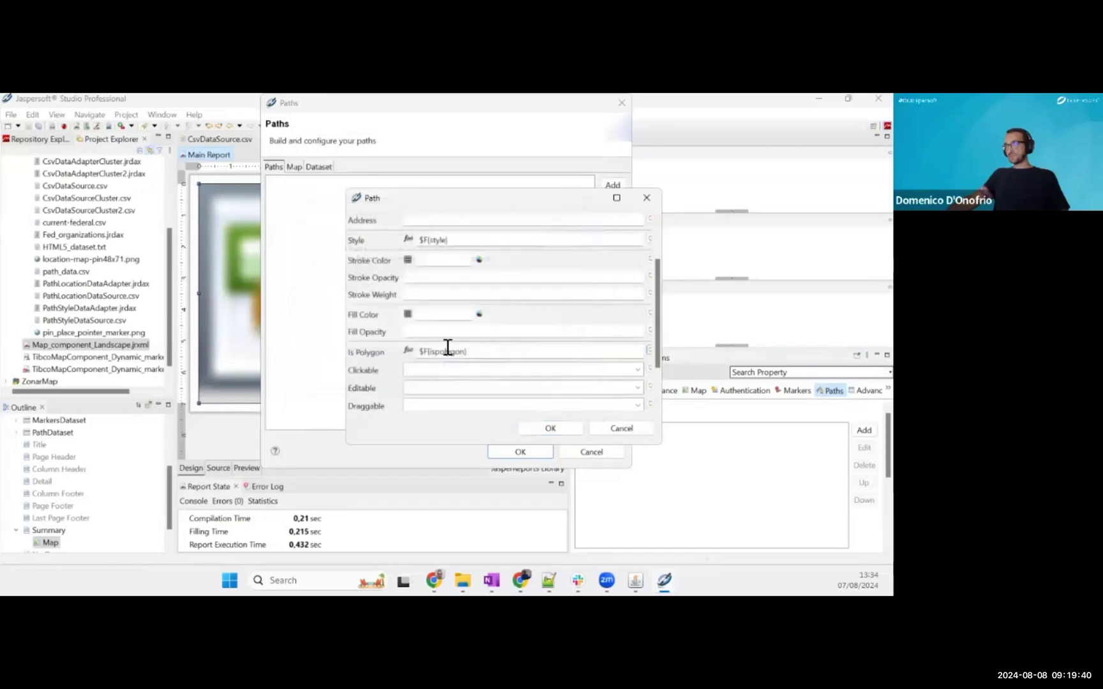
pyautogui.click(550, 429)
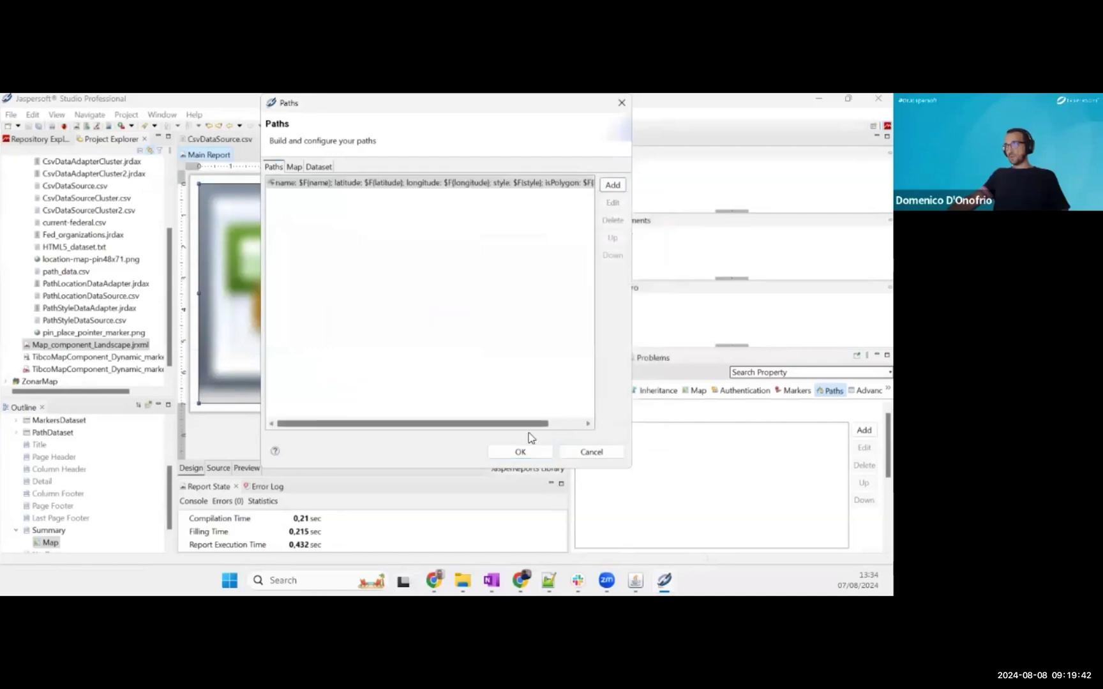
pyautogui.click(520, 452)
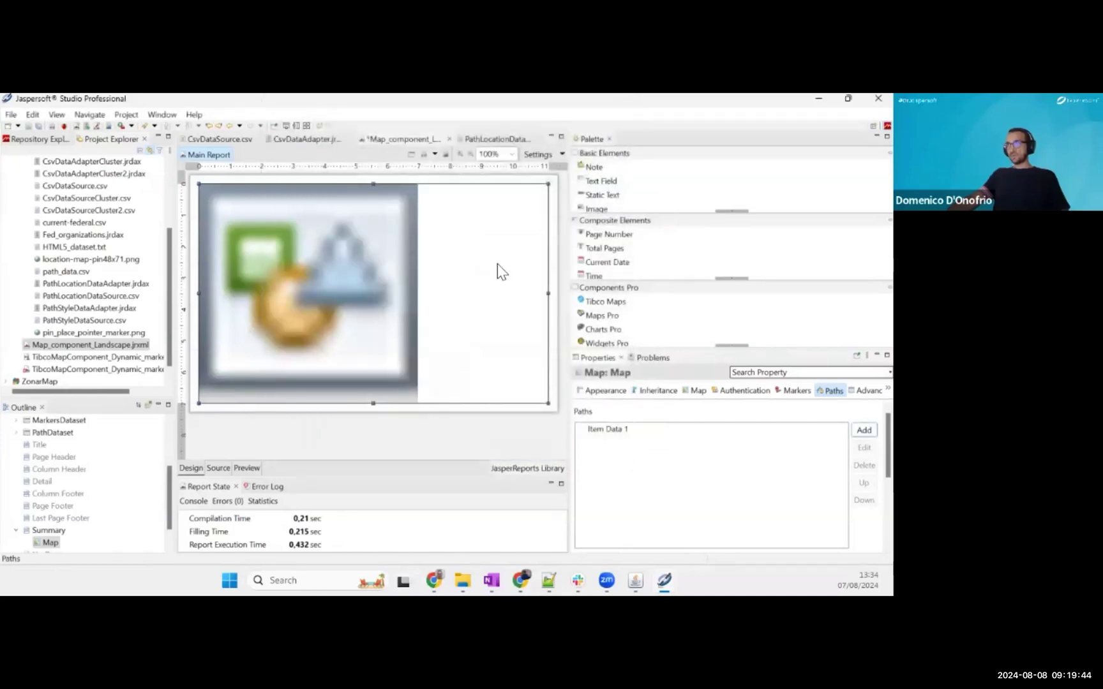
# - Widen the report editor area and preview the report to check the map's paths
pyautogui.moveTo(568, 248); pyautogui.dragTo(674, 249)
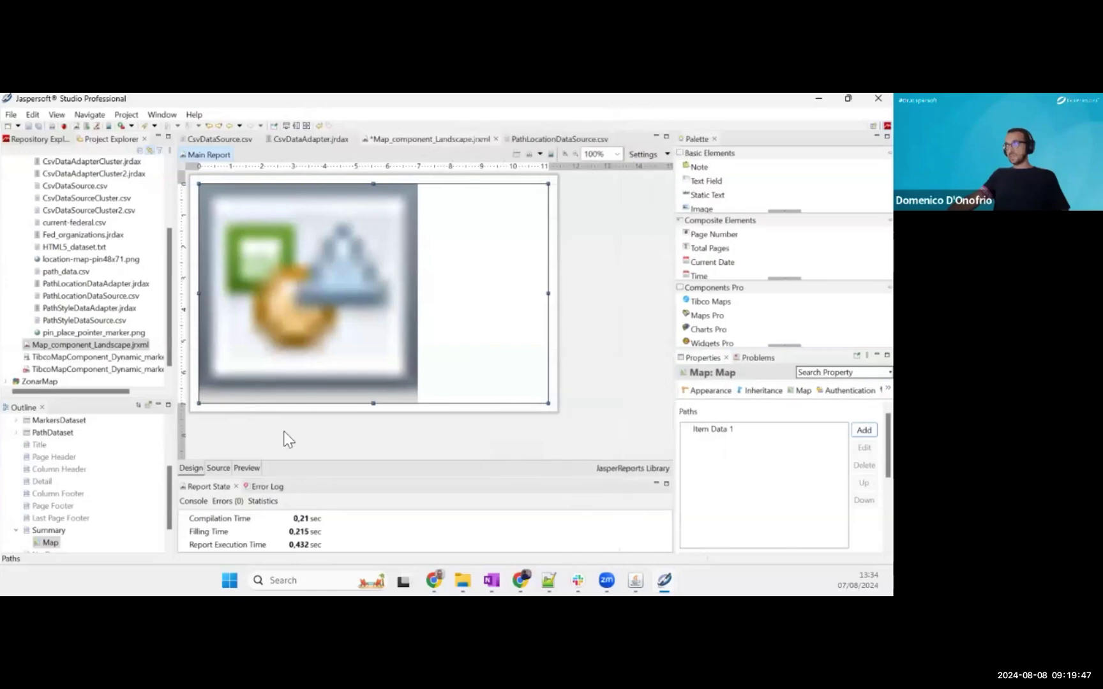
pyautogui.click(255, 472)
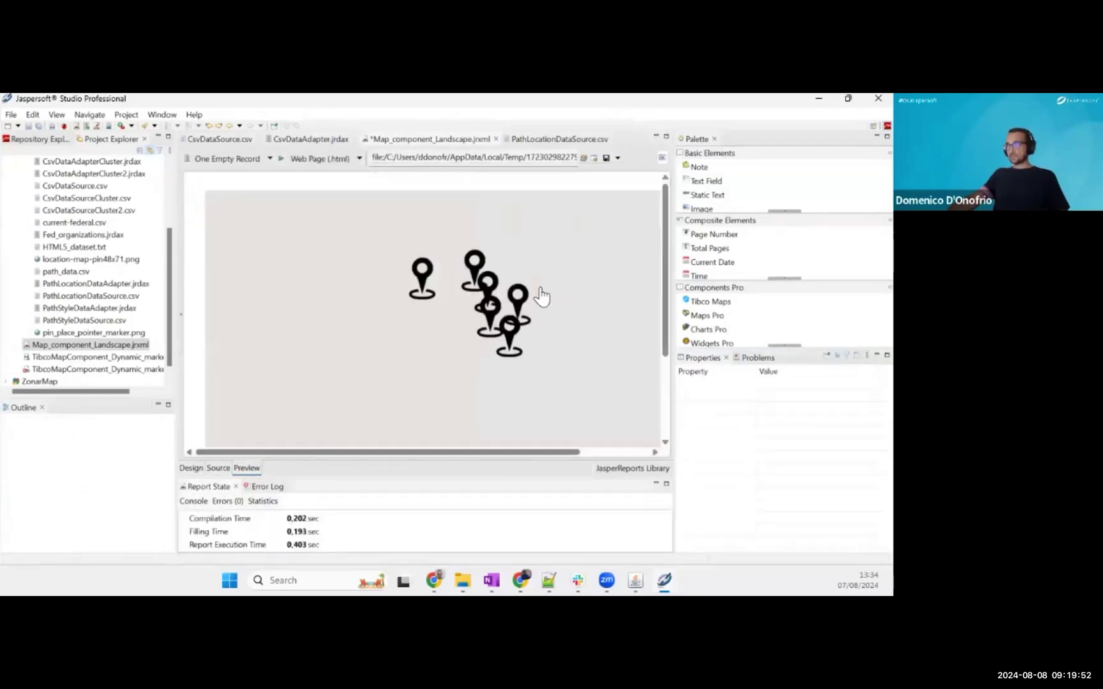
pyautogui.click(191, 468)
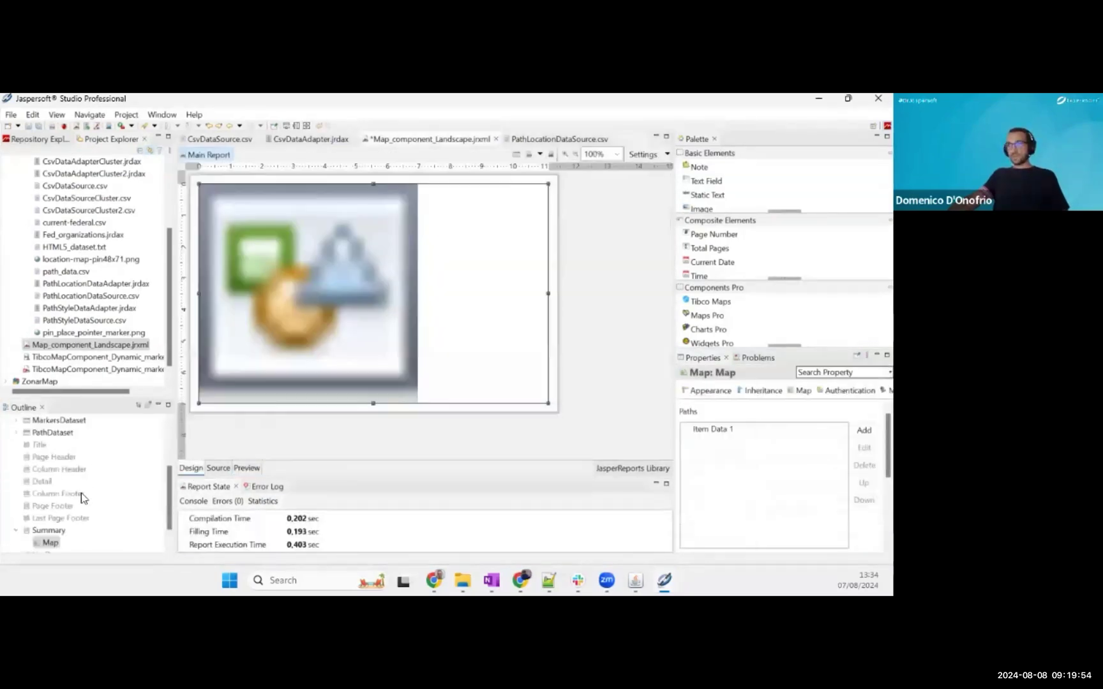
# - Assign data/PathLocationDataAdapter.jrdax from the workspace as the default data adapter of PathDataset
pyautogui.moveTo(57, 457); pyautogui.dragTo(57, 471)
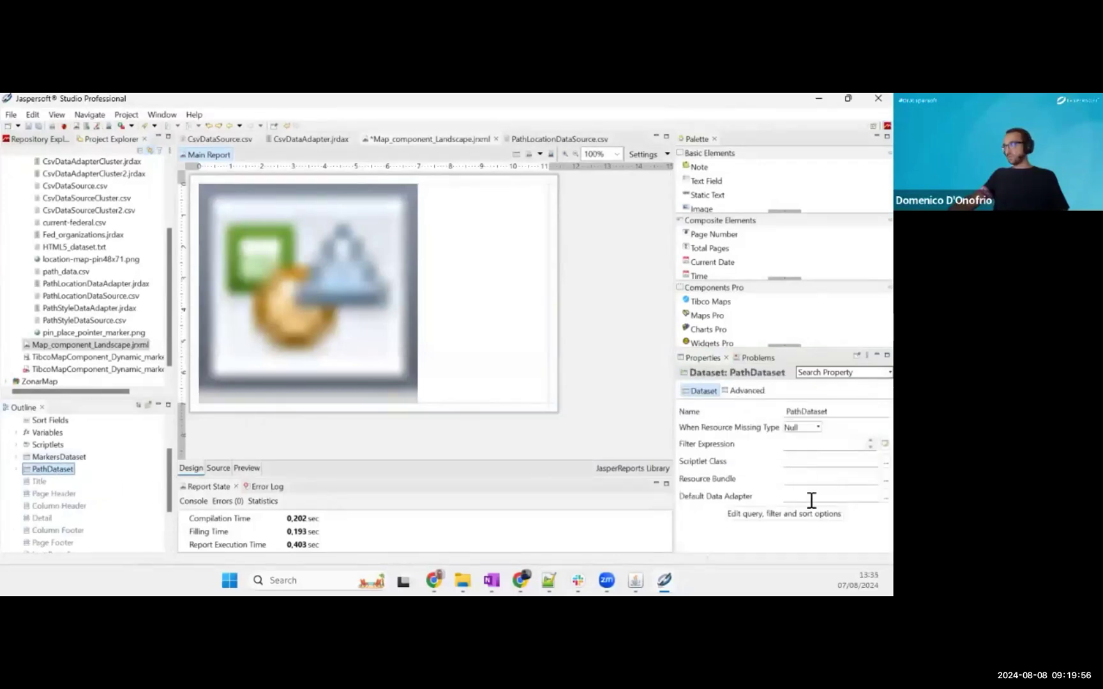
pyautogui.click(887, 496)
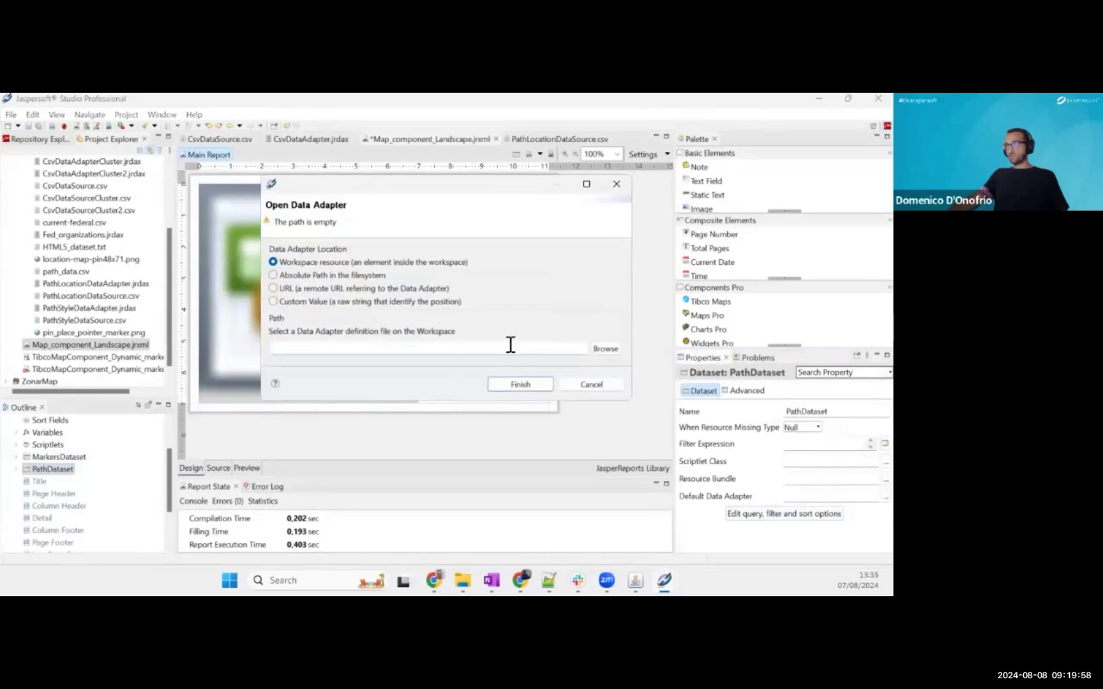
pyautogui.click(605, 349)
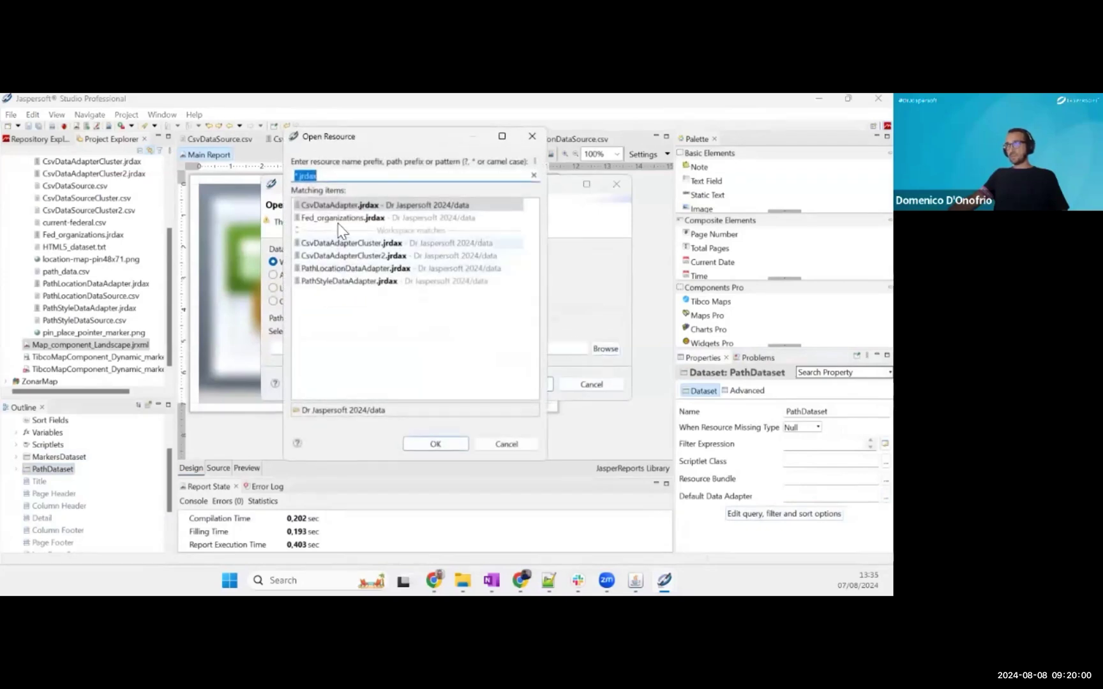
pyautogui.click(413, 283)
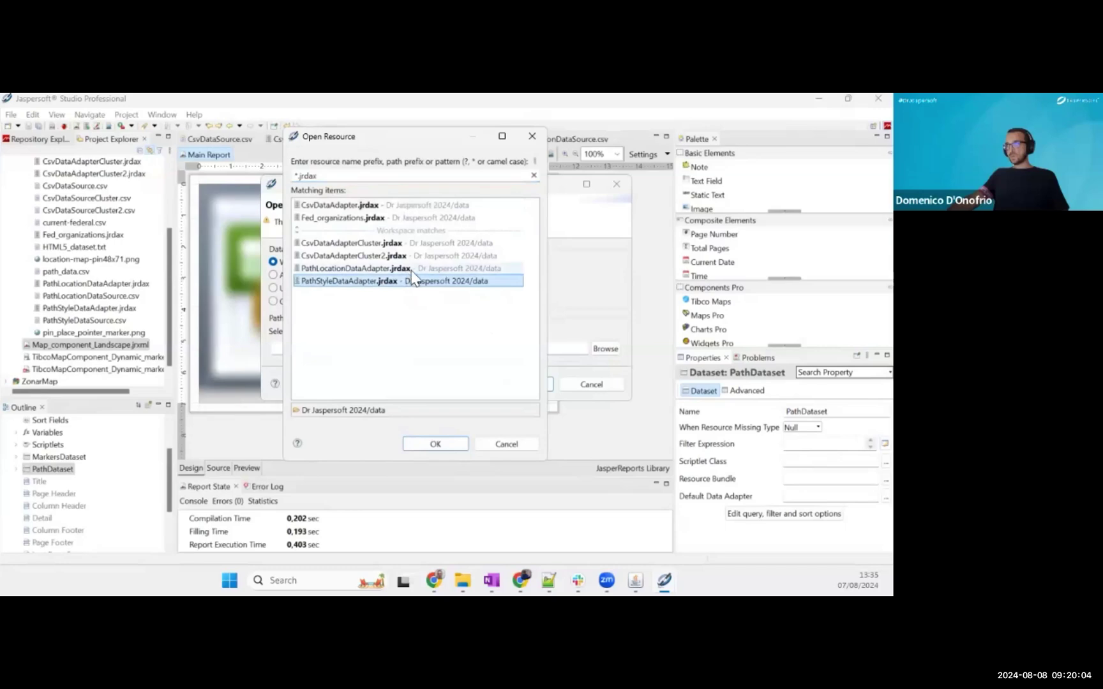
pyautogui.click(391, 269)
pyautogui.click(435, 443)
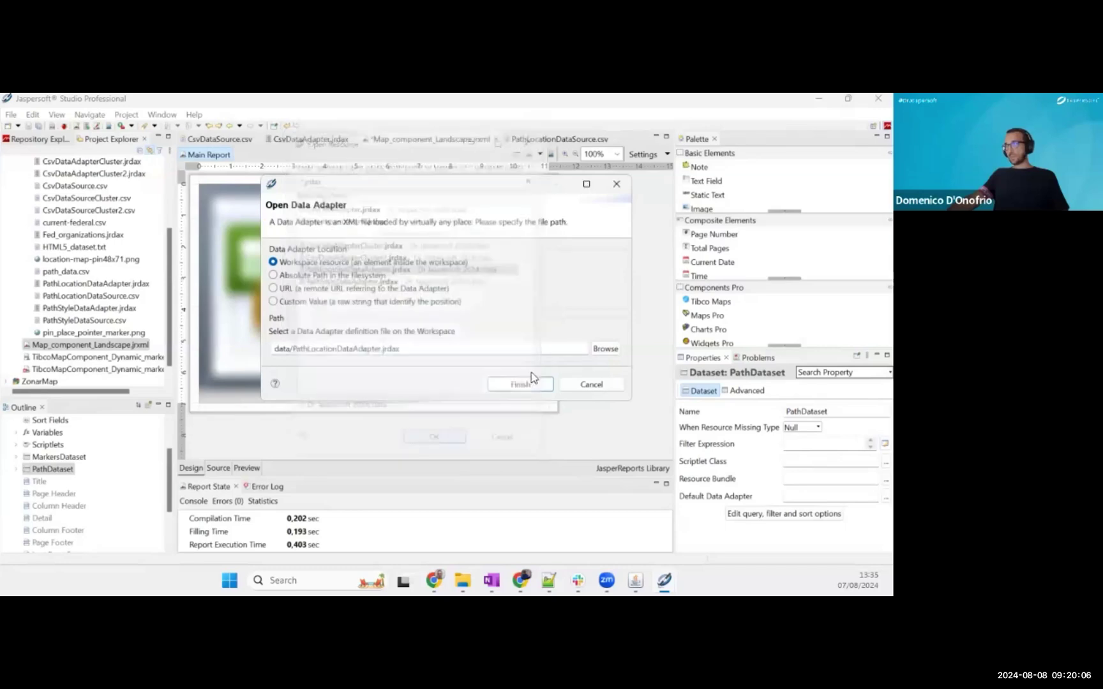
pyautogui.click(536, 384)
# - Preview the report and examine the path shape connecting the San Francisco markers at different zoom levels
pyautogui.click(246, 469)
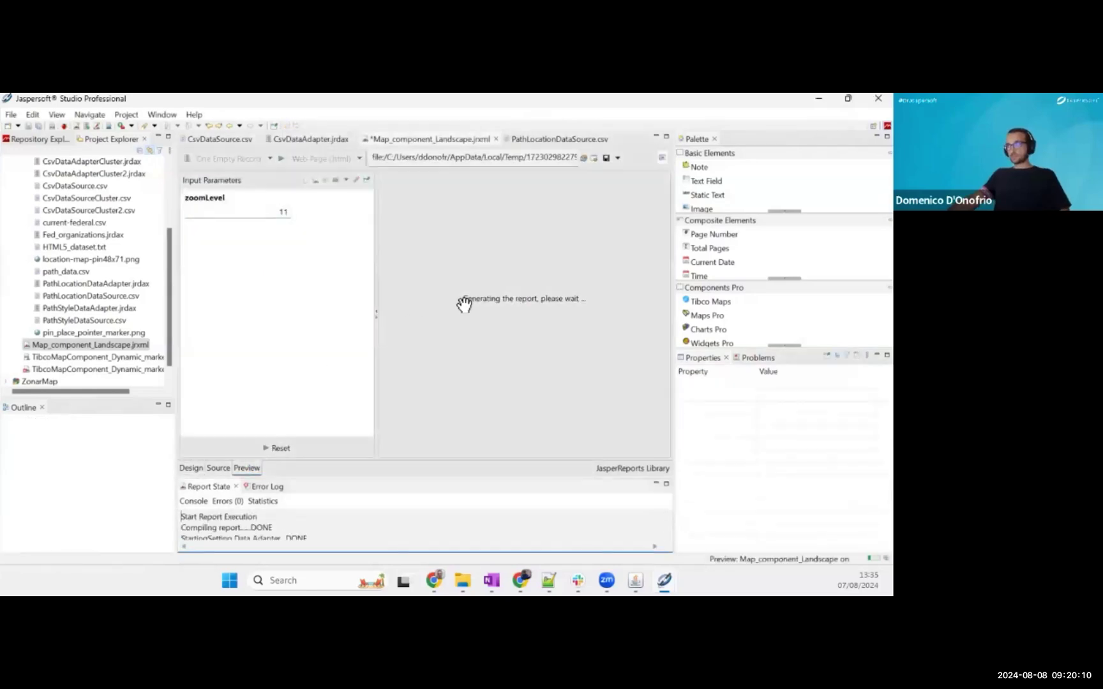
pyautogui.scroll(3, 557, 355)
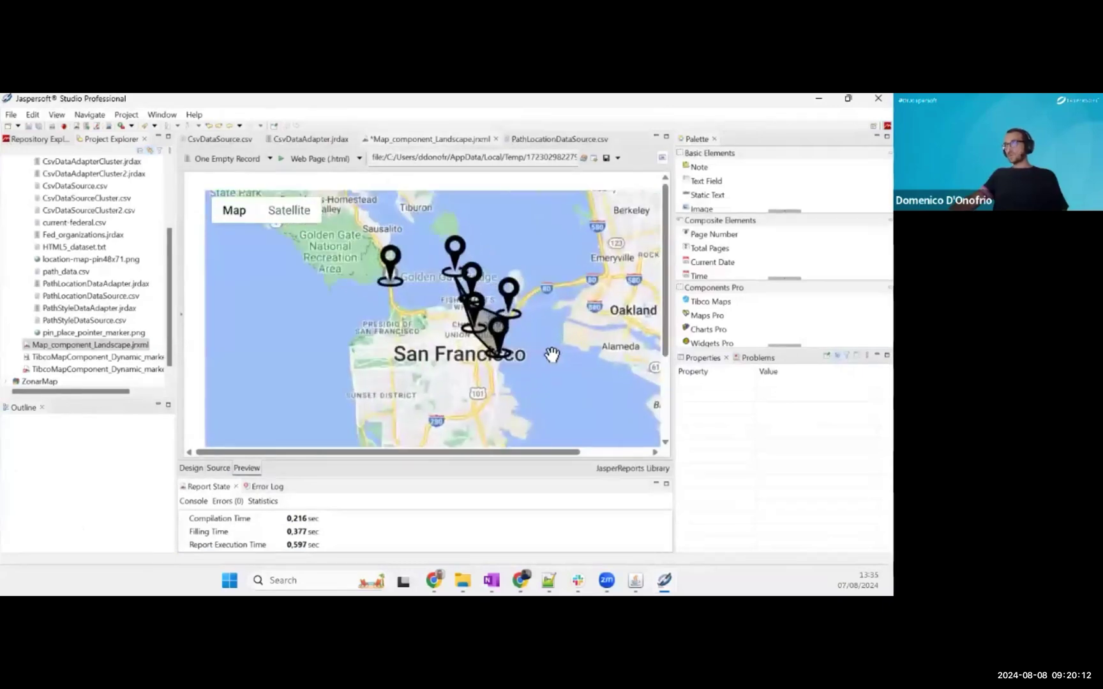
pyautogui.scroll(1, 587, 376)
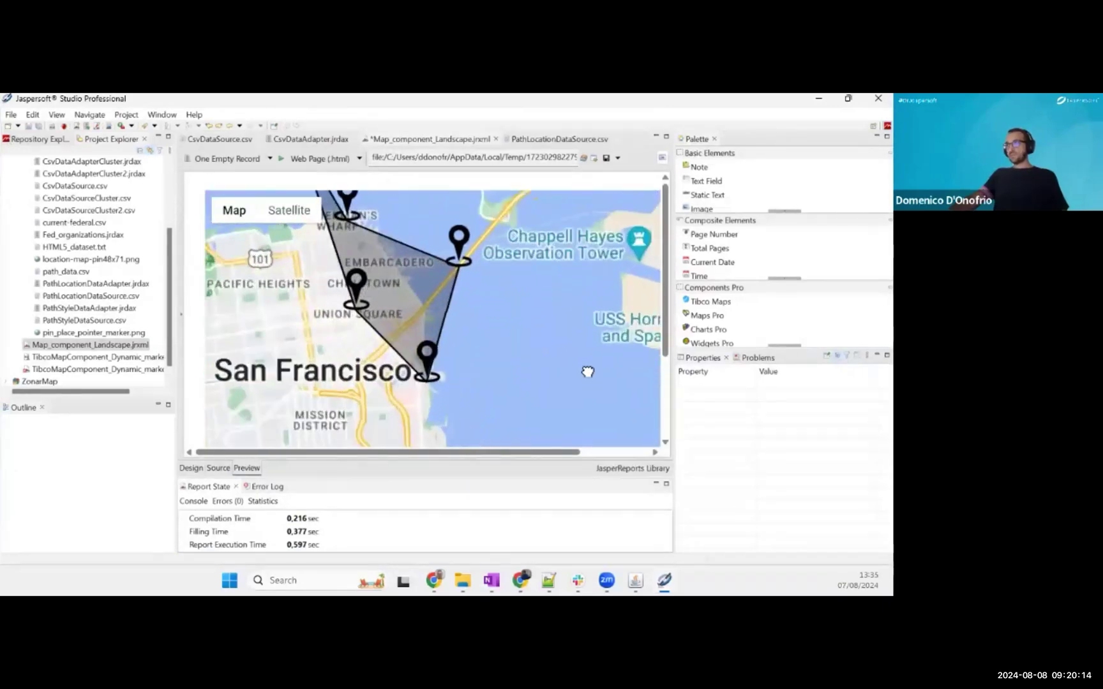
pyautogui.scroll(-3, 480, 300)
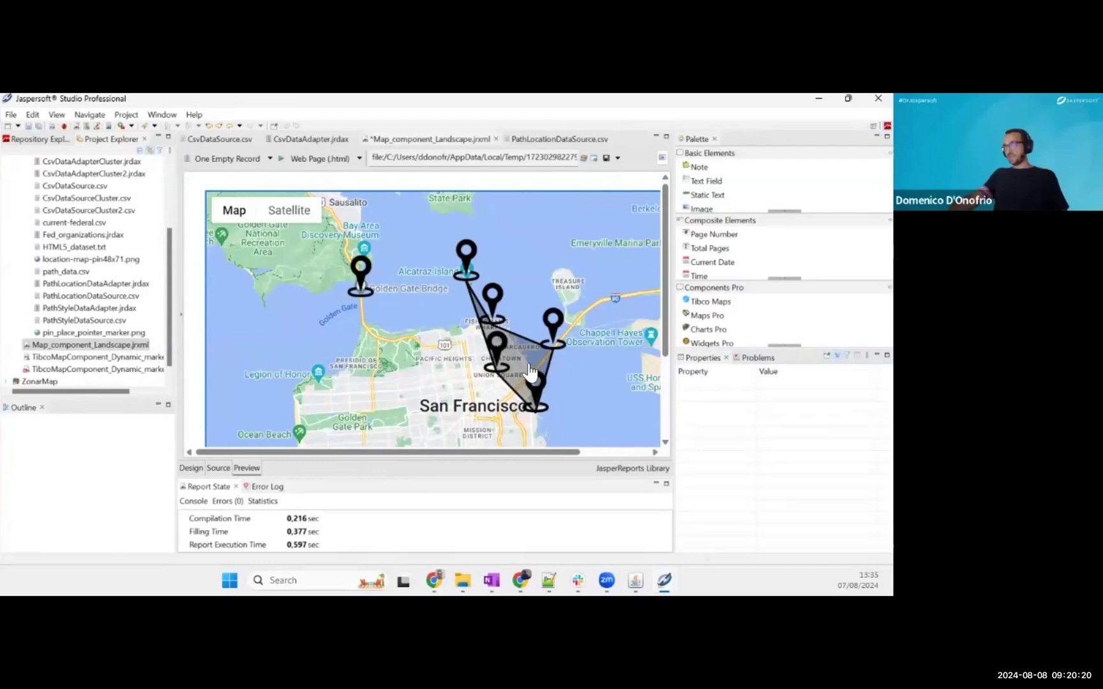
pyautogui.scroll(3, 565, 375)
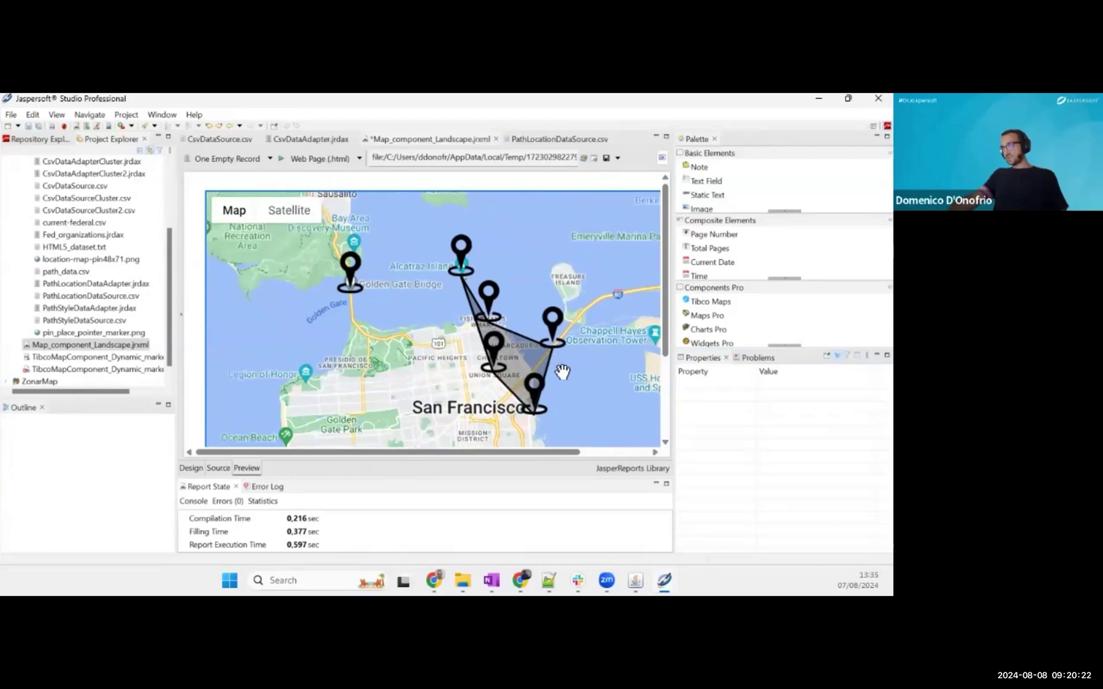
pyautogui.scroll(2, 495, 330)
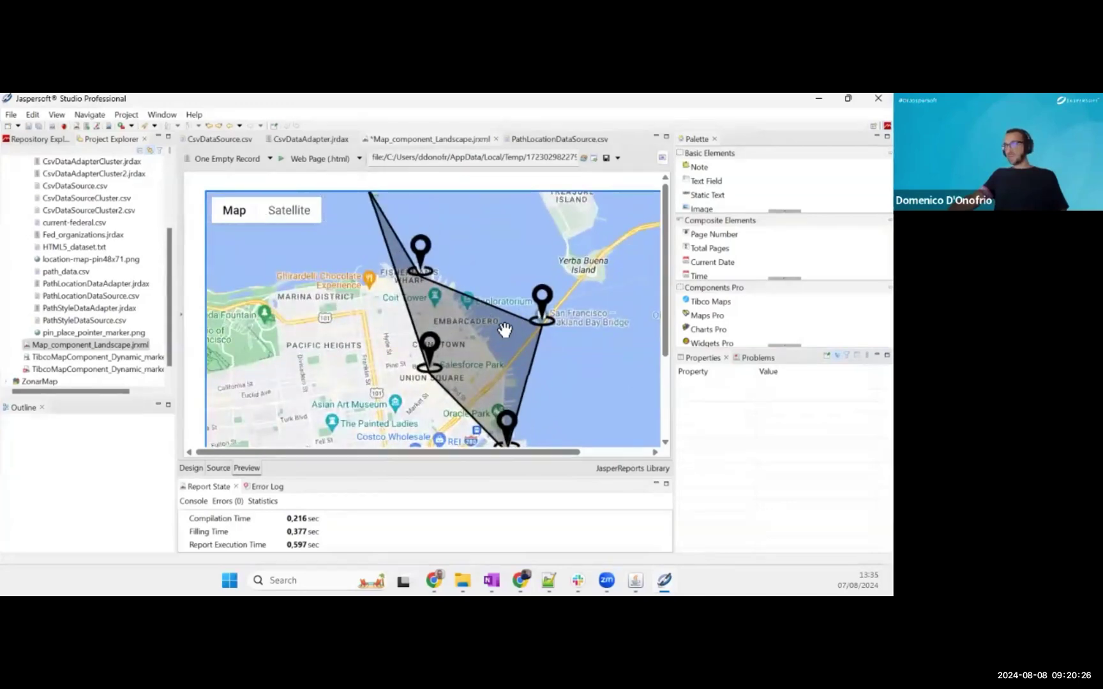
pyautogui.scroll(-2, 505, 329)
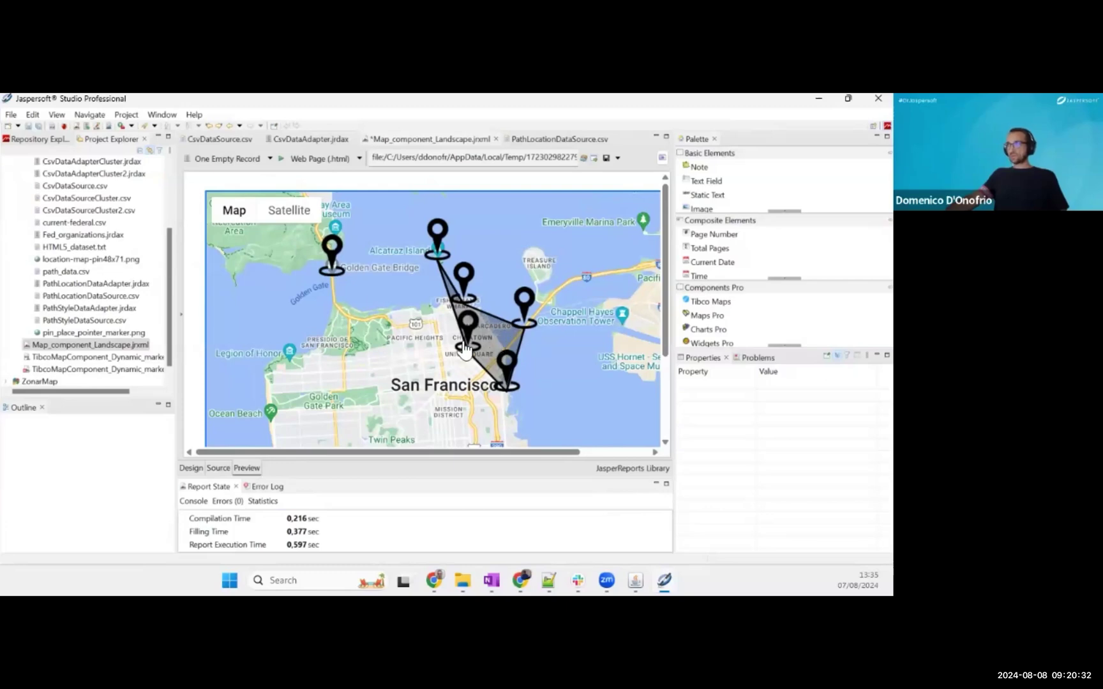
# - Edit the Map element's existing path to clear its Is Polygon expression and save the path configuration
pyautogui.click(191, 469)
pyautogui.click(486, 352)
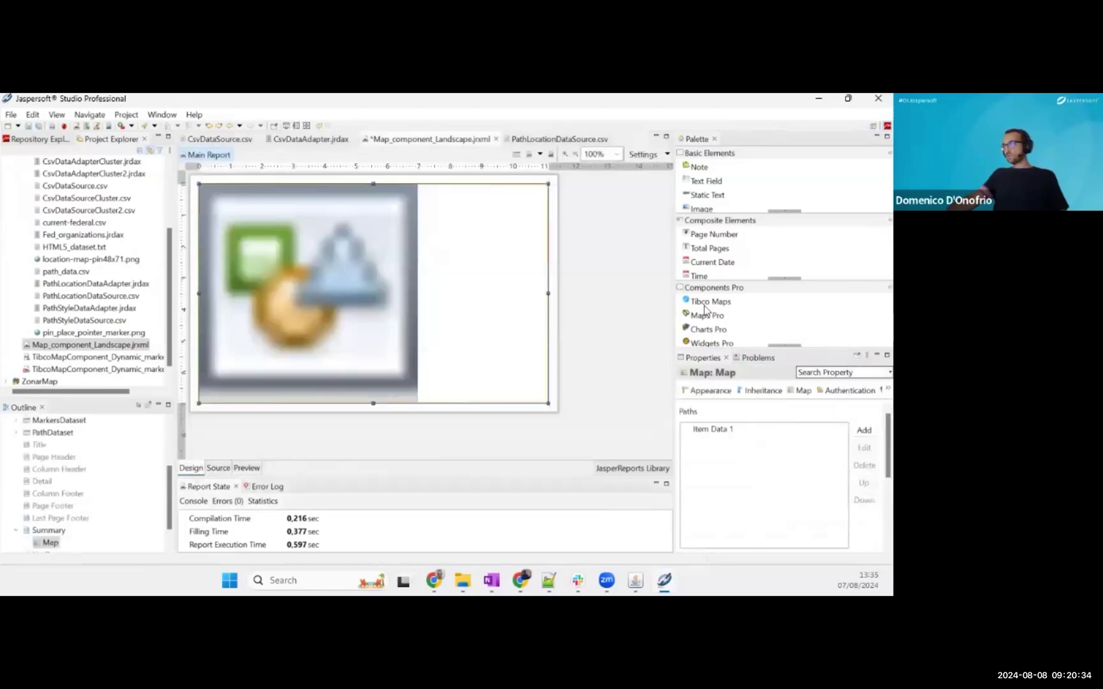
pyautogui.click(741, 429)
pyautogui.click(864, 448)
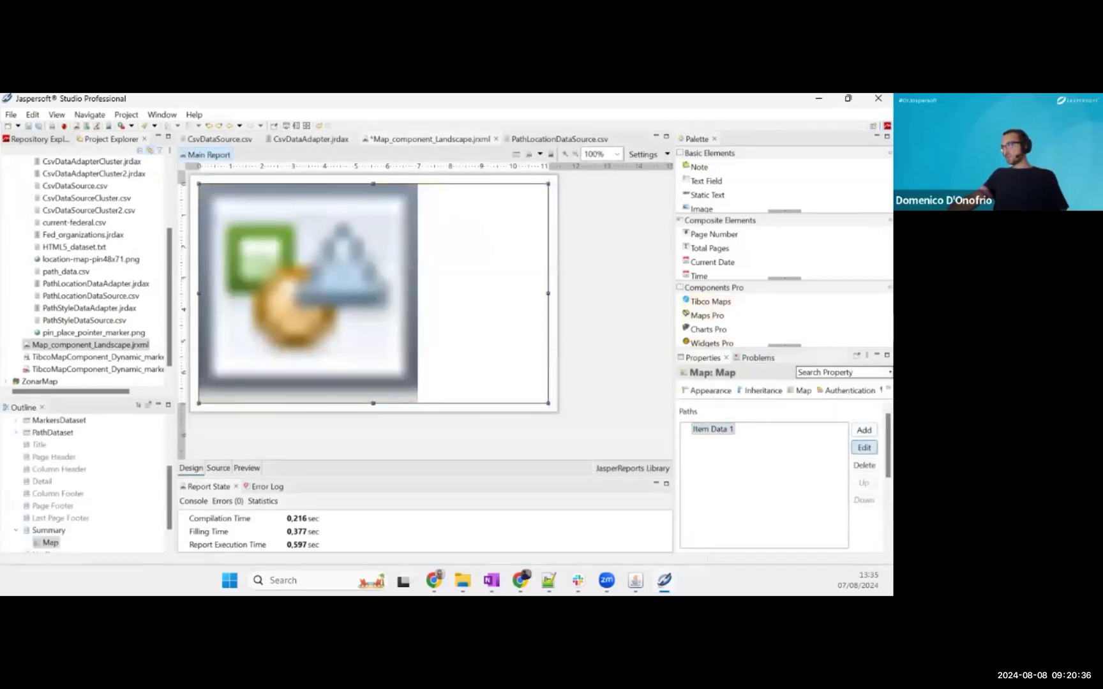
pyautogui.click(470, 182)
pyautogui.click(618, 203)
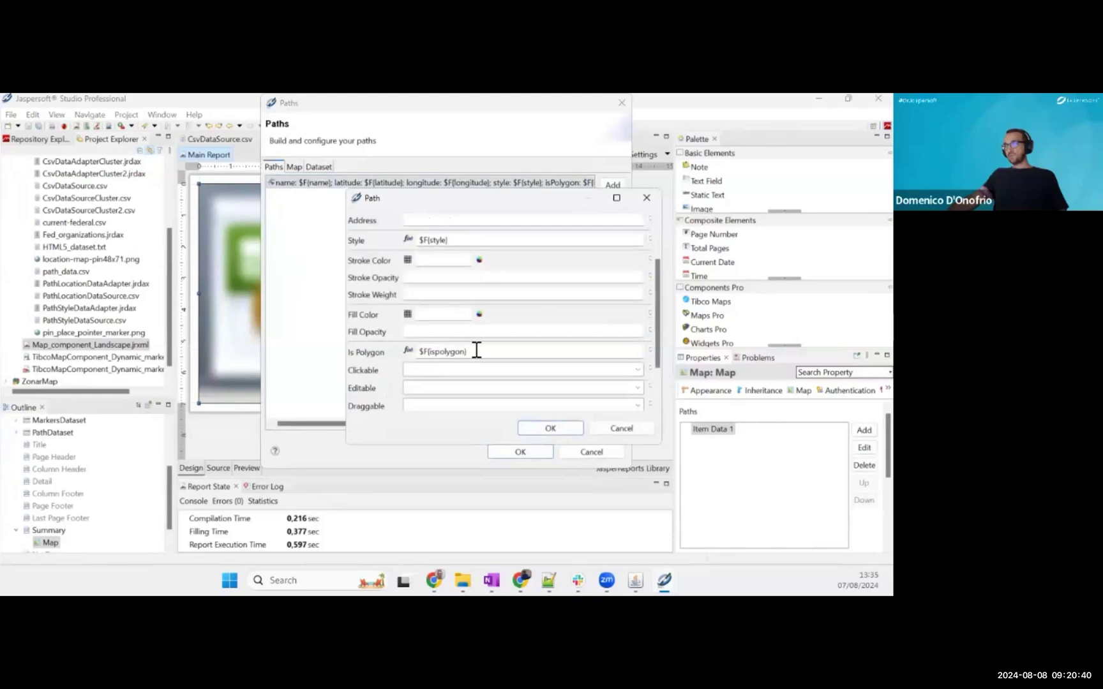
pyautogui.hotkey('ctrl', 'a')
pyautogui.press('BackSpace')
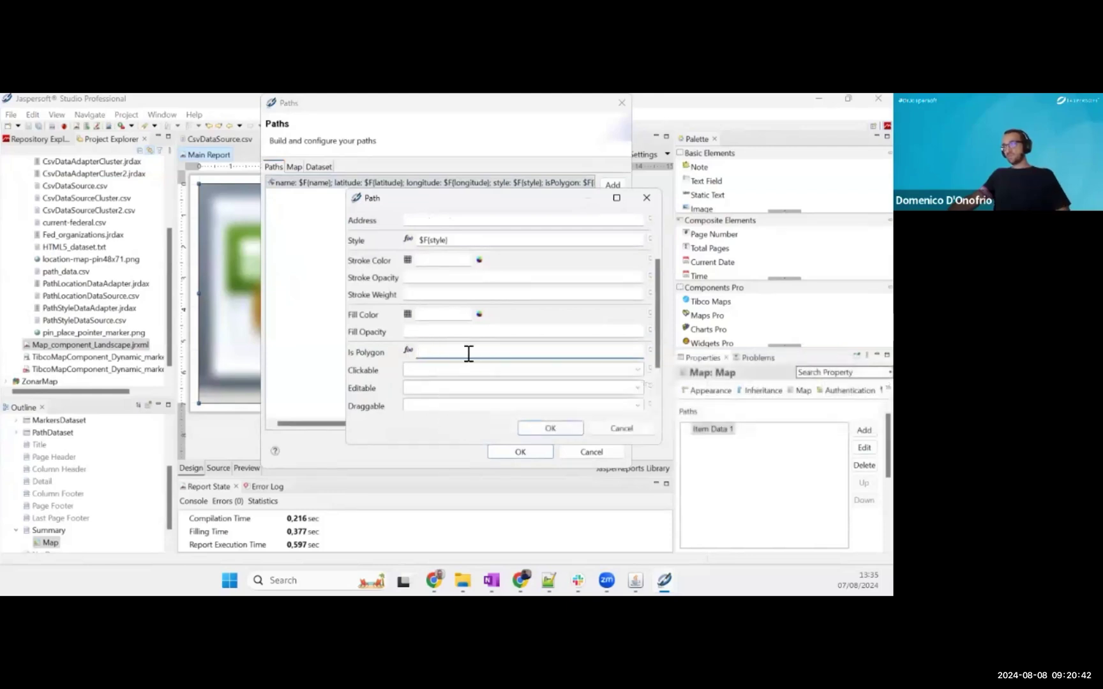
pyautogui.click(547, 431)
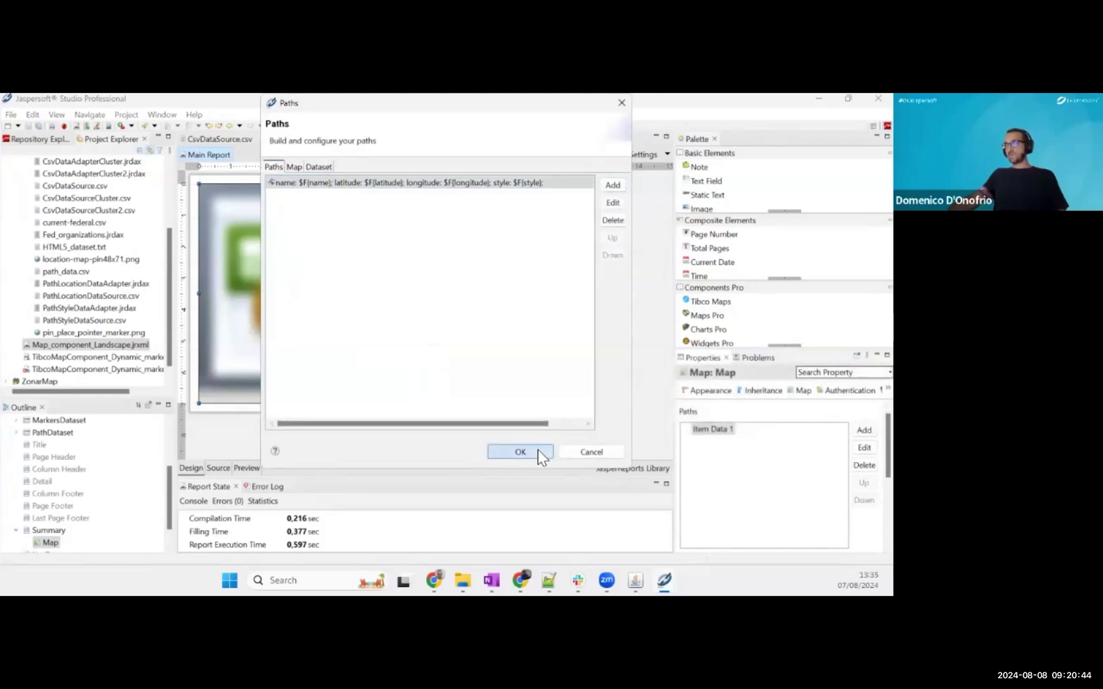
pyautogui.click(540, 454)
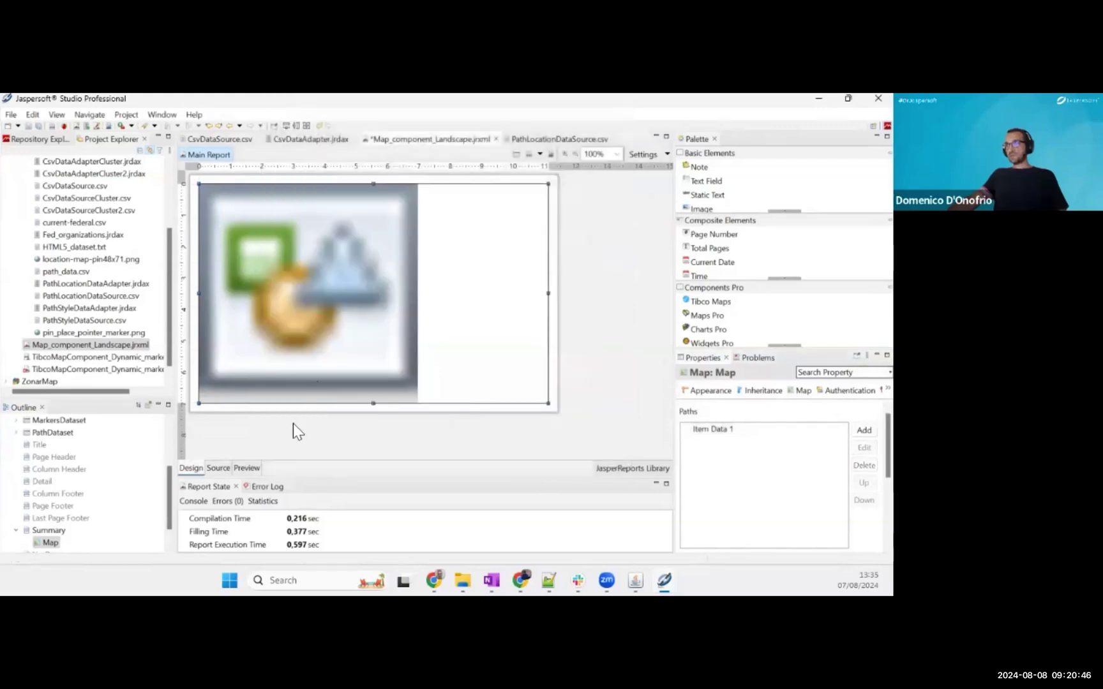
# - Preview the report again and examine how the path is drawn without the polygon setting
pyautogui.click(246, 468)
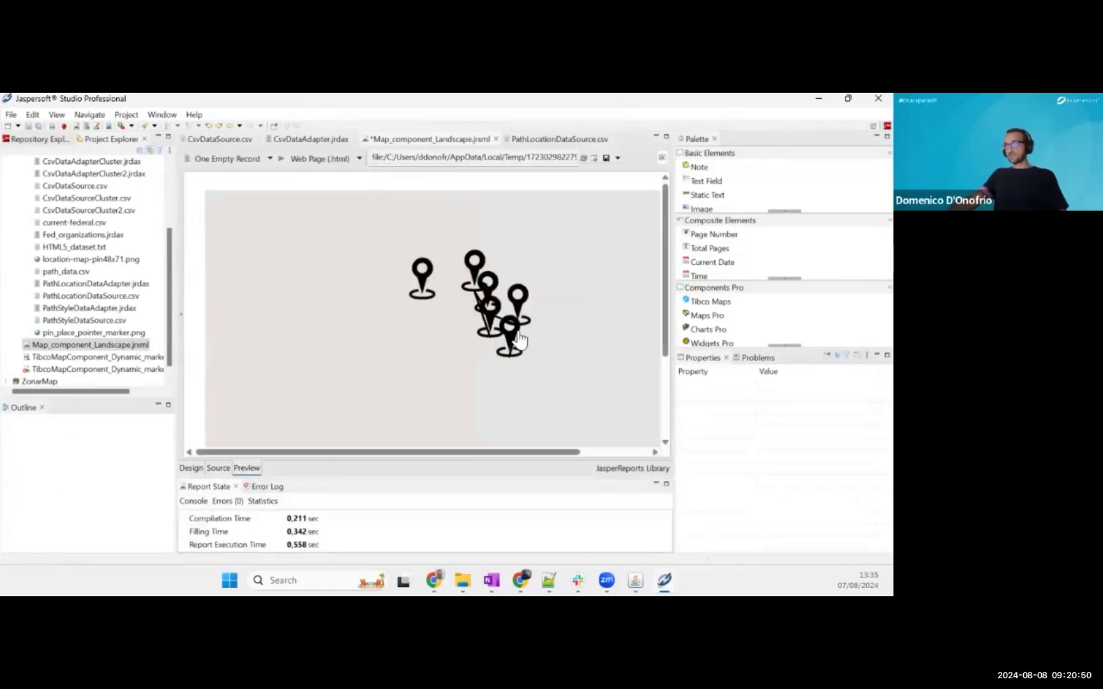
pyautogui.scroll(3, 520, 332)
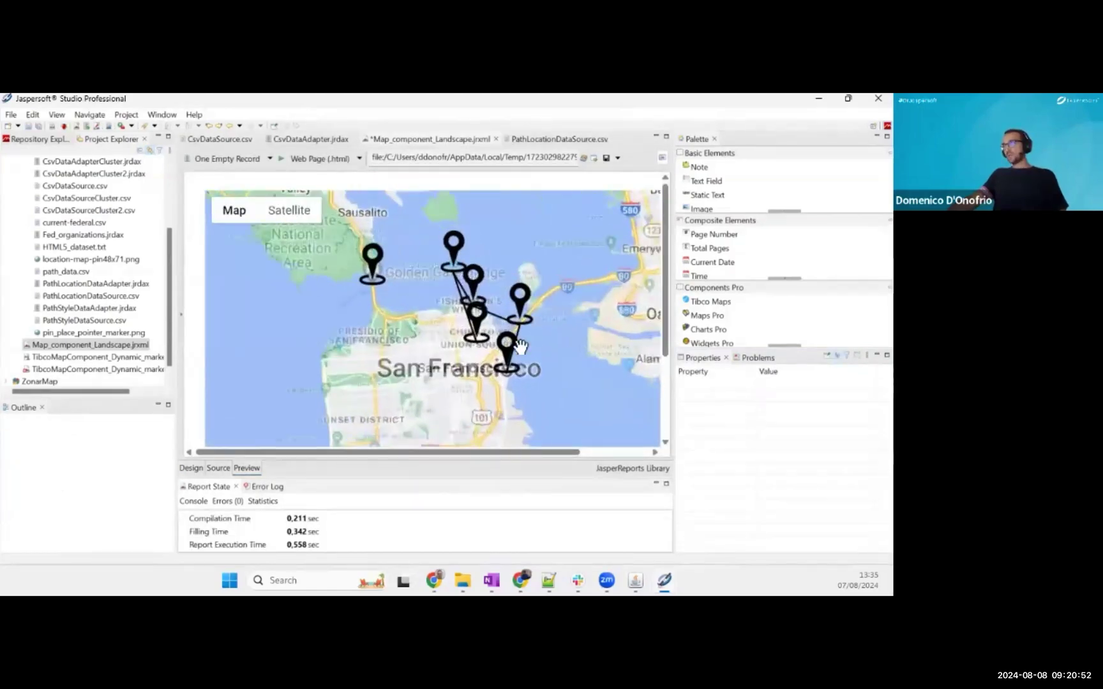
# - Examine the path in the map preview at different zoom levels, focusing on the Golden Gate marker and its connection to the other points
pyautogui.scroll(3, 451, 302)
pyautogui.scroll(-2, 455, 308)
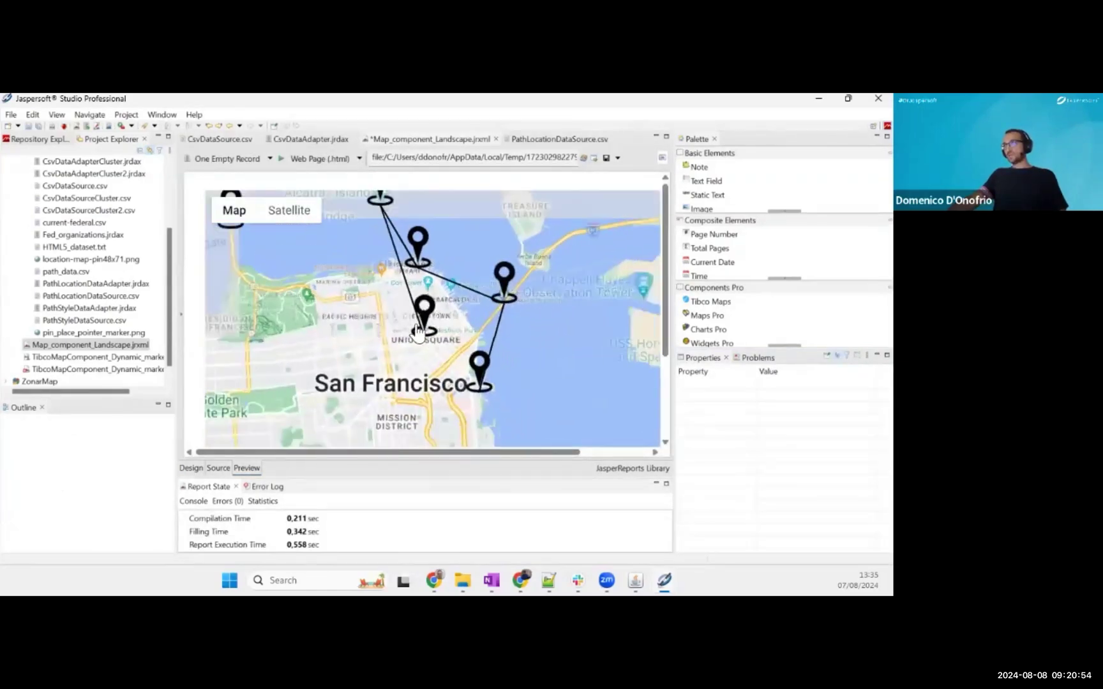
pyautogui.scroll(-1, 396, 235)
pyautogui.moveTo(342, 283); pyautogui.dragTo(346, 303)
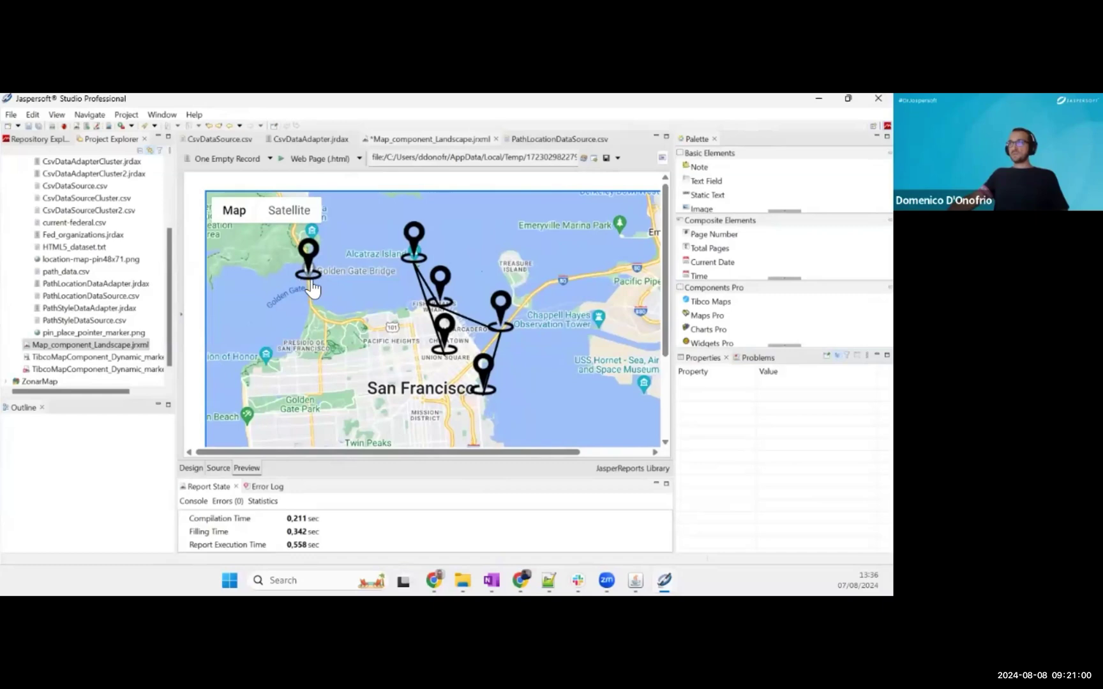
pyautogui.scroll(1, 300, 276)
pyautogui.scroll(1, 287, 283)
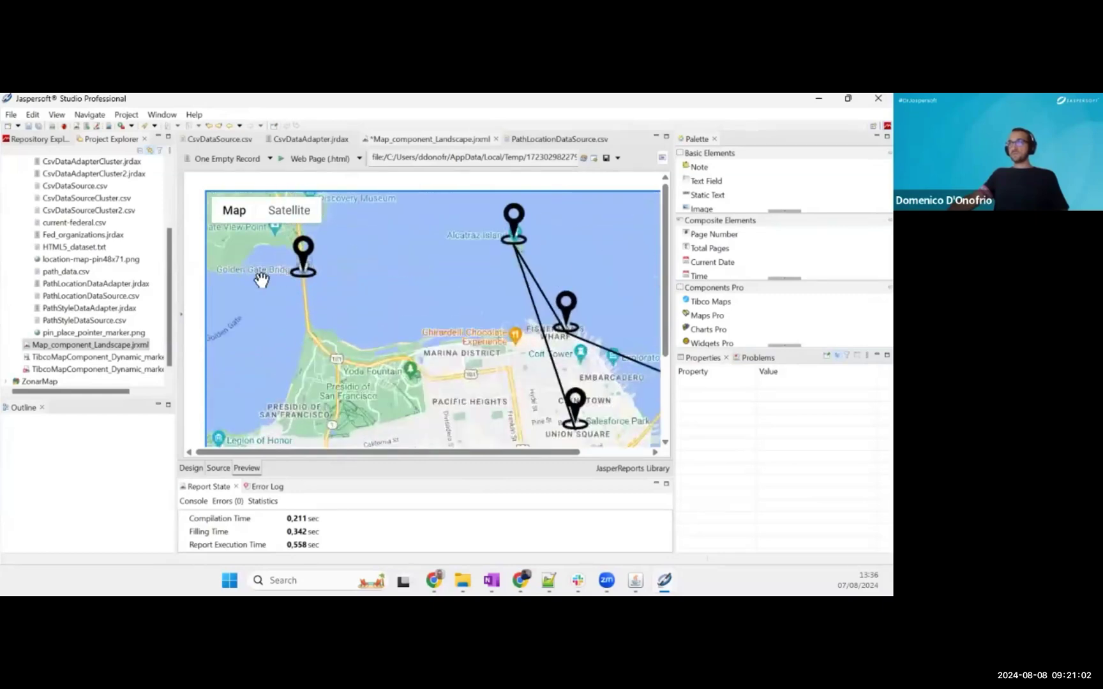
pyautogui.scroll(-2, 420, 307)
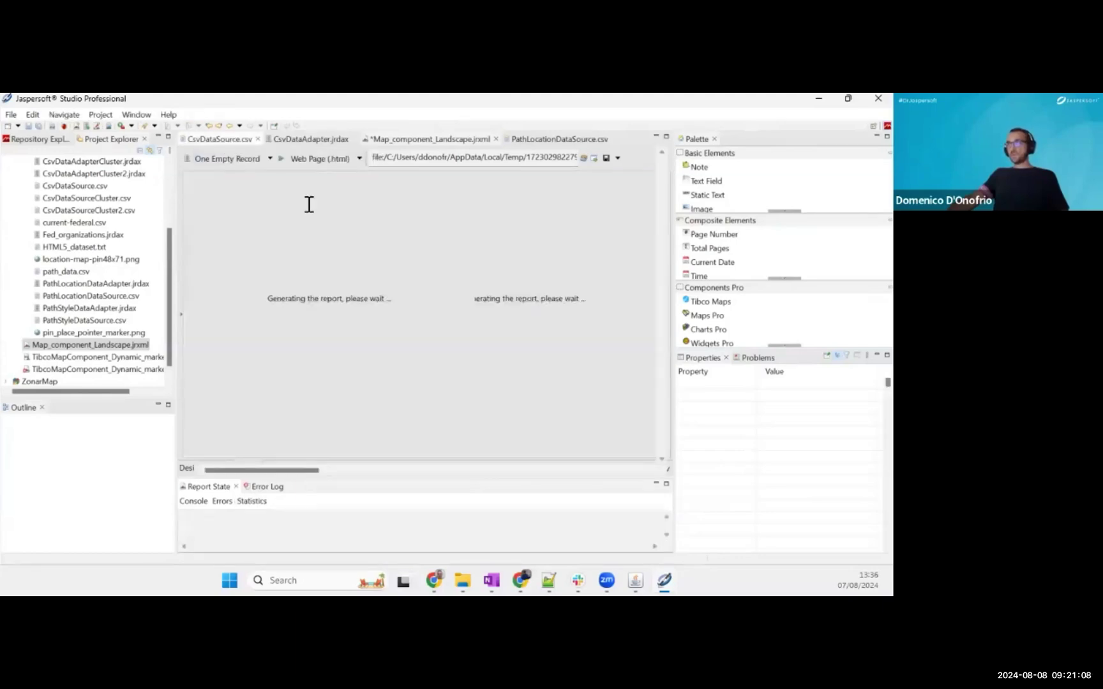
# - Check the Golden Gate entry in CsvDataSource.csv and duplicate the last path 1 row of PathLocationDataSource.csv as a new row 6
pyautogui.click(225, 138)
pyautogui.moveTo(261, 181); pyautogui.dragTo(226, 181)
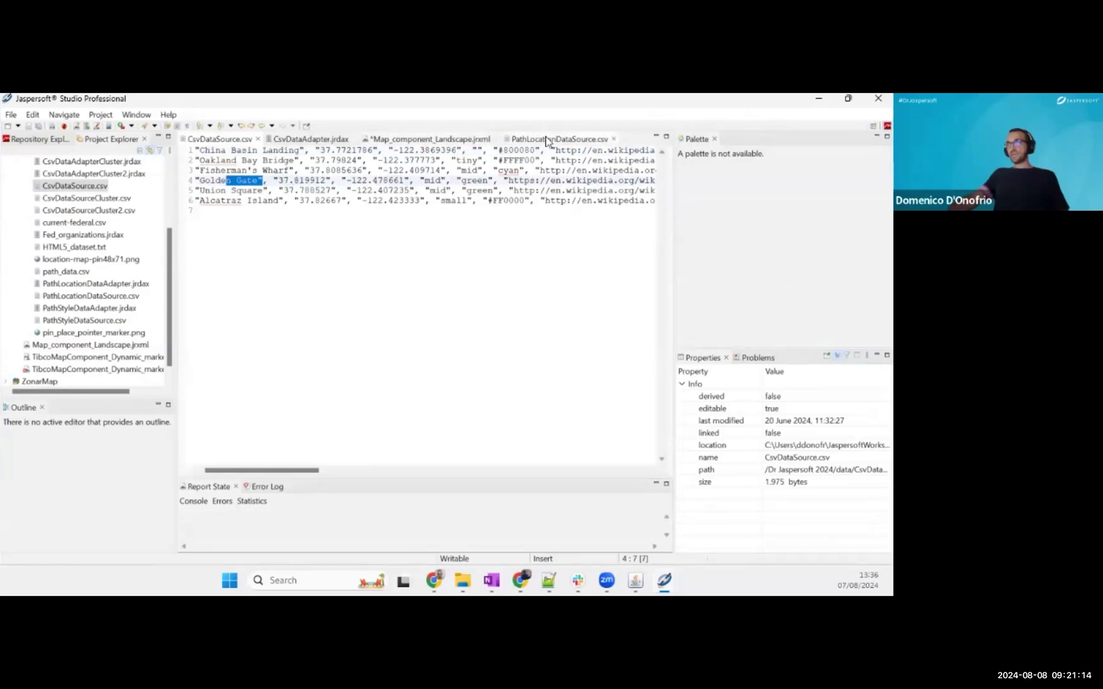
pyautogui.click(514, 142)
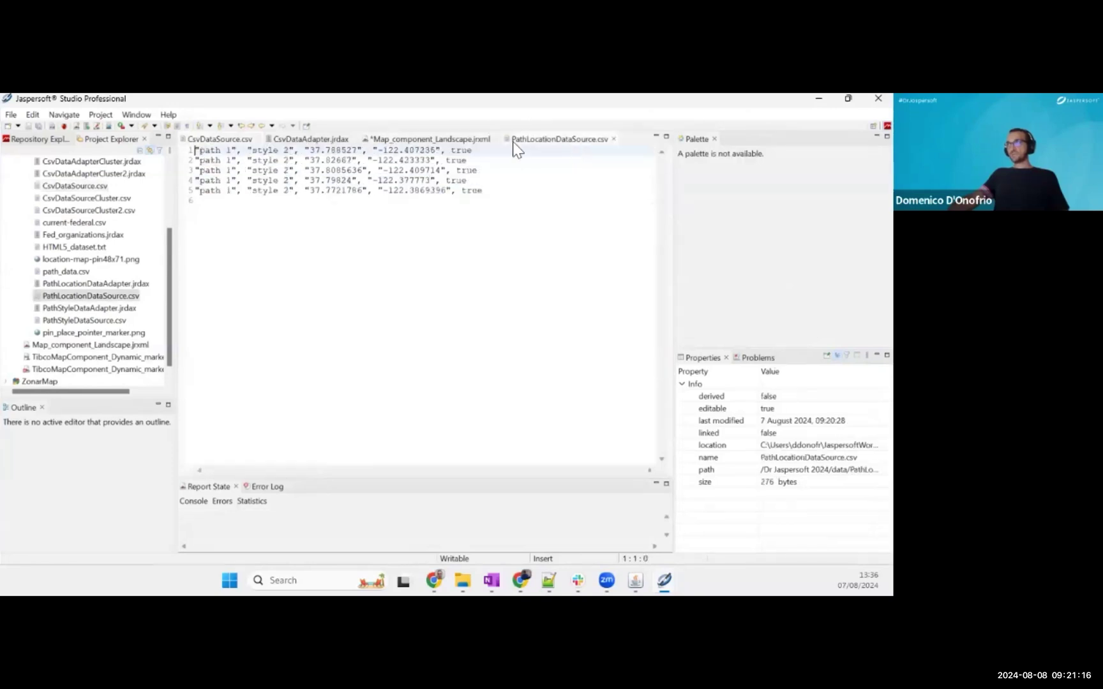
pyautogui.moveTo(483, 190); pyautogui.dragTo(197, 195)
pyautogui.hotkey('ctrl', 'c')
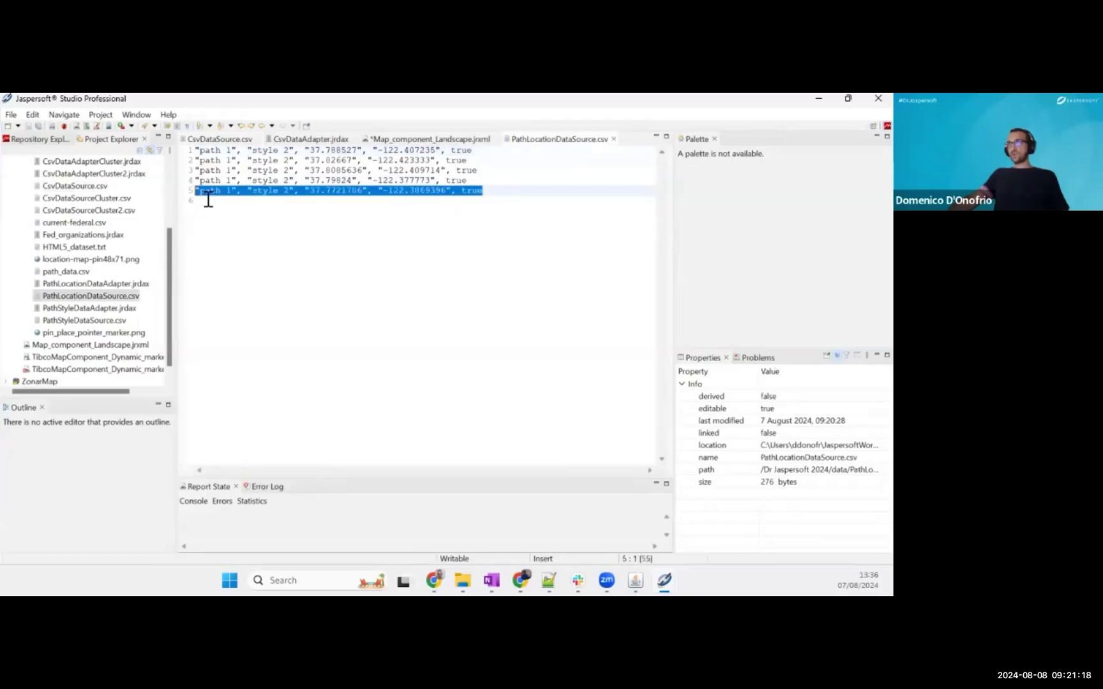
pyautogui.click(497, 186)
pyautogui.press('Return')
pyautogui.hotkey('ctrl', 'v')
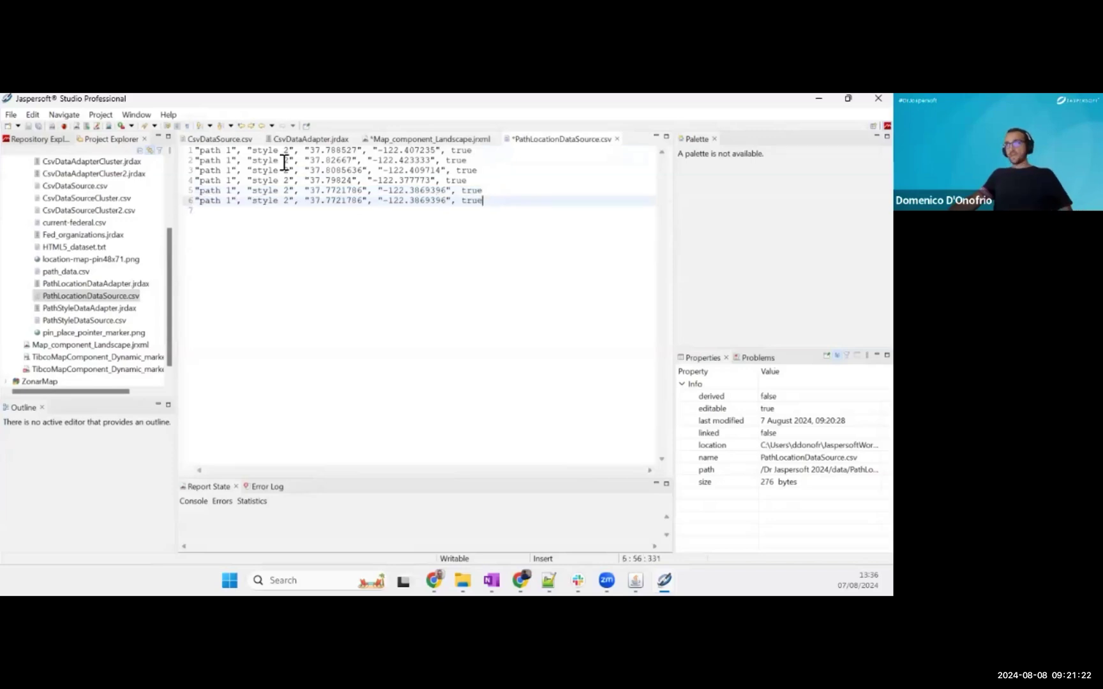
# - Replace row 6's style and latitude with Golden Gate's "37.819912", "-122.478661" from CsvDataSource.csv, save PathLocationDataSource.csv, and return to the report
pyautogui.click(226, 139)
pyautogui.moveTo(408, 181); pyautogui.dragTo(274, 182)
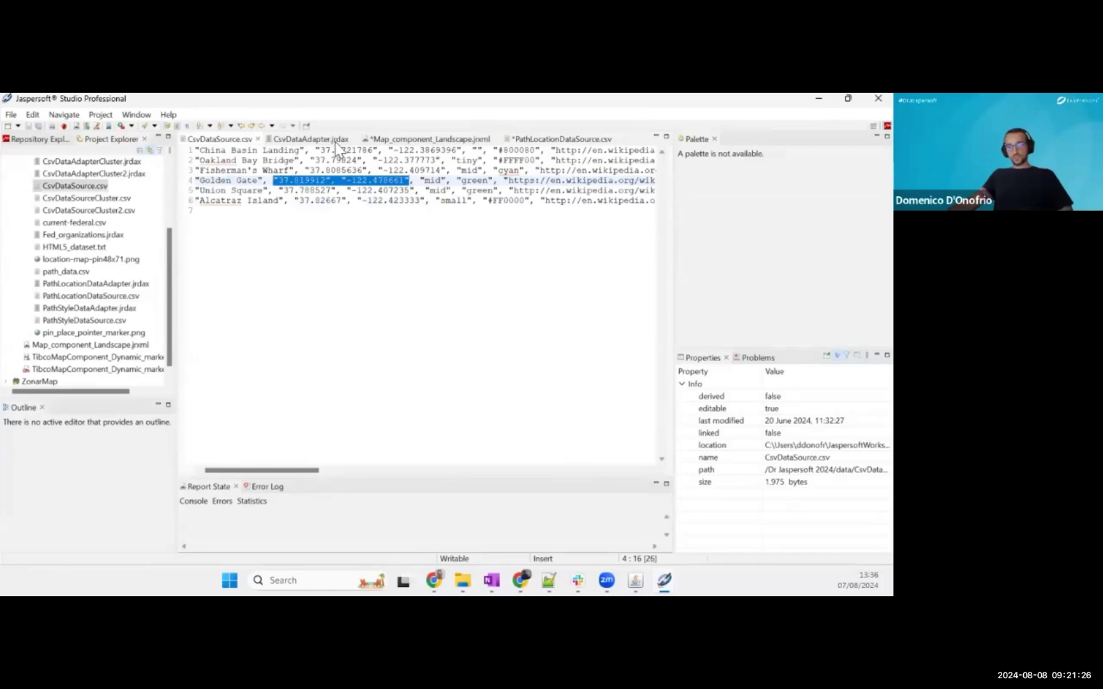
pyautogui.click(517, 136)
pyautogui.moveTo(367, 199); pyautogui.dragTo(248, 202)
pyautogui.write('"37.819912", "-122.478661"')
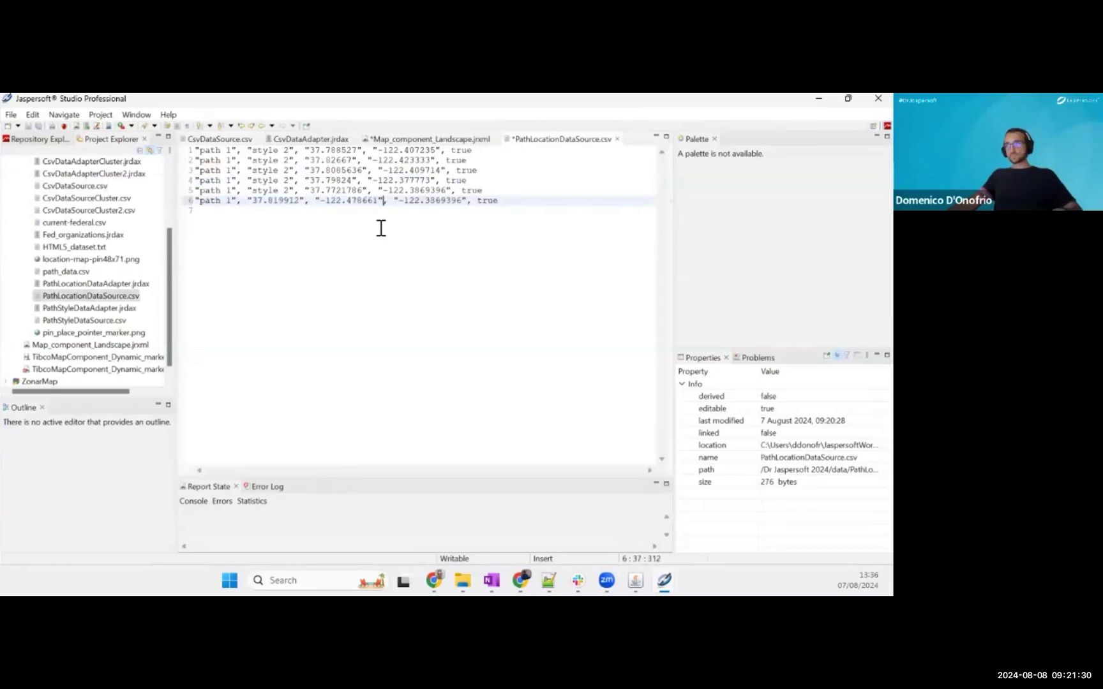
pyautogui.click(27, 127)
pyautogui.click(428, 141)
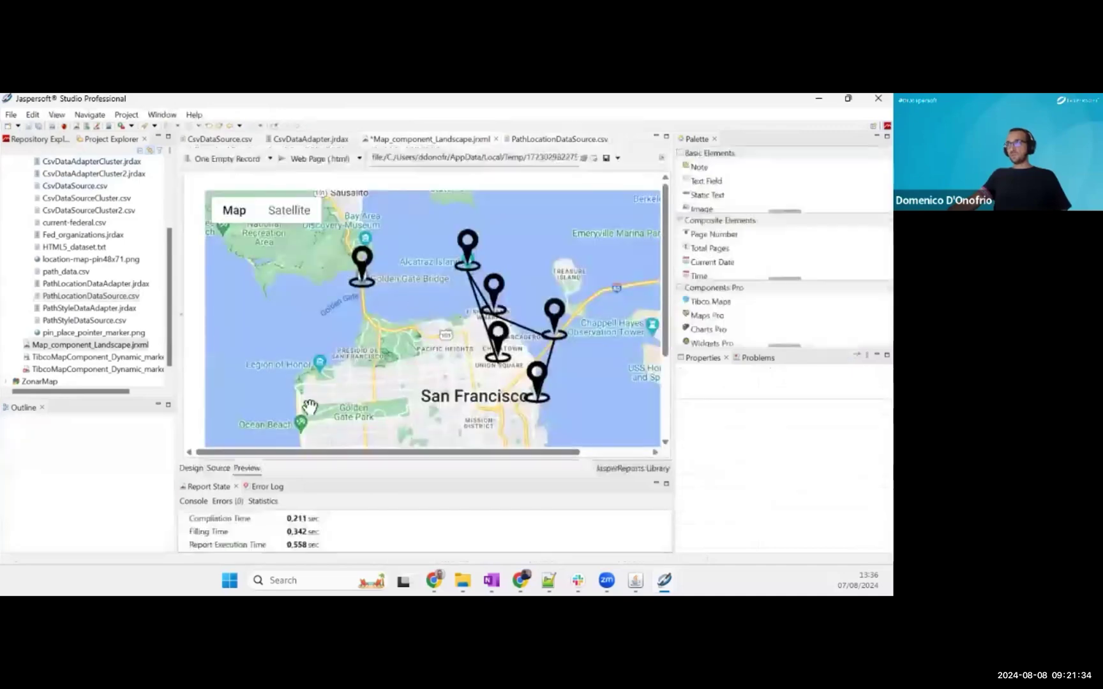
# - Regenerate the map report preview and inspect the path drawn between the San Francisco markers
pyautogui.click(281, 159)
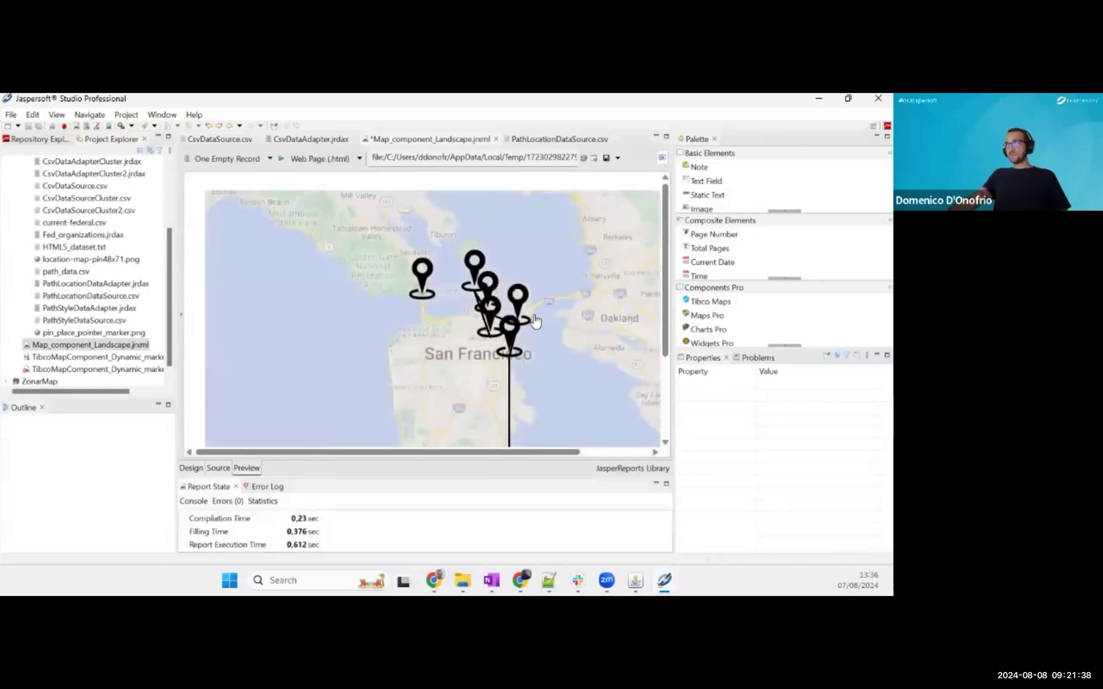
pyautogui.scroll(-2, 536, 318)
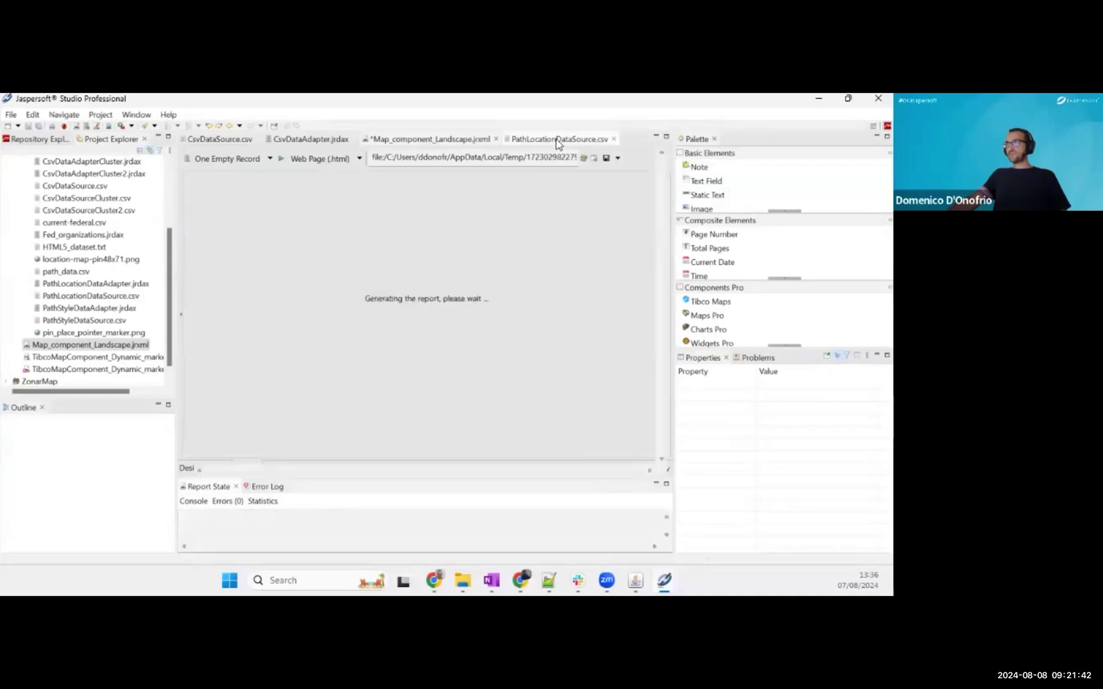
# - Change the sixth row of PathLocationDataSource.csv to "path 1", "style 2", "37.819912", "-122.3869396", true and save the file
pyautogui.click(556, 138)
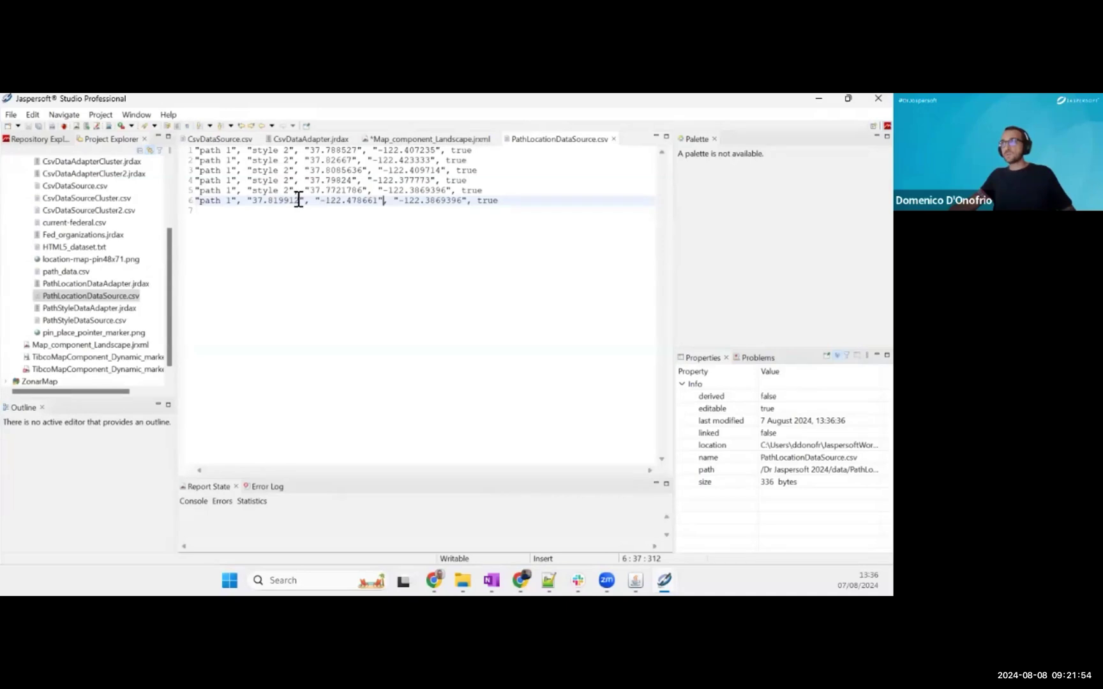
pyautogui.moveTo(305, 202); pyautogui.dragTo(246, 202)
pyautogui.hotkey('ctrl', 'c')
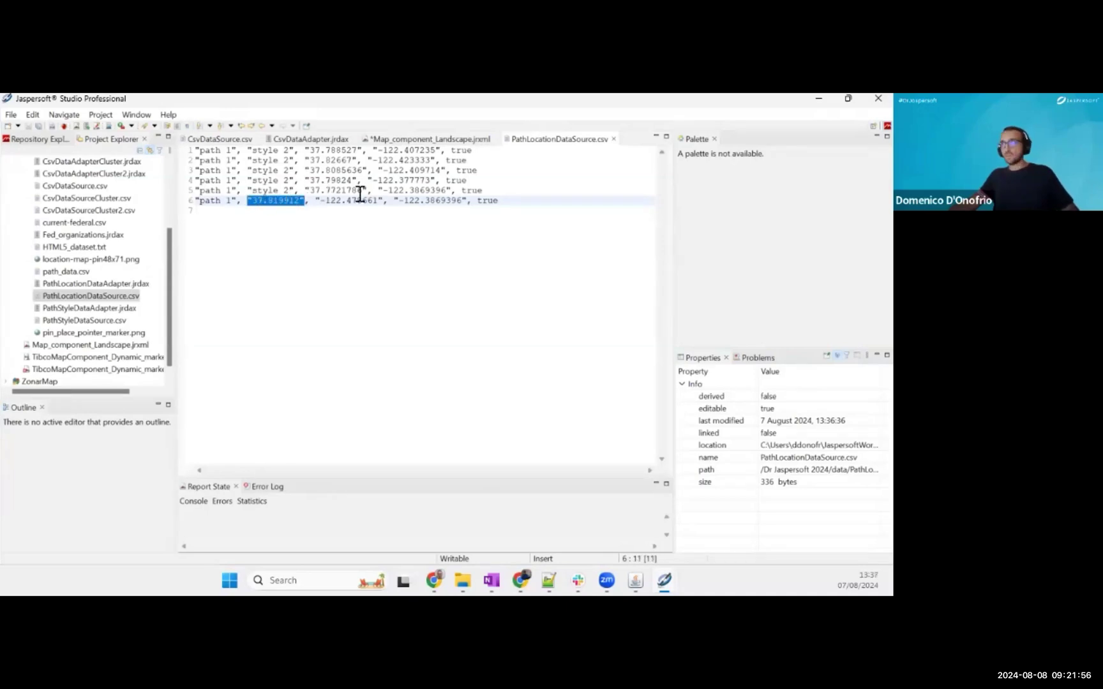
pyautogui.click(381, 201)
pyautogui.moveTo(382, 202); pyautogui.dragTo(314, 202)
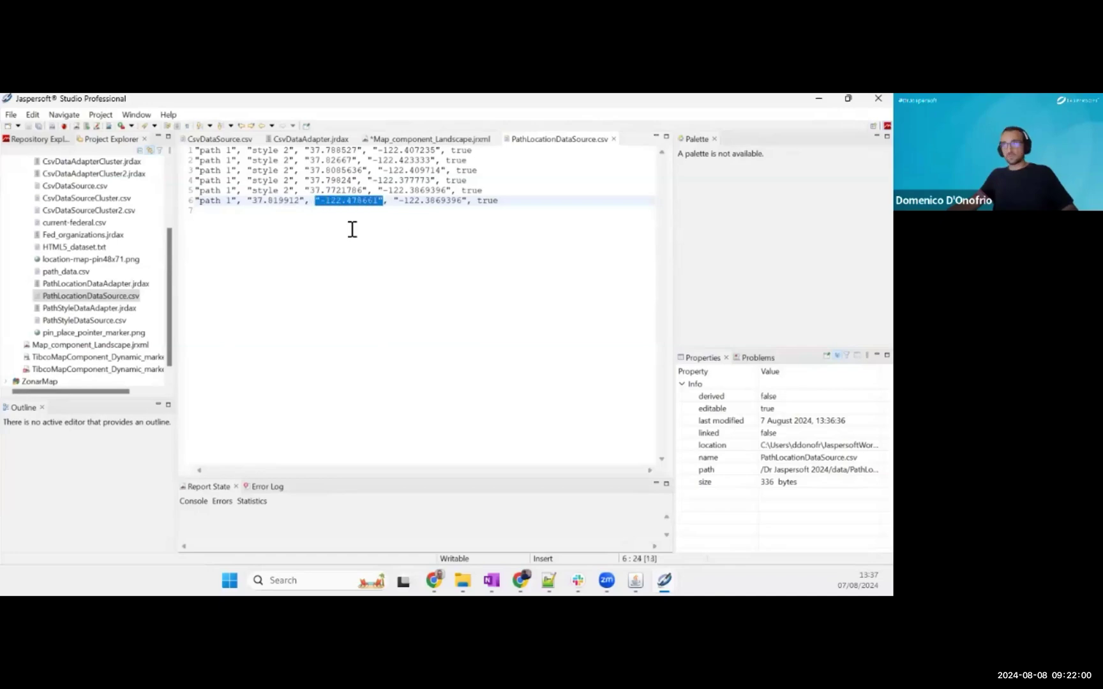
pyautogui.hotkey('ctrl', 'v')
pyautogui.moveTo(294, 188); pyautogui.dragTo(247, 200)
pyautogui.write('"style 2"')
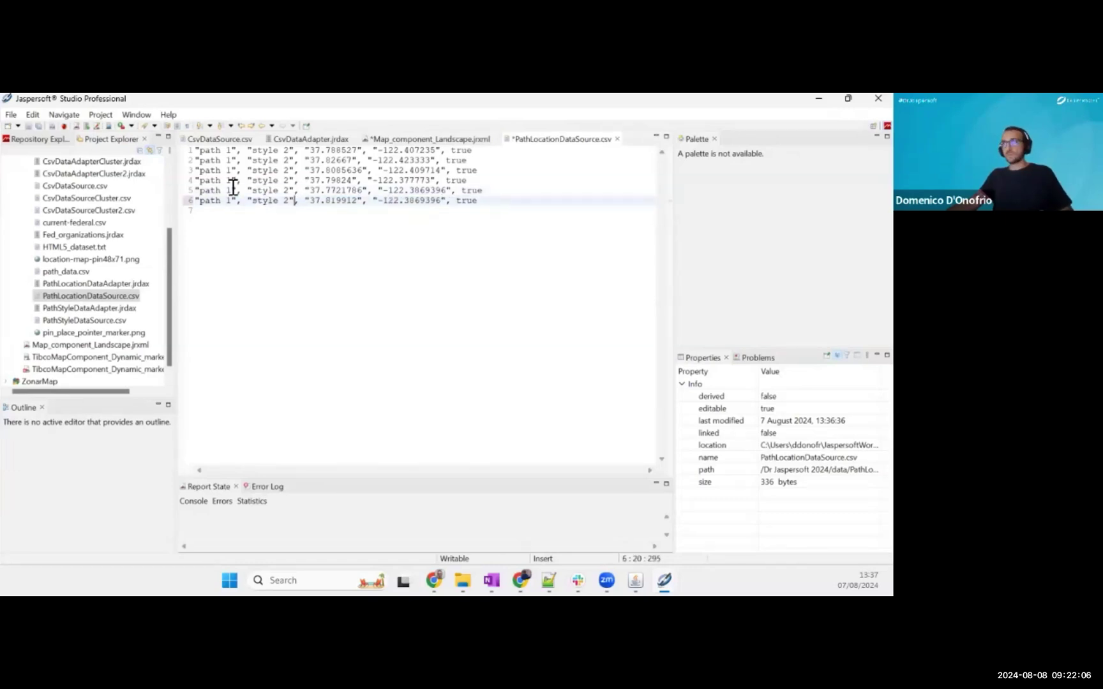
pyautogui.click(28, 125)
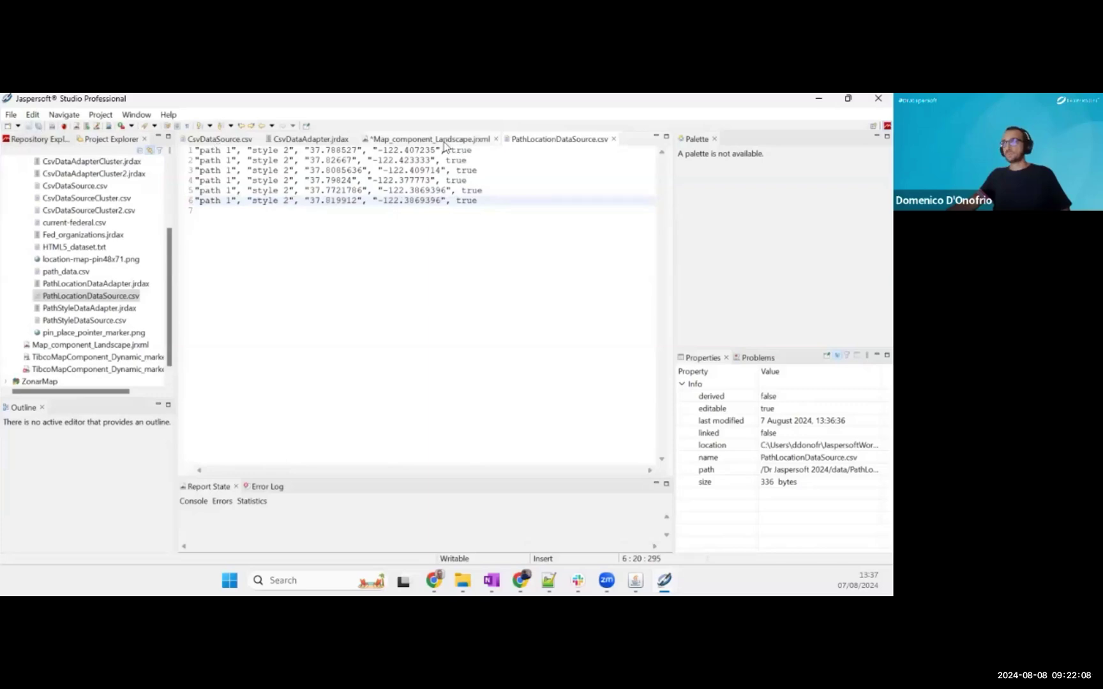
# - Preview the map report again and check the path coordinates against the Golden Gate row in CsvDataSource.csv
pyautogui.click(435, 140)
pyautogui.click(282, 159)
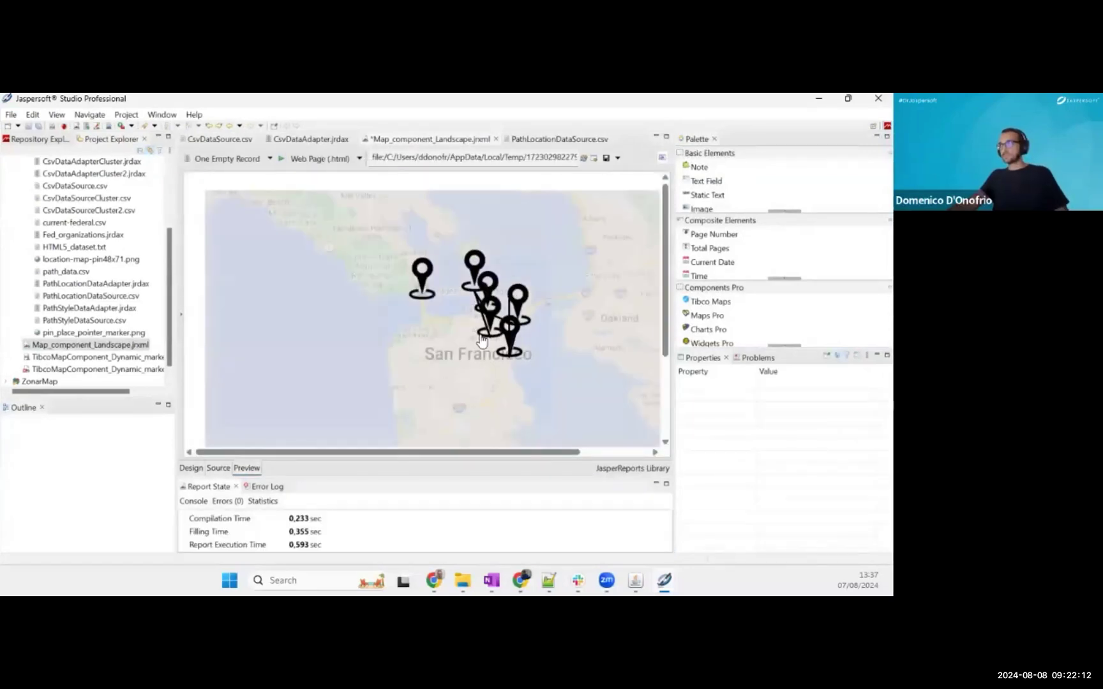
pyautogui.click(551, 138)
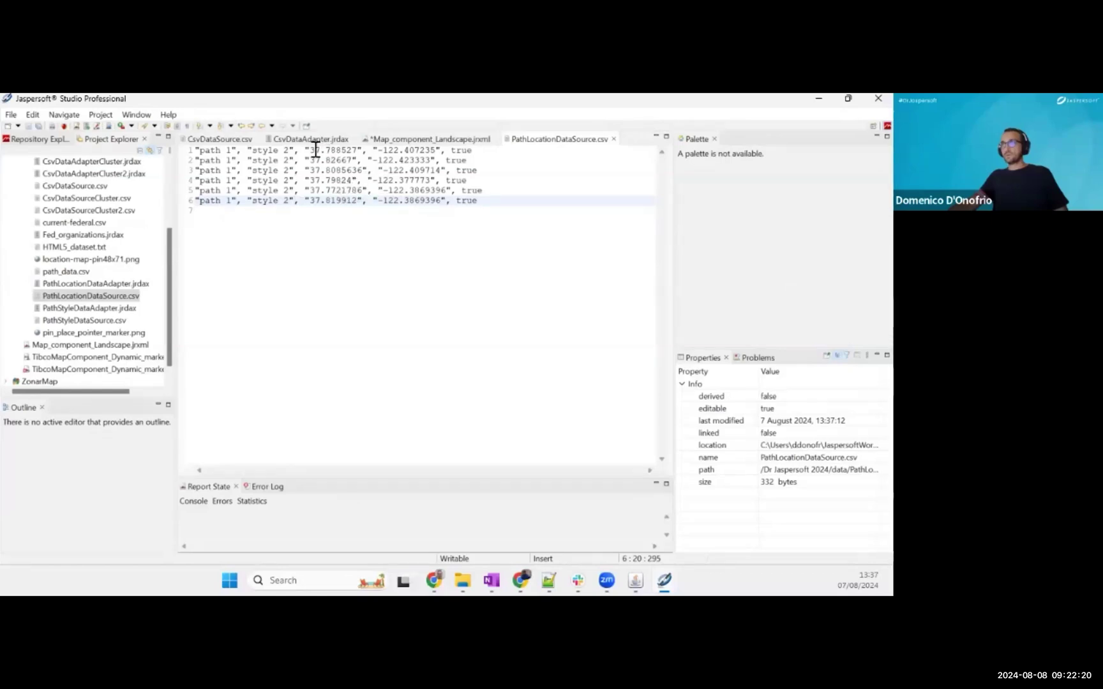
pyautogui.click(219, 139)
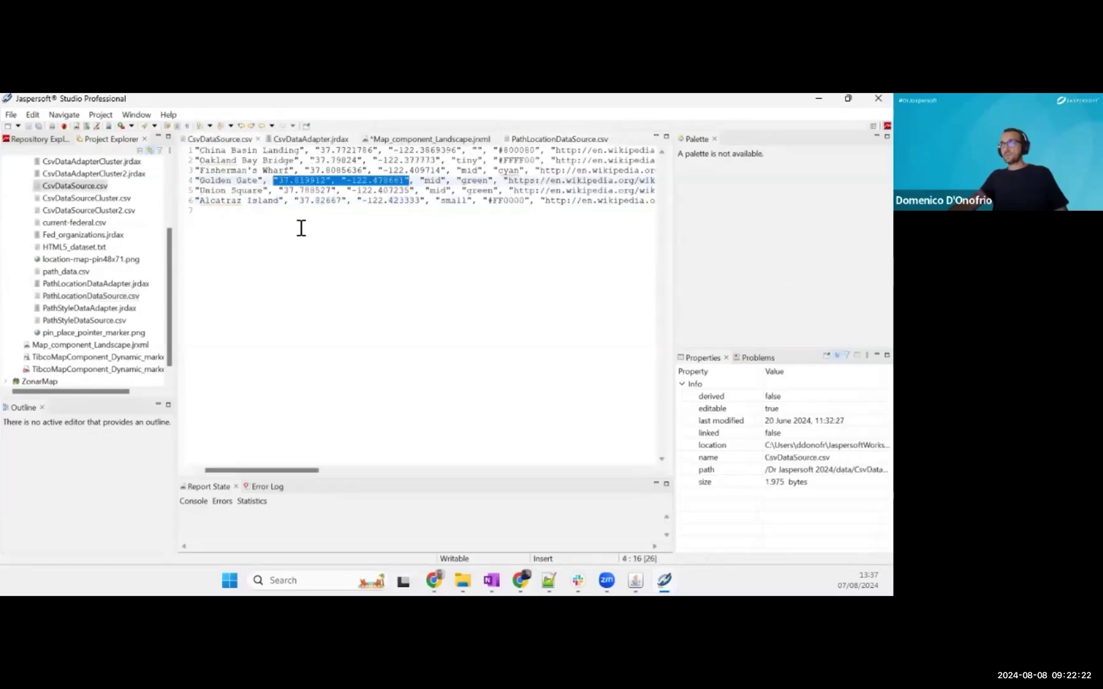
pyautogui.click(332, 181)
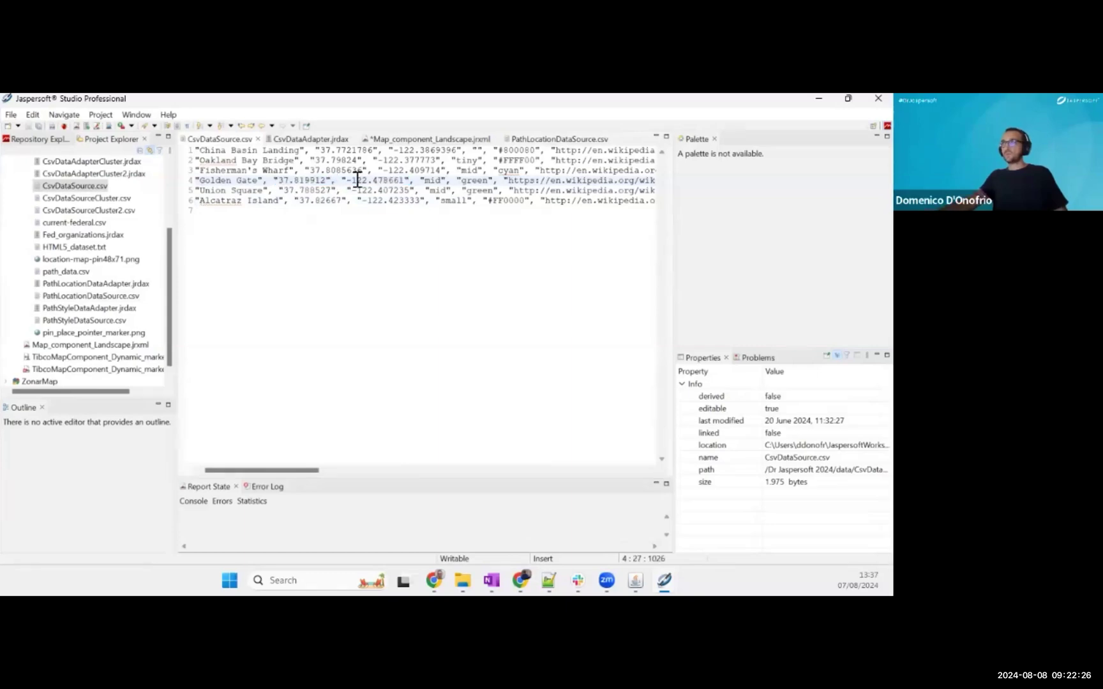
# - Delete the sixth row and its leftover blank line from PathLocationDataSource.csv and save the file
pyautogui.click(547, 139)
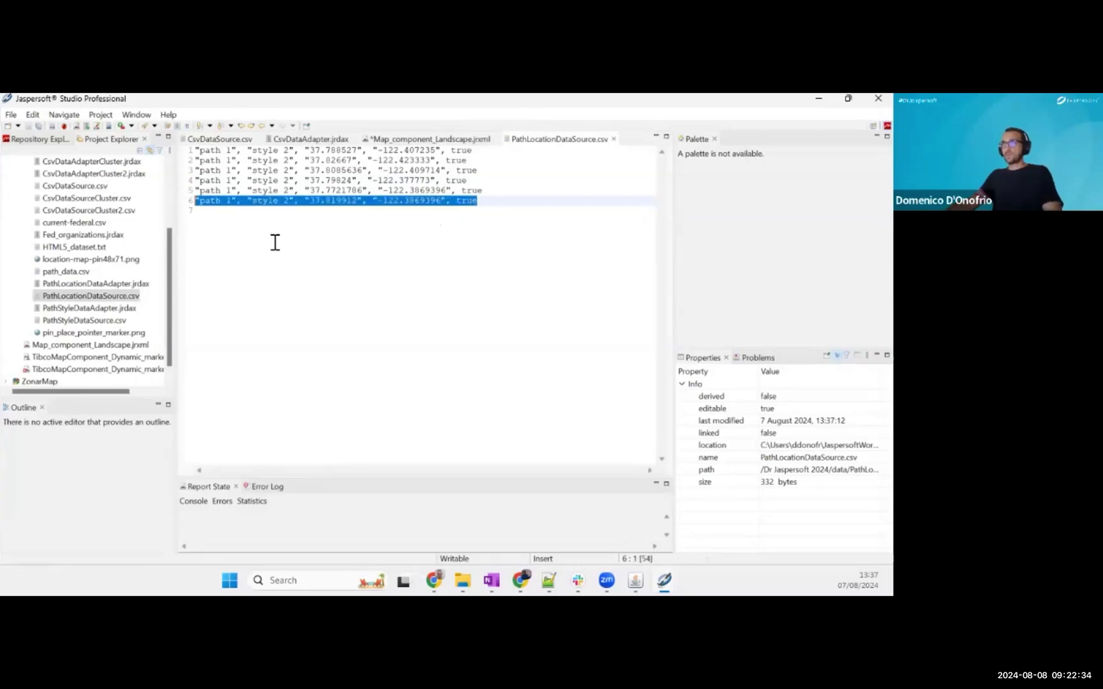
pyautogui.press('Delete')
pyautogui.hotkey('ctrl', 's')
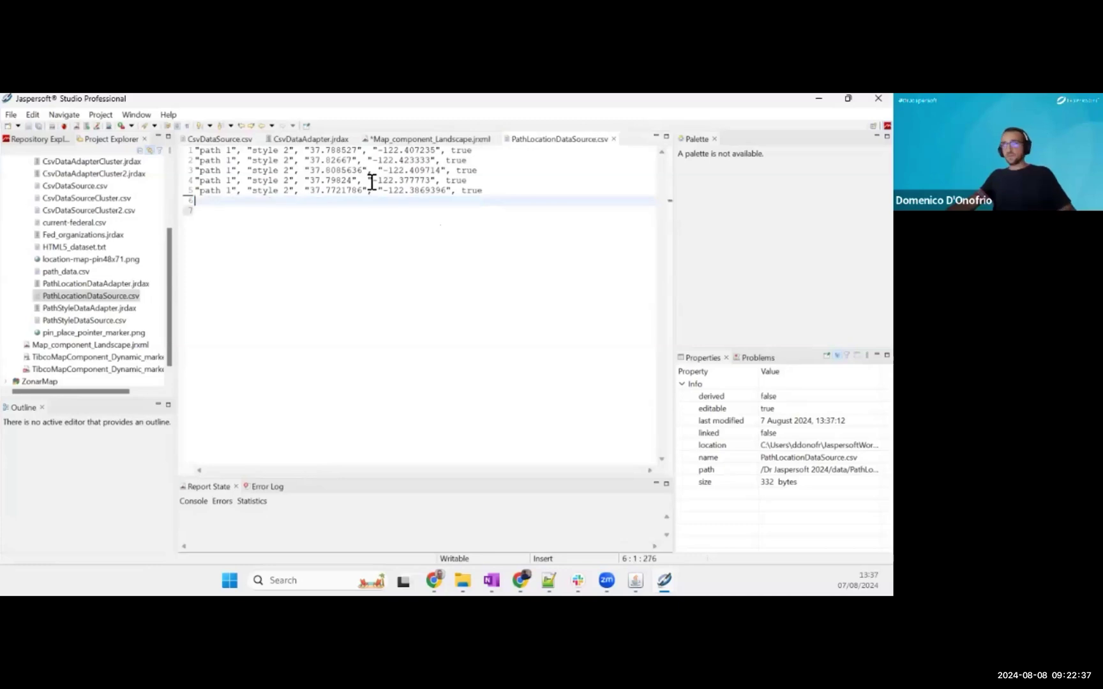
pyautogui.click(411, 141)
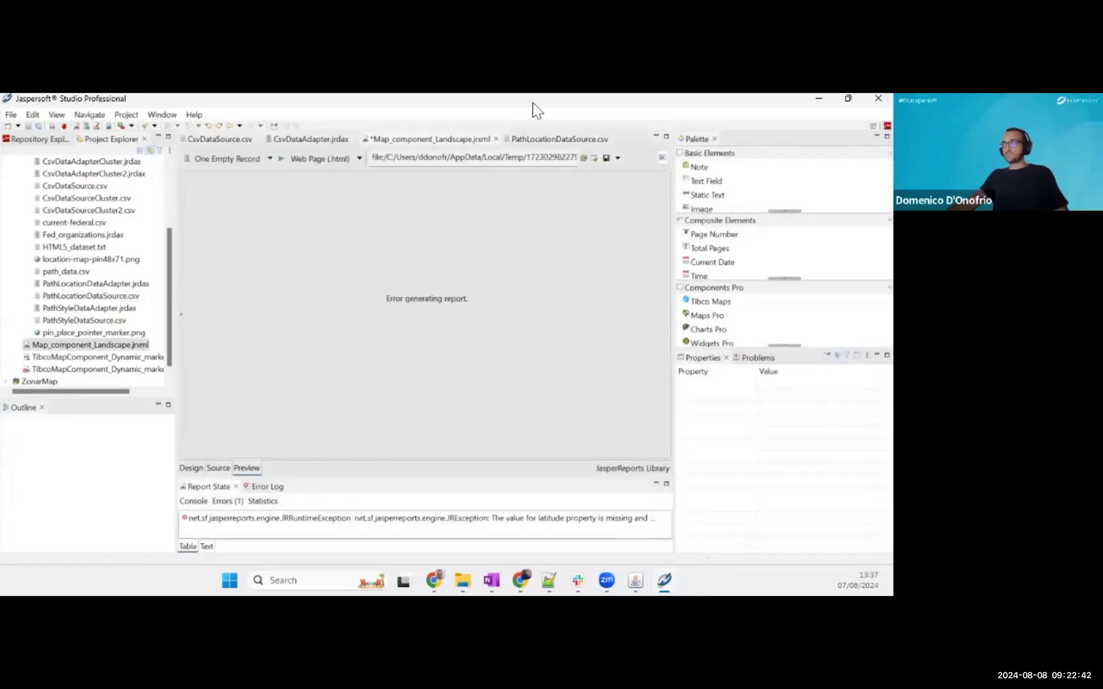
pyautogui.click(545, 139)
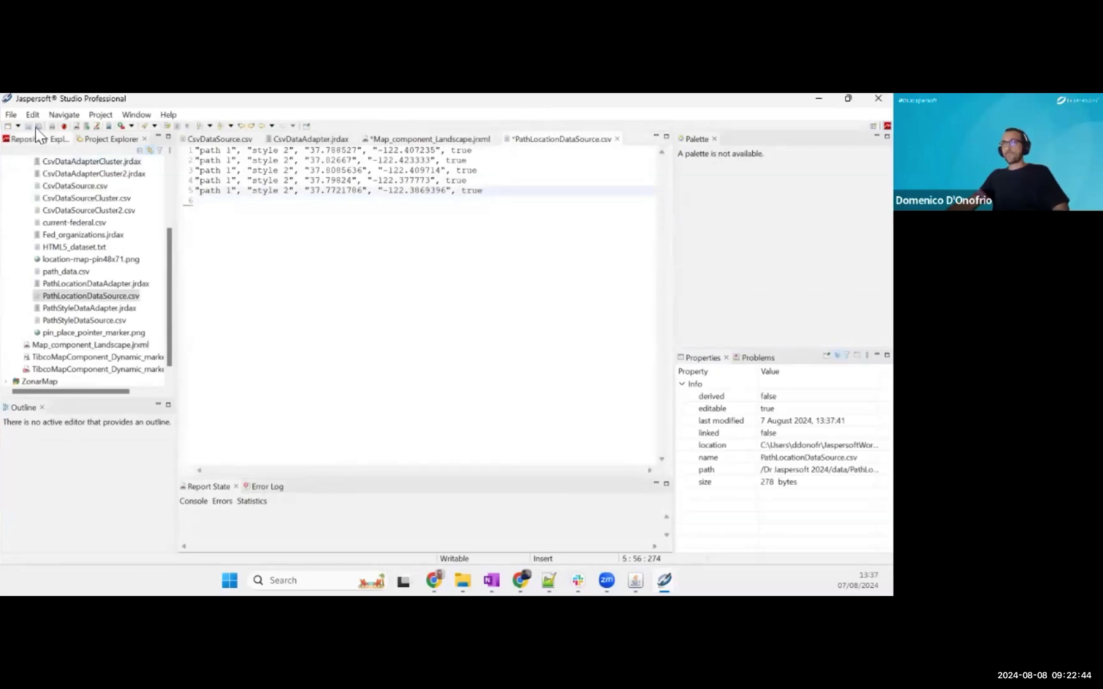
pyautogui.hotkey('ctrl', 's')
# - Regenerate the map report preview and inspect the path with the five remaining locations
pyautogui.click(445, 141)
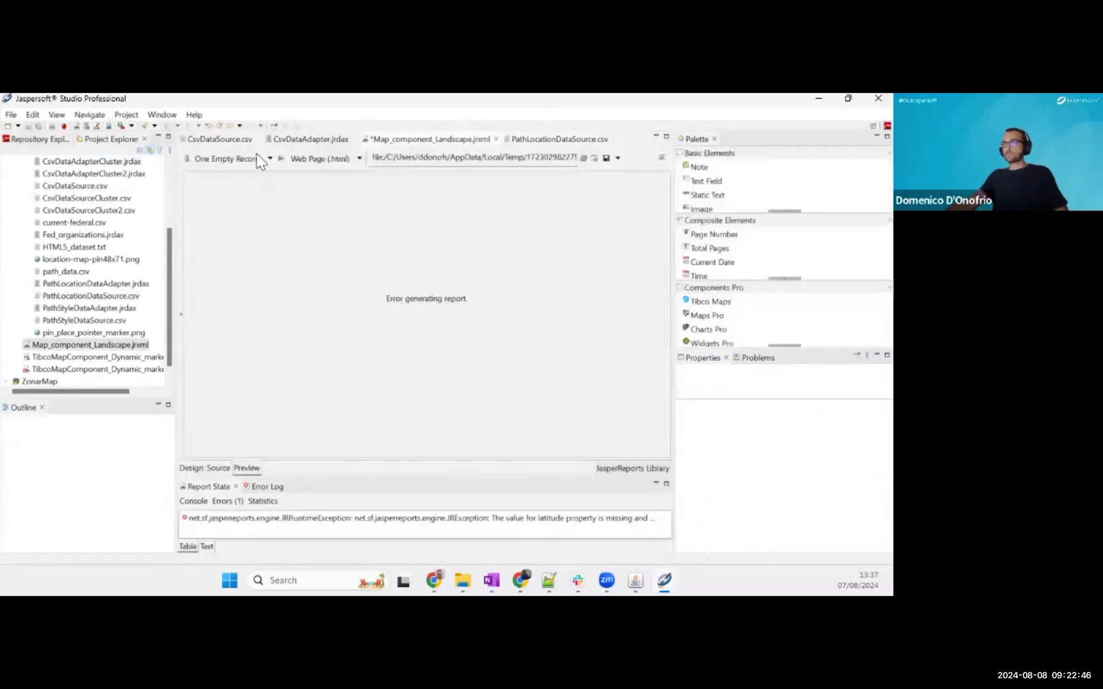
pyautogui.click(281, 159)
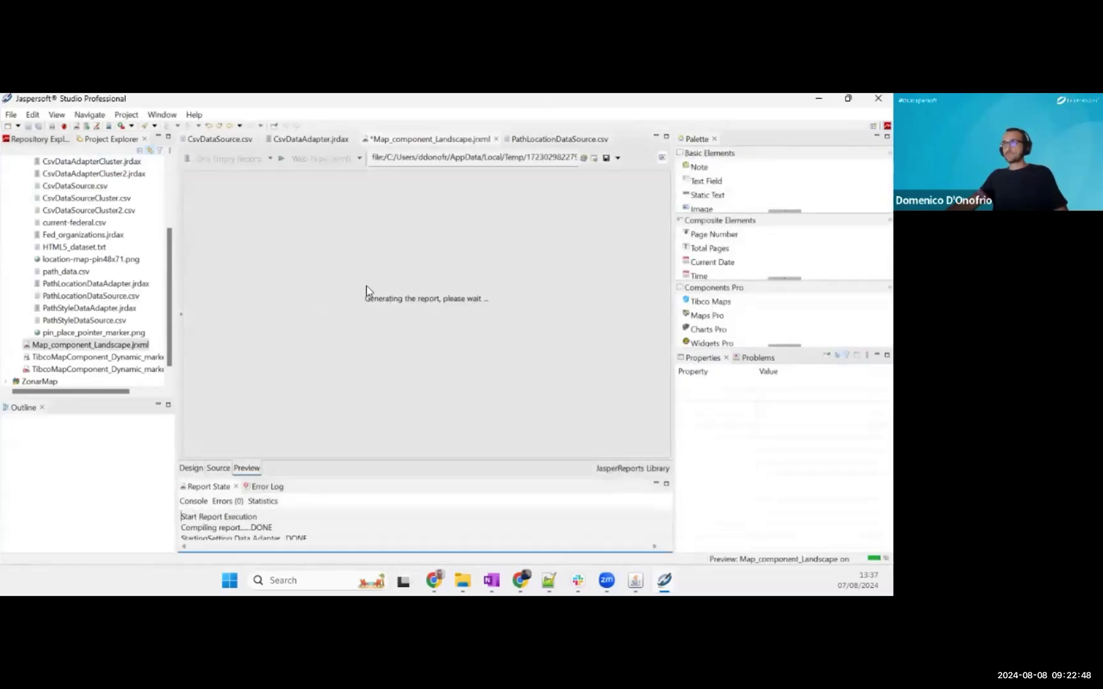
pyautogui.scroll(-1, 537, 319)
pyautogui.scroll(3, 511, 307)
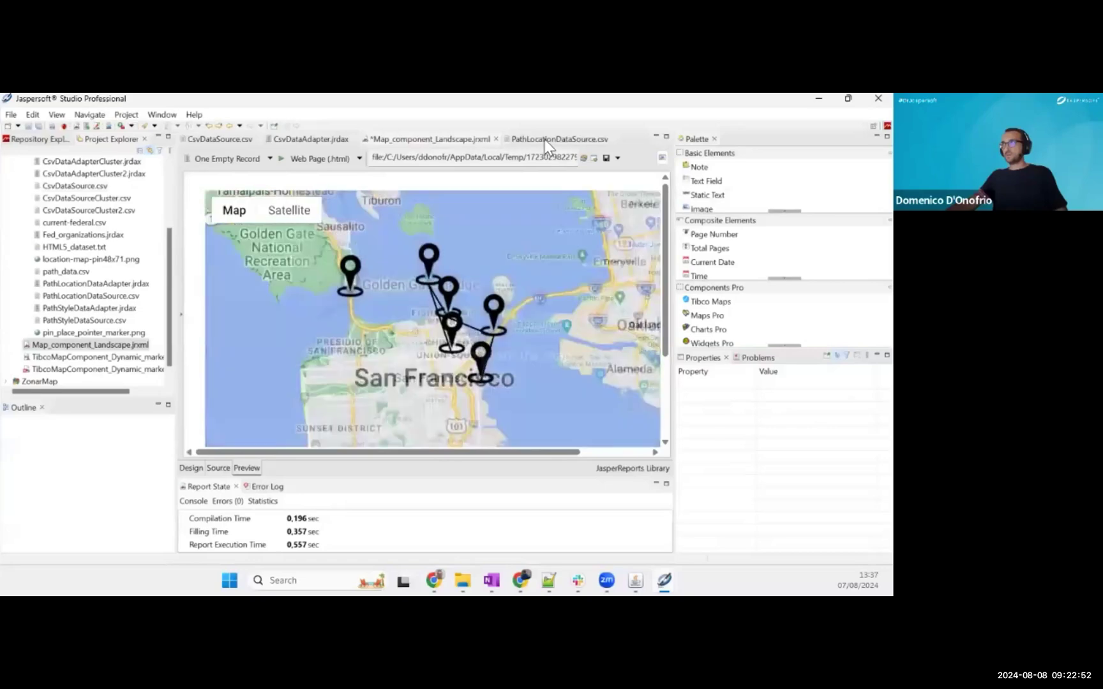
# - Add a sixth row to PathLocationDataSource.csv as a copy of the fifth path 1, style 2 row
pyautogui.click(559, 139)
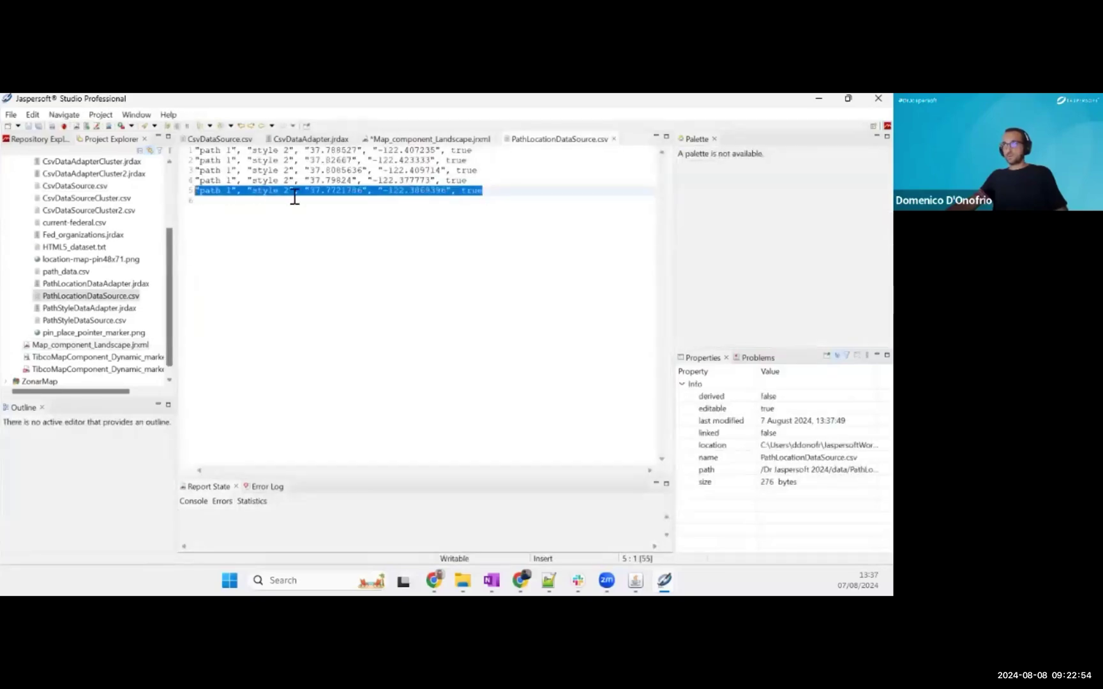
pyautogui.click(488, 190)
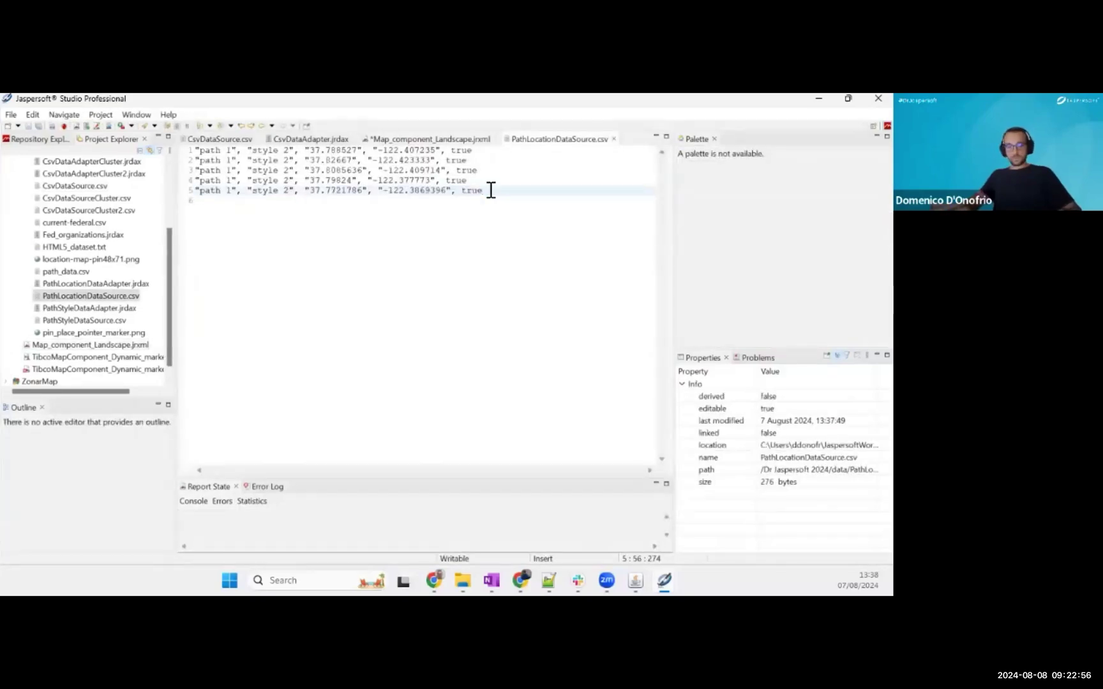
pyautogui.press('Return')
pyautogui.write('"path 1", "style 2", "37.7721786", "-122.3869396", true')
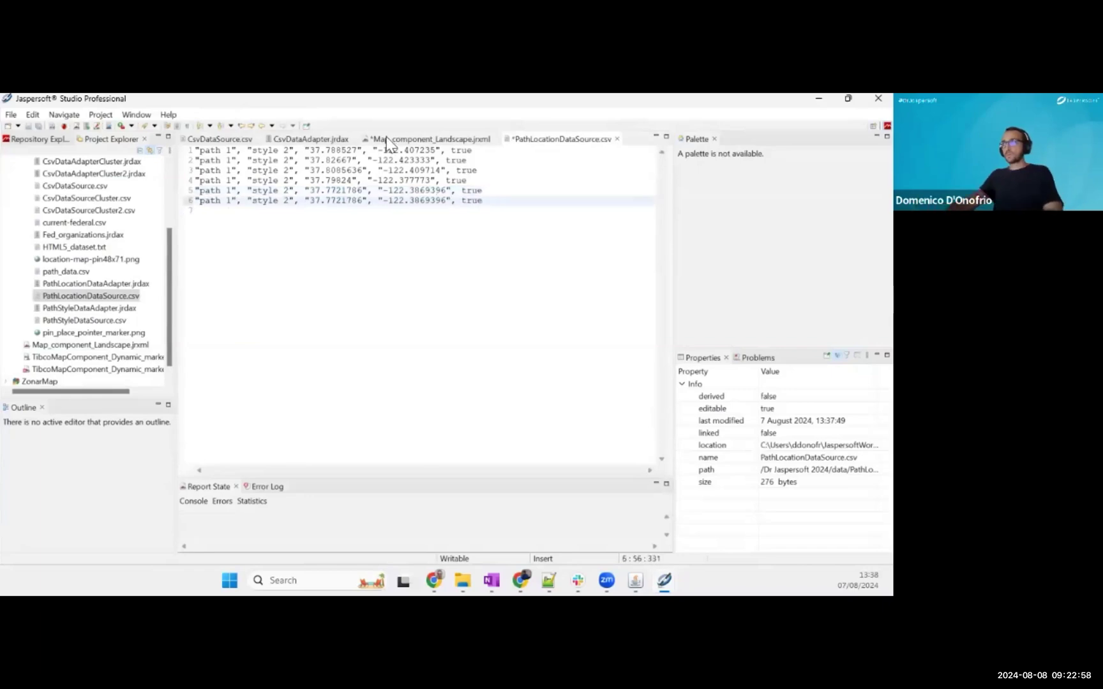
# - Replace the sixth row's coordinates with the Golden Gate values "37.819912", "-122.478661" from CsvDataSource.csv and save the path file
pyautogui.click(220, 138)
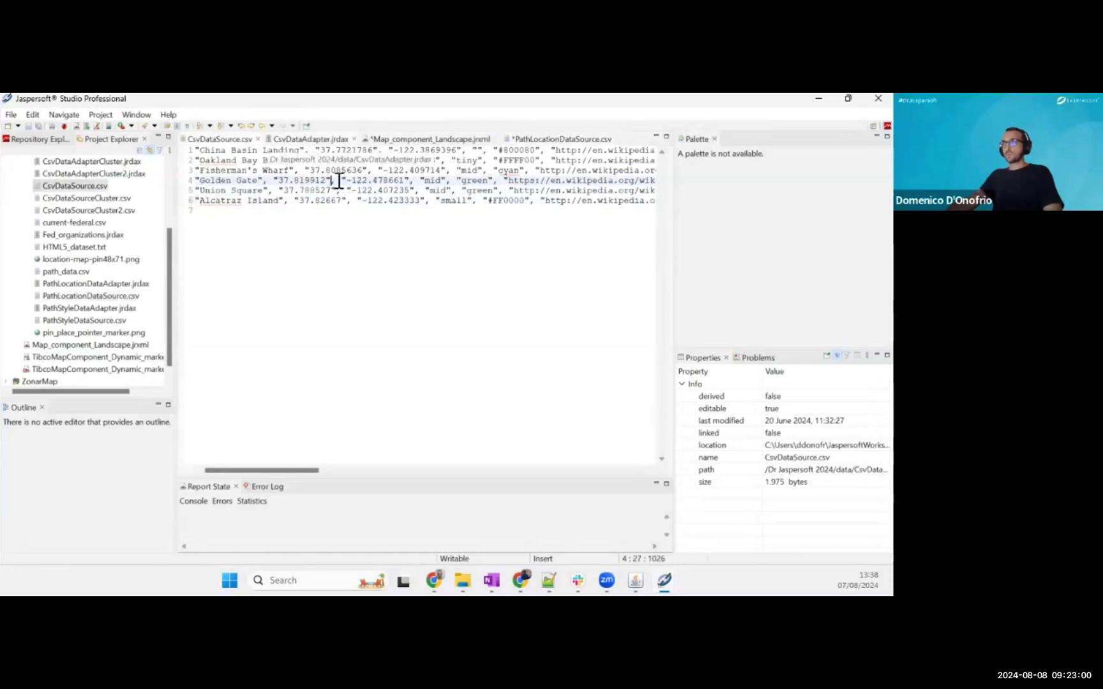
pyautogui.moveTo(408, 179); pyautogui.dragTo(276, 183)
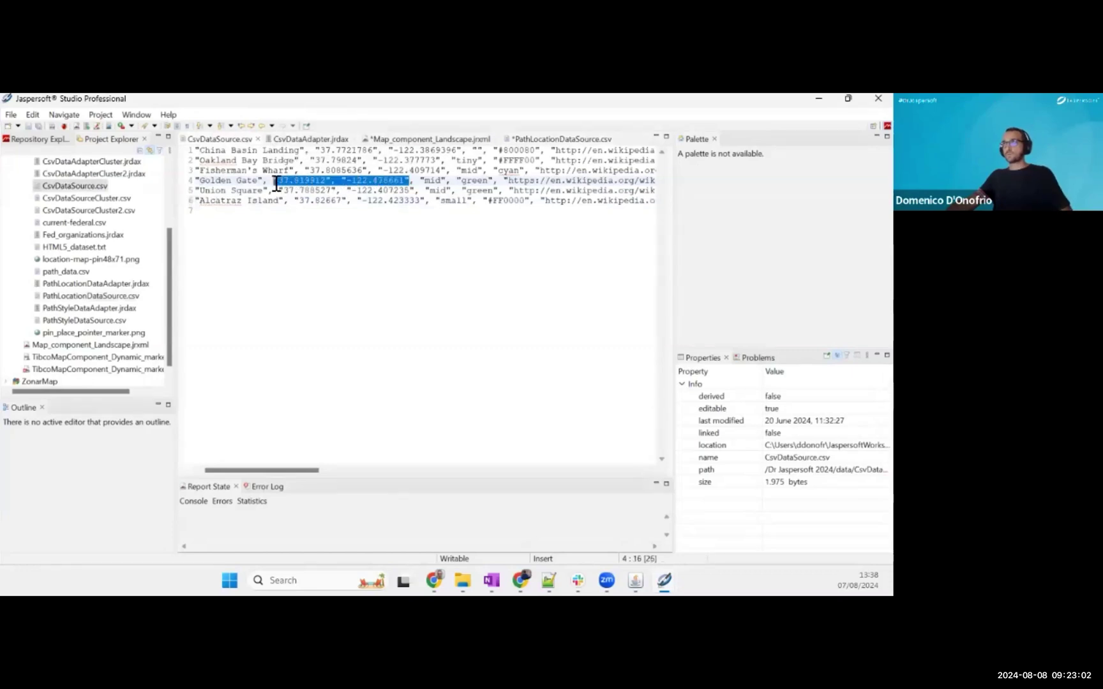
pyautogui.click(520, 139)
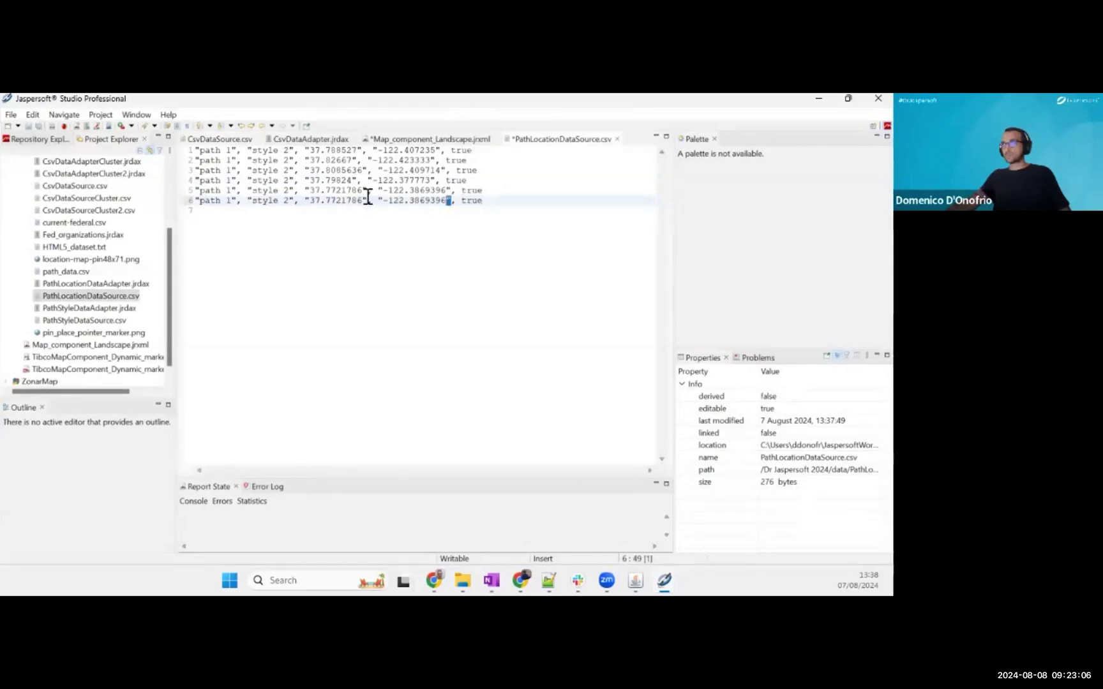
pyautogui.moveTo(451, 201); pyautogui.dragTo(304, 200)
pyautogui.write('"37.819912", "-122.478661"')
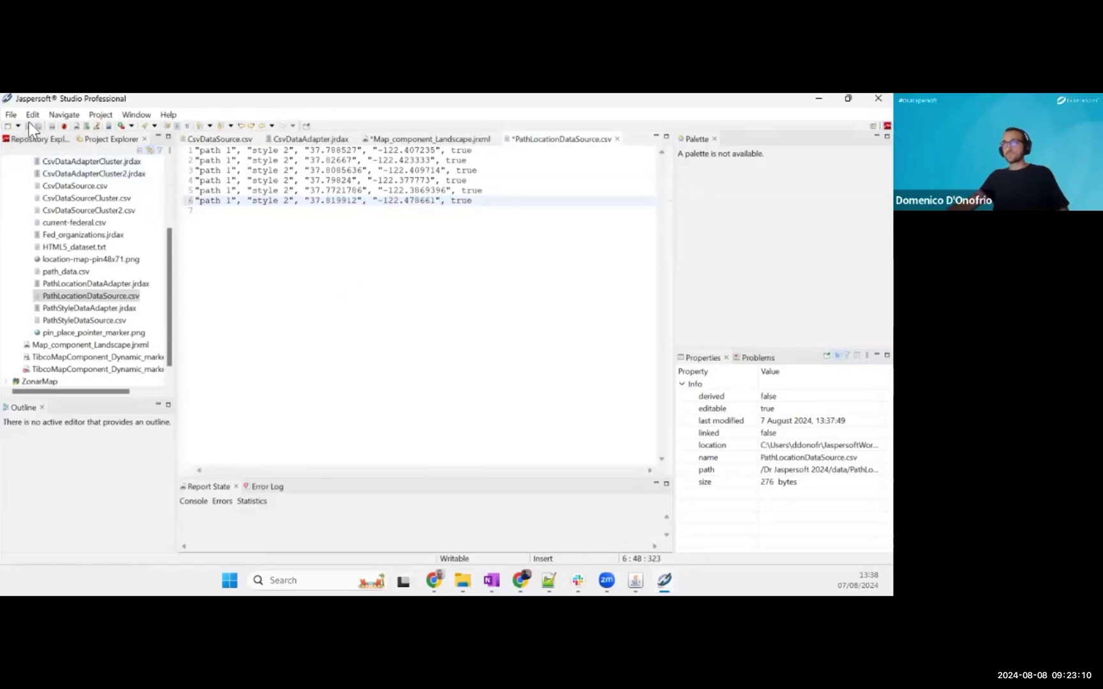
pyautogui.hotkey('ctrl', 's')
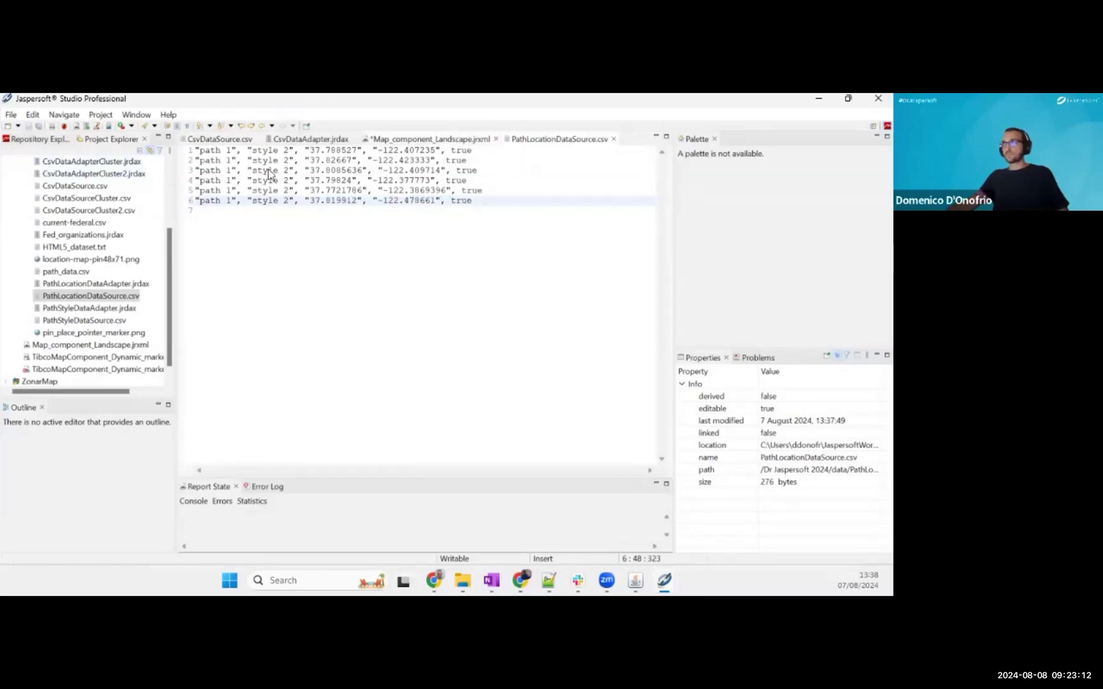
# - Preview the map report and examine the path segment leading to the Golden Gate marker
pyautogui.hotkey('ctrl', 'pageup')
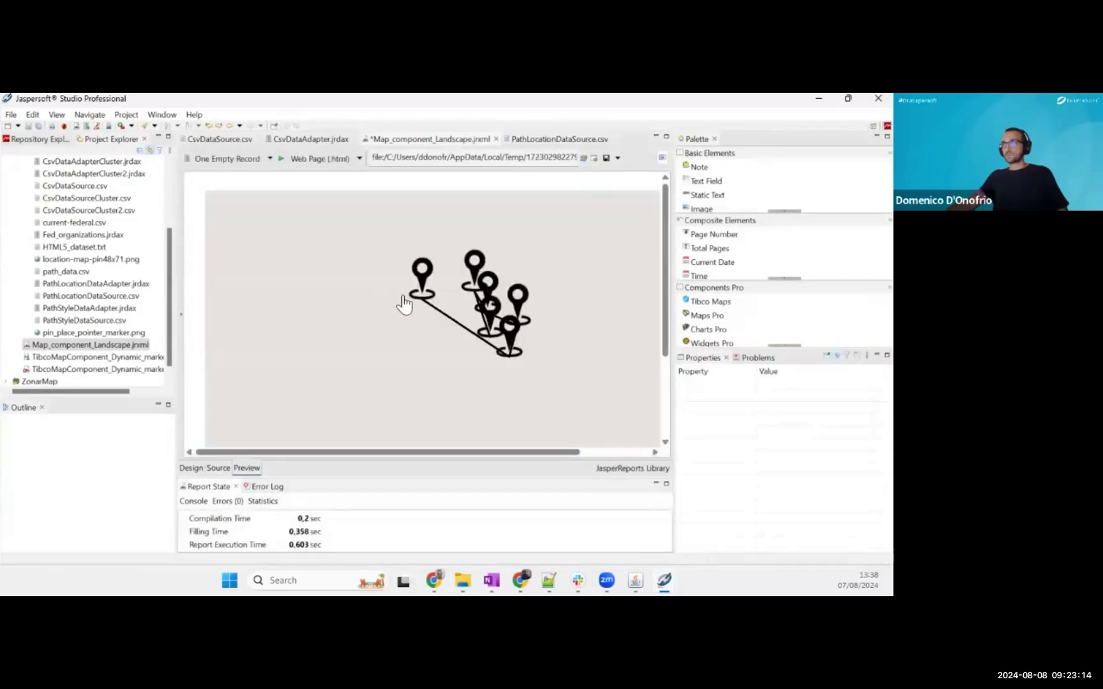
pyautogui.scroll(3, 514, 306)
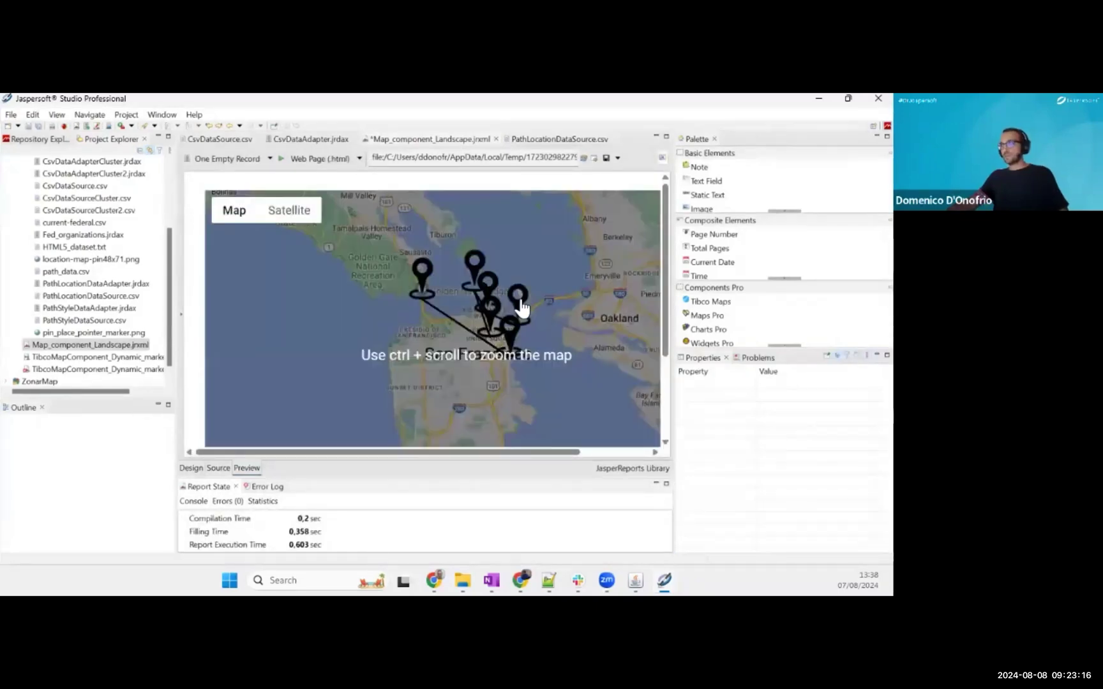
pyautogui.moveTo(369, 321); pyautogui.dragTo(383, 271)
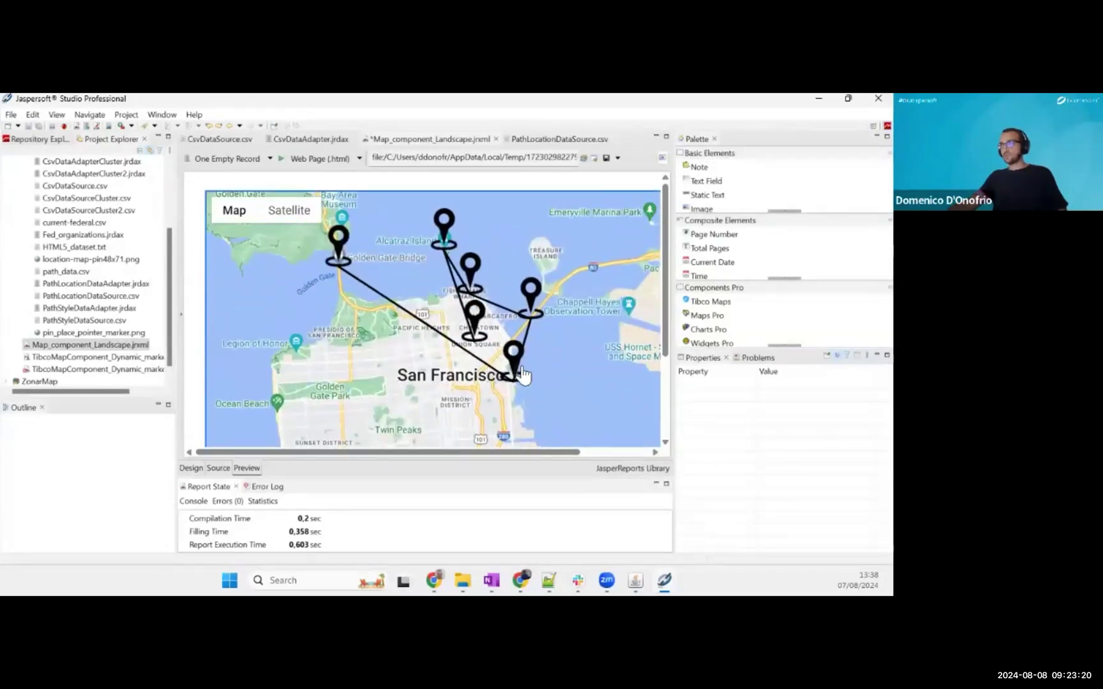
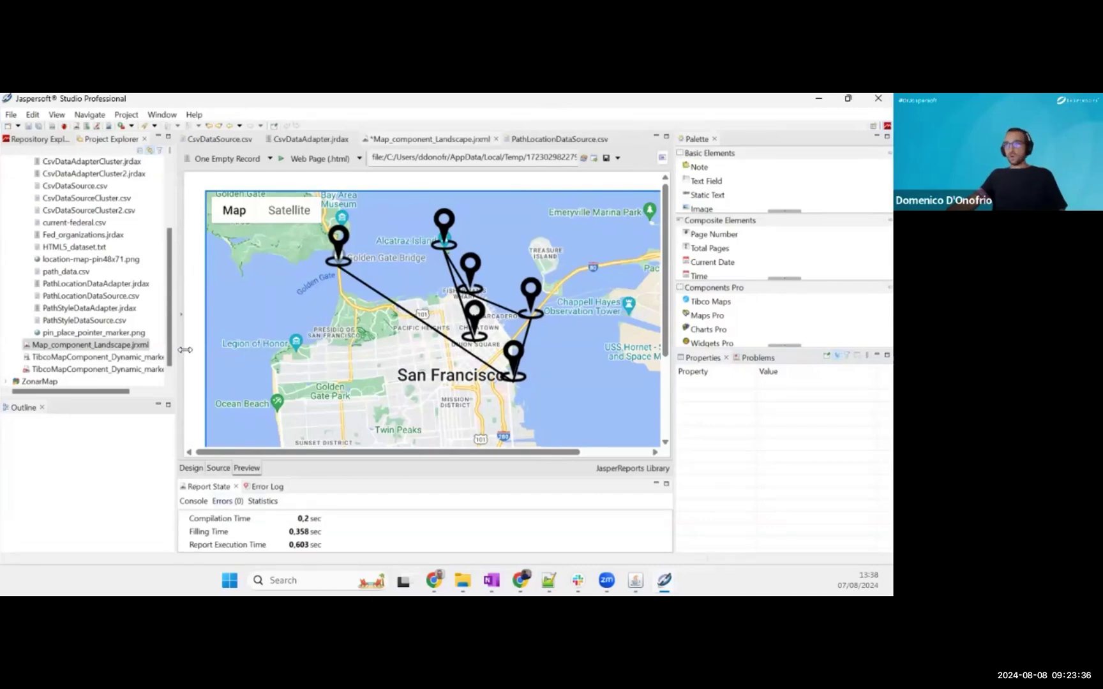
# - Create a new report dataset named PathDatasetStyle in Map_component_Landscape, based on a connection or data source
pyautogui.click(191, 468)
pyautogui.scroll(-2, 112, 488)
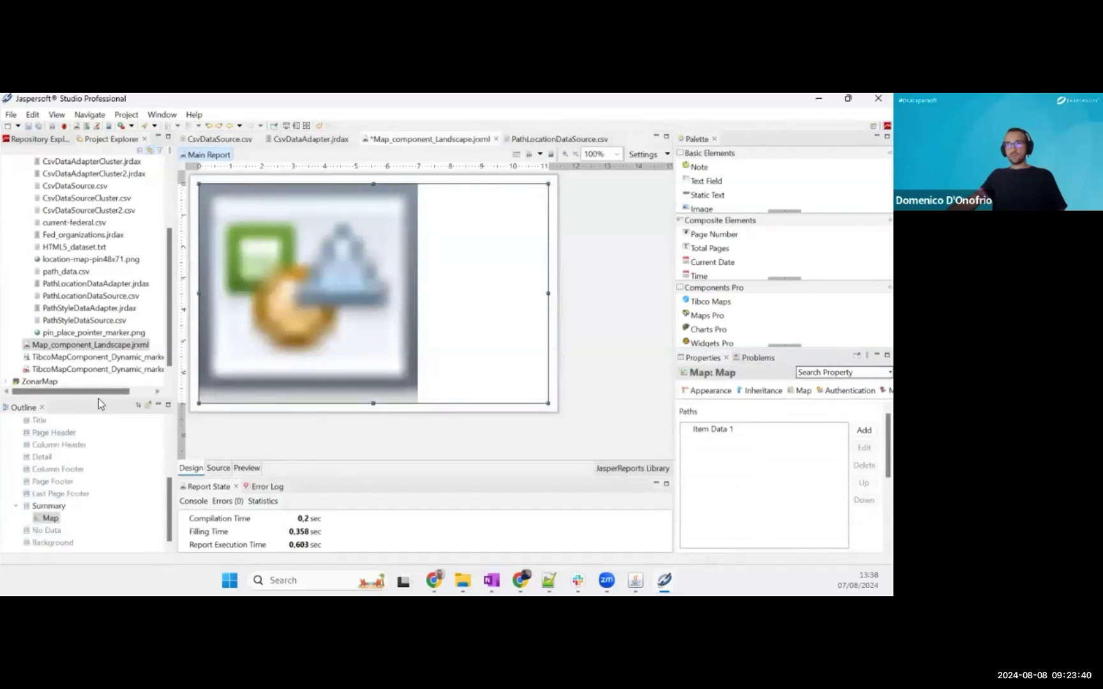
pyautogui.moveTo(102, 397); pyautogui.dragTo(100, 321)
pyautogui.scroll(1, 99, 377)
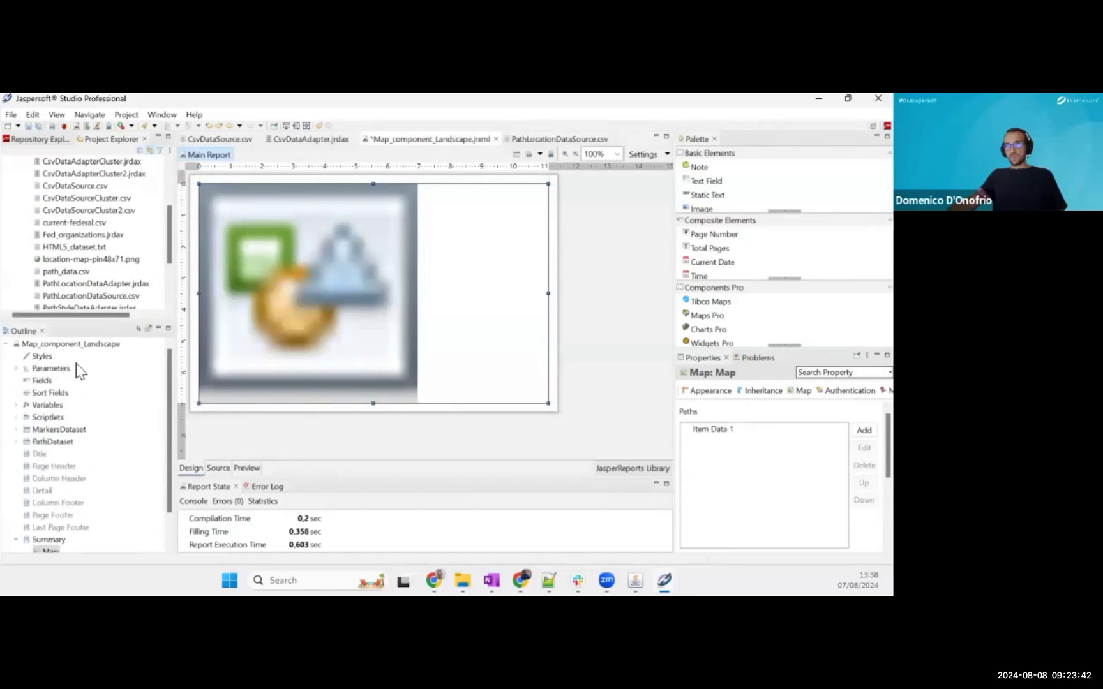
pyautogui.click(57, 347)
pyautogui.rightClick(56, 347)
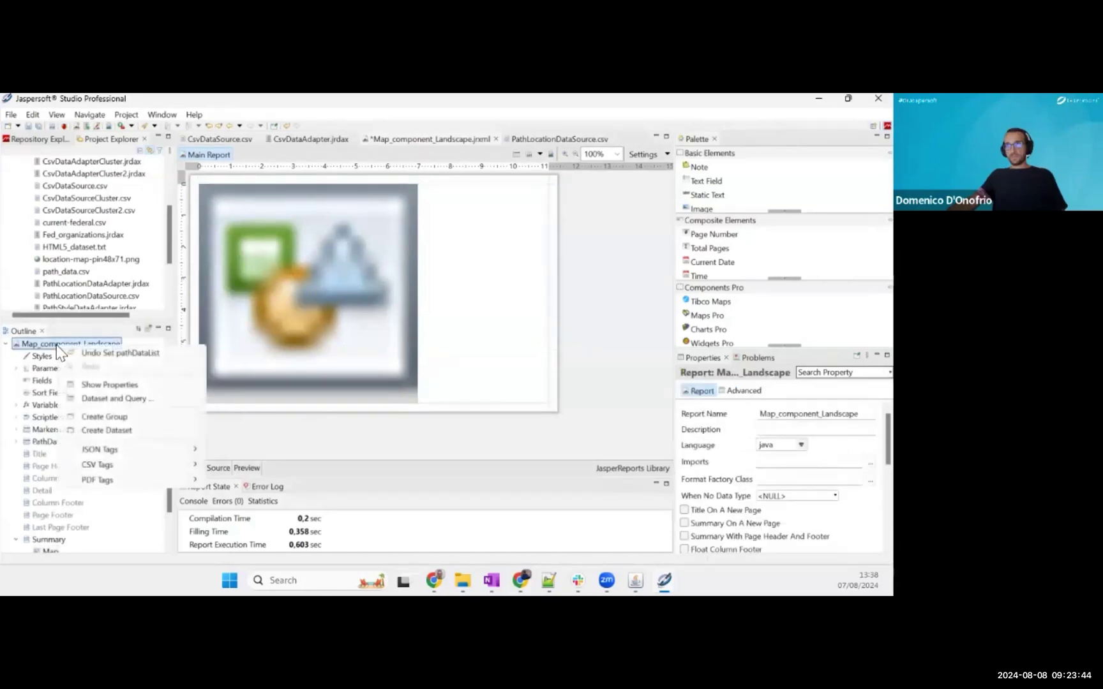
pyautogui.click(107, 431)
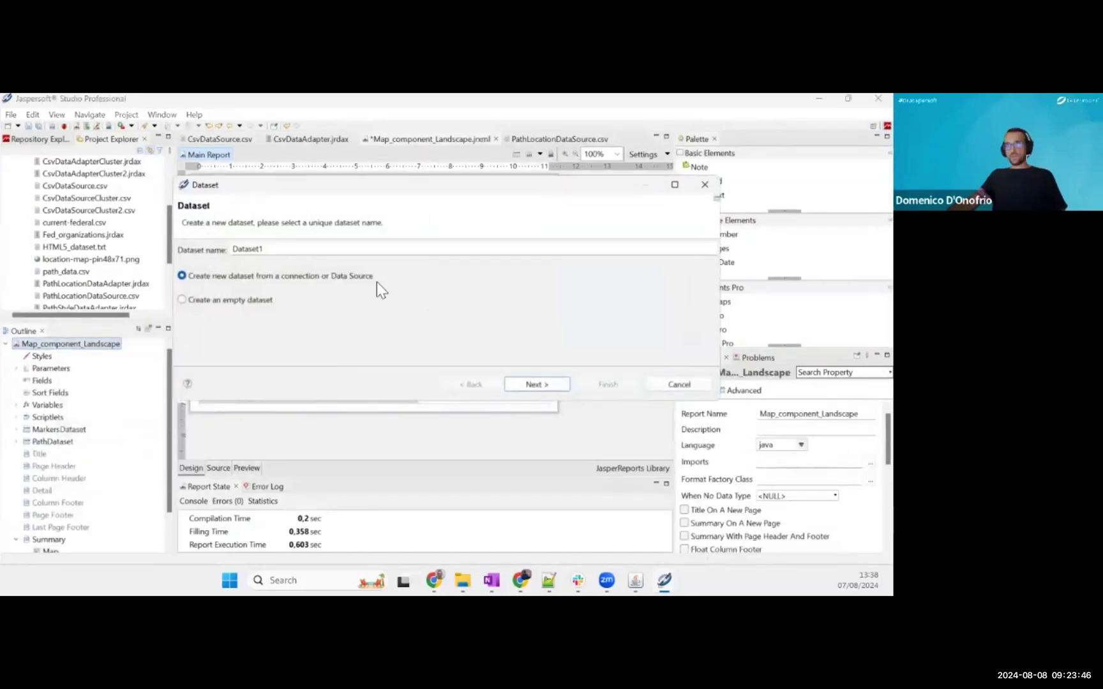
pyautogui.click(281, 250)
pyautogui.press('BackSpace')
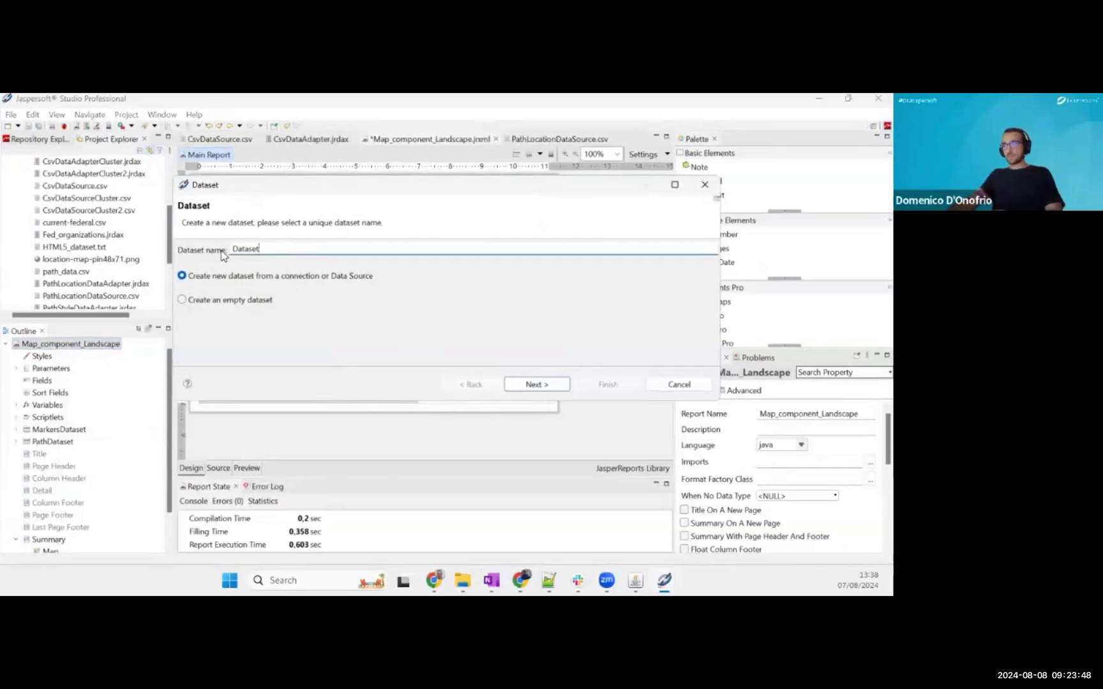
pyautogui.write('Path')
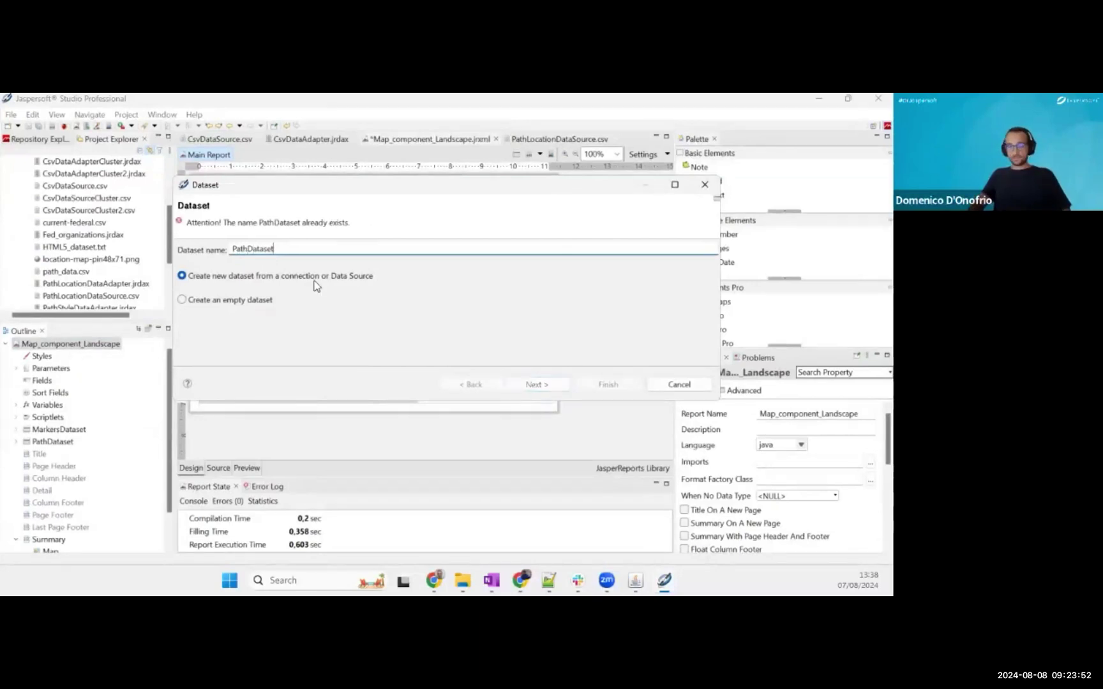
pyautogui.write('Style')
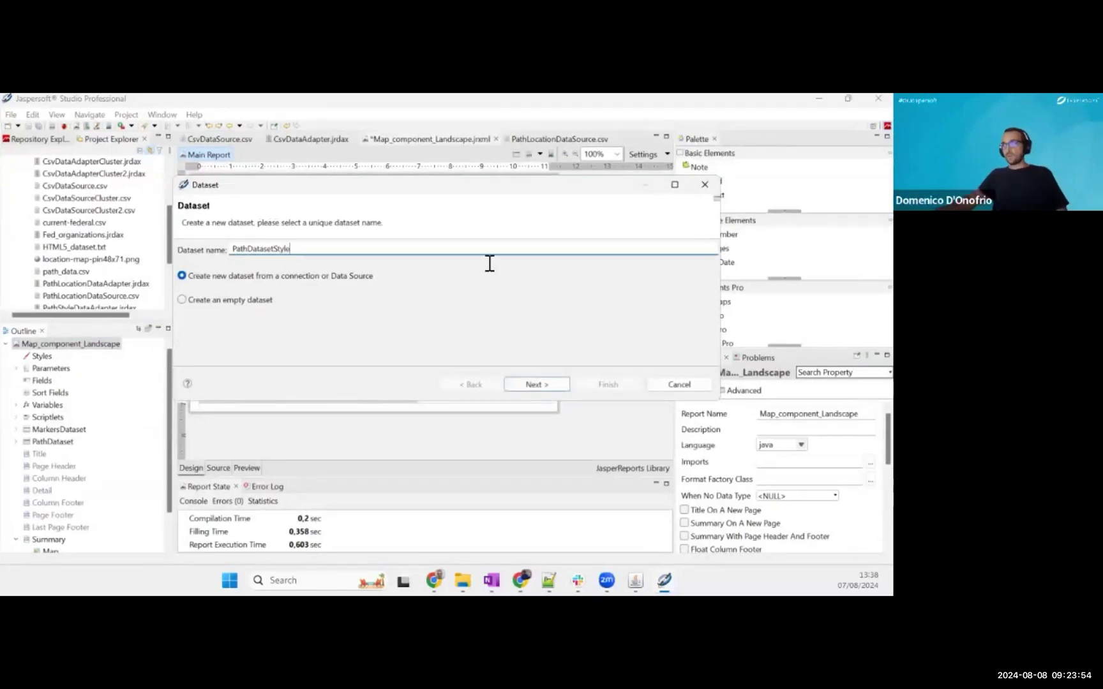
pyautogui.click(533, 385)
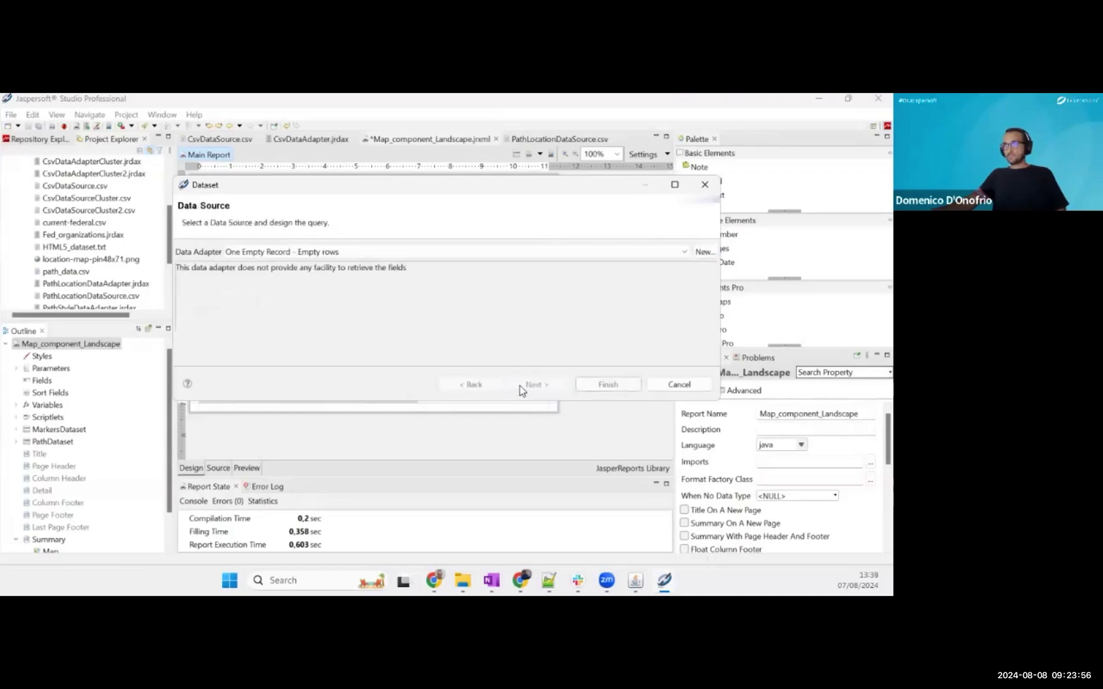
# - Use data/PathStyleDataAdapter.jrdax as the new dataset's data adapter, include all its fields and finish without grouping
pyautogui.click(467, 252)
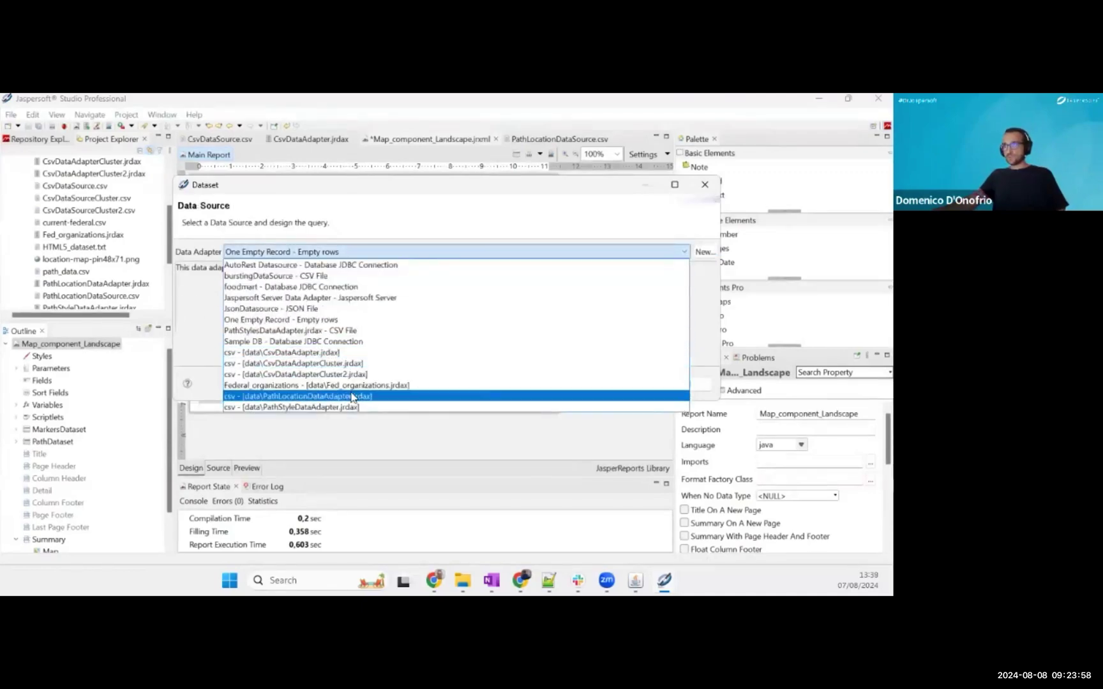
pyautogui.click(353, 407)
pyautogui.click(535, 384)
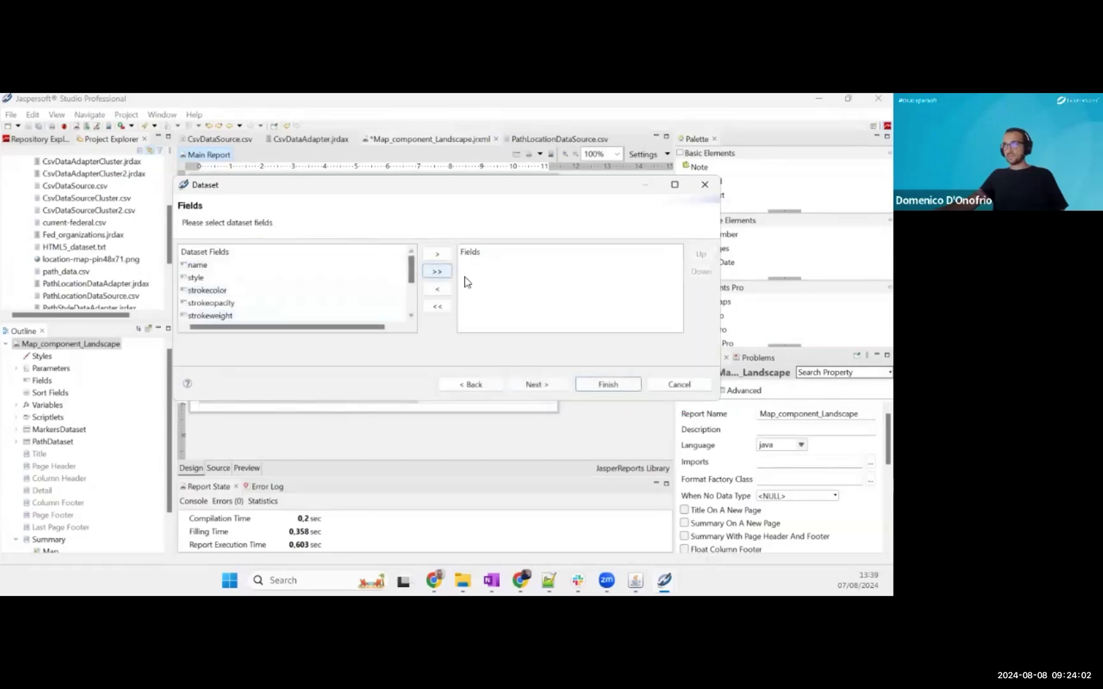
pyautogui.click(437, 273)
pyautogui.click(537, 383)
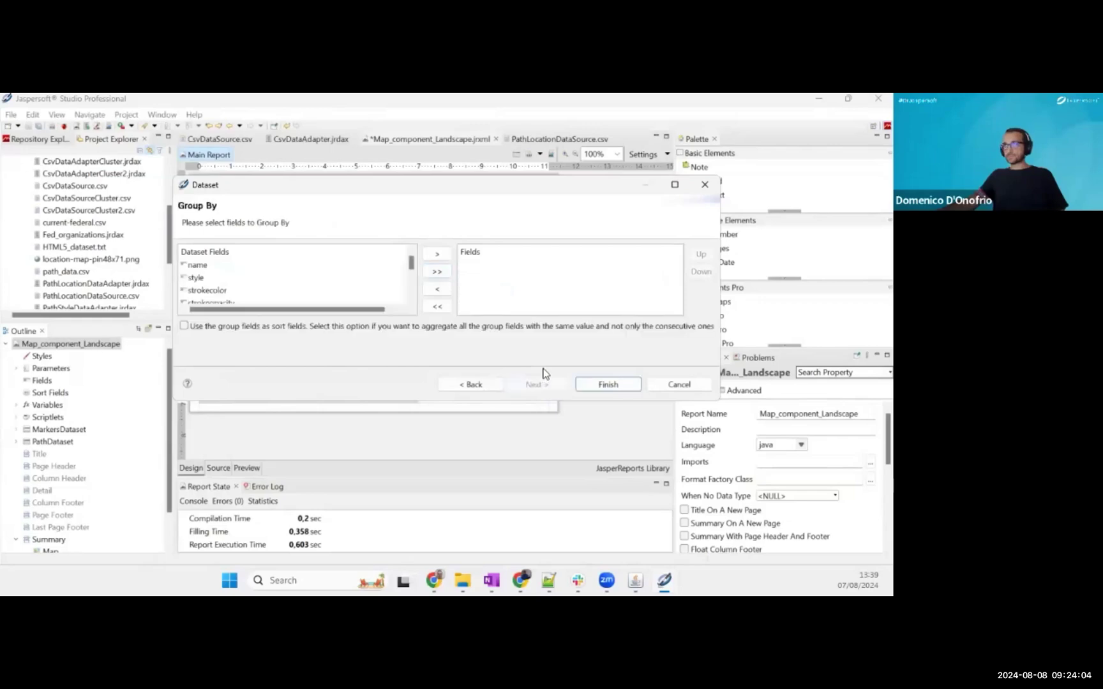
pyautogui.click(589, 385)
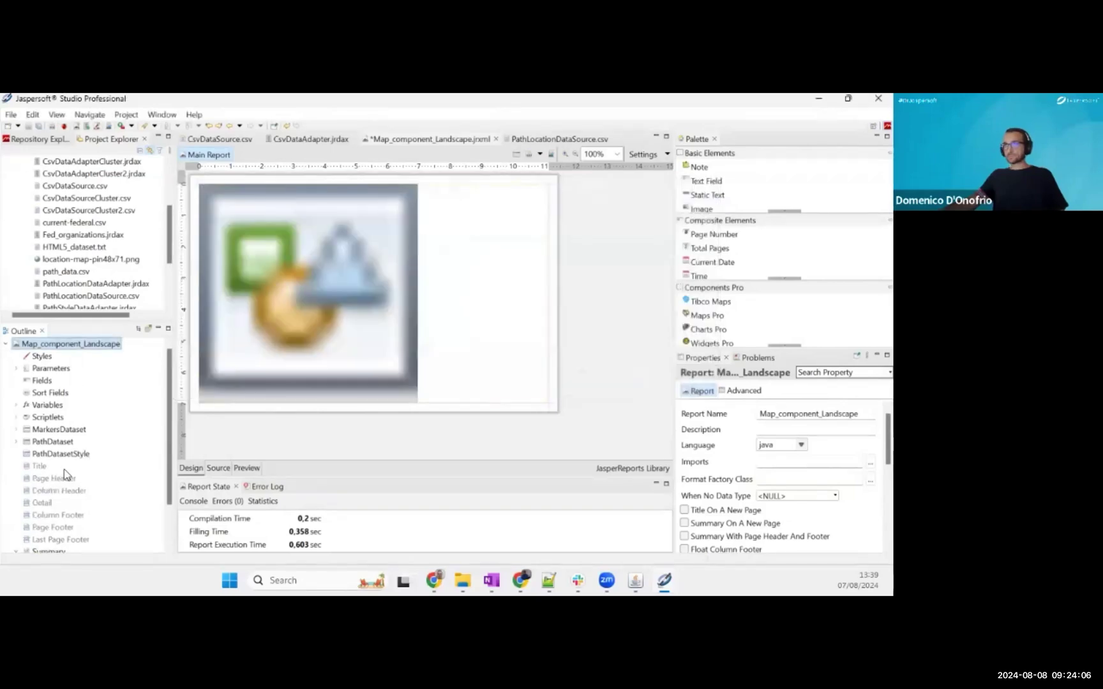
# - Set the default data adapter of PathDatasetStyle to the workspace resource PathStyleDataAdapter.jrdax
pyautogui.click(70, 454)
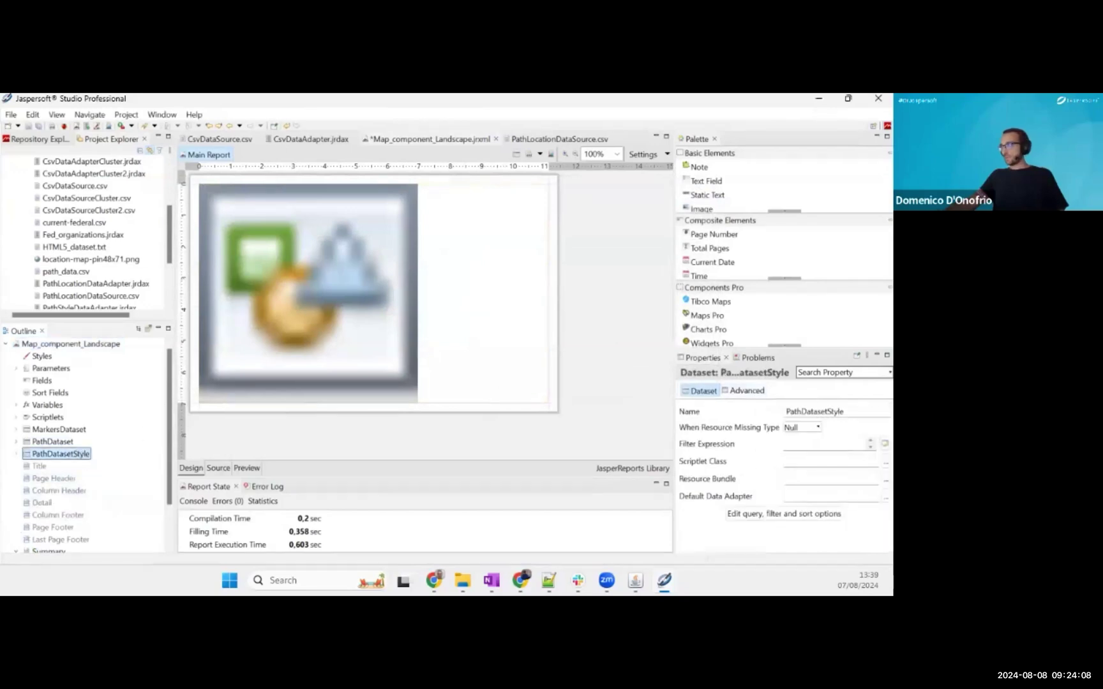
pyautogui.click(886, 496)
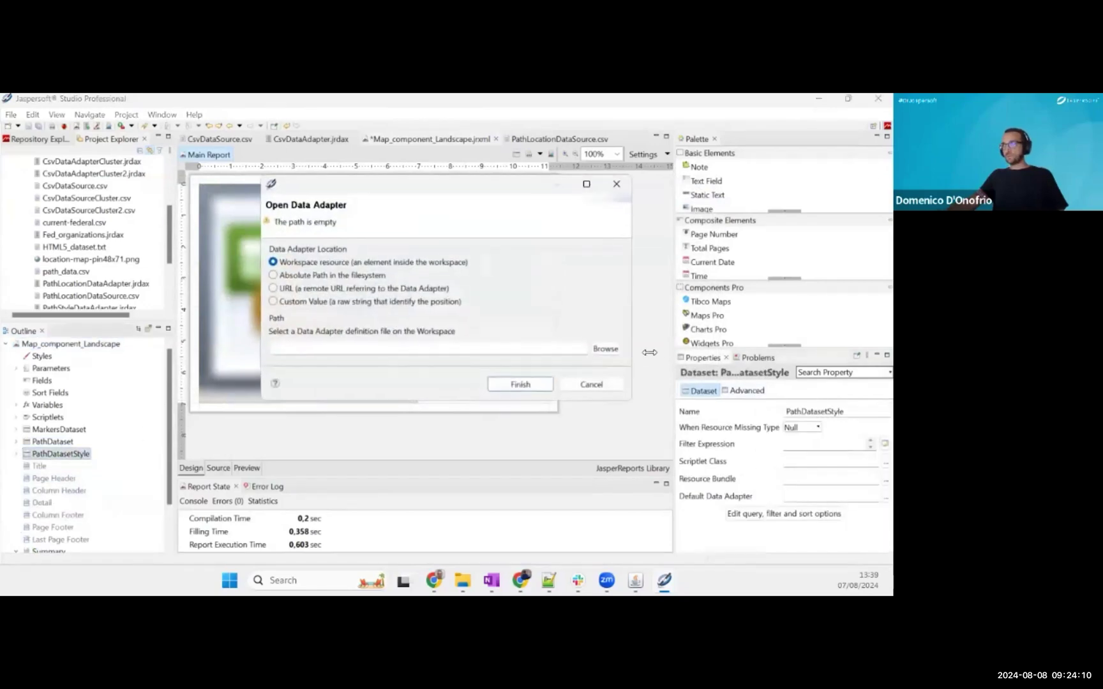
pyautogui.click(606, 349)
pyautogui.click(359, 282)
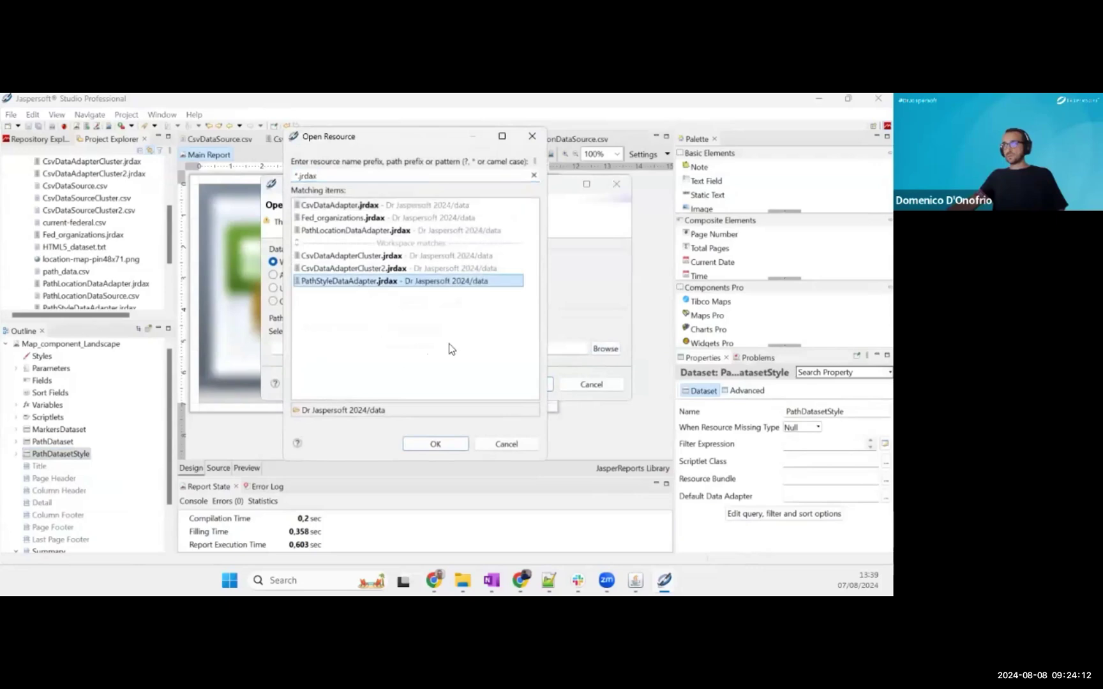
pyautogui.click(435, 444)
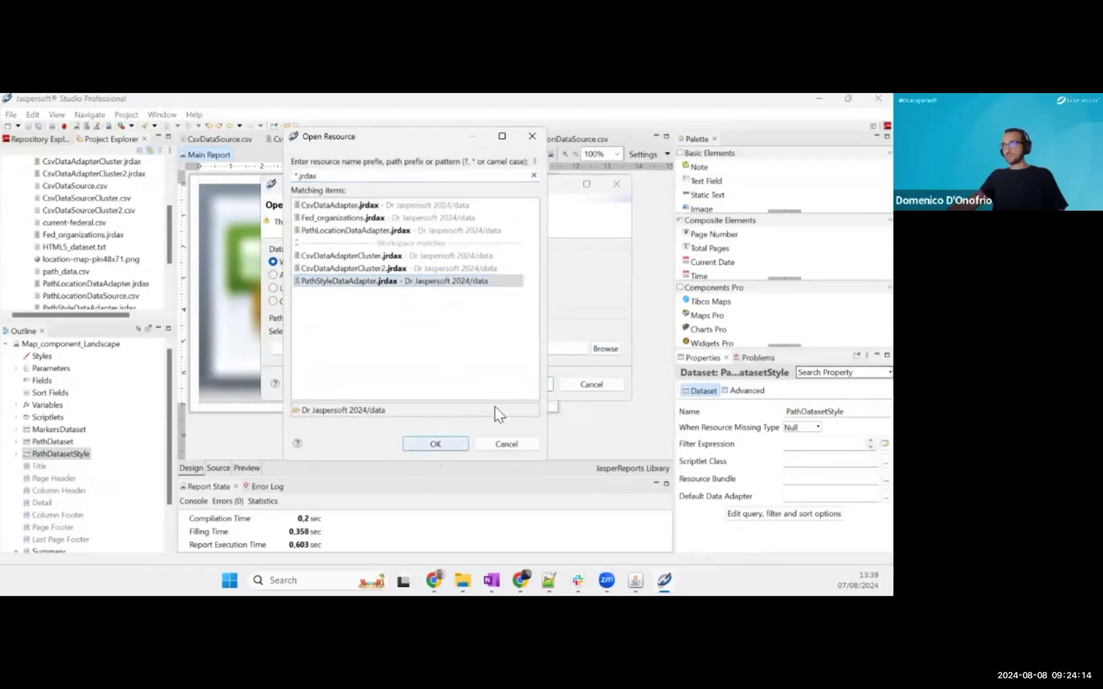
pyautogui.click(517, 384)
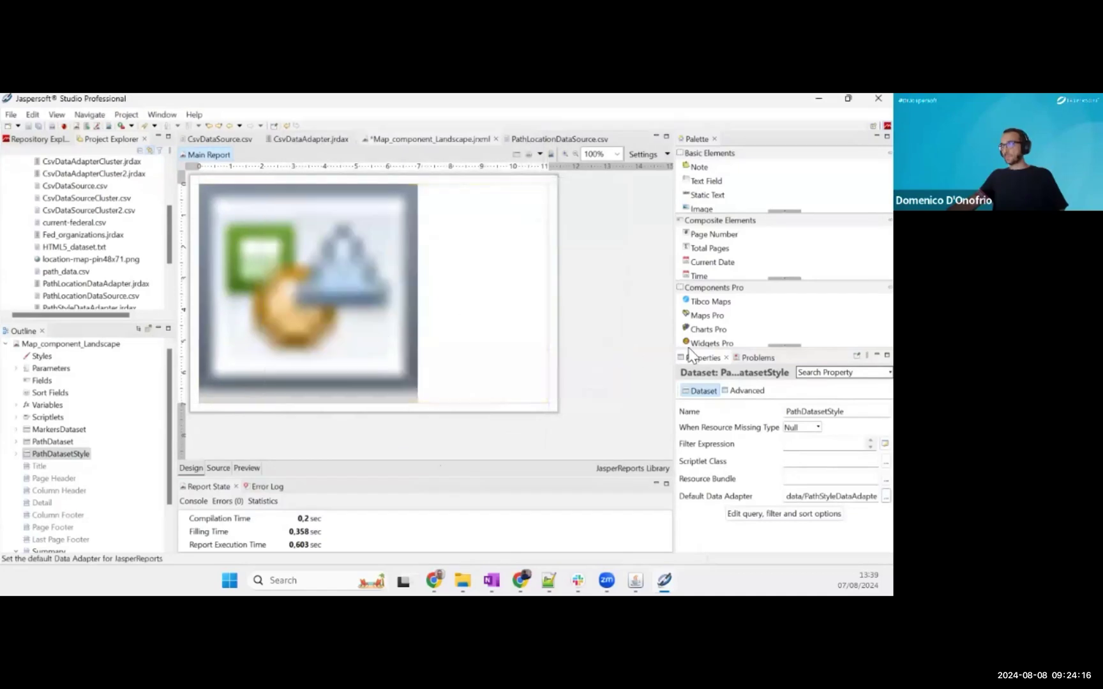
# - Select the map element and widen its properties area to reach the path Styles list
pyautogui.click(480, 332)
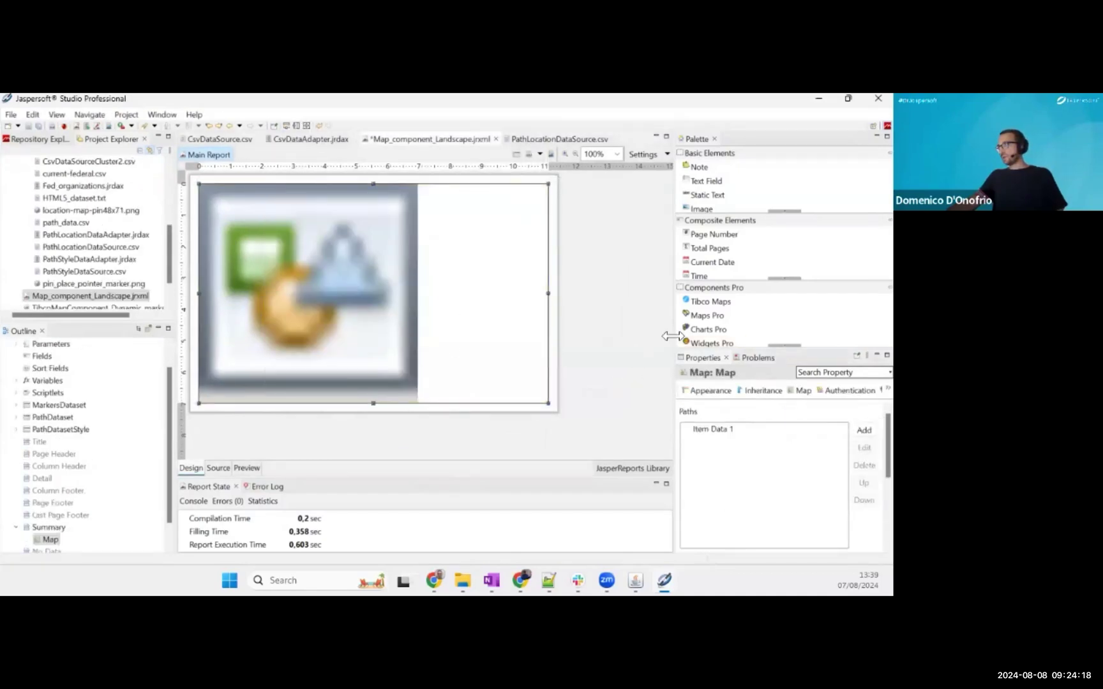
pyautogui.moveTo(672, 336); pyautogui.dragTo(625, 338)
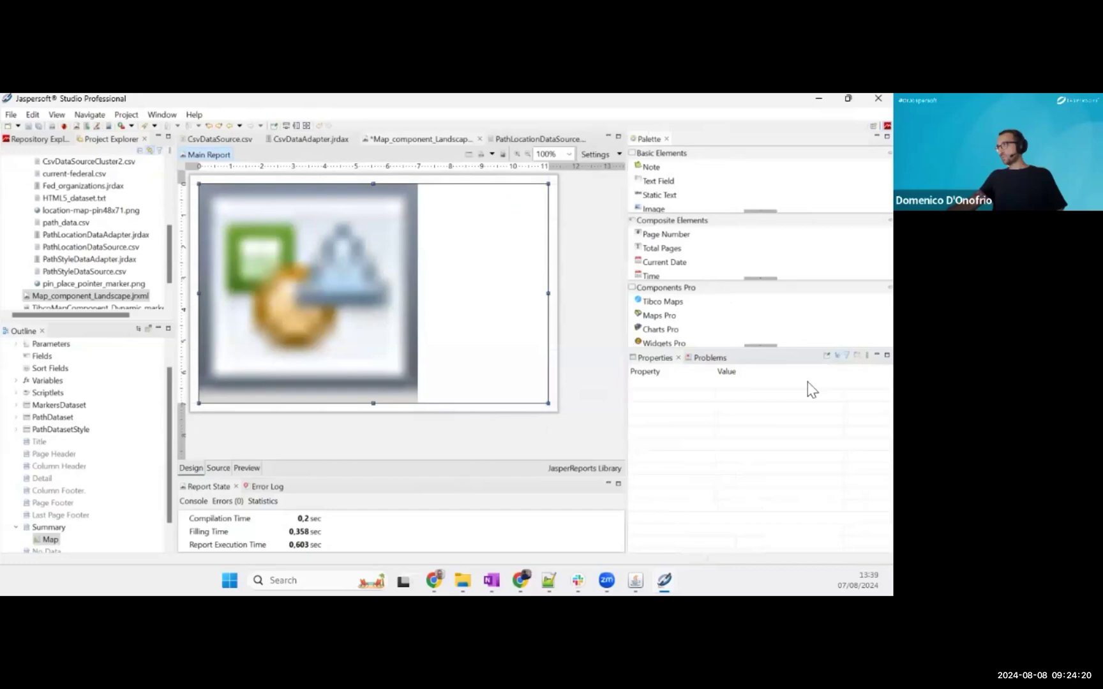
pyautogui.moveTo(592, 334); pyautogui.dragTo(531, 344)
pyautogui.scroll(-3, 709, 475)
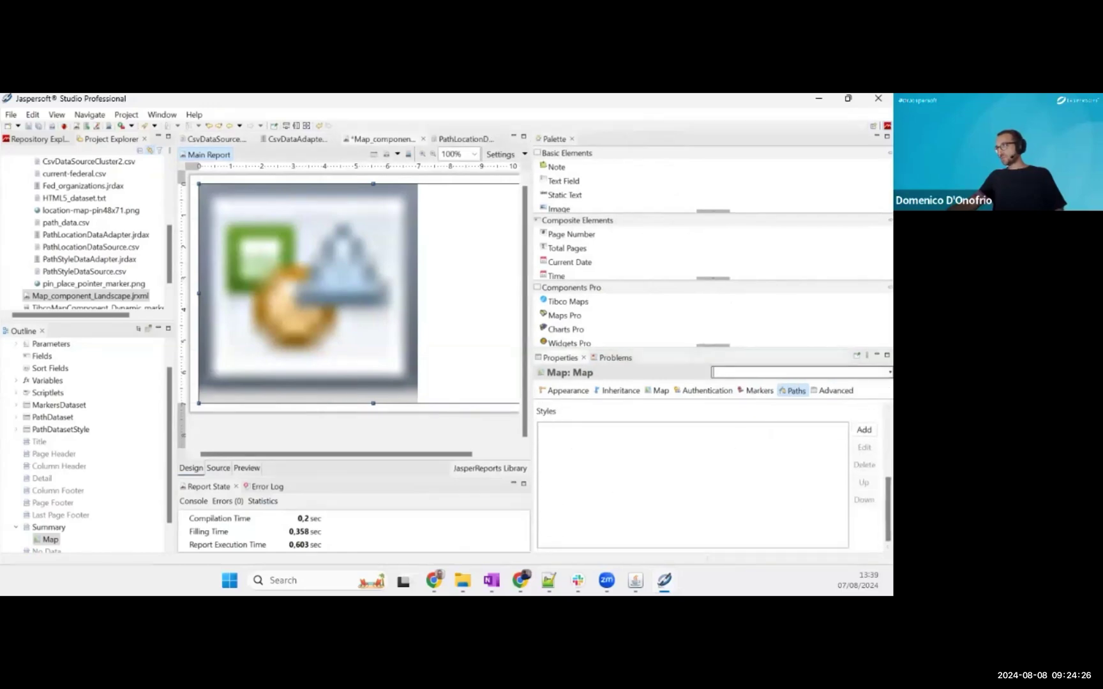
pyautogui.click(864, 429)
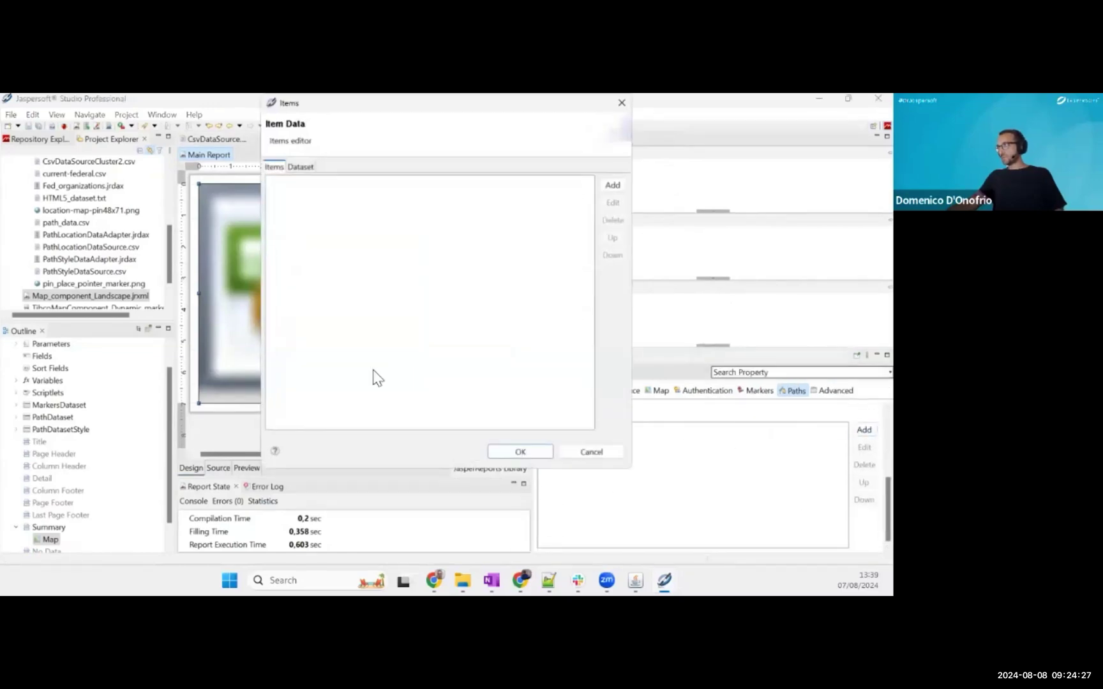
pyautogui.click(612, 184)
pyautogui.click(445, 200)
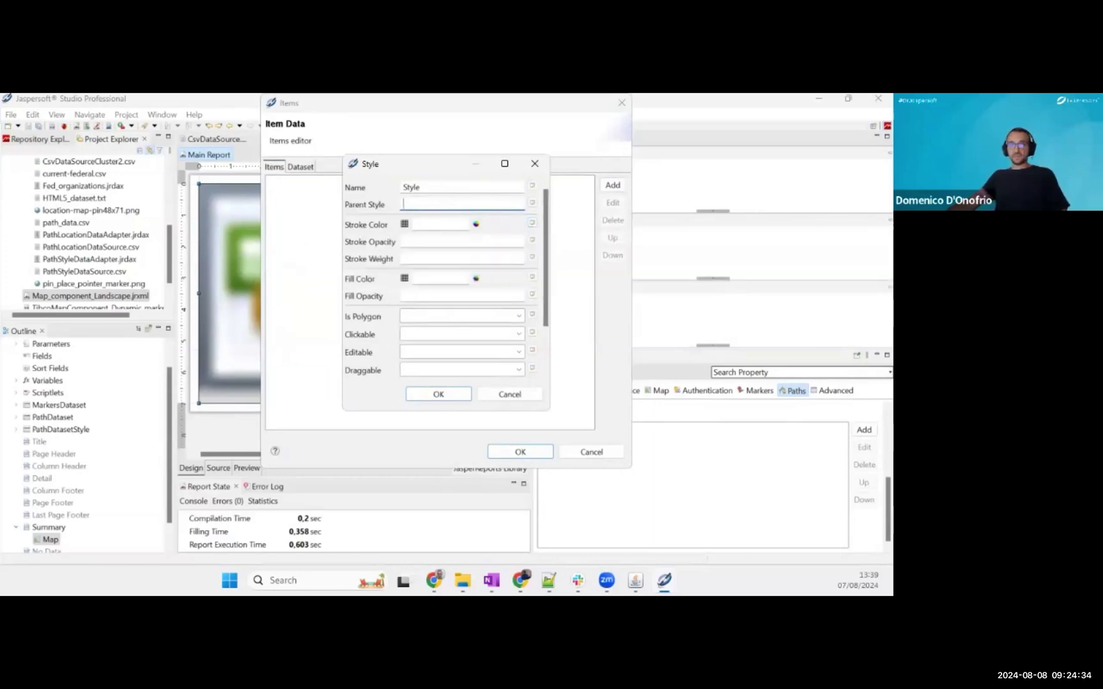
pyautogui.click(532, 185)
pyautogui.click(347, 269)
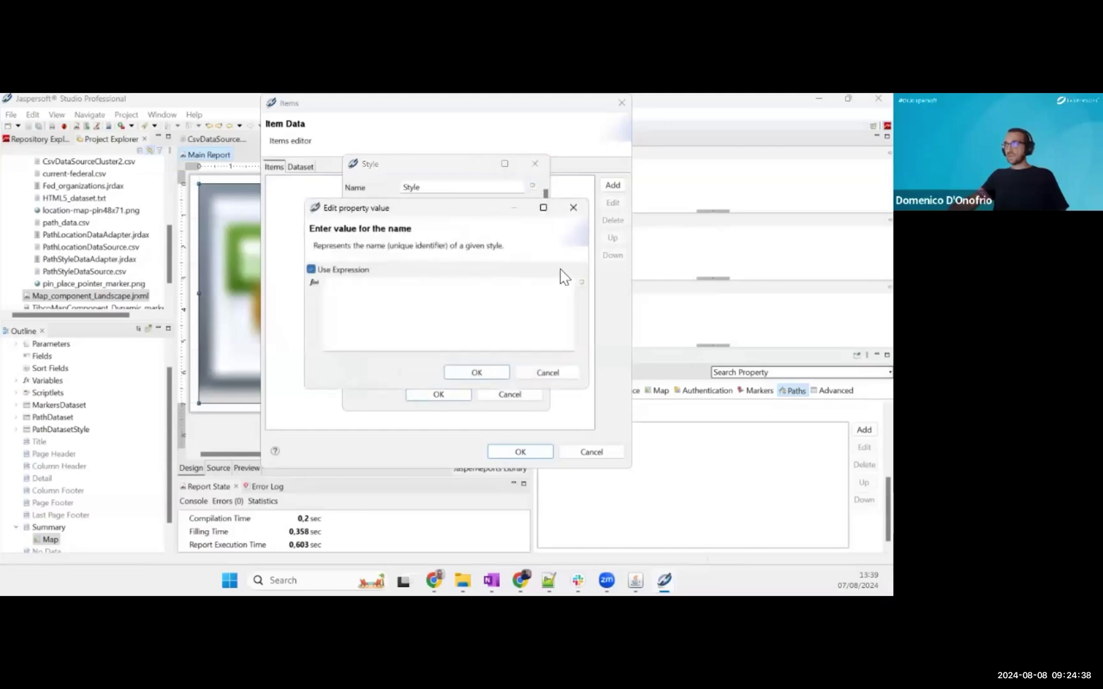
pyautogui.click(582, 283)
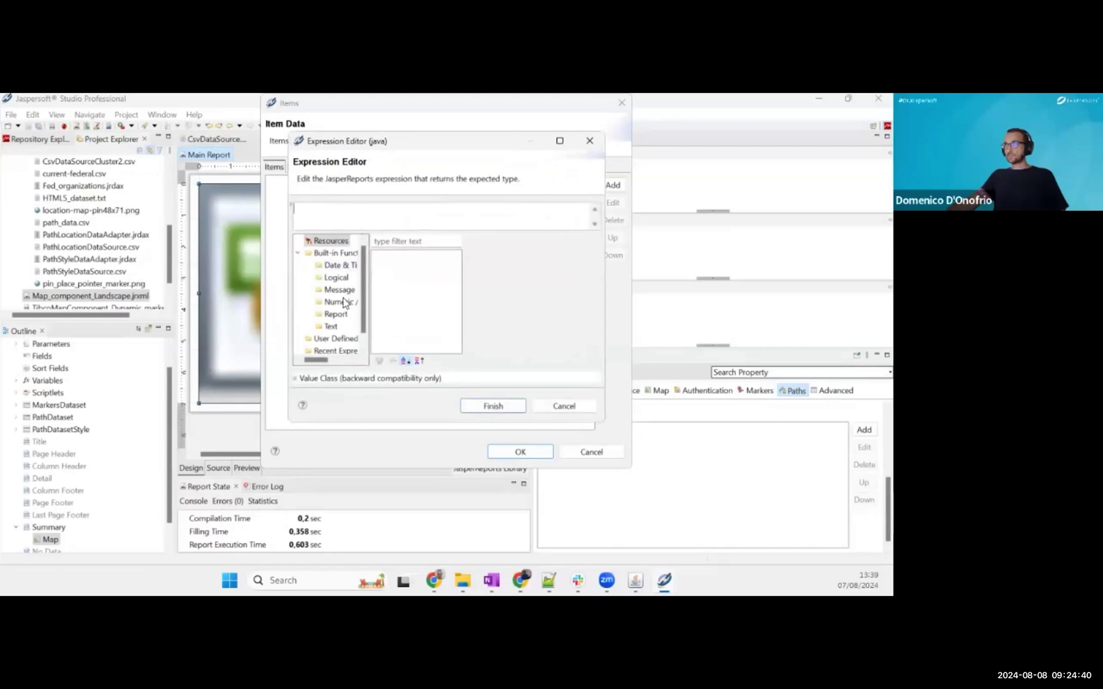
pyautogui.scroll(-1, 356, 294)
pyautogui.scroll(1, 356, 295)
pyautogui.click(580, 409)
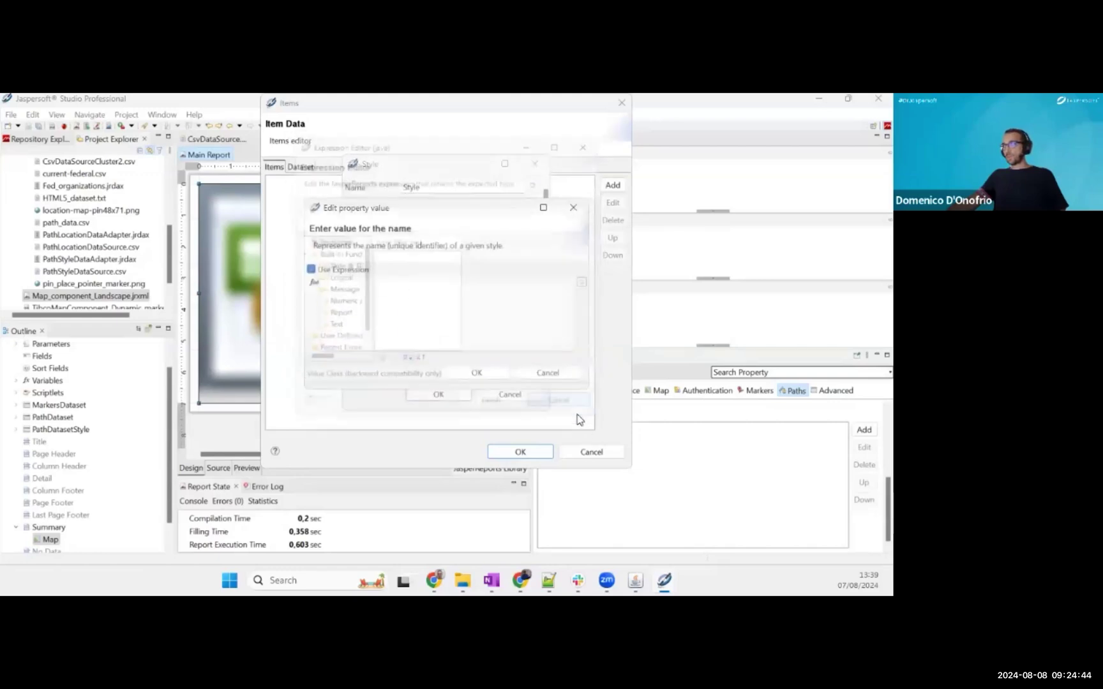
pyautogui.click(548, 375)
pyautogui.click(530, 393)
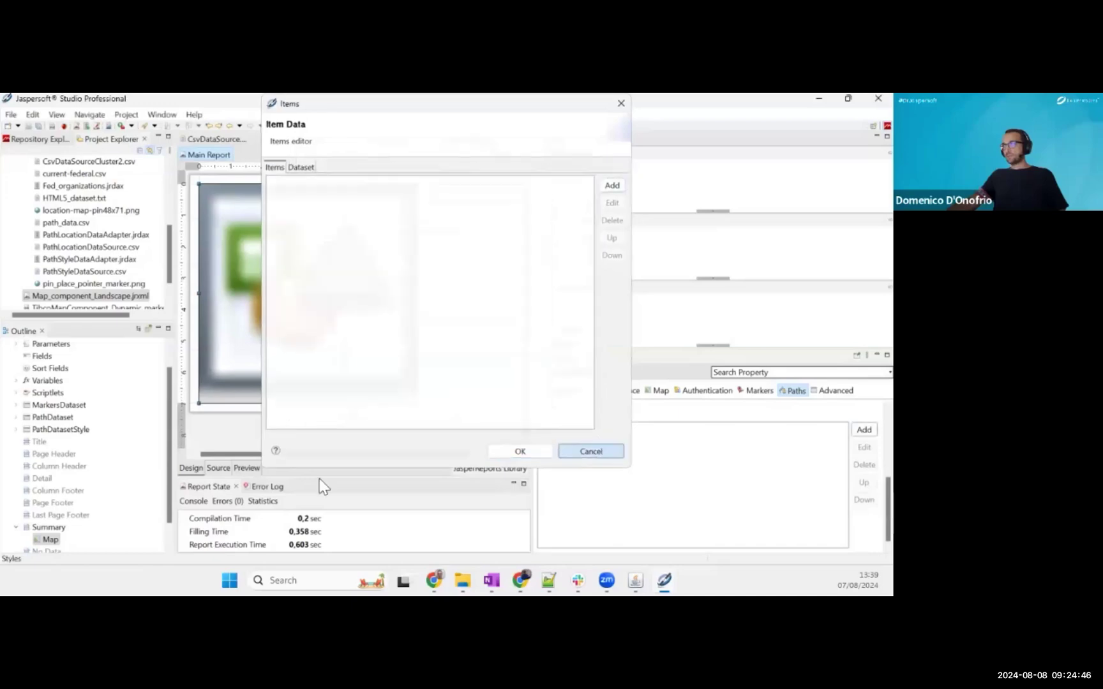
pyautogui.click(593, 451)
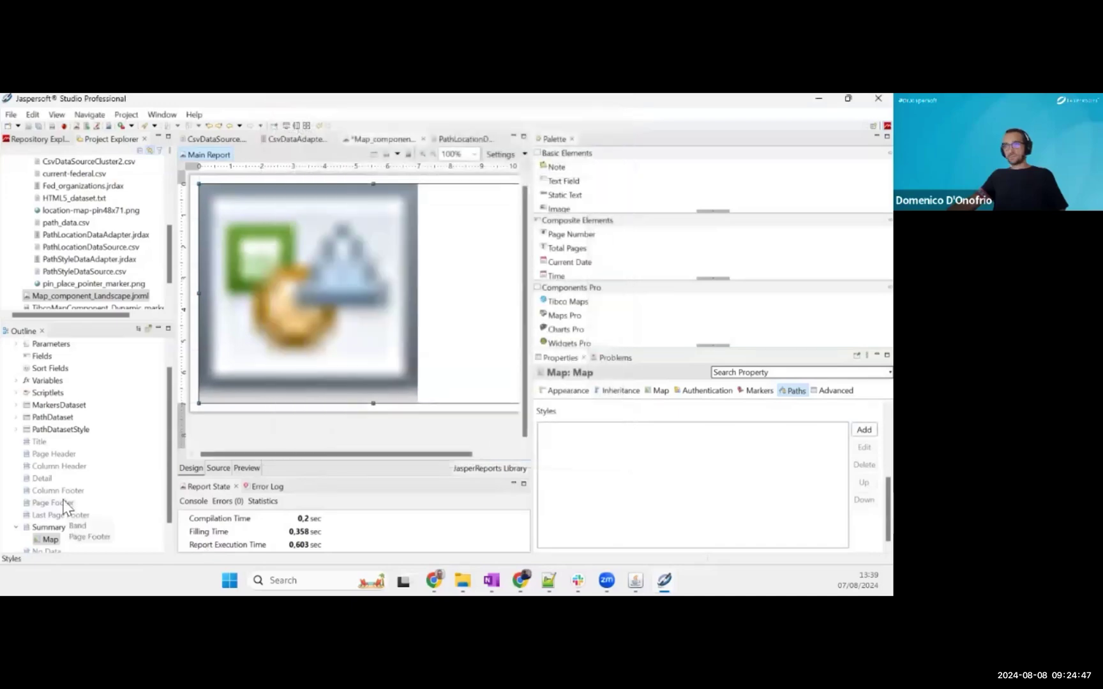
# - Expand the fields of PathDatasetStyle and start a path Styles entry for the map with PathDatasetStyle as sub dataset
pyautogui.click(18, 431)
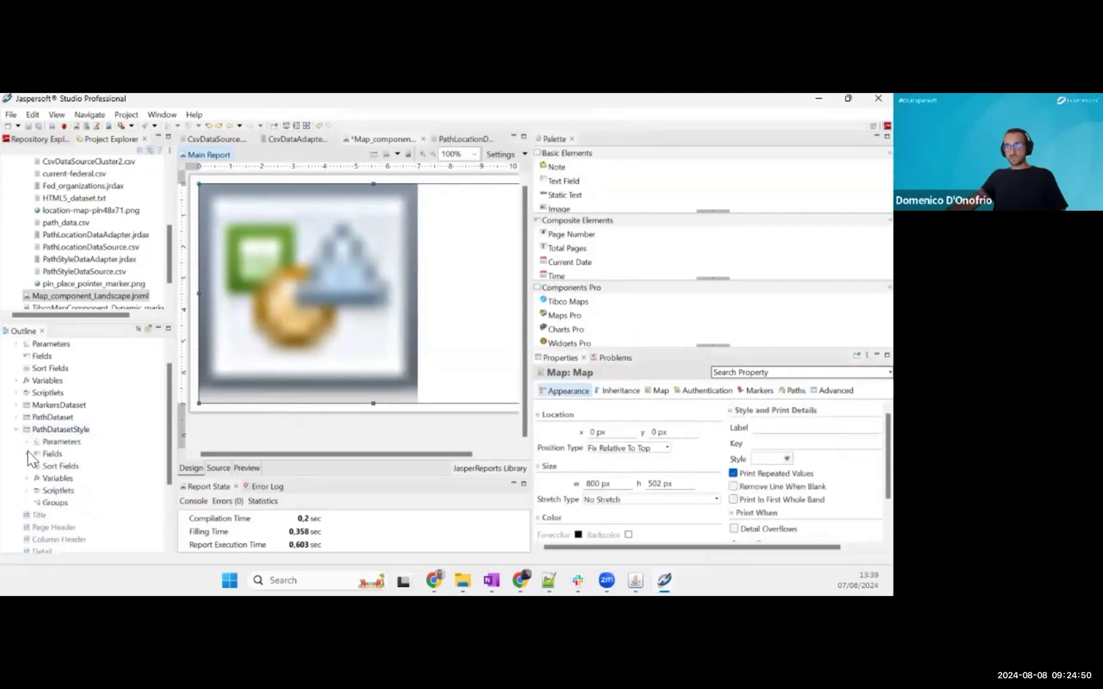
pyautogui.click(28, 455)
pyautogui.click(793, 391)
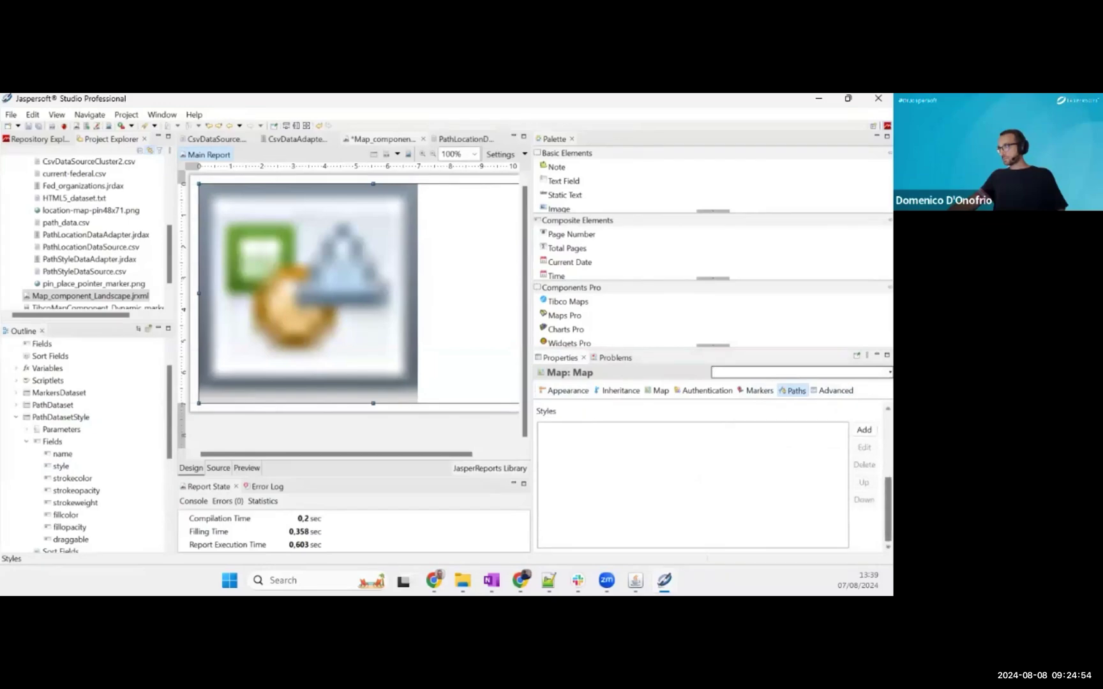
pyautogui.click(863, 475)
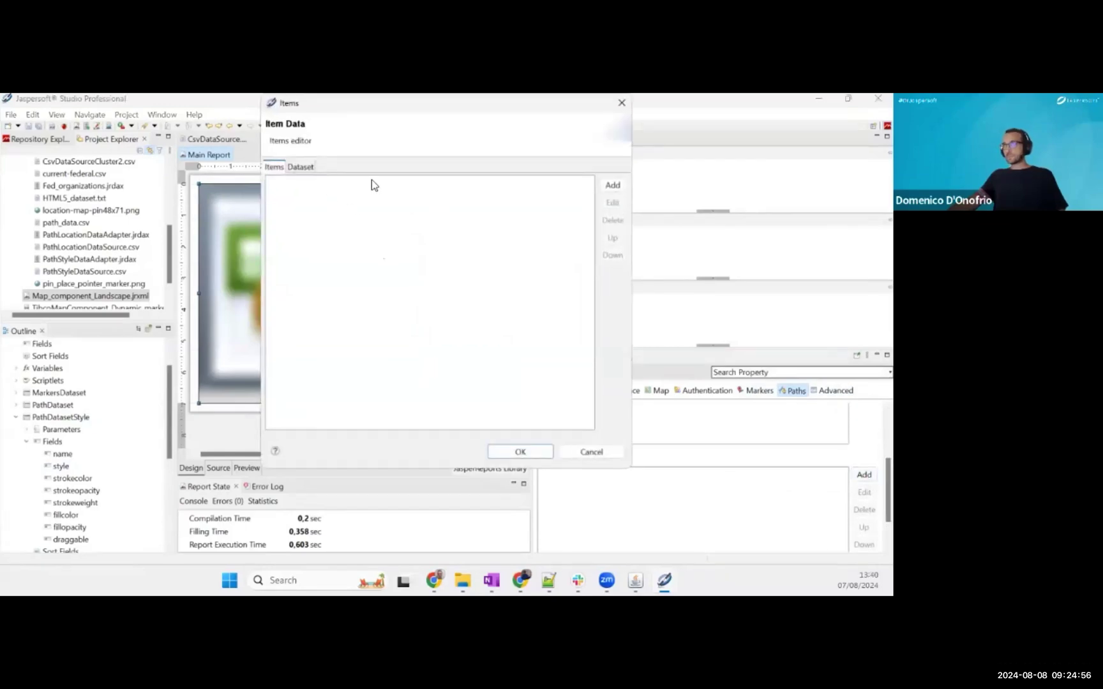
pyautogui.click(303, 167)
pyautogui.click(276, 167)
pyautogui.click(300, 167)
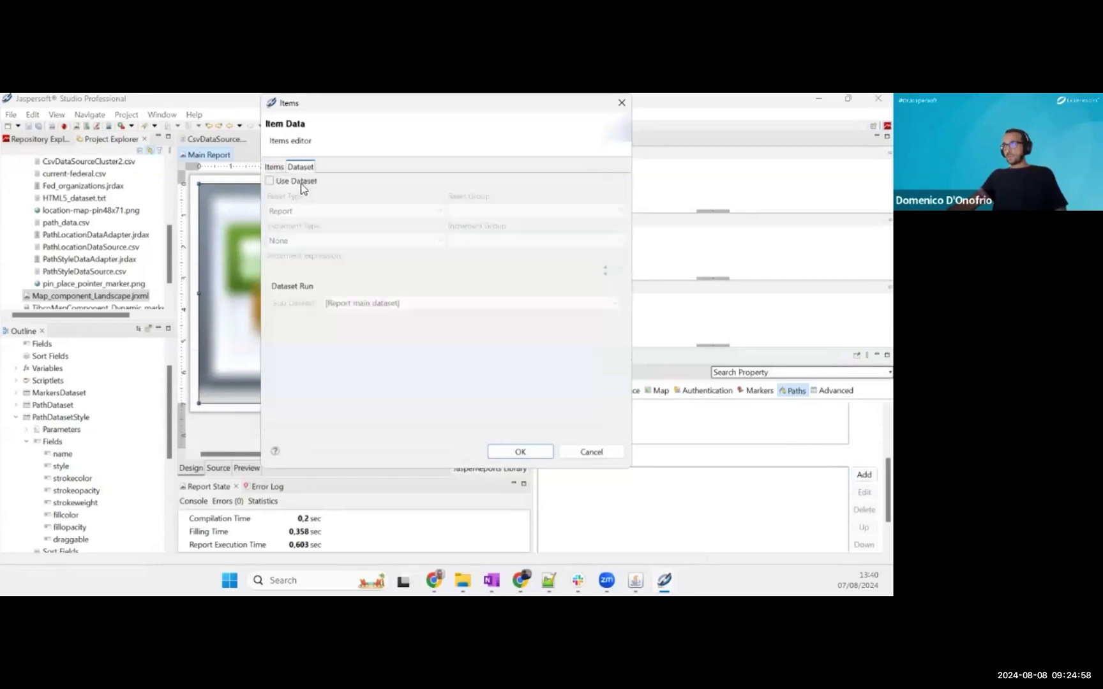
pyautogui.click(310, 187)
pyautogui.click(418, 308)
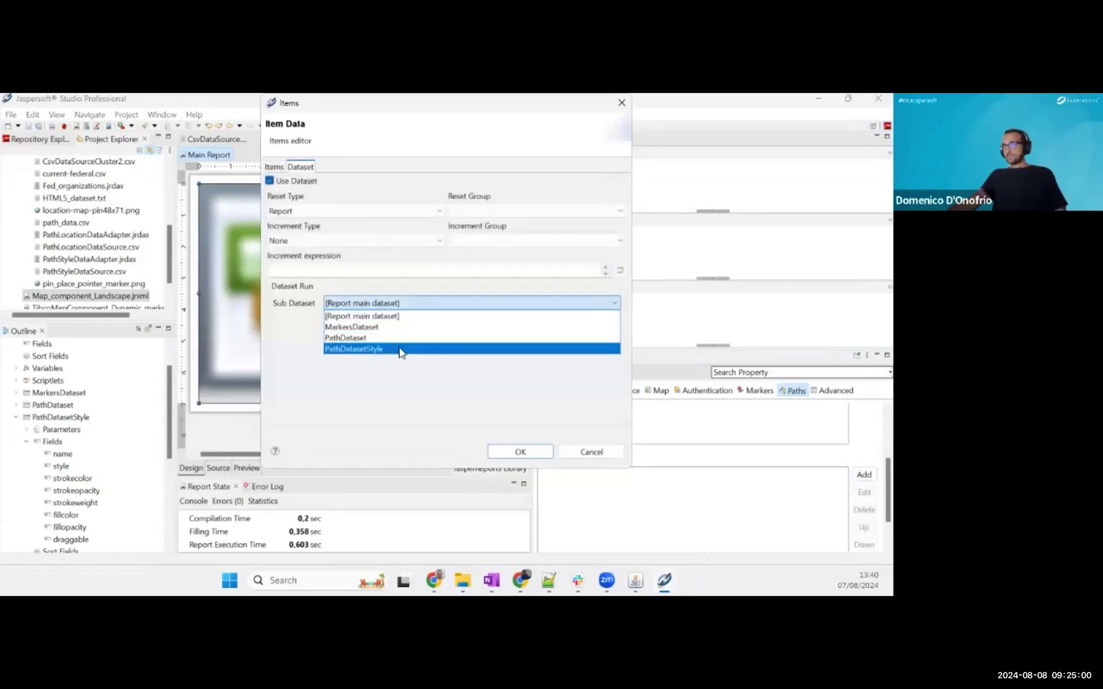
pyautogui.click(402, 350)
# - Add a style item to the entry and set its Name to the expression $F{name}
pyautogui.click(275, 167)
pyautogui.click(612, 185)
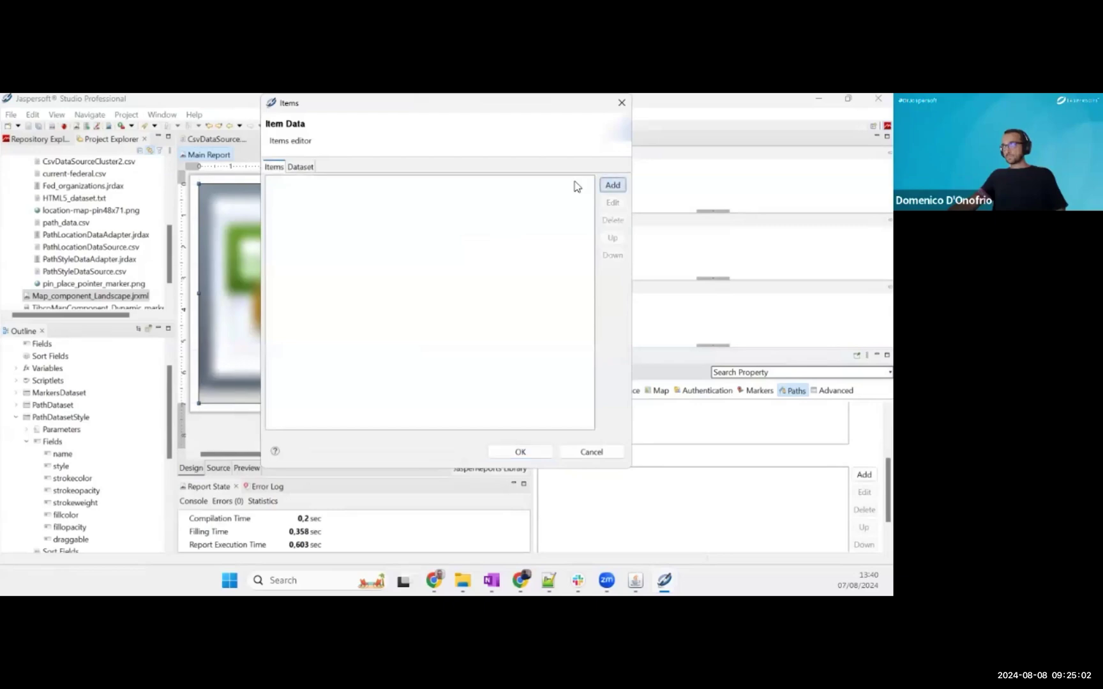
pyautogui.click(532, 186)
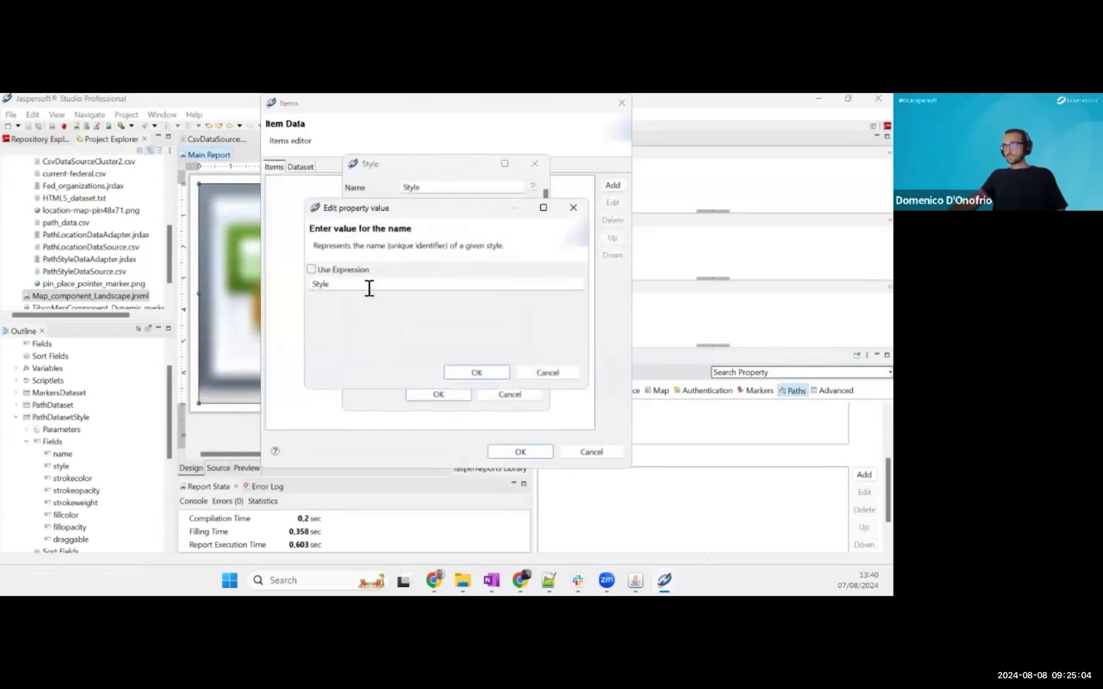
pyautogui.click(363, 270)
pyautogui.click(581, 283)
pyautogui.doubleClick(418, 257)
pyautogui.click(492, 406)
pyautogui.click(487, 372)
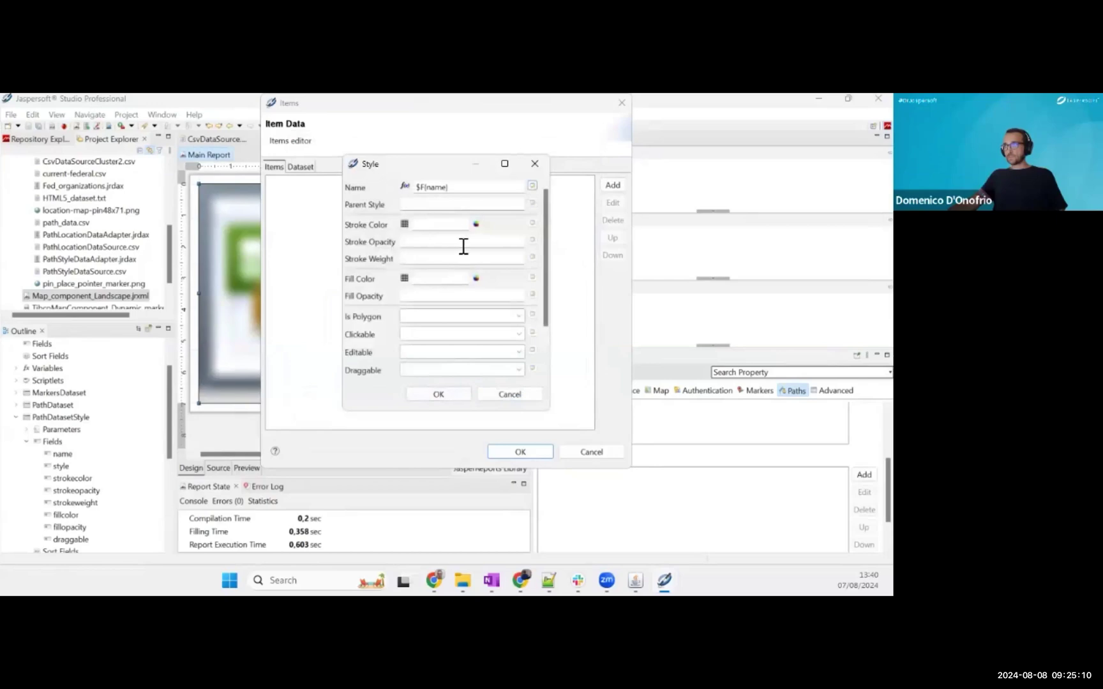
# - Set the path style's Stroke Color to the expression $F{strokecolor}
pyautogui.click(462, 207)
pyautogui.click(426, 226)
pyautogui.click(531, 223)
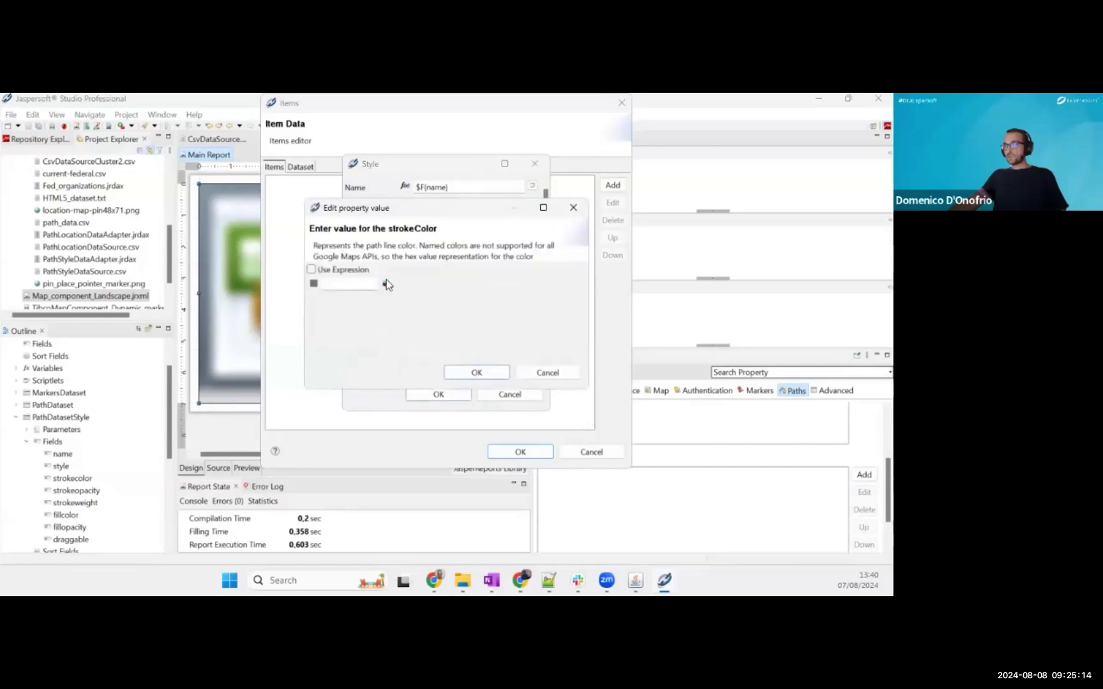
pyautogui.click(360, 271)
pyautogui.click(581, 283)
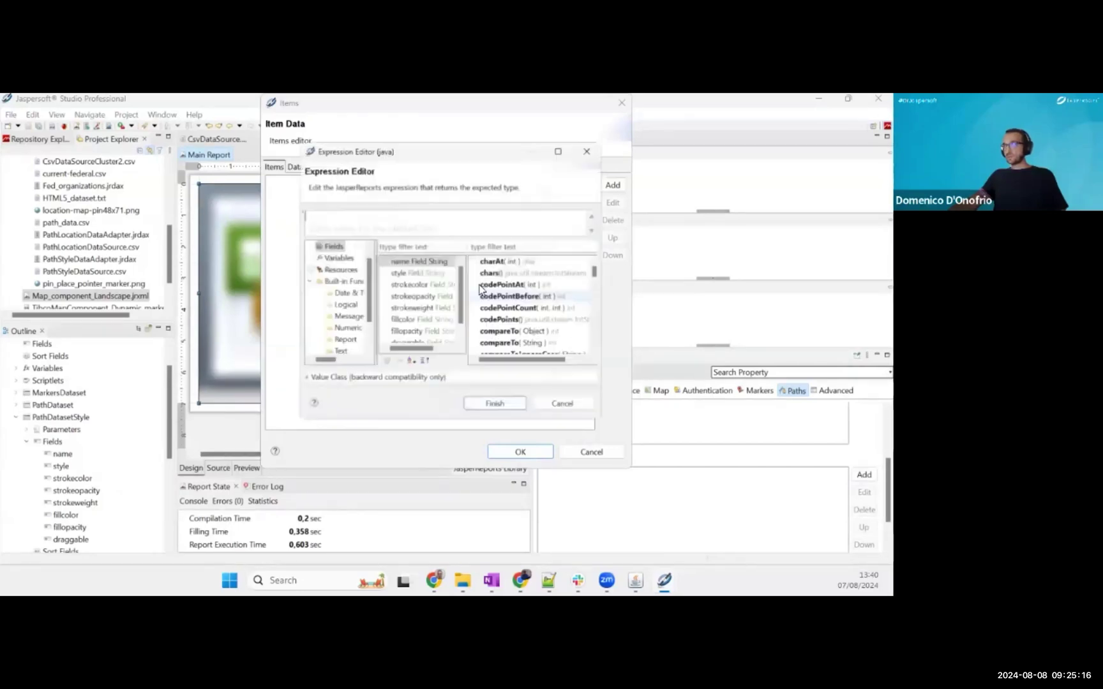
pyautogui.click(427, 284)
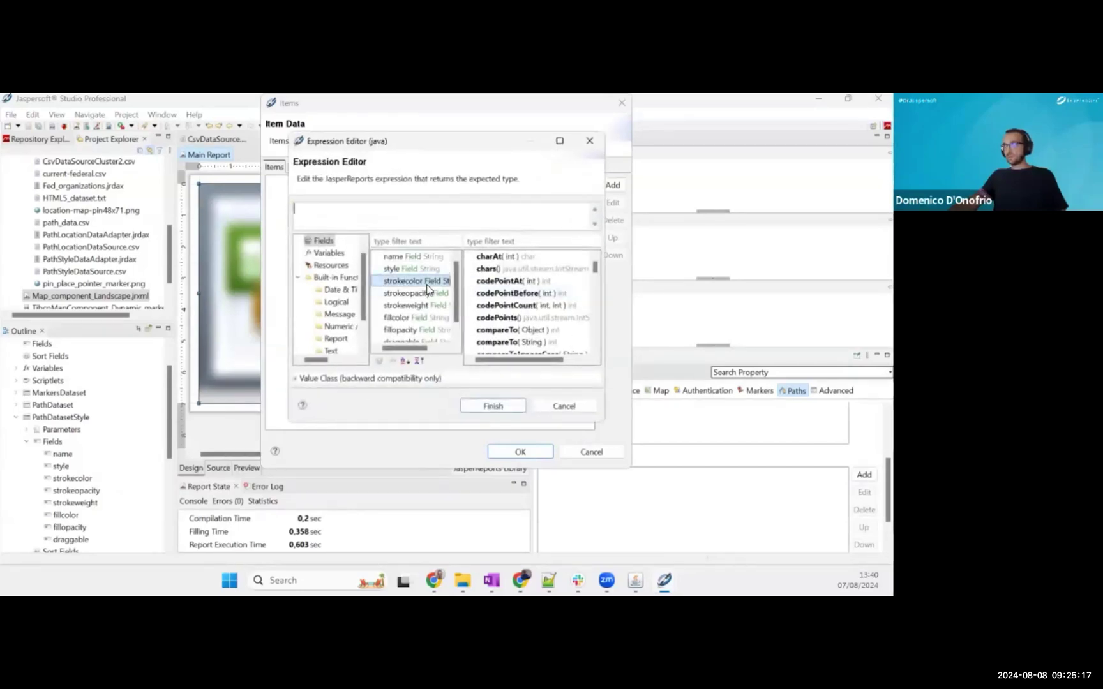
pyautogui.click(493, 405)
pyautogui.click(488, 376)
# - Set the path style's Stroke Opacity to the expression $F{strokeopacity}
pyautogui.click(447, 242)
pyautogui.click(533, 238)
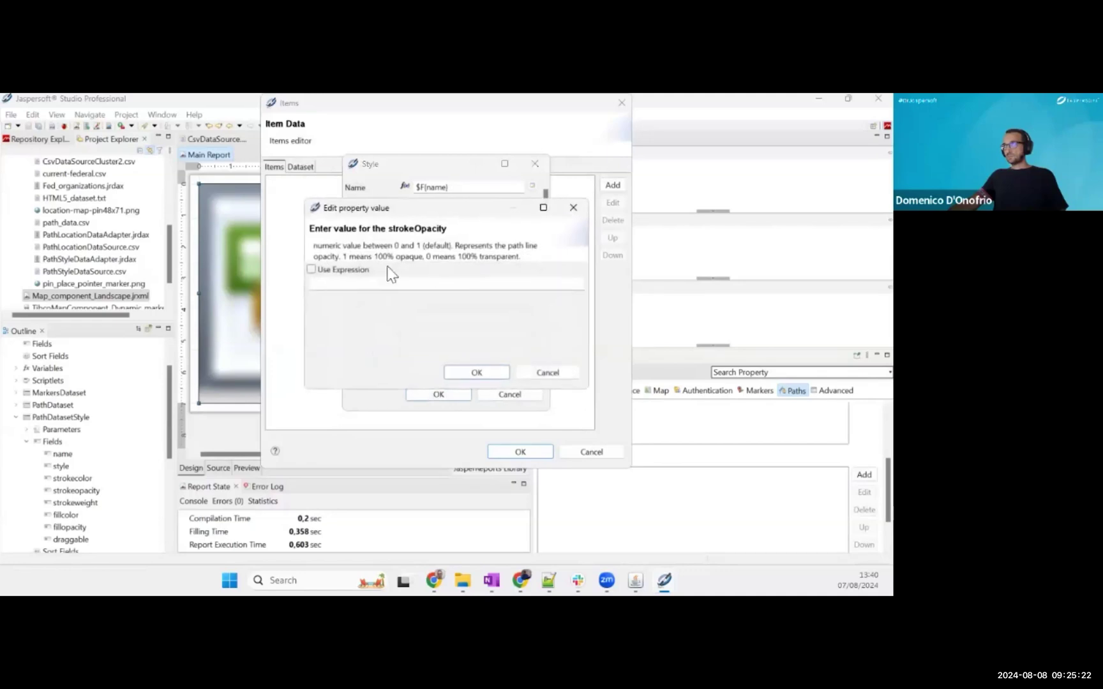
pyautogui.click(367, 271)
pyautogui.click(583, 283)
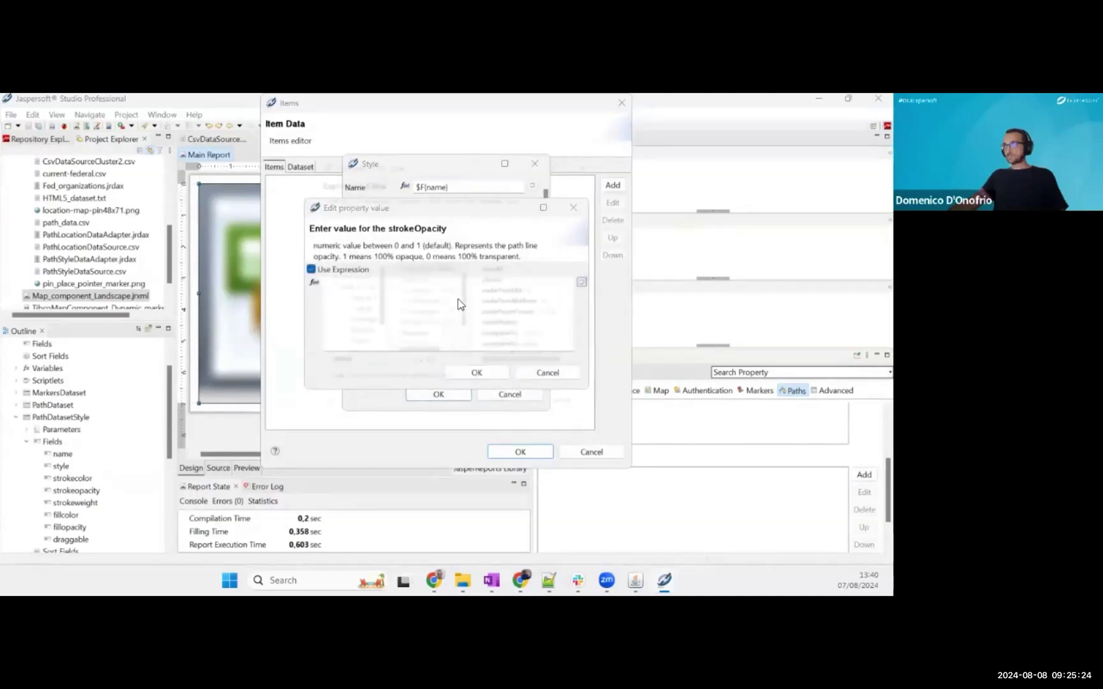
pyautogui.doubleClick(409, 295)
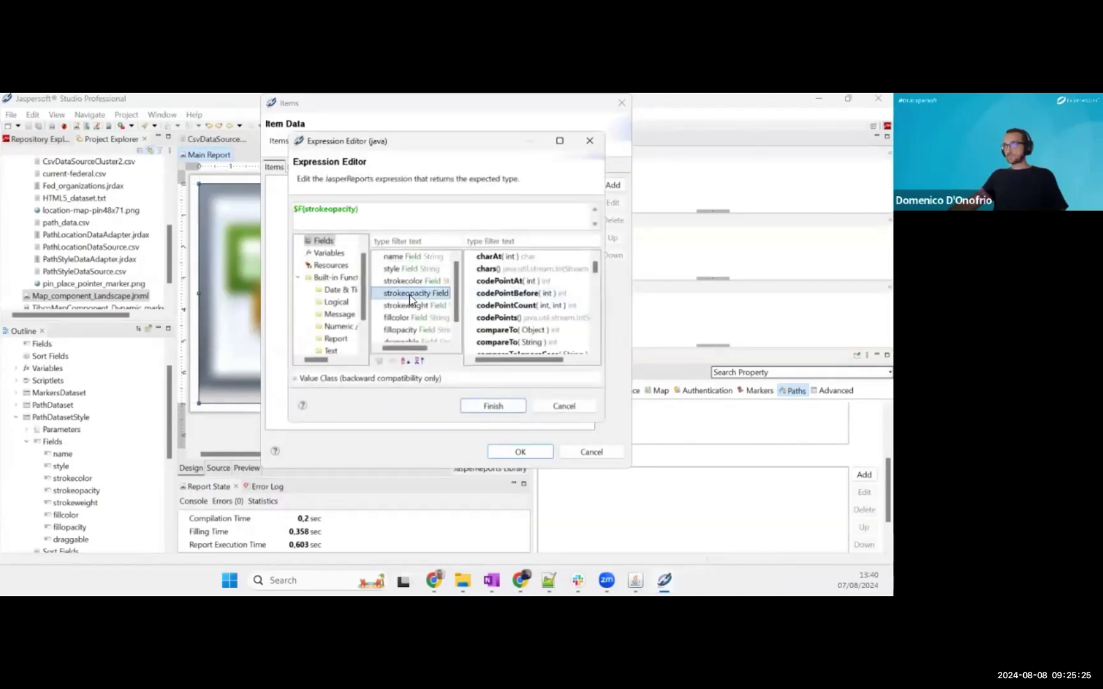
pyautogui.press('Return')
pyautogui.click(477, 371)
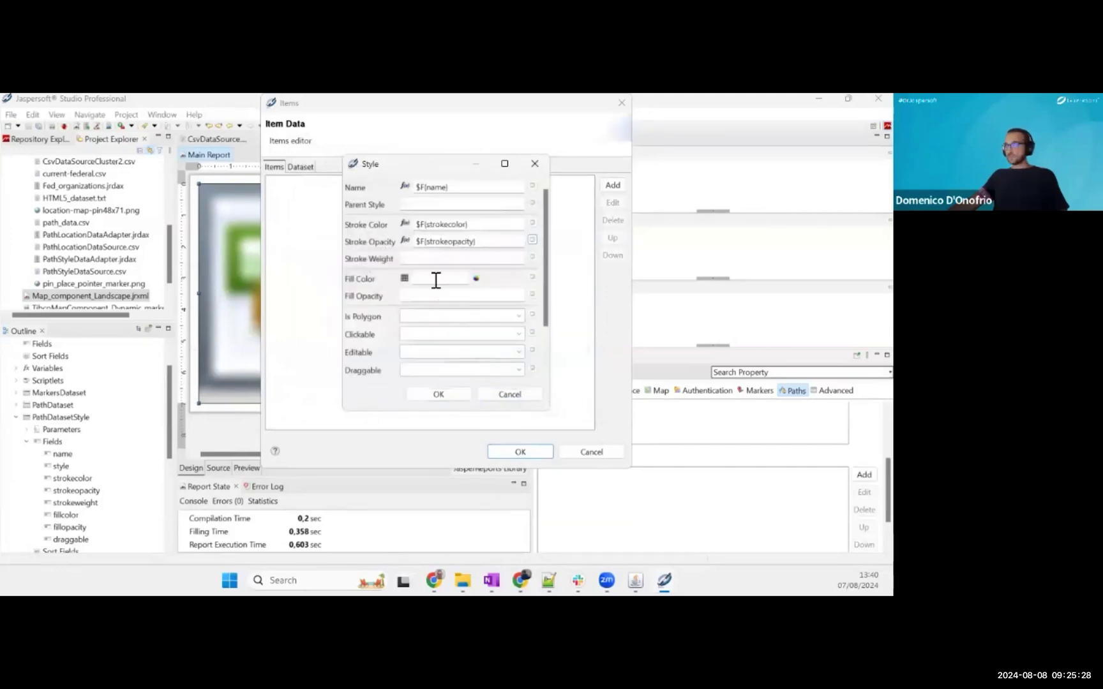
# - Set the path style's Stroke Weight to the expression $F{strokeweight}
pyautogui.click(532, 257)
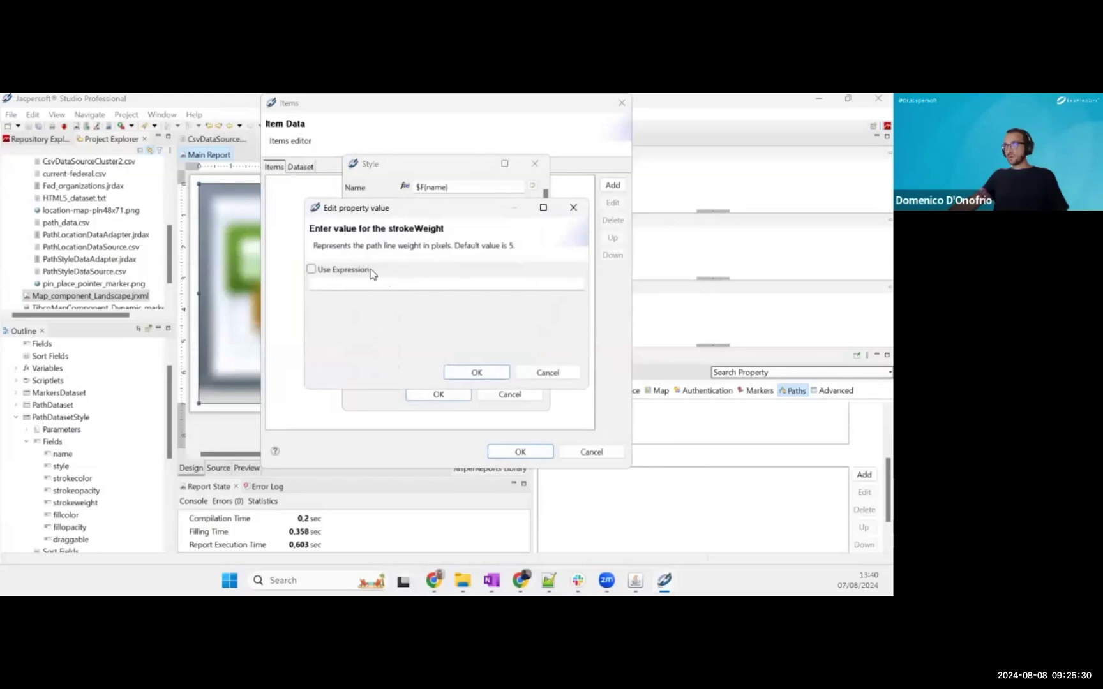
pyautogui.click(582, 283)
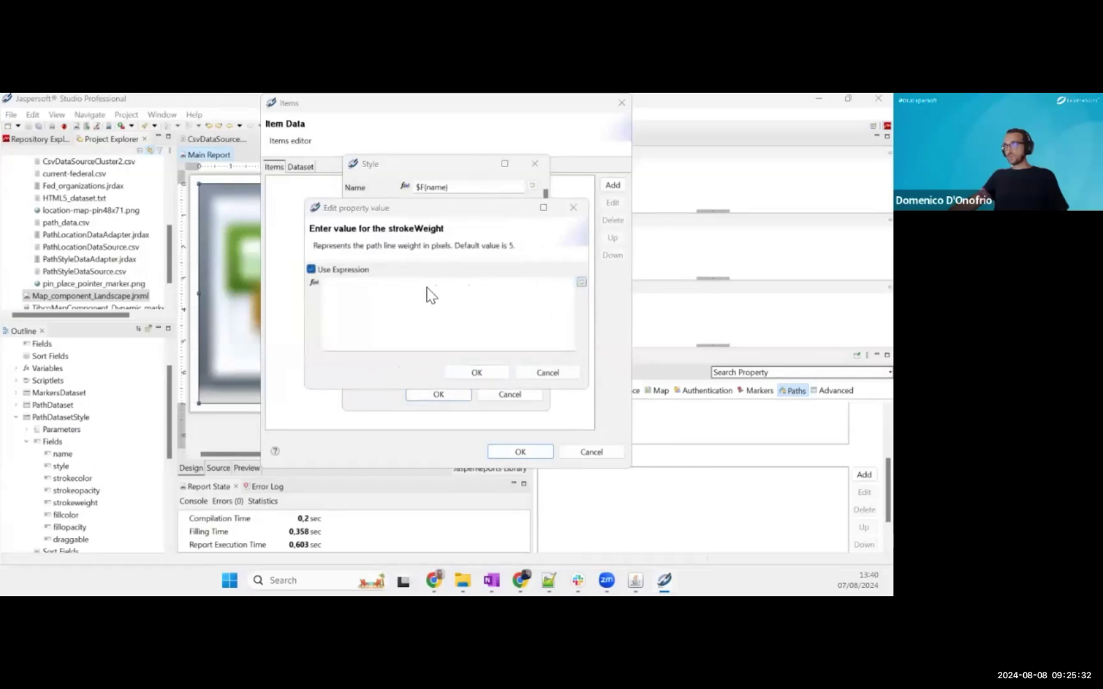
pyautogui.doubleClick(429, 306)
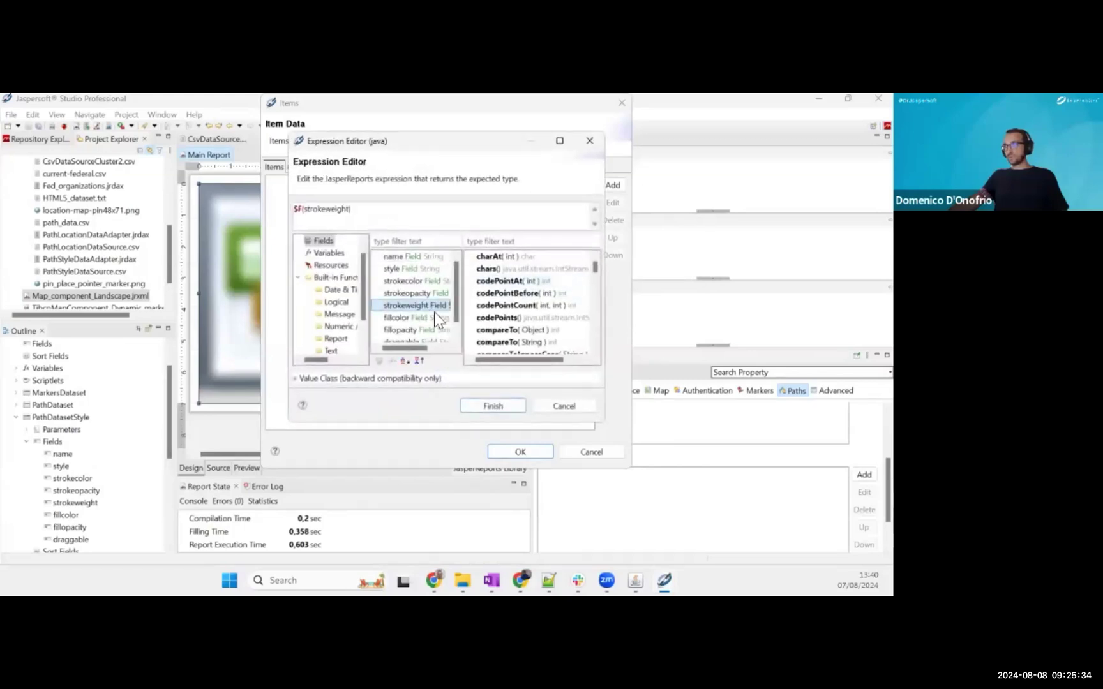
pyautogui.click(493, 406)
pyautogui.click(473, 370)
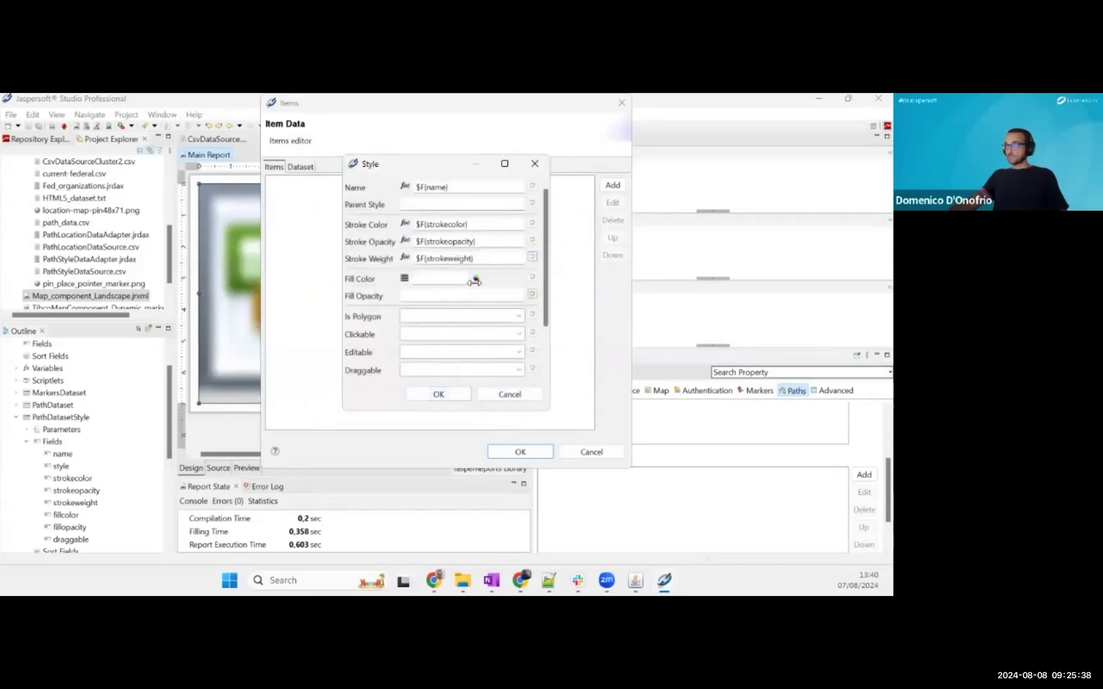
# - Set the path style's Fill Color to the expression $F{fillcolor}
pyautogui.click(533, 279)
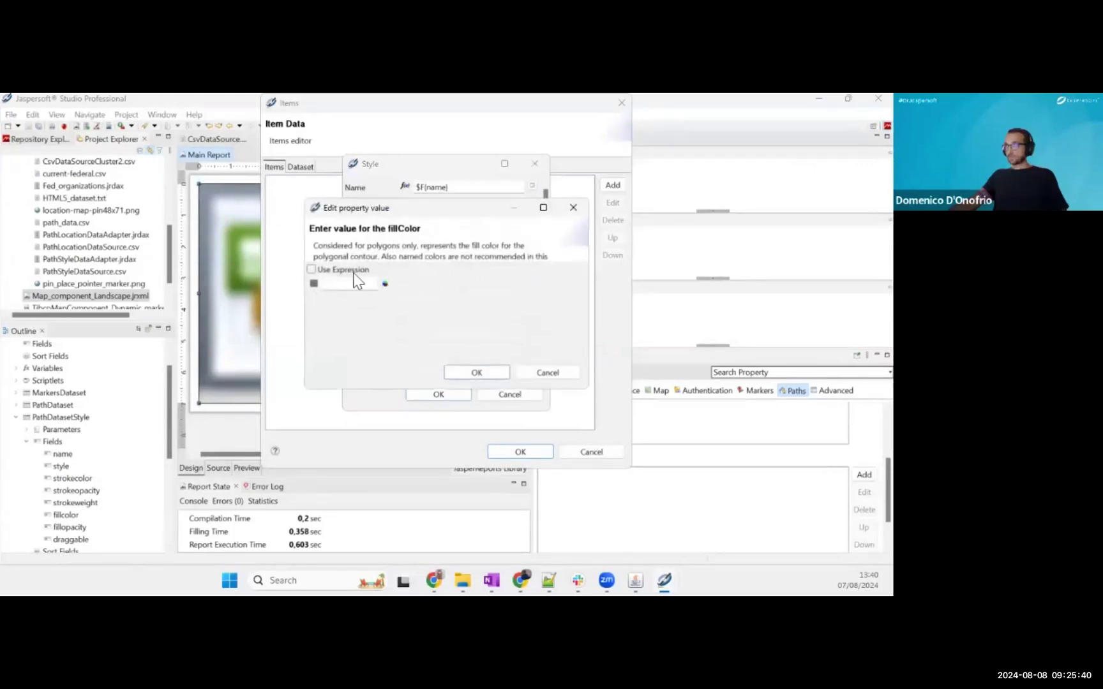
pyautogui.click(353, 270)
pyautogui.click(582, 282)
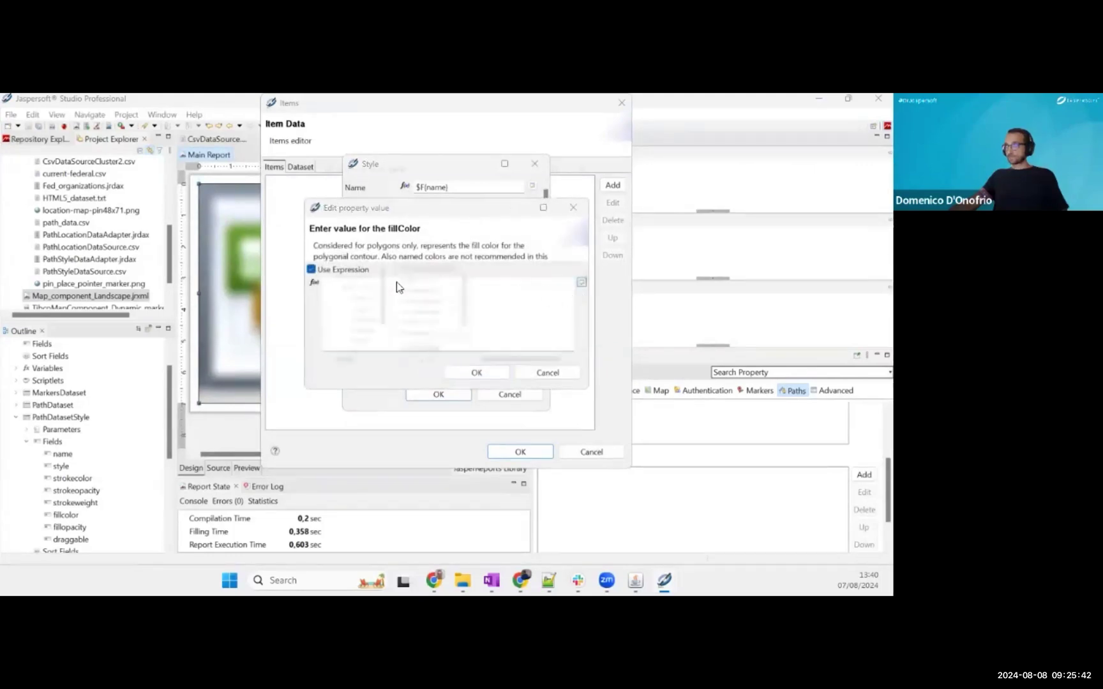
pyautogui.doubleClick(416, 317)
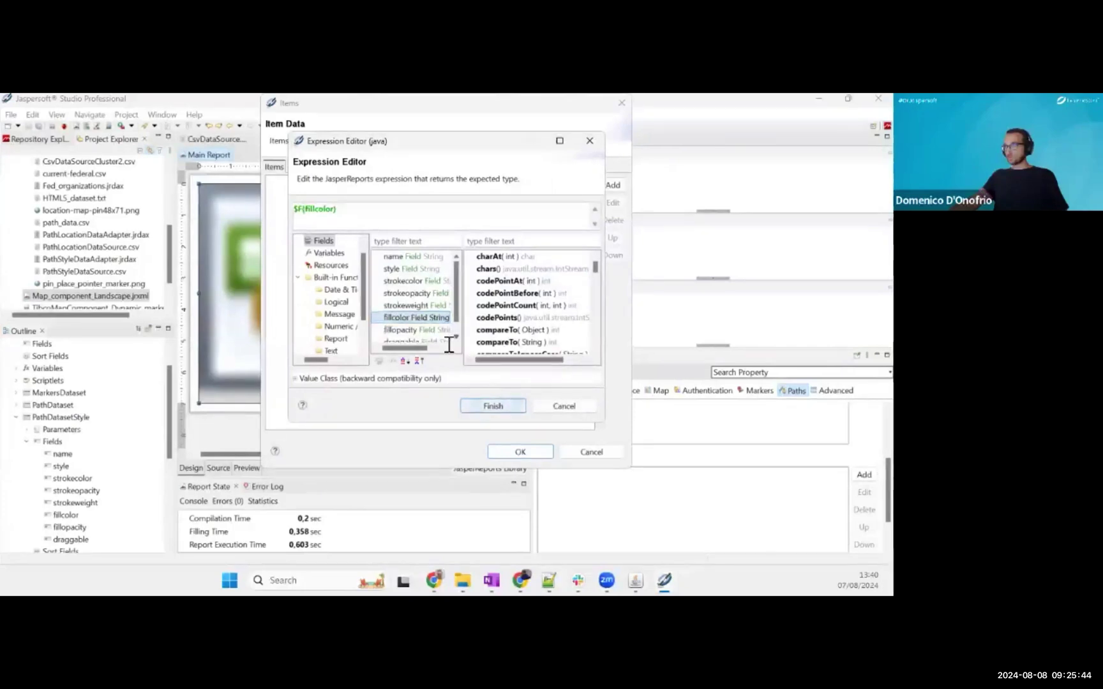
pyautogui.click(511, 406)
pyautogui.click(488, 374)
# - Set the path style's Fill Opacity to the expression $F{fillopacity}
pyautogui.click(508, 295)
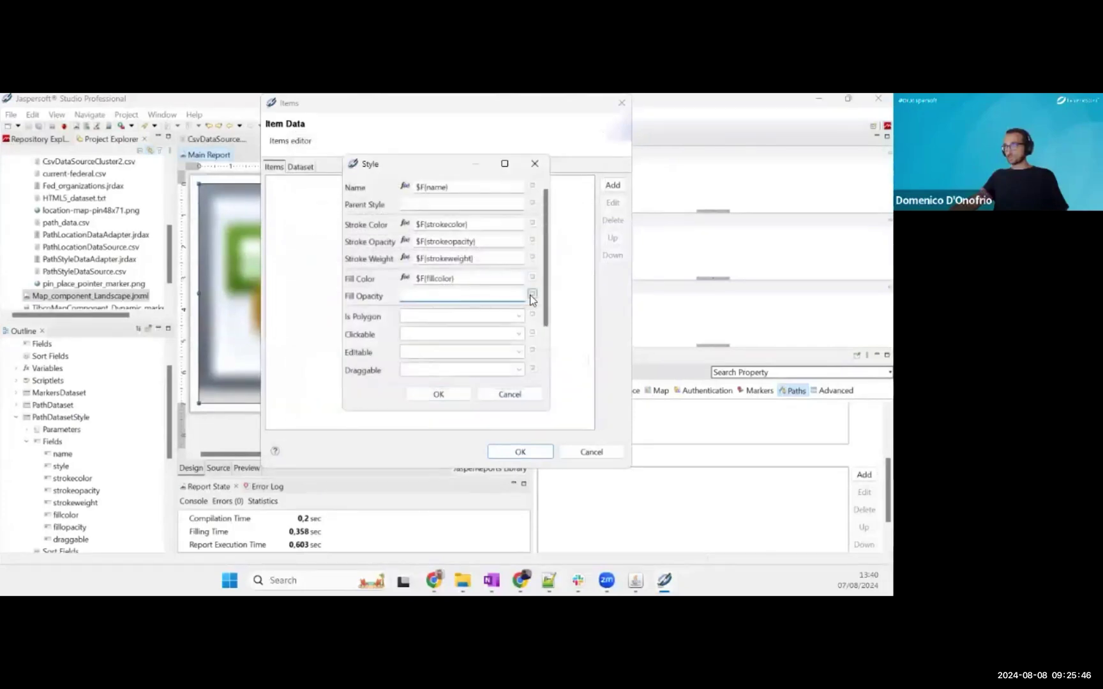
pyautogui.click(532, 295)
pyautogui.click(351, 270)
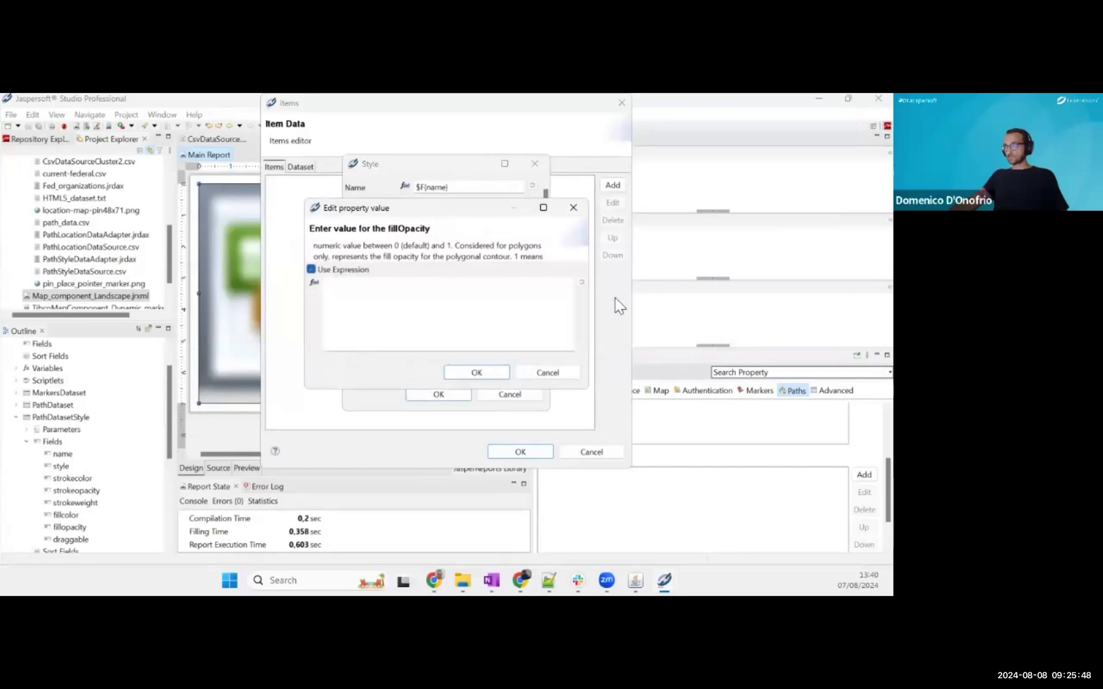
pyautogui.click(581, 282)
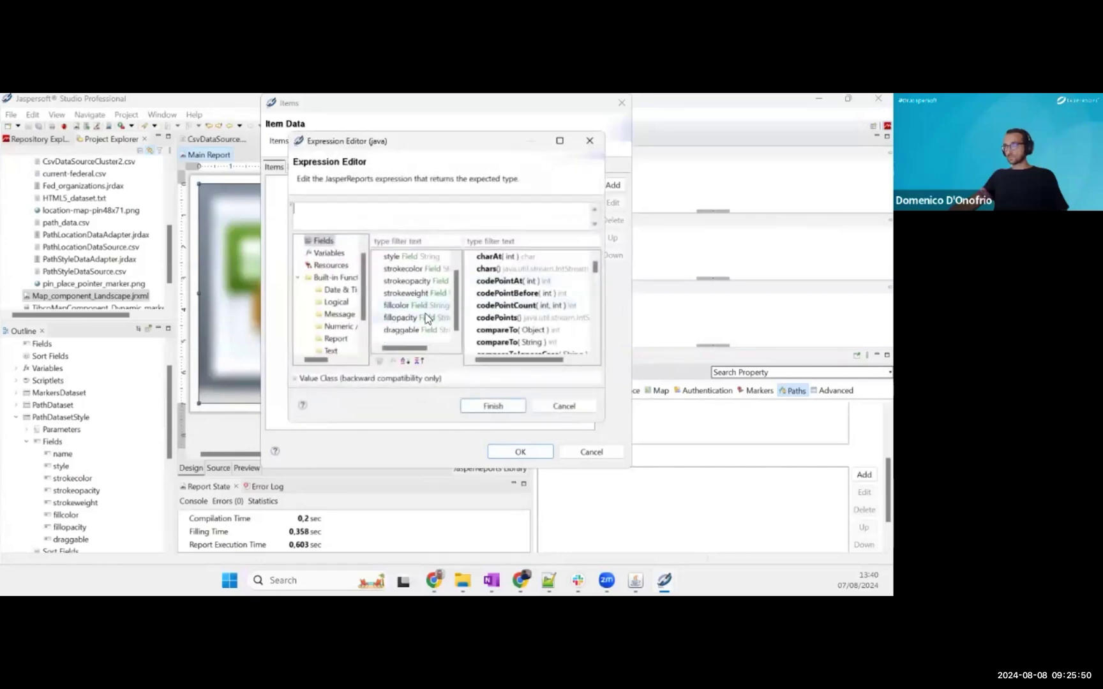
pyautogui.doubleClick(418, 317)
pyautogui.click(493, 406)
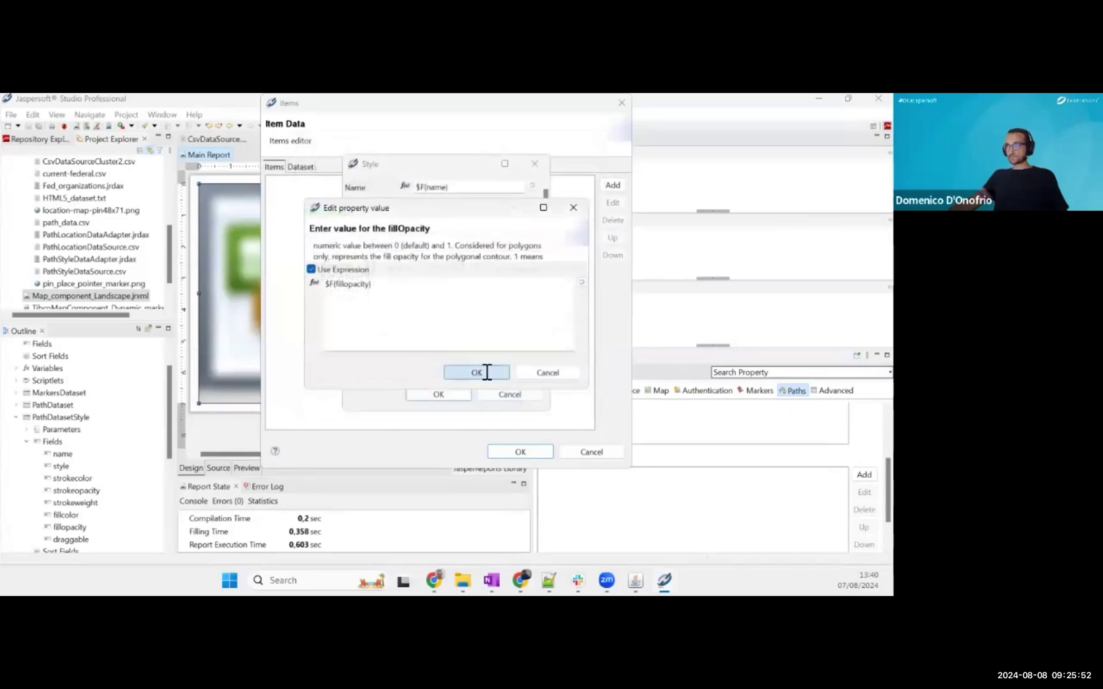
pyautogui.click(486, 375)
# - Set the path style's Draggable property to the expression $F{draggable} and save the style item into the map's path Styles list
pyautogui.scroll(-1, 451, 309)
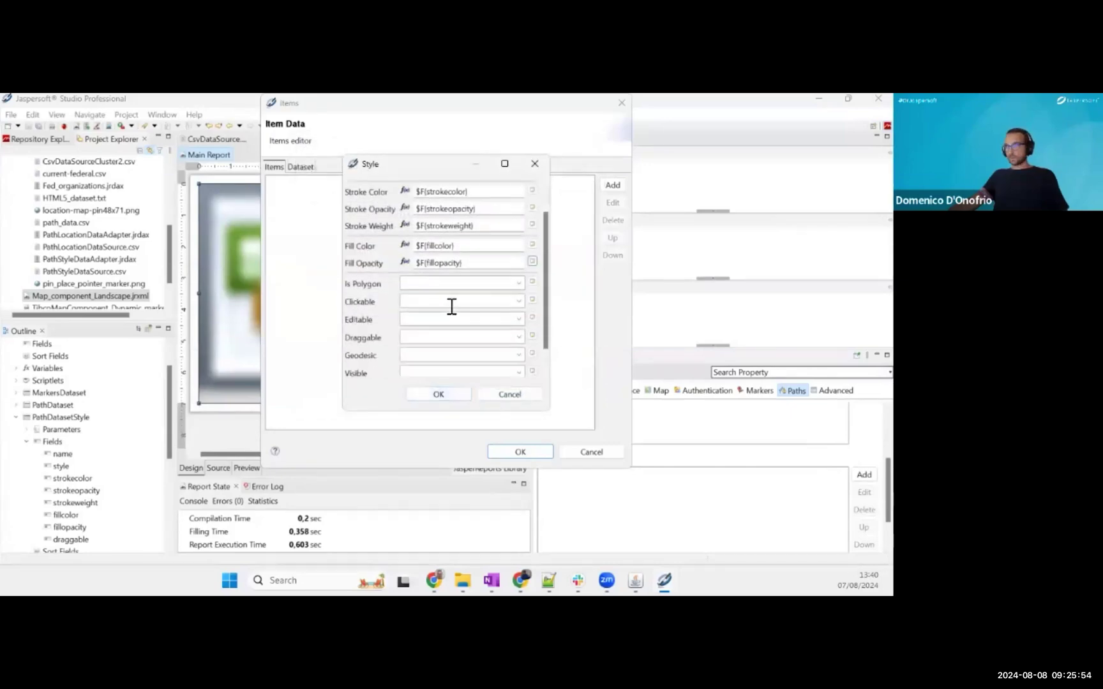
pyautogui.click(533, 337)
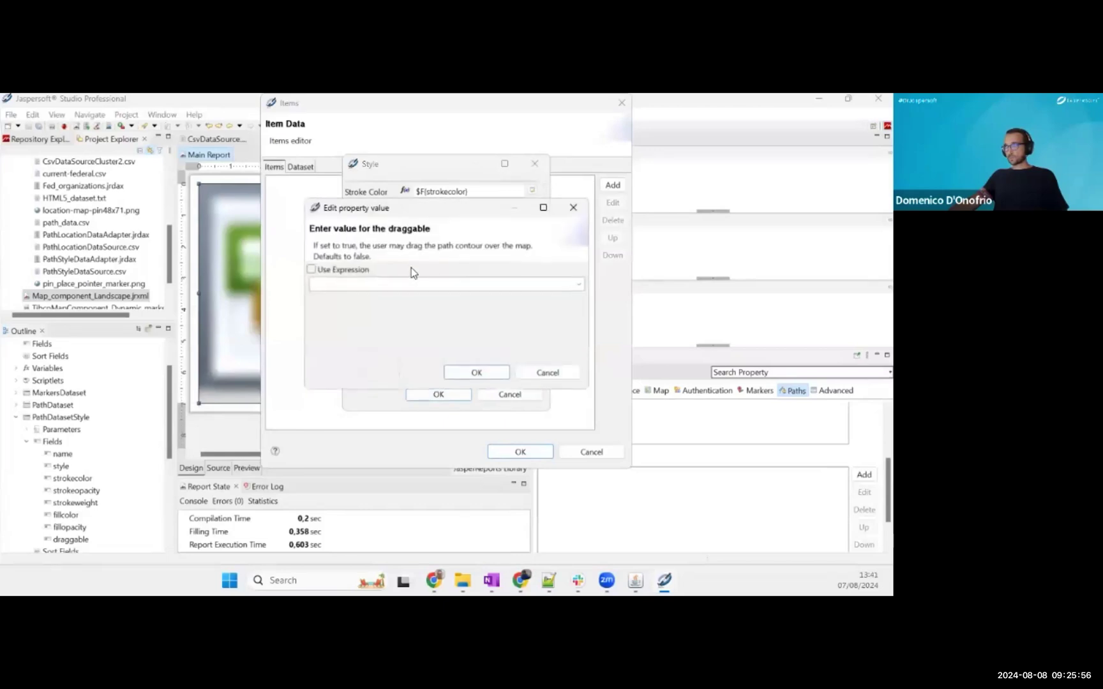
pyautogui.click(365, 270)
pyautogui.click(580, 282)
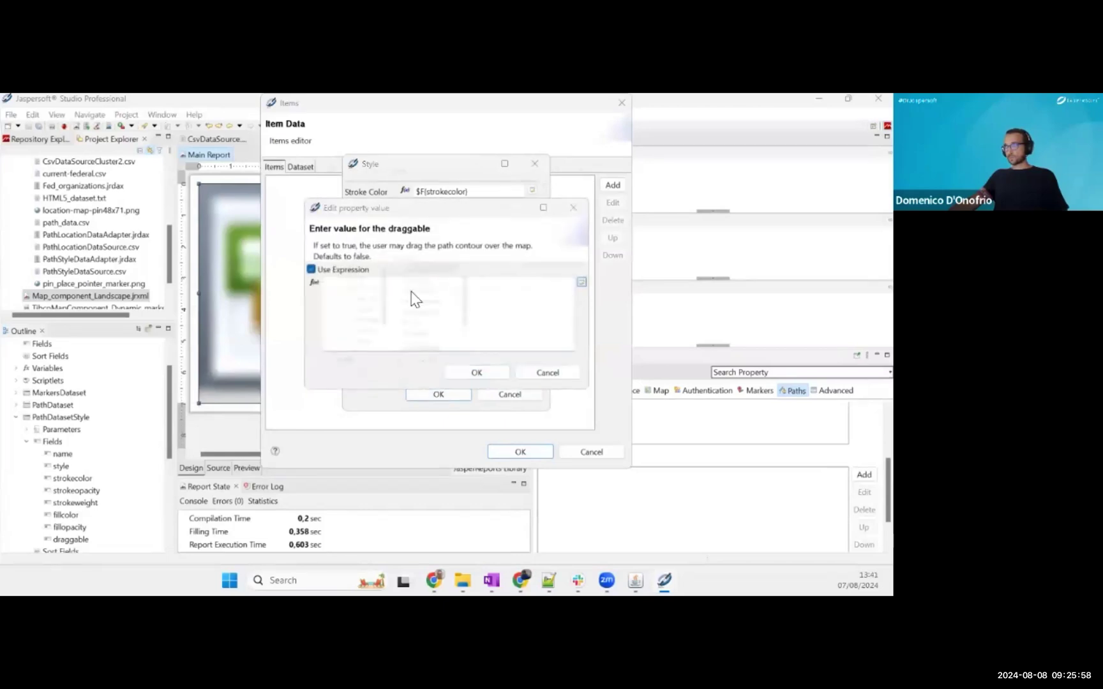
pyautogui.scroll(-1, 419, 307)
pyautogui.doubleClick(409, 330)
pyautogui.click(479, 402)
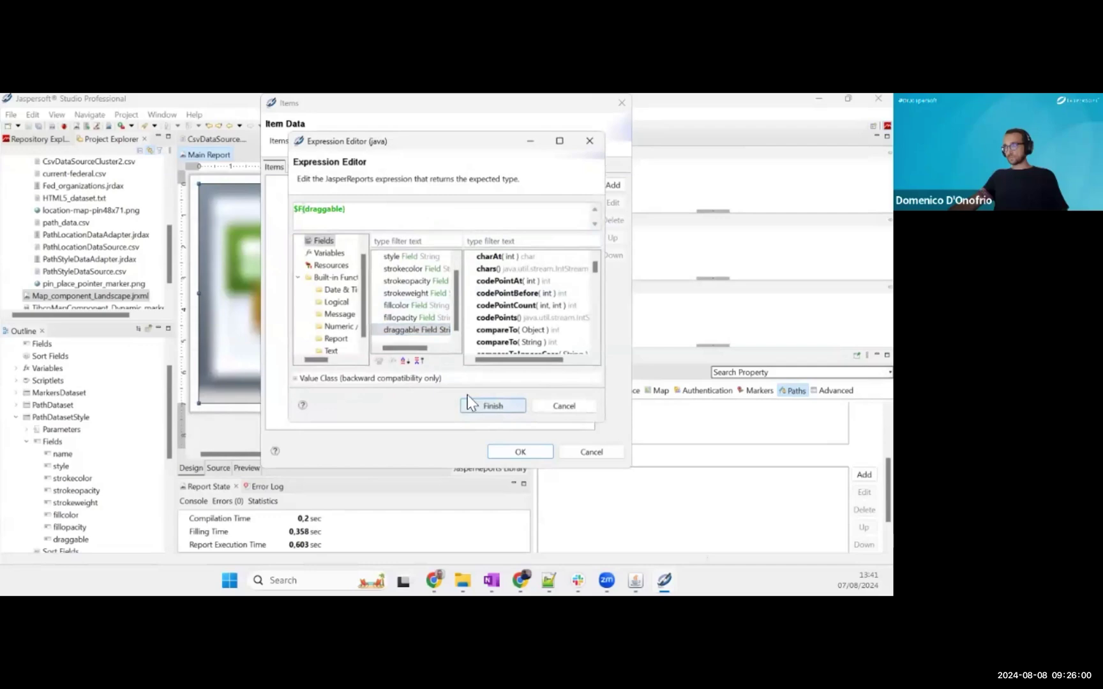
pyautogui.click(475, 372)
pyautogui.click(439, 389)
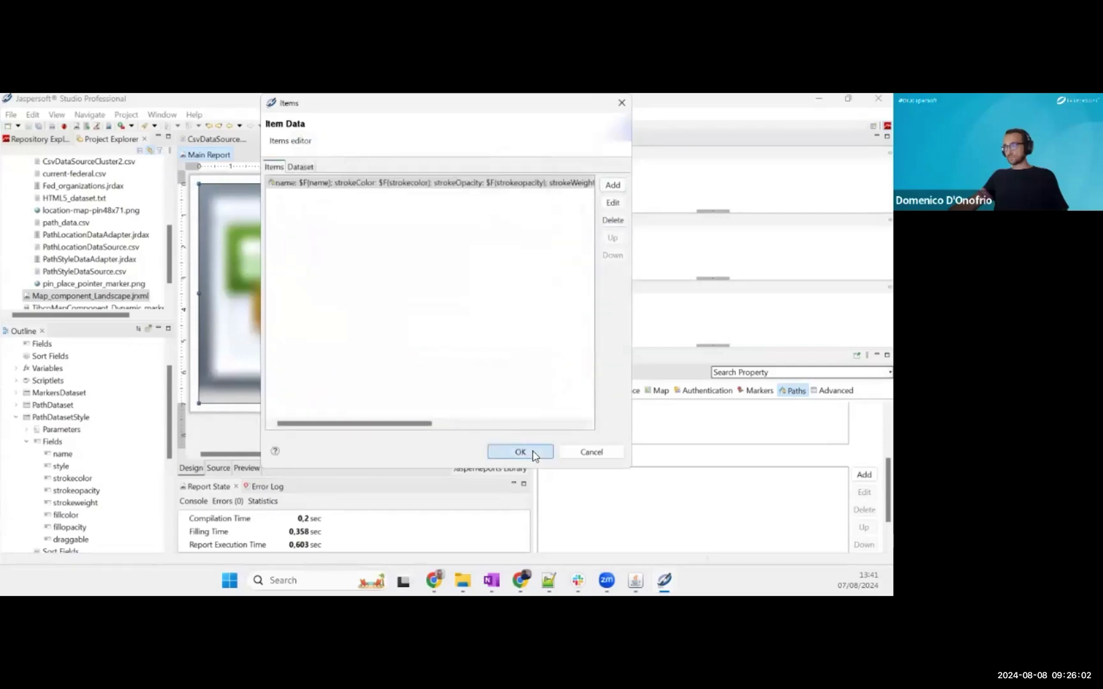
pyautogui.press('Return')
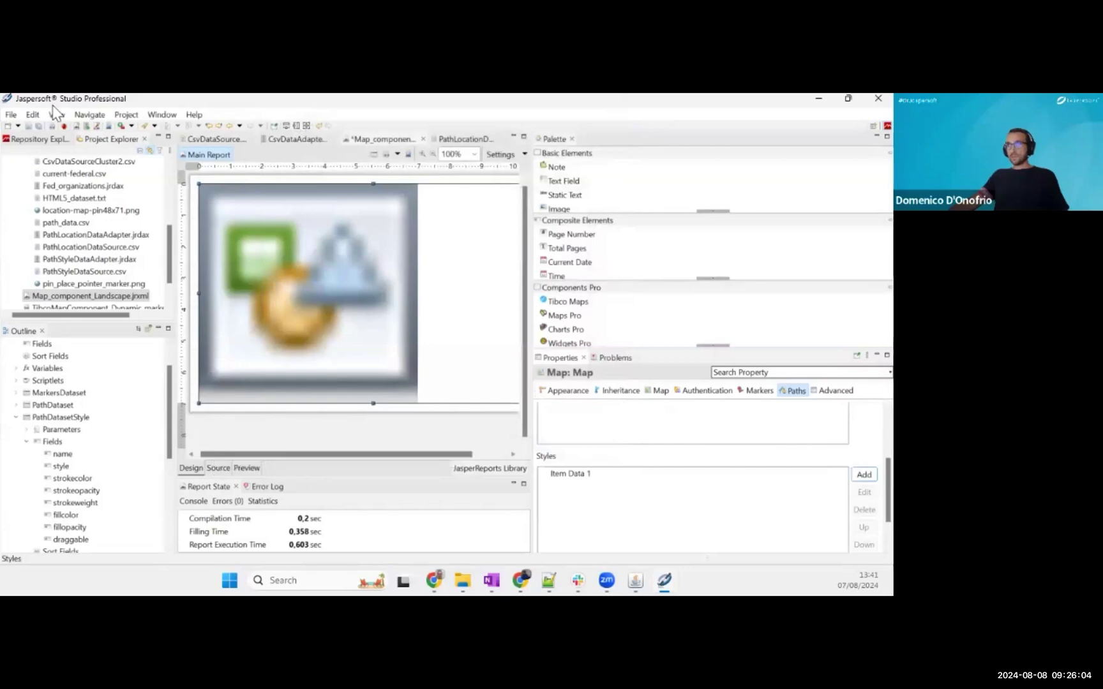
# - Preview the report in a widened editor area and examine the styled path between the San Francisco markers up close
pyautogui.click(247, 468)
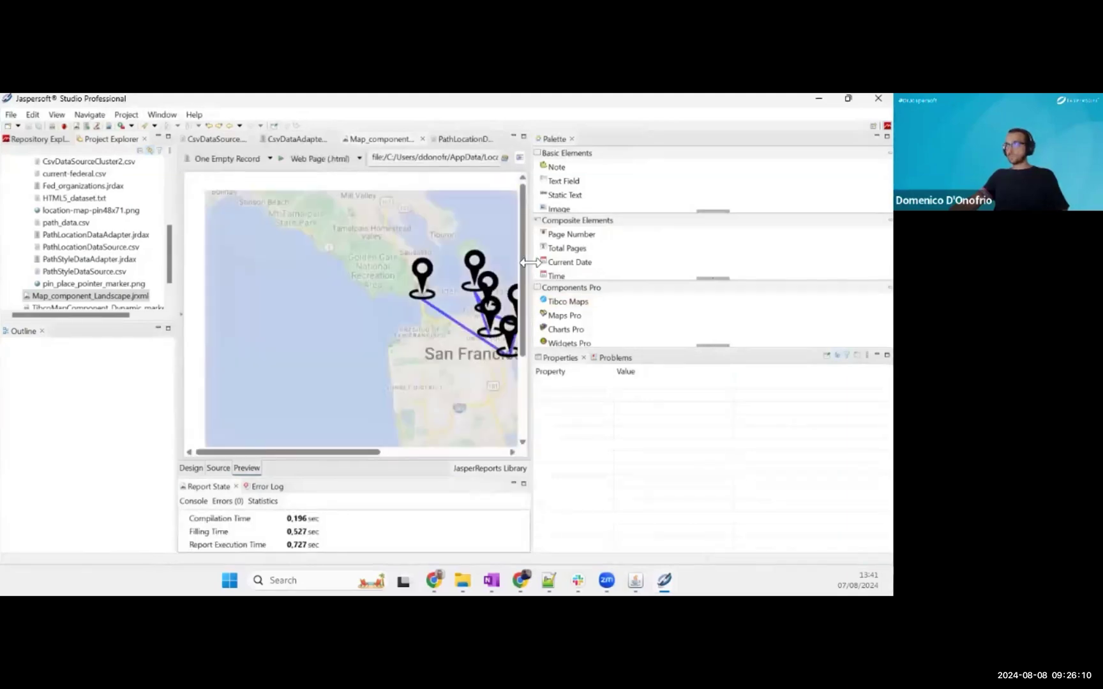
pyautogui.moveTo(529, 263); pyautogui.dragTo(652, 271)
pyautogui.scroll(1, 550, 357)
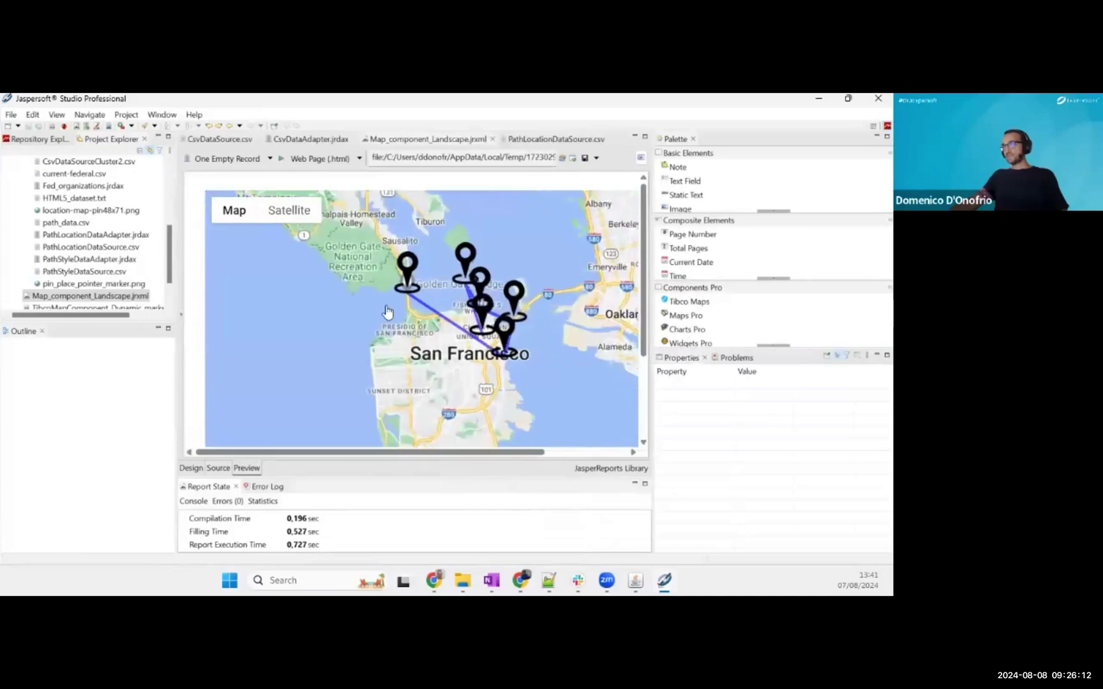
pyautogui.scroll(1, 322, 306)
pyautogui.scroll(1, 313, 239)
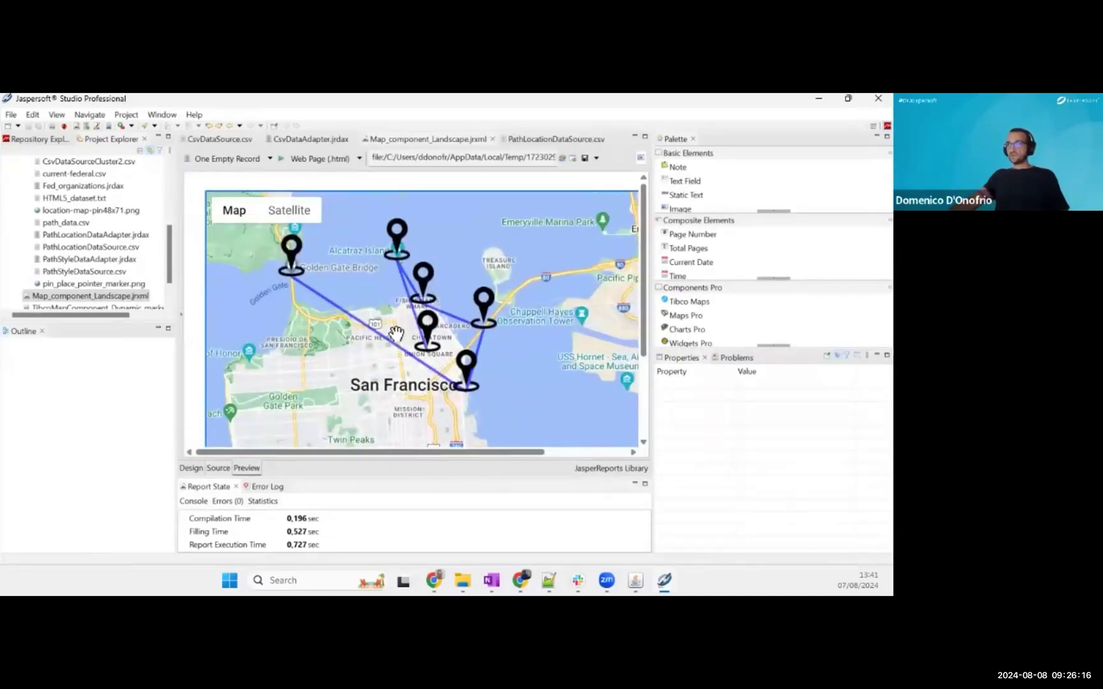
pyautogui.scroll(1, 401, 337)
pyautogui.scroll(-1, 436, 362)
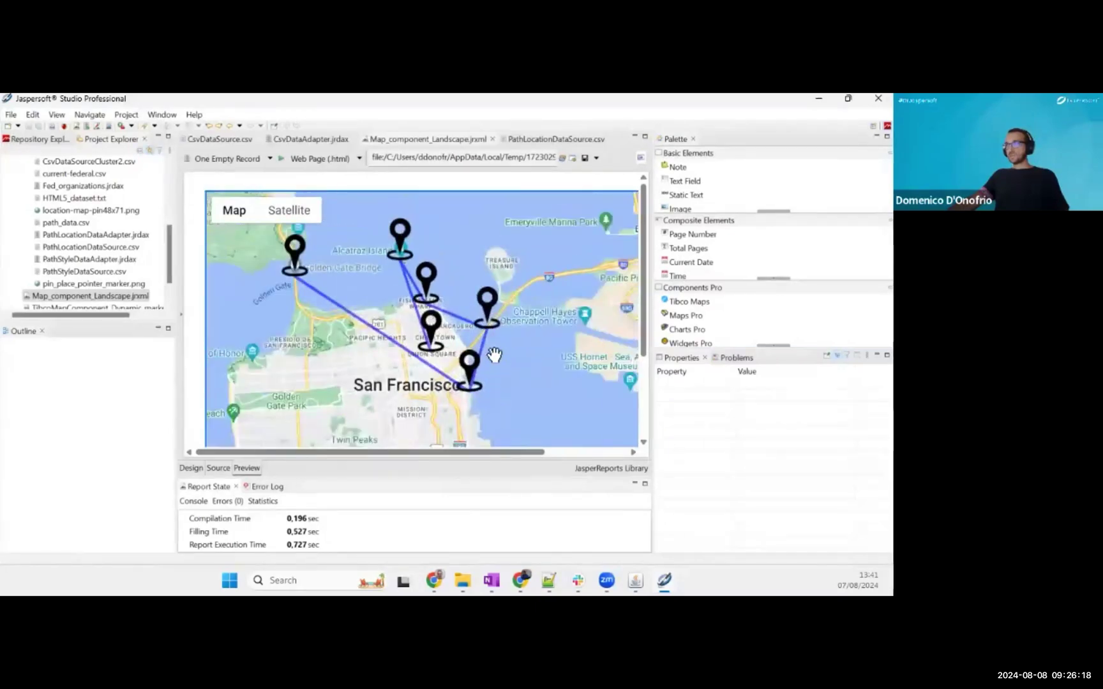
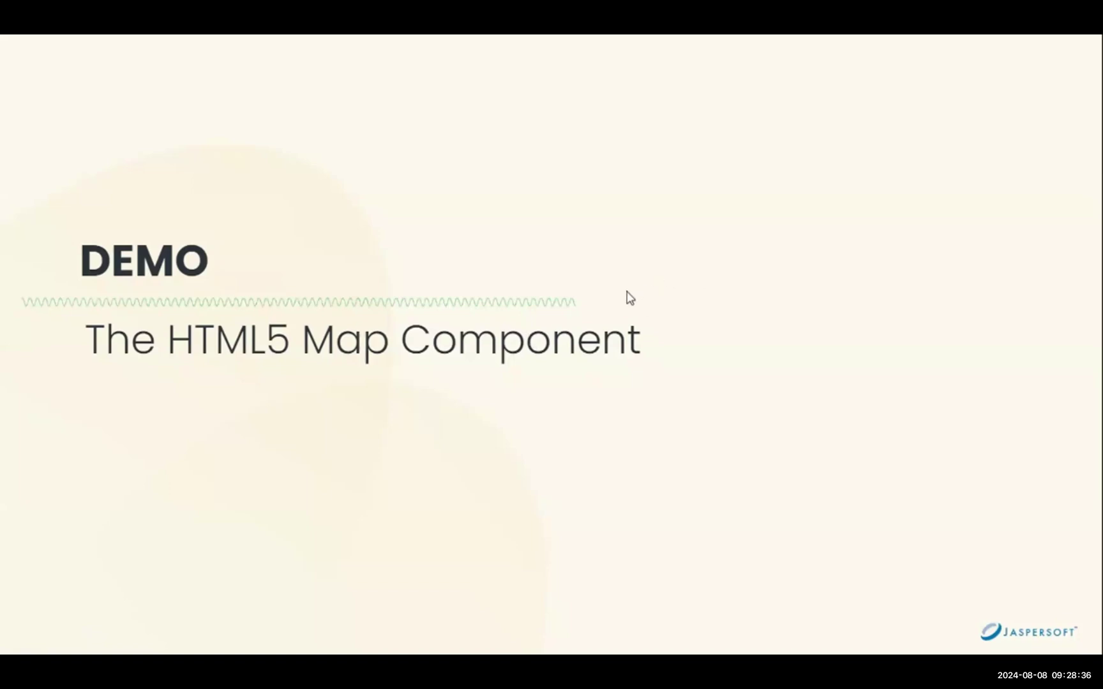
# - Switch from the slide presentation to Jaspersoft Studio and enlarge the project file tree to reach the project root
pyautogui.press('Escape')
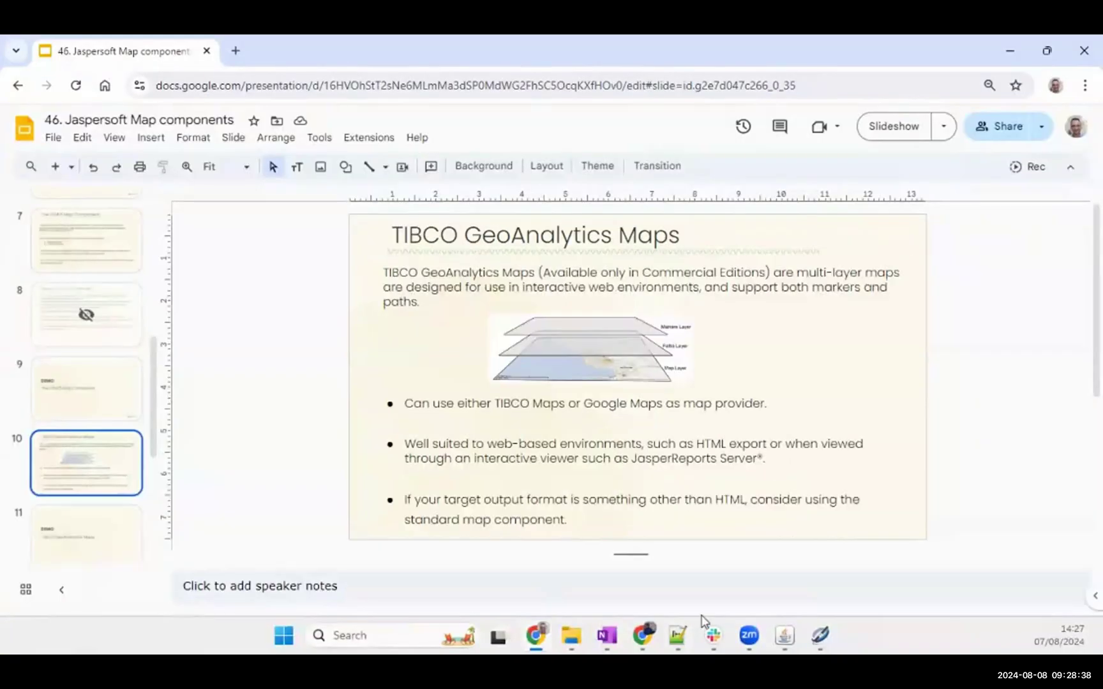
pyautogui.click(822, 638)
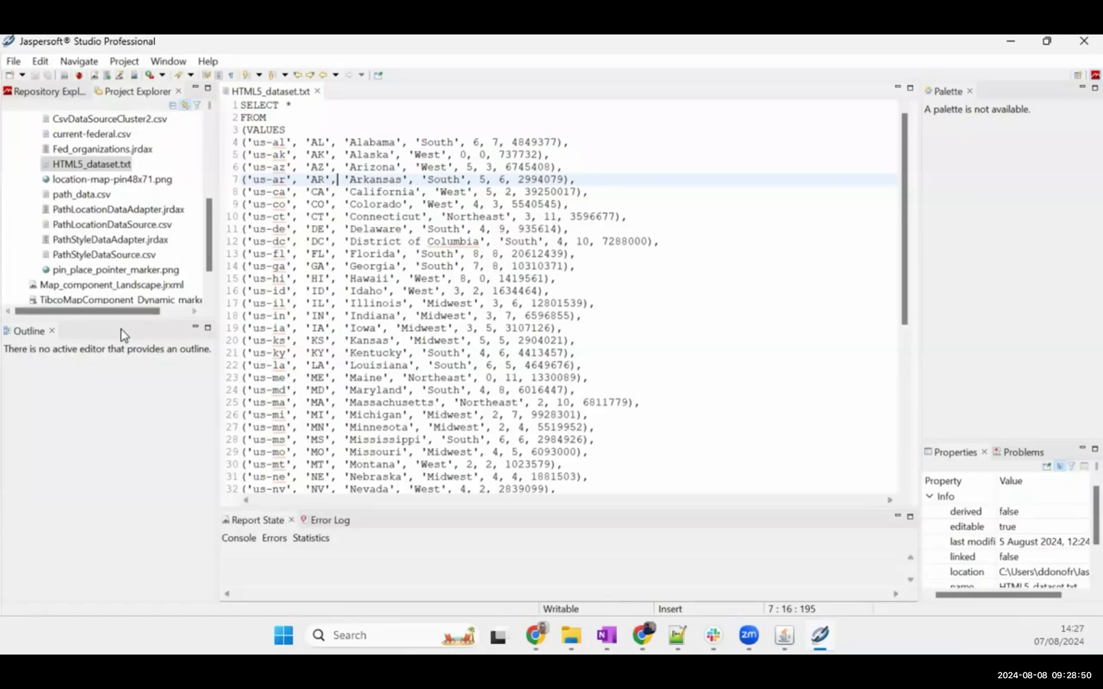
pyautogui.click(139, 315)
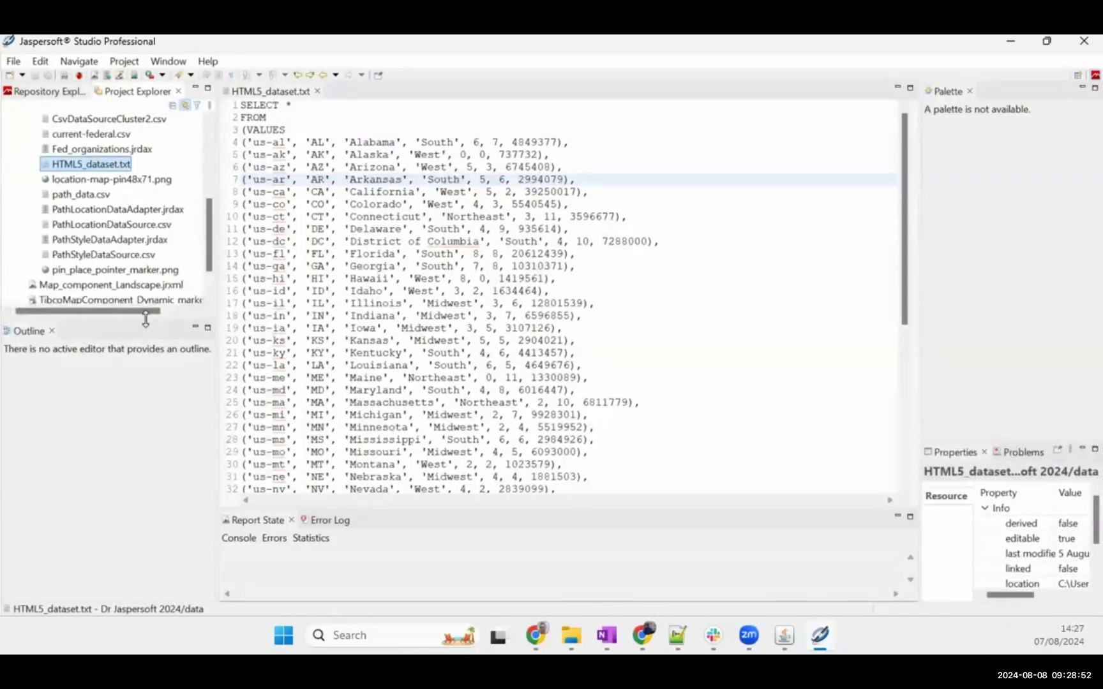
pyautogui.moveTo(137, 322); pyautogui.dragTo(125, 454)
pyautogui.scroll(3, 121, 277)
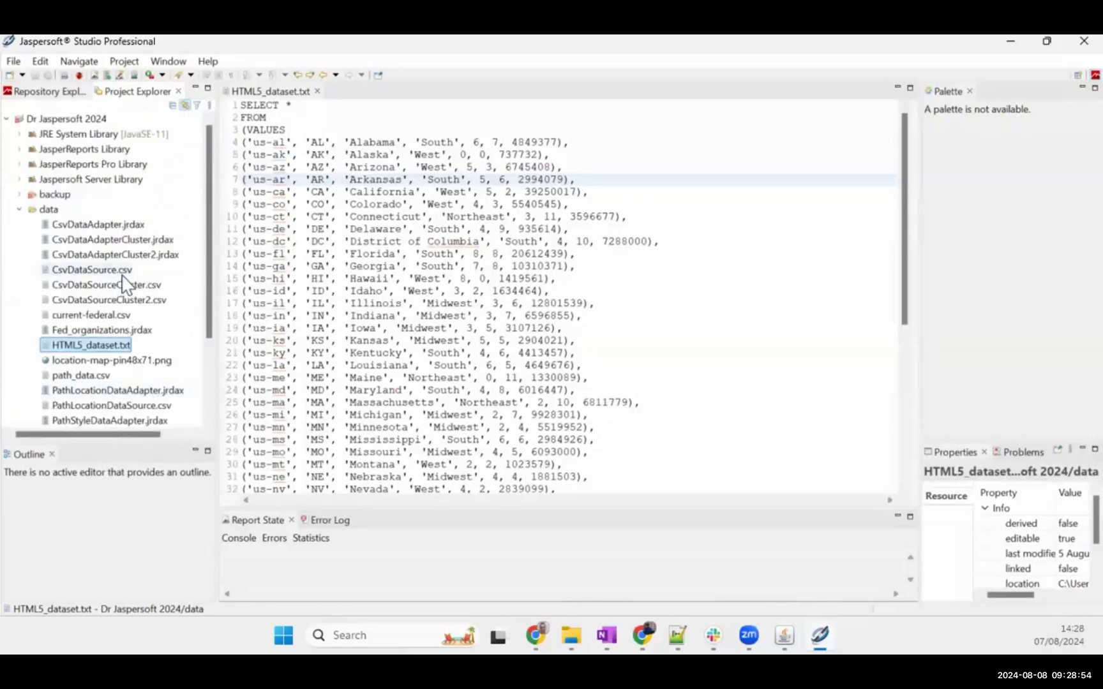
# - Start a new Jasper report in the Dr Jaspersoft 2024 project from the Blank A4 Landscape template
pyautogui.click(75, 120)
pyautogui.rightClick(76, 125)
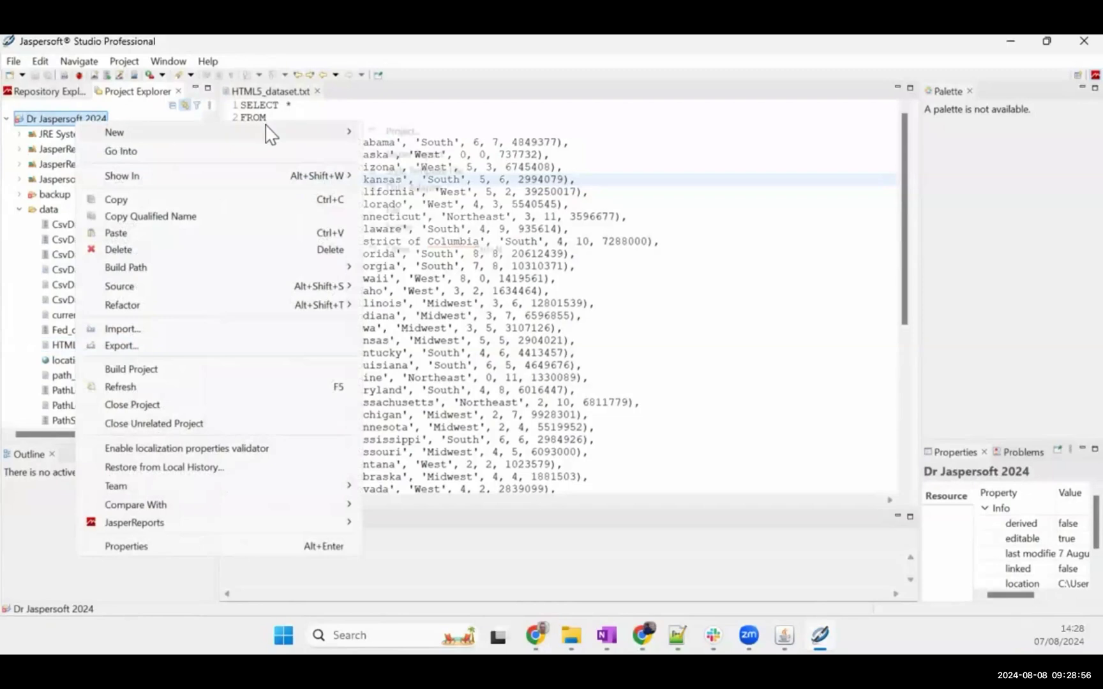
pyautogui.moveTo(268, 132)
pyautogui.click(450, 154)
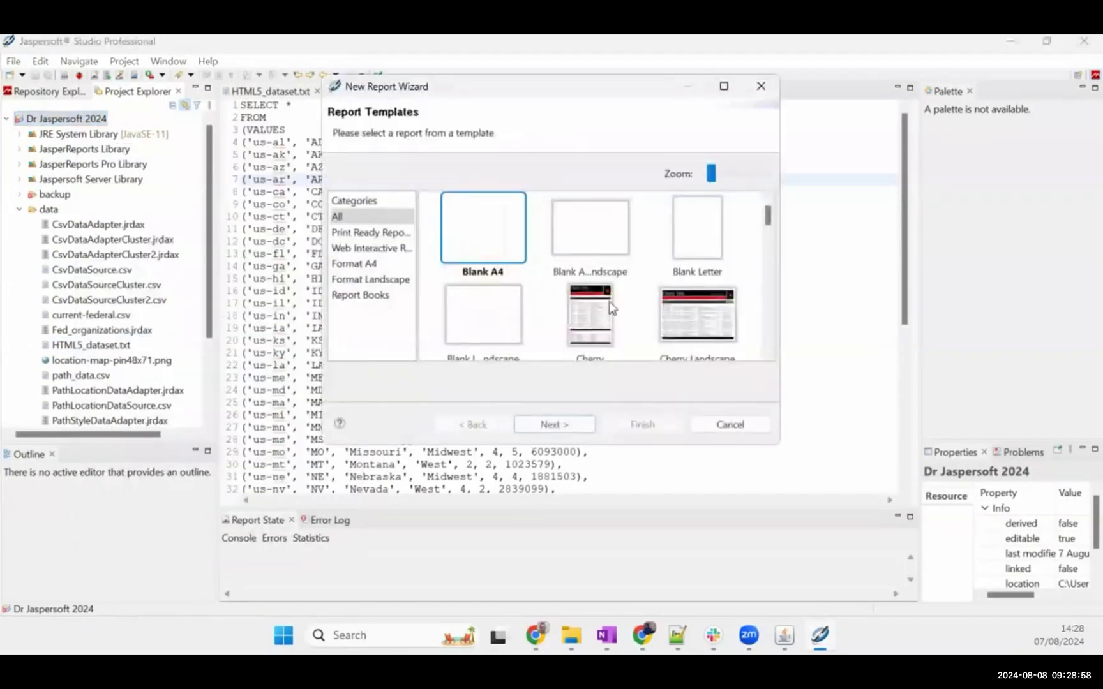
pyautogui.click(617, 245)
pyautogui.click(590, 423)
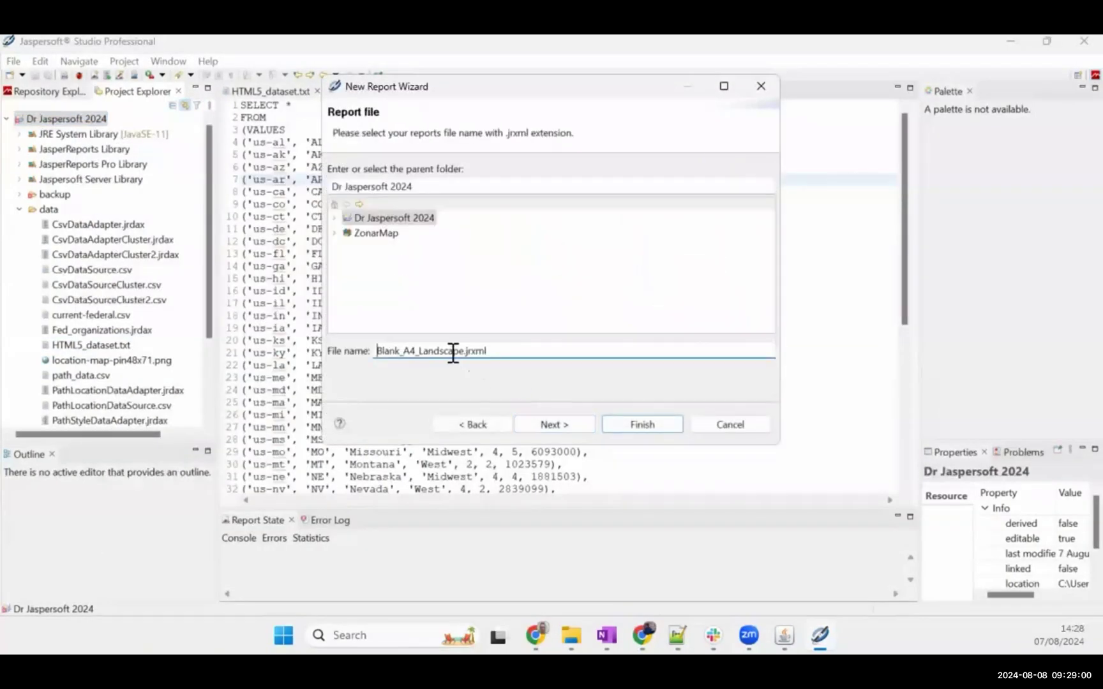
# - Name the report file HTML5_Landscape.jrxml and finish creating the report without changing the remaining wizard settings
pyautogui.moveTo(413, 351); pyautogui.dragTo(197, 358)
pyautogui.write('HTML5')
pyautogui.press('BackSpace')
pyautogui.write('5')
pyautogui.click(573, 426)
pyautogui.click(574, 426)
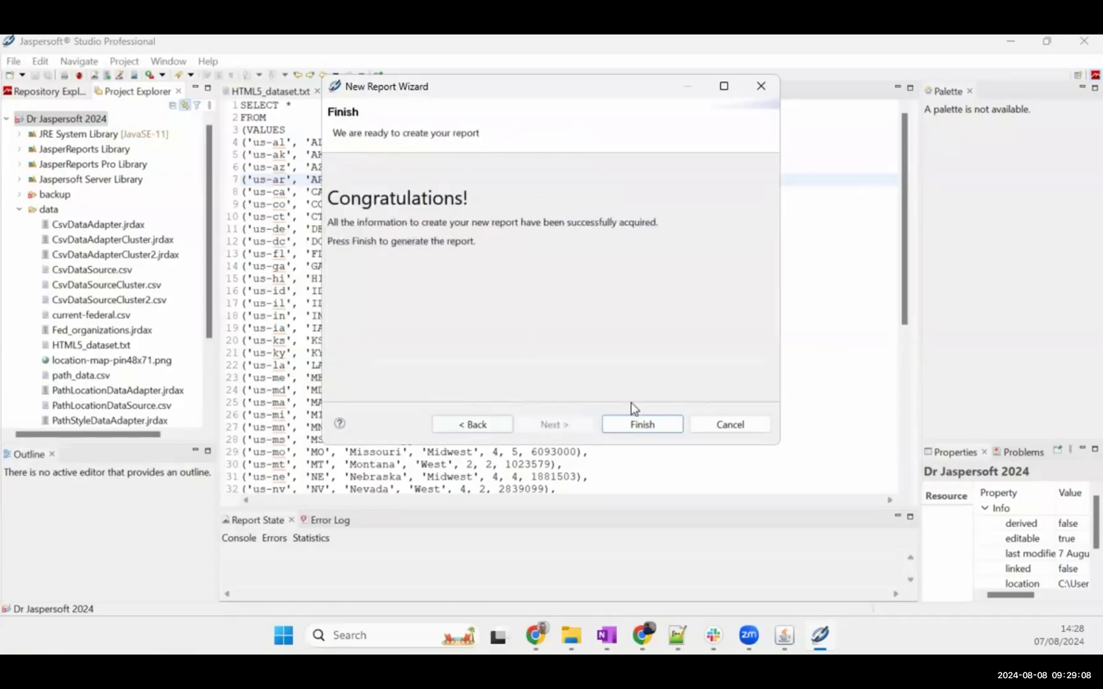
pyautogui.click(632, 423)
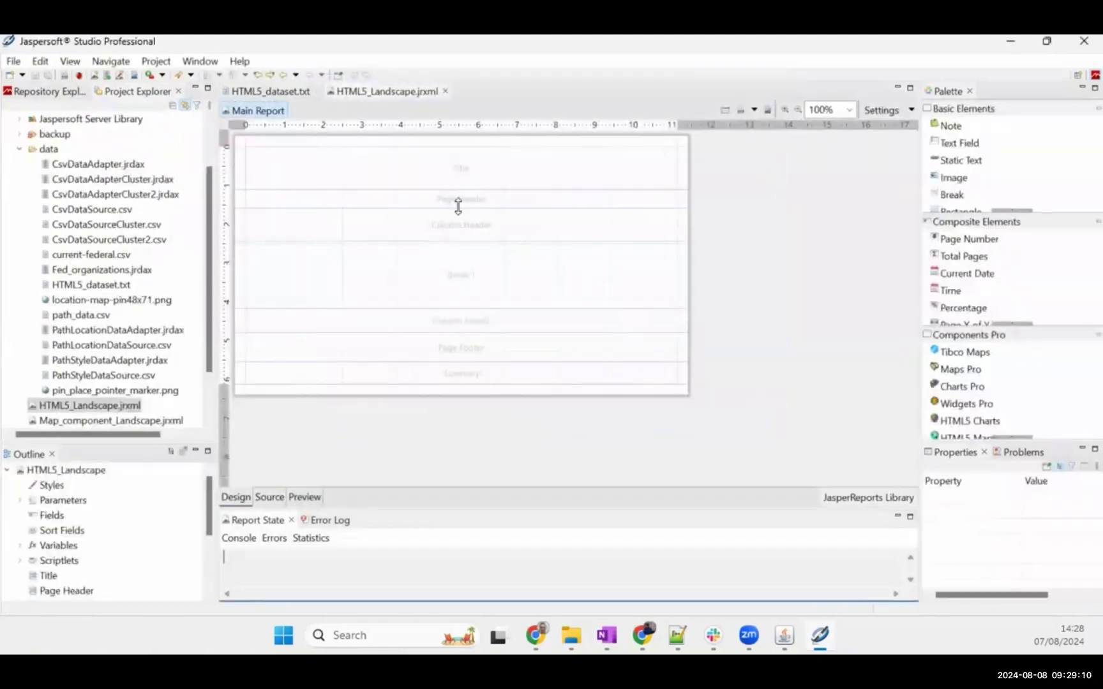
# - Delete every report band except Summary, including Background, and stretch the Summary band down to fill most of the landscape page
pyautogui.moveTo(124, 445); pyautogui.dragTo(118, 289)
pyautogui.click(49, 419)
pyautogui.keyDown('ctrl'); pyautogui.click(59, 435); pyautogui.keyUp('ctrl')
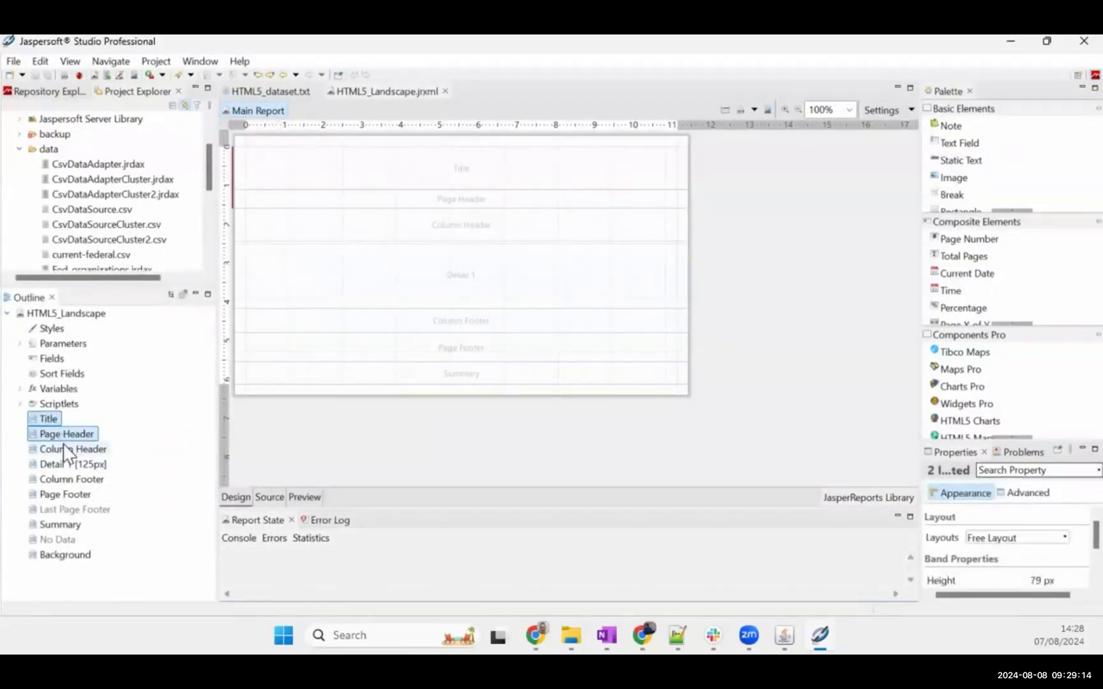
pyautogui.keyDown('ctrl'); pyautogui.click(66, 449); pyautogui.keyUp('ctrl')
pyautogui.keyDown('ctrl'); pyautogui.click(61, 464); pyautogui.keyUp('ctrl')
pyautogui.keyDown('ctrl'); pyautogui.click(67, 479); pyautogui.keyUp('ctrl')
pyautogui.keyDown('ctrl'); pyautogui.click(64, 495); pyautogui.keyUp('ctrl')
pyautogui.keyDown('ctrl'); pyautogui.click(72, 555); pyautogui.keyUp('ctrl')
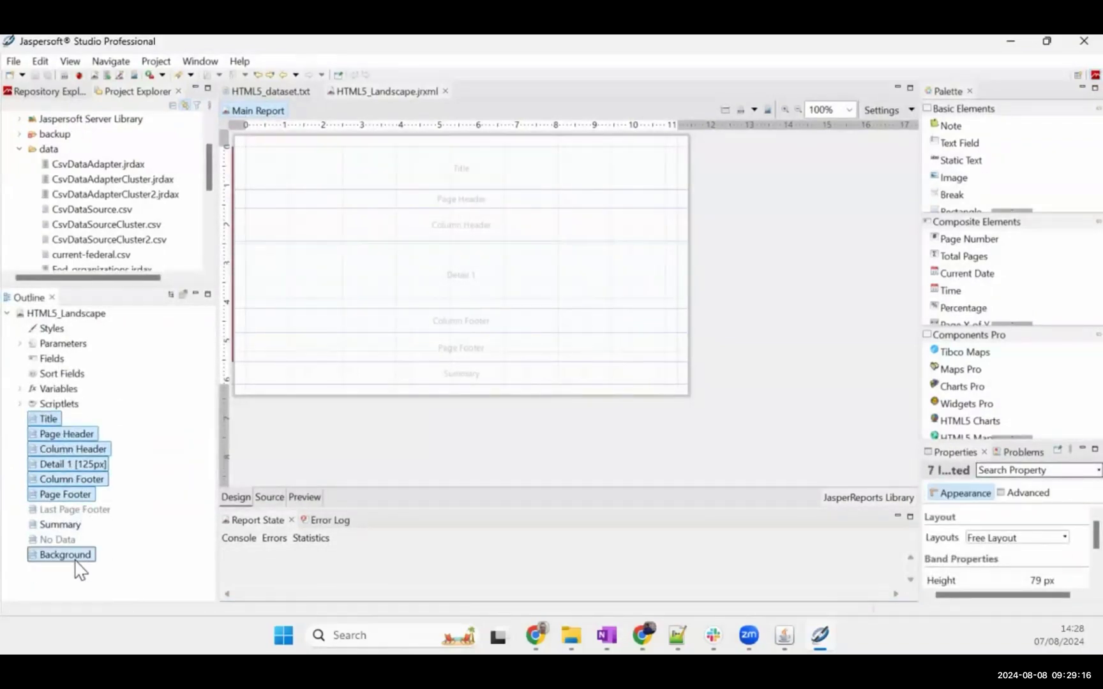
pyautogui.press('Delete')
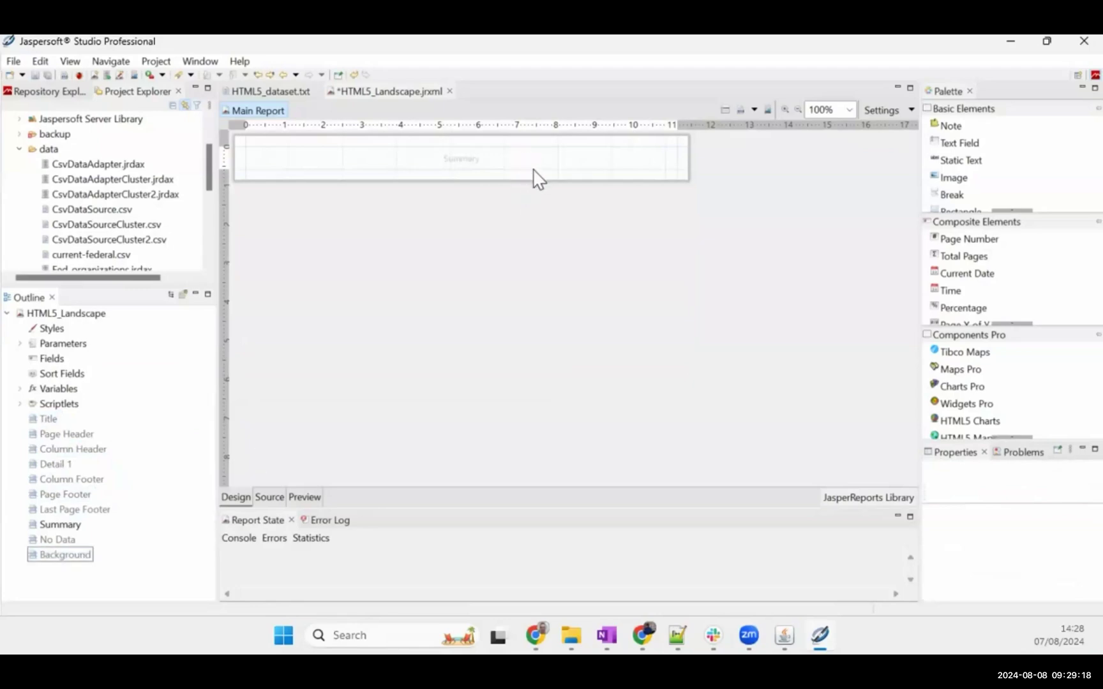
pyautogui.moveTo(533, 169); pyautogui.dragTo(497, 408)
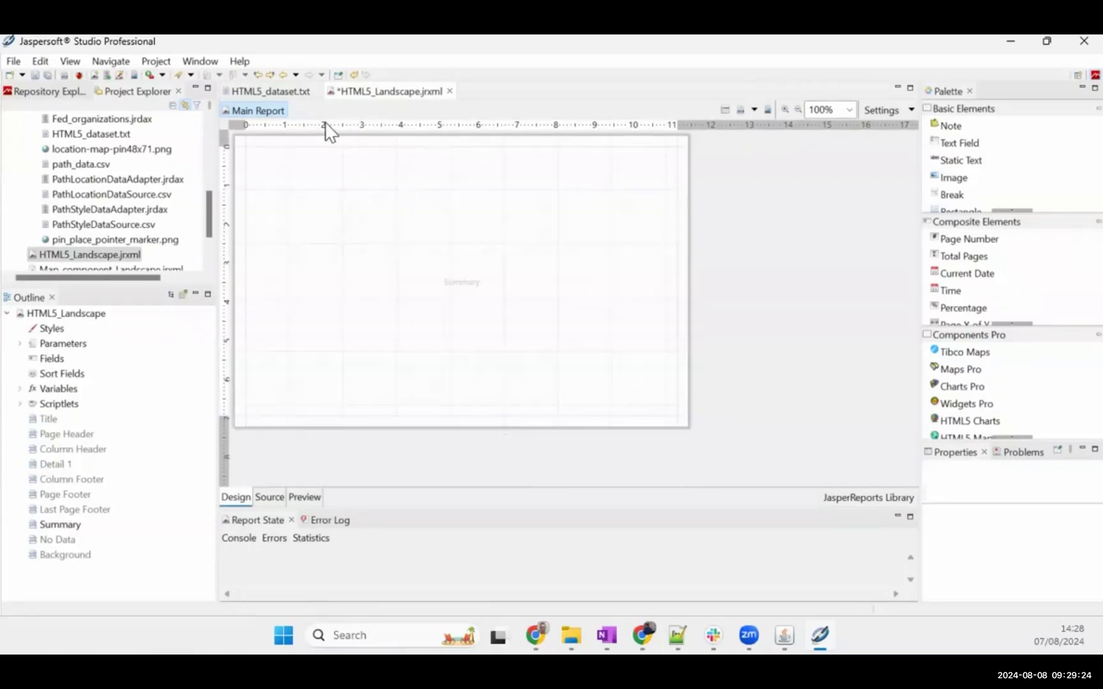
# - Copy the whole SQL query from HTML5_dataset.txt into the query text of the HTML5_Landscape report's main dataset
pyautogui.click(267, 91)
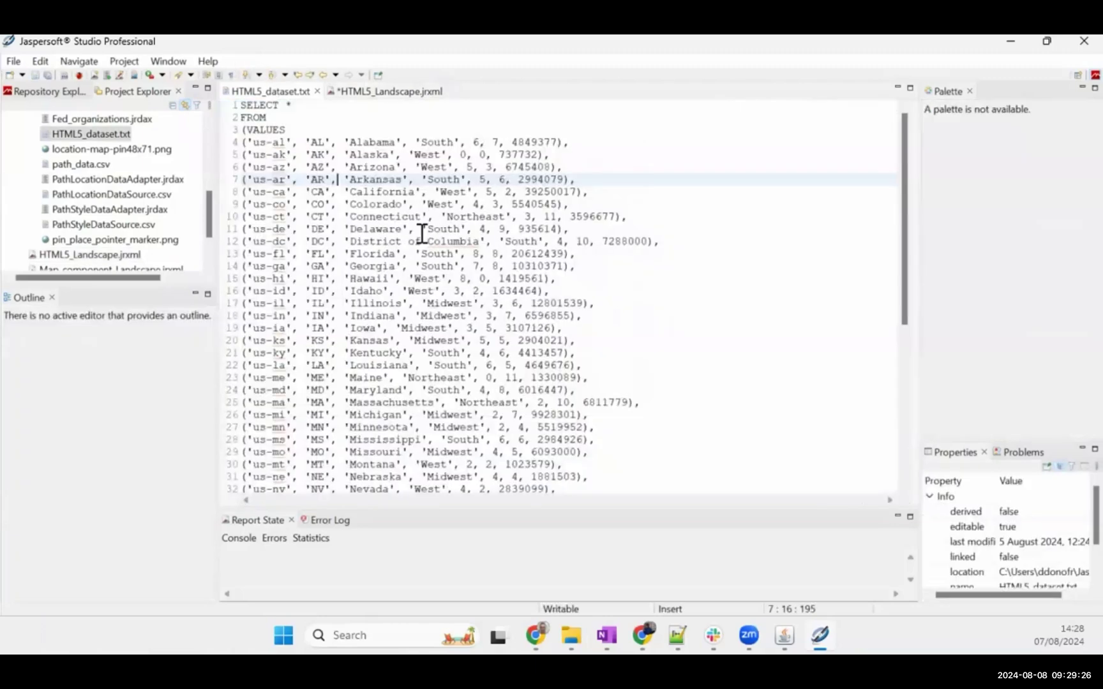
pyautogui.click(422, 230)
pyautogui.hotkey('ctrl', 'a')
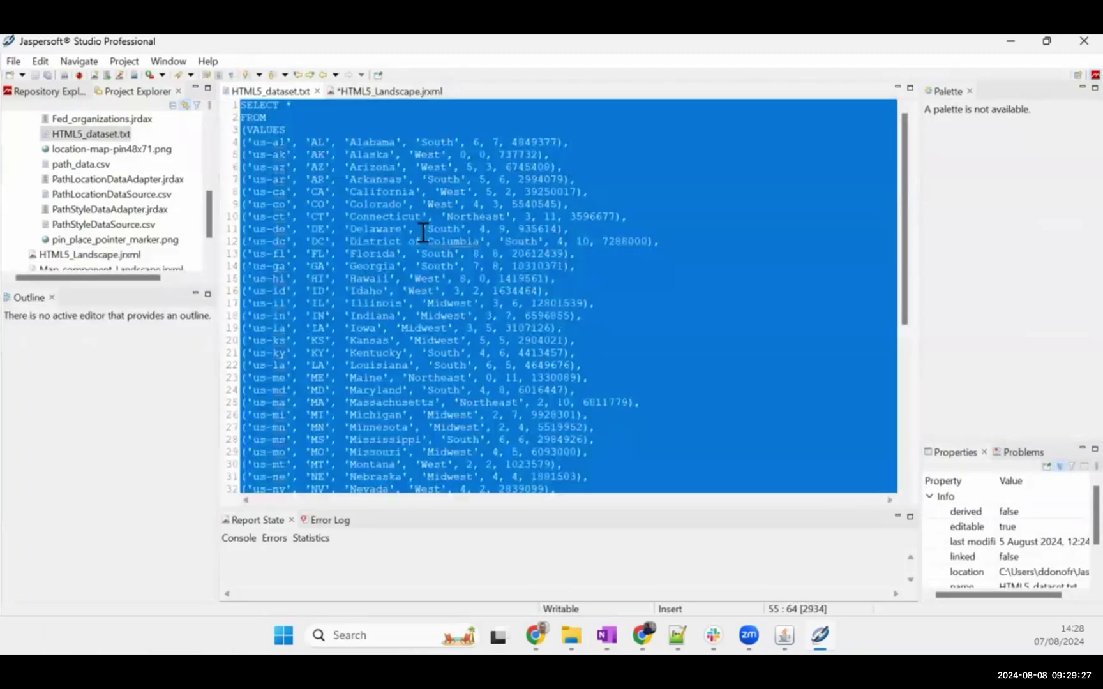
pyautogui.click(414, 92)
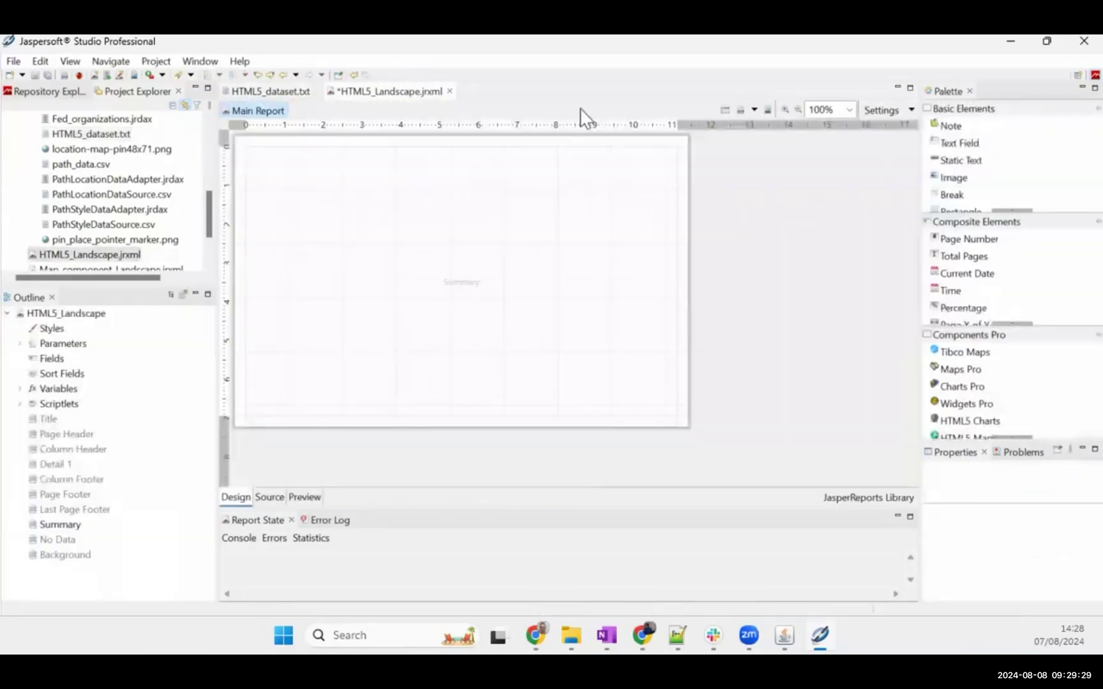
pyautogui.click(725, 109)
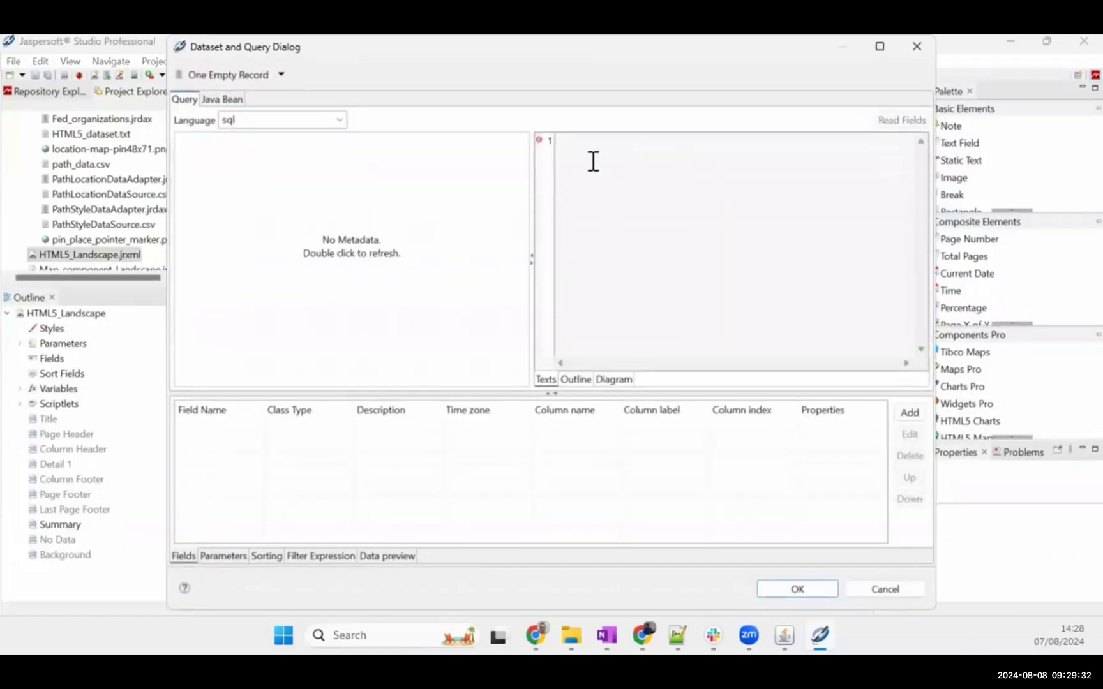
pyautogui.hotkey('ctrl', 'v')
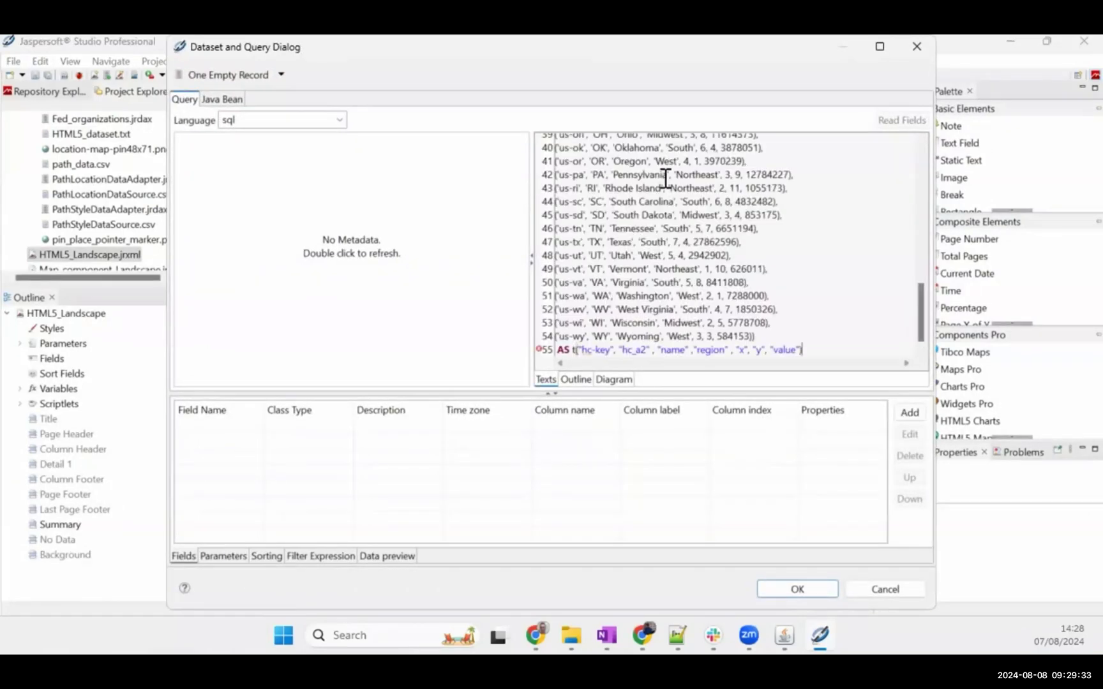
# - Select the Sample DB JDBC data adapter, read the query's fields and save the dataset
pyautogui.click(281, 75)
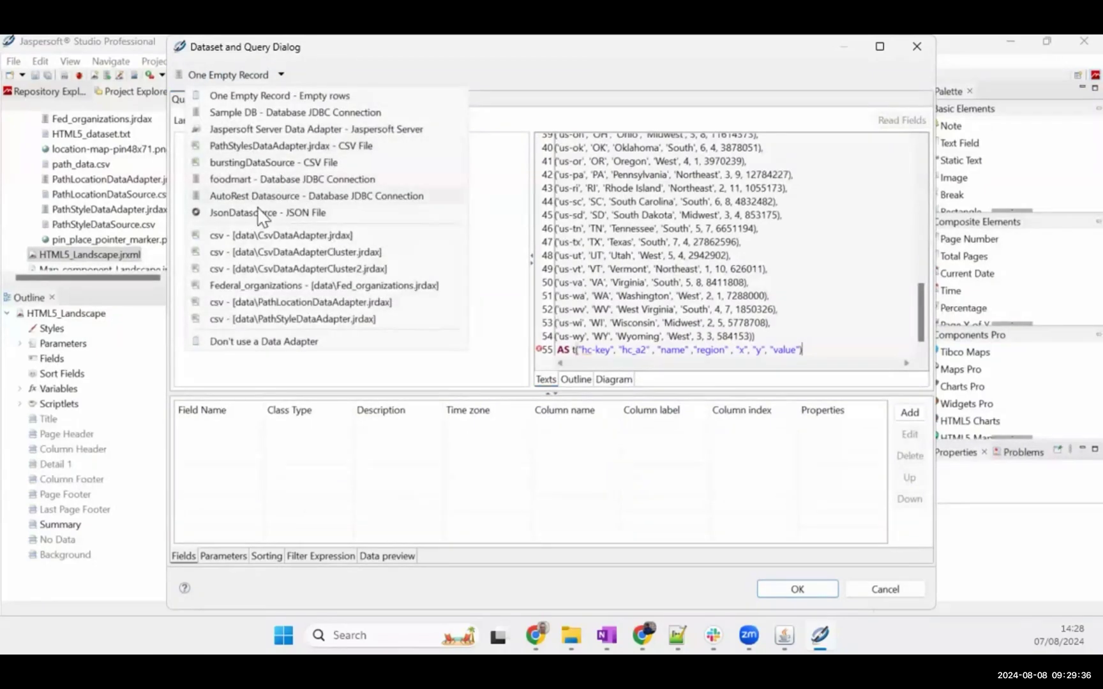
pyautogui.click(258, 97)
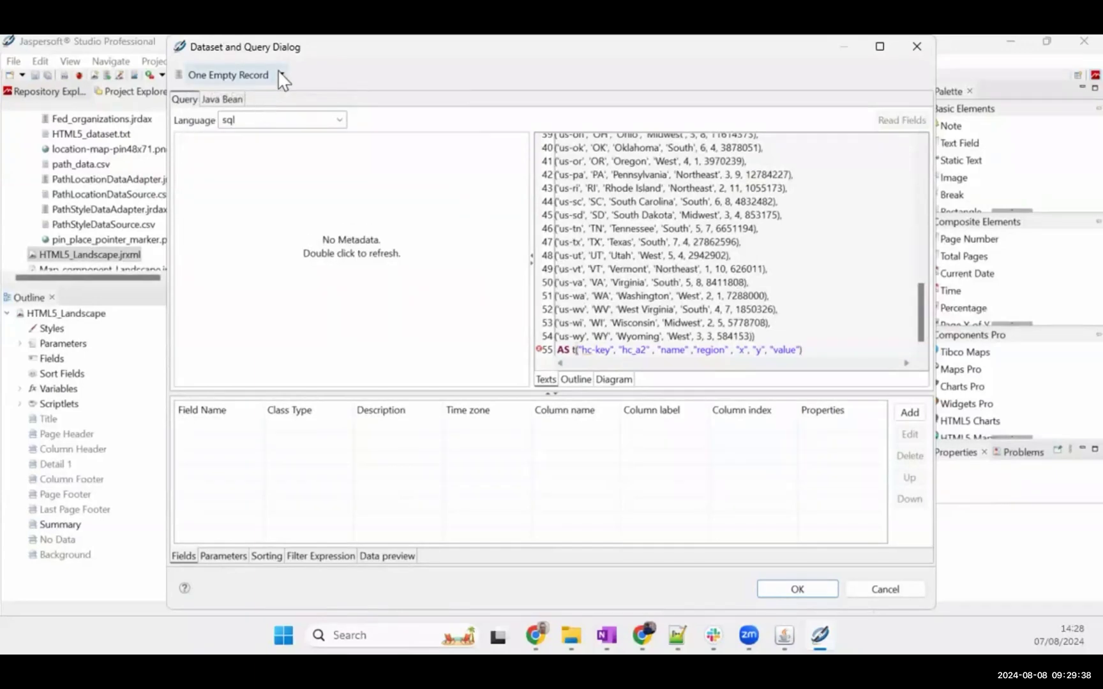
pyautogui.click(280, 74)
pyautogui.click(266, 111)
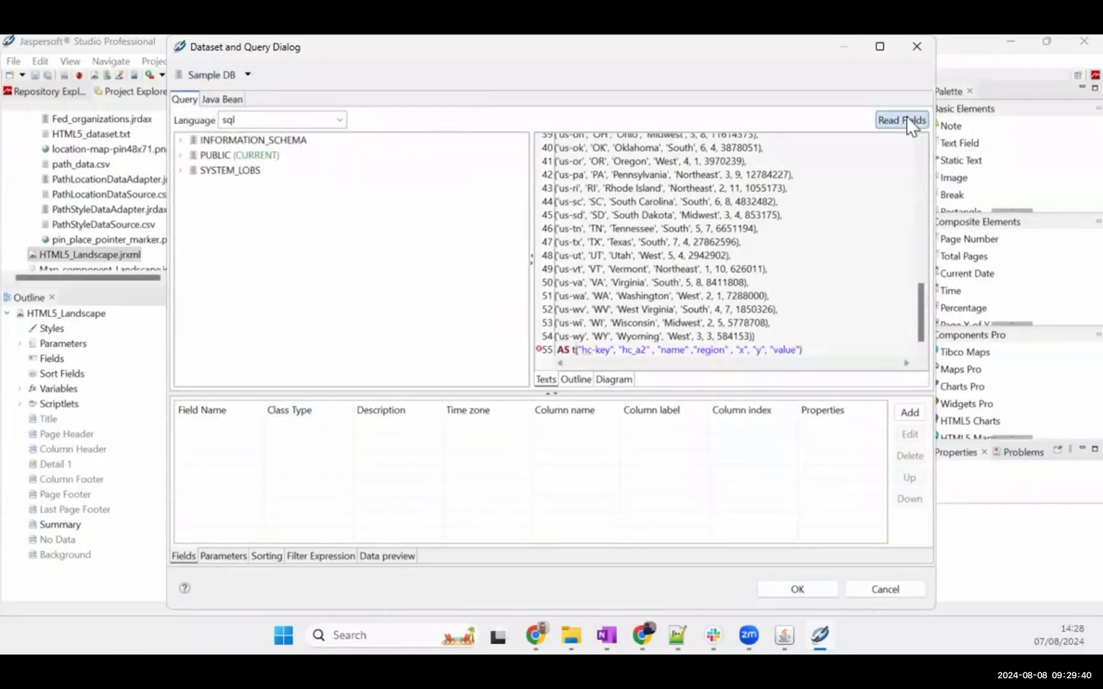
pyautogui.click(901, 120)
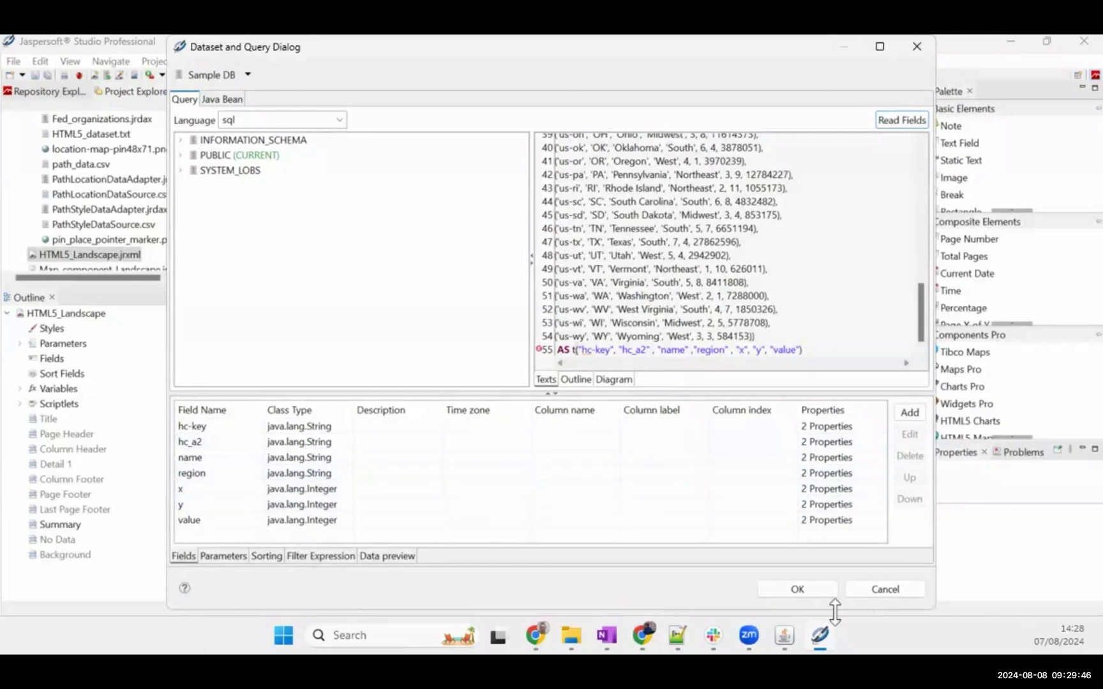
pyautogui.click(798, 591)
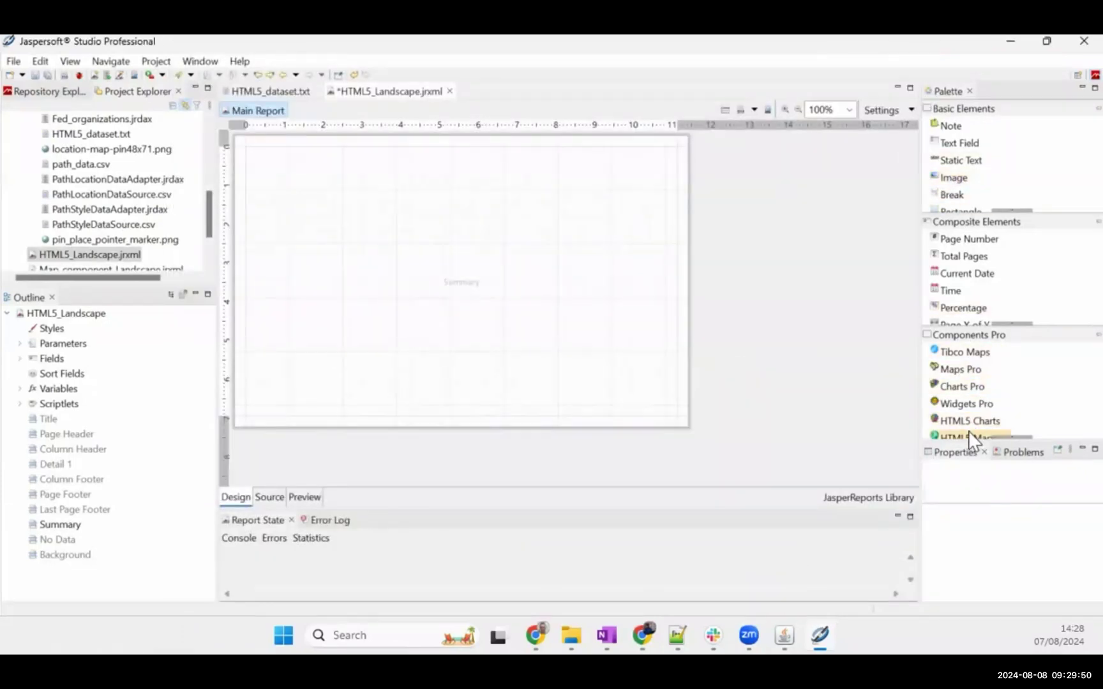
# - Add an HTML5 map of the United States of America to the Summary band and resize it to fill the band
pyautogui.moveTo(969, 430); pyautogui.dragTo(383, 236)
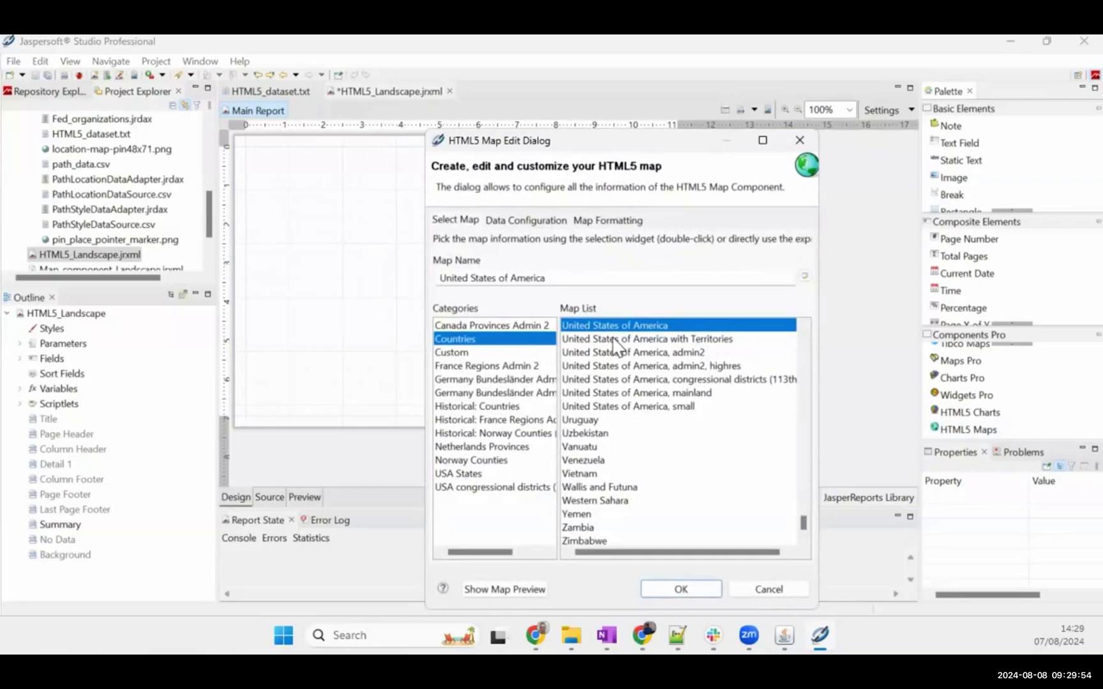
pyautogui.click(696, 593)
pyautogui.moveTo(453, 253); pyautogui.dragTo(337, 190)
pyautogui.moveTo(462, 228); pyautogui.dragTo(677, 416)
# - Open the HTML5 map's data configuration for editing and set the Entity Expression to $F{hc-key}
pyautogui.rightClick(392, 262)
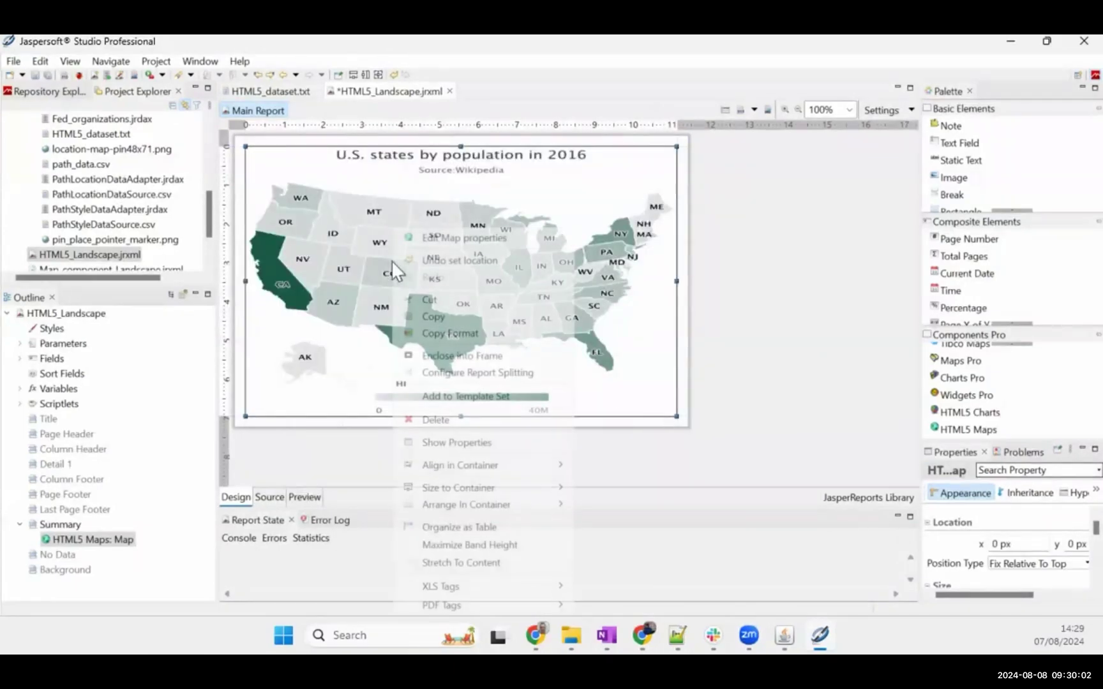
pyautogui.click(440, 239)
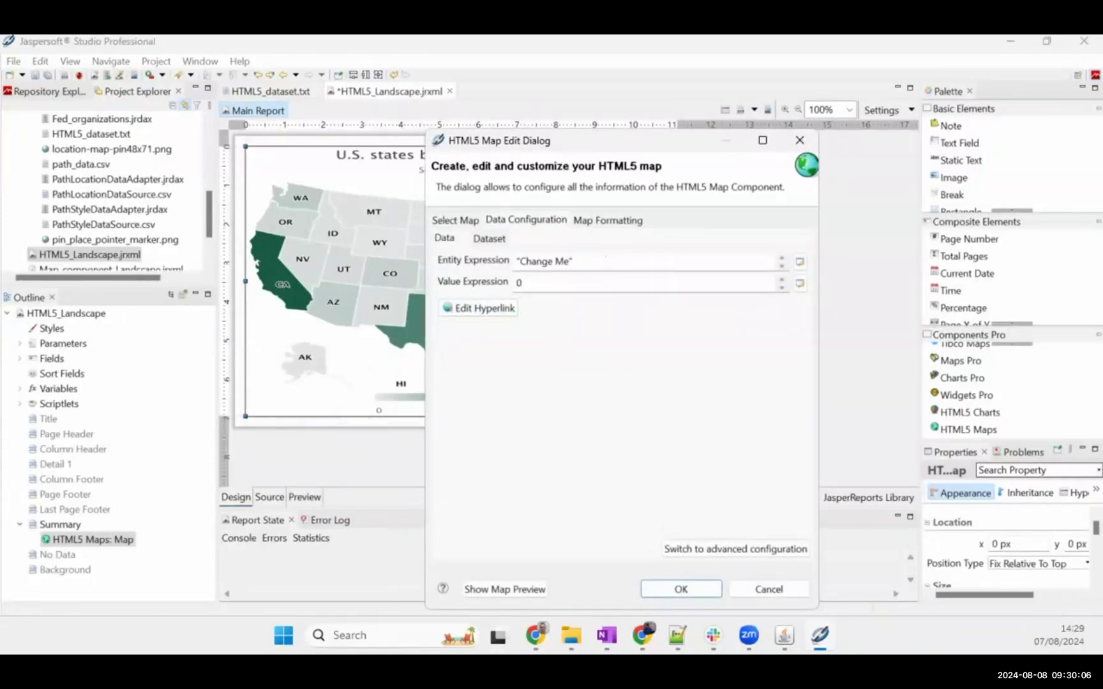
pyautogui.click(800, 263)
pyautogui.click(508, 236)
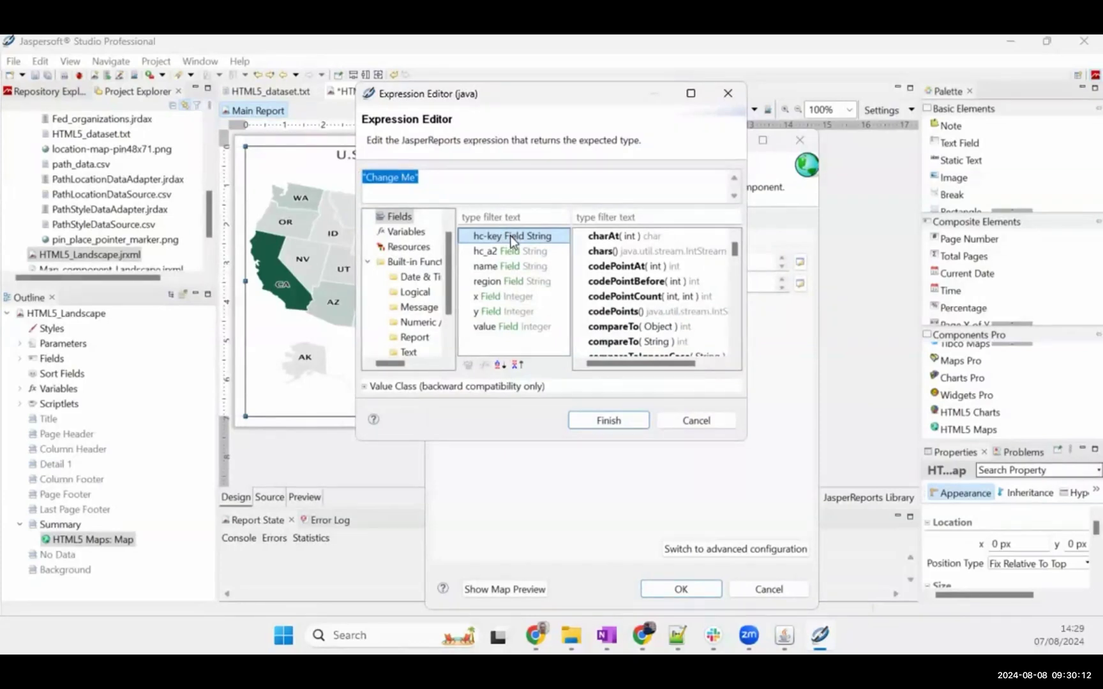
pyautogui.doubleClick(510, 235)
pyautogui.click(611, 420)
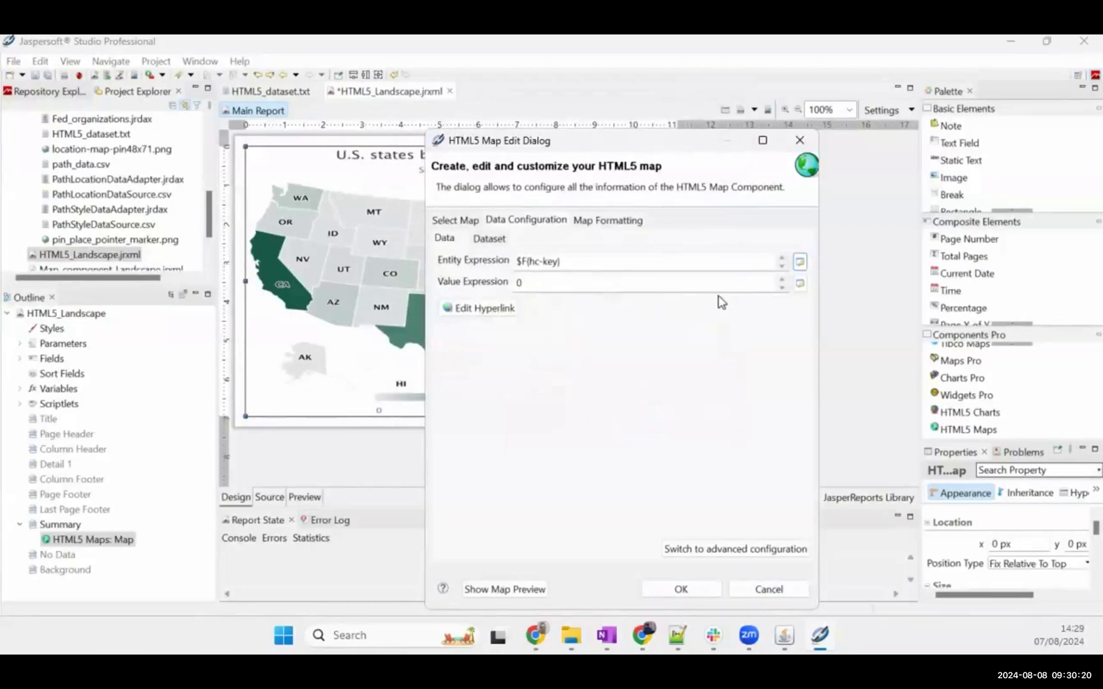
# - Set the map's Value Expression to $F{value}
pyautogui.click(799, 284)
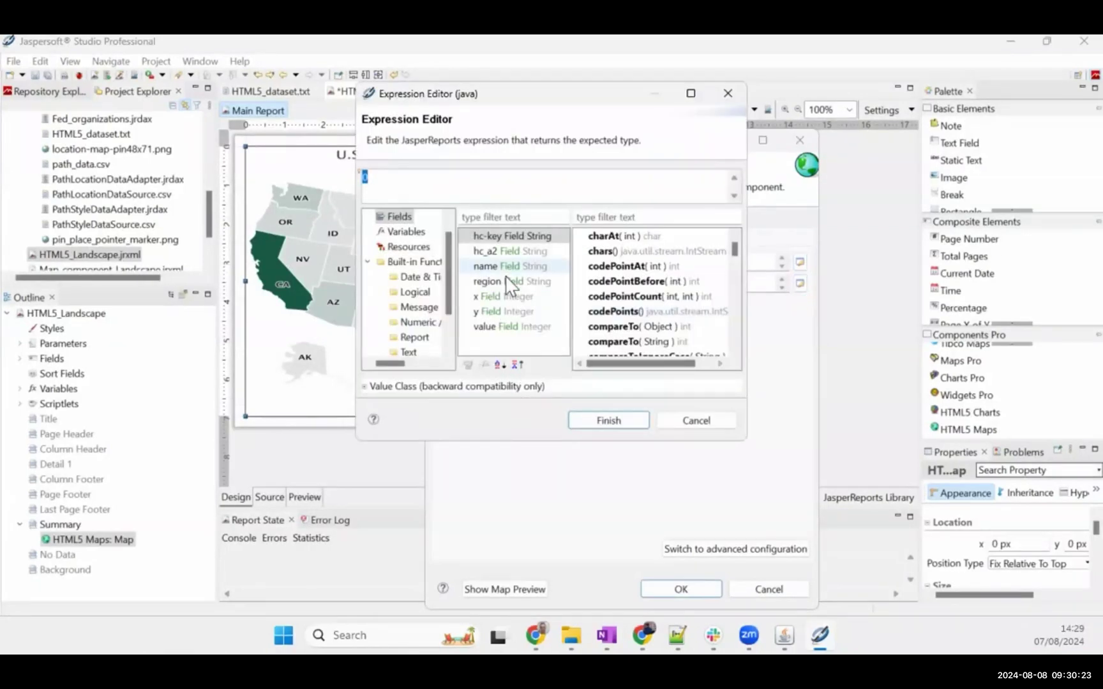
pyautogui.doubleClick(504, 327)
pyautogui.click(620, 421)
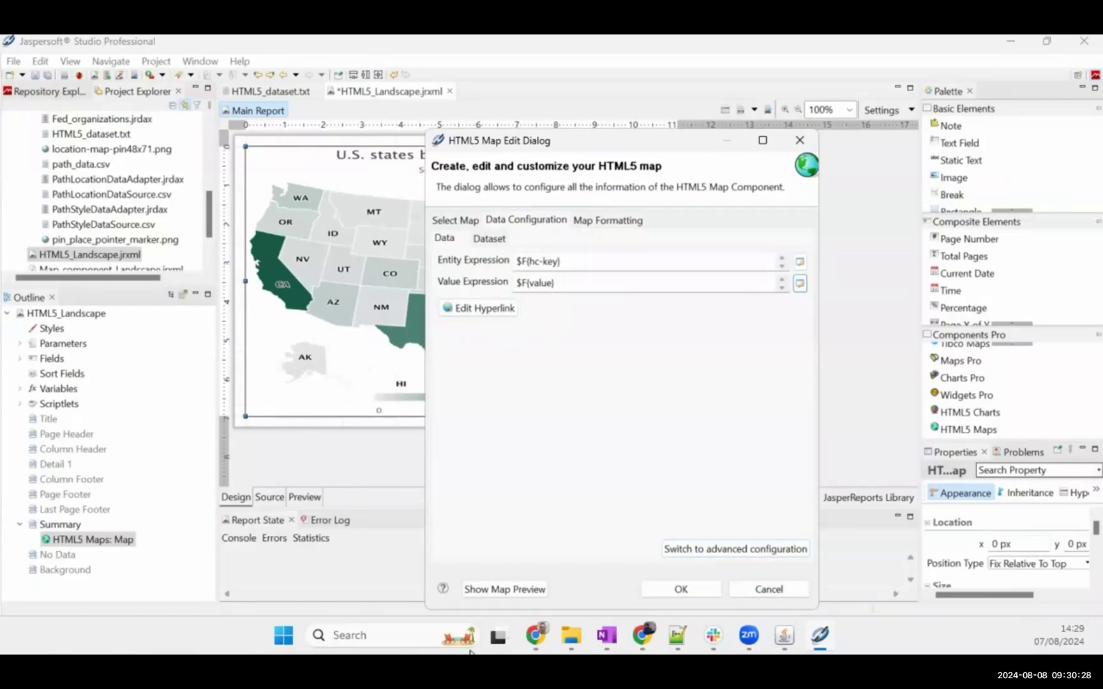
# - Switch the map data to advanced configuration and add a measure named hc_key with the label expression $F{hc-key}
pyautogui.click(786, 550)
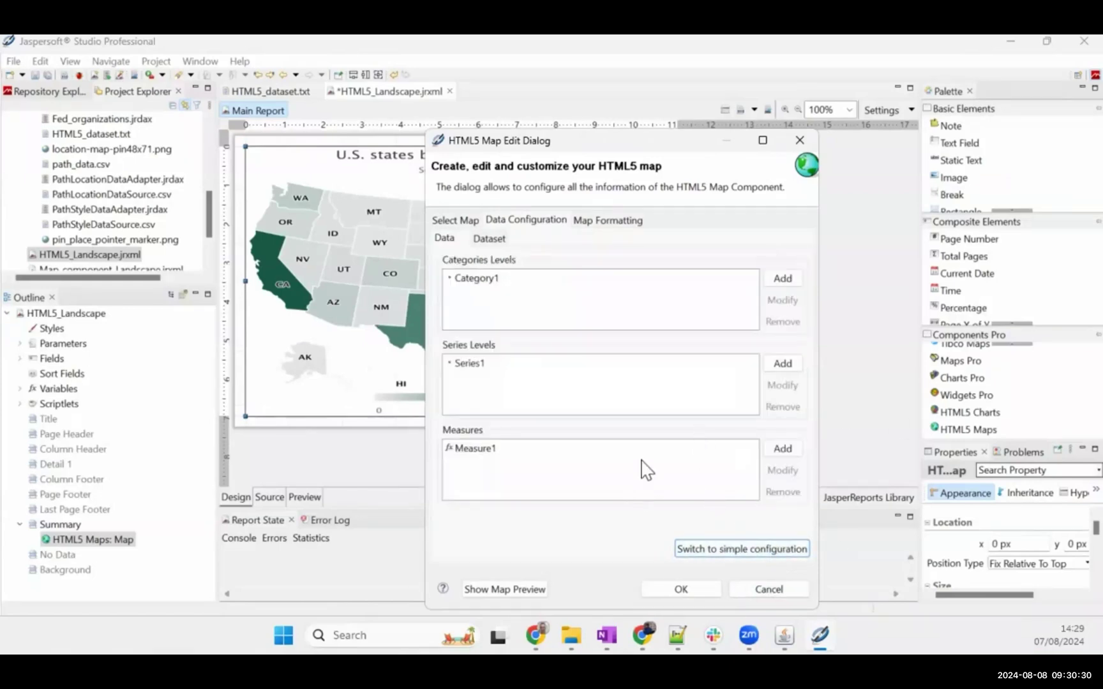
pyautogui.click(790, 455)
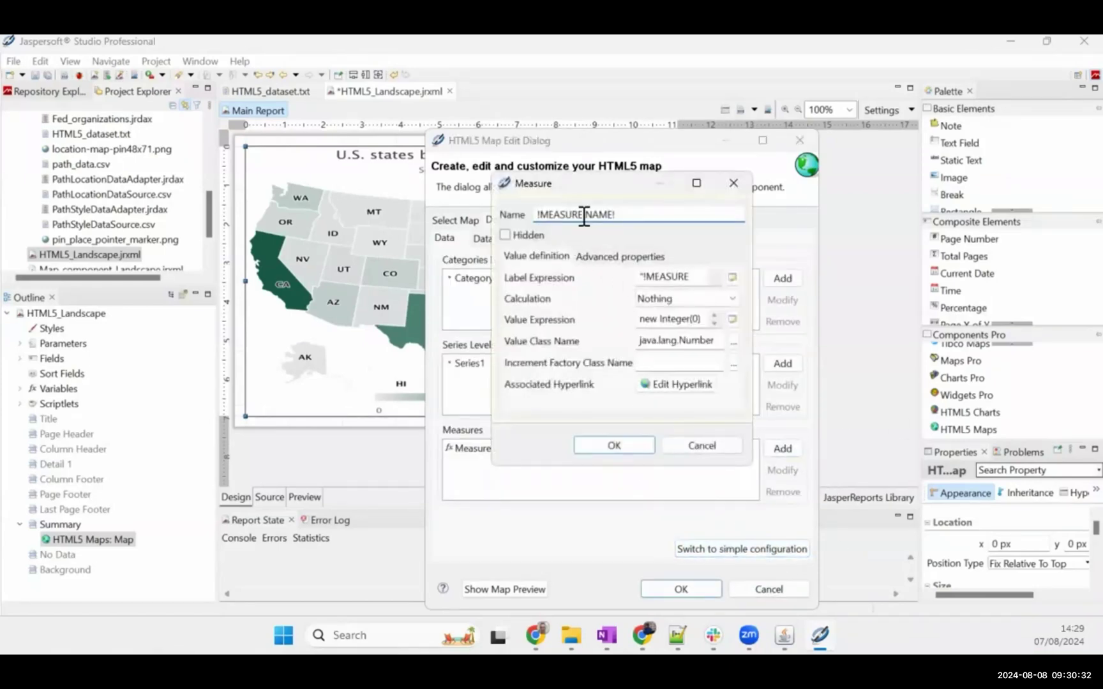
pyautogui.moveTo(627, 216); pyautogui.dragTo(449, 218)
pyautogui.write('hc_key')
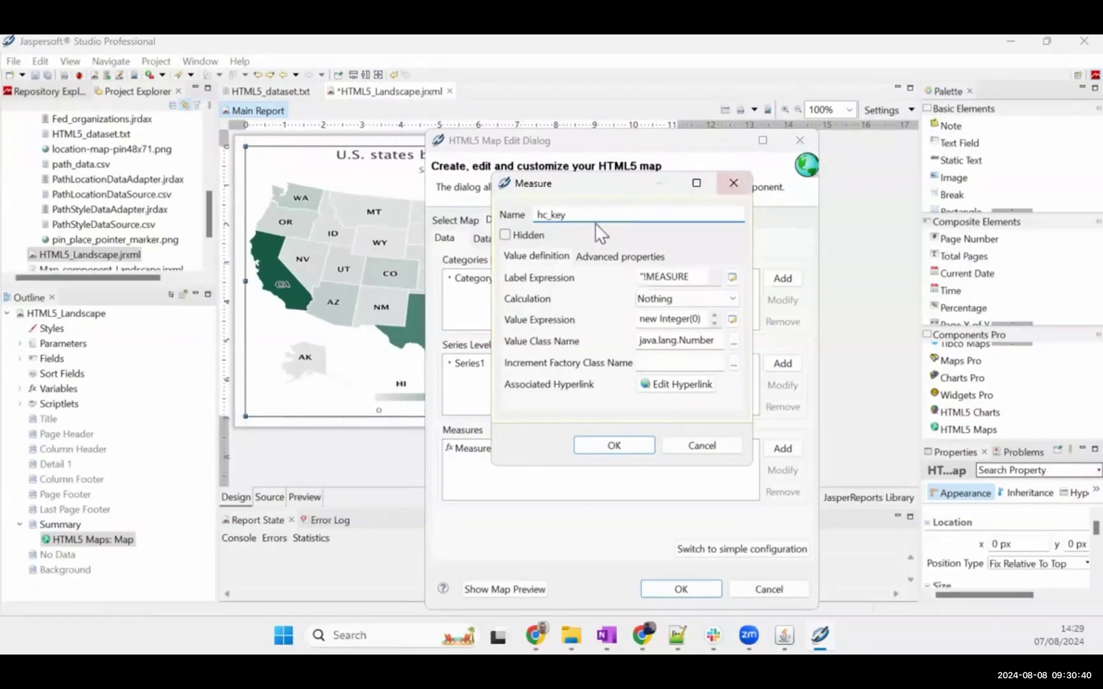
pyautogui.click(732, 277)
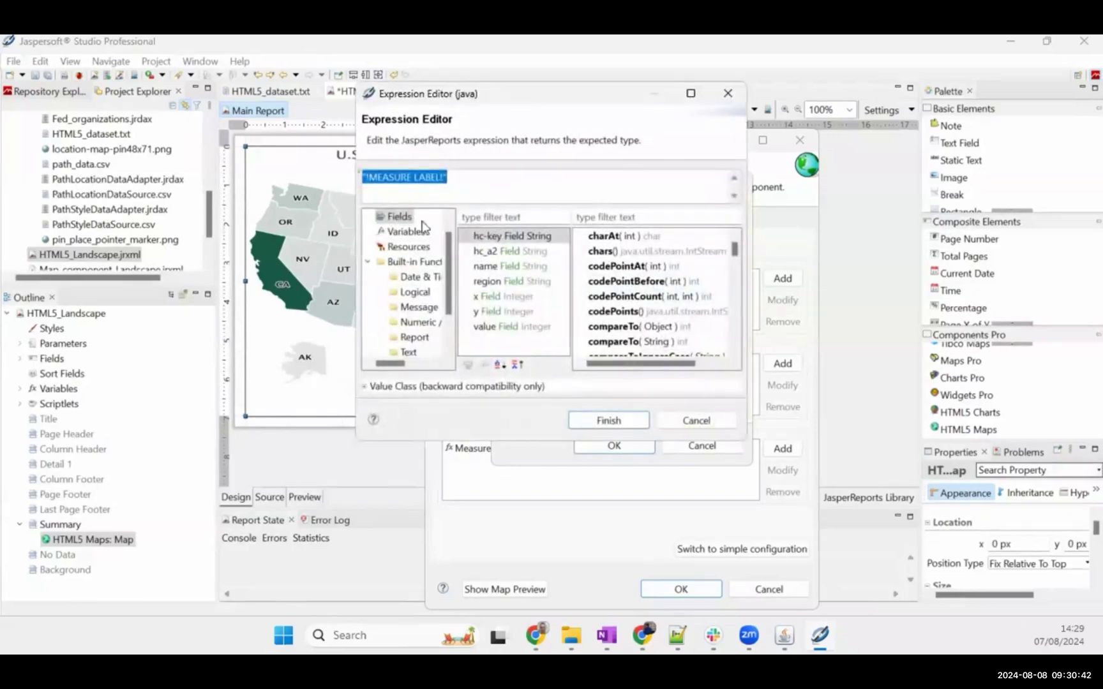
pyautogui.doubleClick(490, 231)
pyautogui.click(638, 419)
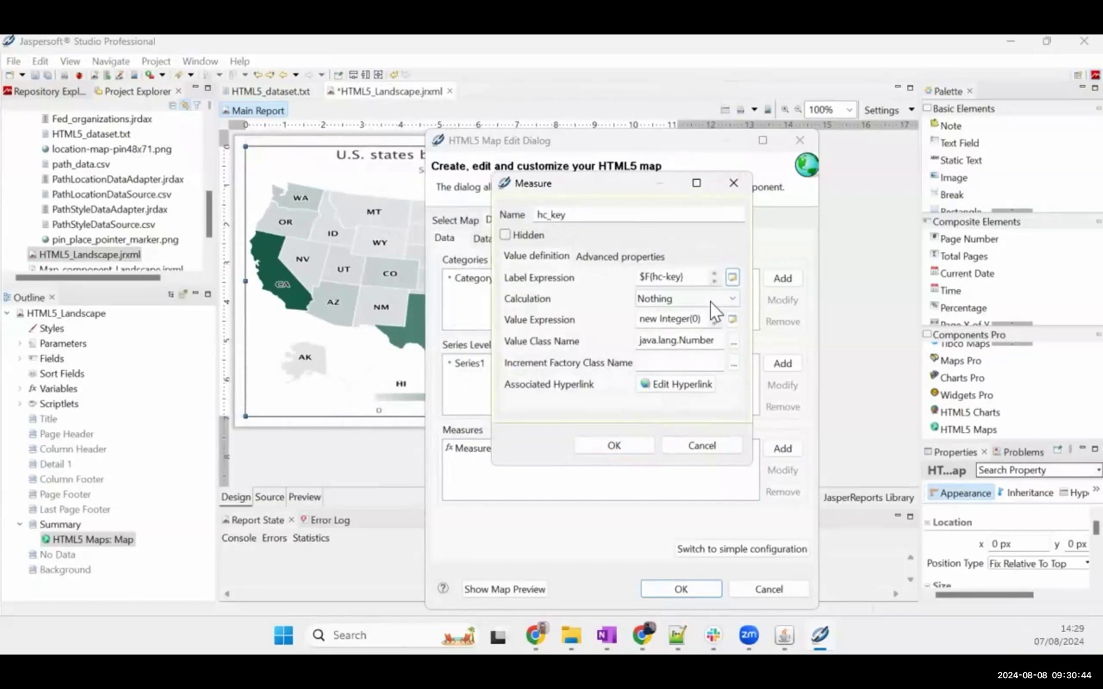
# - Set the hc_key measure's Value Expression to $F{hc-key}, choose its value class and save the measure
pyautogui.click(733, 320)
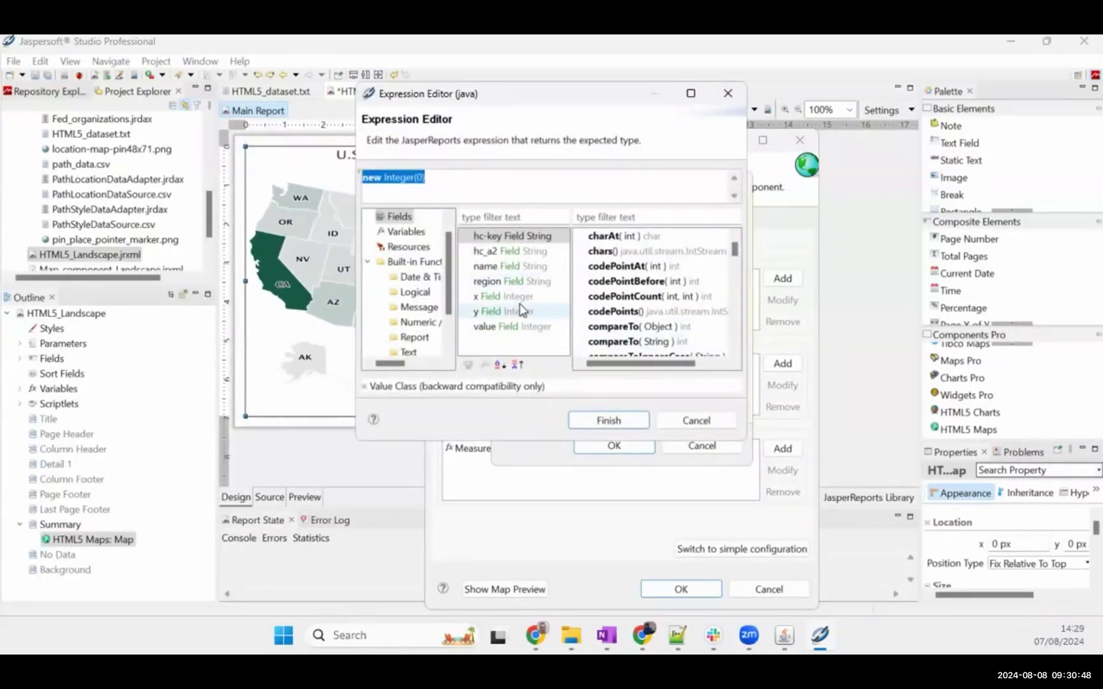
pyautogui.doubleClick(514, 237)
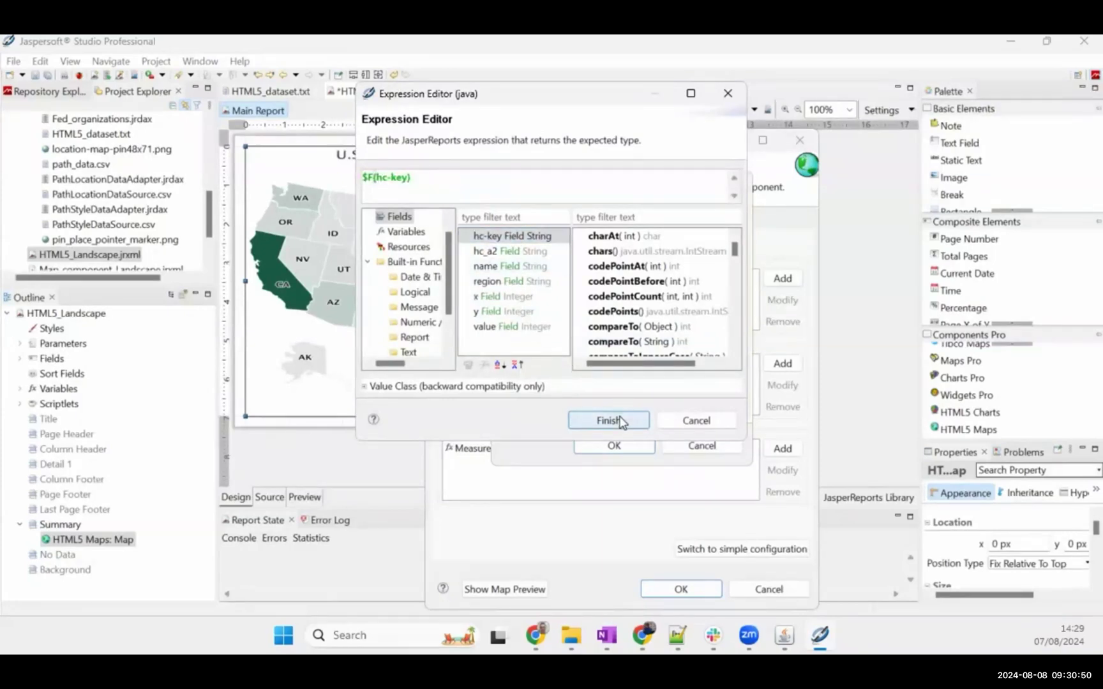
pyautogui.click(616, 419)
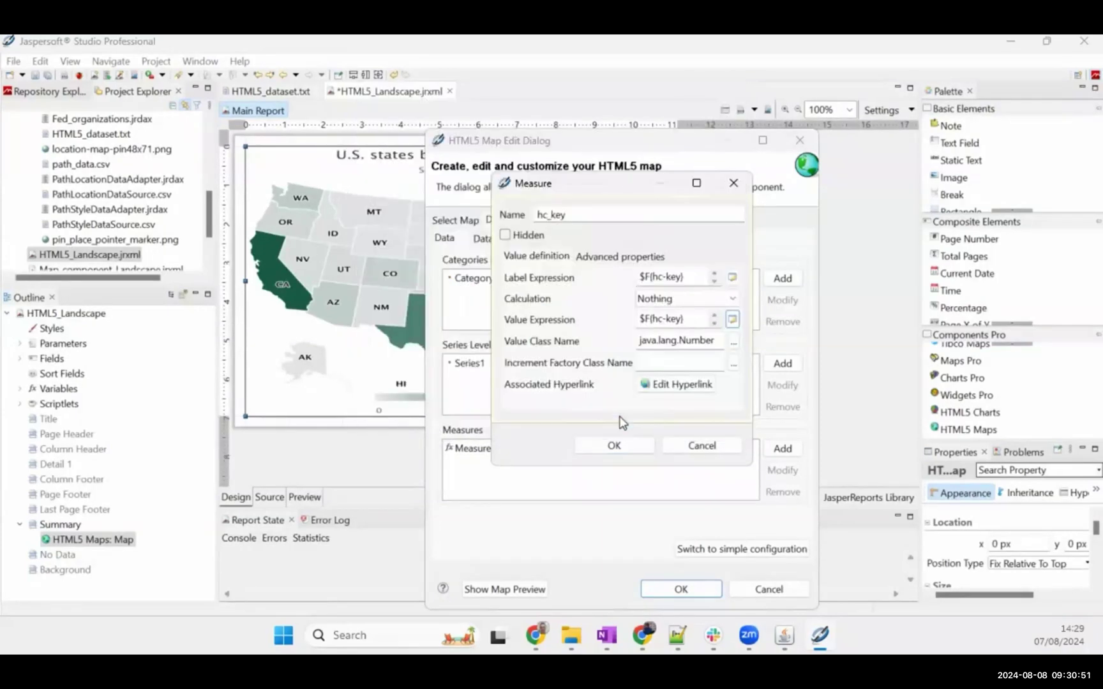
pyautogui.click(735, 341)
pyautogui.doubleClick(859, 313)
pyautogui.click(629, 447)
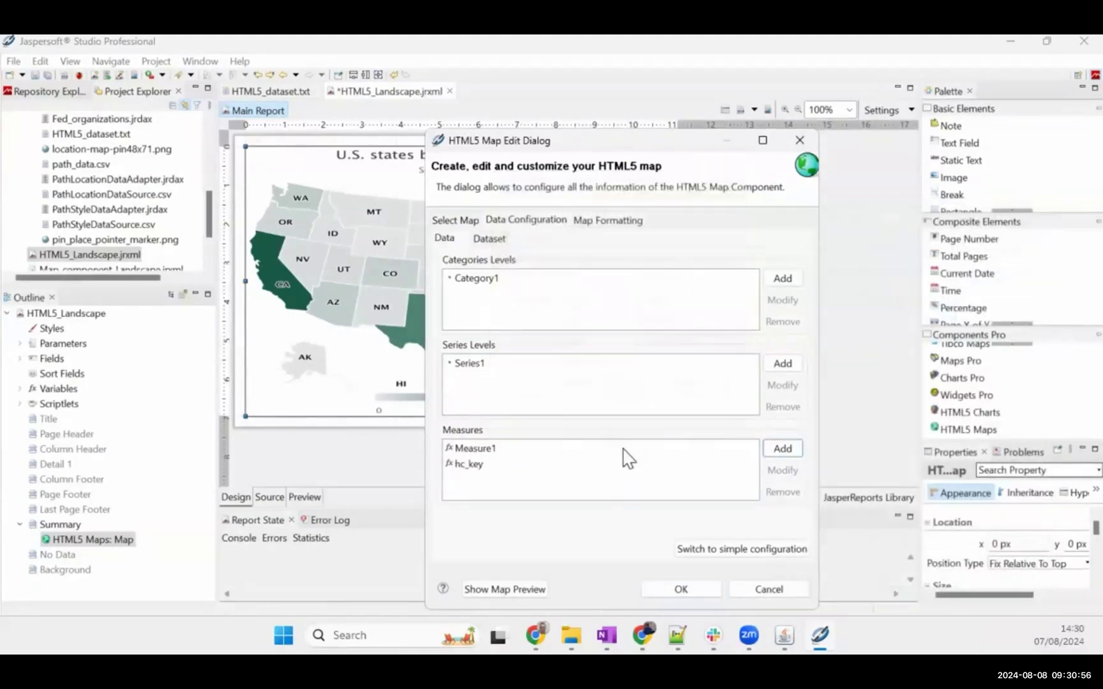
# - Add an advanced property to the Measure1 measure and set its contributor to SeriesItemProperty
pyautogui.click(492, 450)
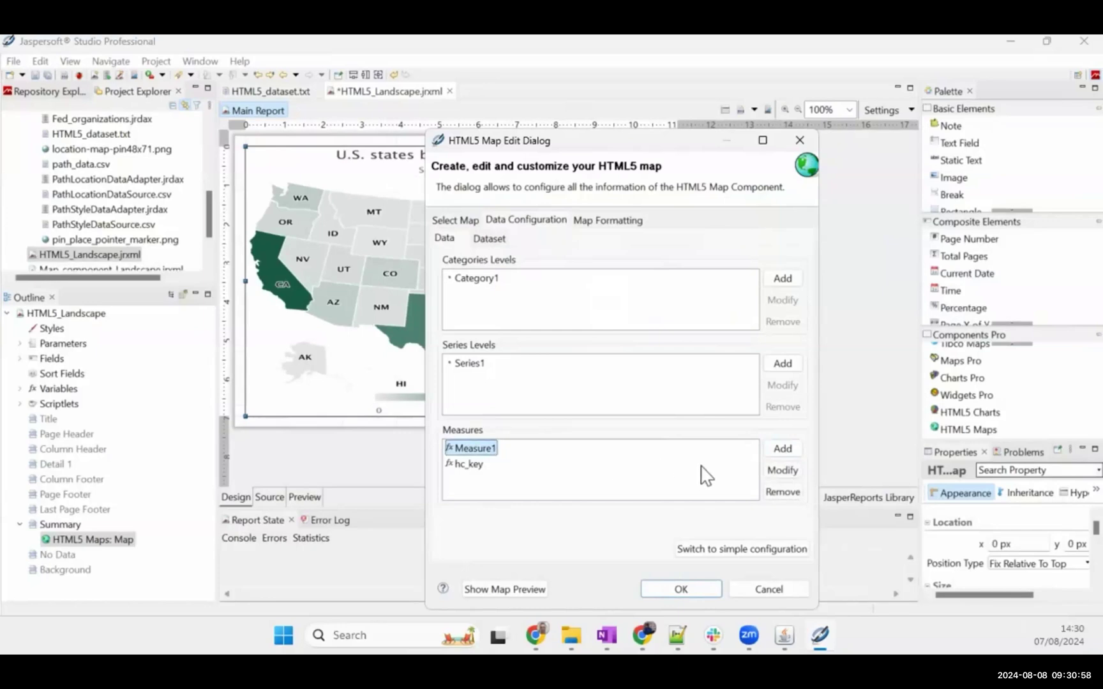
pyautogui.click(783, 472)
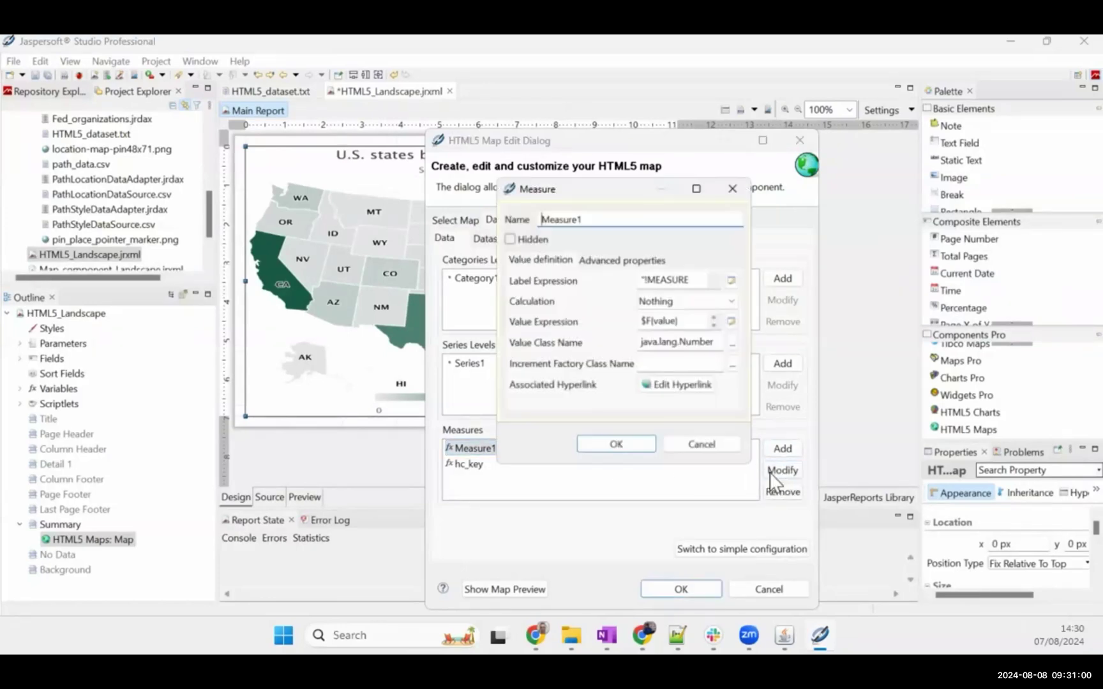
pyautogui.click(629, 259)
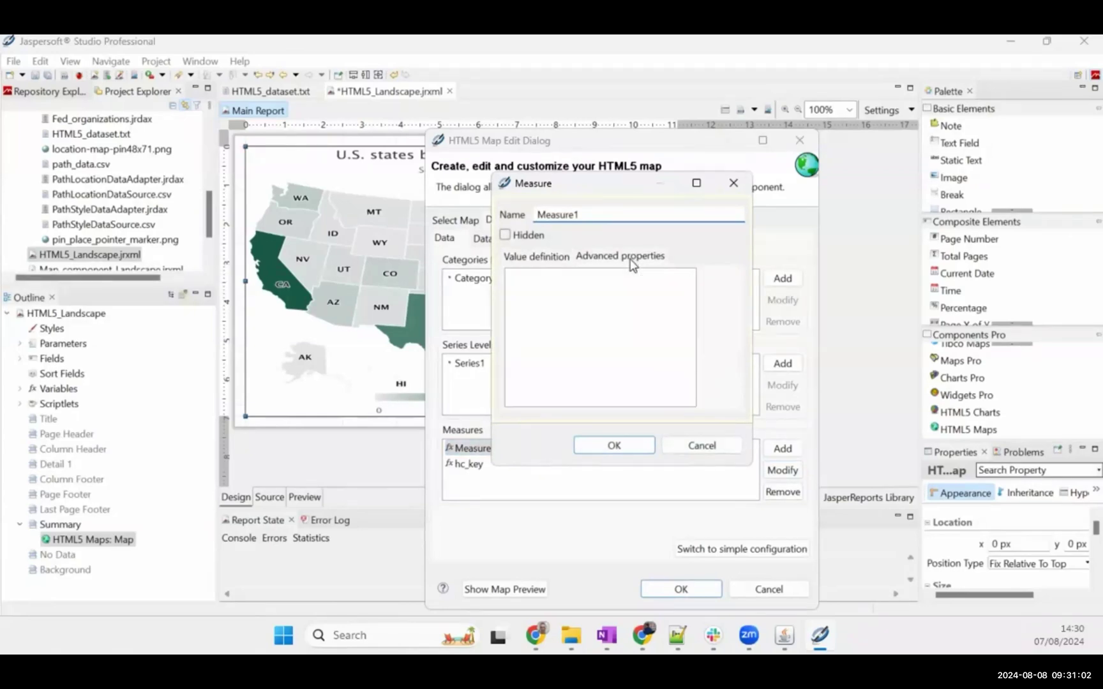
pyautogui.click(725, 279)
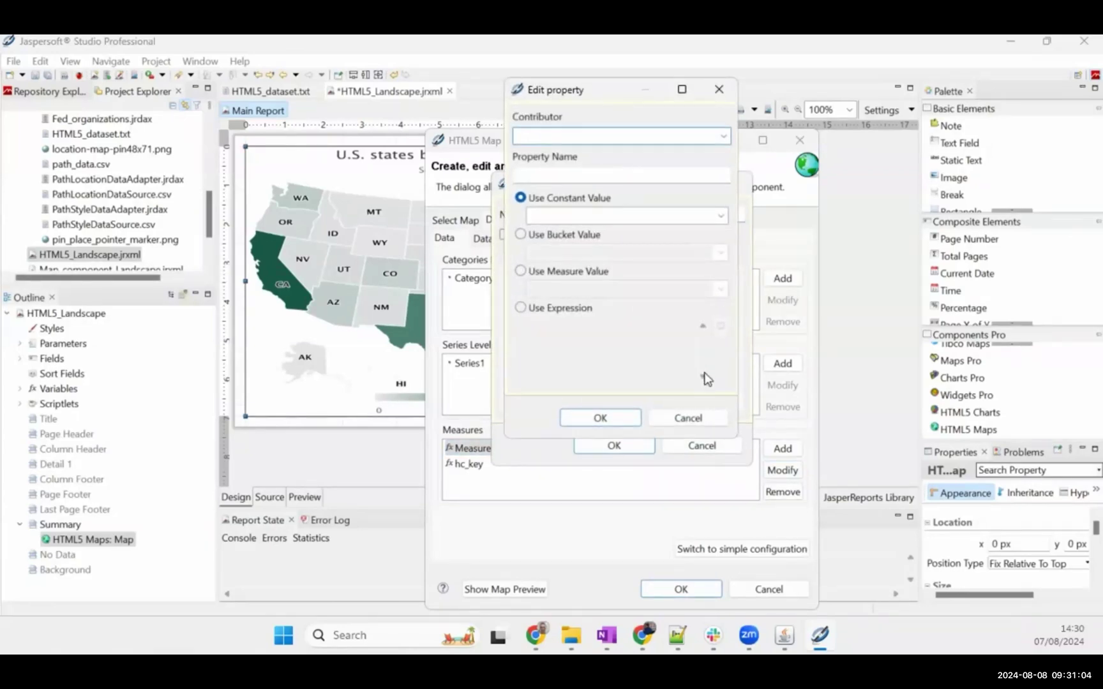
pyautogui.click(722, 137)
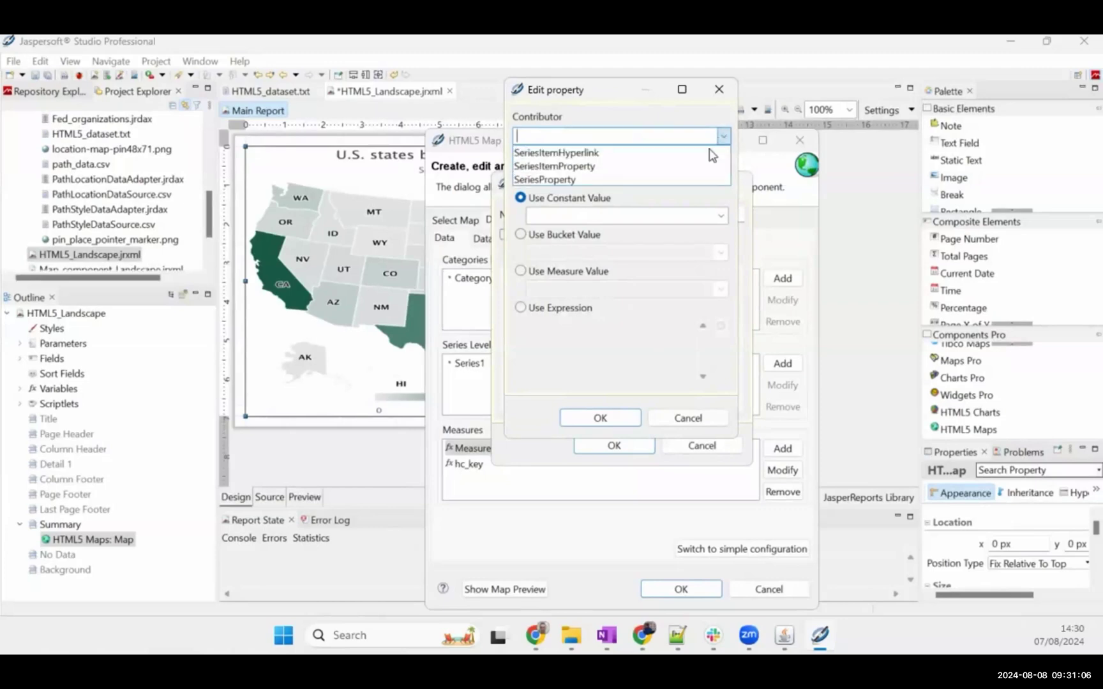
pyautogui.click(686, 169)
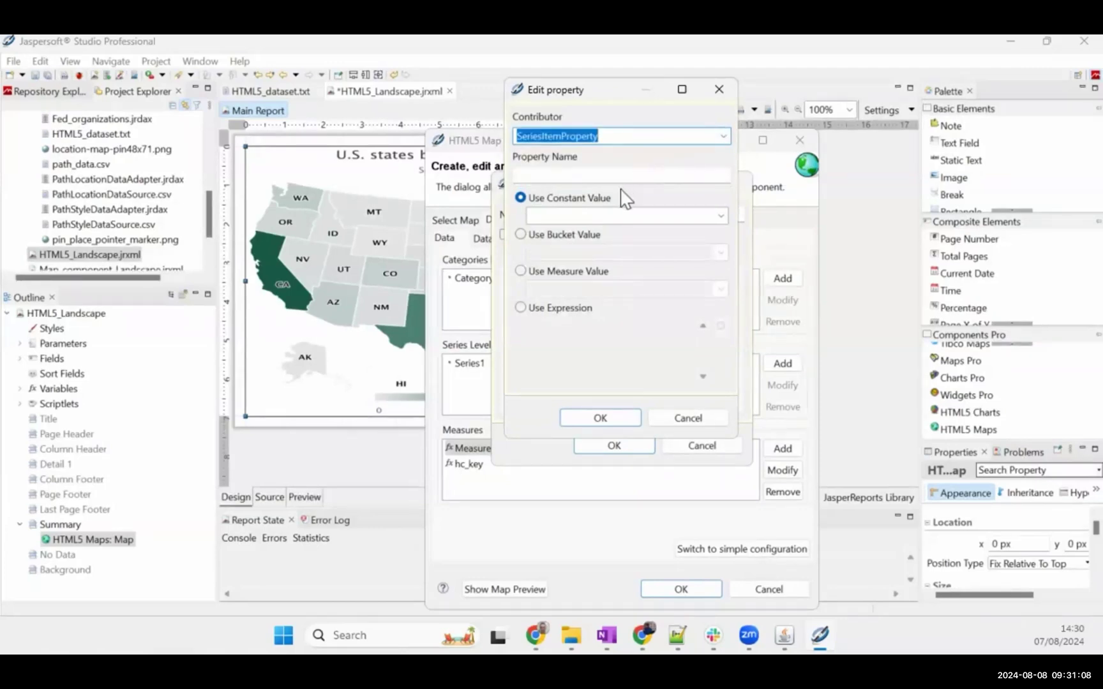
# - Use the hc_key measure as the property's value, name the property hc-key and save the Measure1 changes
pyautogui.click(578, 274)
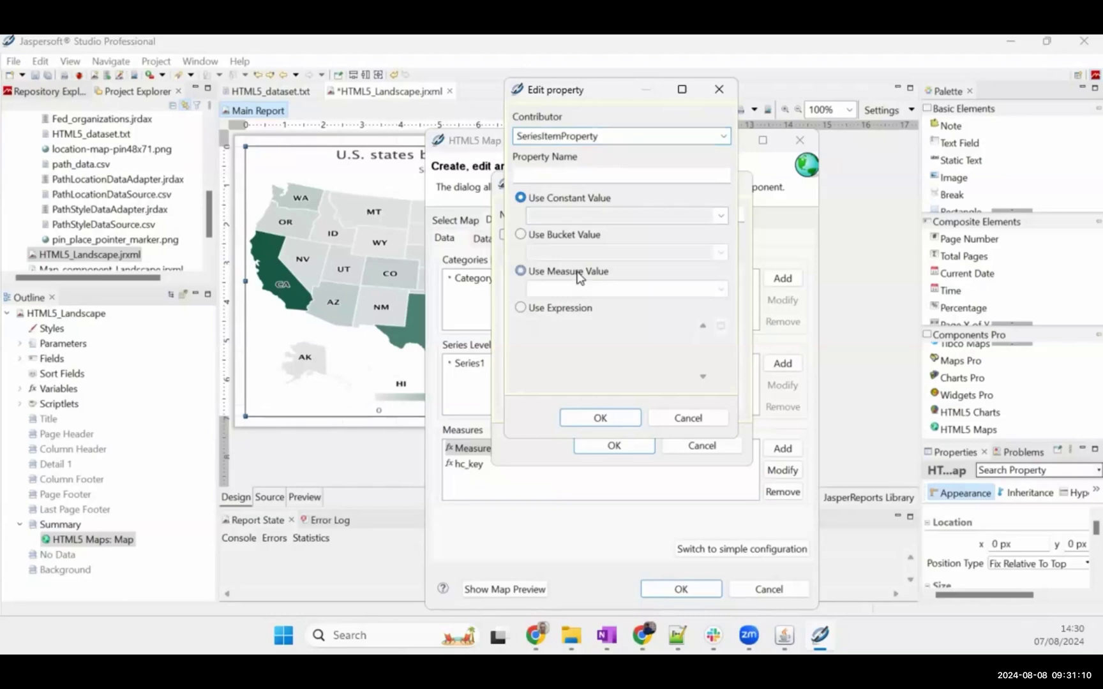
pyautogui.click(720, 289)
pyautogui.click(675, 312)
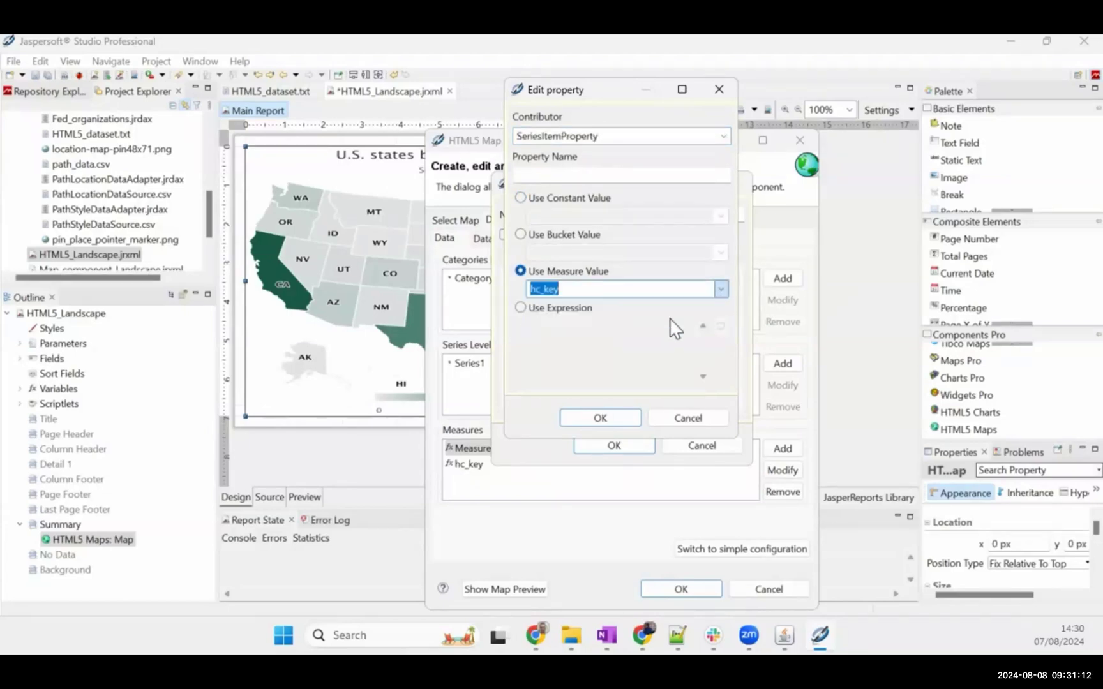
pyautogui.click(622, 424)
pyautogui.click(808, 278)
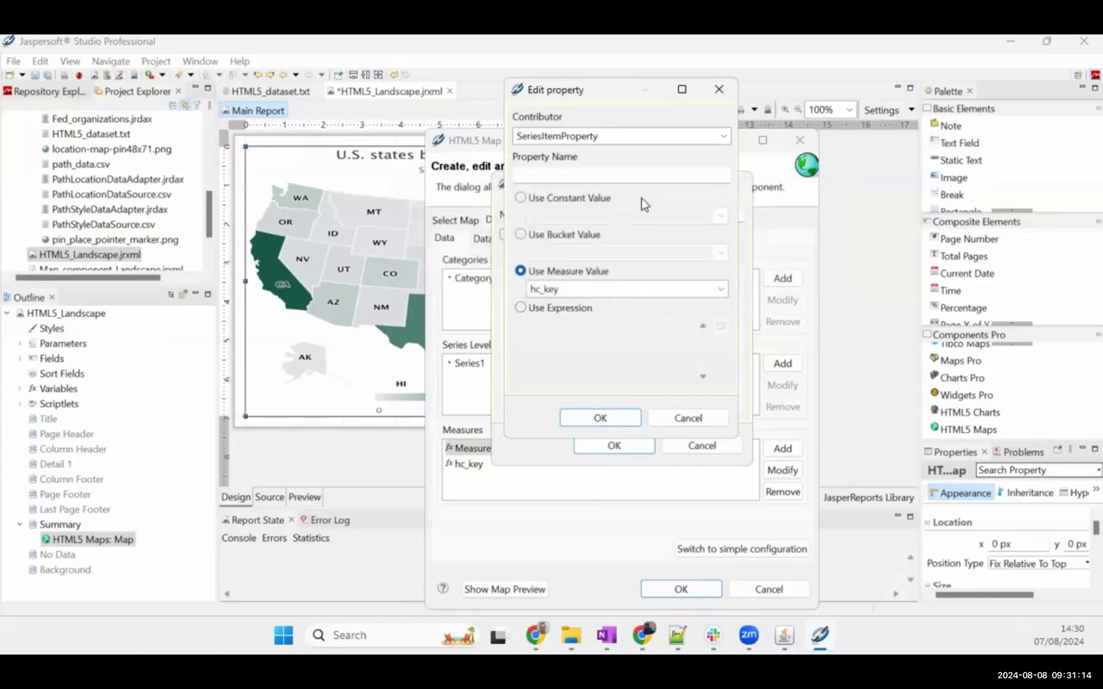
pyautogui.click(600, 177)
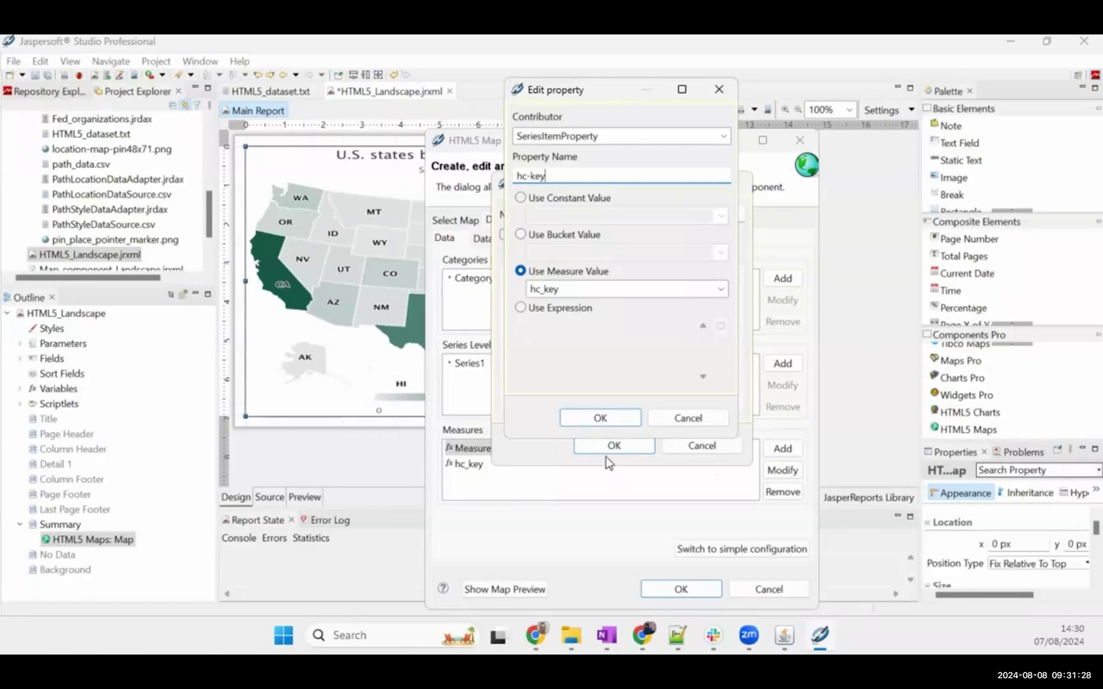
pyautogui.click(629, 420)
pyautogui.click(614, 446)
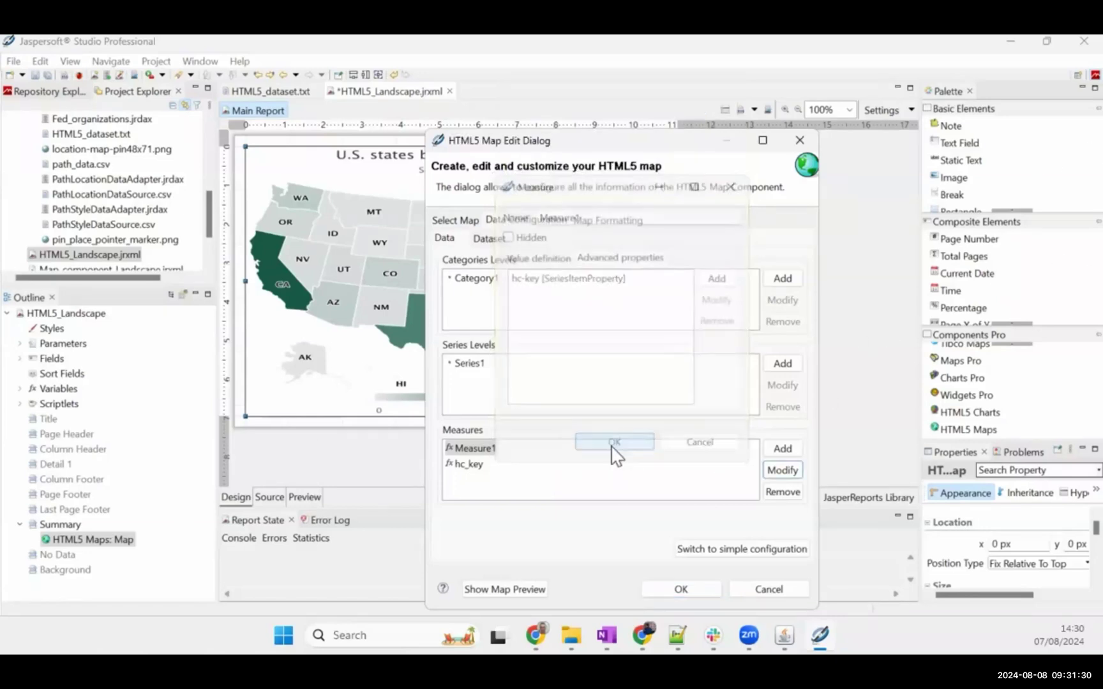
# - Mark the hc_key measure as hidden and save the HTML5 map configuration
pyautogui.click(473, 464)
pyautogui.click(785, 471)
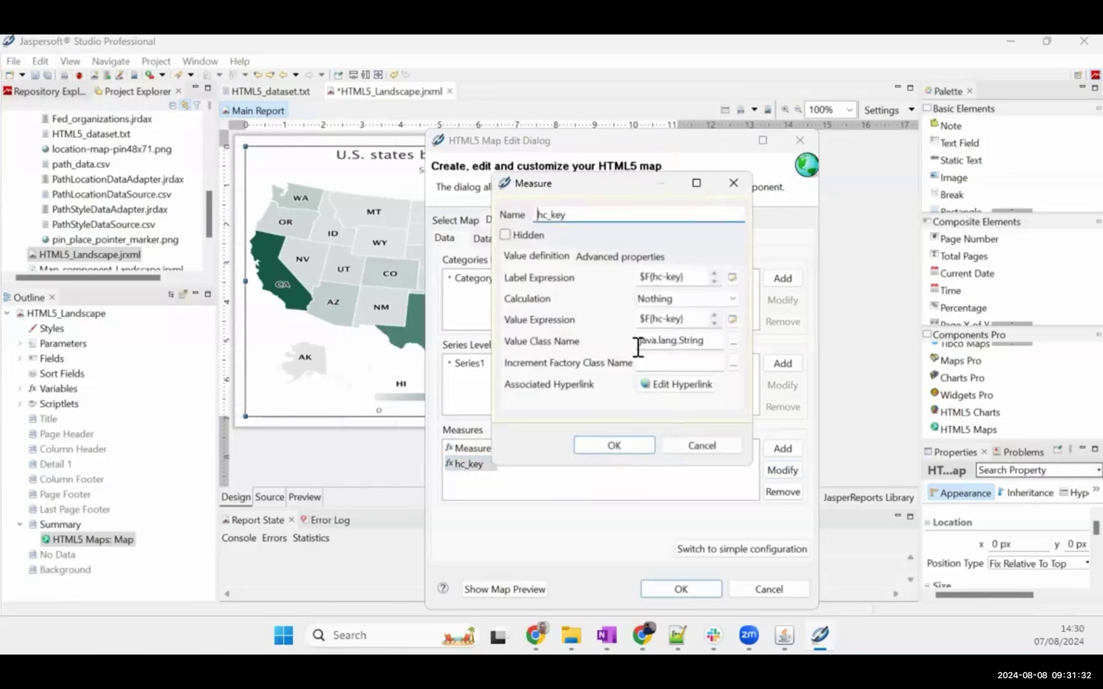
pyautogui.click(505, 234)
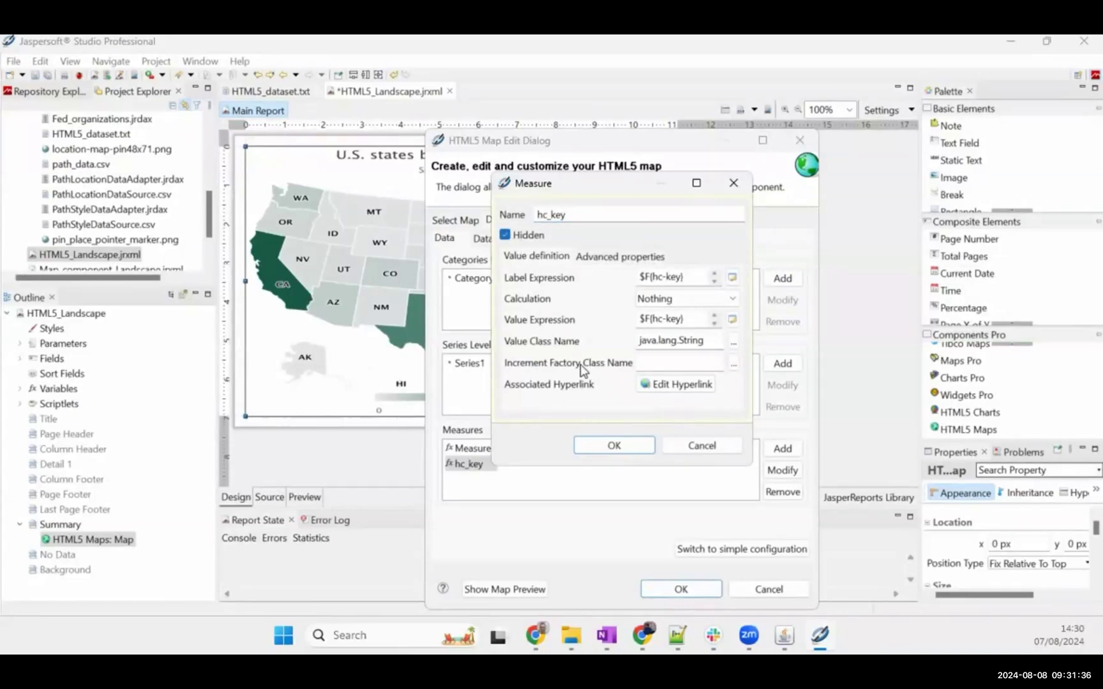
pyautogui.click(614, 445)
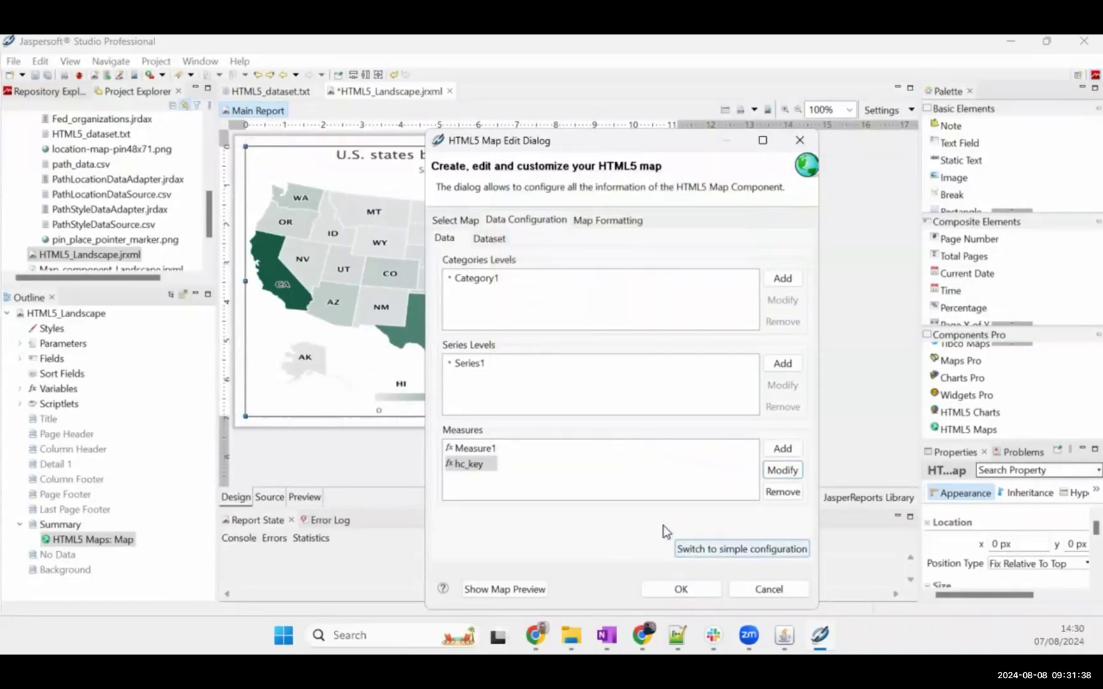
pyautogui.click(714, 591)
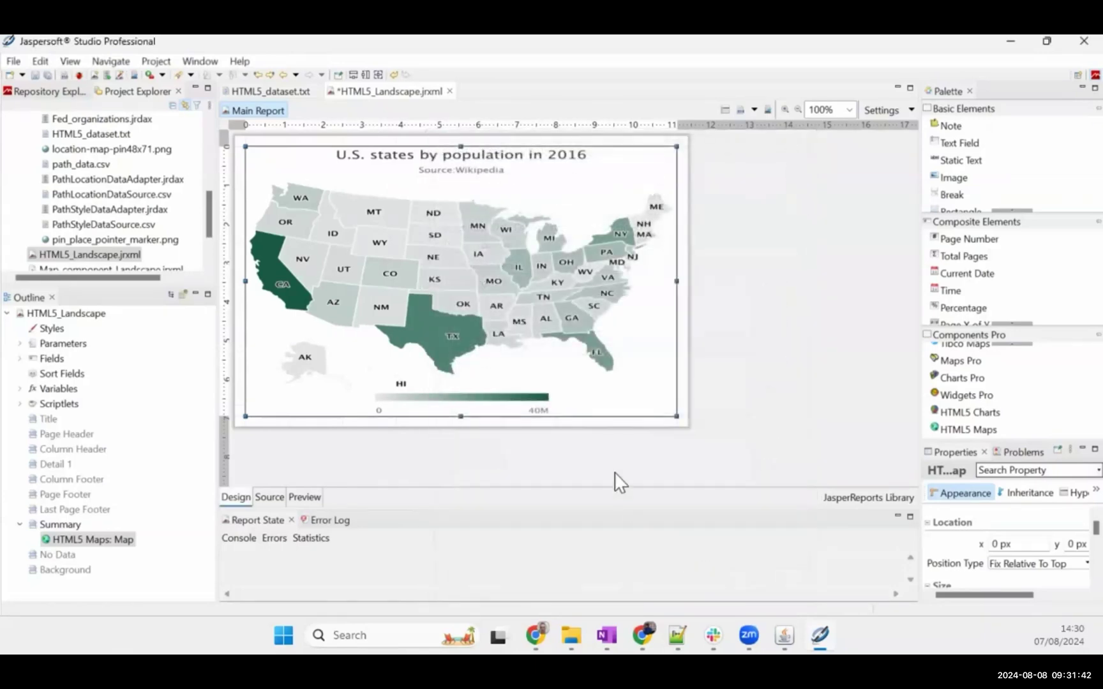
# - Preview the report, switch the preview format to Web Page (.html) and examine the state values on the map
pyautogui.click(312, 496)
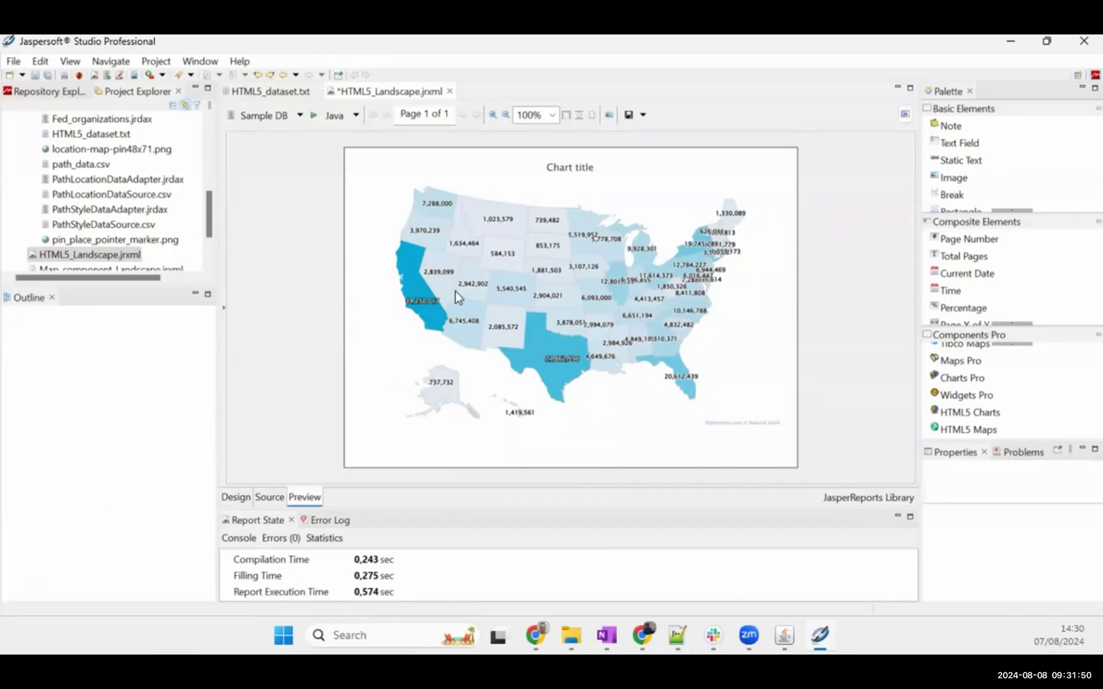
pyautogui.click(356, 117)
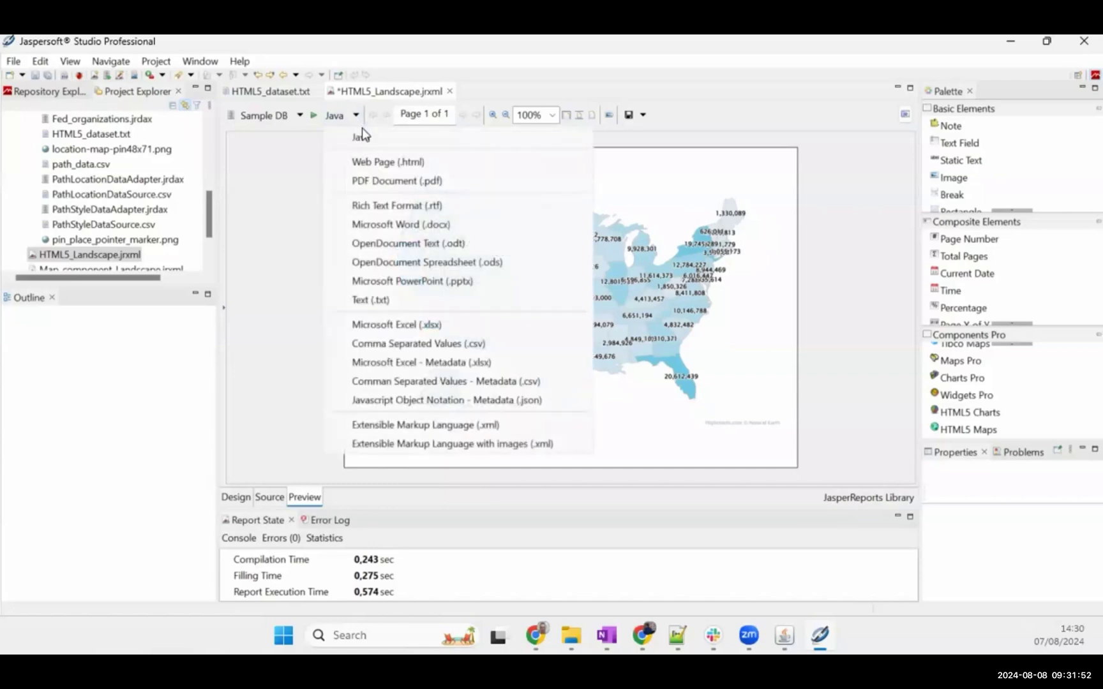
pyautogui.click(406, 165)
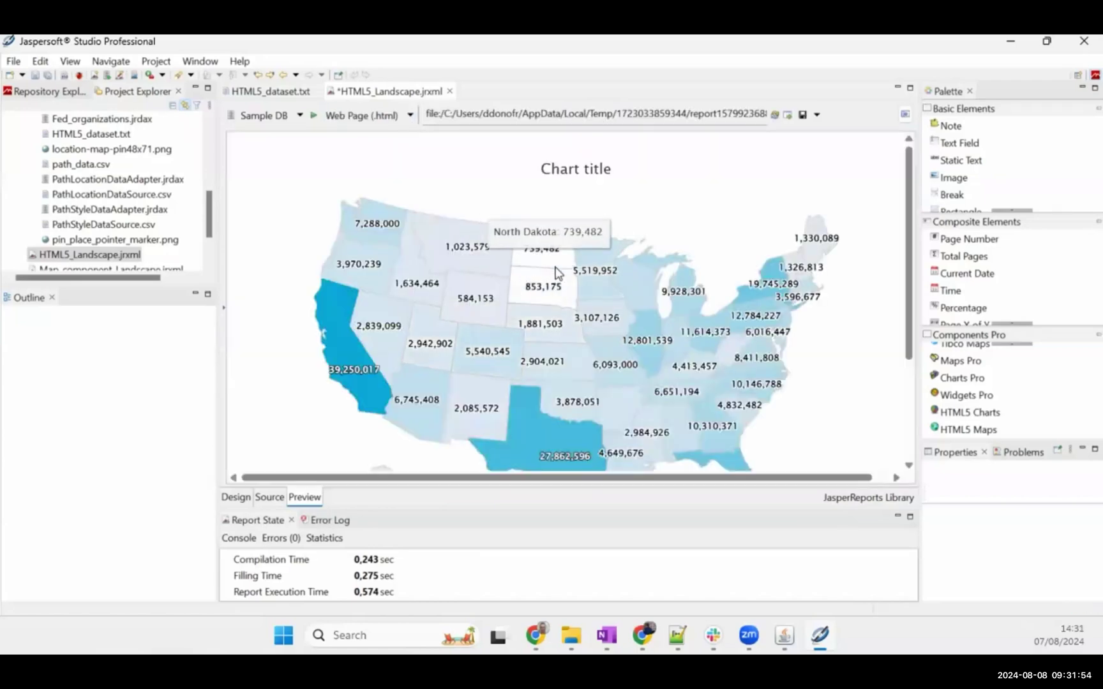
pyautogui.scroll(-3, 612, 305)
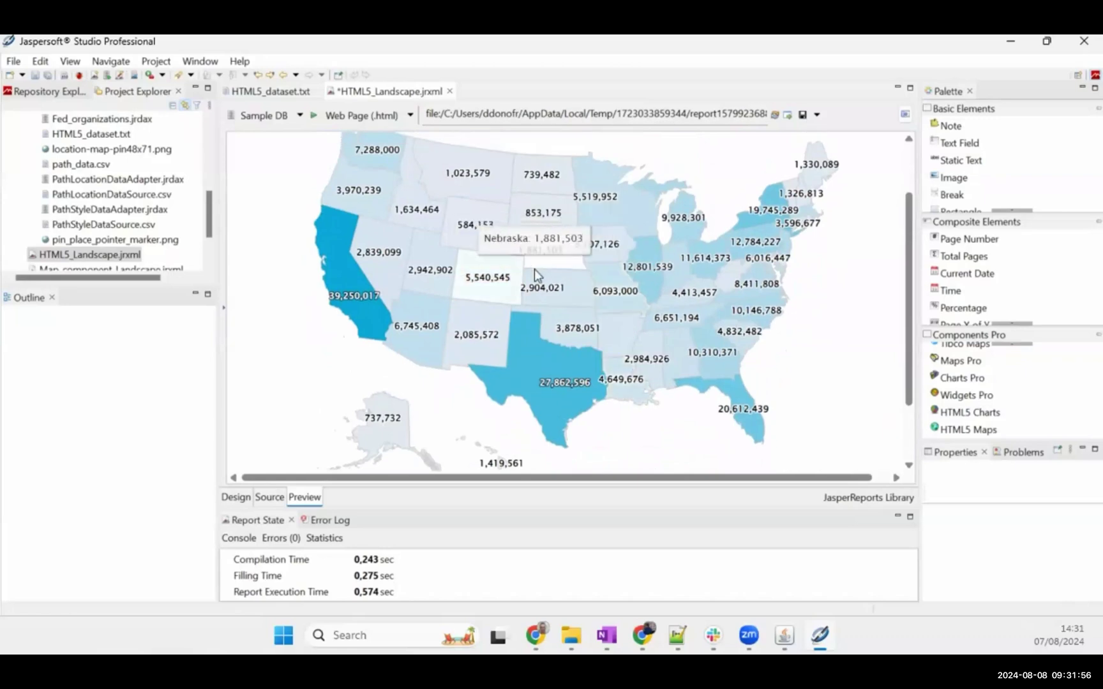
pyautogui.scroll(3, 699, 339)
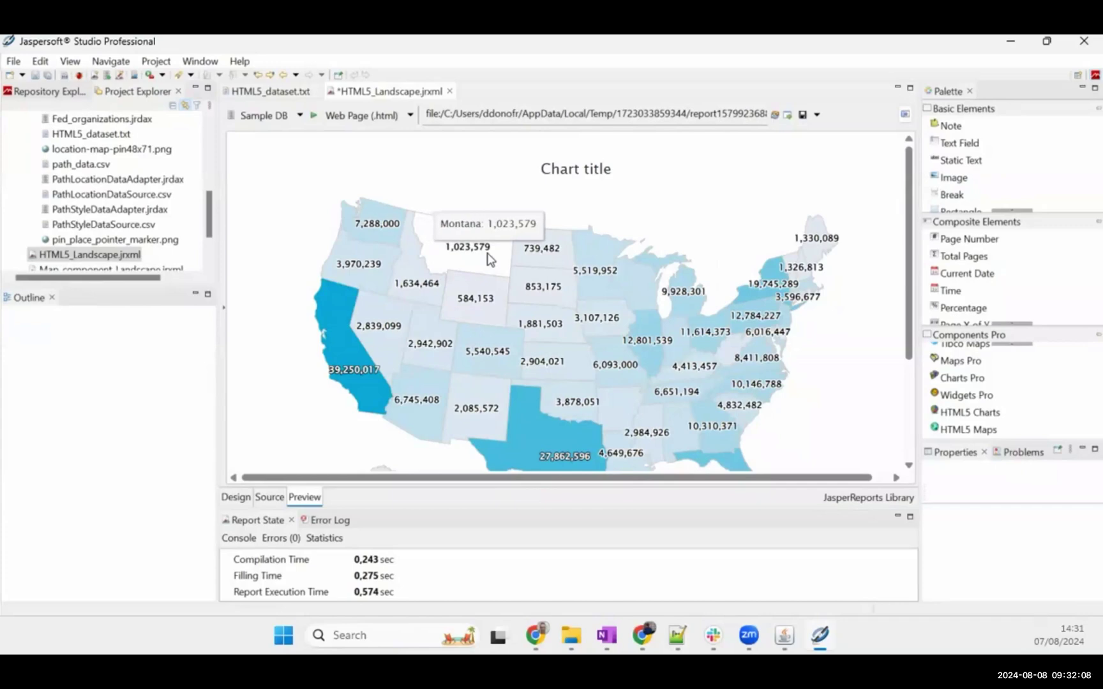
pyautogui.moveTo(649, 636)
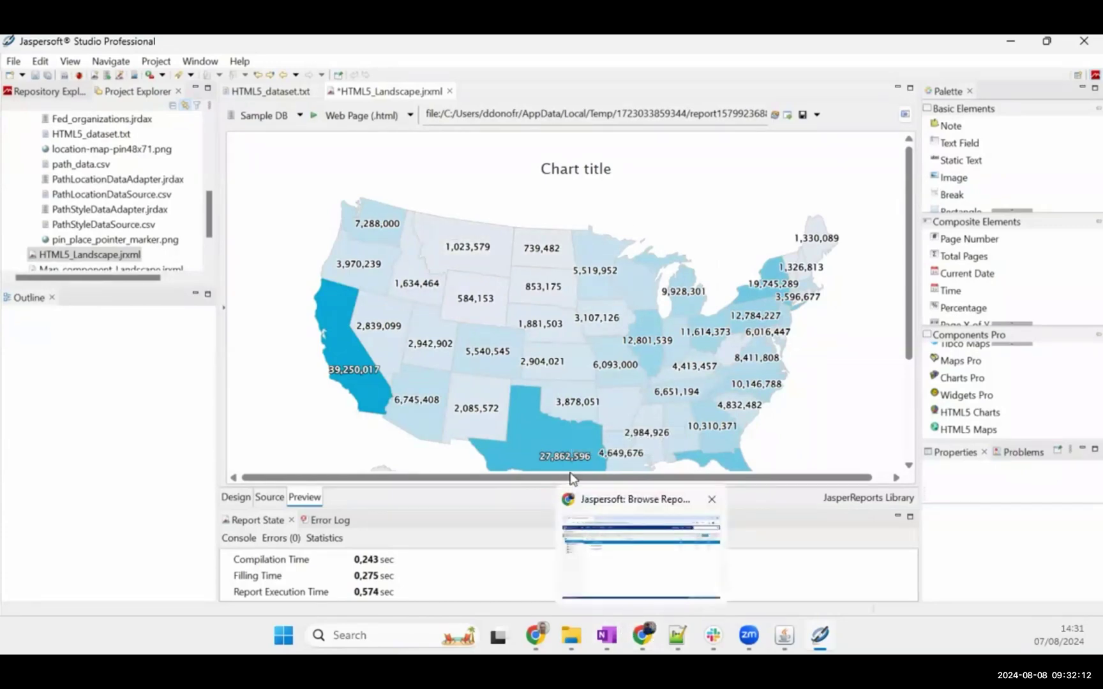
pyautogui.scroll(-1, 560, 317)
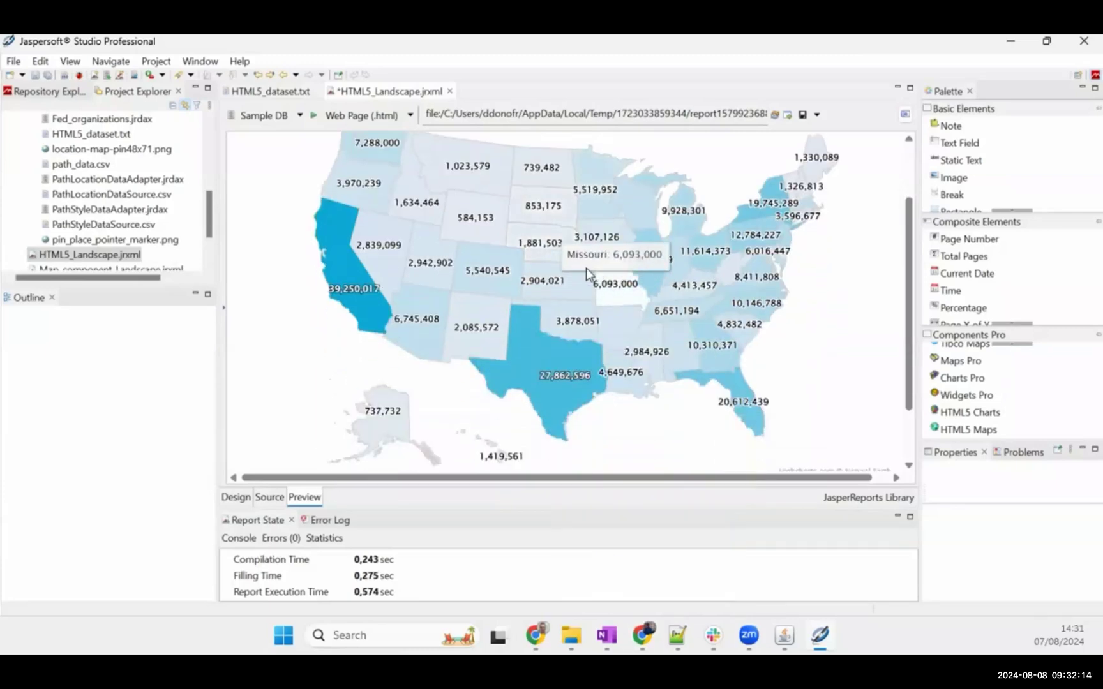
# - Switch to the Jaspersoft server repository in Chrome and copy the path from the fed_organizations report's properties
pyautogui.click(641, 634)
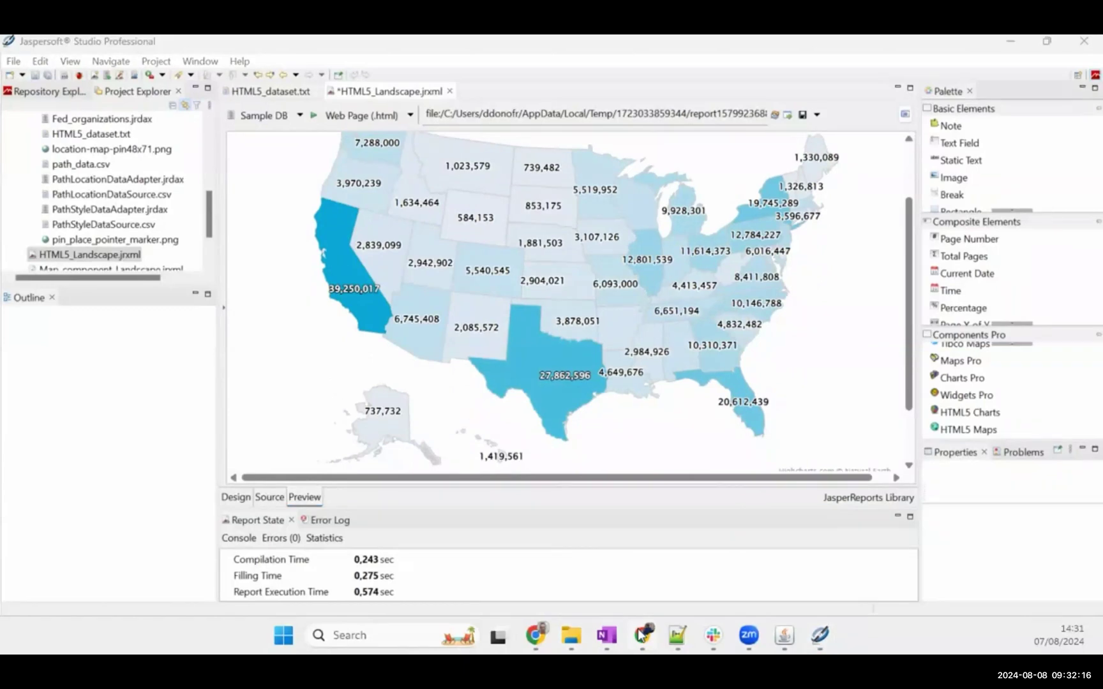
pyautogui.click(318, 251)
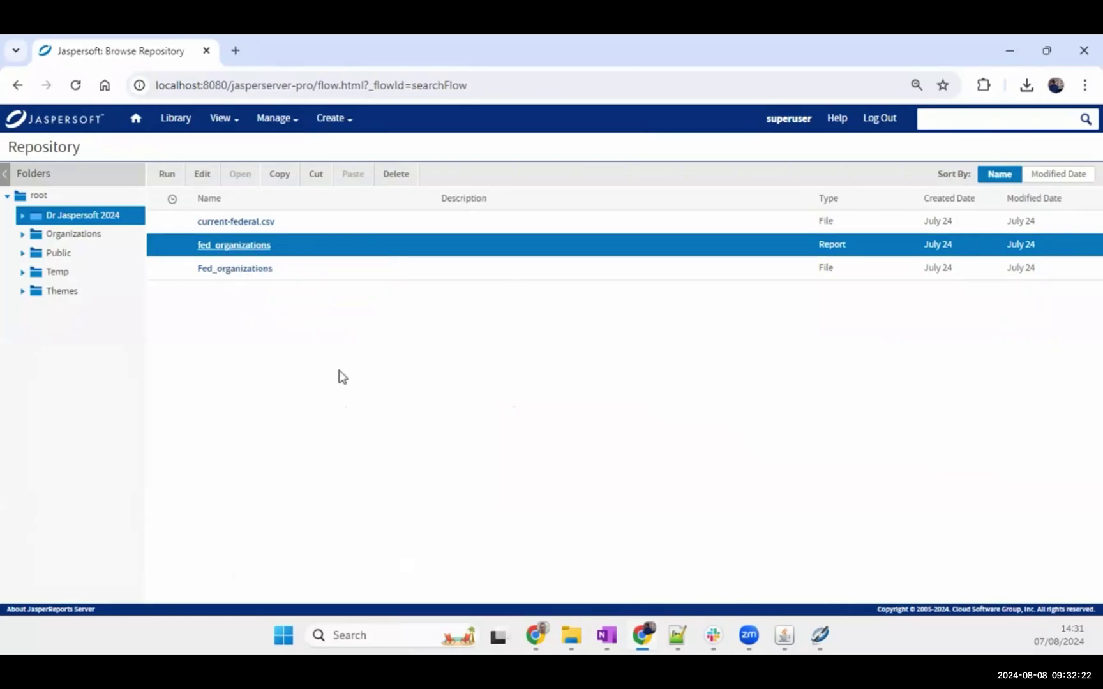
pyautogui.rightClick(322, 251)
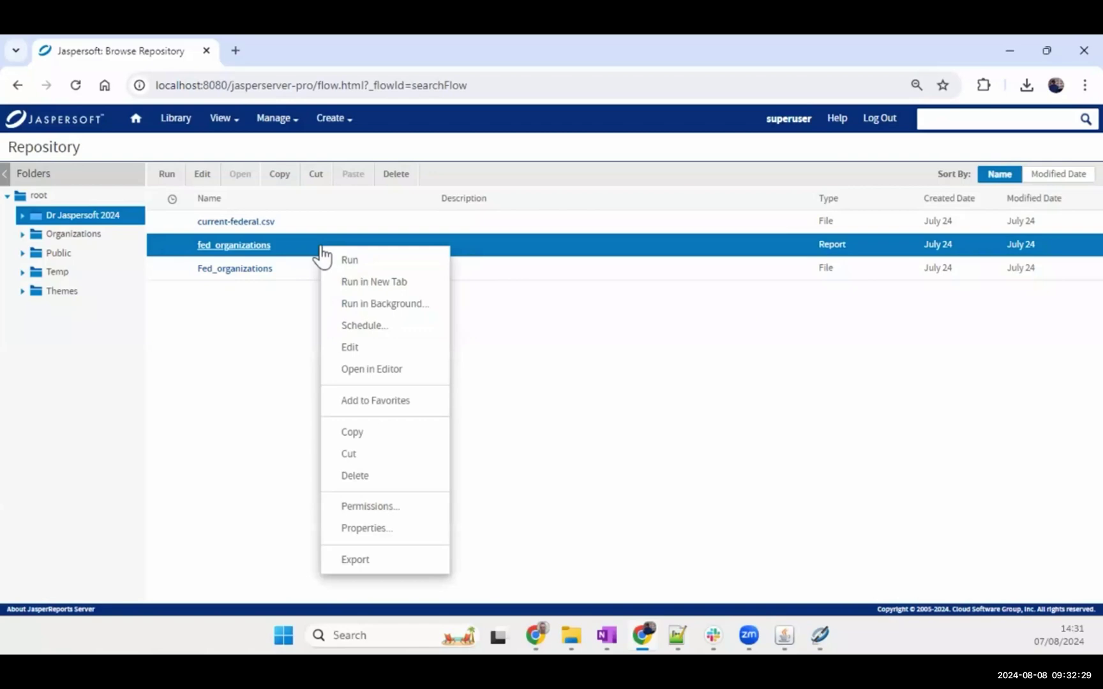
pyautogui.click(391, 536)
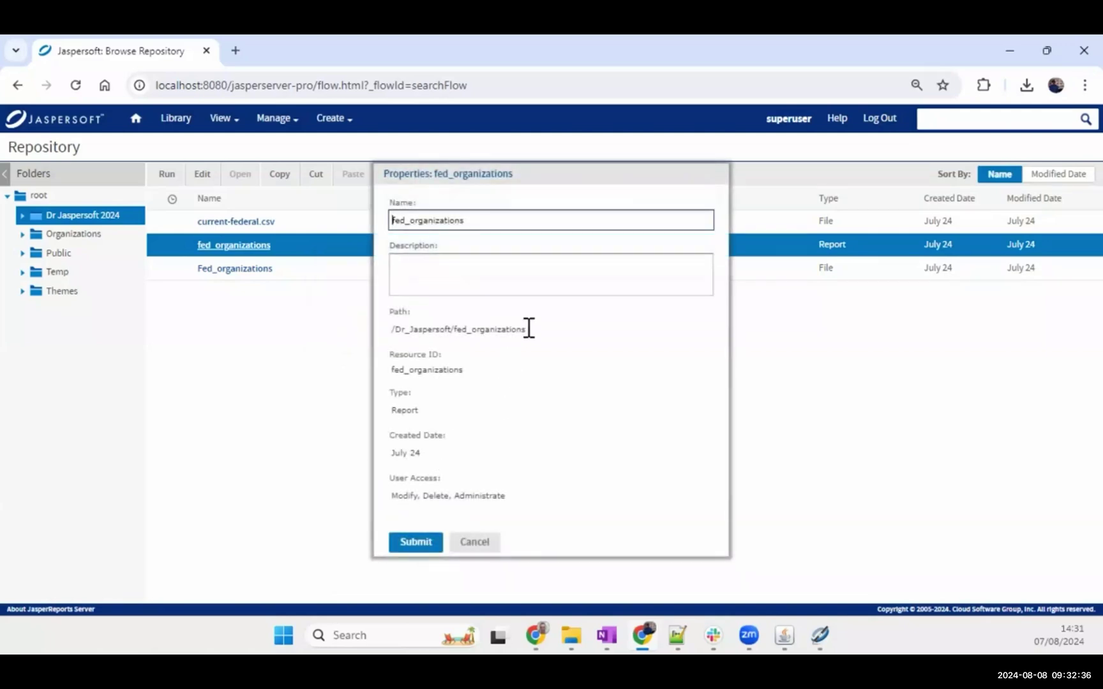
pyautogui.moveTo(530, 328); pyautogui.dragTo(391, 333)
pyautogui.hotkey('ctrl', 'c')
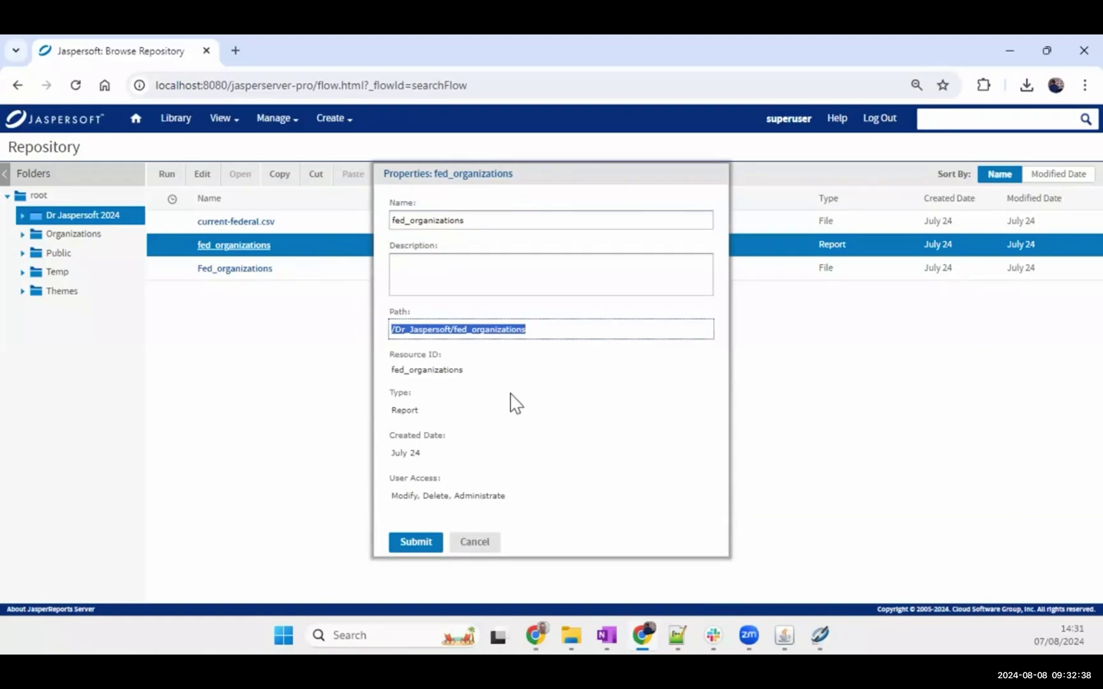
pyautogui.click(491, 542)
# - Paste the report path /Dr_Jaspersoft/fed_organizations below the marker icon URL in the Notepad++ notes, leaving one blank line between them
pyautogui.click(682, 637)
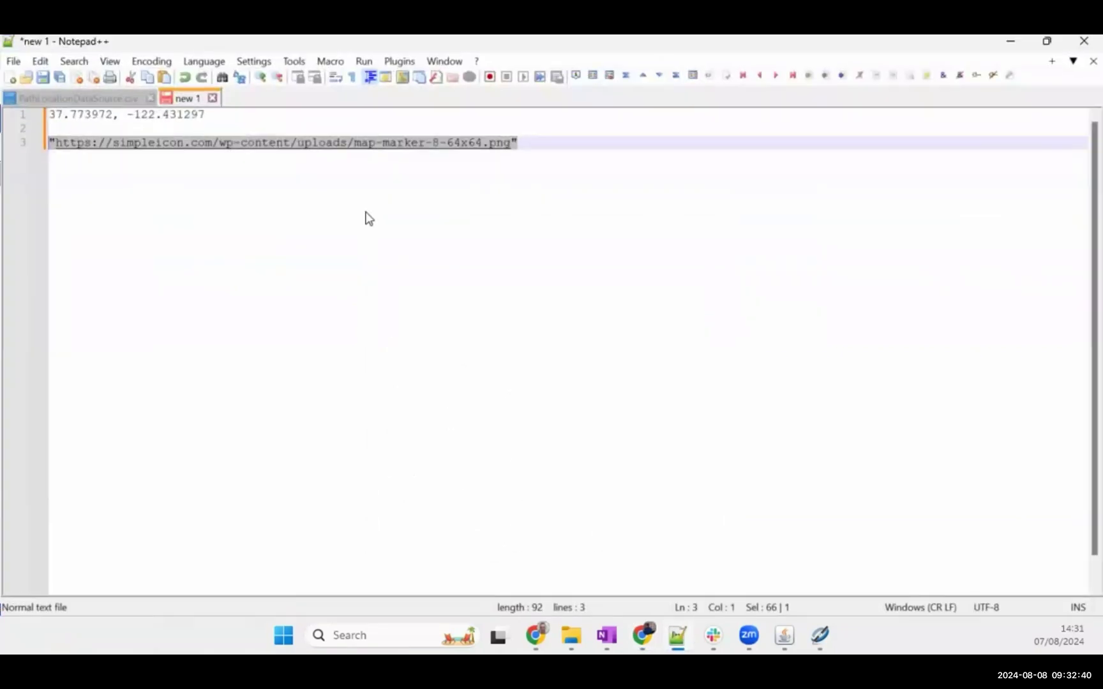
pyautogui.click(575, 142)
pyautogui.press('Return')
pyautogui.press('Return')
pyautogui.hotkey('ctrl', 'v')
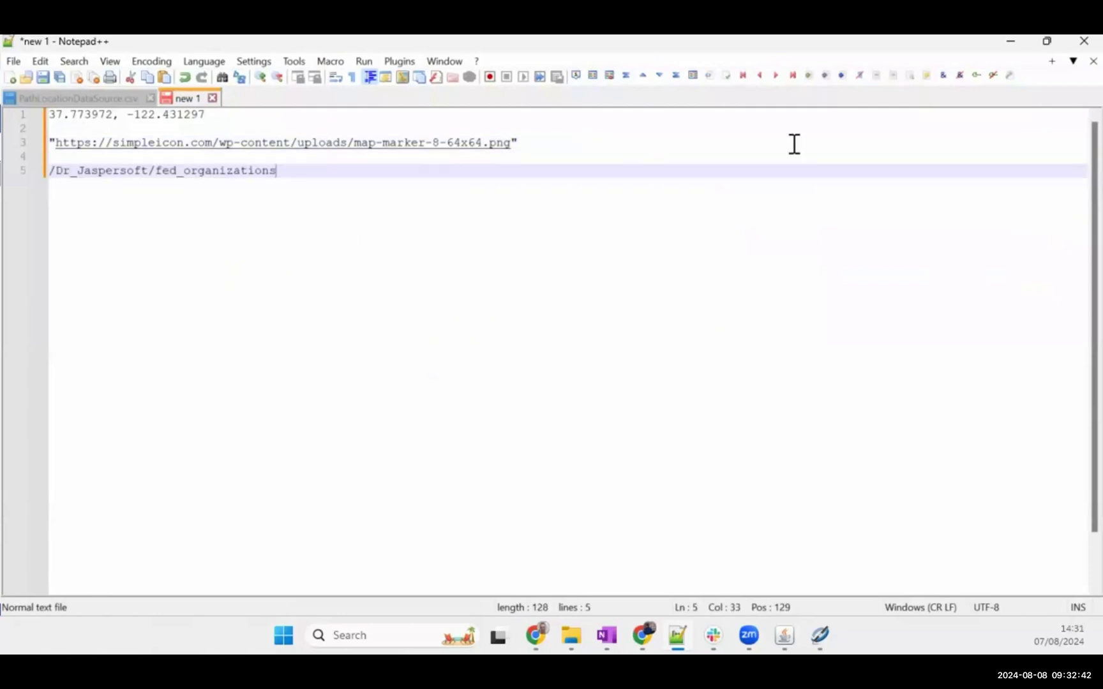
pyautogui.click(1011, 42)
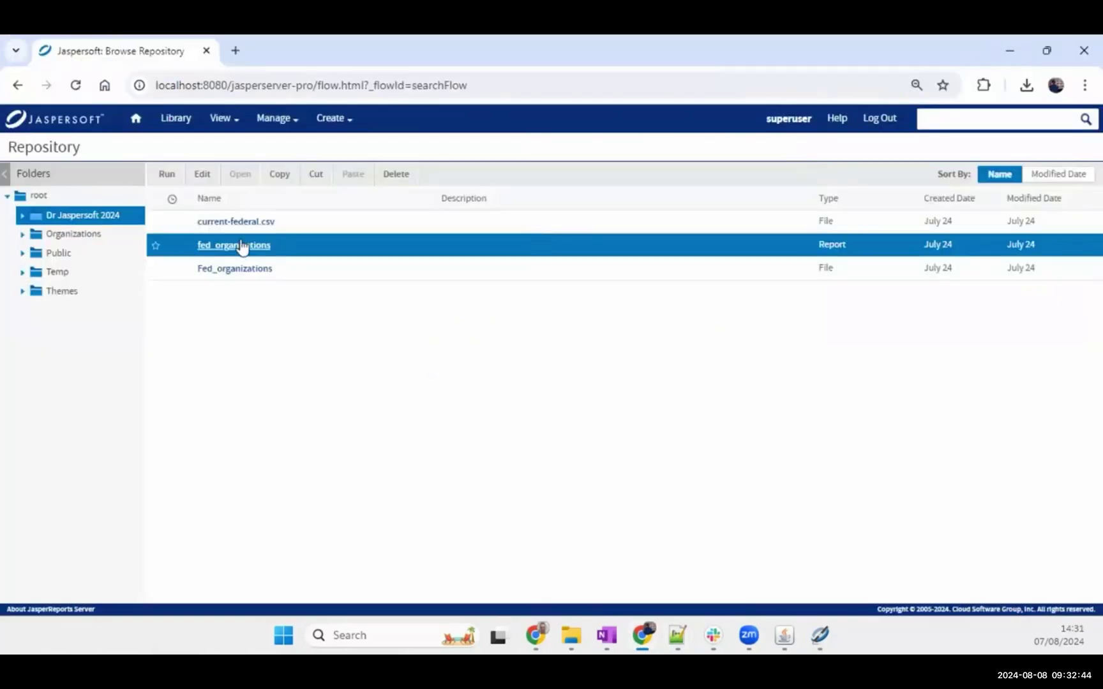
# - Run the fed_organizations report from the repository with the stateP input control set to CA
pyautogui.click(242, 246)
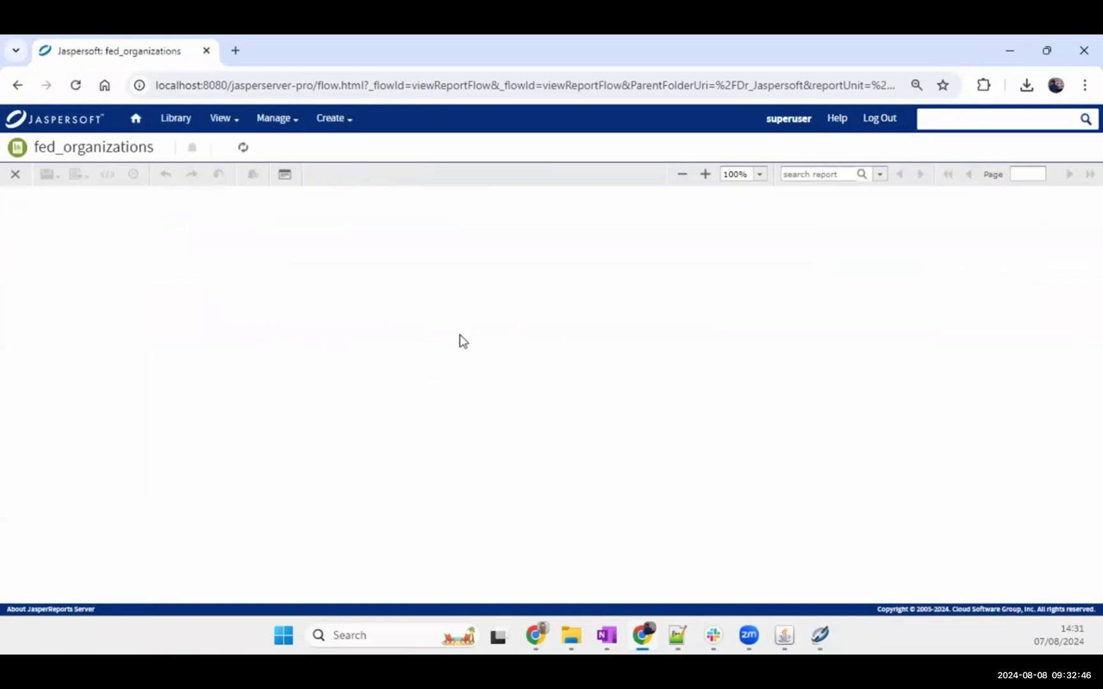
pyautogui.moveTo(431, 258); pyautogui.dragTo(335, 259)
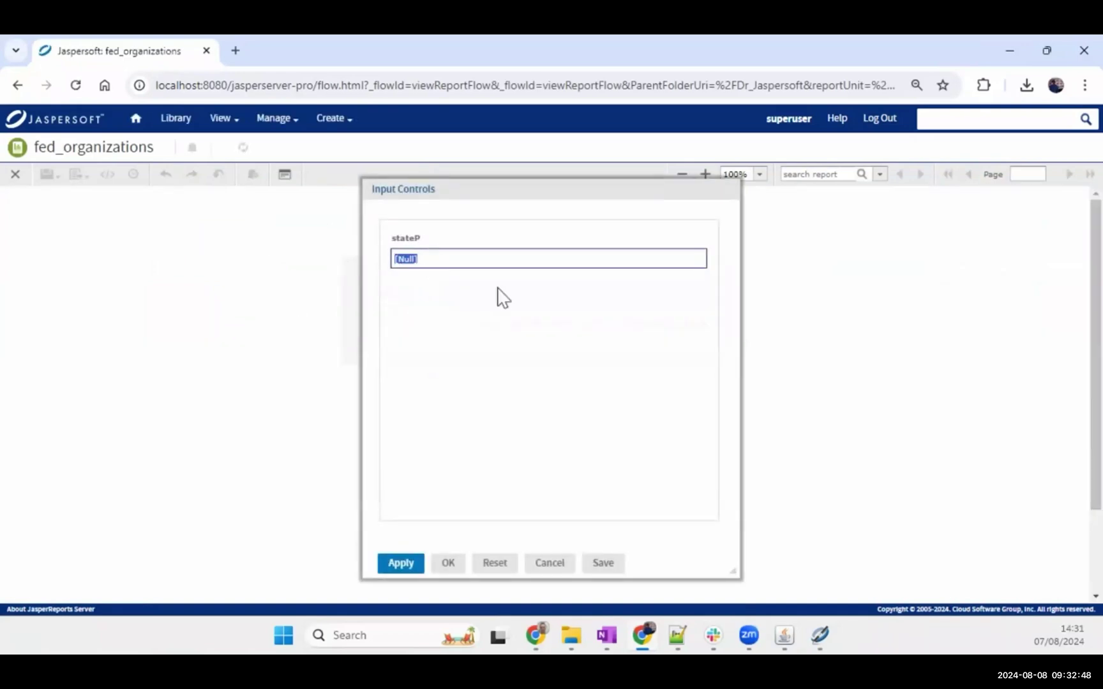
pyautogui.click(400, 563)
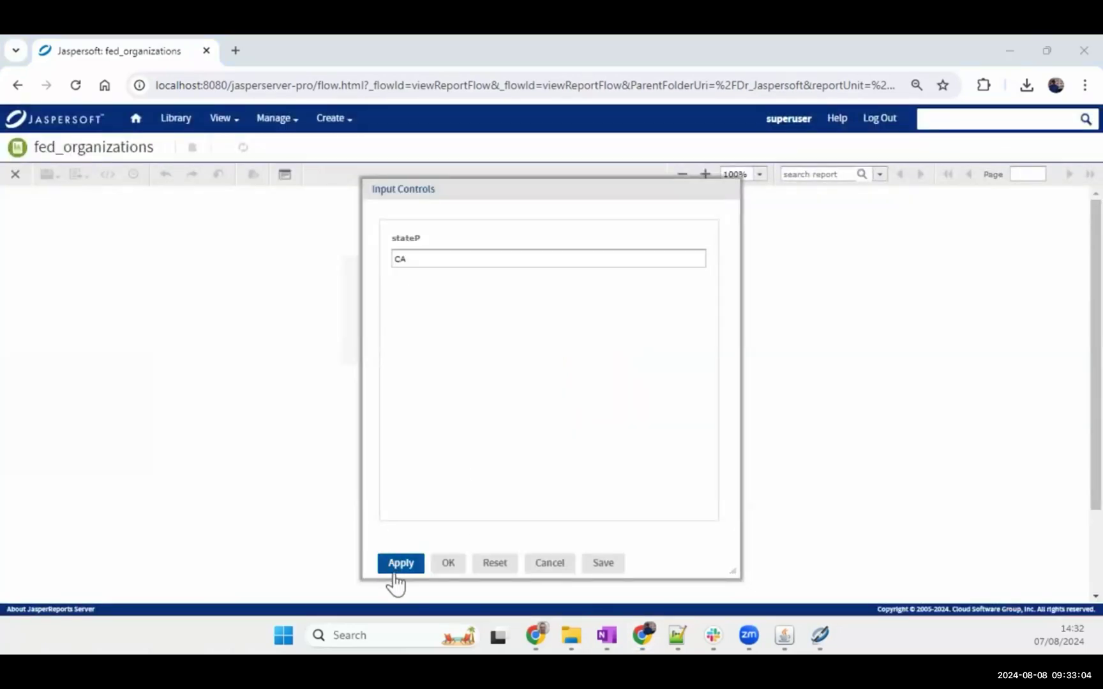
pyautogui.click(401, 564)
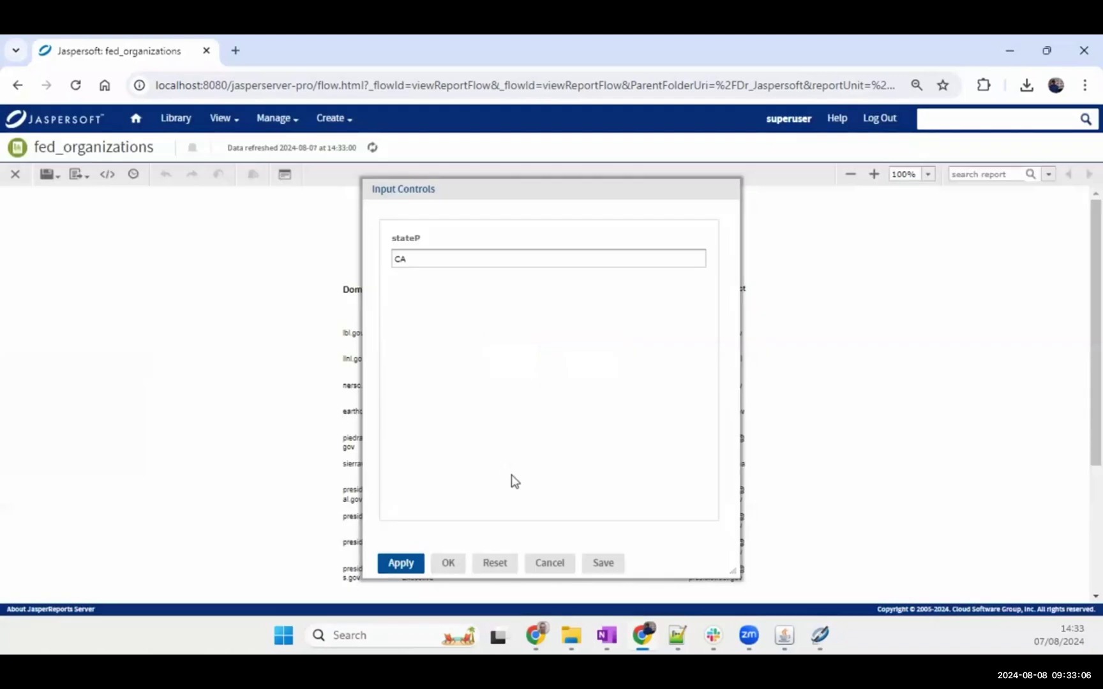
pyautogui.click(450, 564)
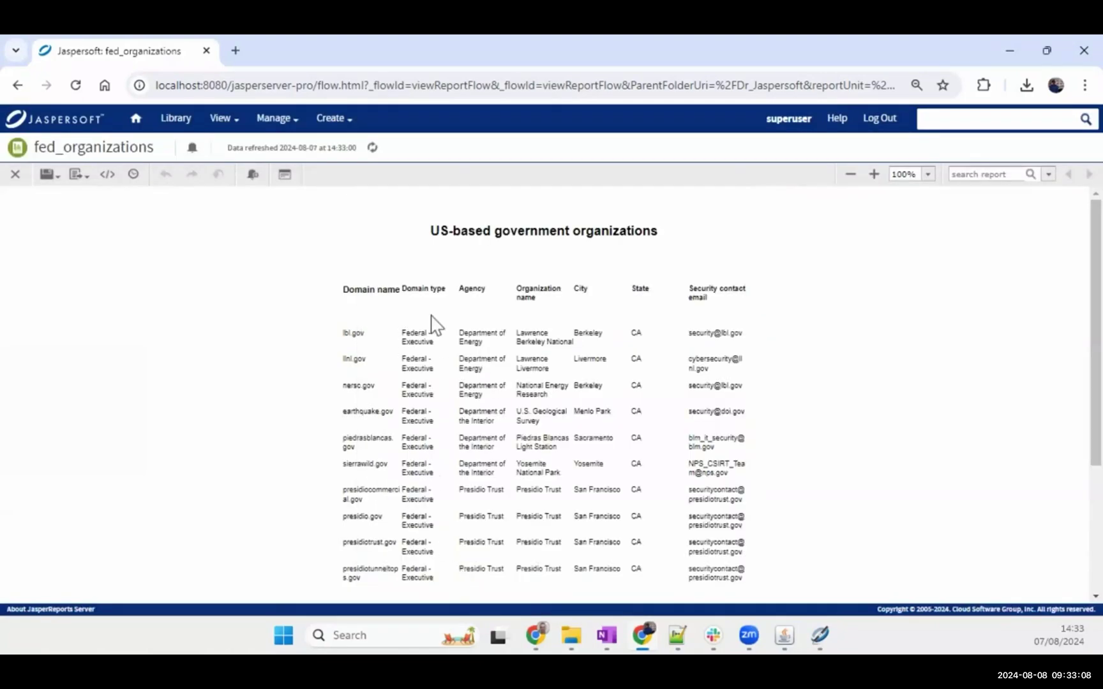
# - Examine the fed_organizations report's CA rows and check its stateP input control without changing it
pyautogui.scroll(-2, 485, 434)
pyautogui.scroll(2, 485, 433)
pyautogui.scroll(-3, 613, 391)
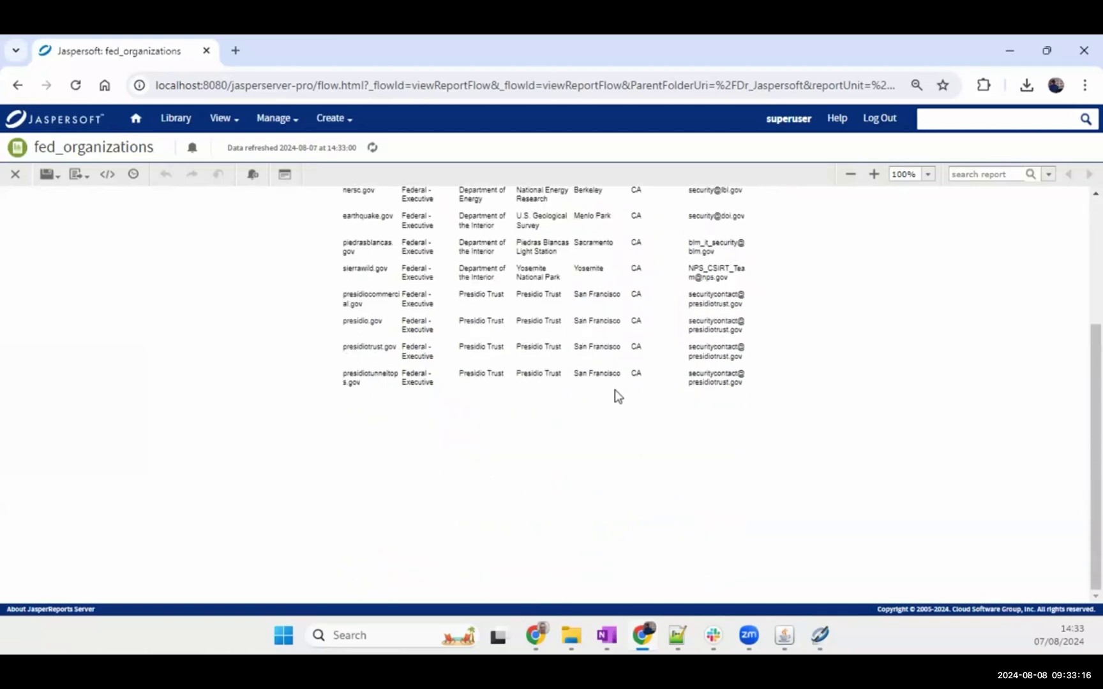
pyautogui.scroll(2, 615, 393)
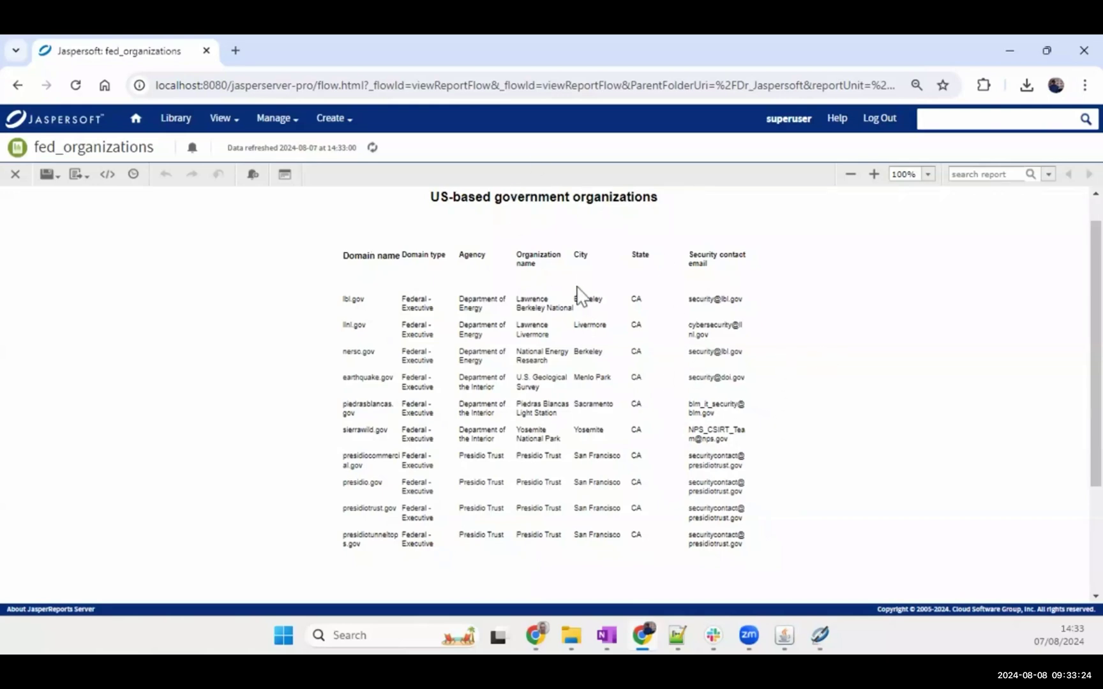
pyautogui.click(284, 174)
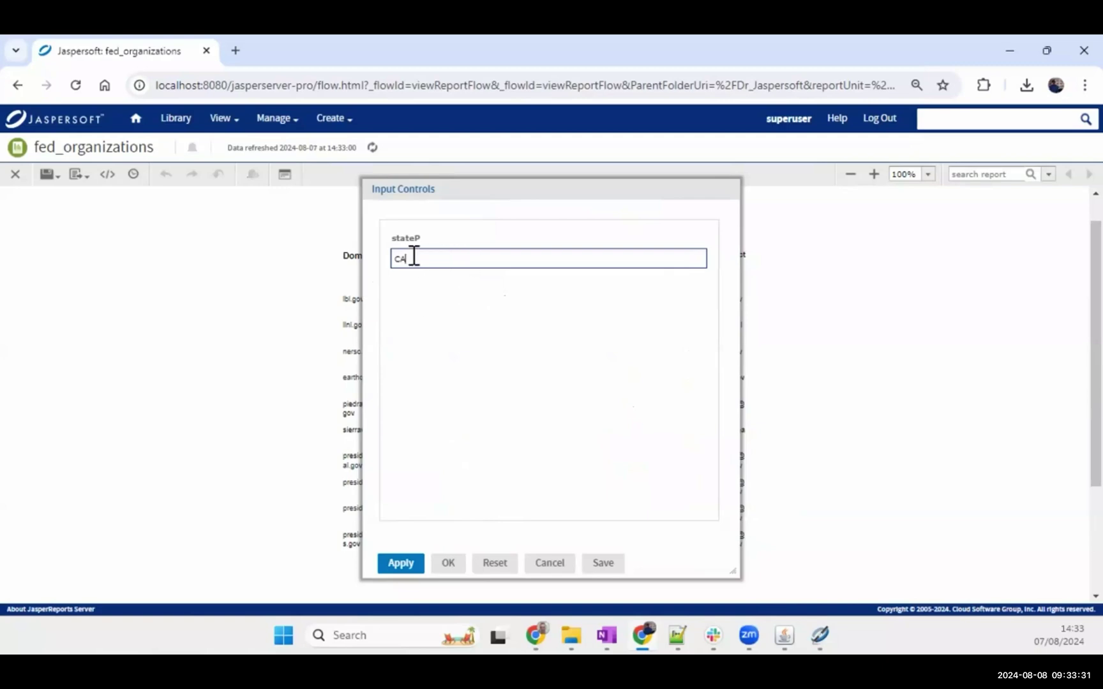
pyautogui.click(562, 567)
# - Switch to Jaspersoft Studio and add a hidden measure named linkName to the HTML5 map's data configuration
pyautogui.moveTo(824, 642)
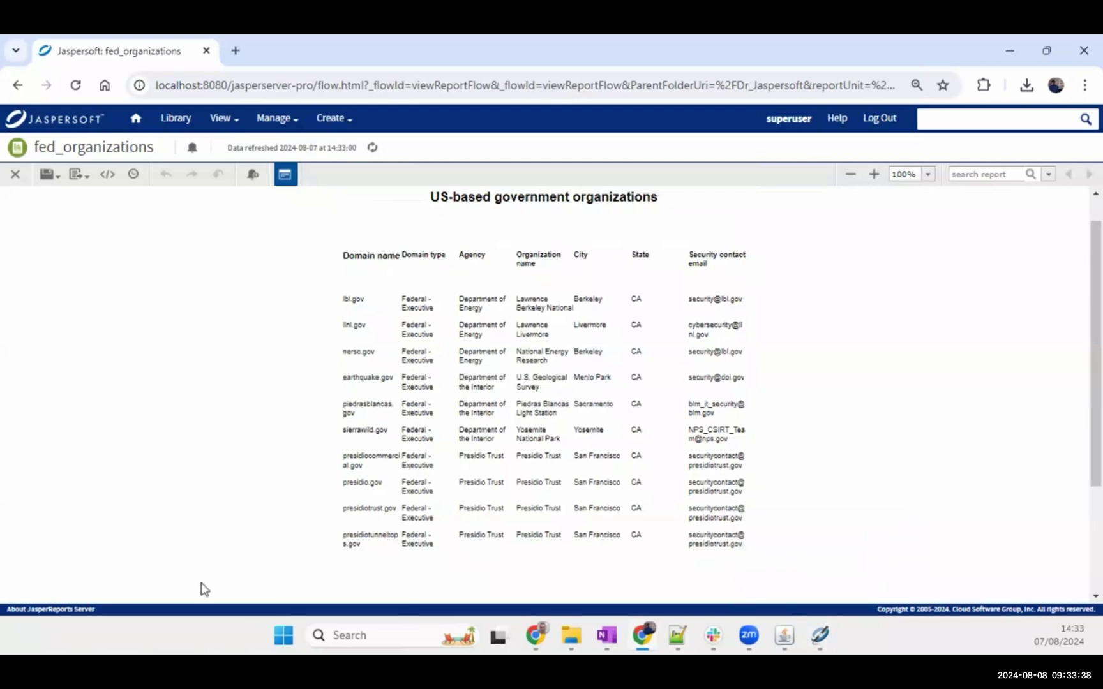
pyautogui.click(825, 638)
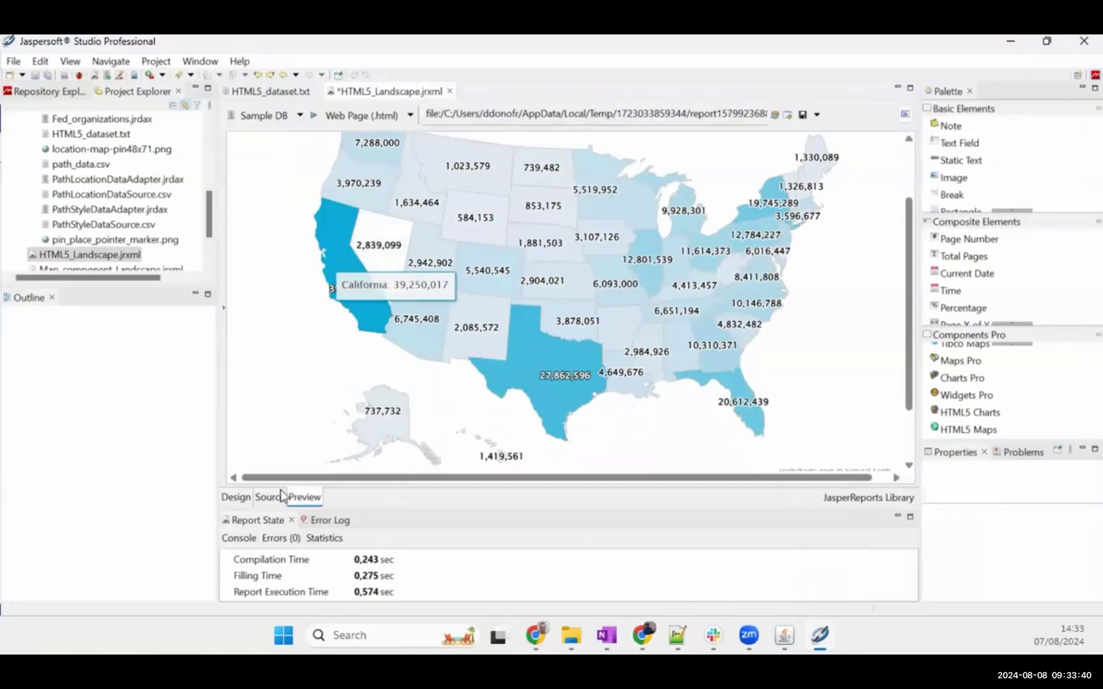
pyautogui.click(235, 497)
pyautogui.rightClick(418, 214)
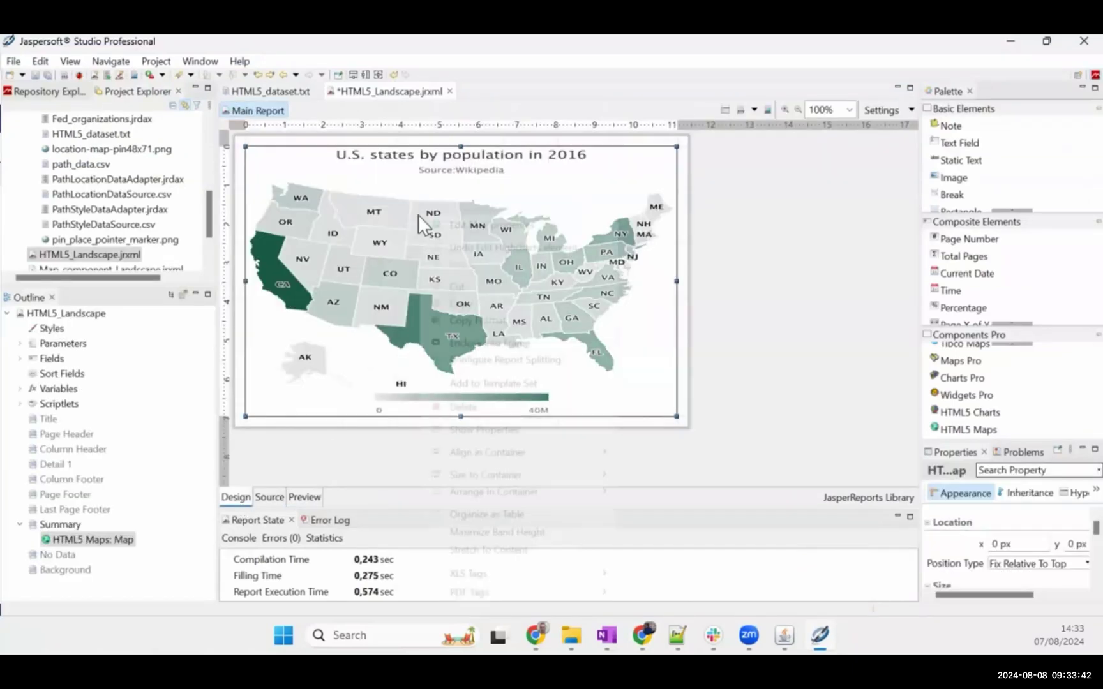
pyautogui.click(454, 225)
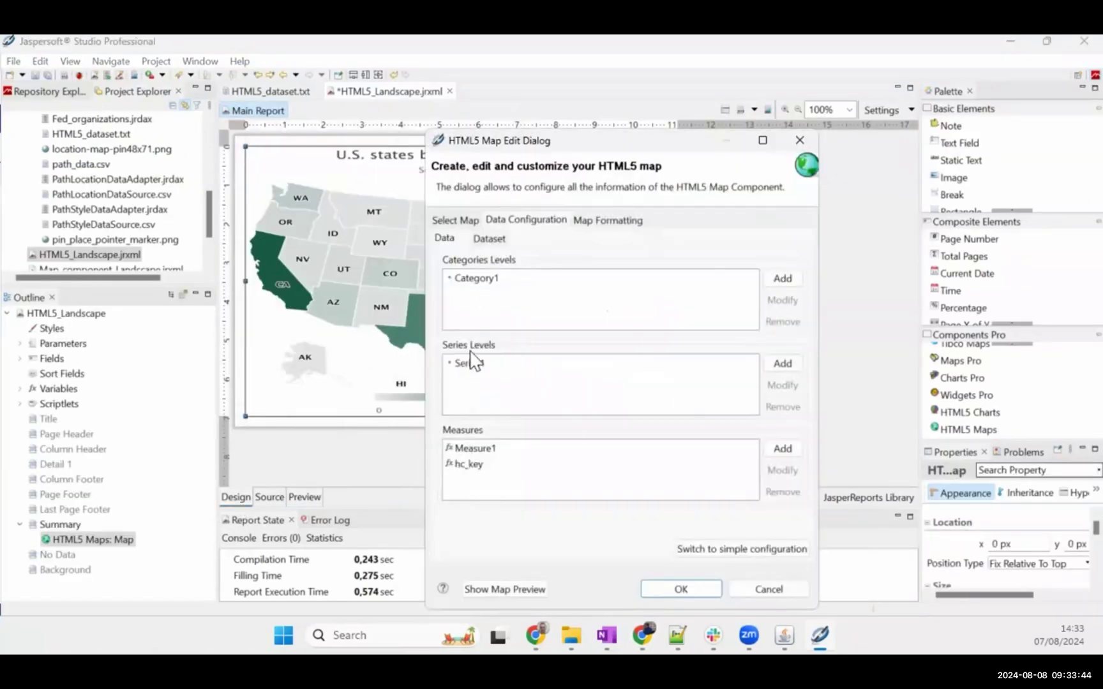
pyautogui.click(784, 450)
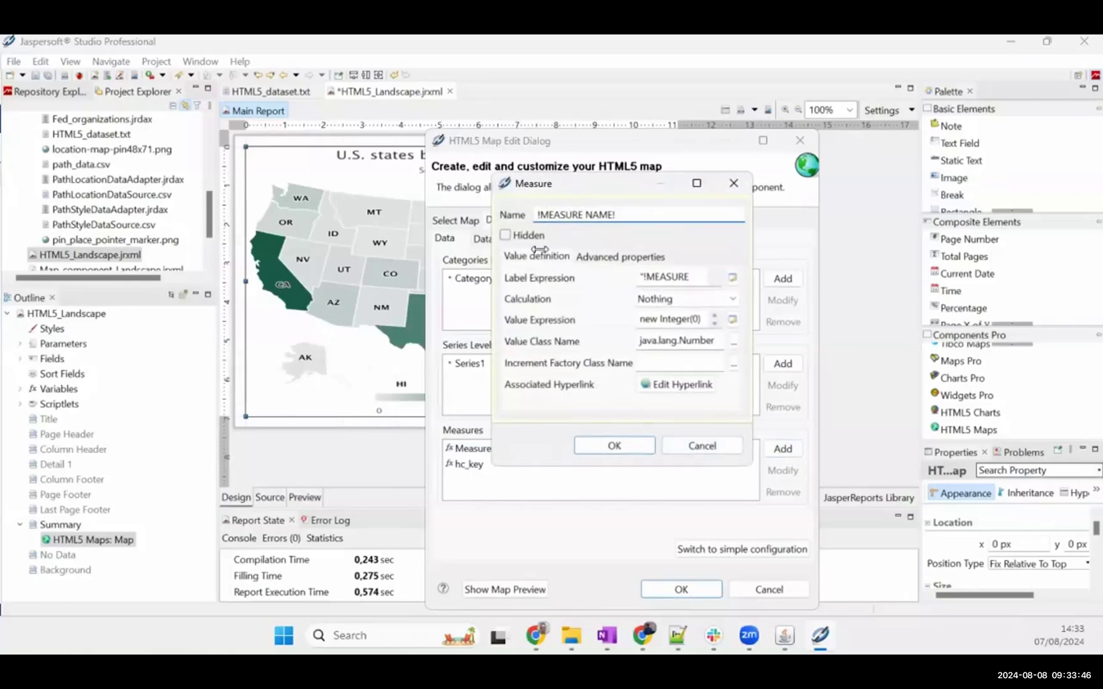
pyautogui.click(532, 235)
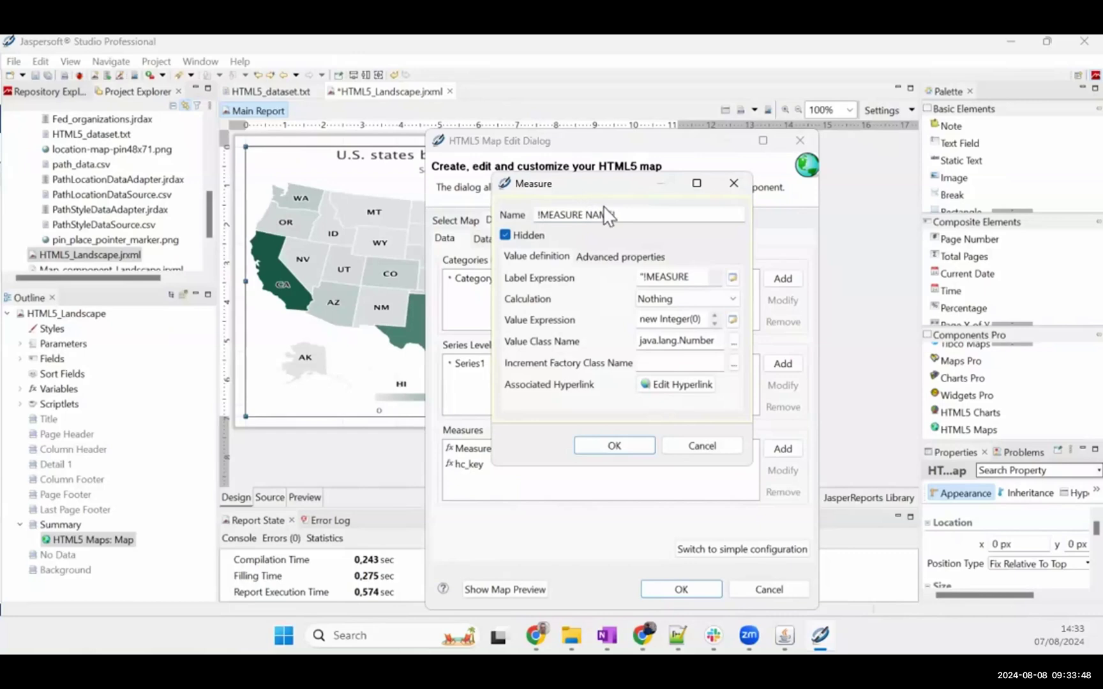
pyautogui.moveTo(620, 214); pyautogui.dragTo(448, 217)
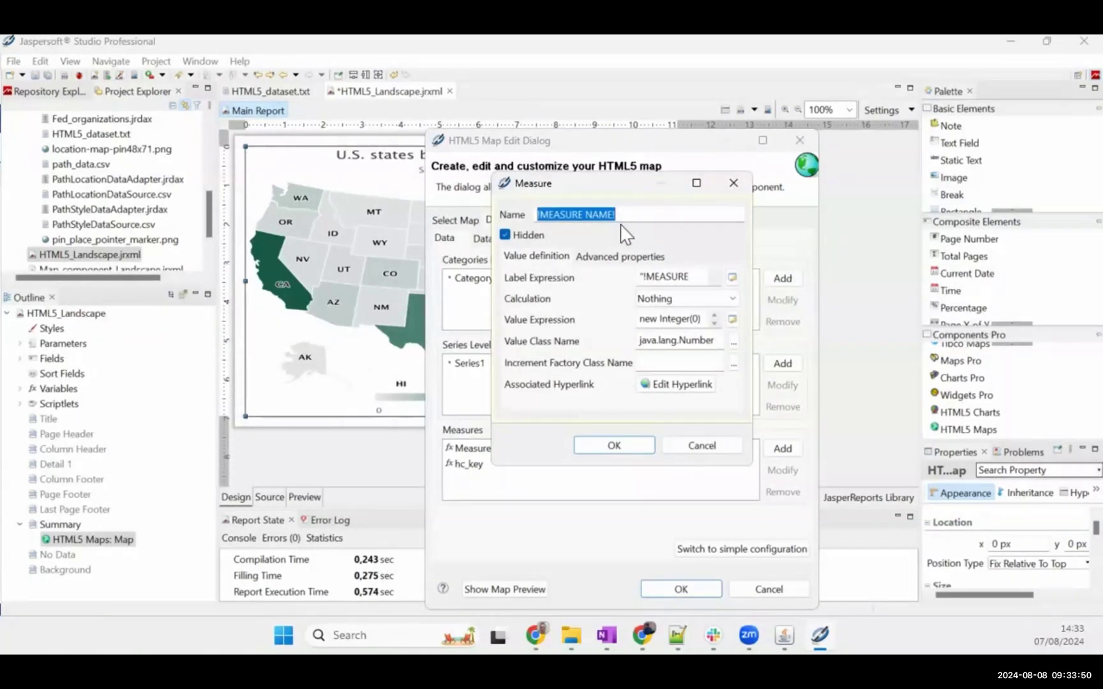
pyautogui.press('BackSpace')
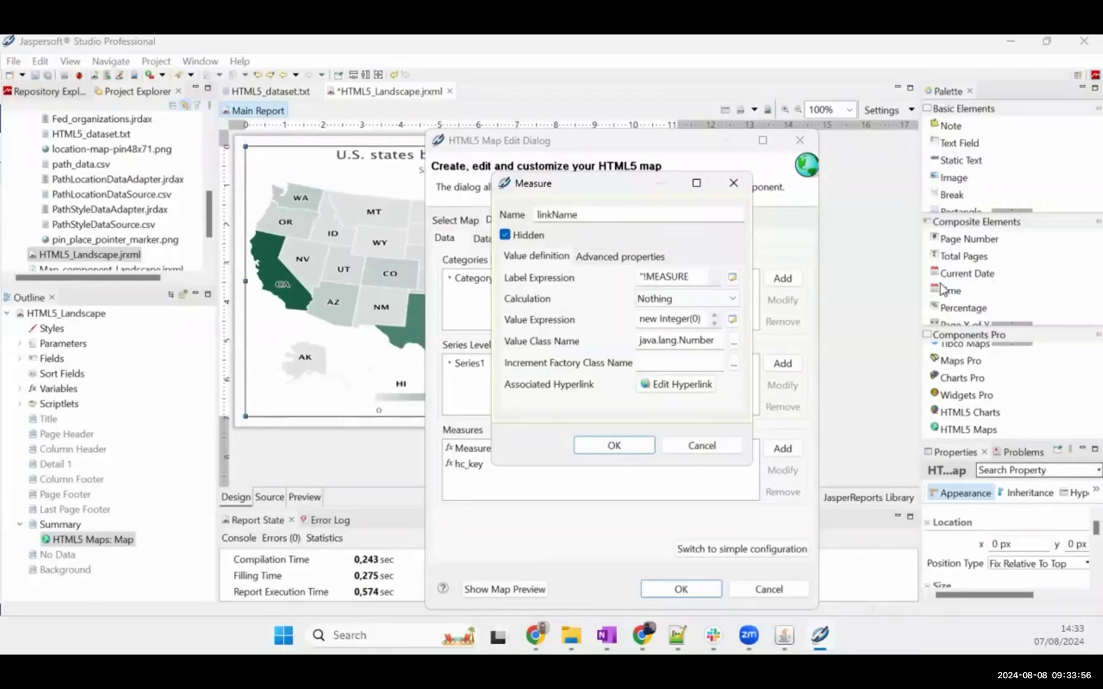
# - Give the linkName measure the label expression $F{name}, value expression $F{hc_a2} and value class java.lang.String
pyautogui.click(732, 279)
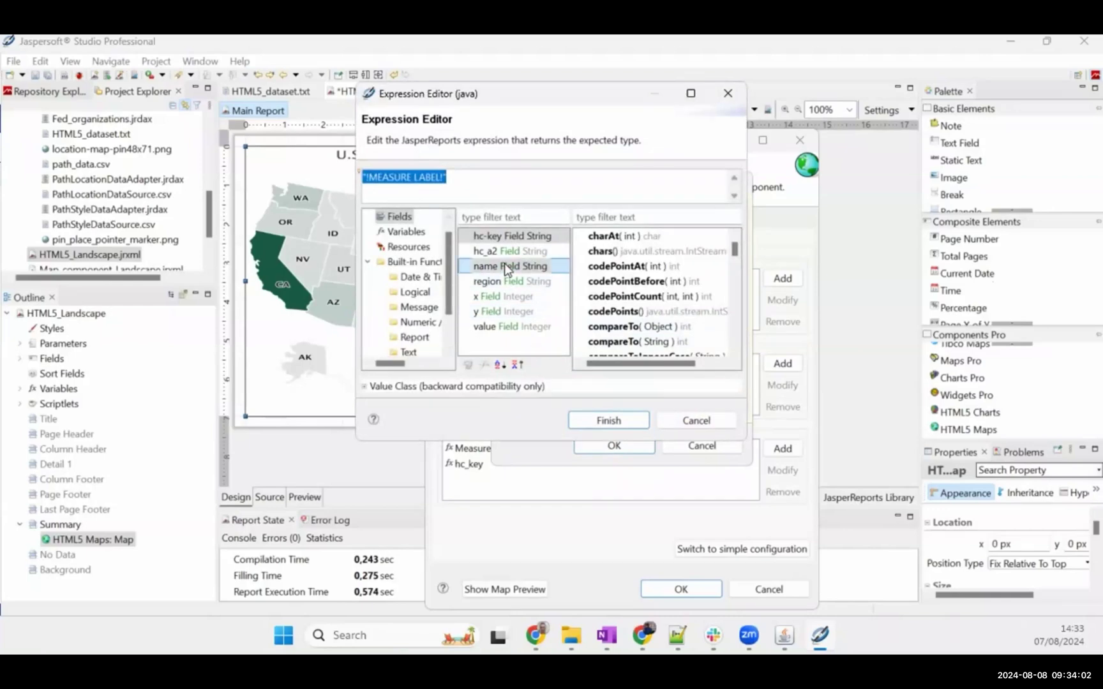
pyautogui.doubleClick(504, 265)
pyautogui.click(632, 420)
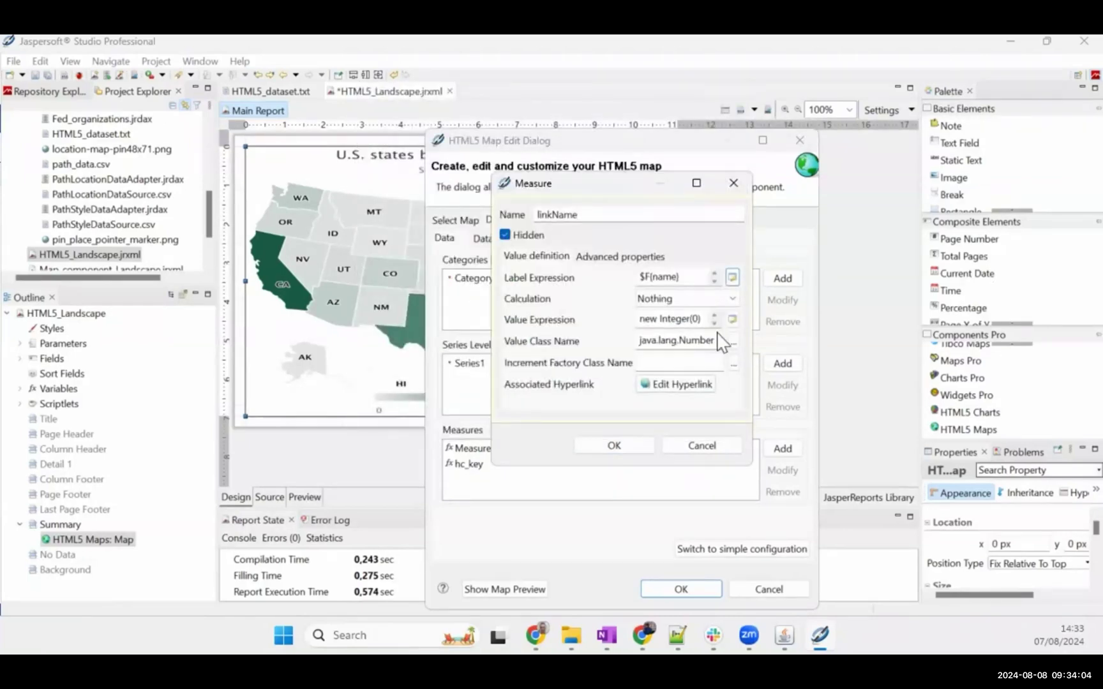
pyautogui.click(732, 319)
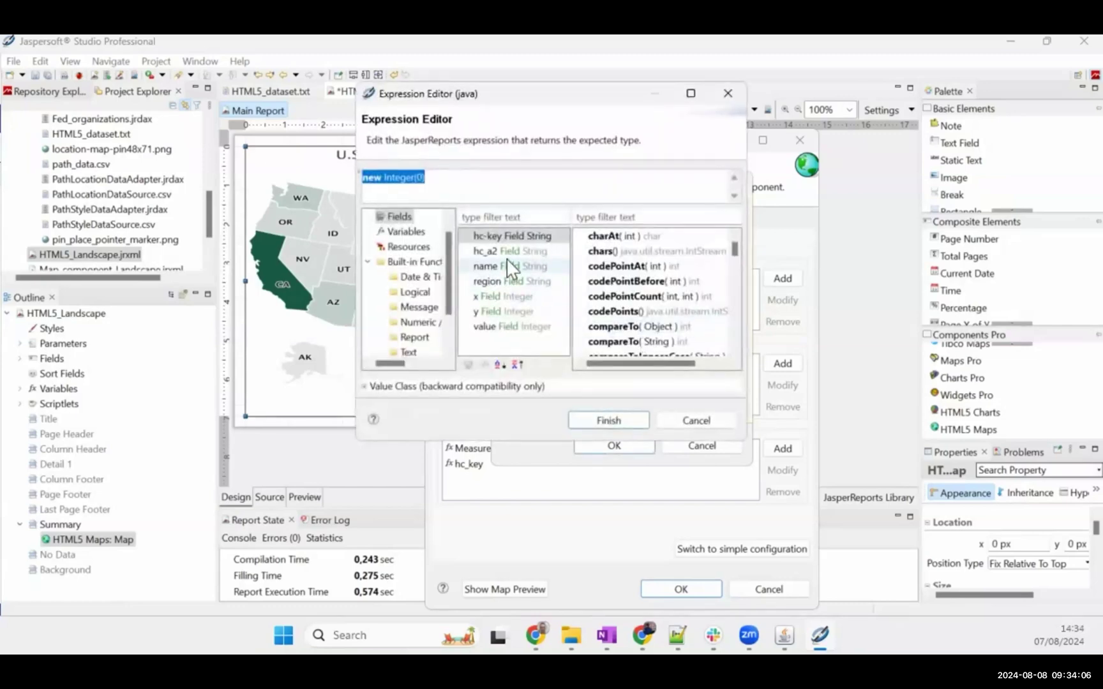
pyautogui.doubleClick(506, 253)
pyautogui.click(610, 418)
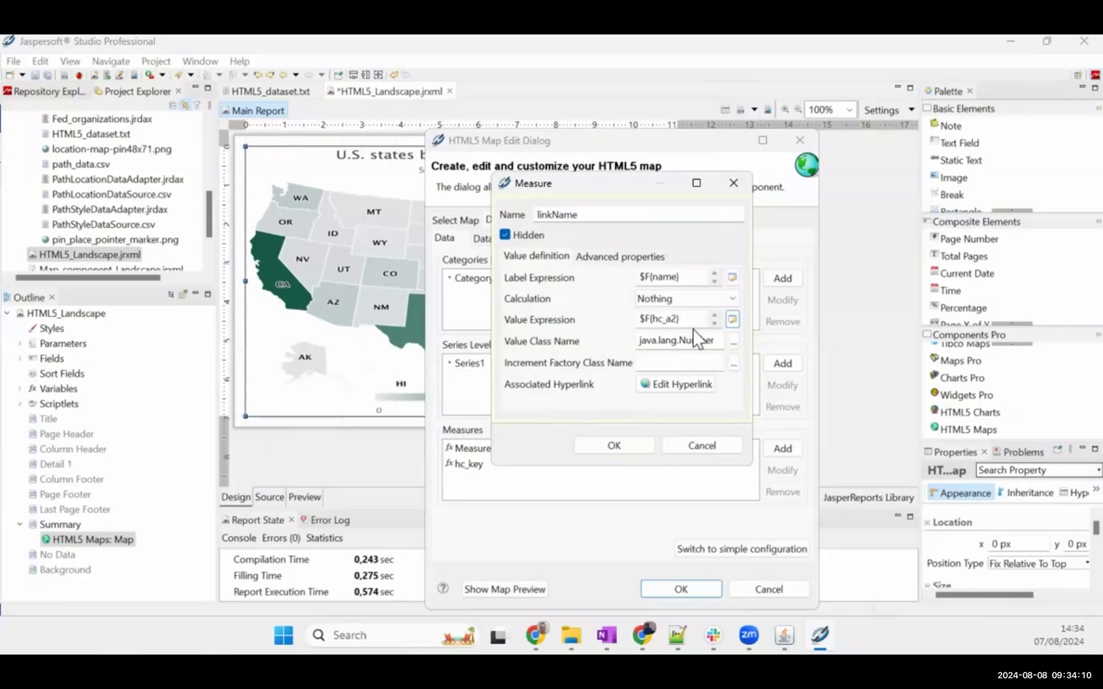
pyautogui.click(734, 339)
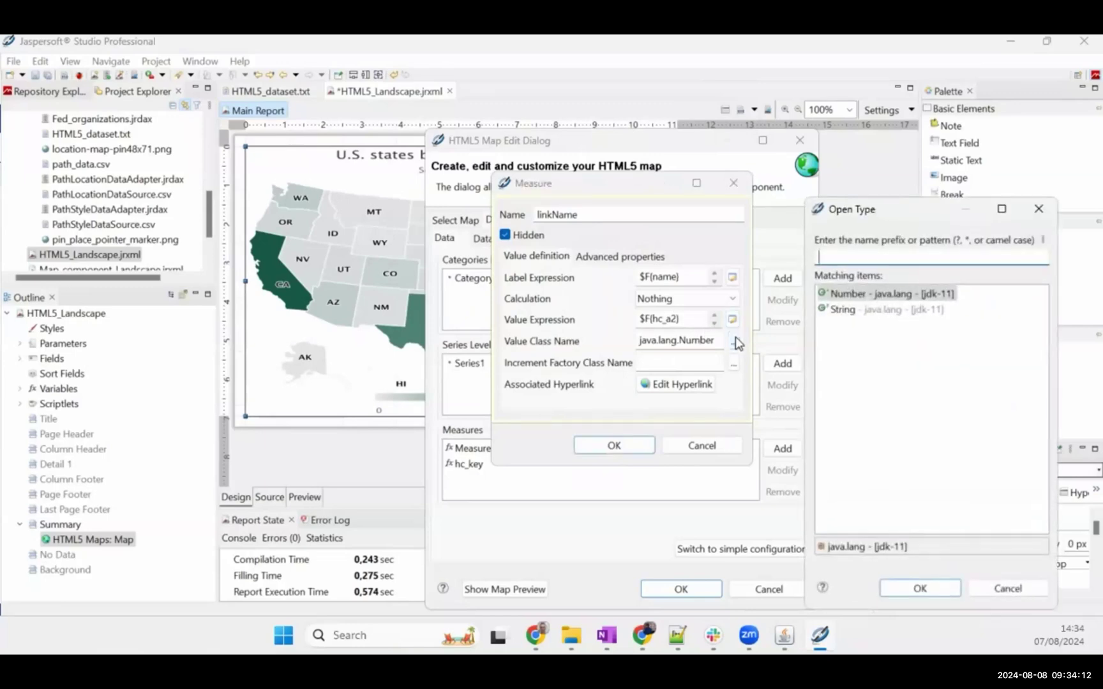
pyautogui.doubleClick(849, 311)
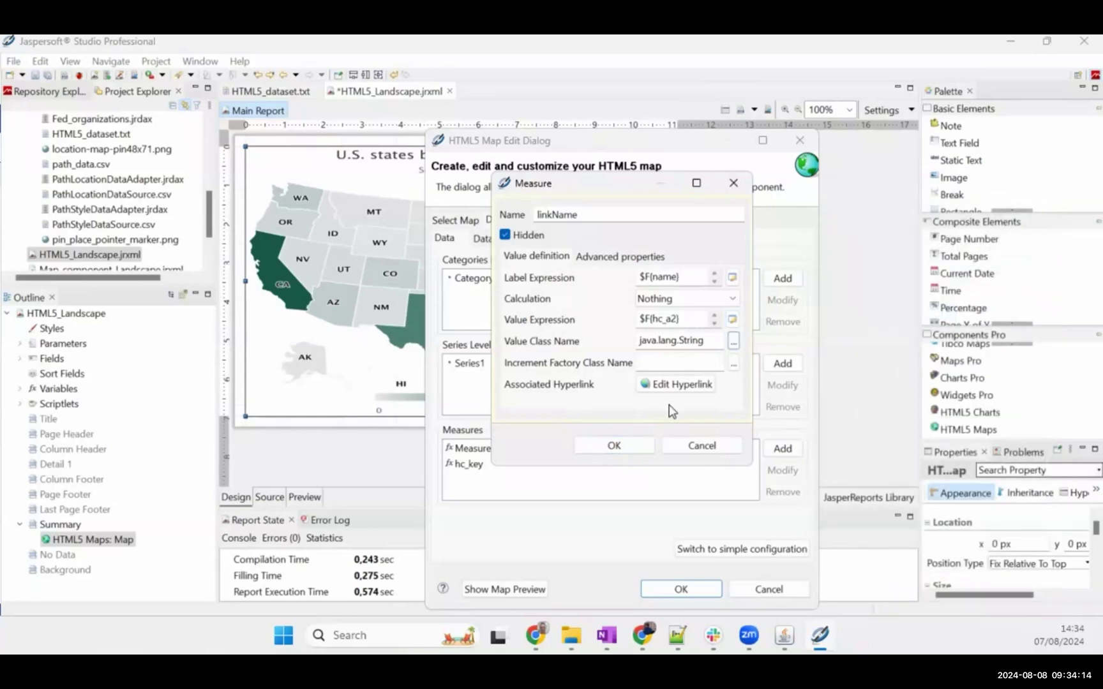
pyautogui.click(627, 446)
# - Enable a hyperlink of type ReportExecution on the map's Measure1 measure
pyautogui.click(487, 449)
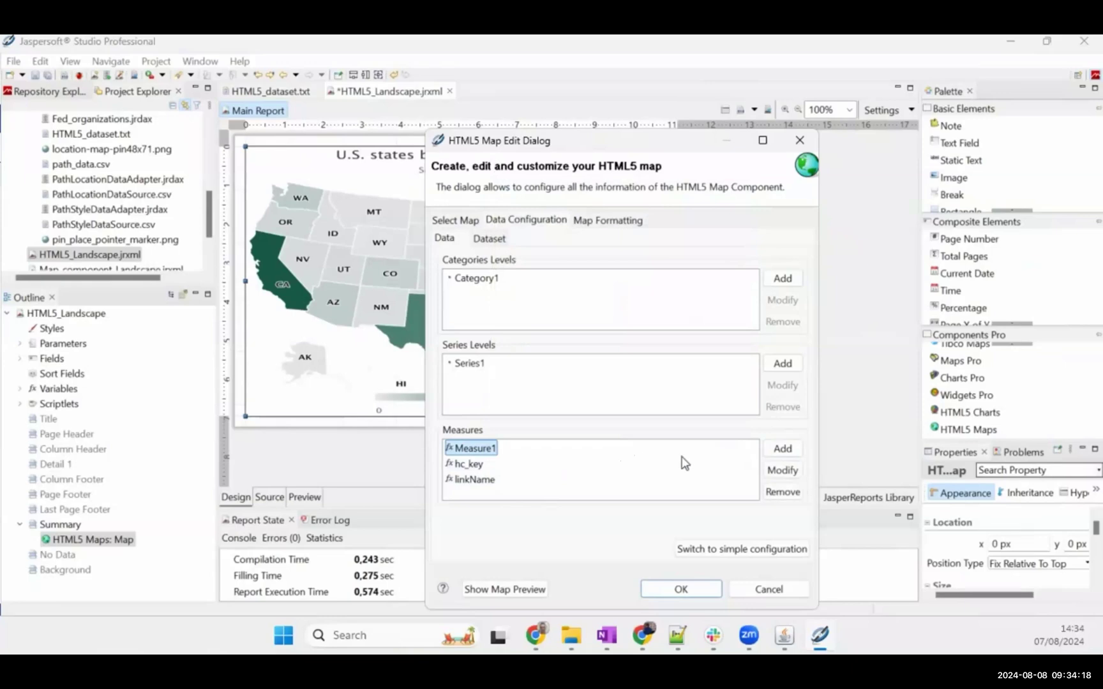
pyautogui.click(772, 475)
pyautogui.click(792, 473)
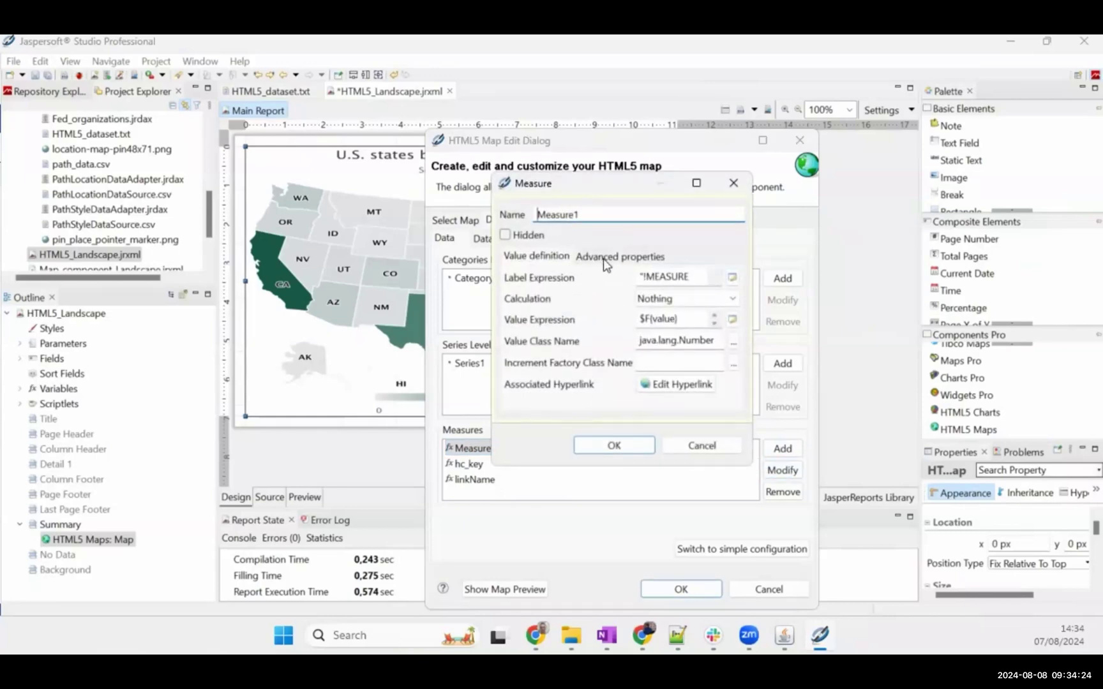
pyautogui.click(677, 386)
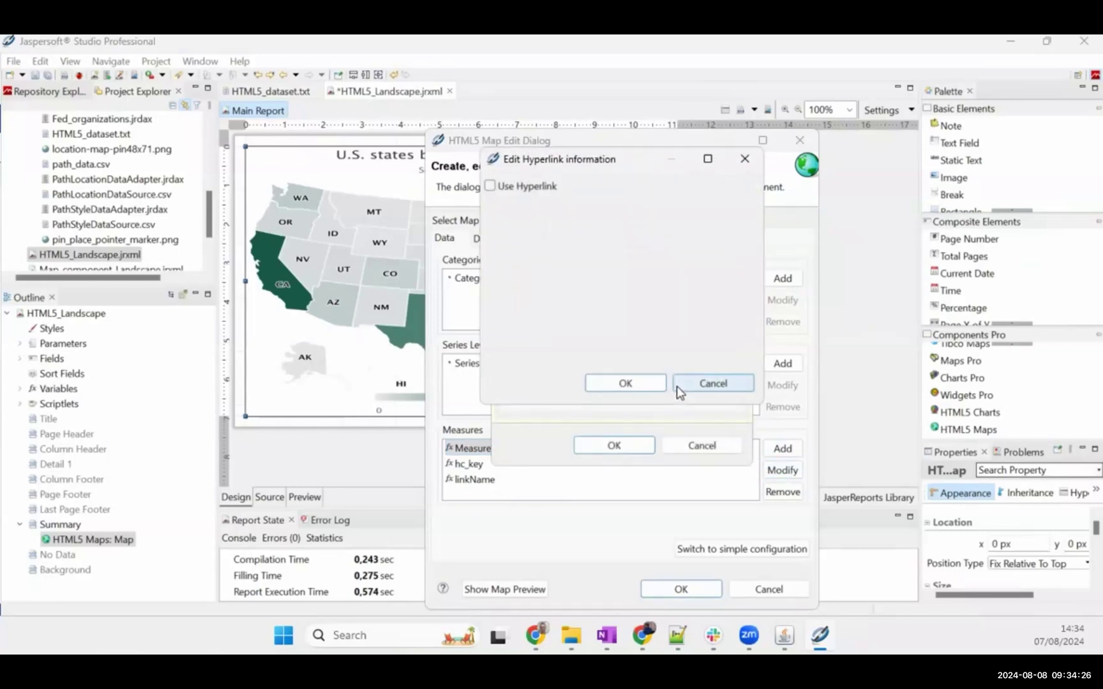
pyautogui.click(530, 186)
pyautogui.click(683, 236)
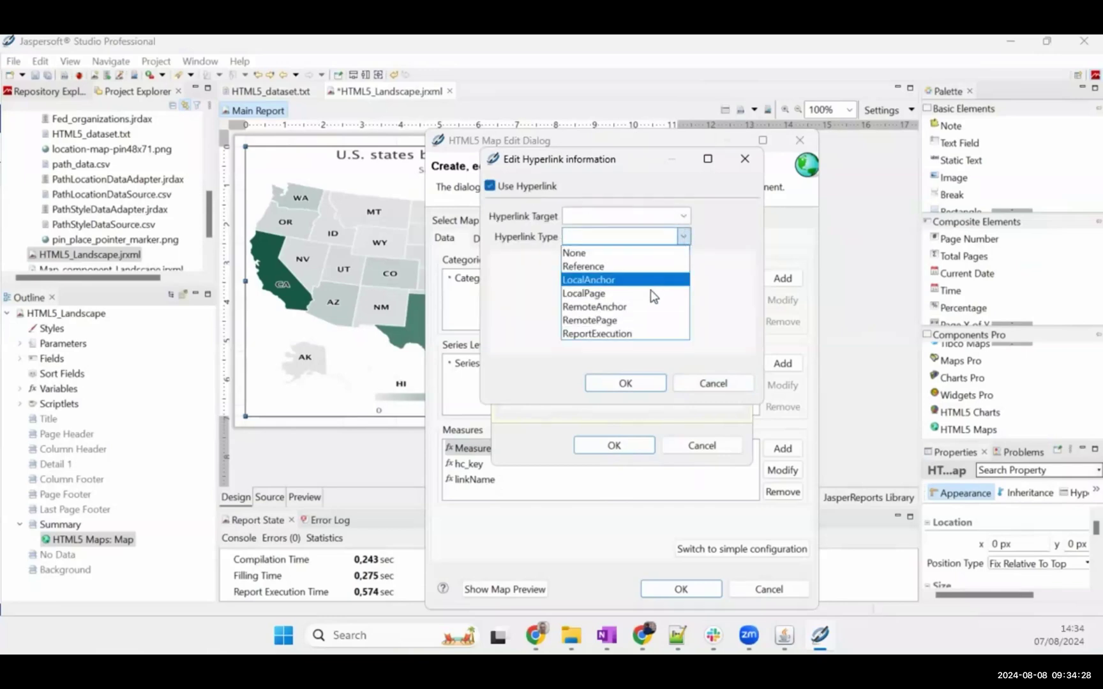
pyautogui.click(616, 329)
# - Set the hyperlink's _report parameter to the constant /Dr_Jaspersoft/fed_organizations, copying the path from the Notepad++ notes
pyautogui.click(576, 282)
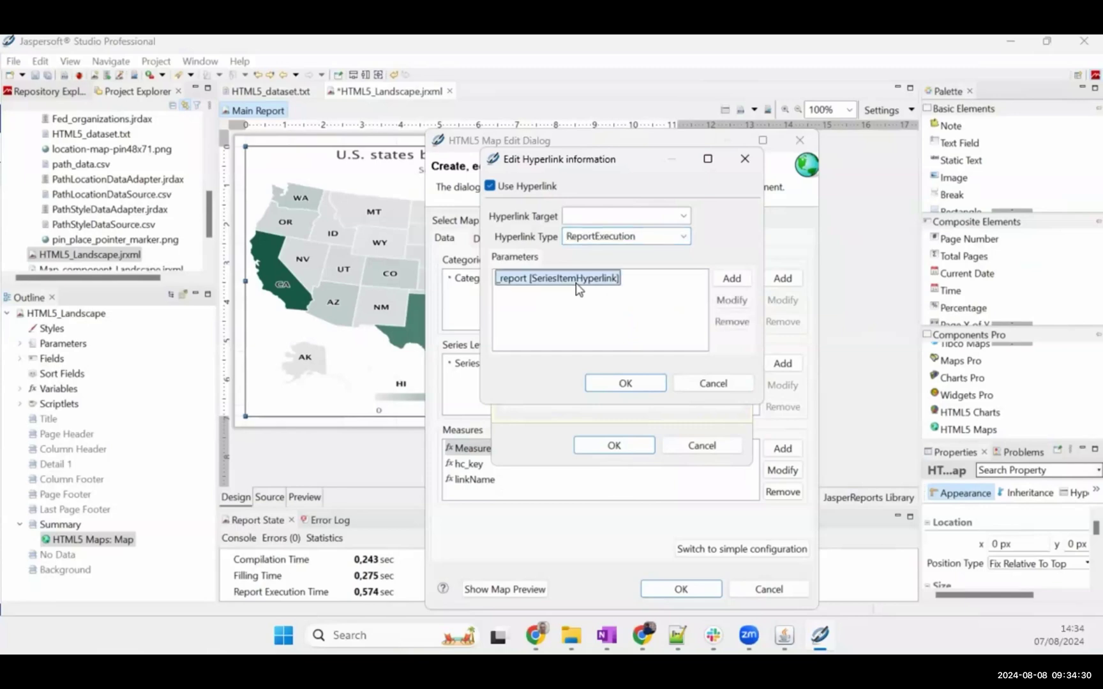
pyautogui.click(729, 300)
pyautogui.moveTo(693, 173); pyautogui.dragTo(530, 173)
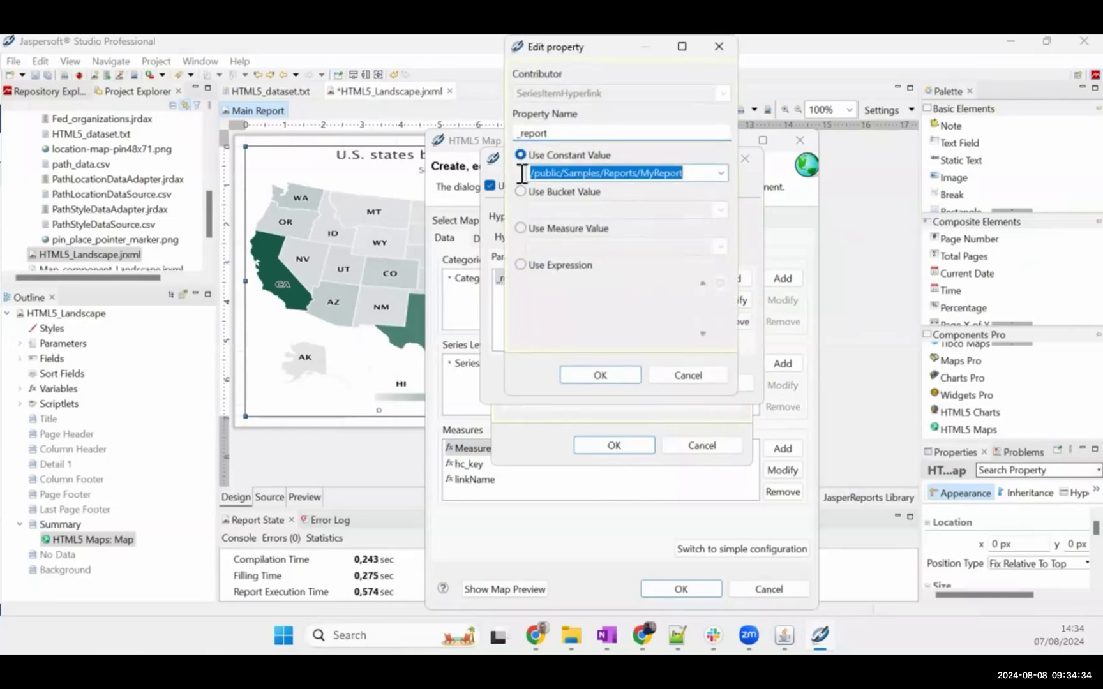
pyautogui.press('BackSpace')
pyautogui.click(673, 639)
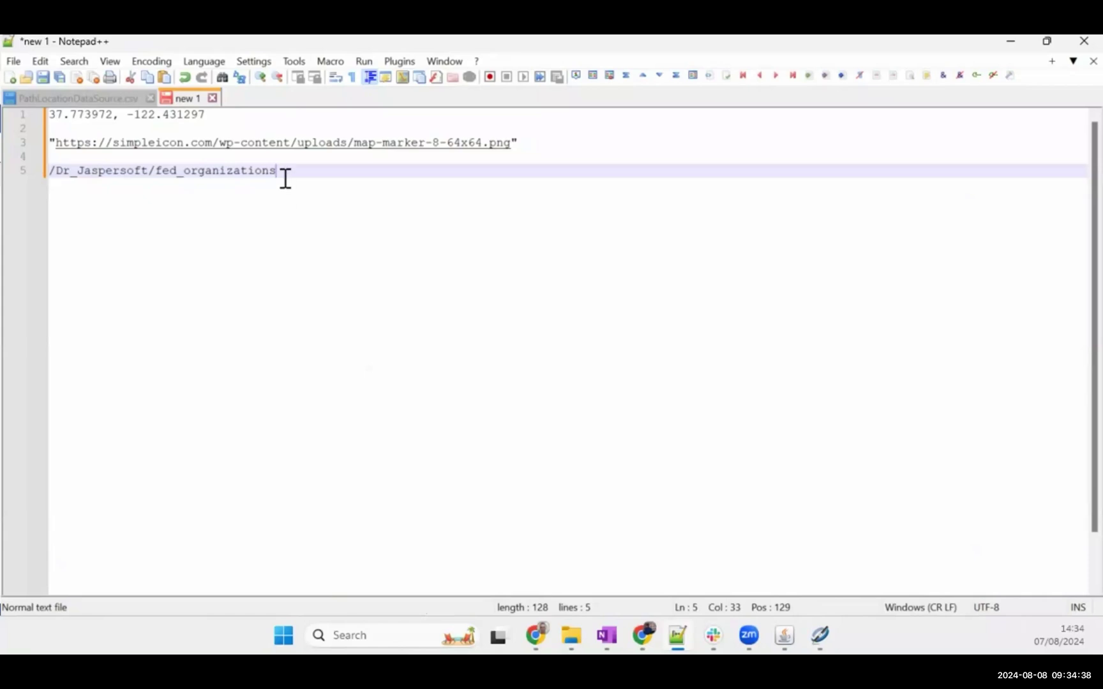
pyautogui.moveTo(286, 170); pyautogui.dragTo(79, 295)
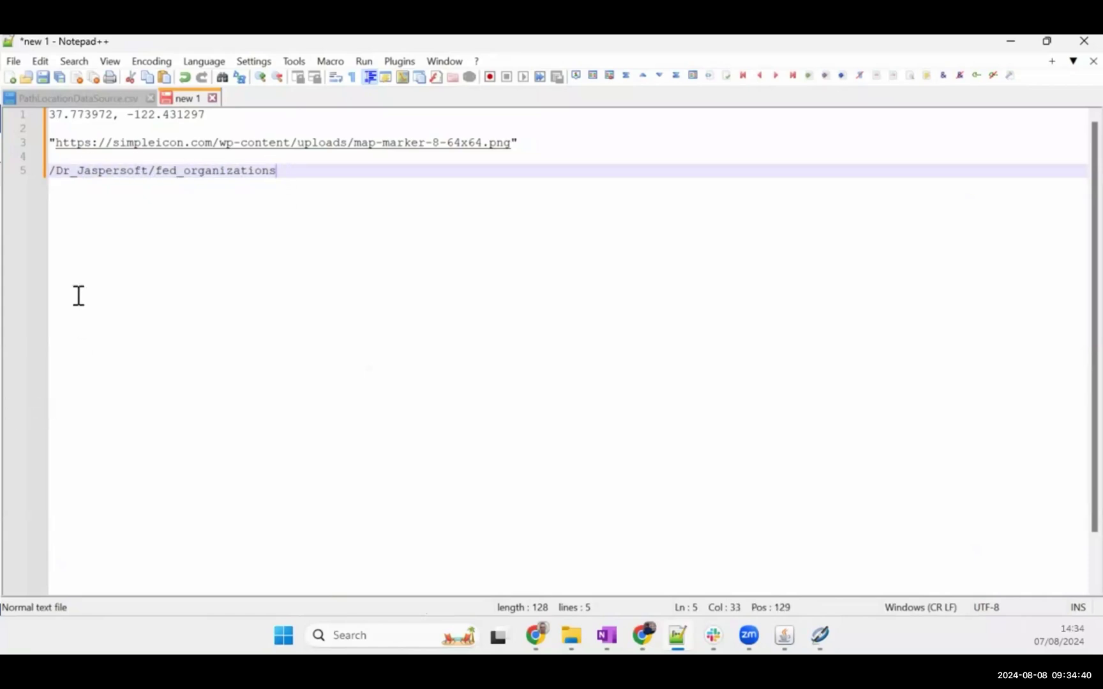
pyautogui.keyDown('shift'); pyautogui.click(42, 173); pyautogui.keyUp('shift')
pyautogui.hotkey('ctrl', 'c')
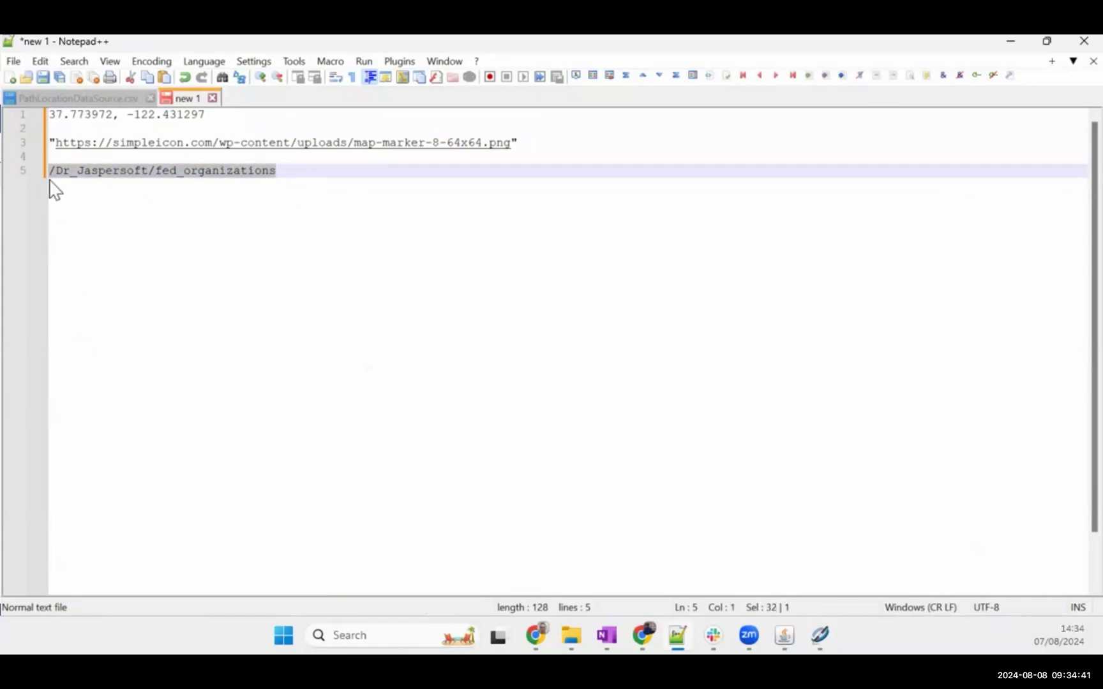
pyautogui.click(1012, 41)
pyautogui.hotkey('ctrl', 'v')
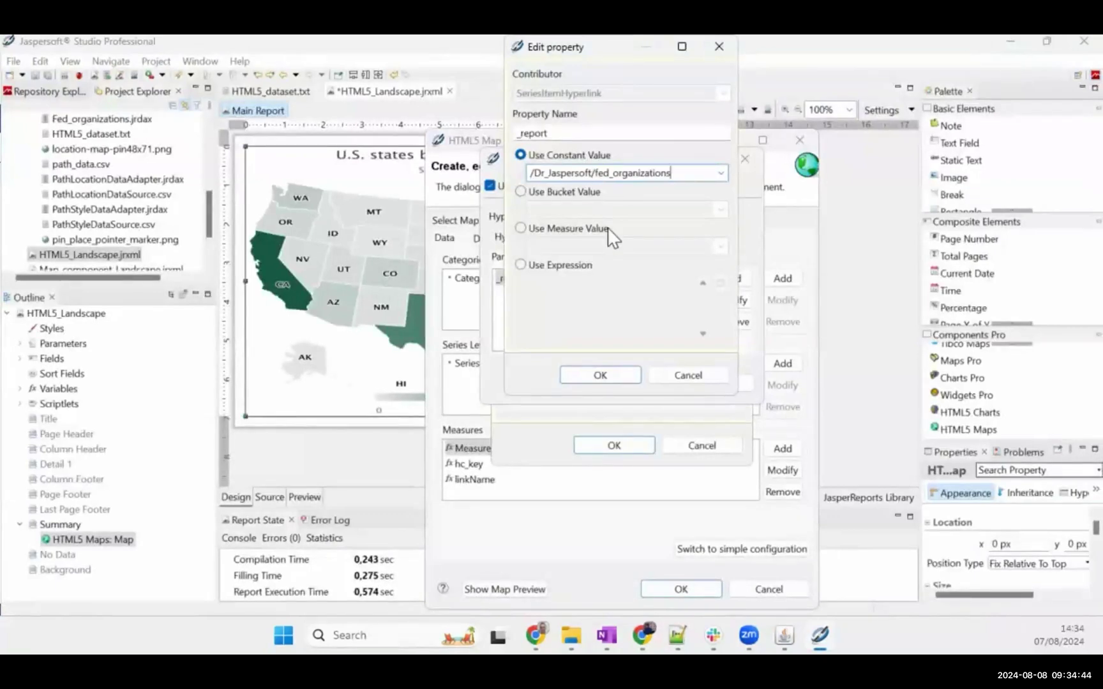
pyautogui.click(610, 374)
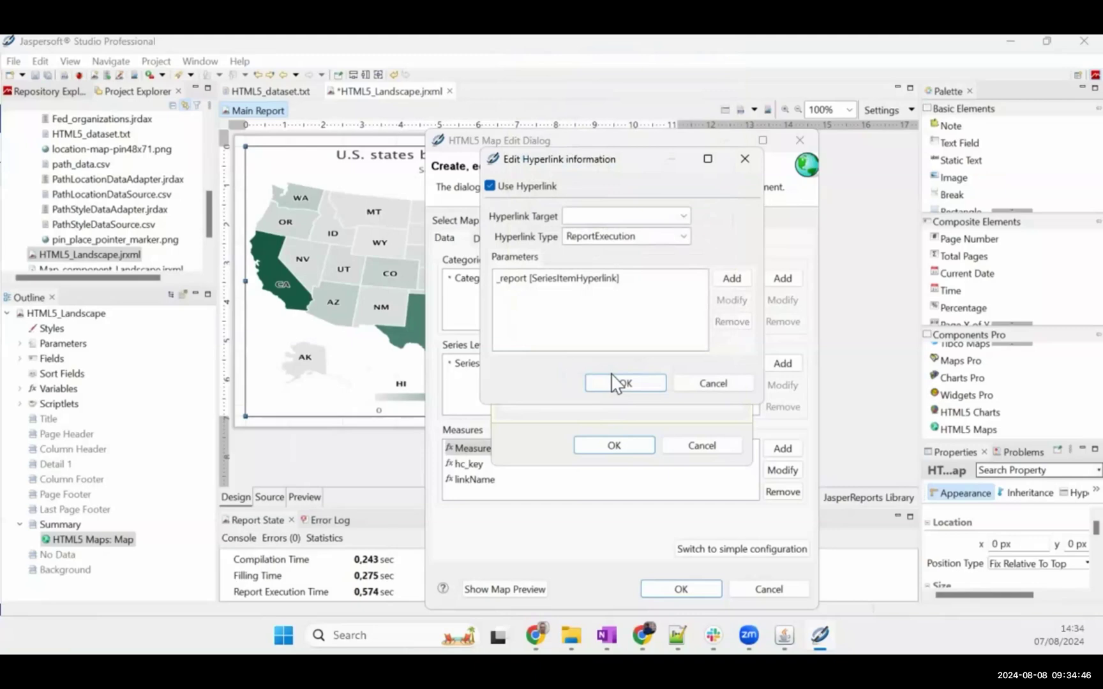
# - Add a stateP hyperlink parameter that takes the linkName measure value, and accept the hyperlink and Measure1 settings
pyautogui.click(593, 295)
pyautogui.click(731, 281)
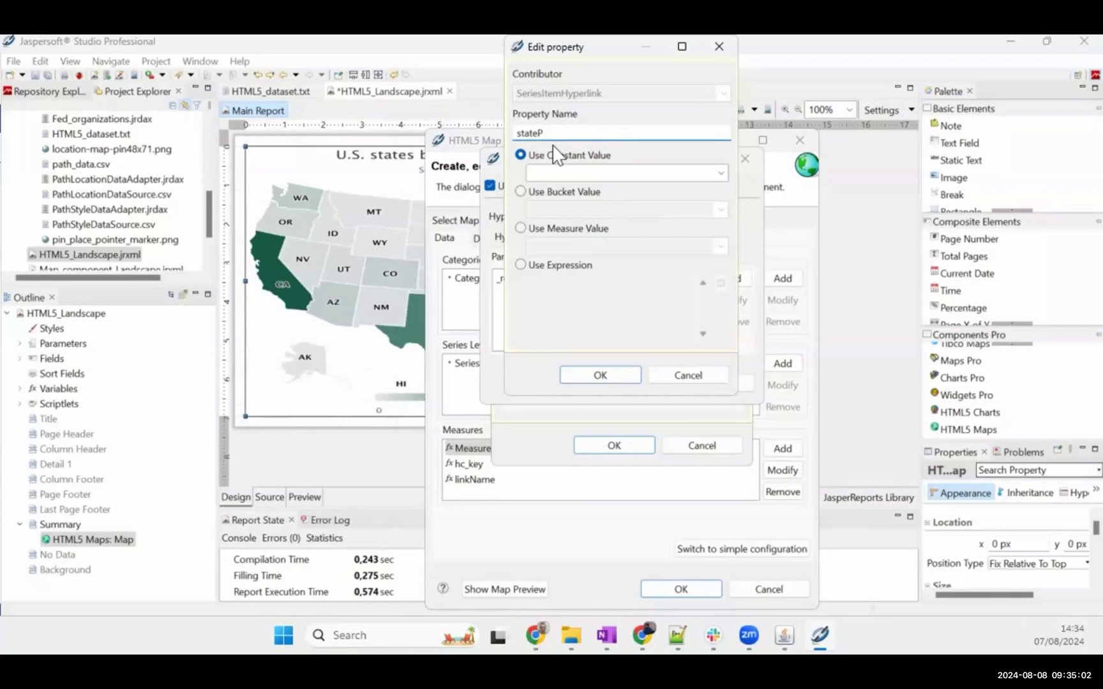
pyautogui.click(586, 234)
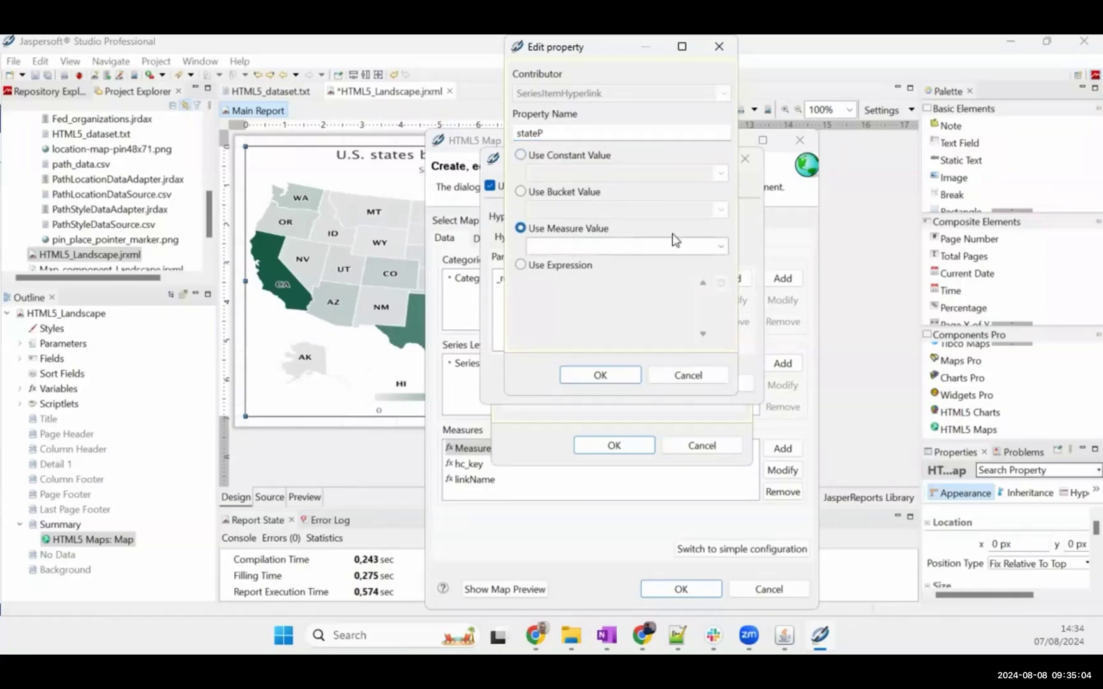
pyautogui.click(720, 245)
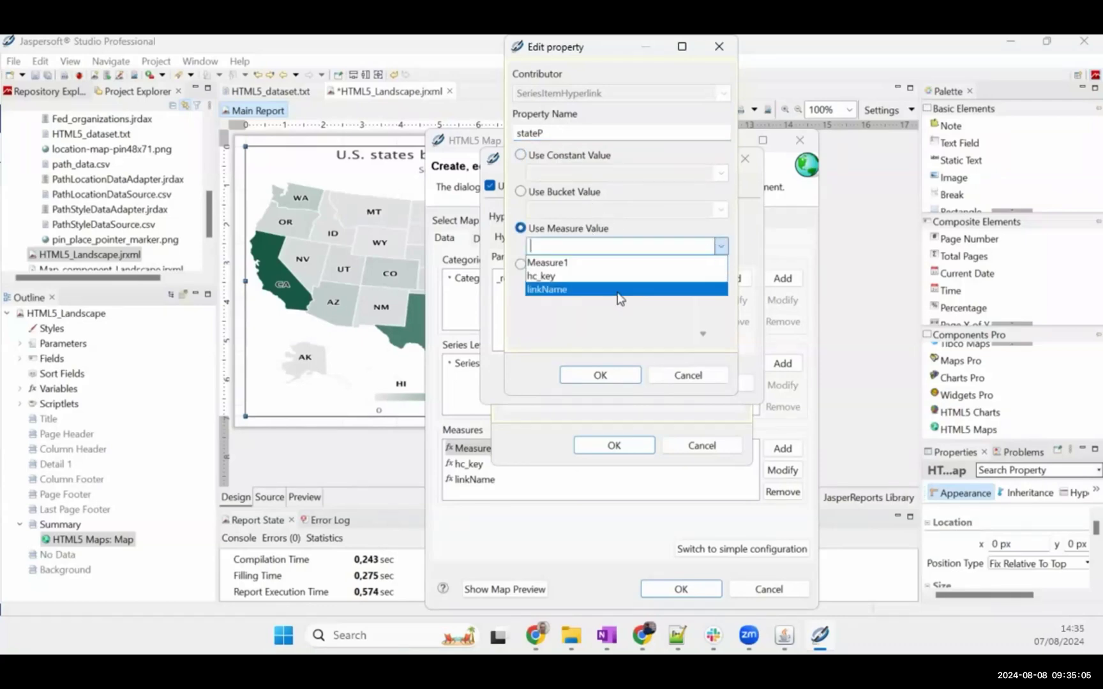
pyautogui.click(576, 289)
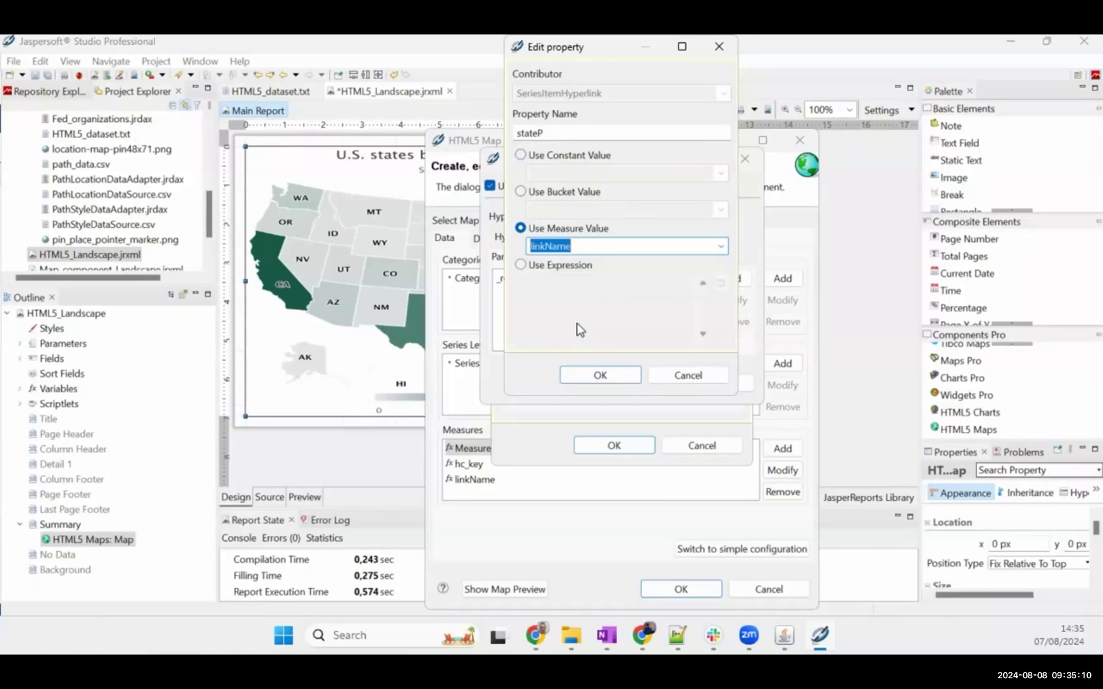
pyautogui.click(612, 373)
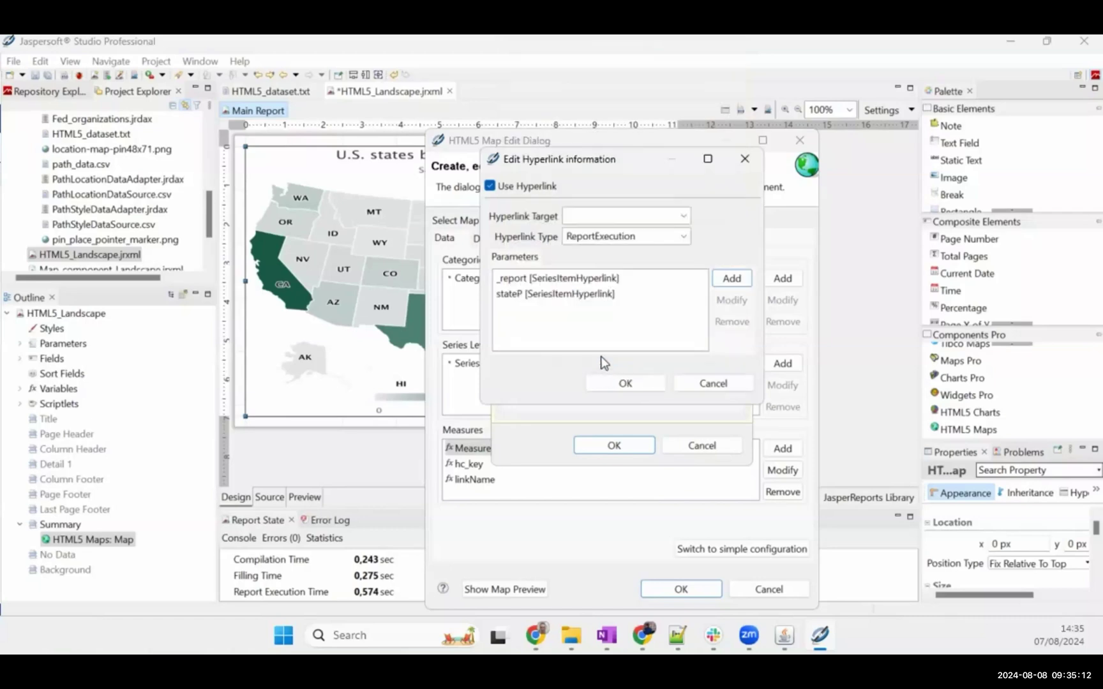
pyautogui.click(624, 384)
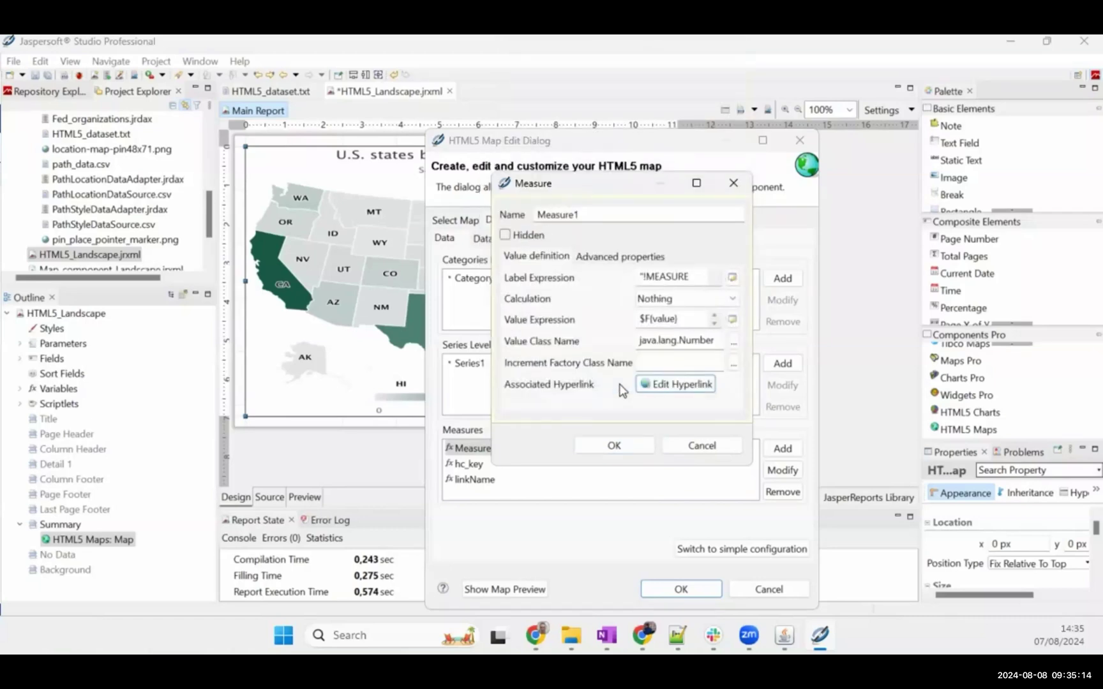
pyautogui.click(613, 447)
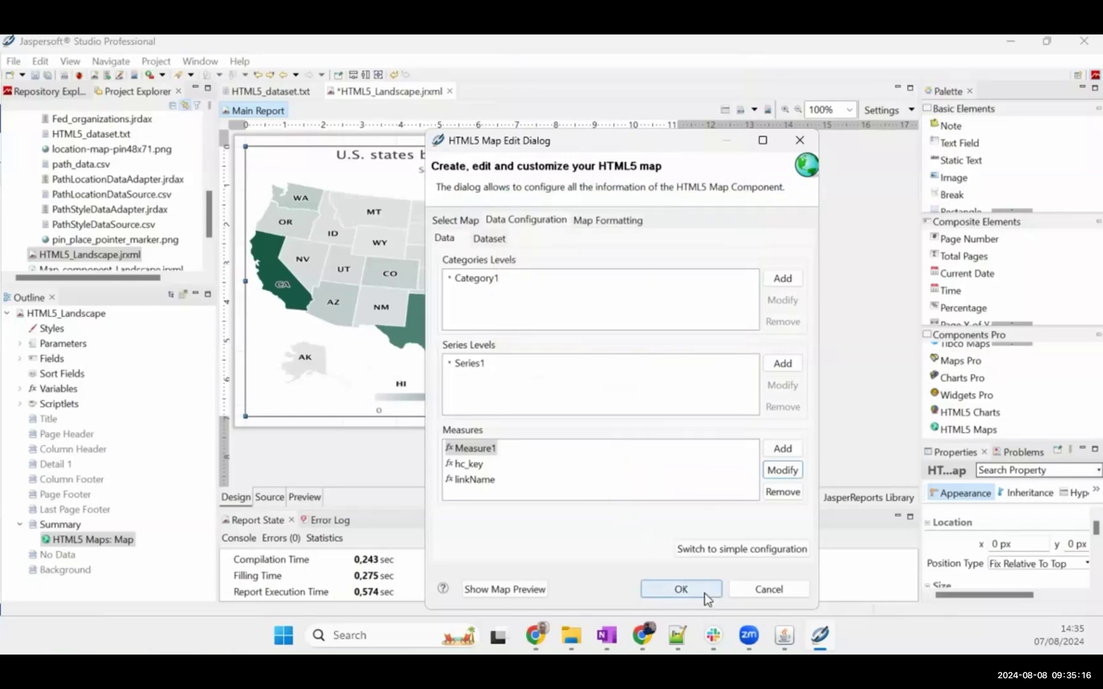
# - Accept the map configuration, save the report, and set it to publish as report unit HTML5_Landscape in the server's Dr Jaspersoft 2024 folder
pyautogui.click(688, 584)
pyautogui.click(35, 75)
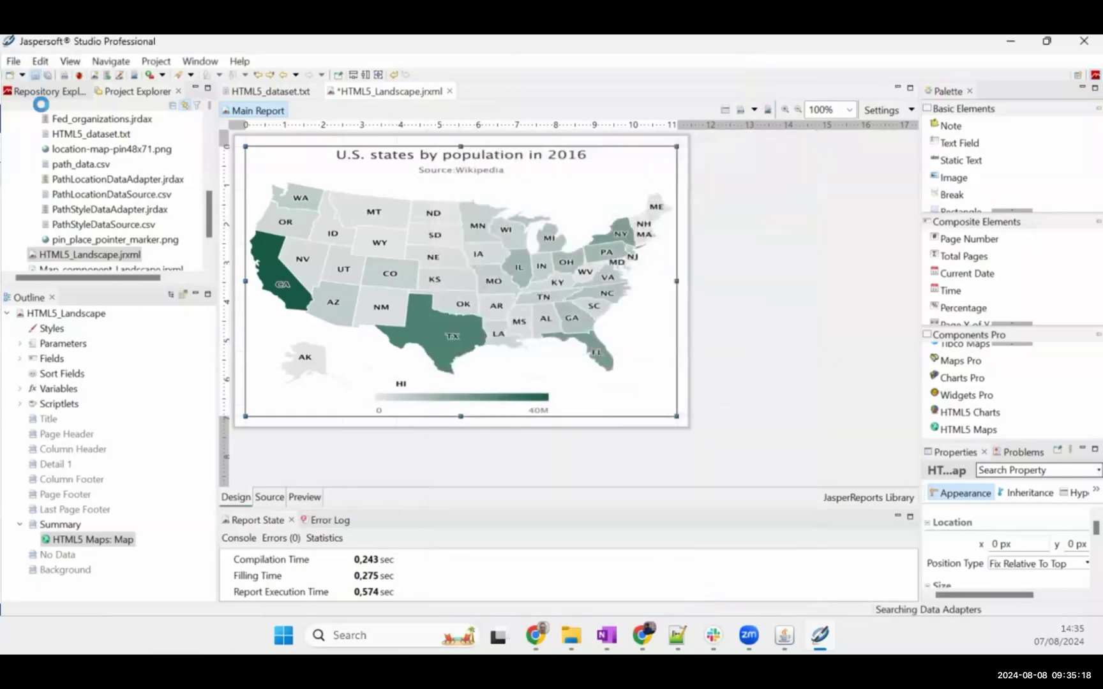
pyautogui.click(767, 108)
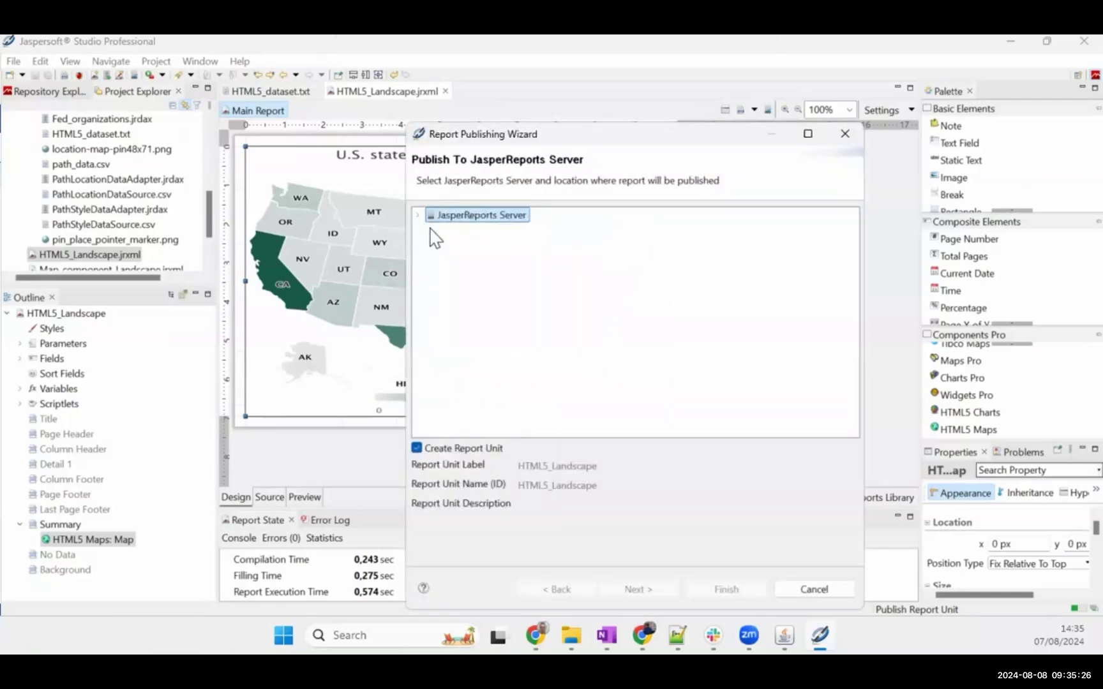
pyautogui.click(418, 216)
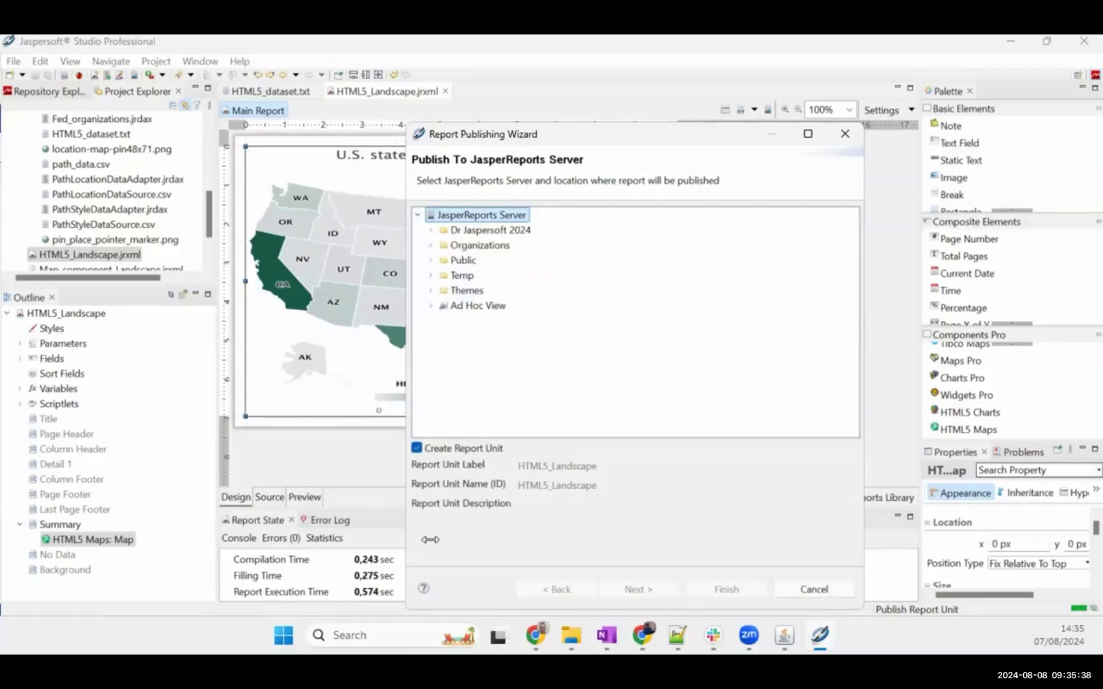
pyautogui.click(488, 230)
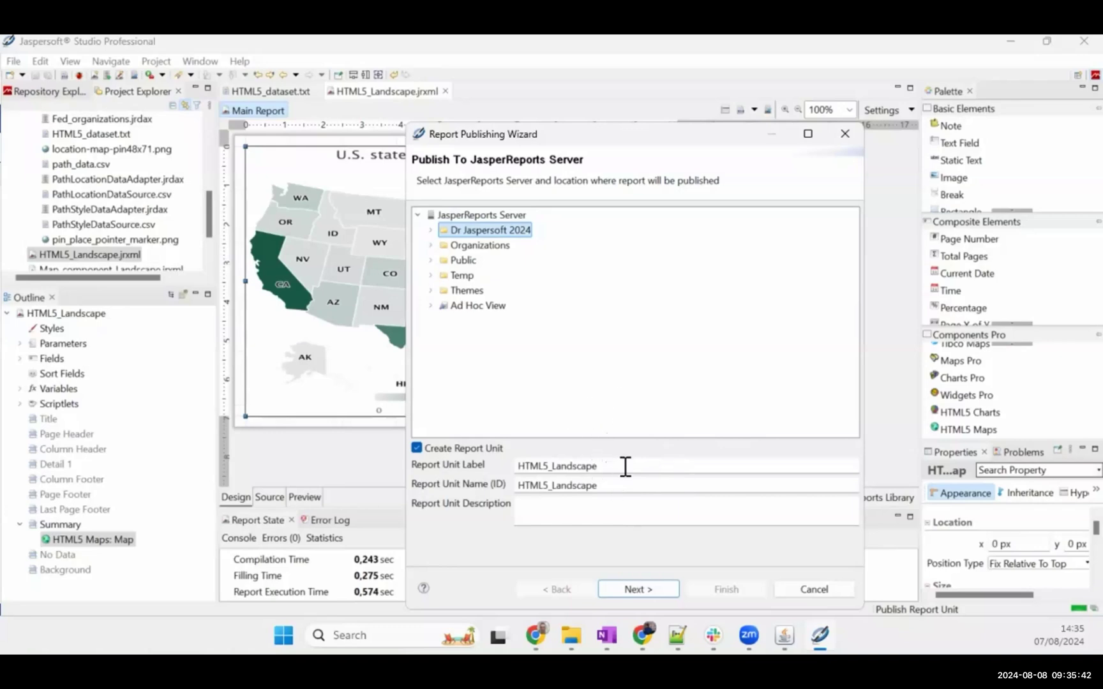
pyautogui.click(653, 595)
pyautogui.click(657, 592)
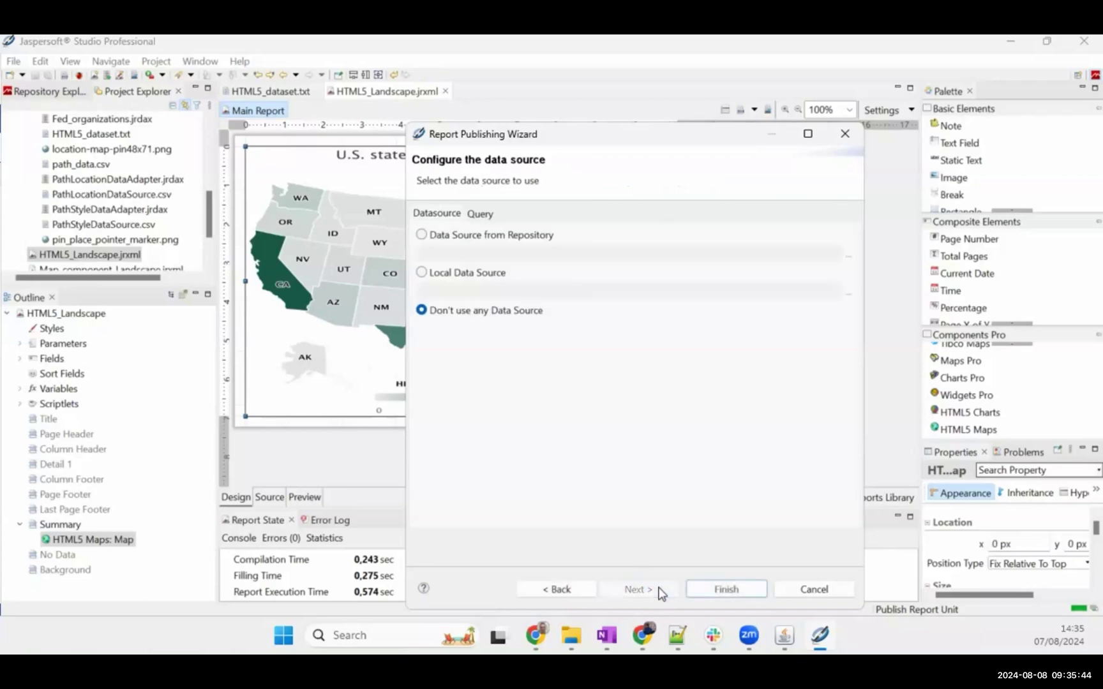
# - Publish the report with the repository data source Foodmart Data Source from Public/Samples/Data Sources
pyautogui.click(533, 236)
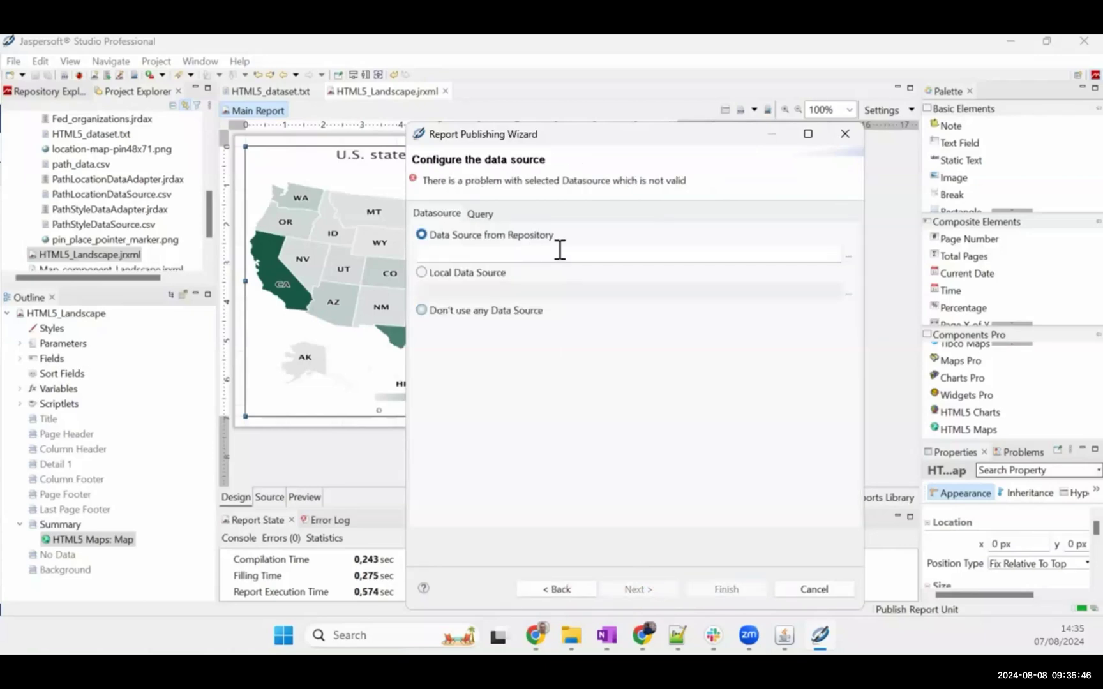
pyautogui.click(849, 253)
pyautogui.click(418, 279)
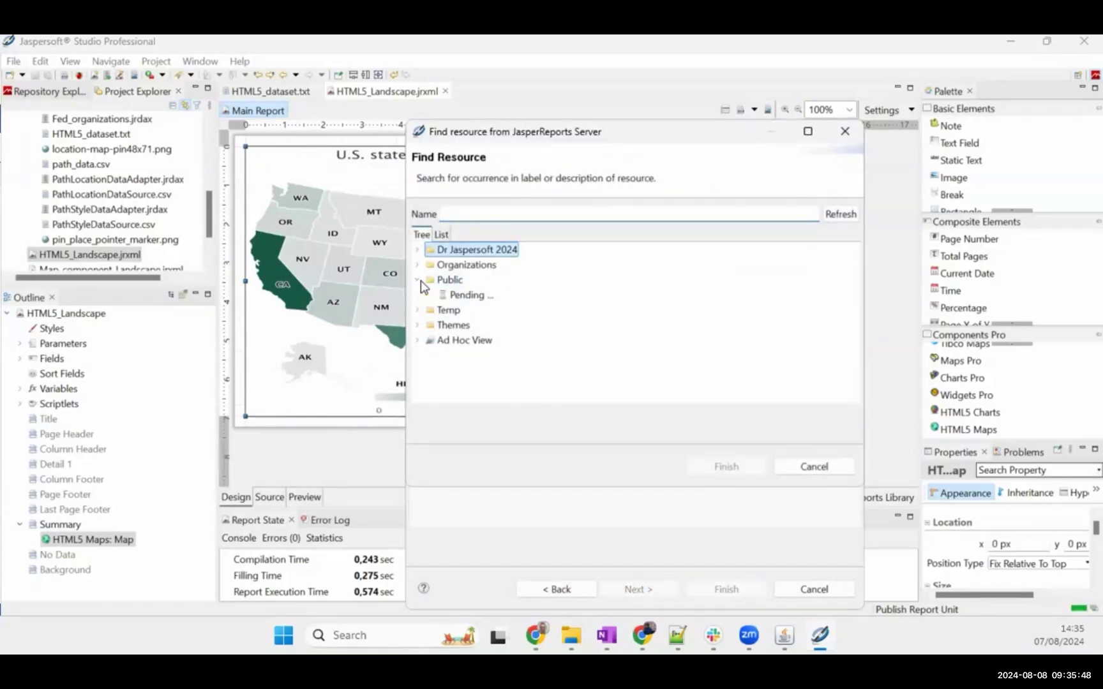
pyautogui.scroll(-1, 454, 333)
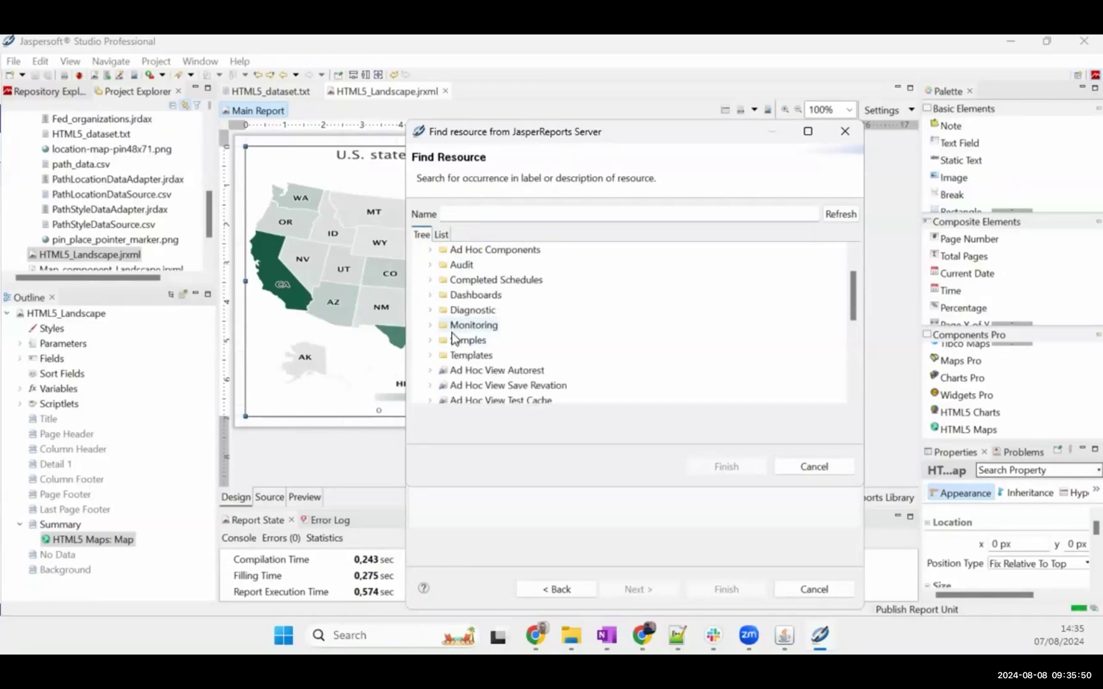
pyautogui.click(445, 342)
pyautogui.click(432, 341)
pyautogui.scroll(-4, 459, 329)
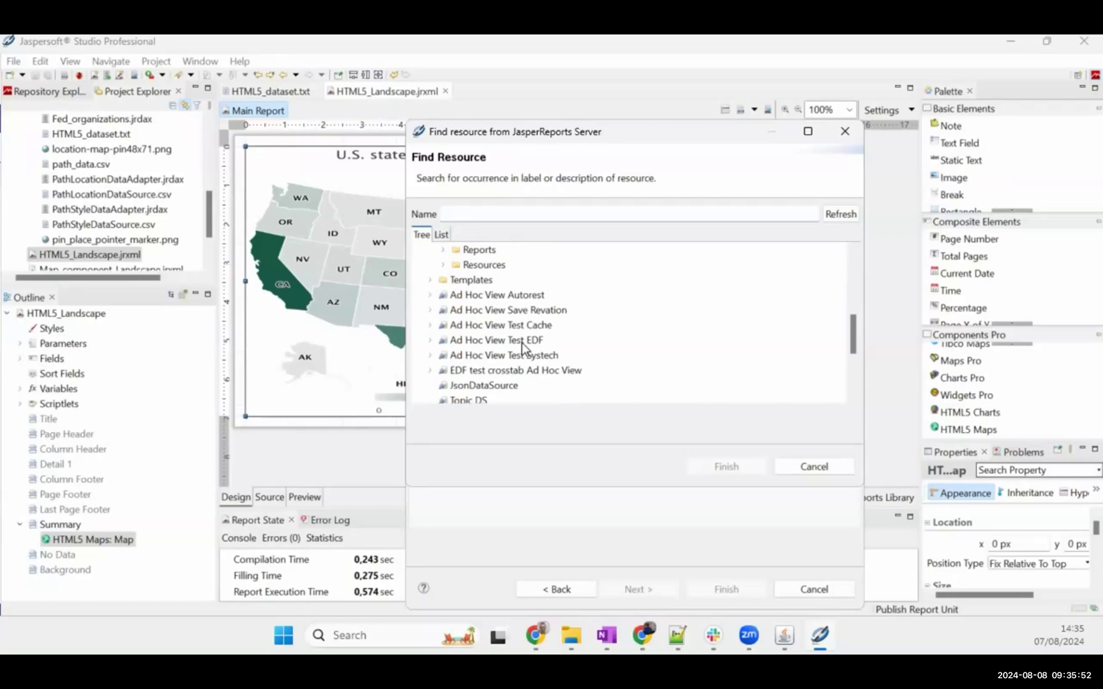
pyautogui.scroll(2, 578, 334)
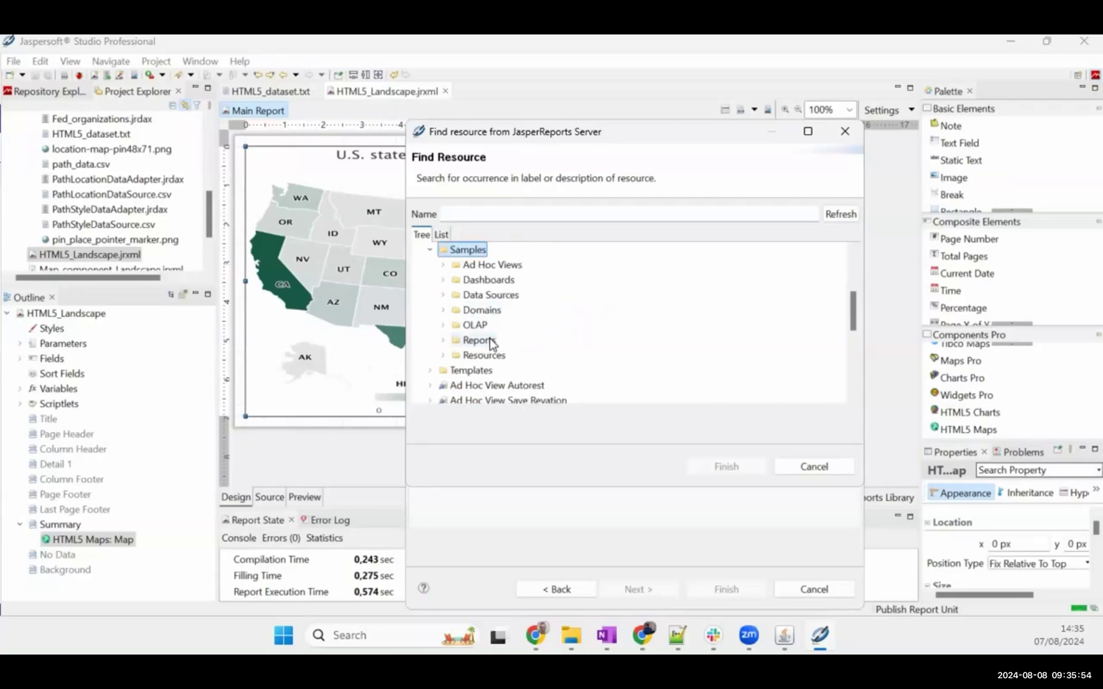
pyautogui.click(443, 295)
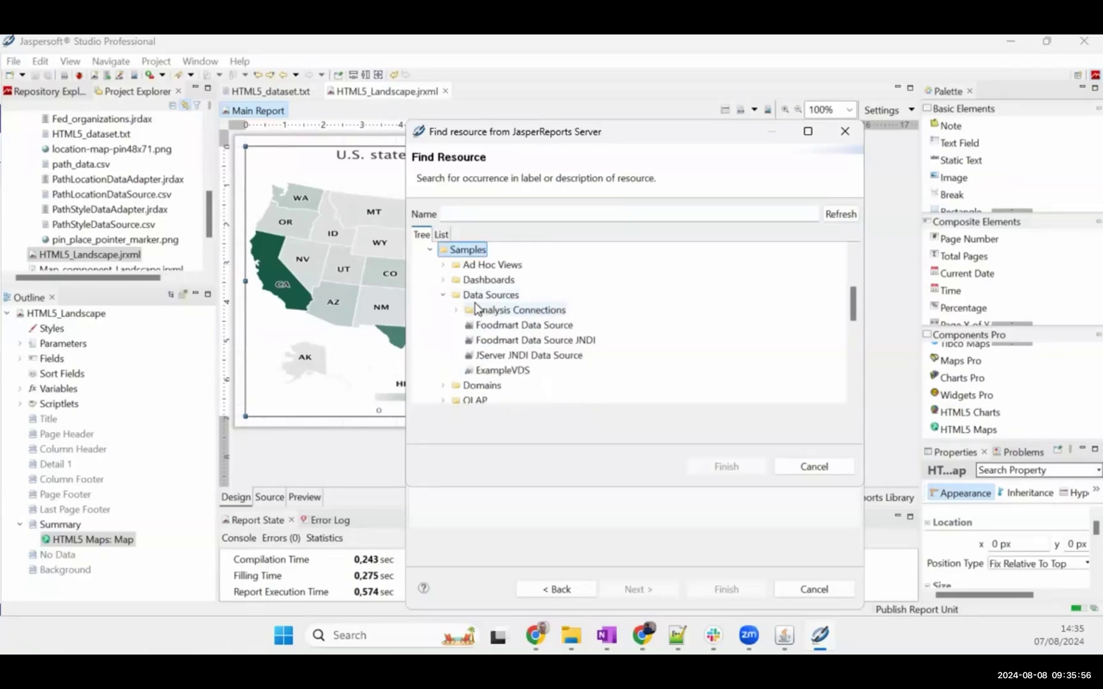
pyautogui.click(544, 325)
pyautogui.click(735, 467)
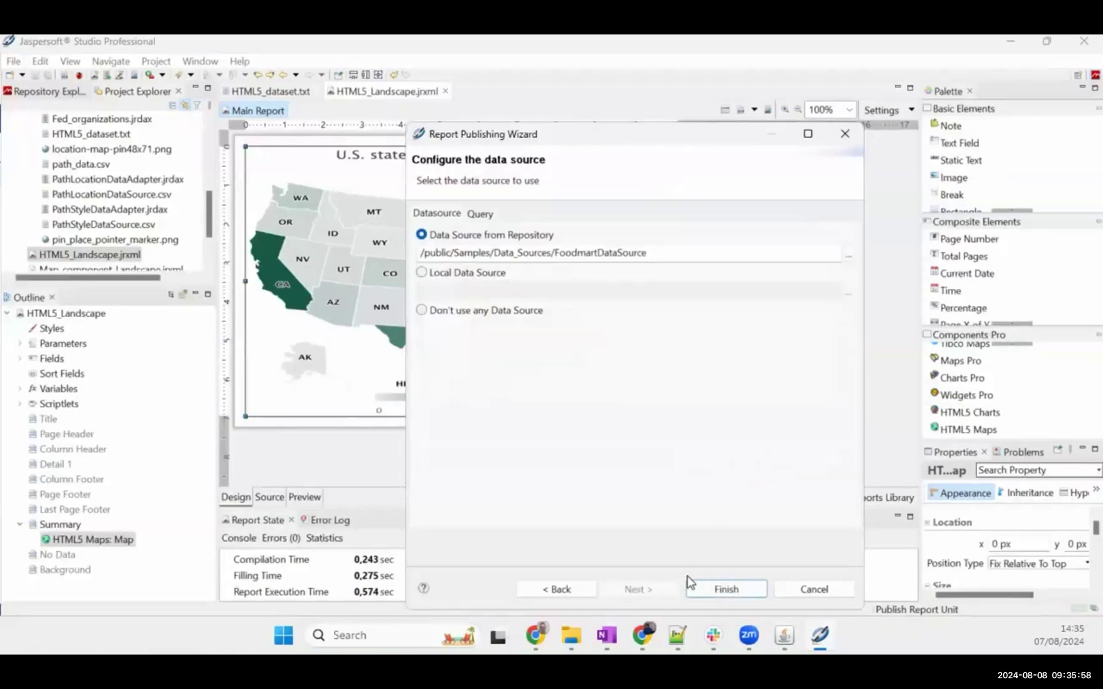
pyautogui.click(726, 588)
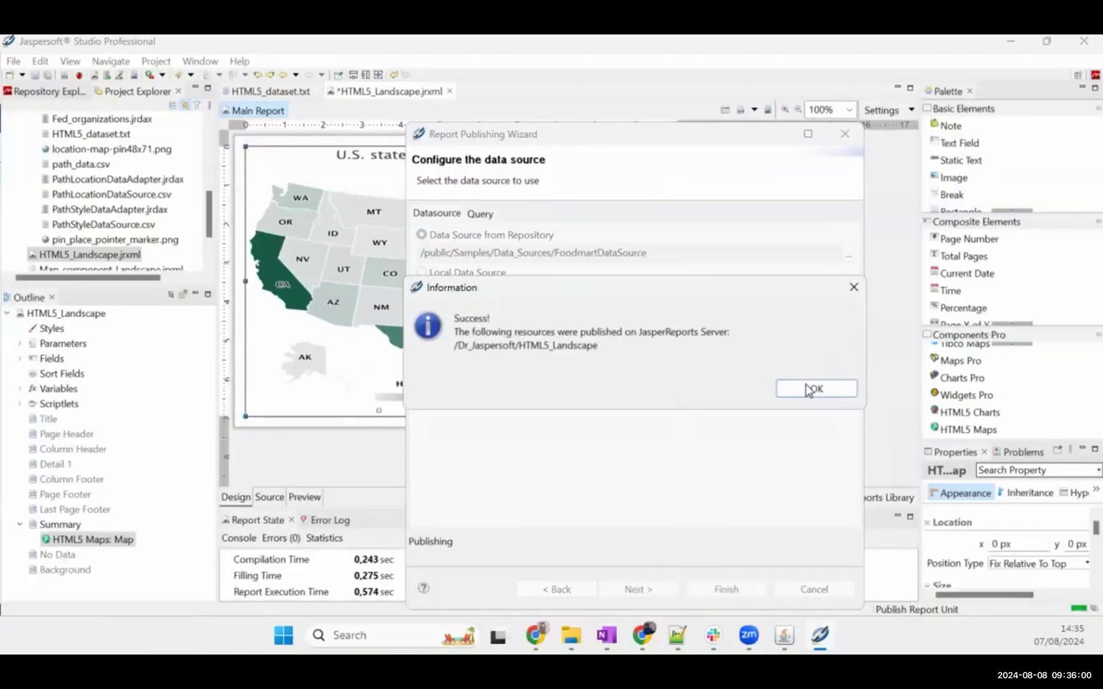
pyautogui.click(808, 386)
# - Switch to JasperReports Server in the browser, close the fed_organizations report and run HTML5_Landscape from the repository
pyautogui.click(651, 635)
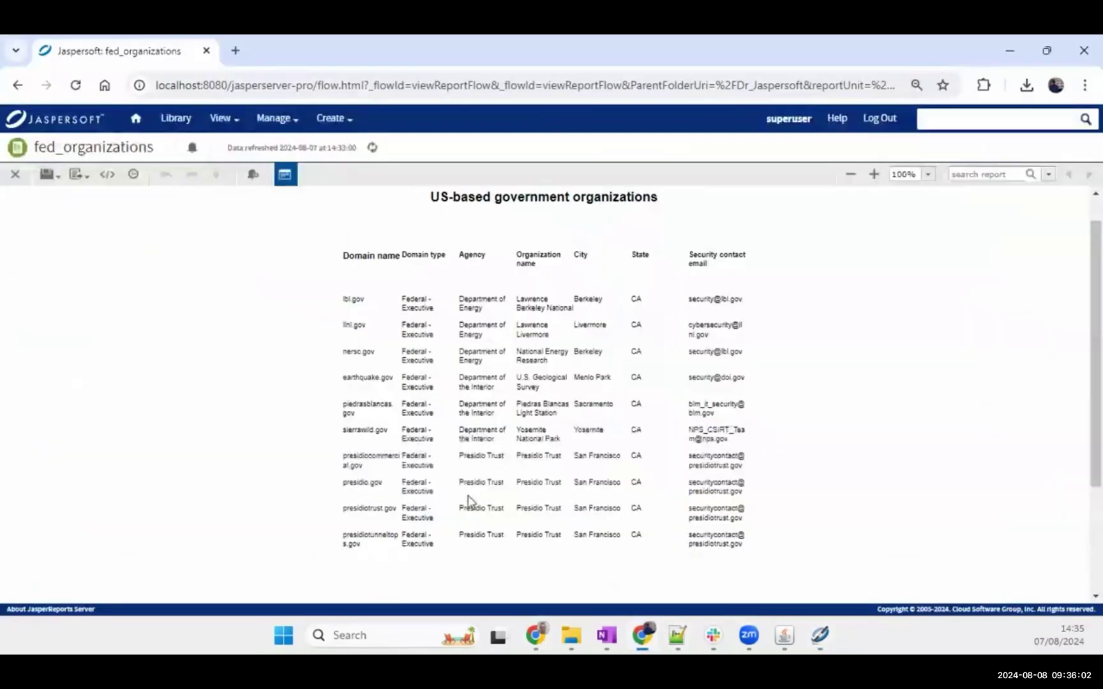
pyautogui.click(15, 175)
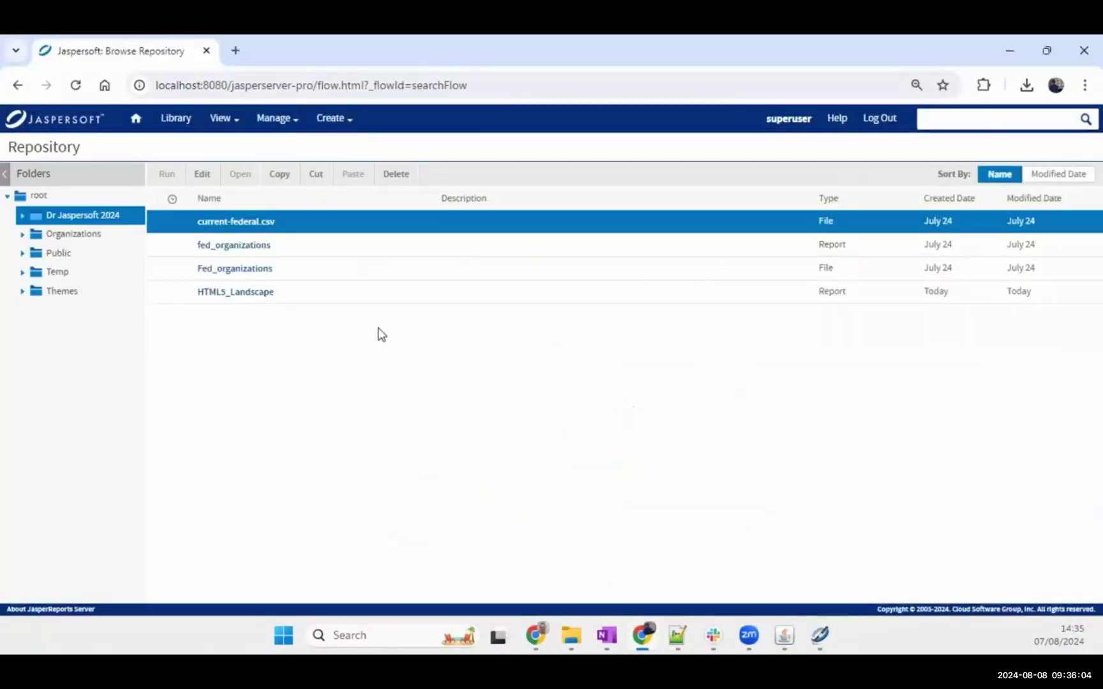
pyautogui.click(246, 298)
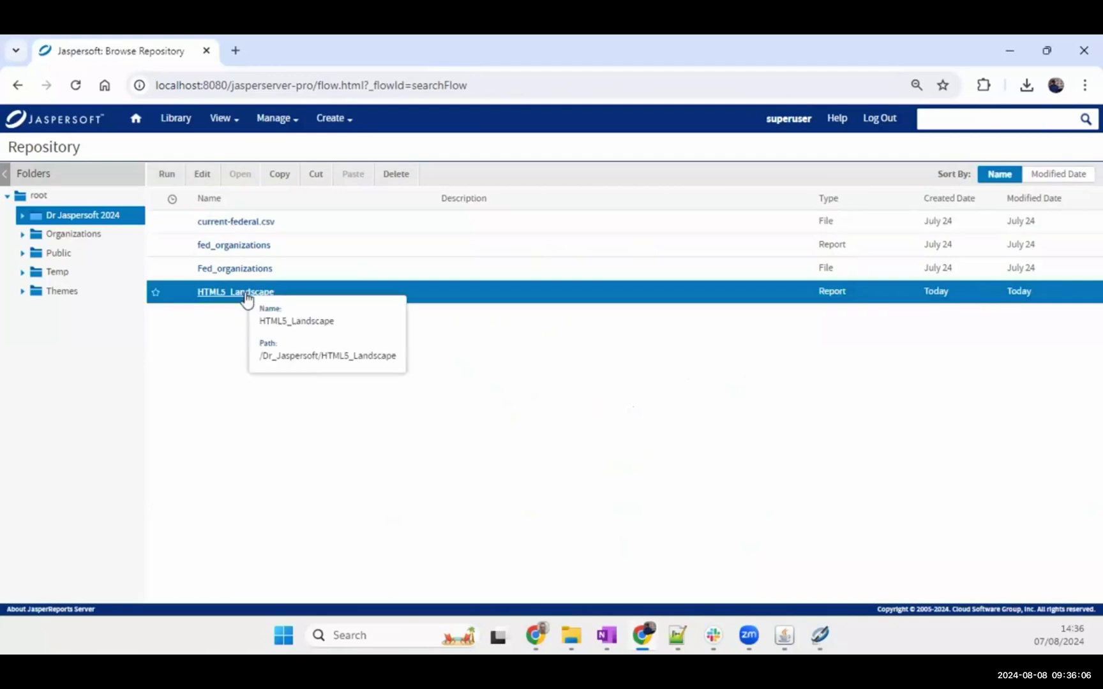
pyautogui.click(246, 295)
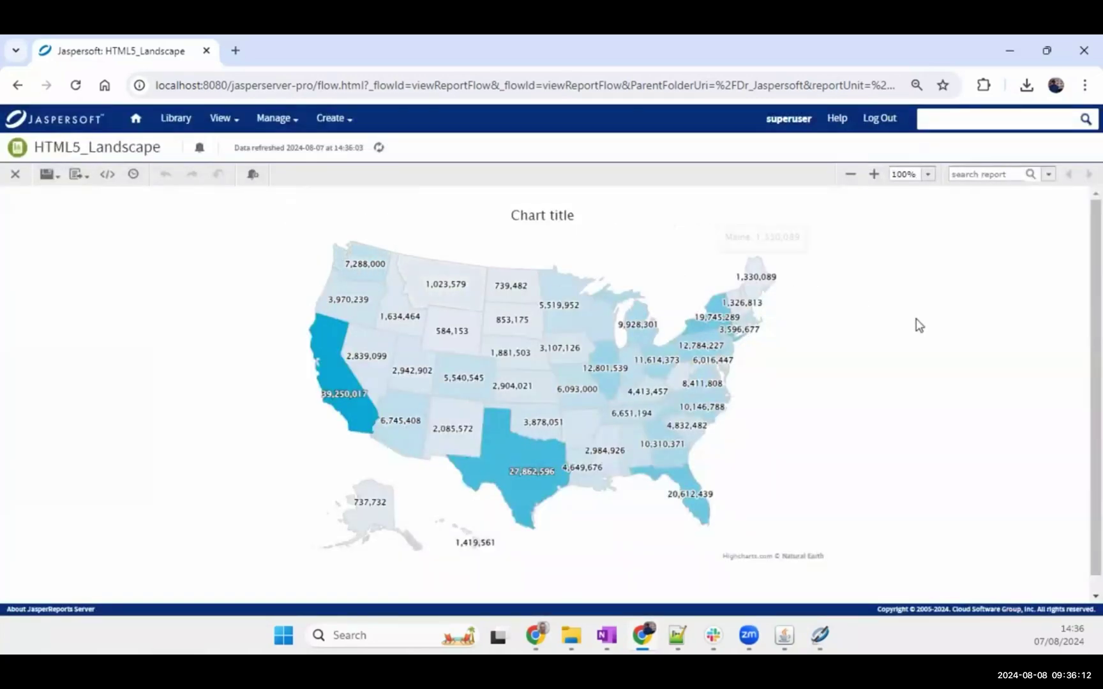
pyautogui.scroll(-1, 914, 327)
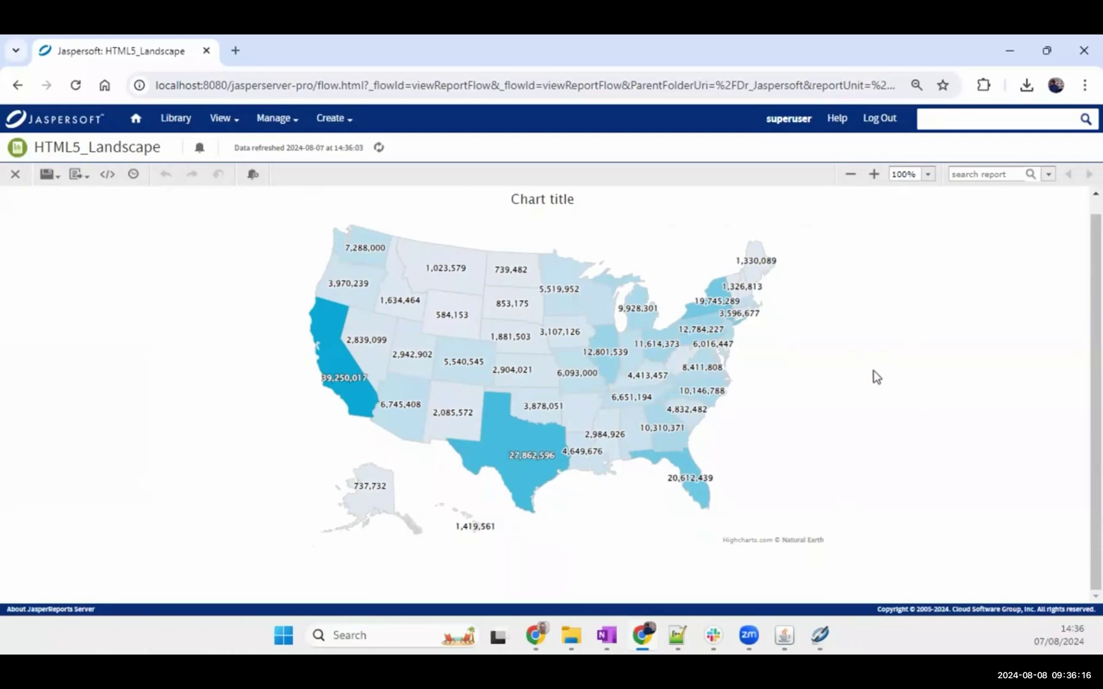
# - Test the map's hyperlinks by drilling into California and Florida, returning to the map after each fed_organizations report
pyautogui.click(335, 386)
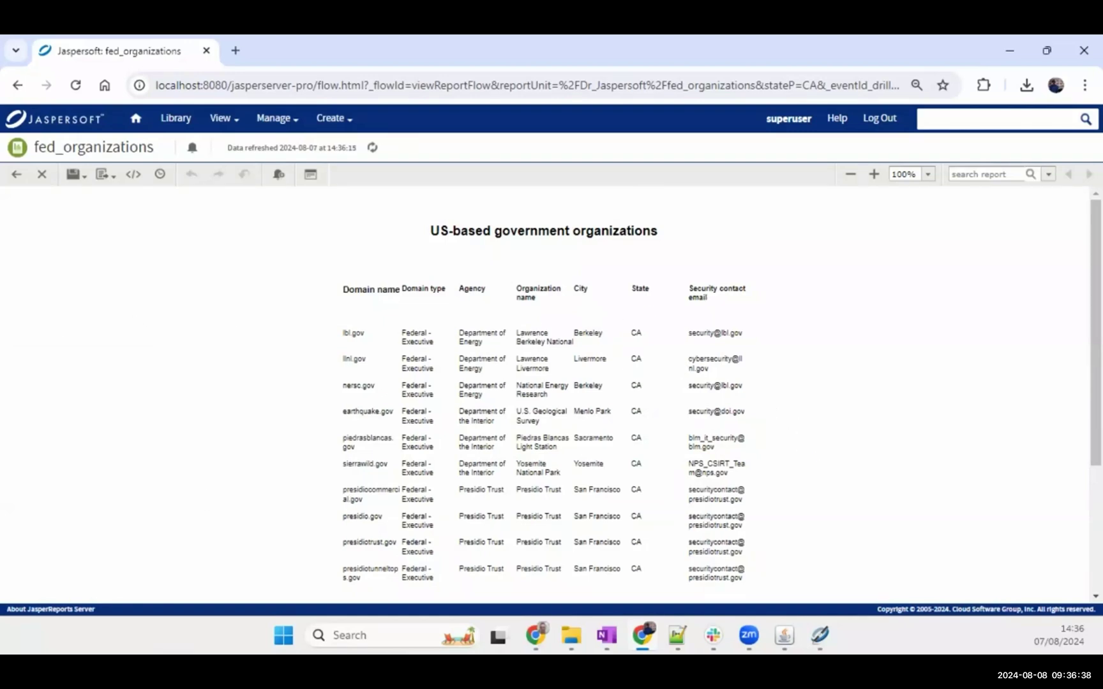
pyautogui.click(16, 174)
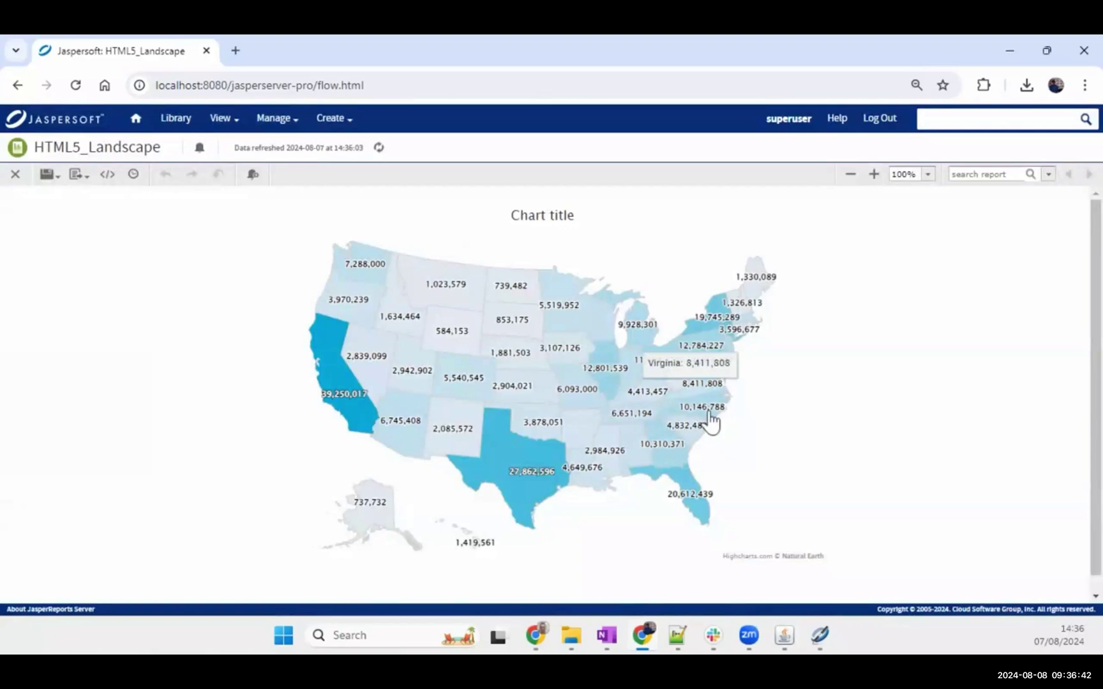
pyautogui.click(692, 507)
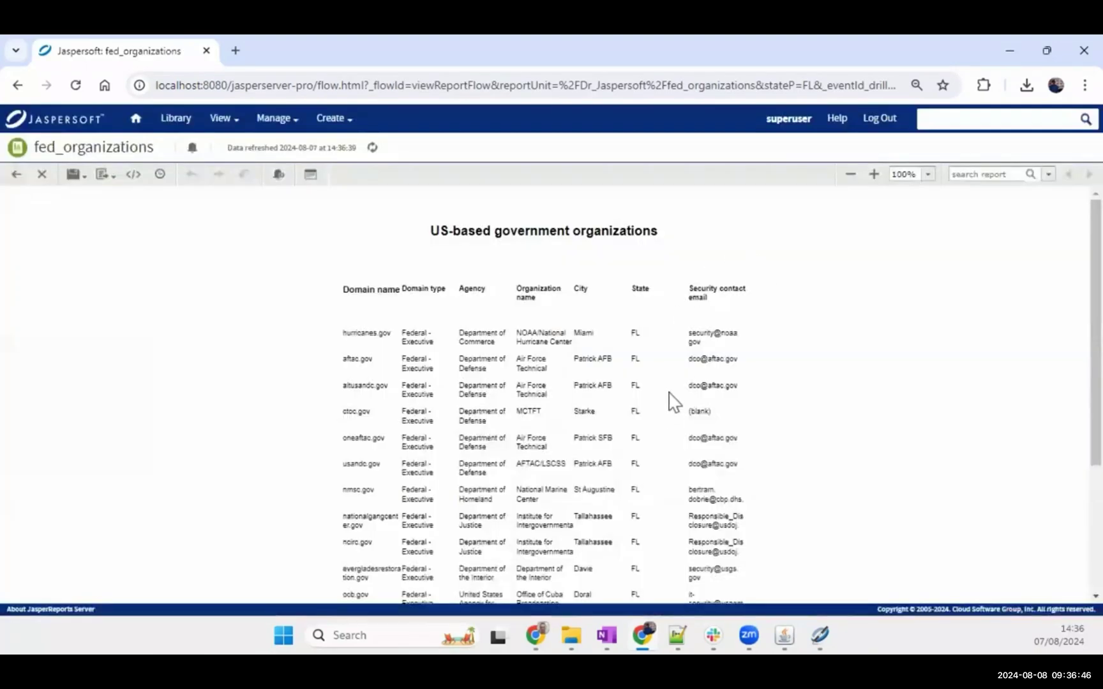
pyautogui.scroll(-3, 655, 333)
pyautogui.scroll(3, 660, 374)
pyautogui.click(16, 173)
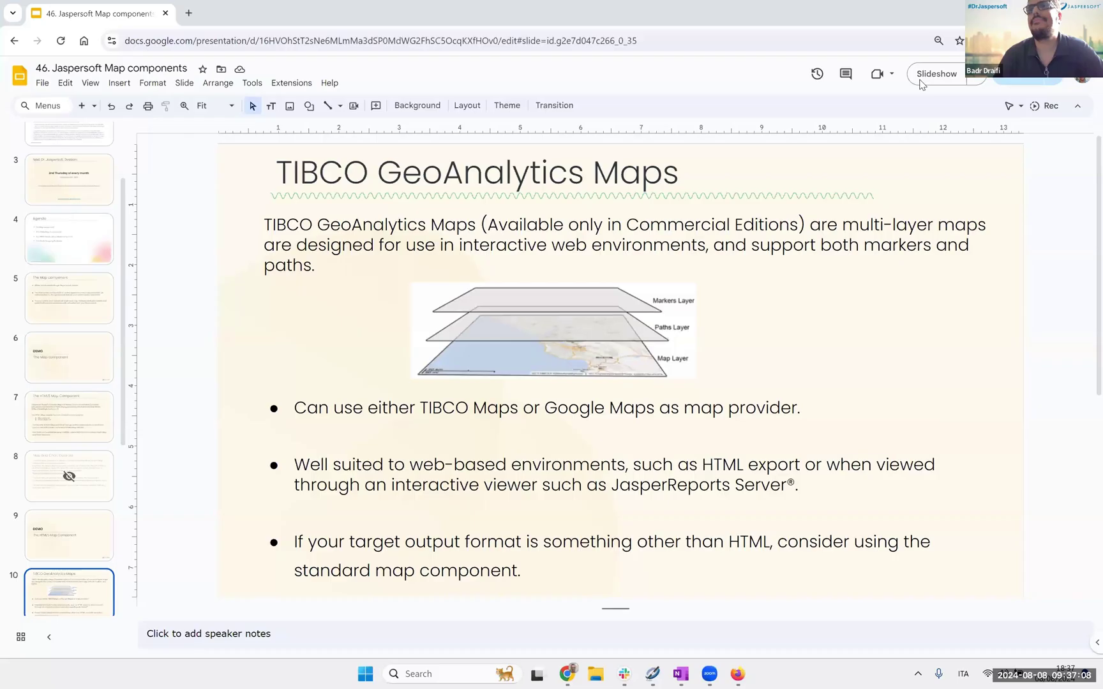
# - Present the TIBCO GeoAnalytics Maps slide in full screen, advance to its demo slide and end the slideshow
pyautogui.hotkey('ctrl', 'F5')
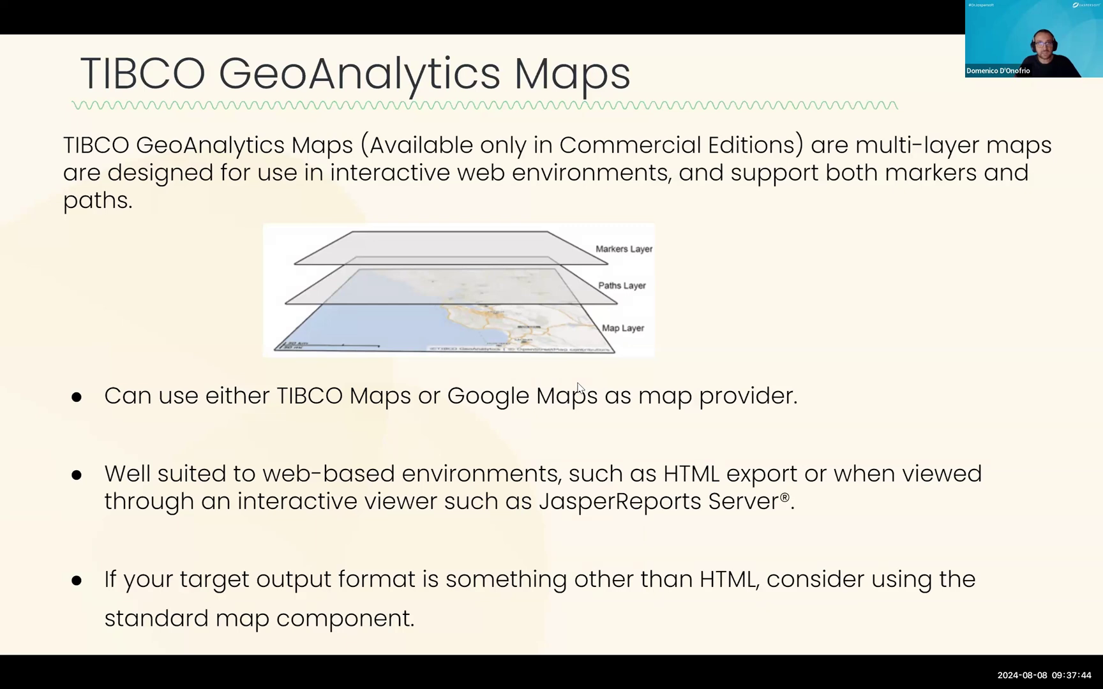
pyautogui.press('Right')
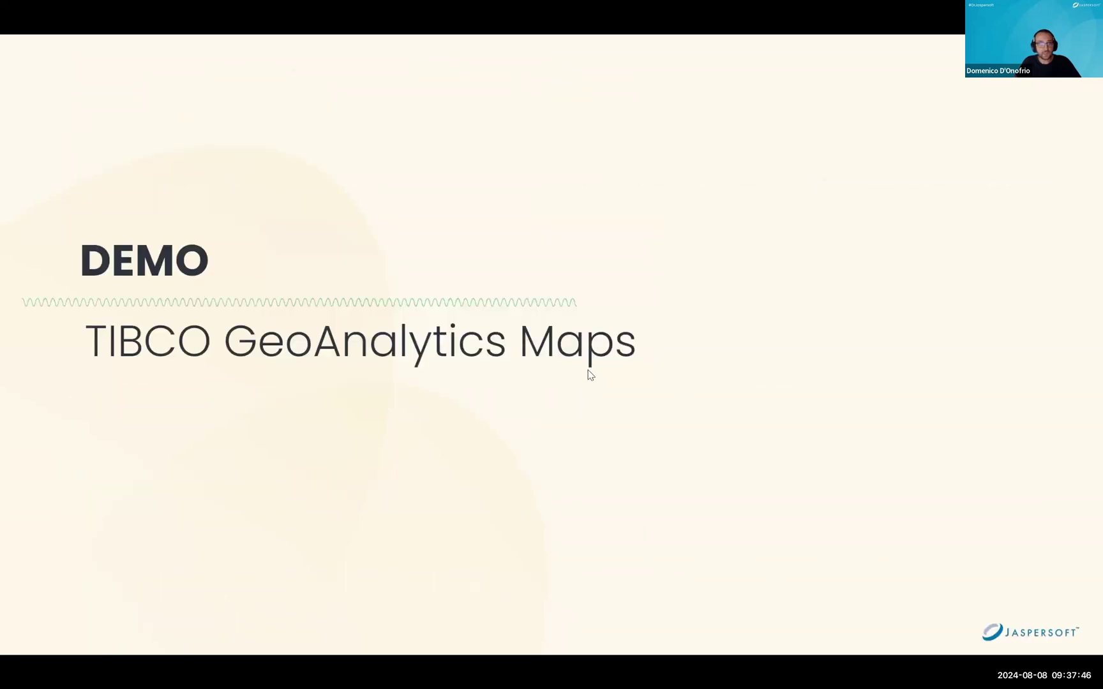
pyautogui.press('Escape')
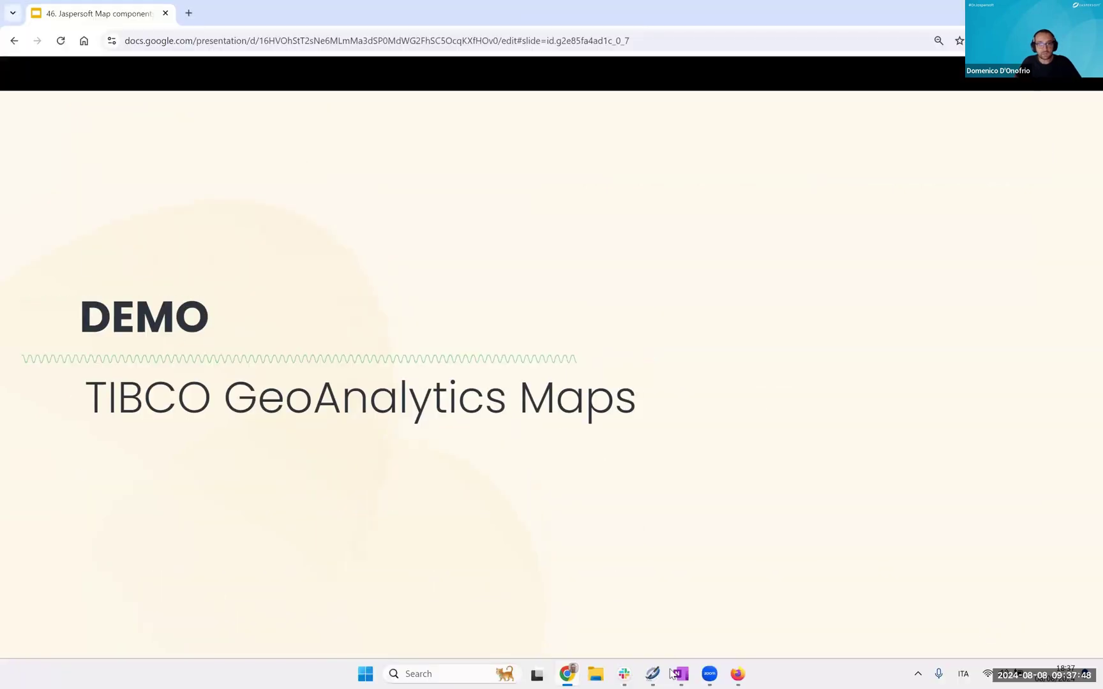
# - Switch to Jaspersoft Studio, widen the property area and show the Tibco Maps element's marker definitions
pyautogui.hotkey('alt', 'Tab')
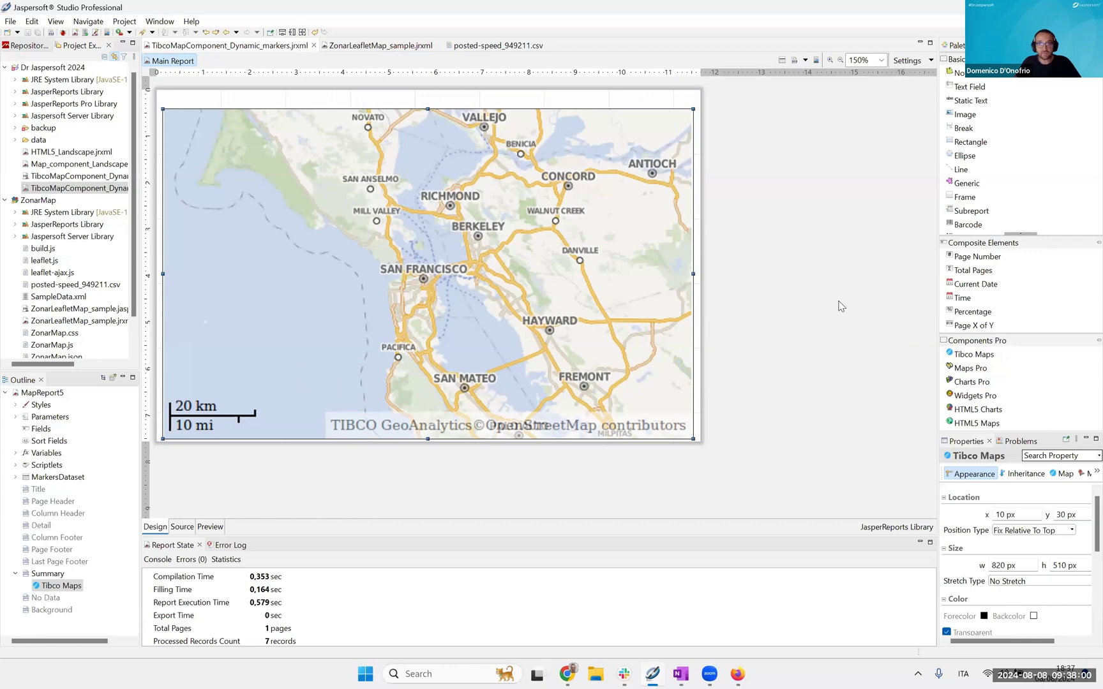
pyautogui.moveTo(938, 369); pyautogui.dragTo(834, 373)
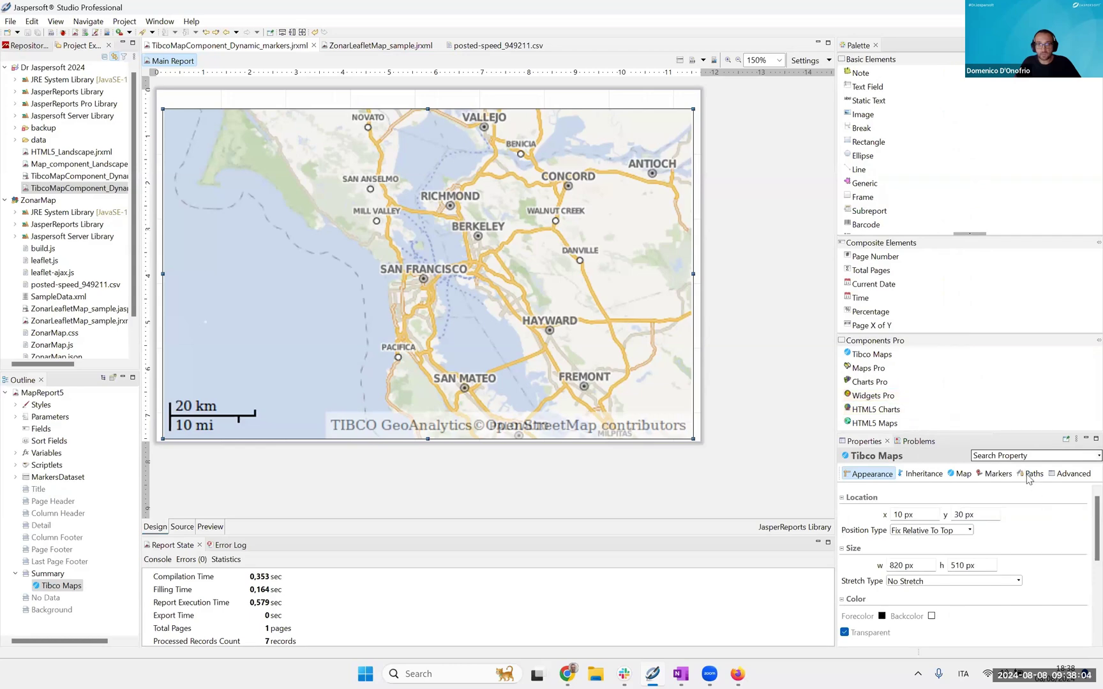
pyautogui.click(998, 474)
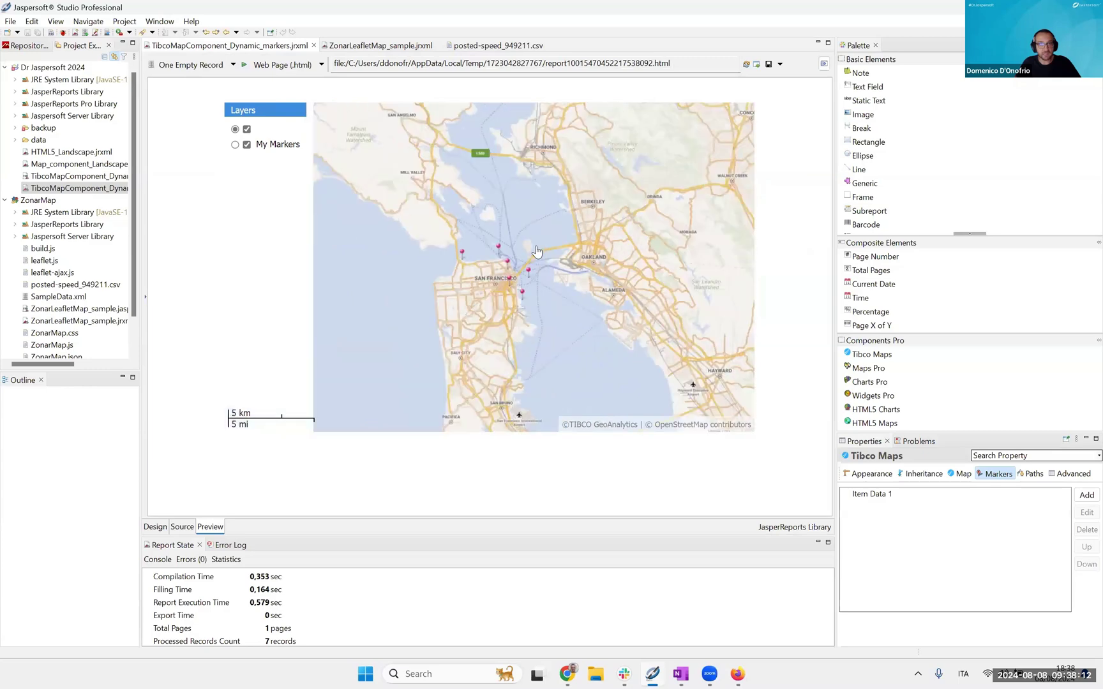
# - Examine the previewed Tibco map by toggling the My Markers layer off and on and zooming in on the San Francisco markers
pyautogui.scroll(1, 536, 253)
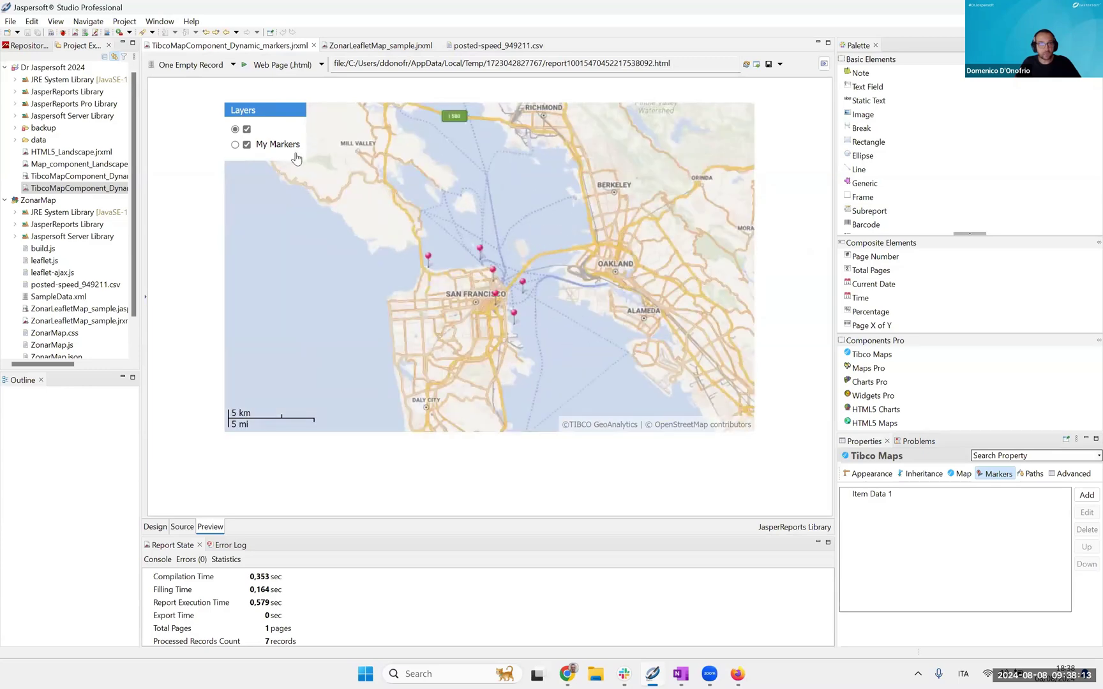
pyautogui.click(247, 146)
pyautogui.click(247, 146)
pyautogui.scroll(1, 456, 295)
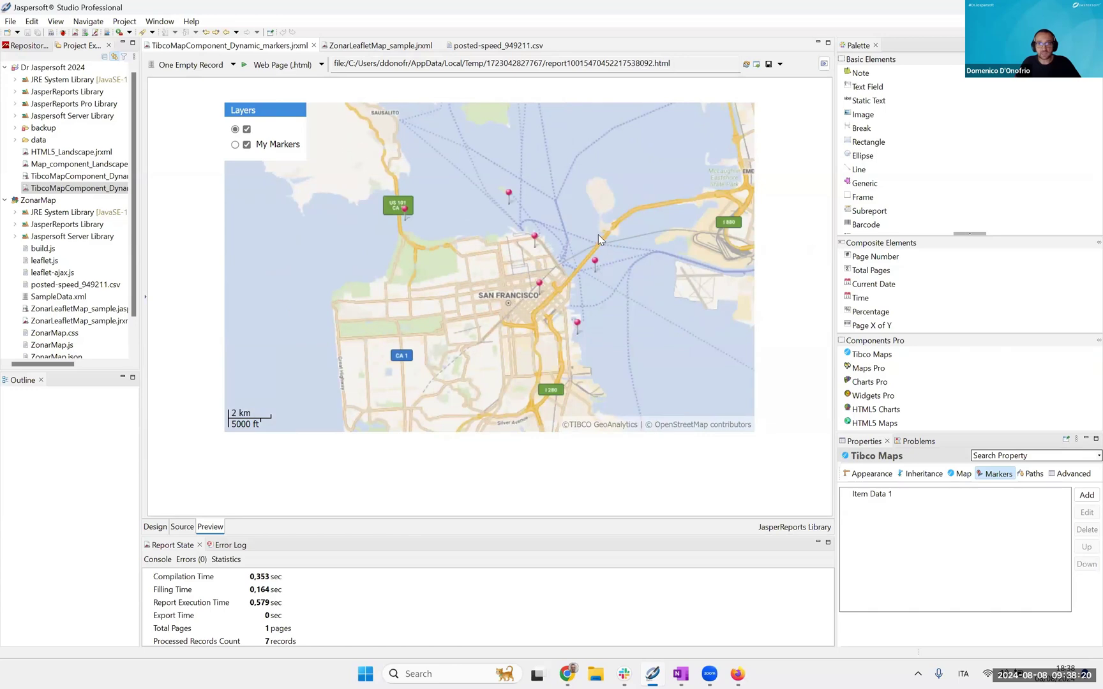
pyautogui.moveTo(562, 224); pyautogui.dragTo(561, 210)
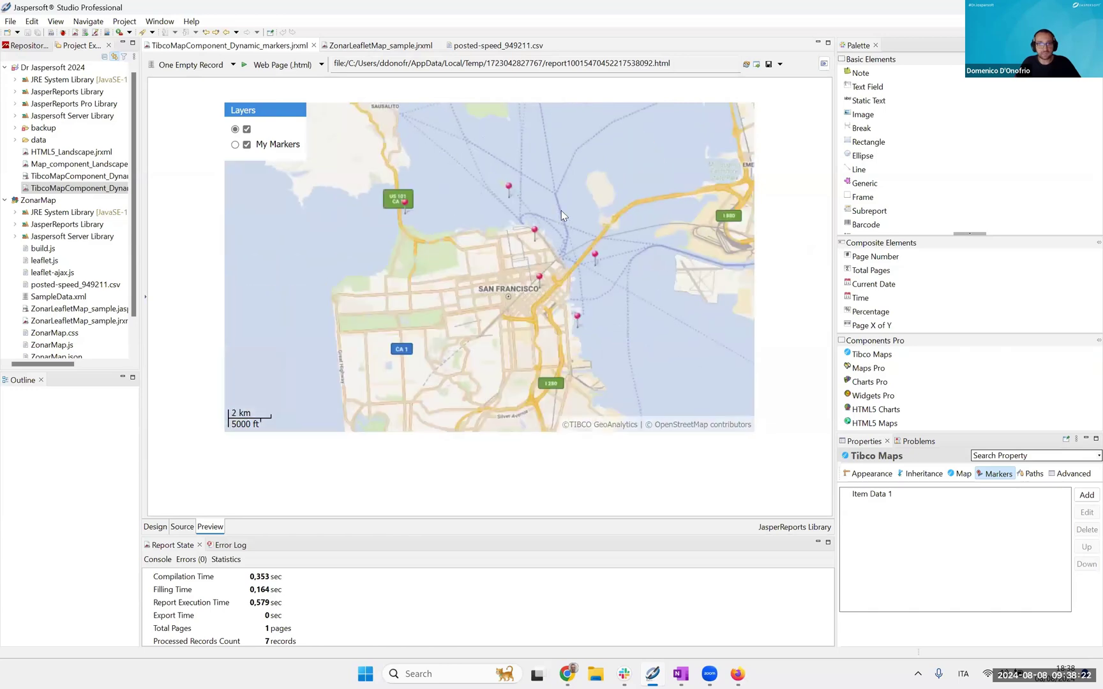
# - Switch back to Google Slides and present slide 12, Third Party Mapping Packages, in full screen
pyautogui.click(568, 673)
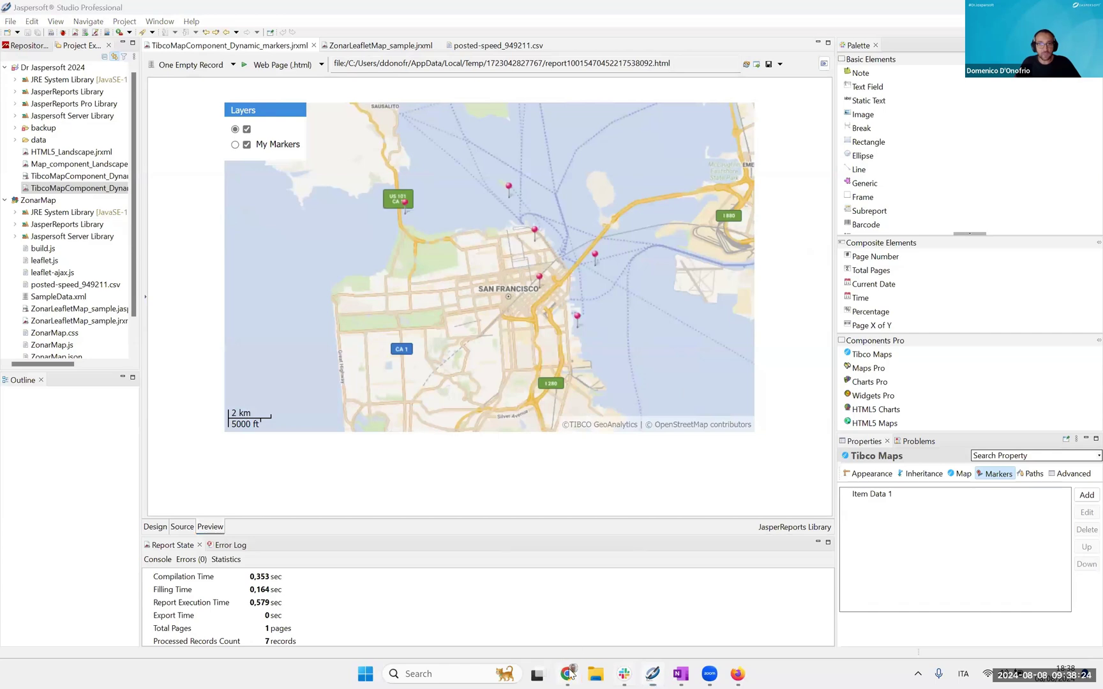
pyautogui.scroll(-5, 95, 422)
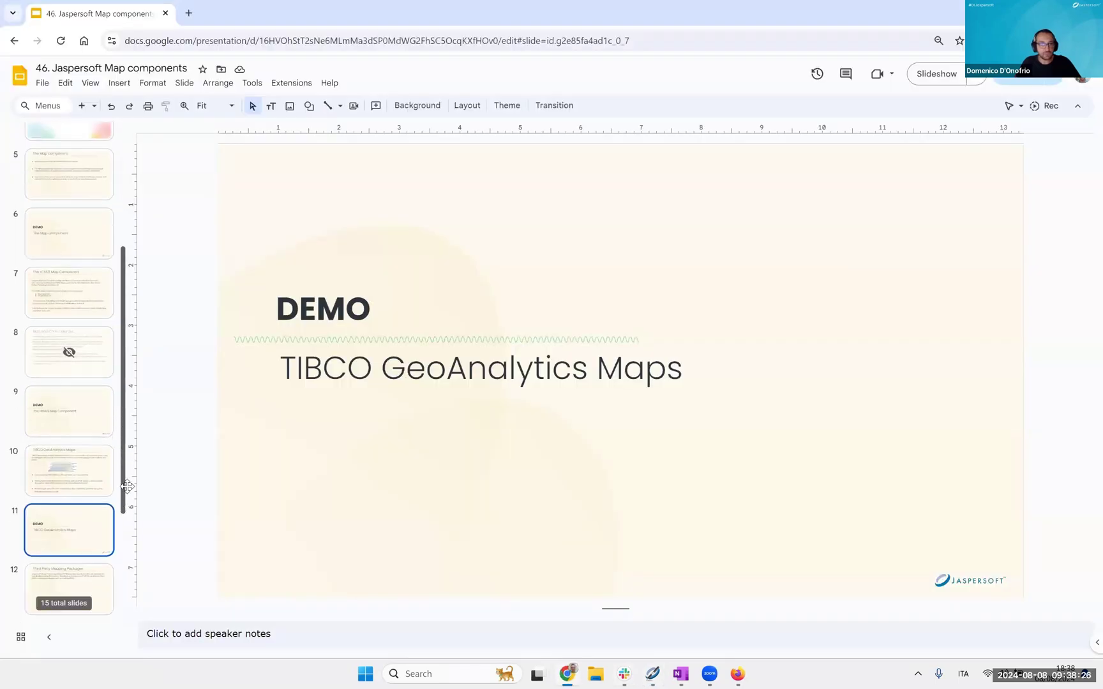
pyautogui.click(89, 463)
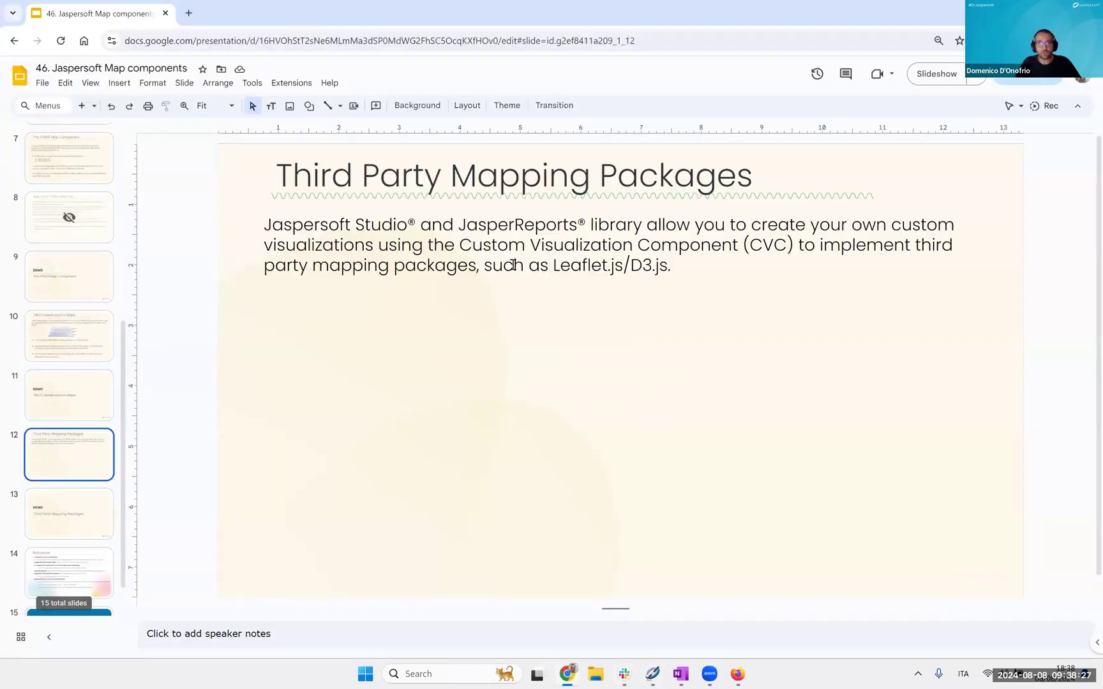
pyautogui.click(923, 76)
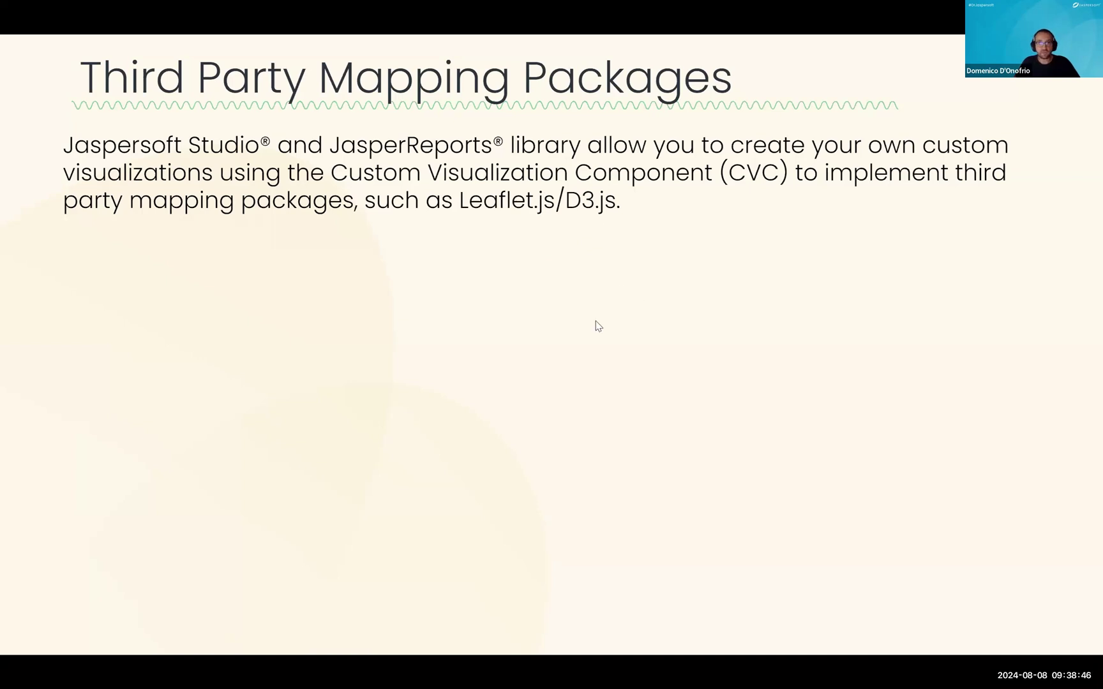
# - End the slideshow, switch to Jaspersoft Studio and preview the ZonarLeafletMap_sample.jrxml report
pyautogui.press('Escape')
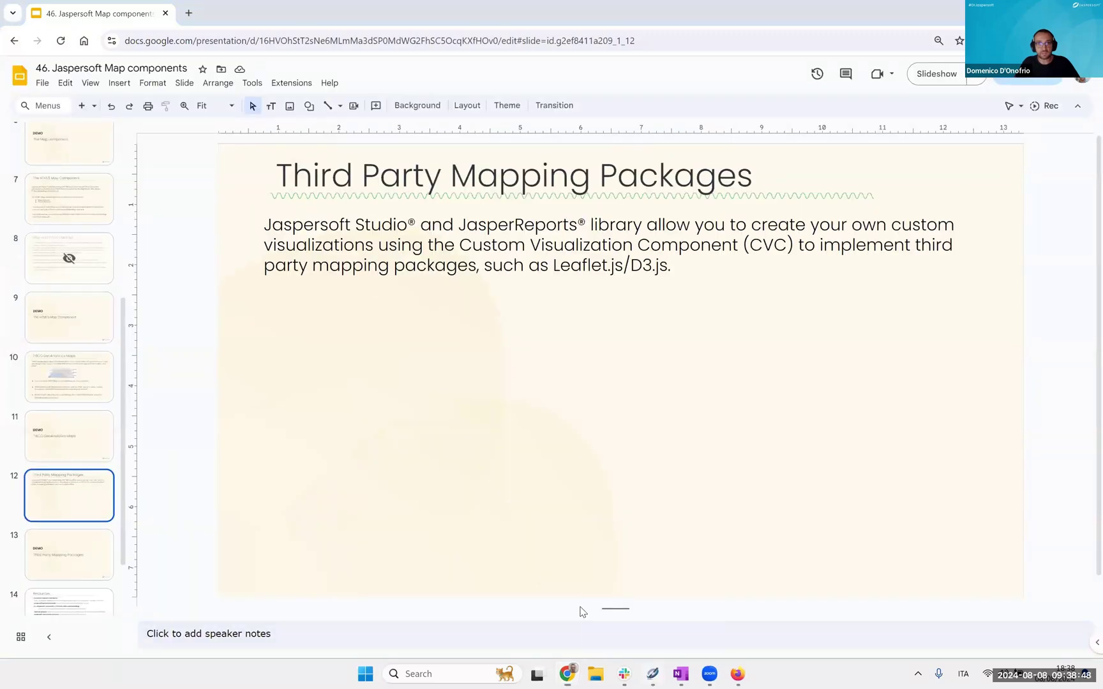
pyautogui.hotkey('alt', 'Tab')
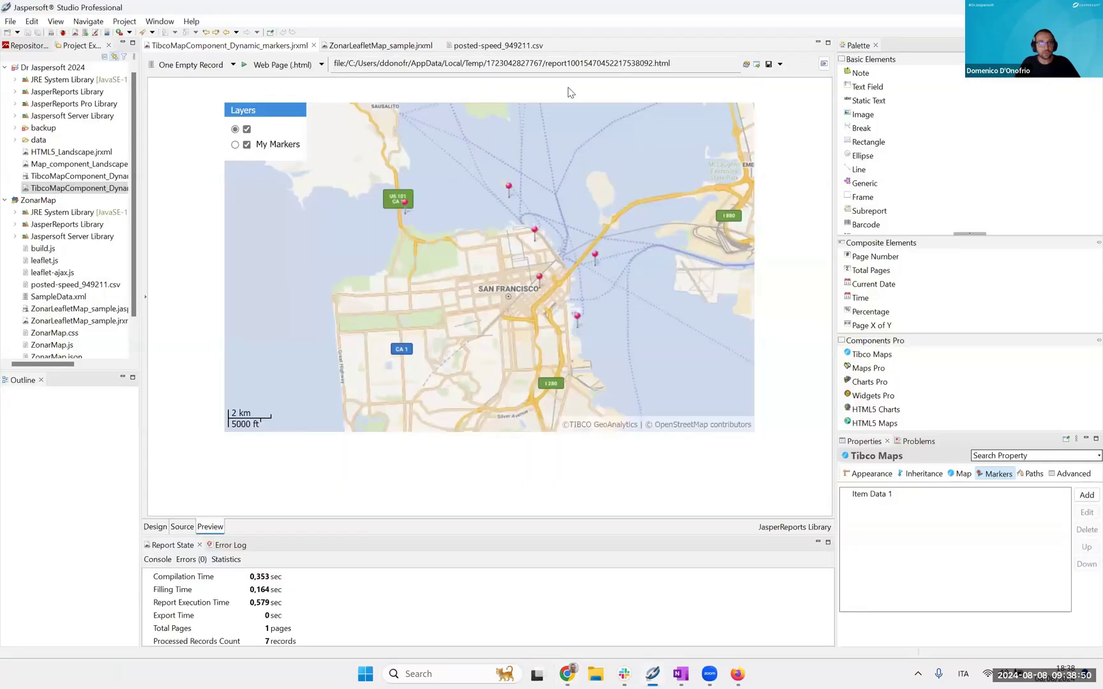
pyautogui.click(381, 45)
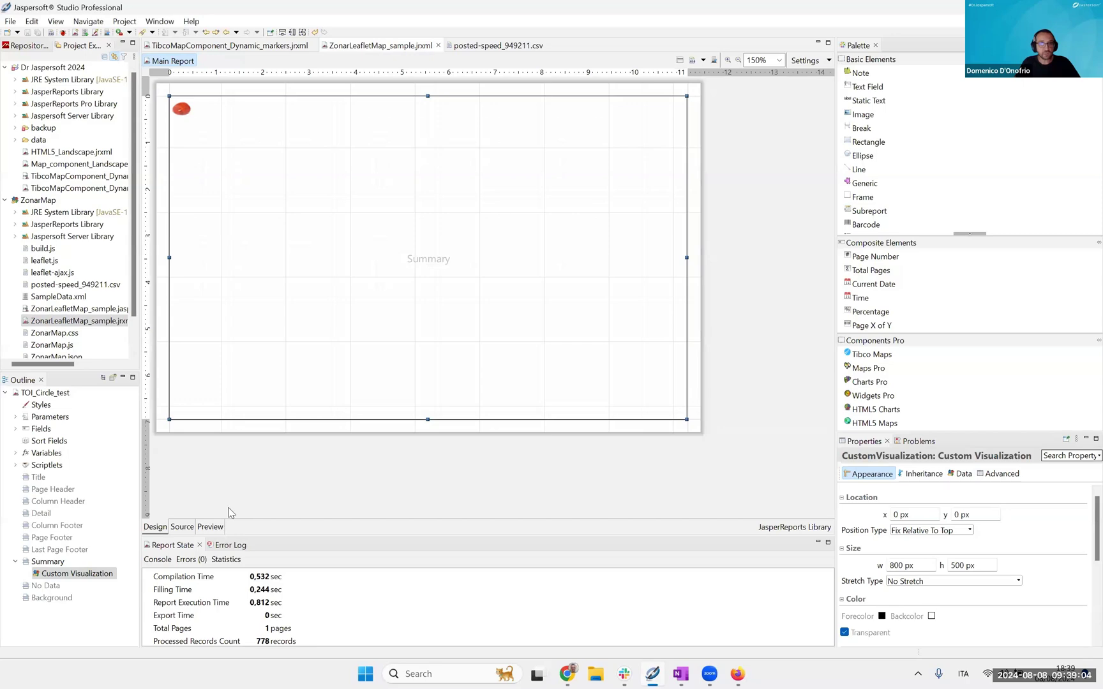
pyautogui.click(211, 527)
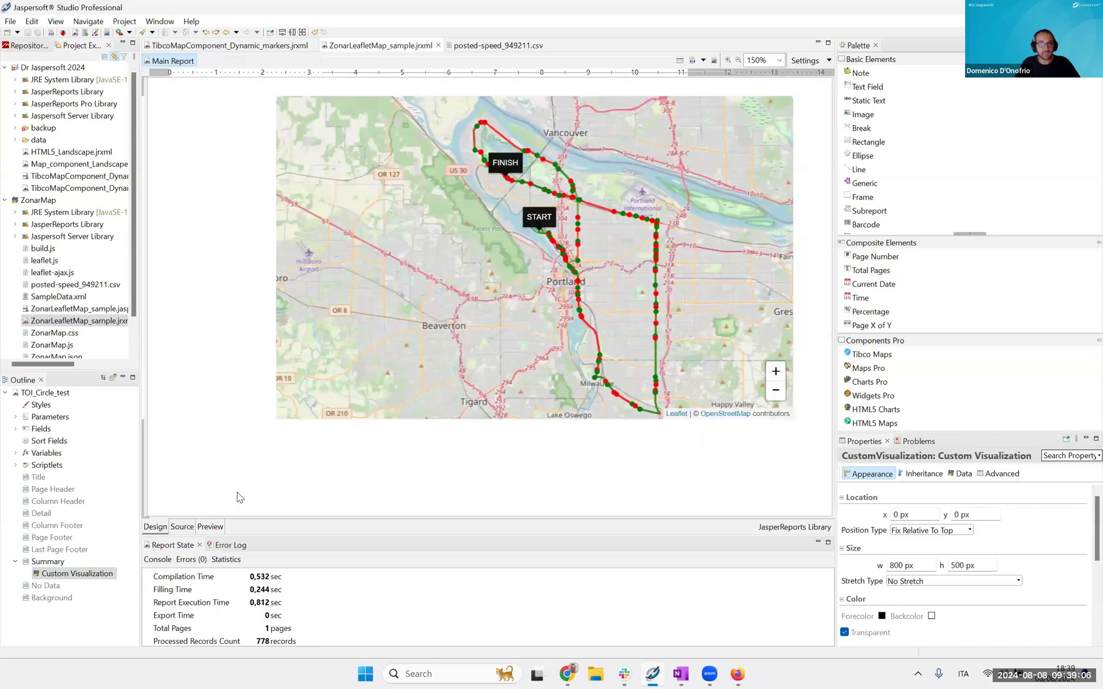
# - Examine the previewed Leaflet route map by panning and zooming it, then open and close the details popup of a point on the eastern route segment
pyautogui.moveTo(465, 288); pyautogui.dragTo(422, 270)
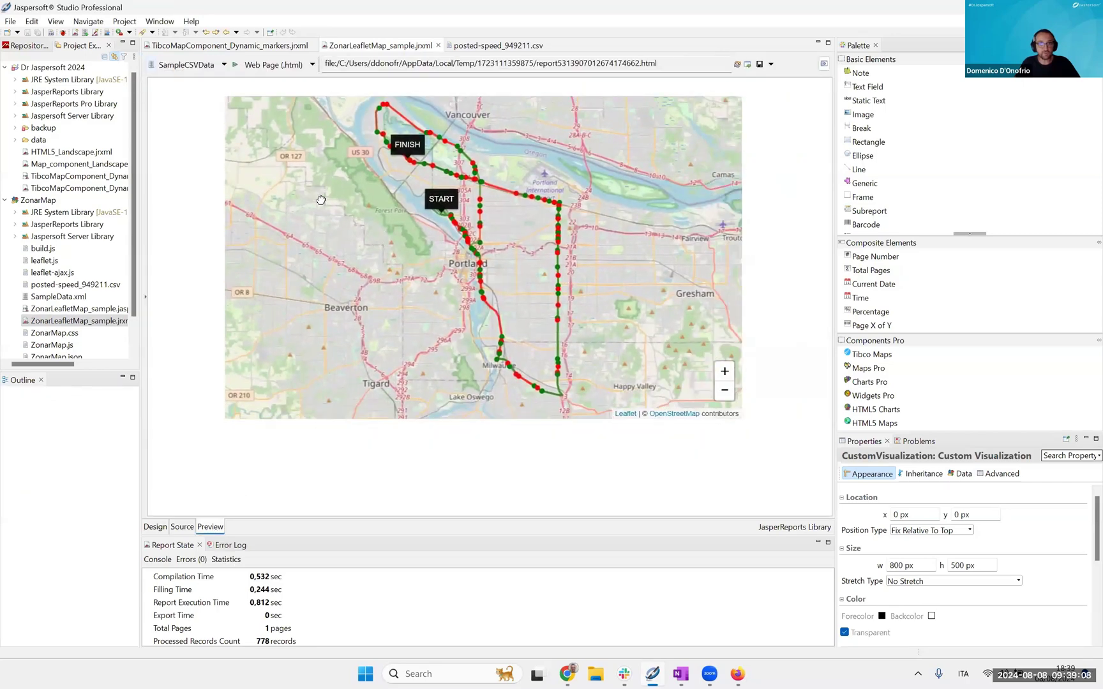
pyautogui.scroll(3, 512, 288)
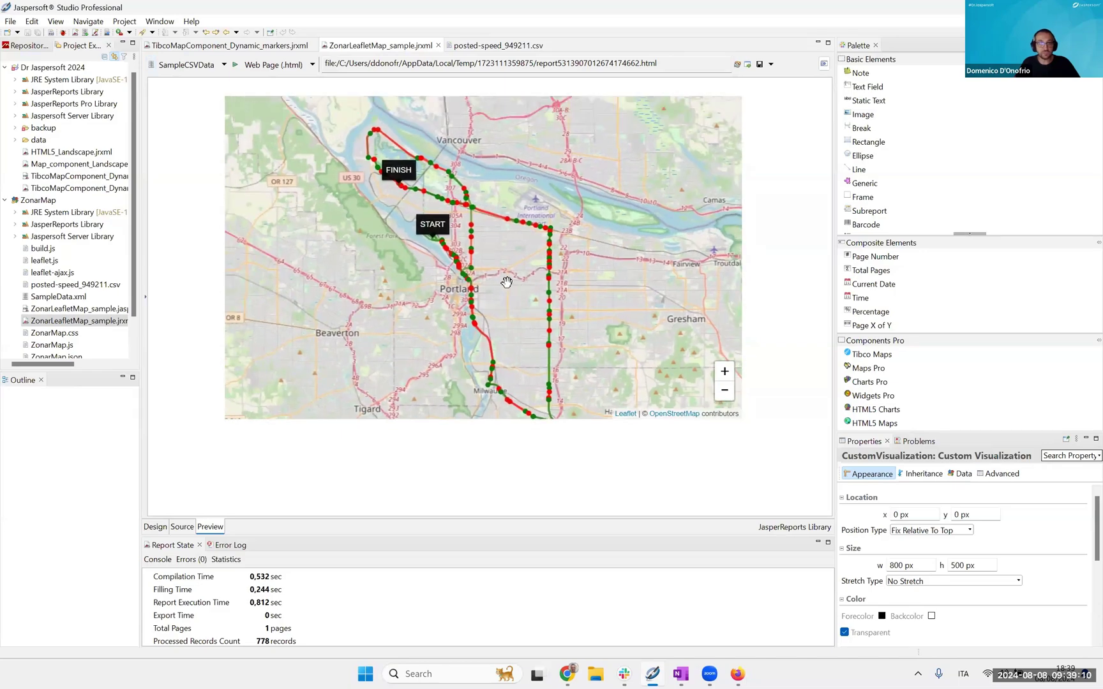
pyautogui.scroll(-3, 505, 268)
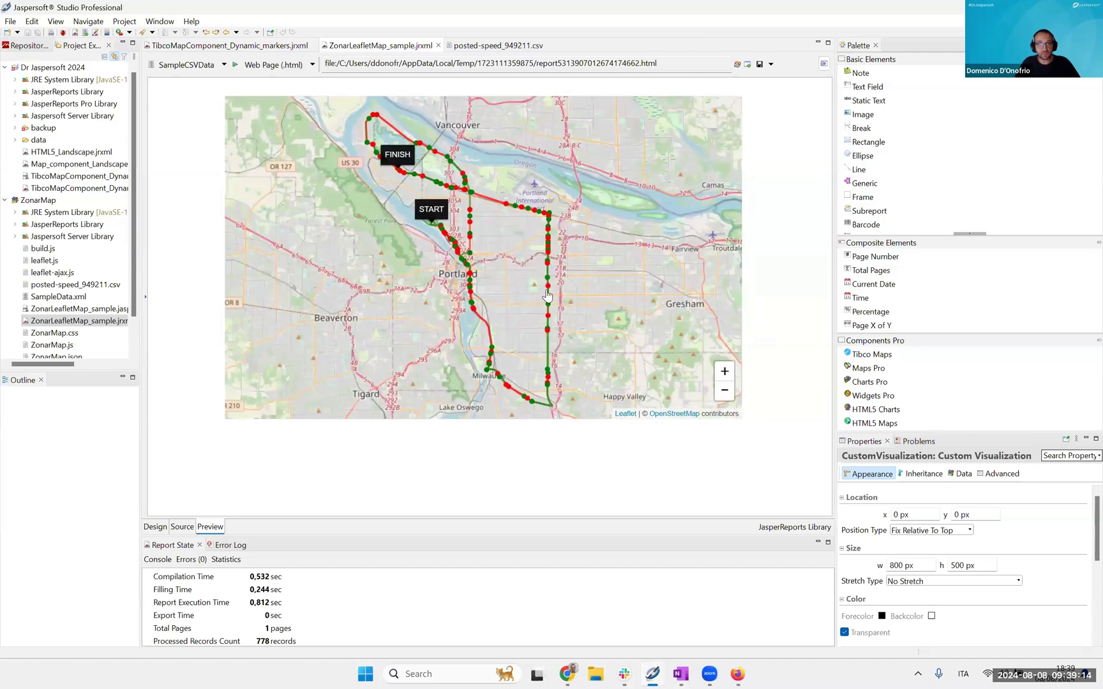
pyautogui.click(550, 291)
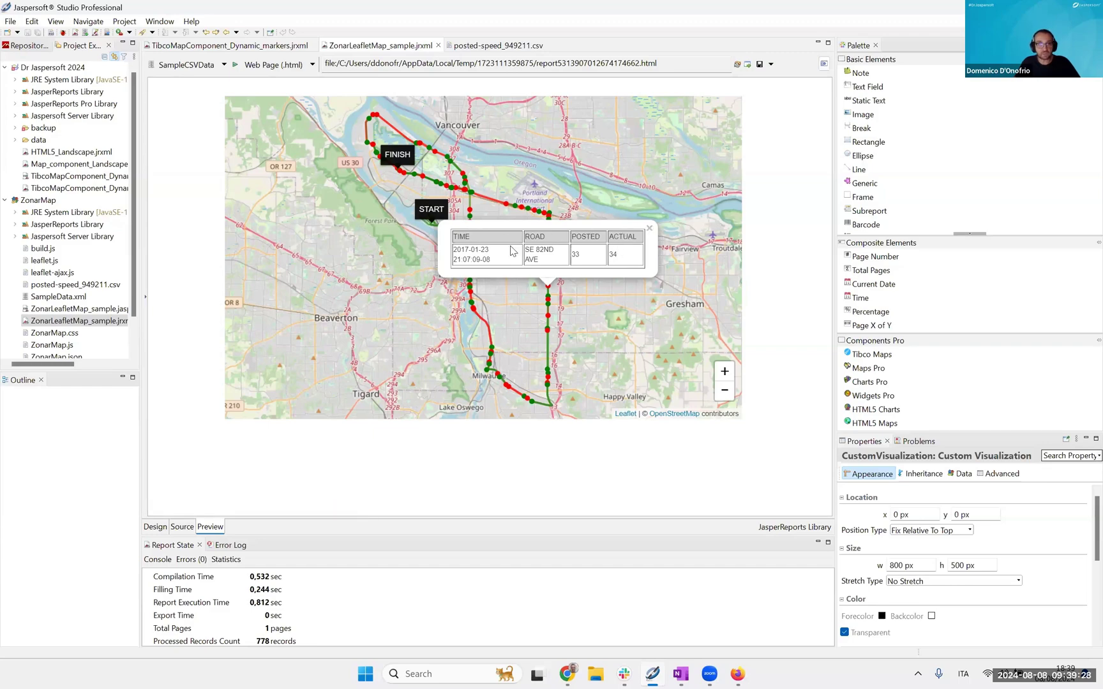
pyautogui.click(650, 231)
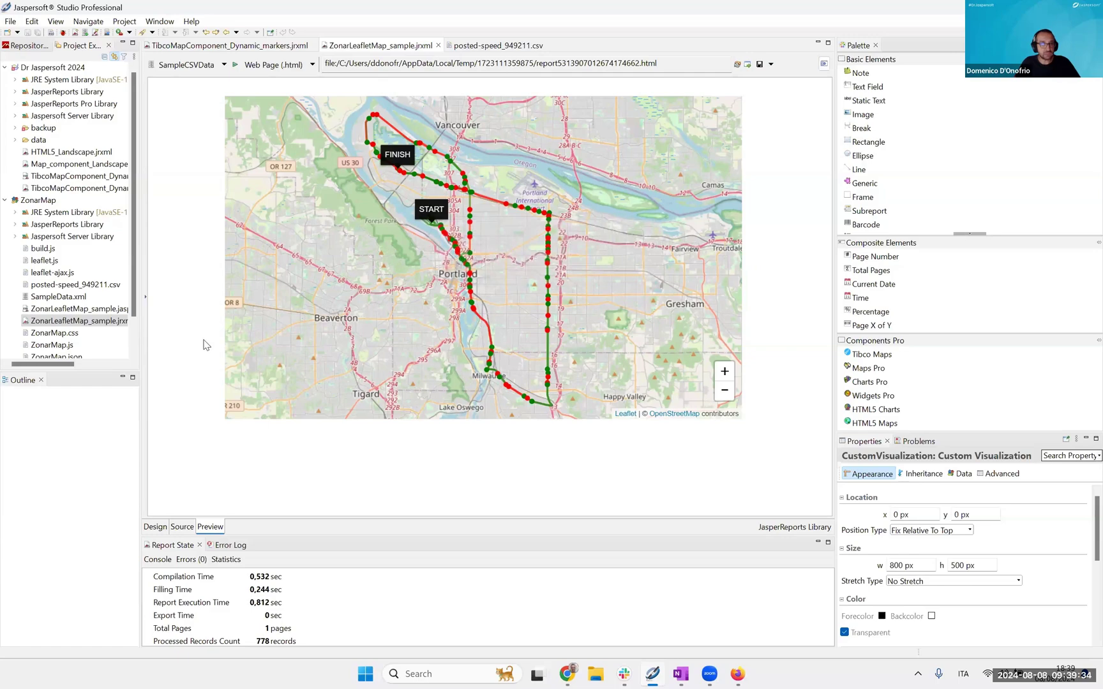
# - Show the remaining files of the ZonarMap project, down to ZonarMap.png
pyautogui.moveTo(133, 301); pyautogui.dragTo(134, 344)
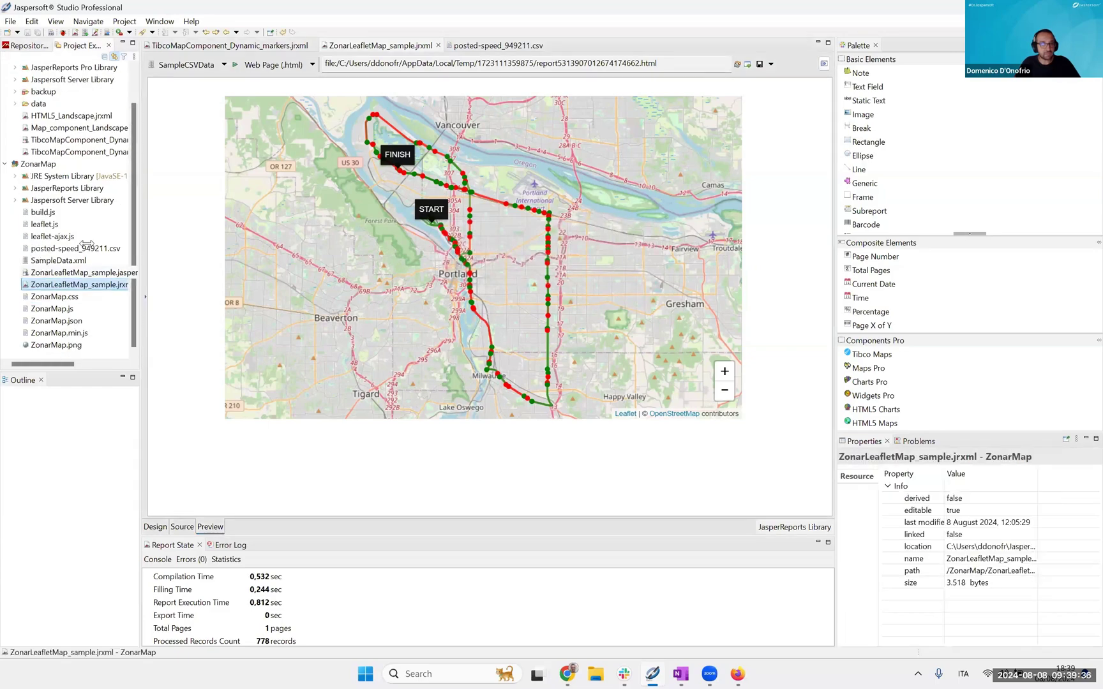